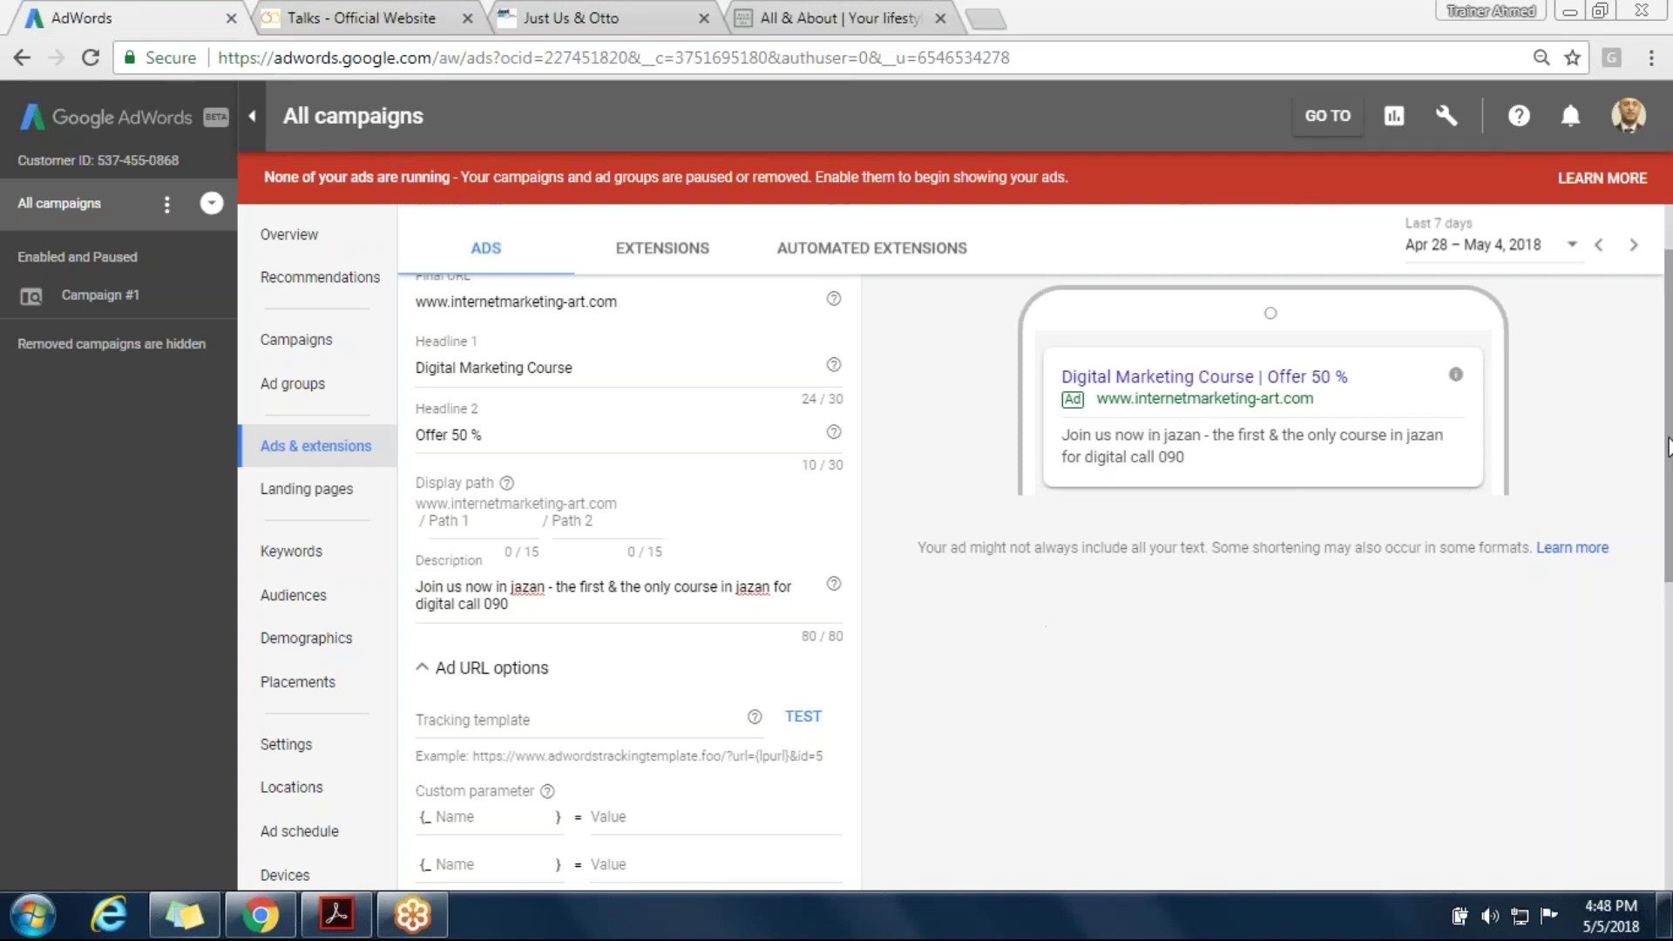
# Close the All & About, Just Us & Otto and Talks browser tabs, keeping only the new text ad form open
pyautogui.moveTo(1668, 446); pyautogui.dragTo(1666, 381)
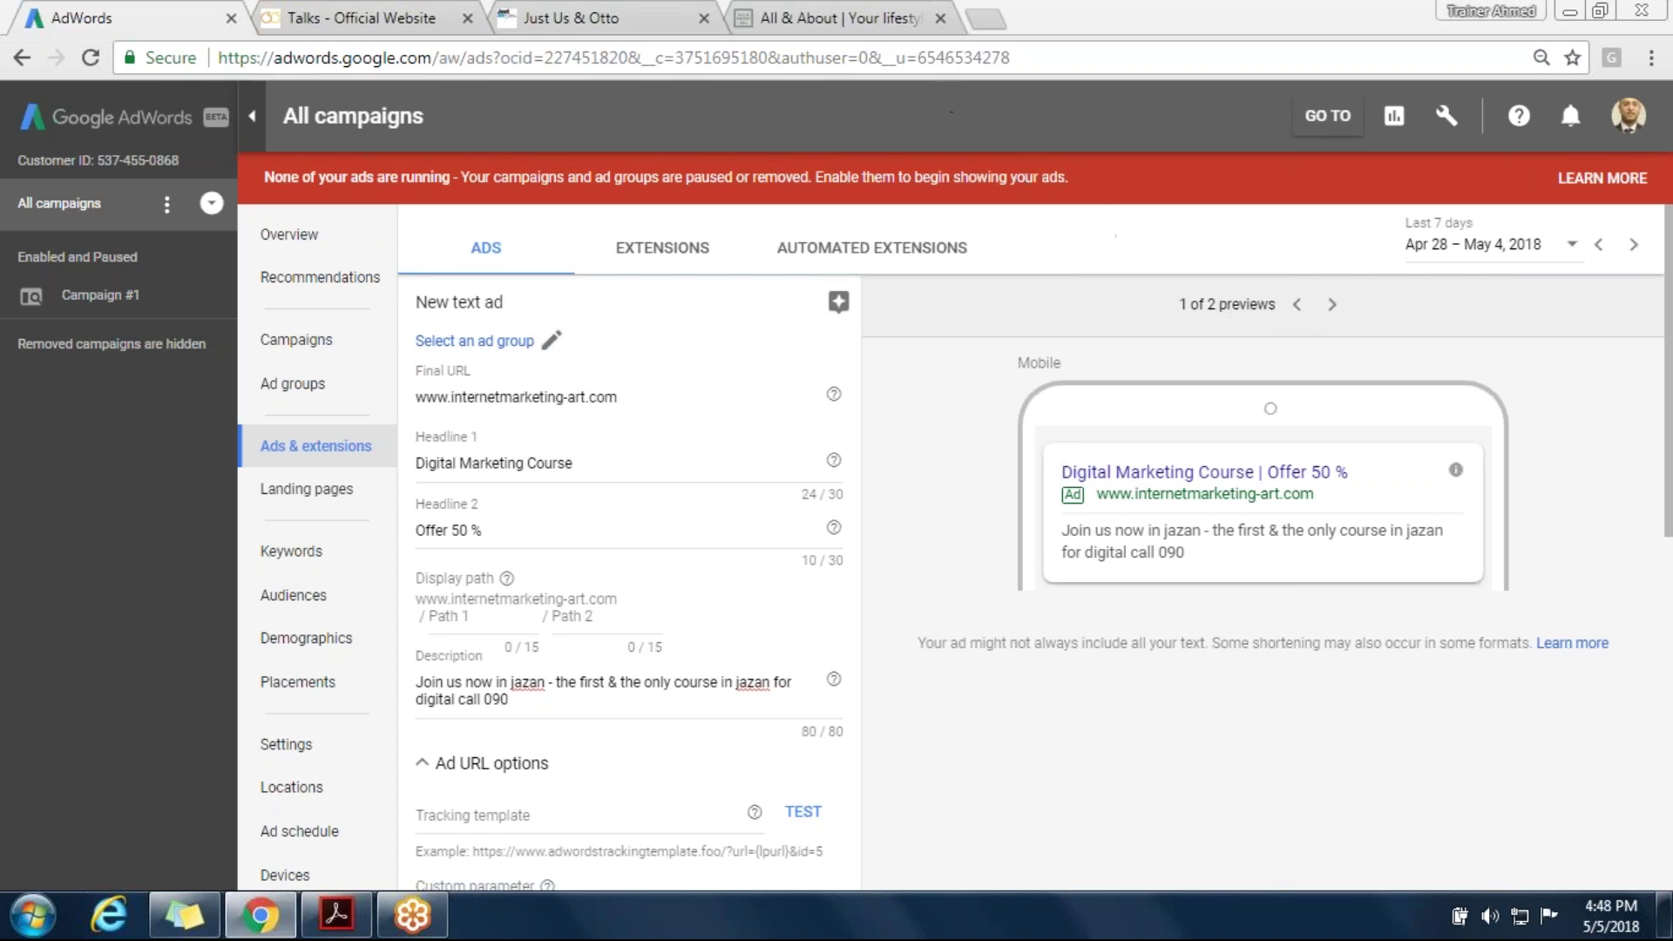
pyautogui.click(942, 58)
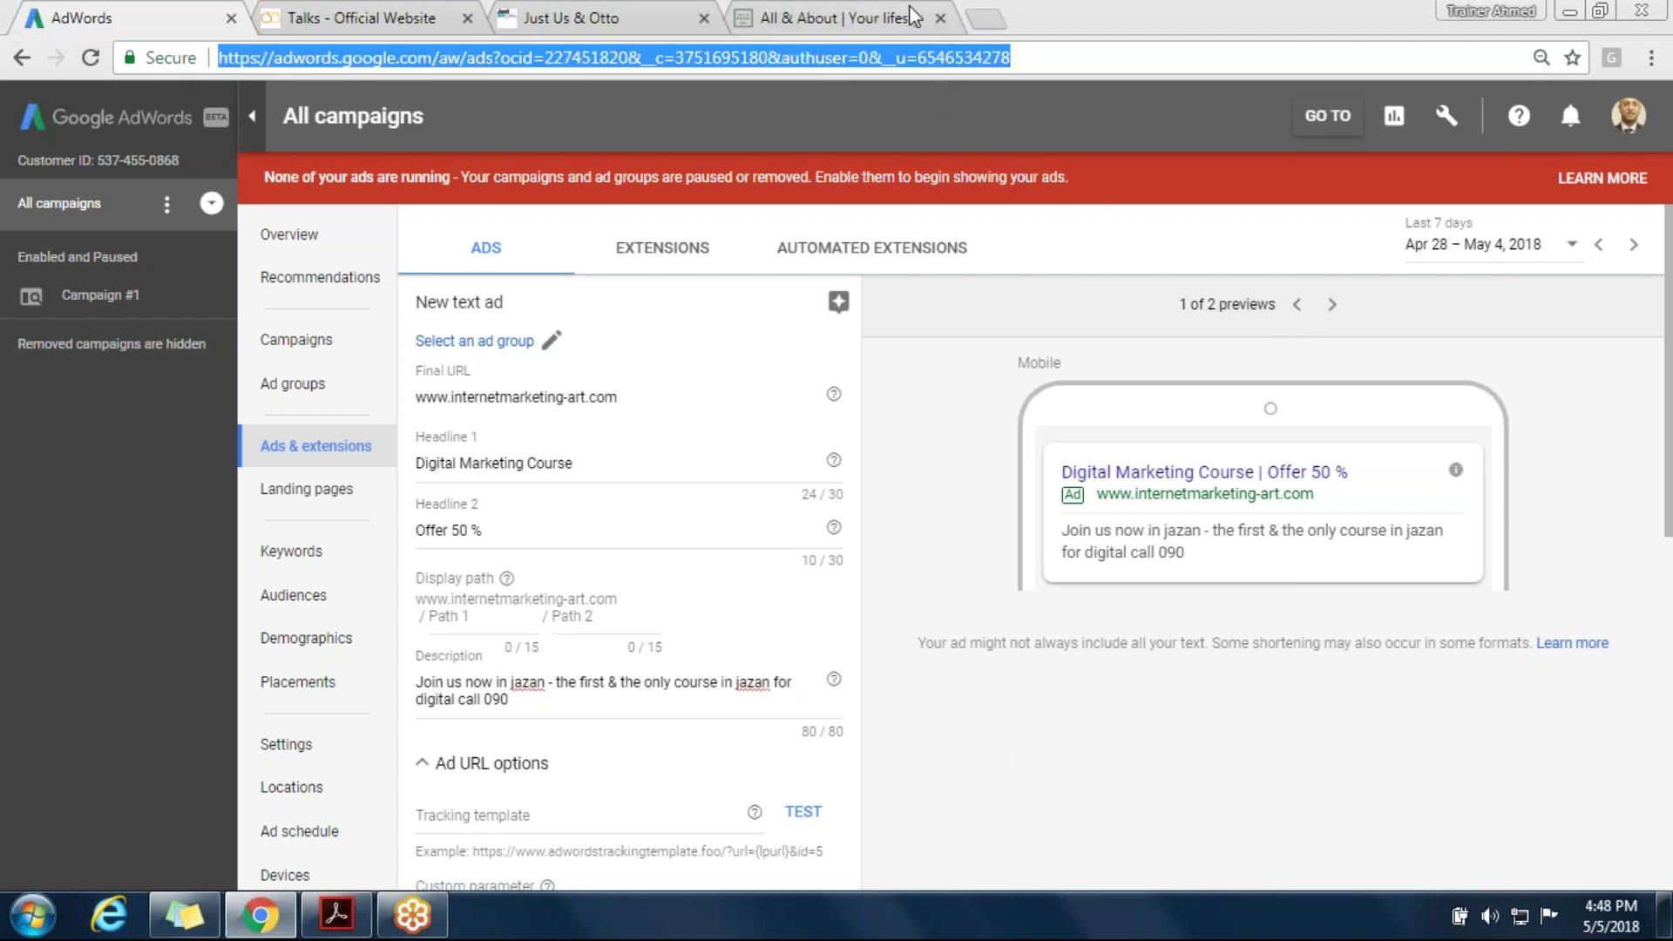
pyautogui.click(912, 16)
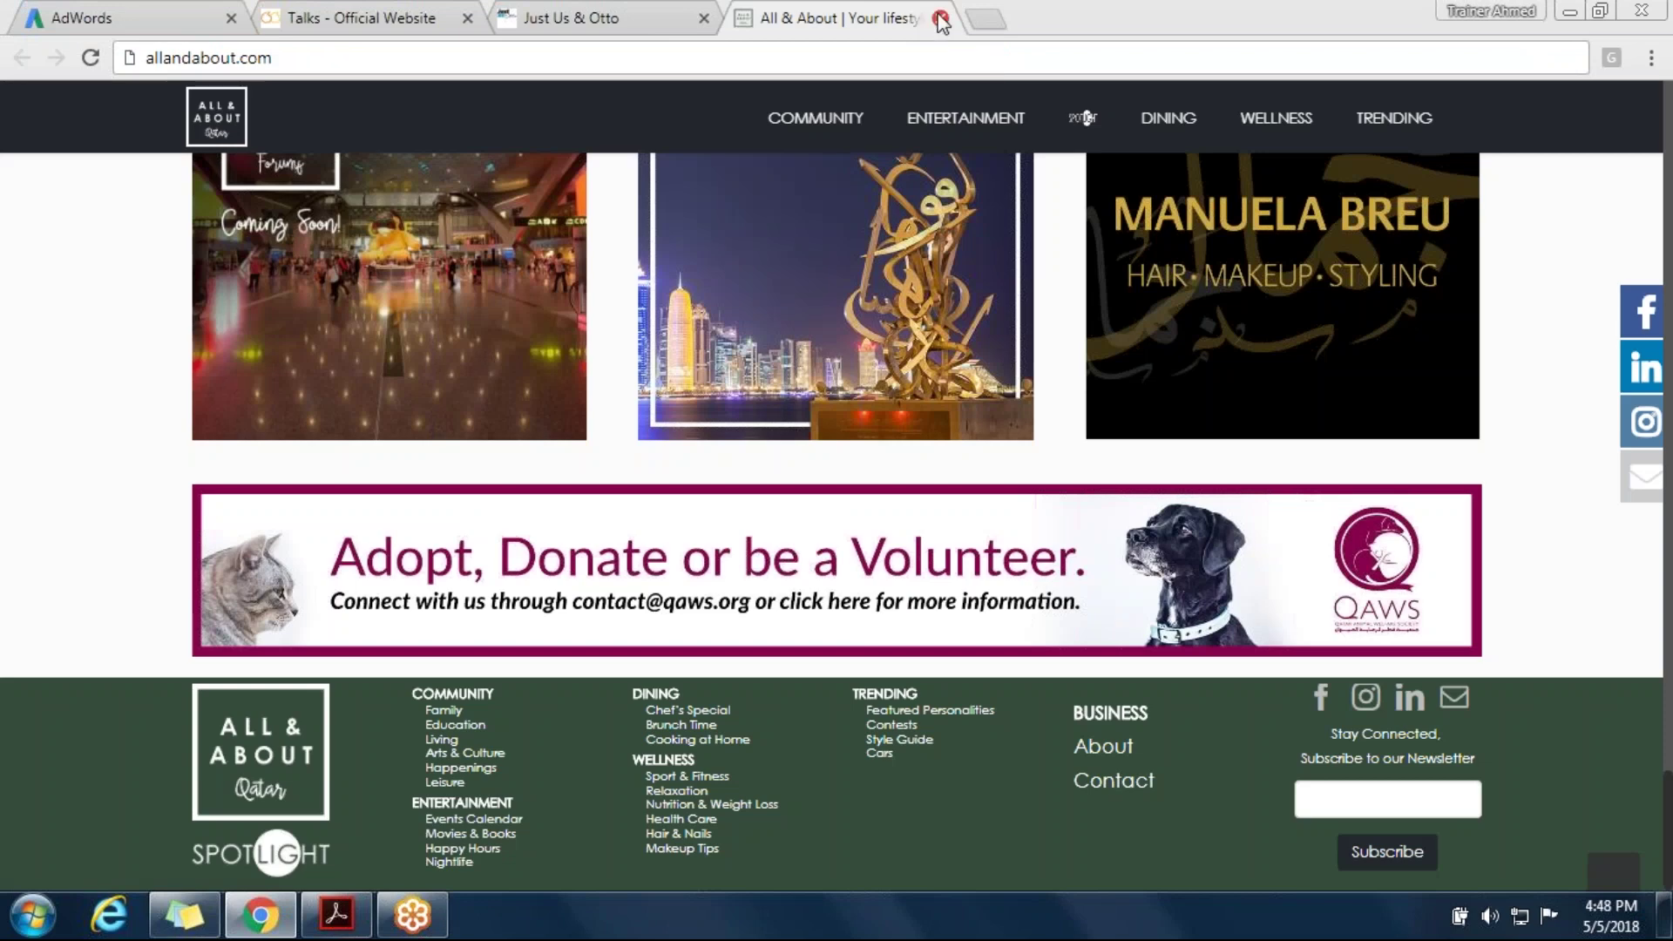
pyautogui.click(940, 18)
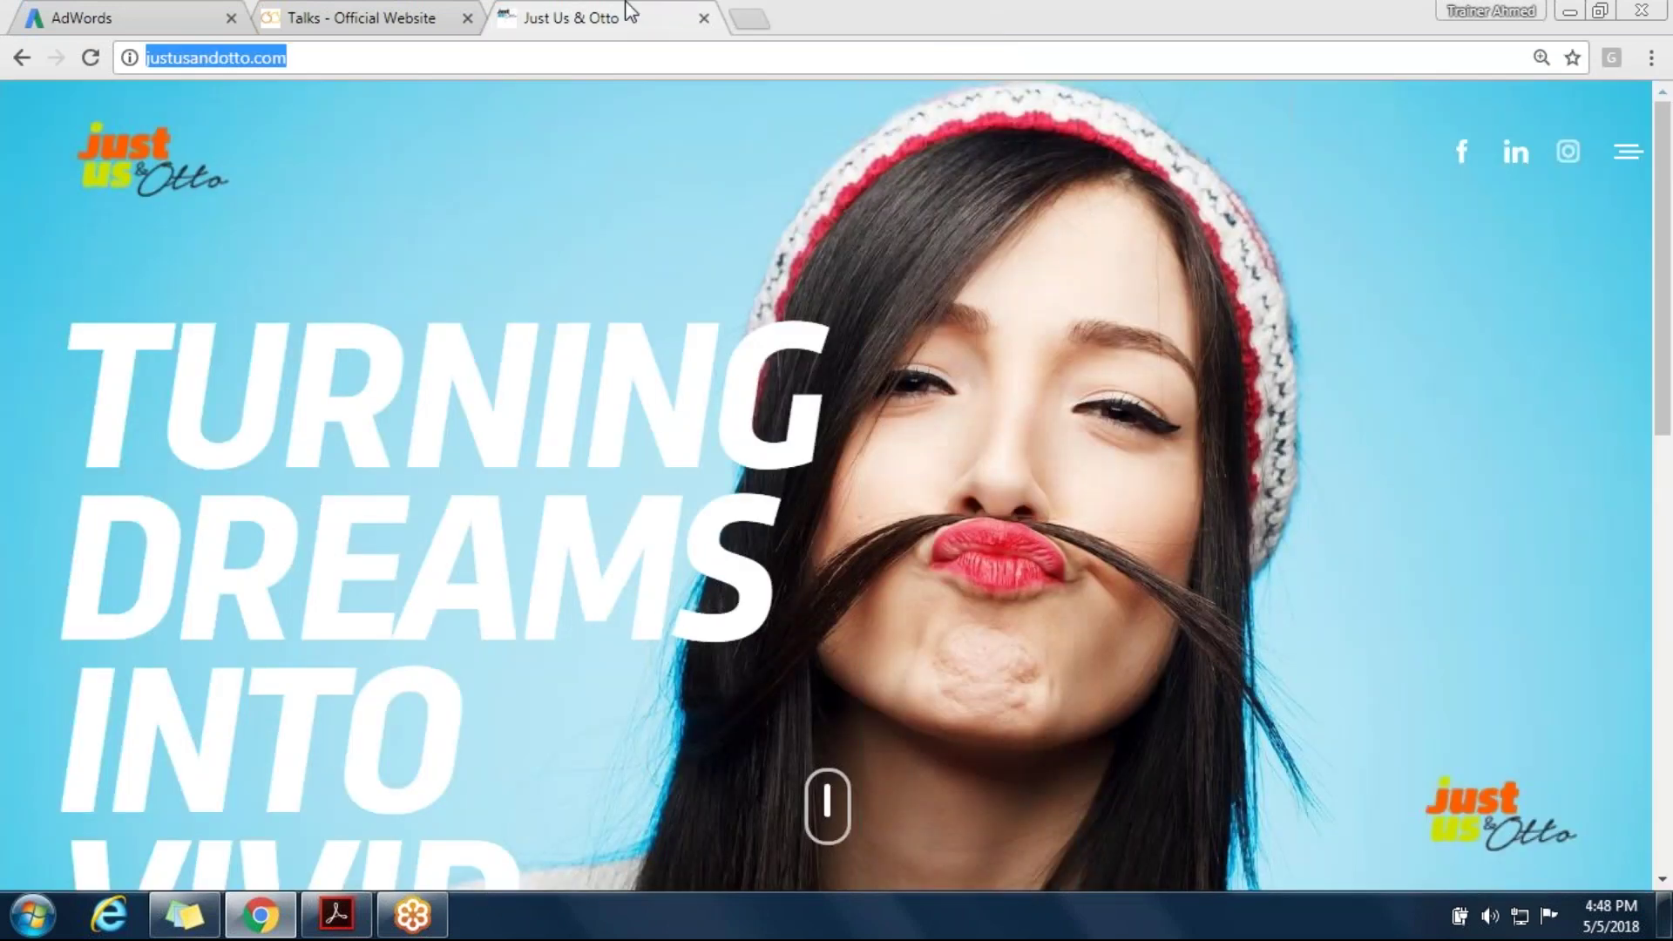
pyautogui.middleClick(629, 12)
pyautogui.click(467, 18)
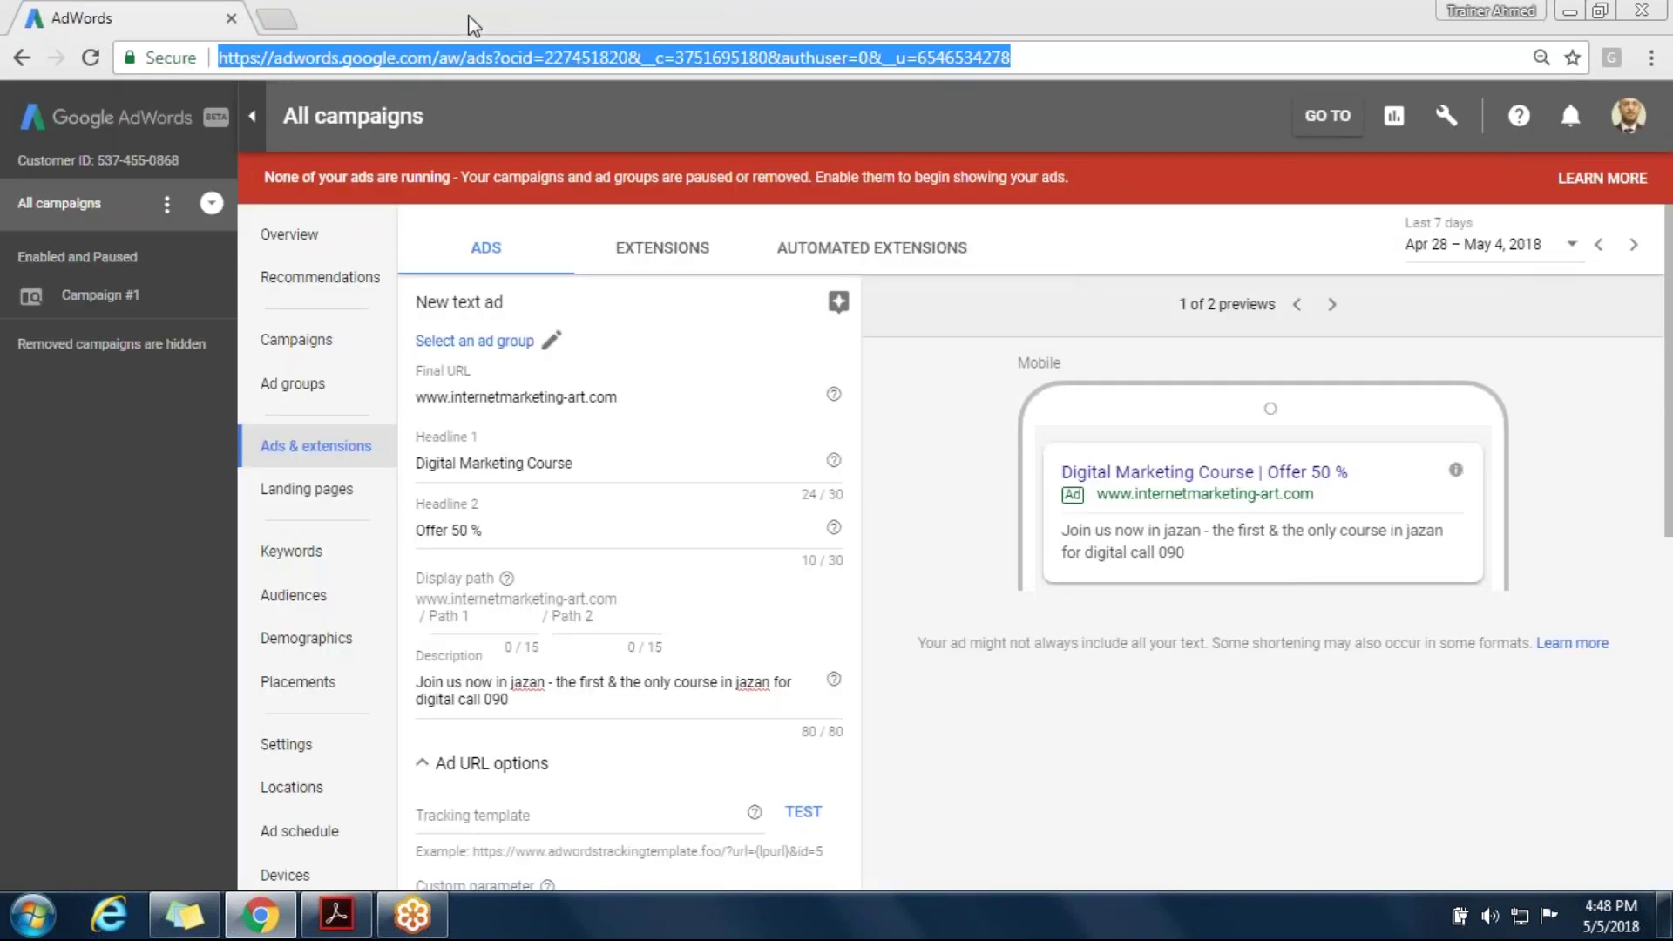
pyautogui.click(534, 58)
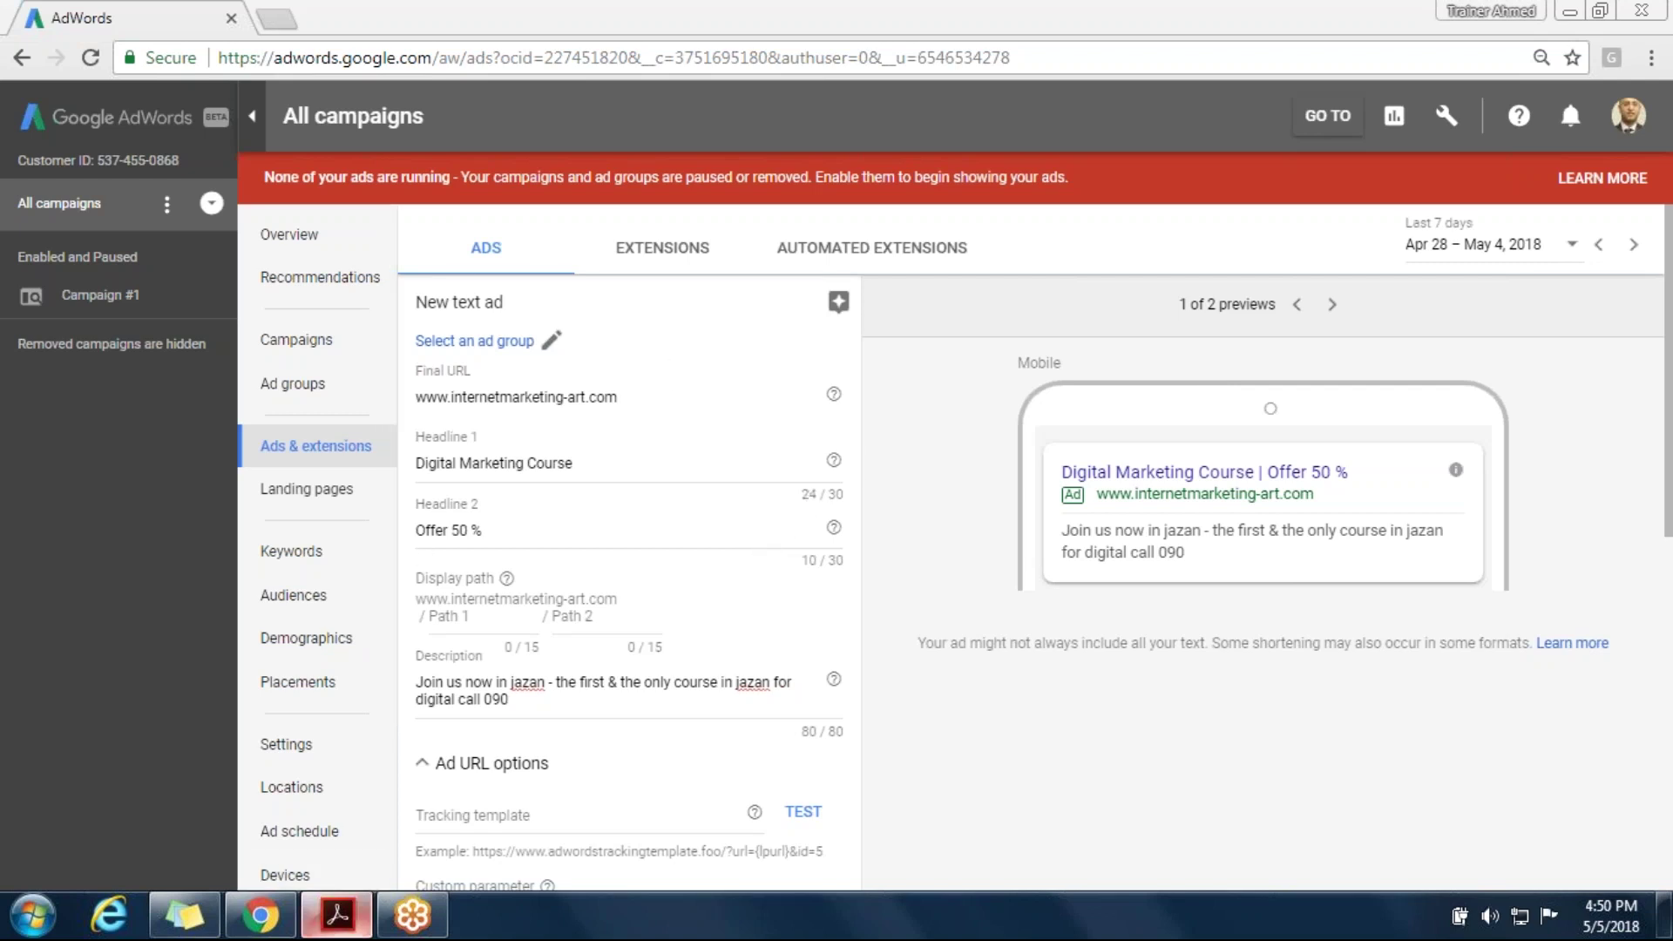
# Consult the Writing Ad Copy slide in the DM LVC PDF and set the ad's Headline 1 to "Digital Seminar in Qatar"
pyautogui.click(337, 915)
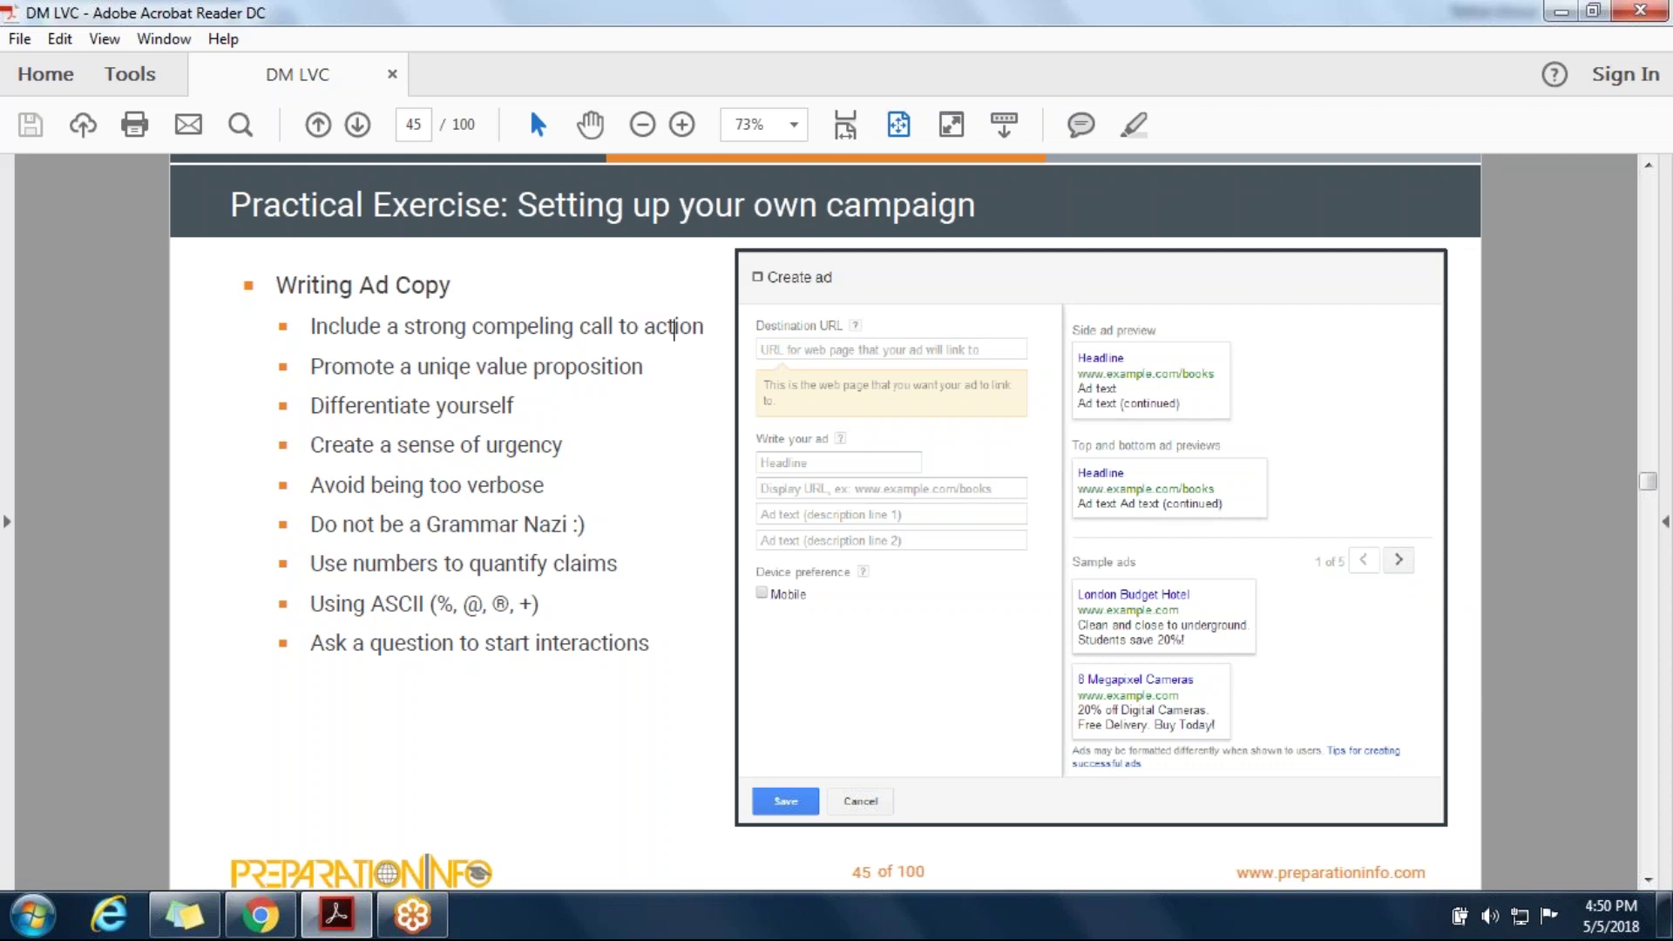
pyautogui.click(261, 917)
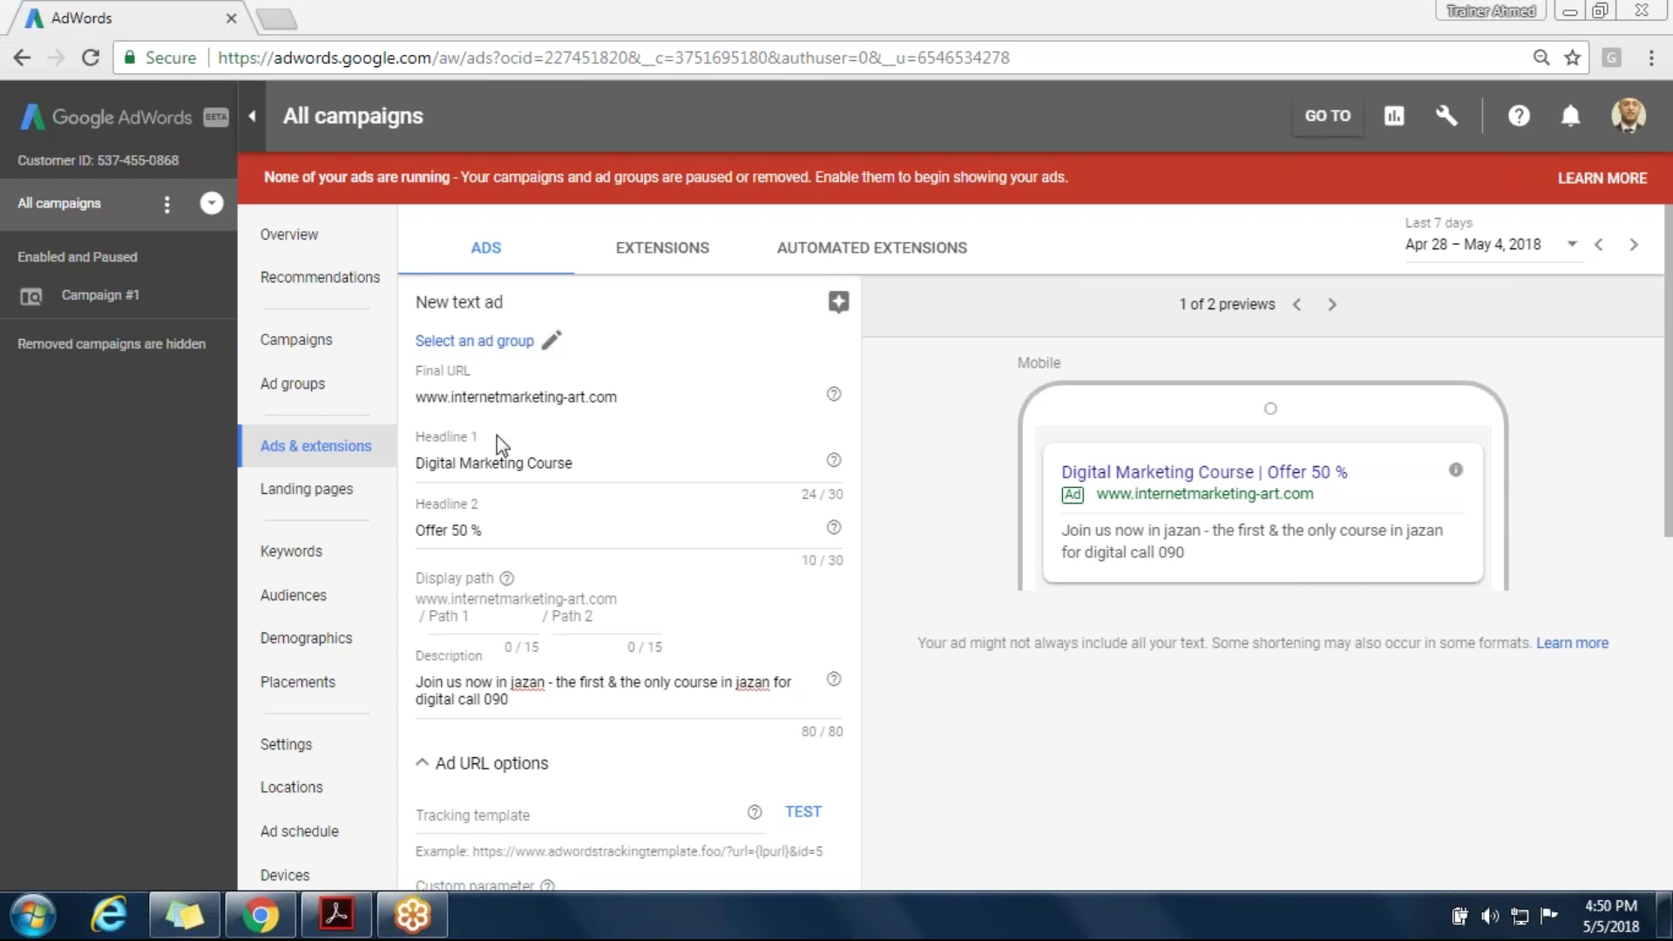
pyautogui.tripleClick(480, 469)
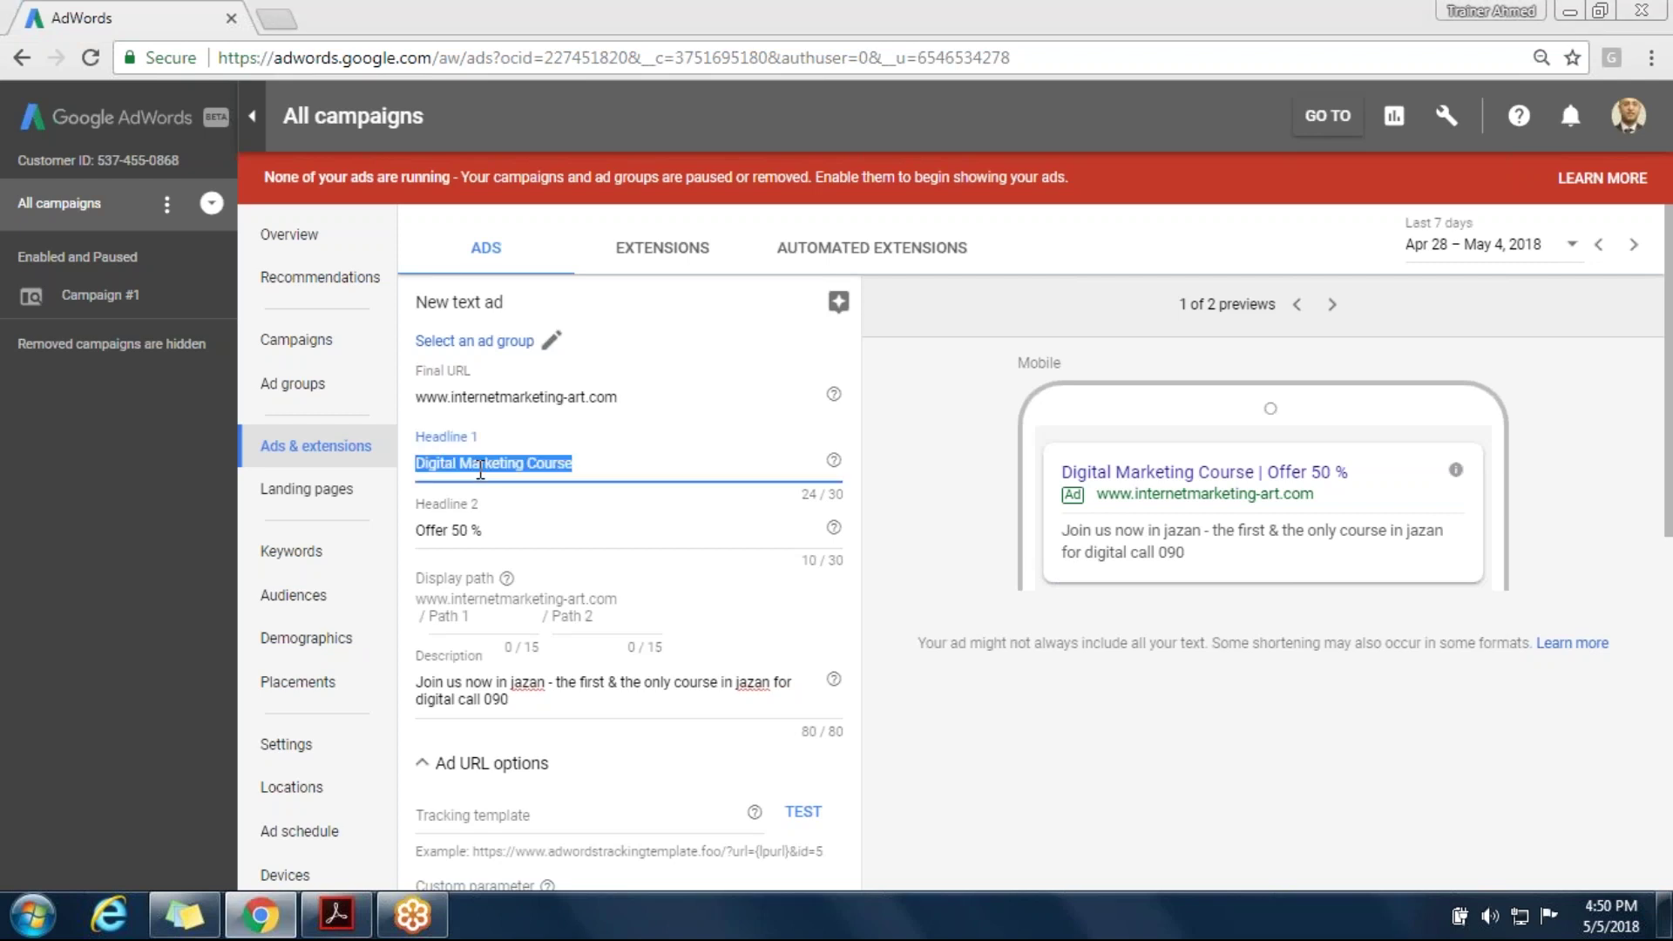
pyautogui.write('Digital Seminar in Qatar')
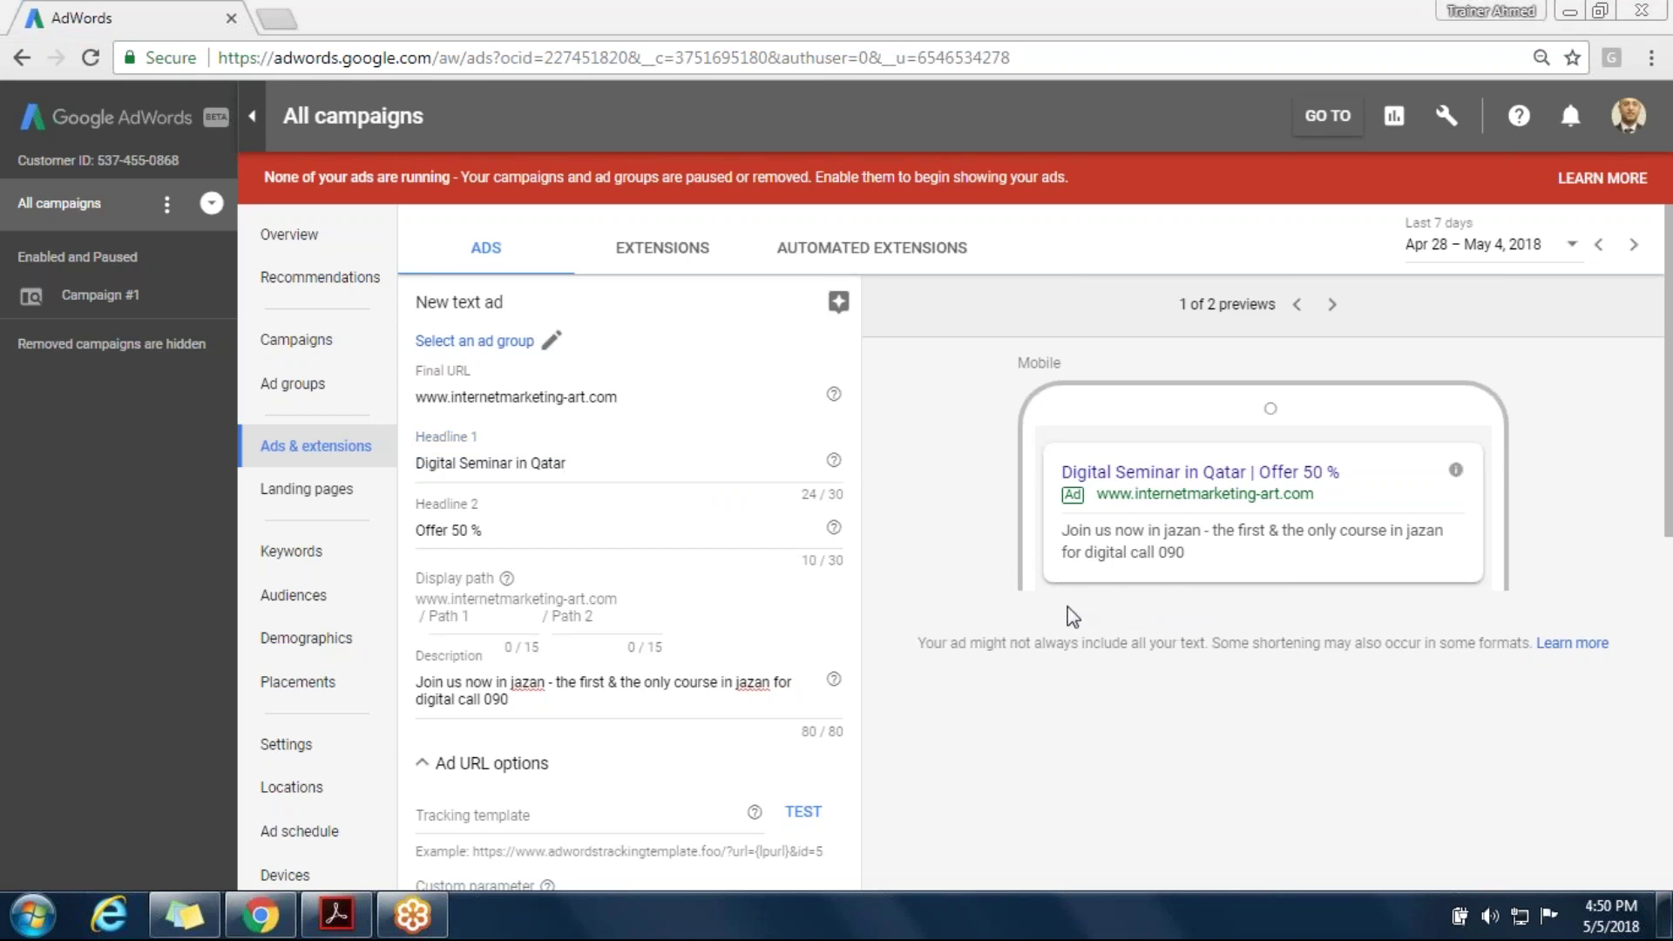
# Set the ad's Headline 2 to "Online Course 2018 - Maria Co"
pyautogui.click(619, 535)
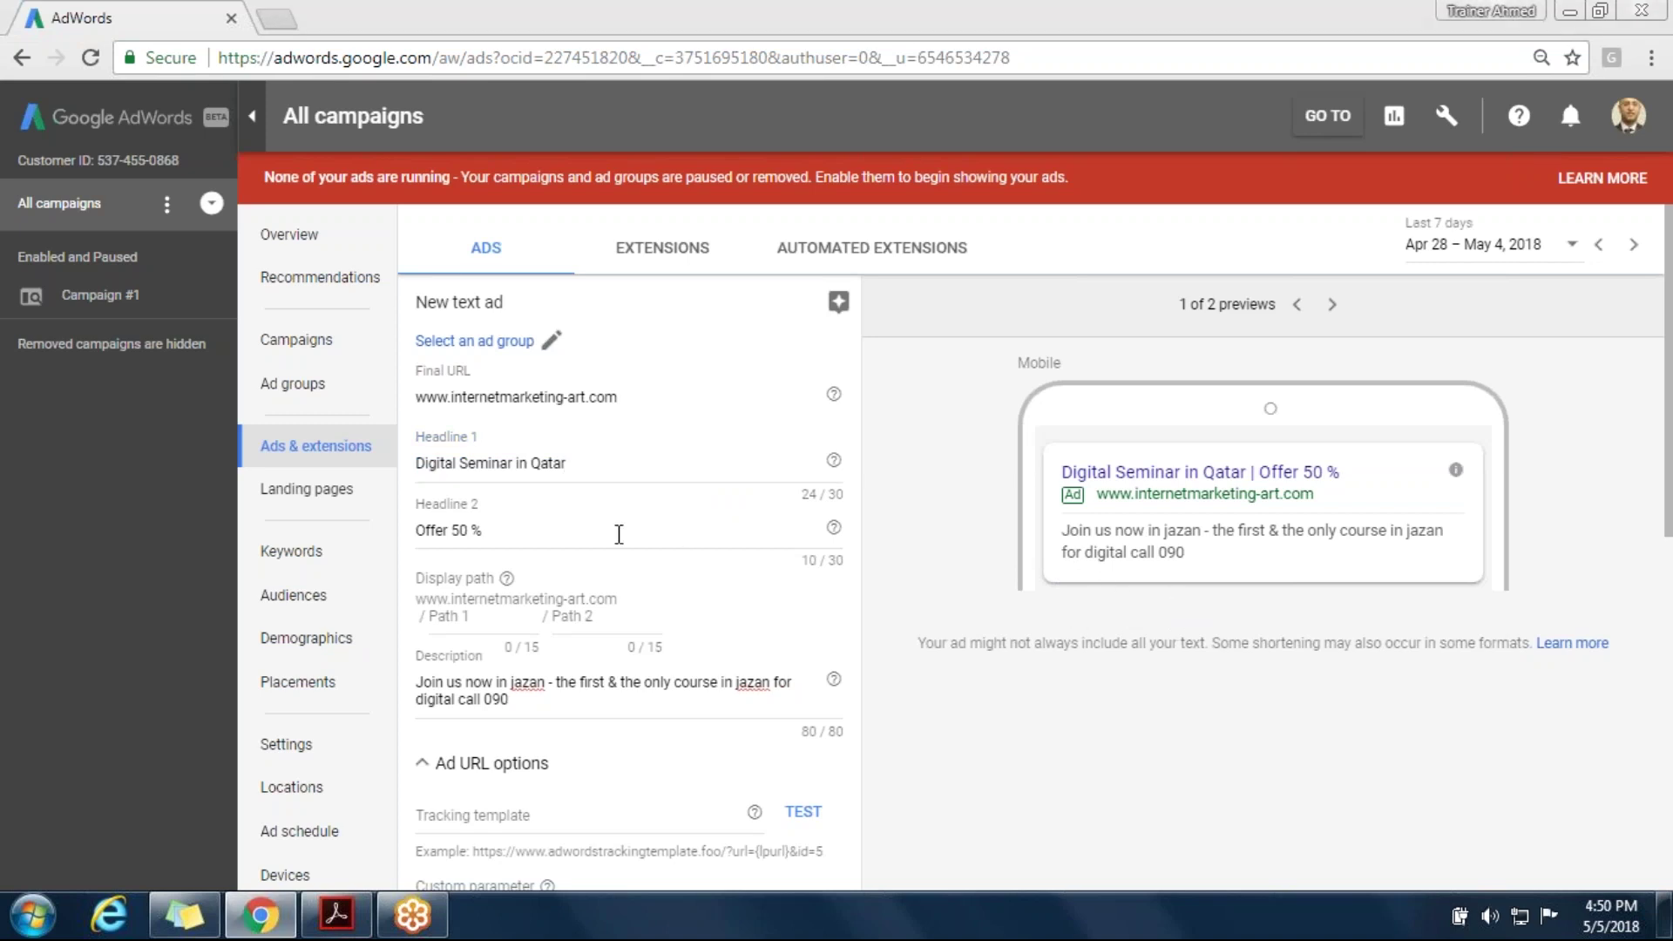
pyautogui.write('Online Course 2018')
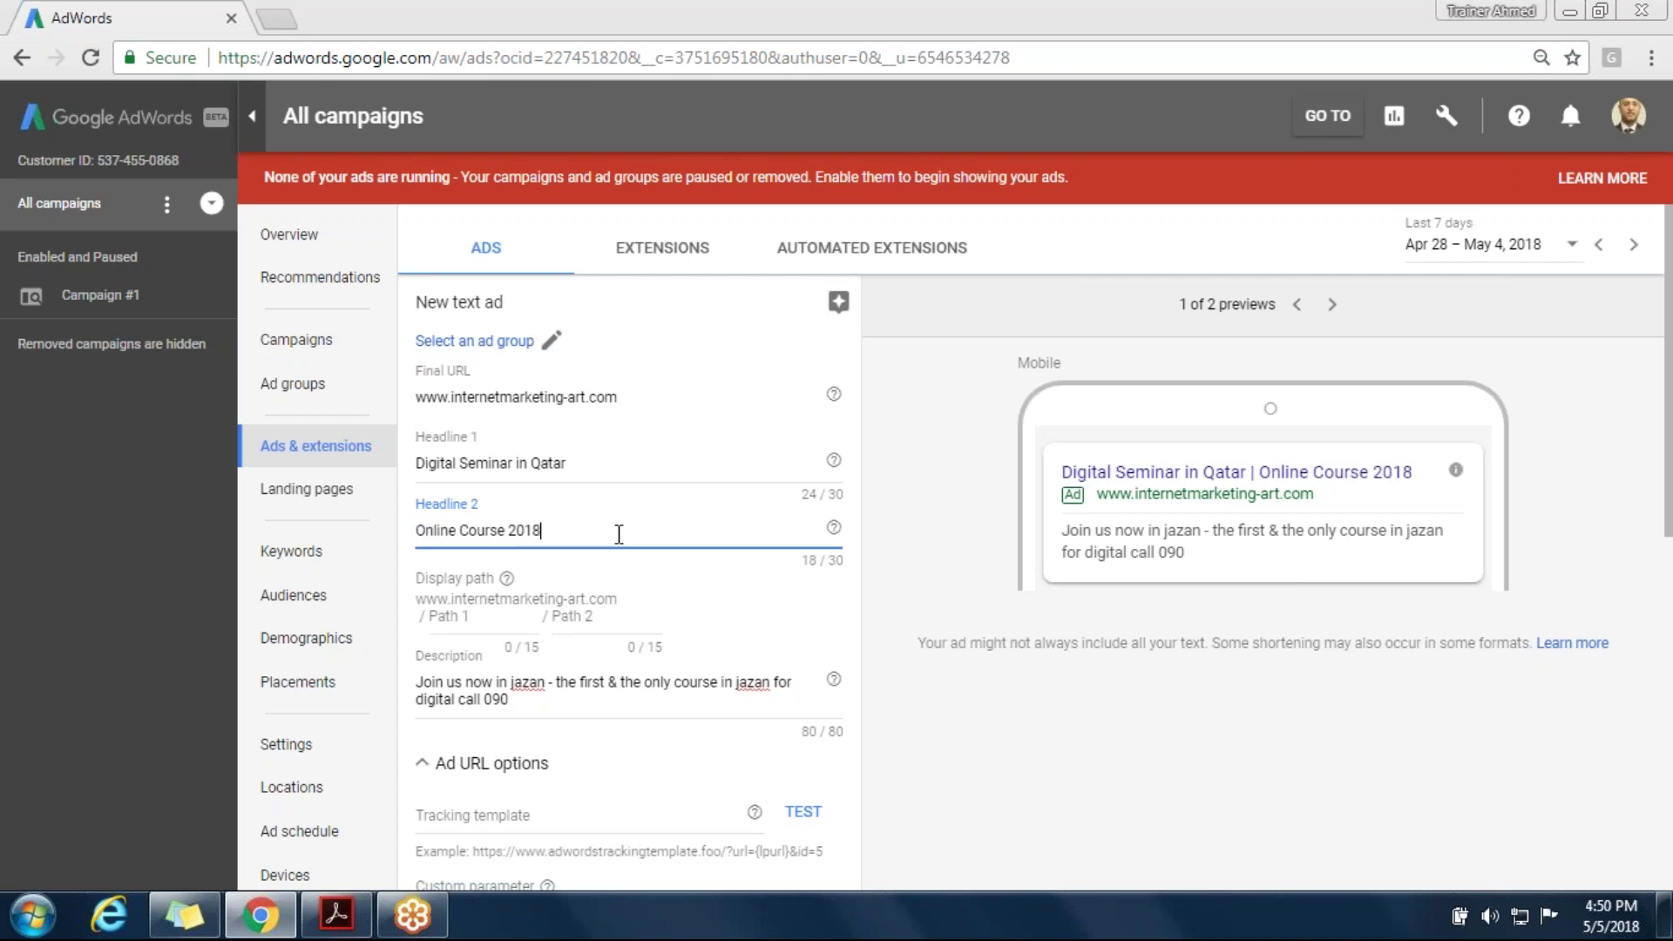
pyautogui.click(700, 567)
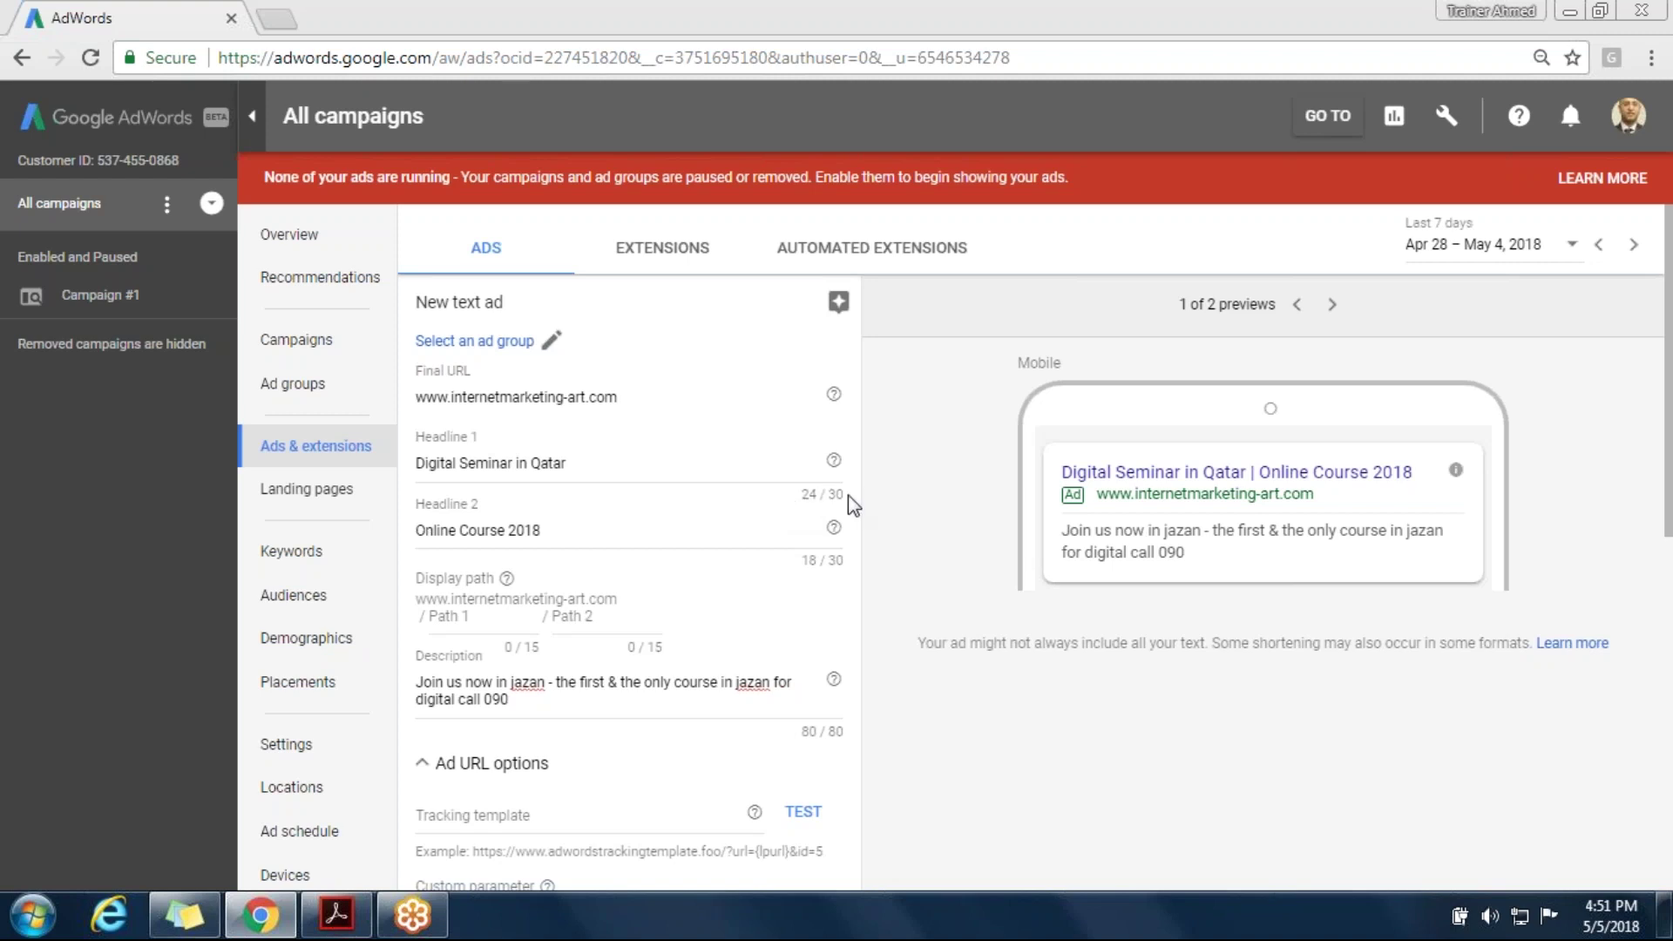
pyautogui.moveTo(852, 501); pyautogui.dragTo(806, 491)
pyautogui.click(817, 495)
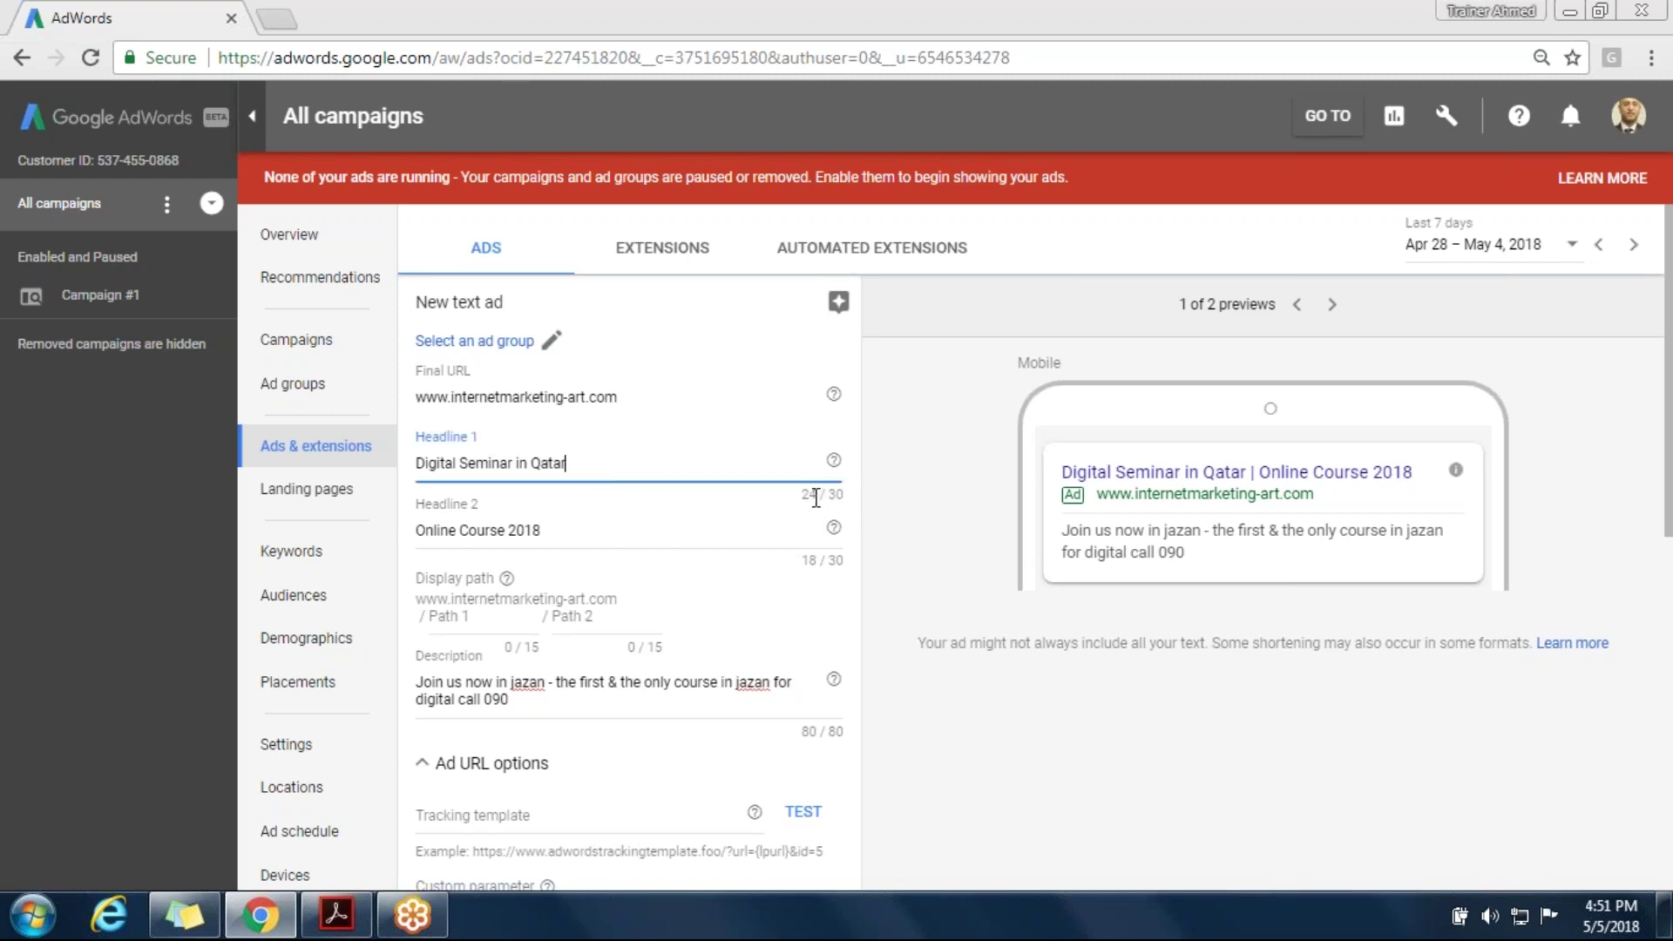
pyautogui.click(810, 559)
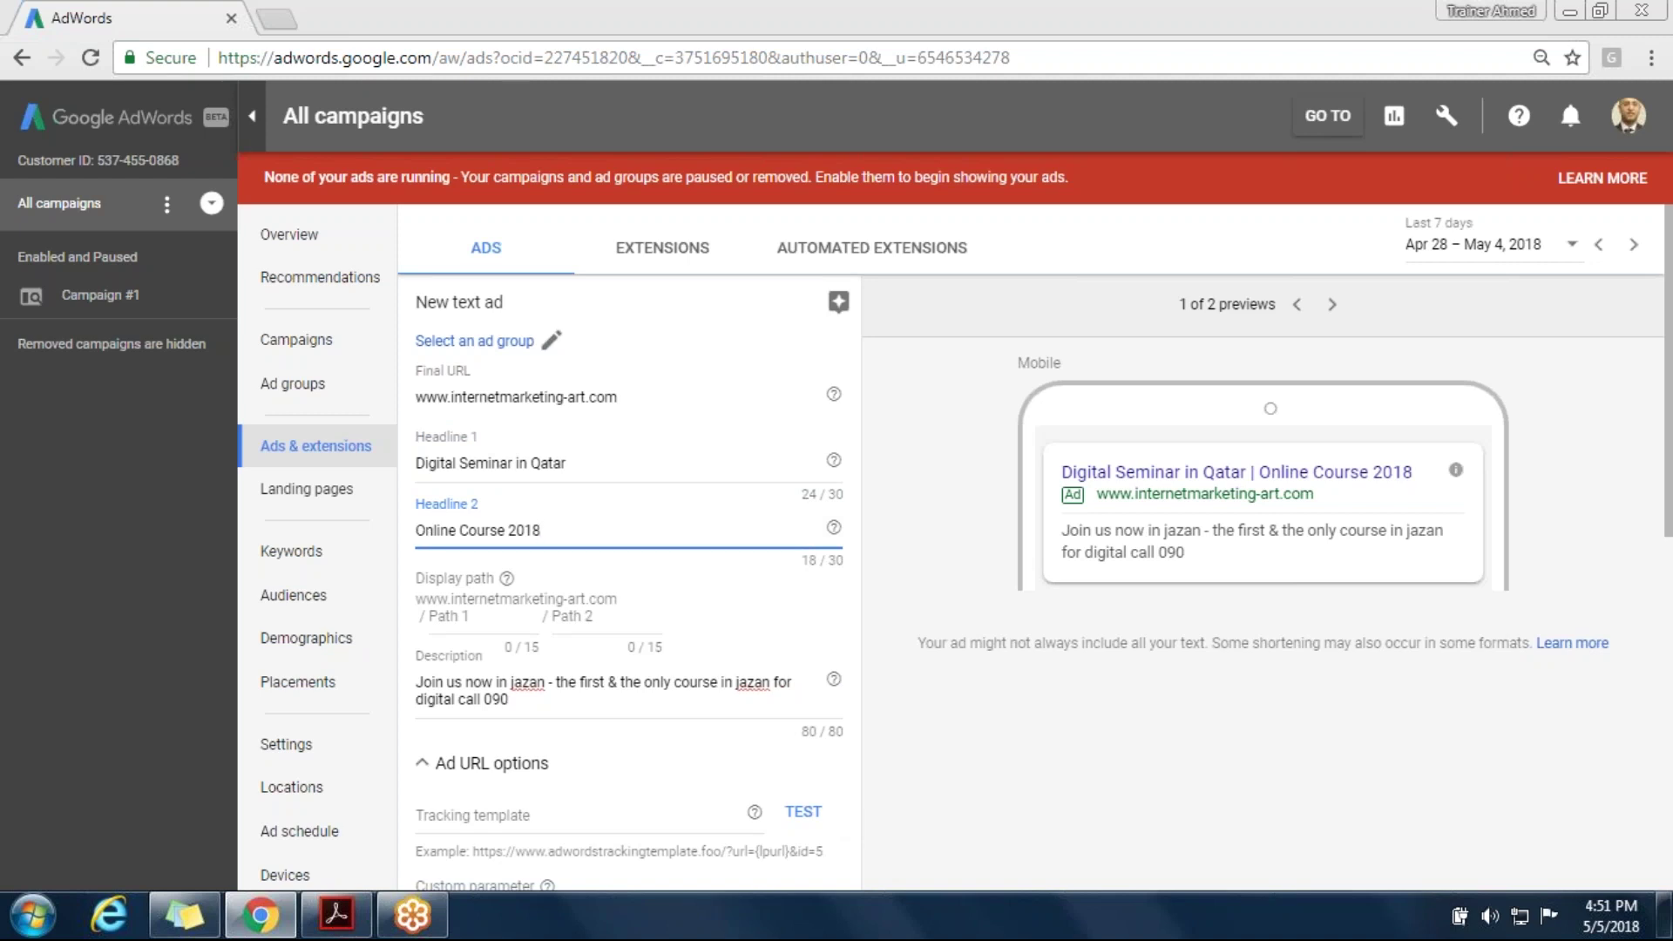
pyautogui.write('- Maria')
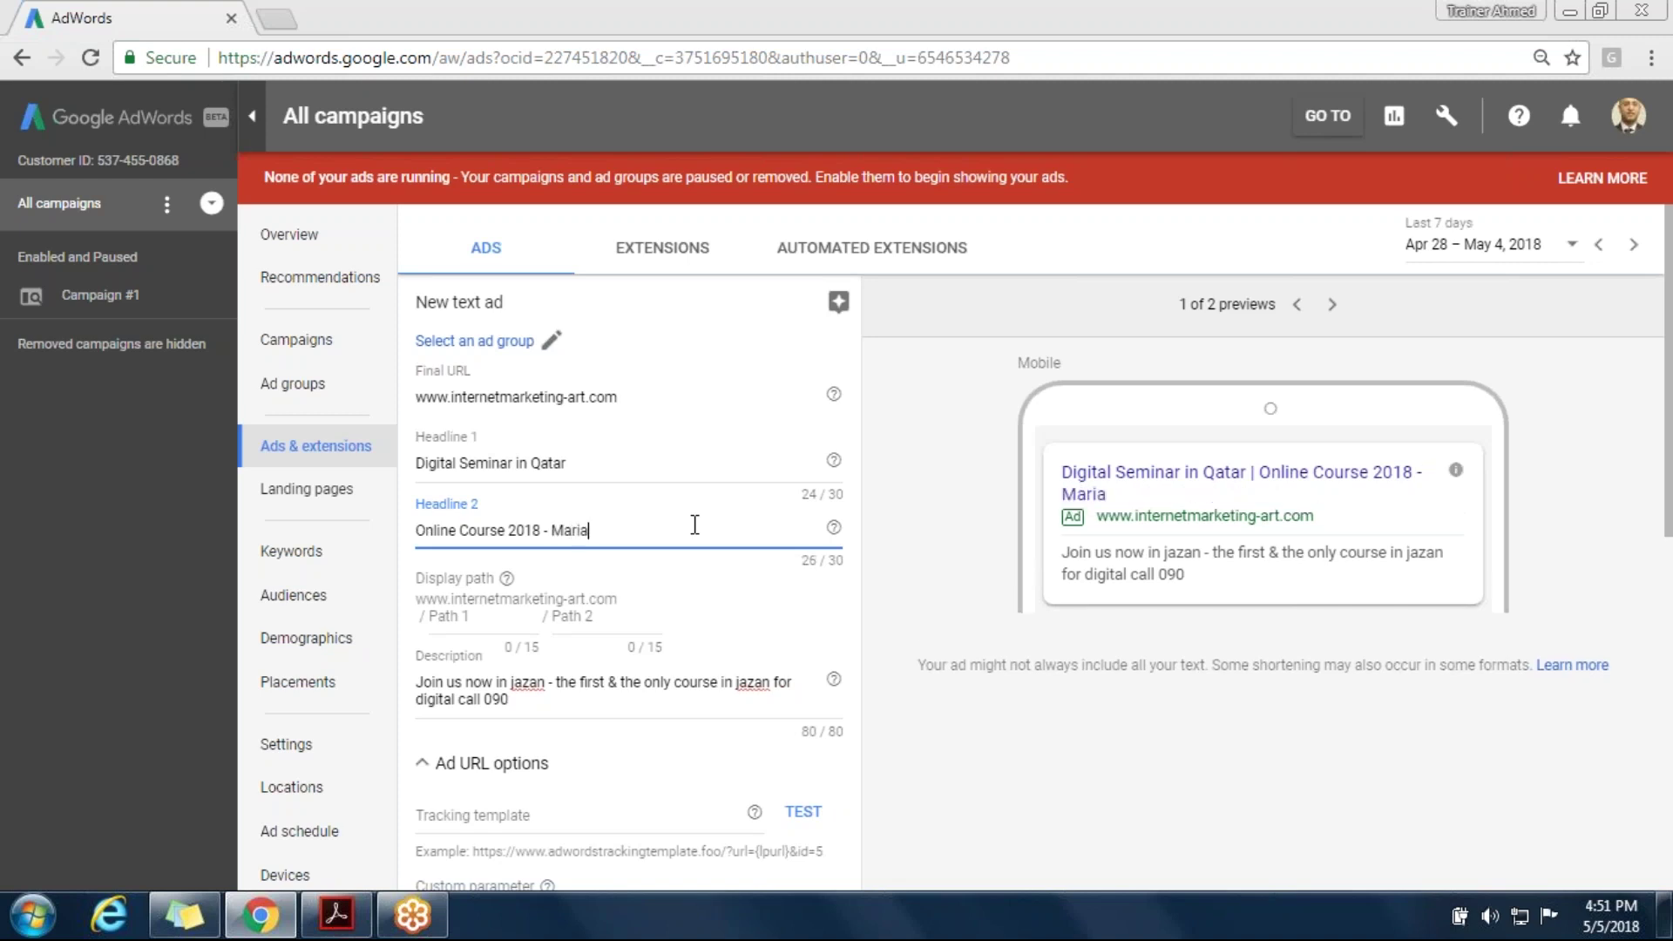
pyautogui.write(' Compan')
pyautogui.press('BackSpace')
pyautogui.press('BackSpace')
pyautogui.press('BackSpace')
pyautogui.press('BackSpace')
# Reword the ad's Headline 1 to "Modern Digital Seminar - Qatar"
pyautogui.click(649, 459)
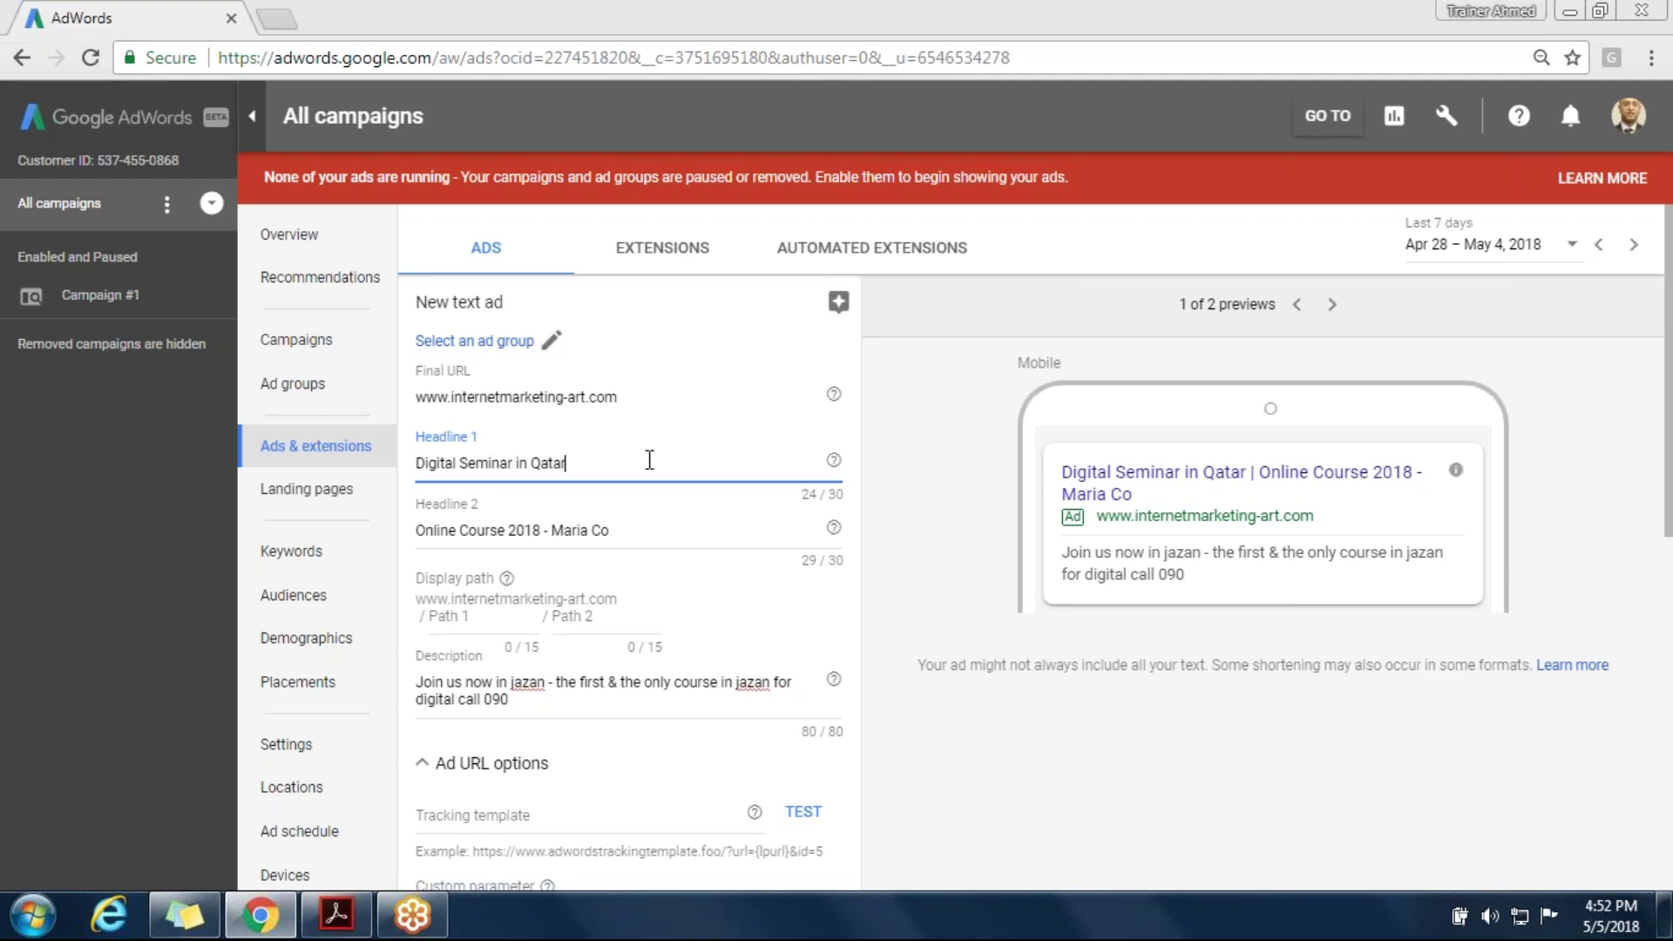
pyautogui.press('Home')
pyautogui.write('Modern')
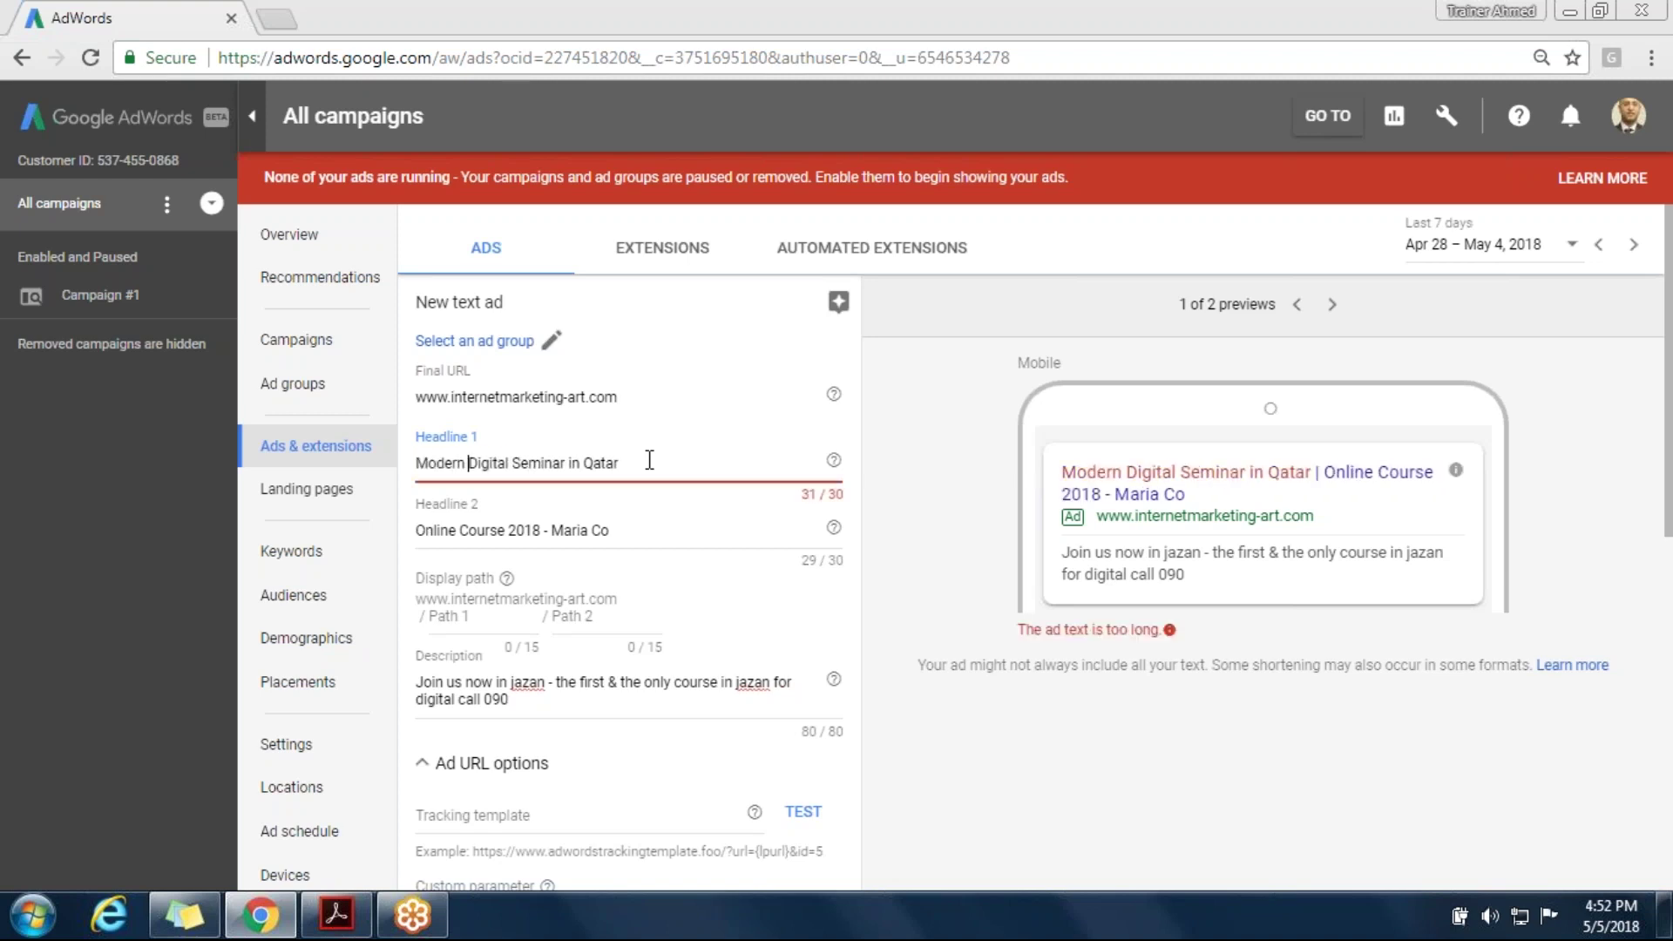
pyautogui.press('End')
pyautogui.click(586, 463)
pyautogui.press('BackSpace')
pyautogui.press('BackSpace')
pyautogui.press('BackSpace')
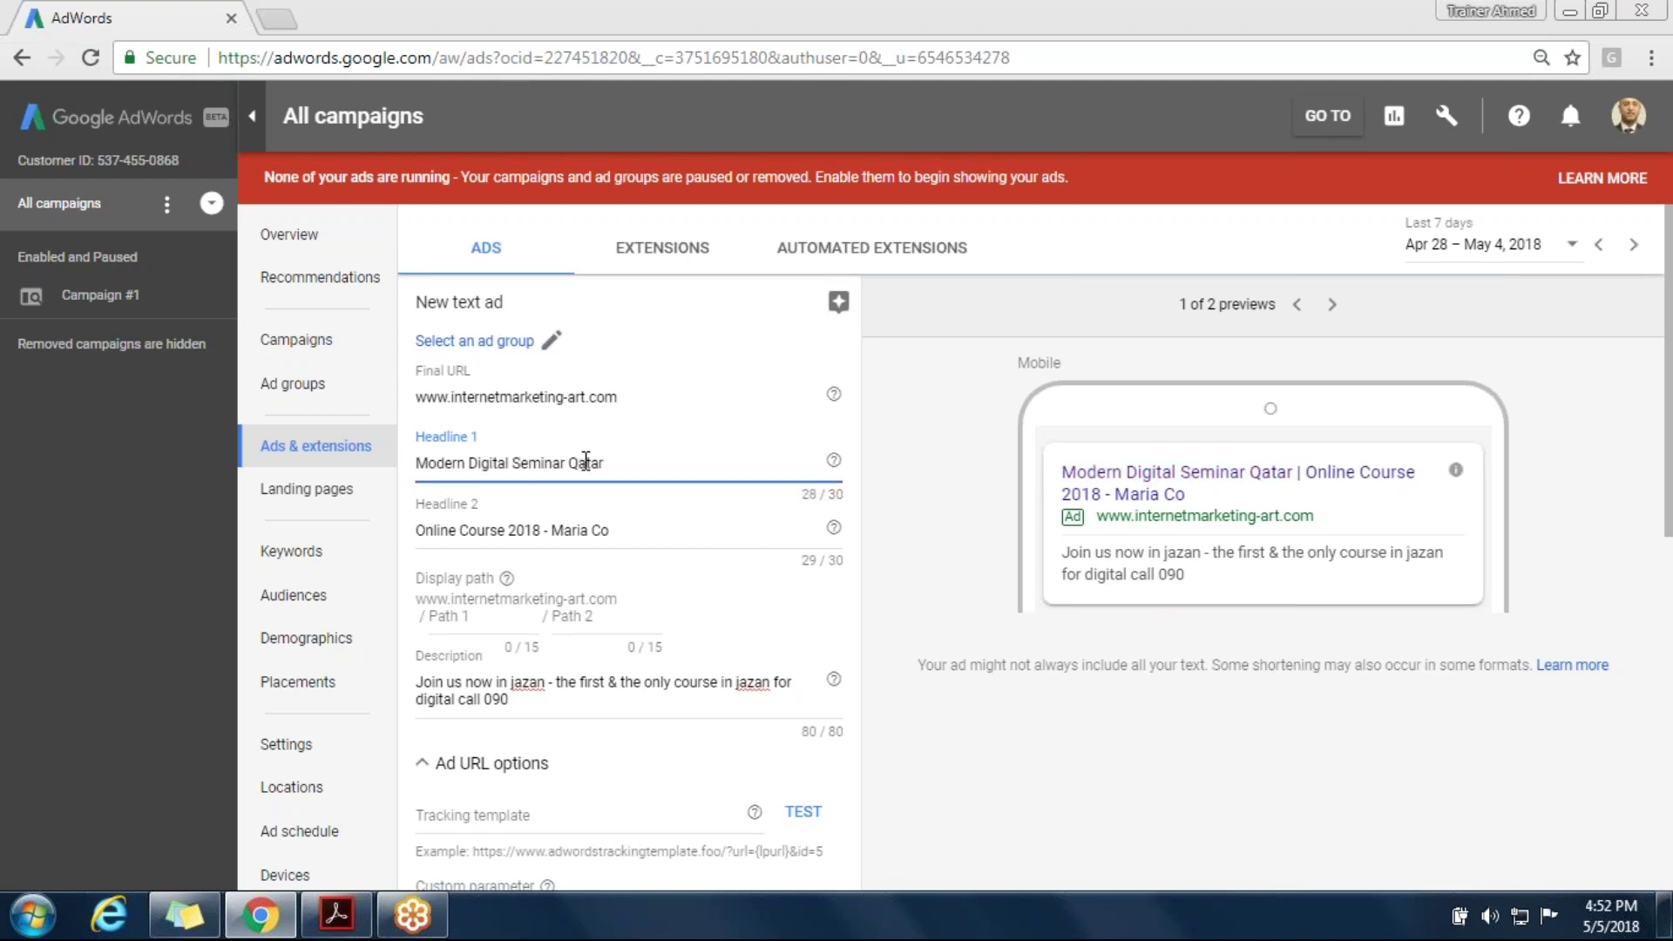
pyautogui.write('-')
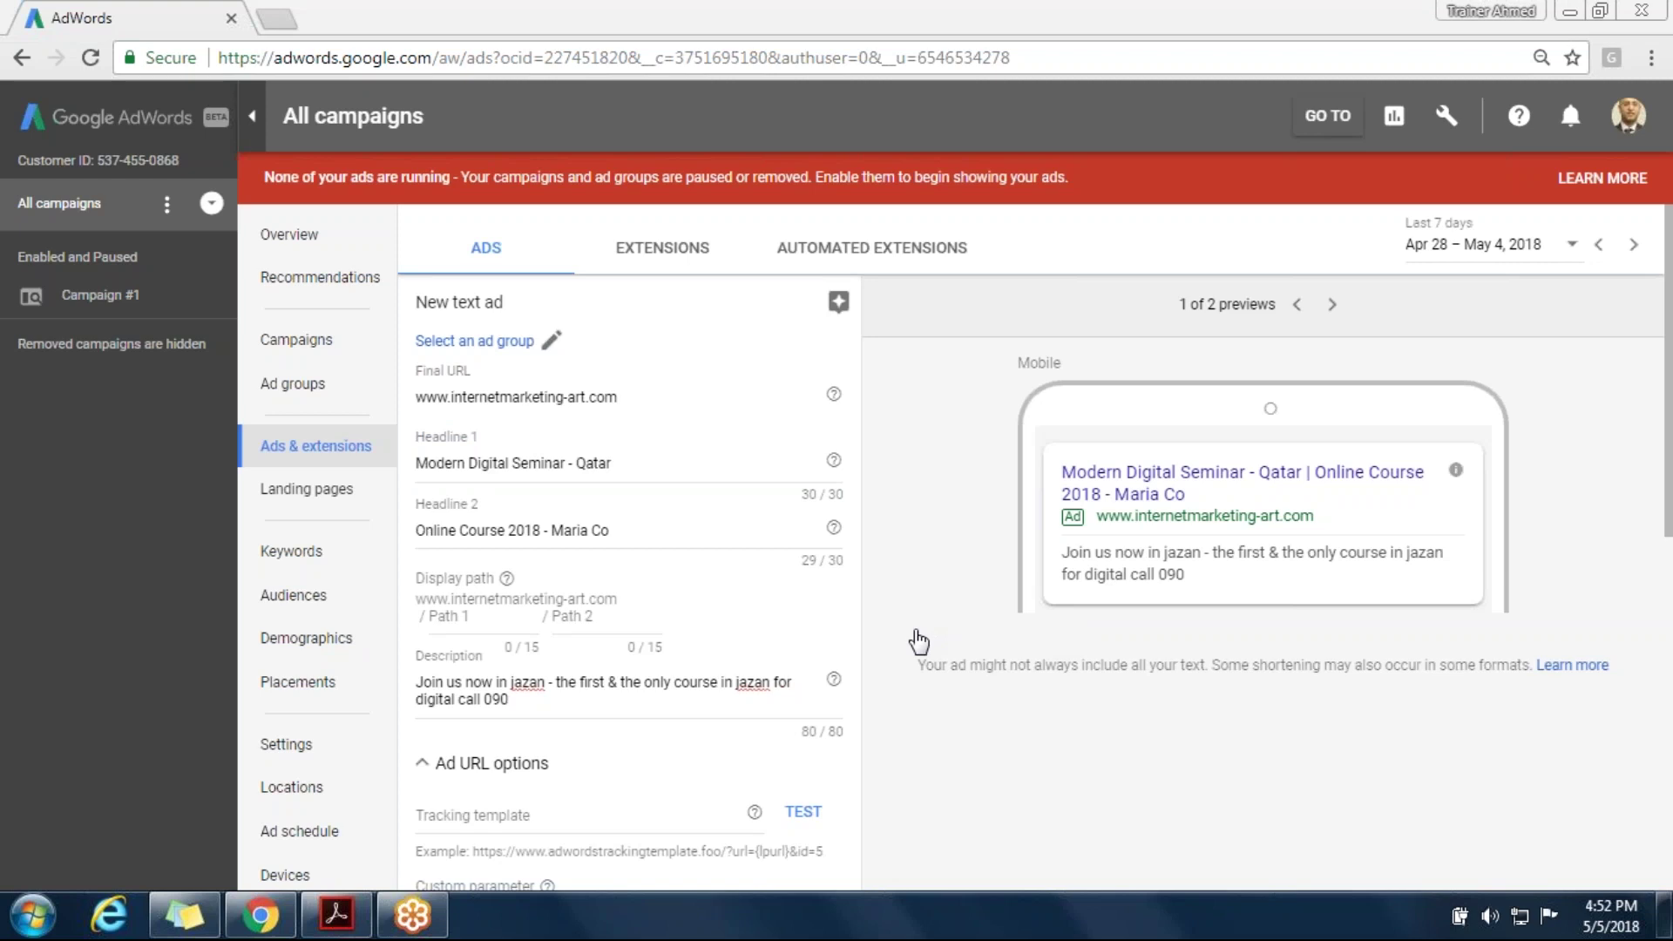
pyautogui.tripleClick(567, 398)
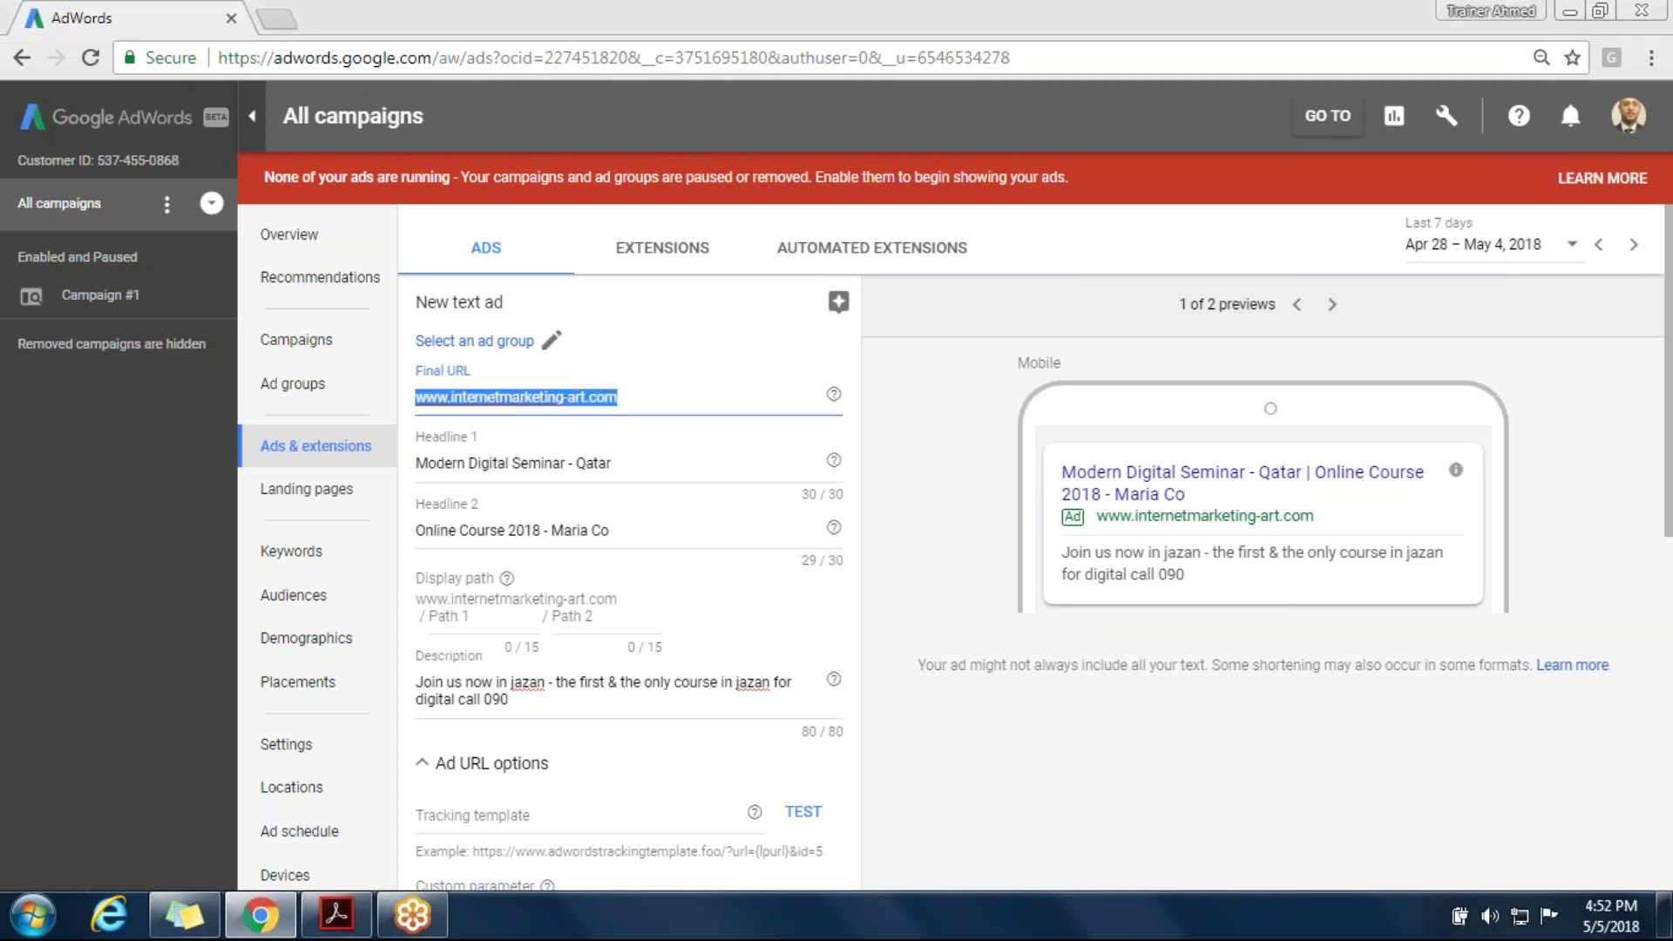
pyautogui.write('www.preparationsinfo.com')
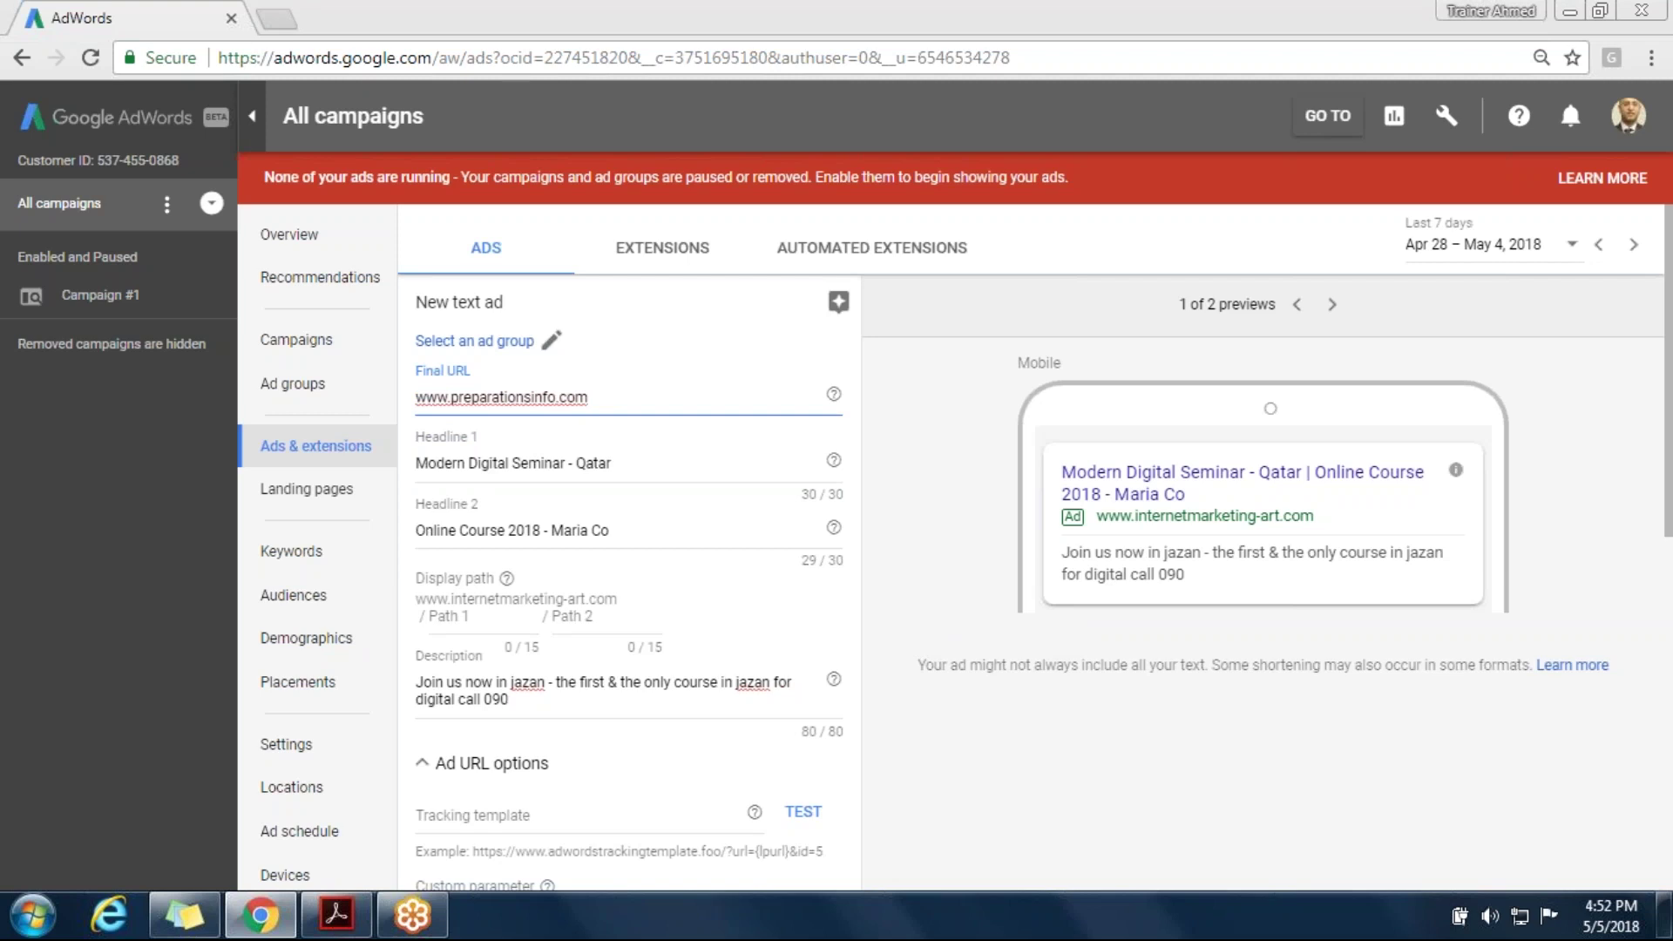
pyautogui.click(677, 687)
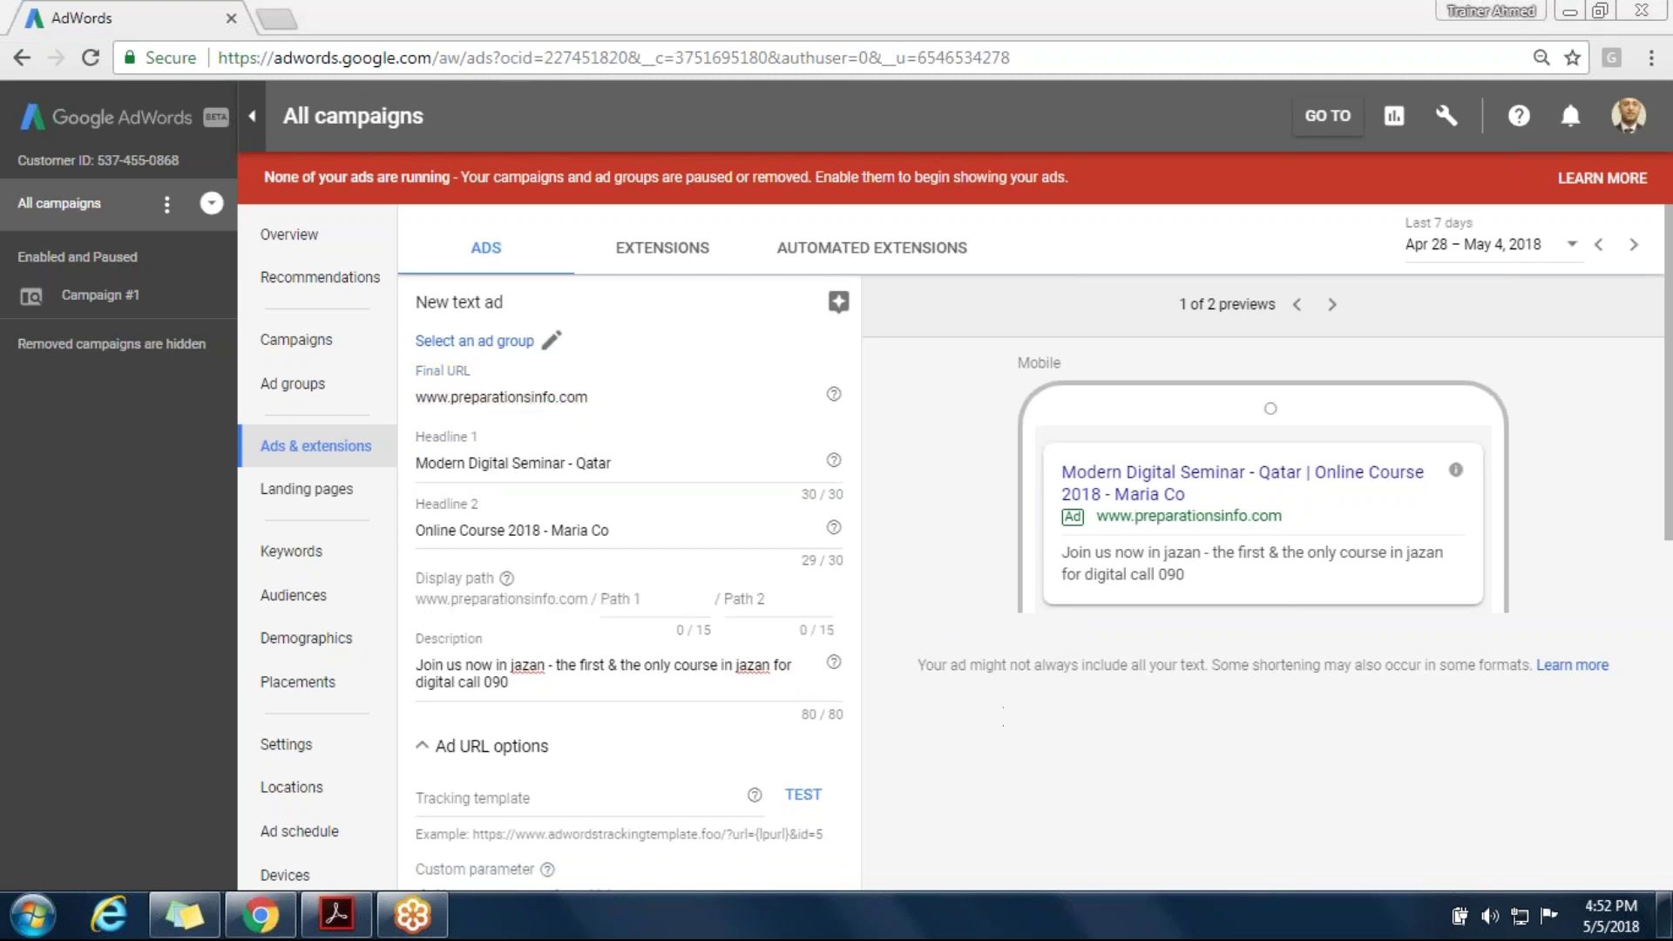
# Replace the ad description with "Flexible Classes for all- Call now at" followed by the contact phone number
pyautogui.tripleClick(618, 685)
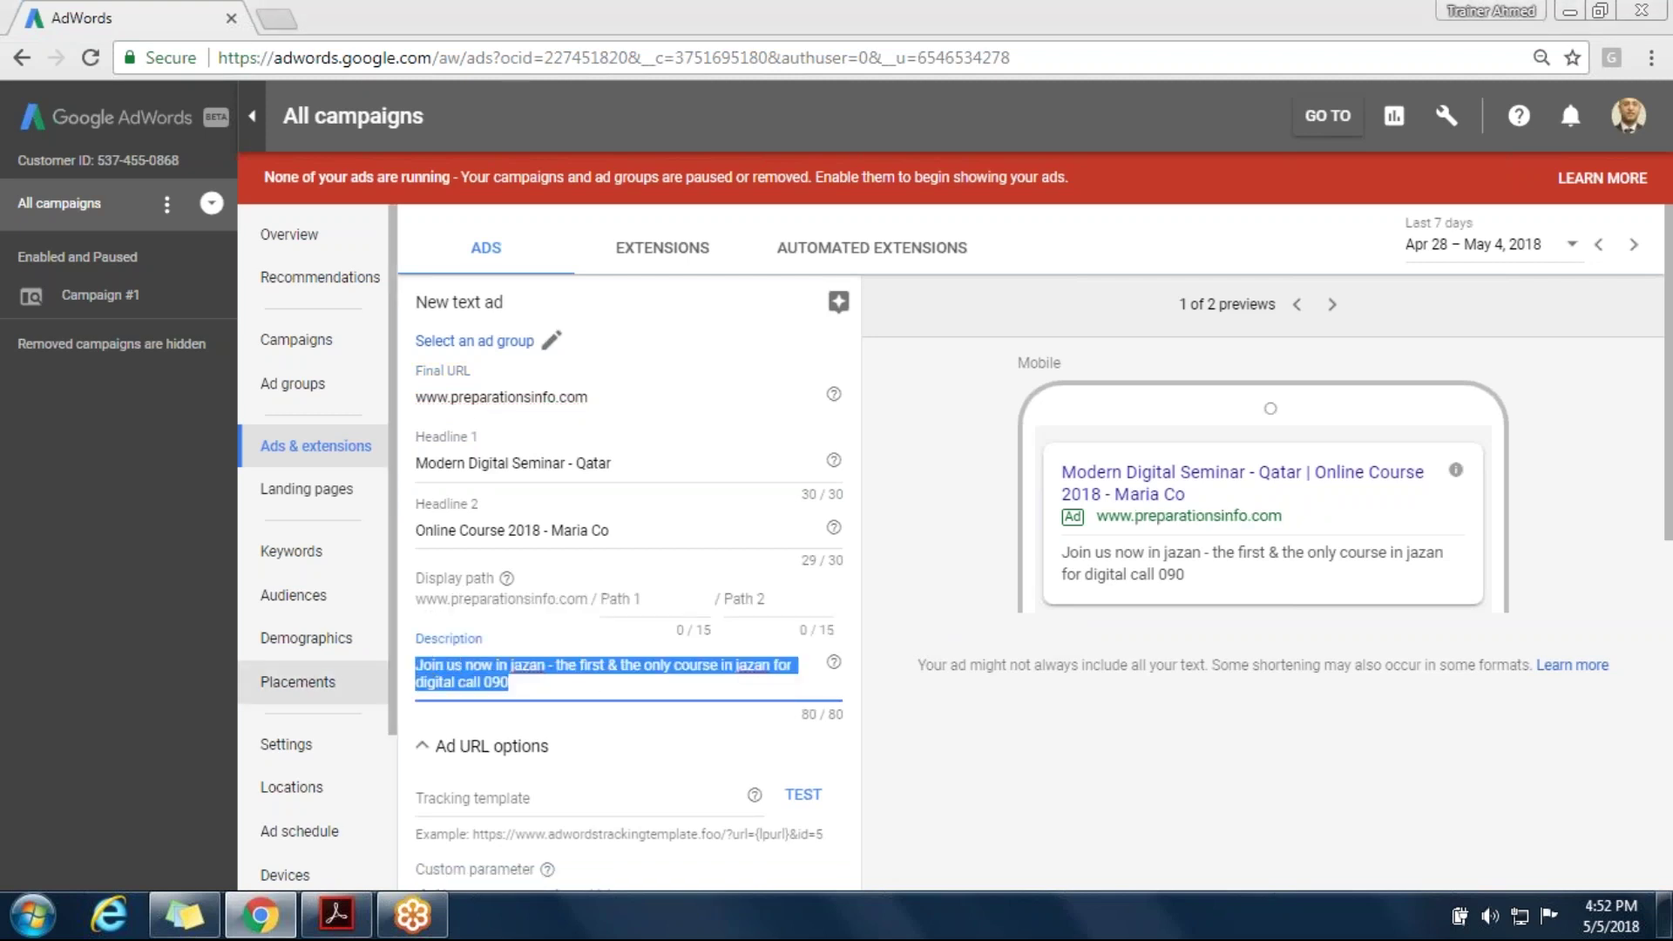
pyautogui.press('BackSpace')
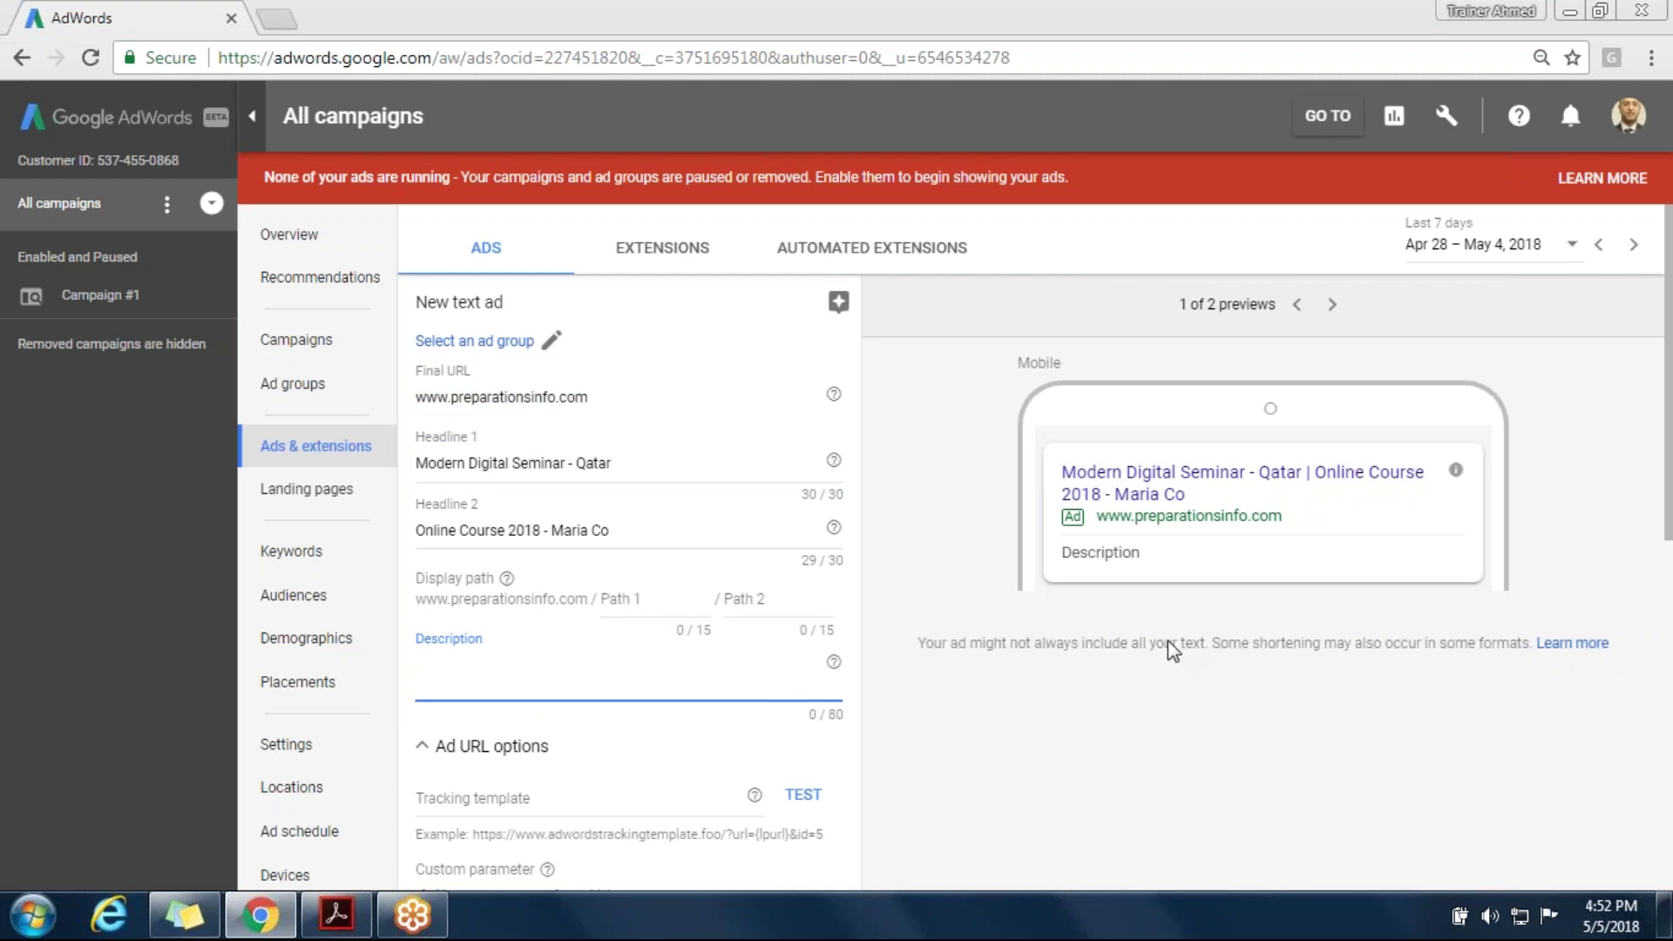
pyautogui.click(912, 653)
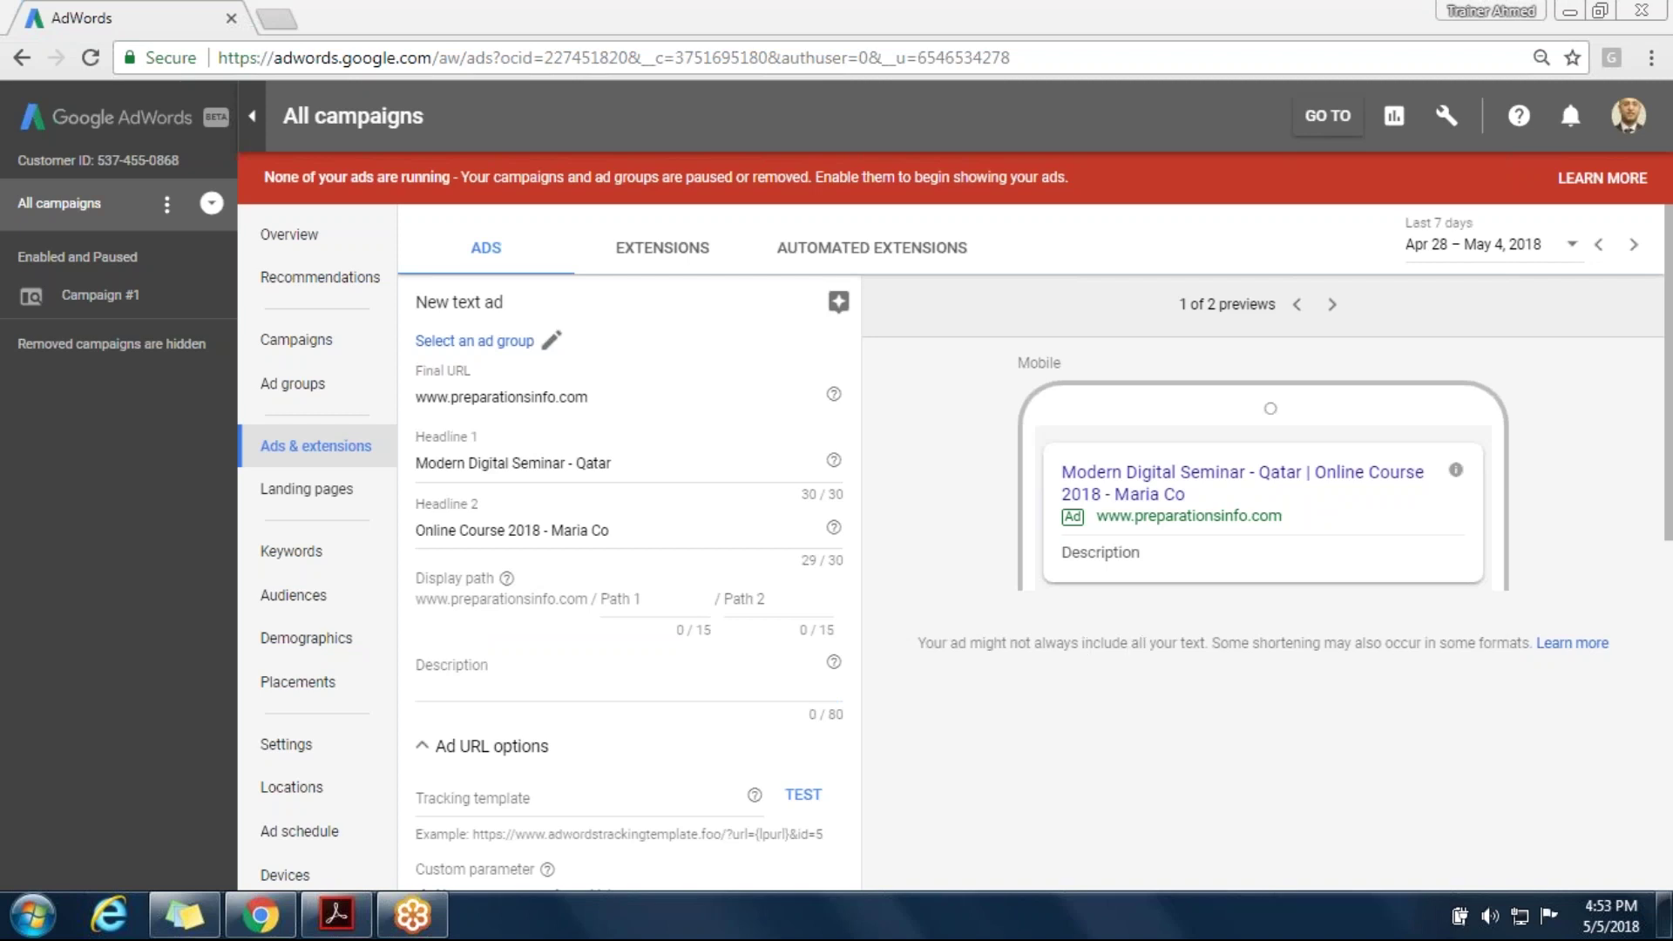
pyautogui.click(569, 685)
pyautogui.write('Flexible Classes for all- Call now at 4134545')
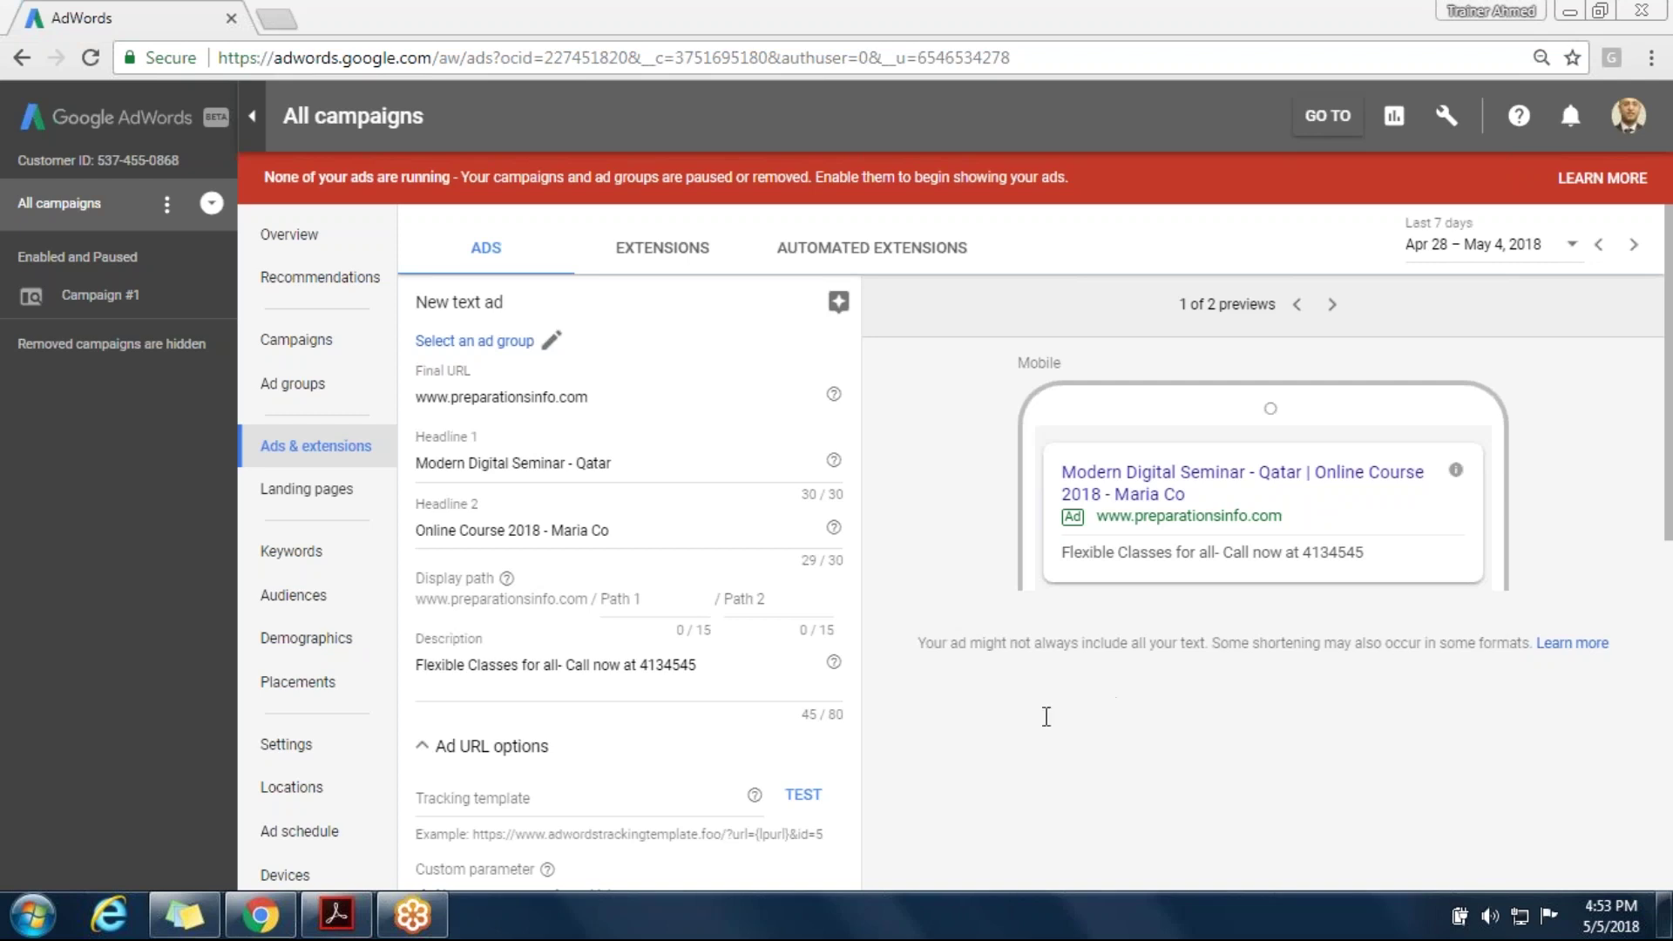
# Compare the description's selling point and call to action with the Writing Ad Copy guidelines in the DM LVC PDF
pyautogui.click(697, 664)
pyautogui.moveTo(695, 664); pyautogui.dragTo(642, 660)
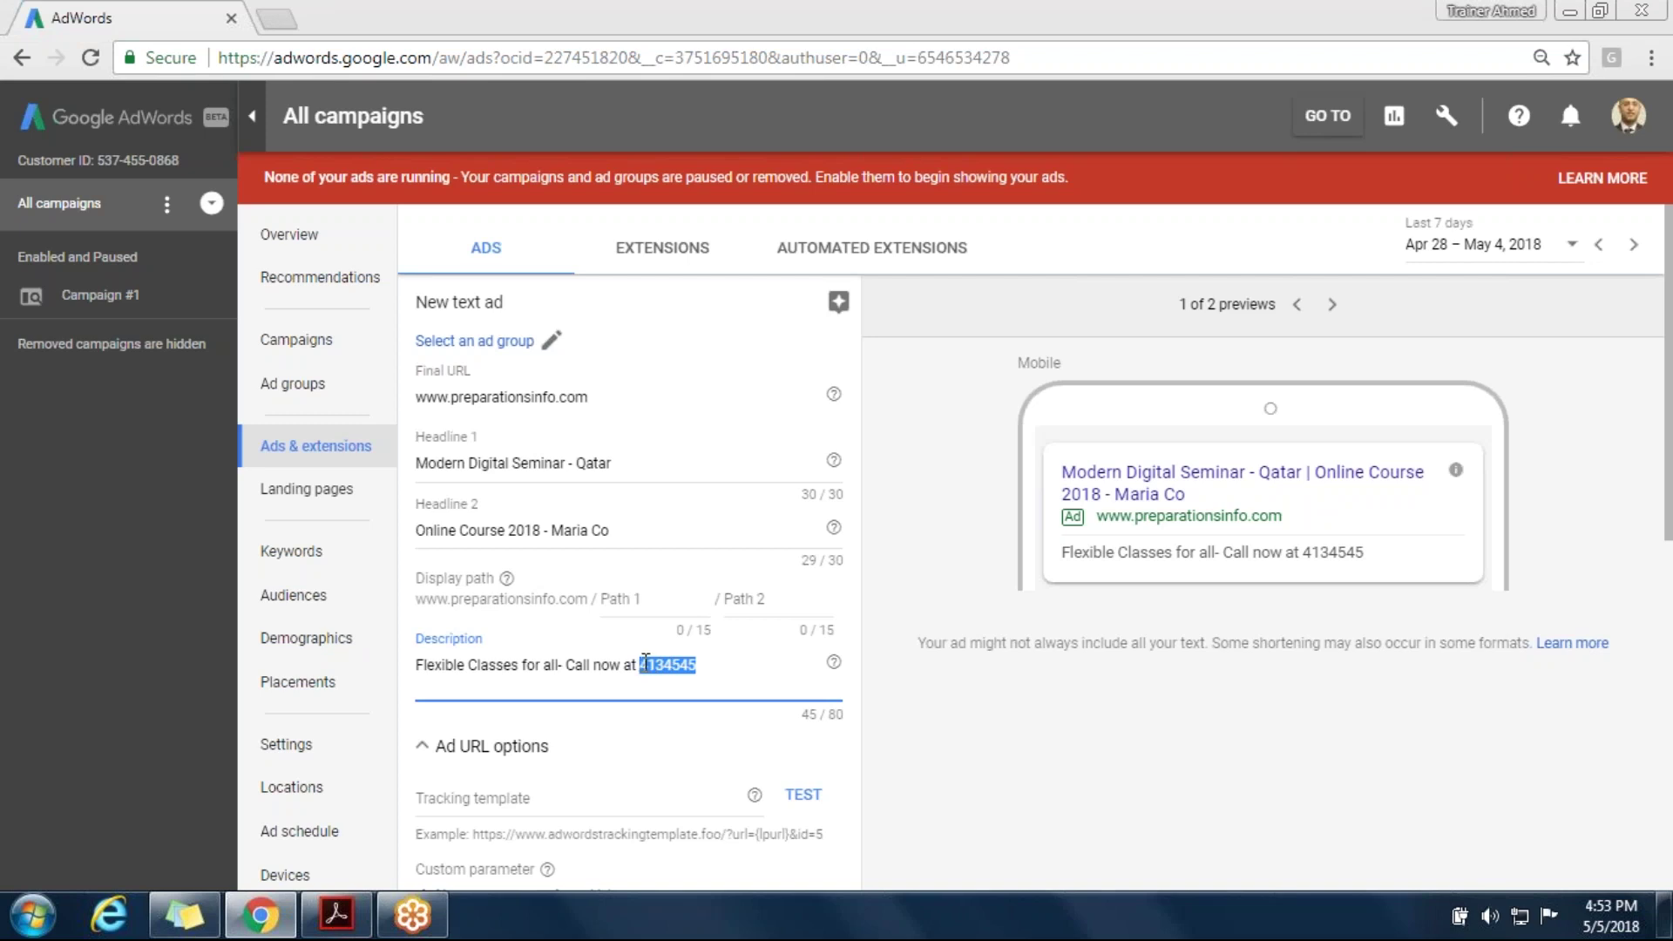
pyautogui.click(648, 667)
pyautogui.click(967, 708)
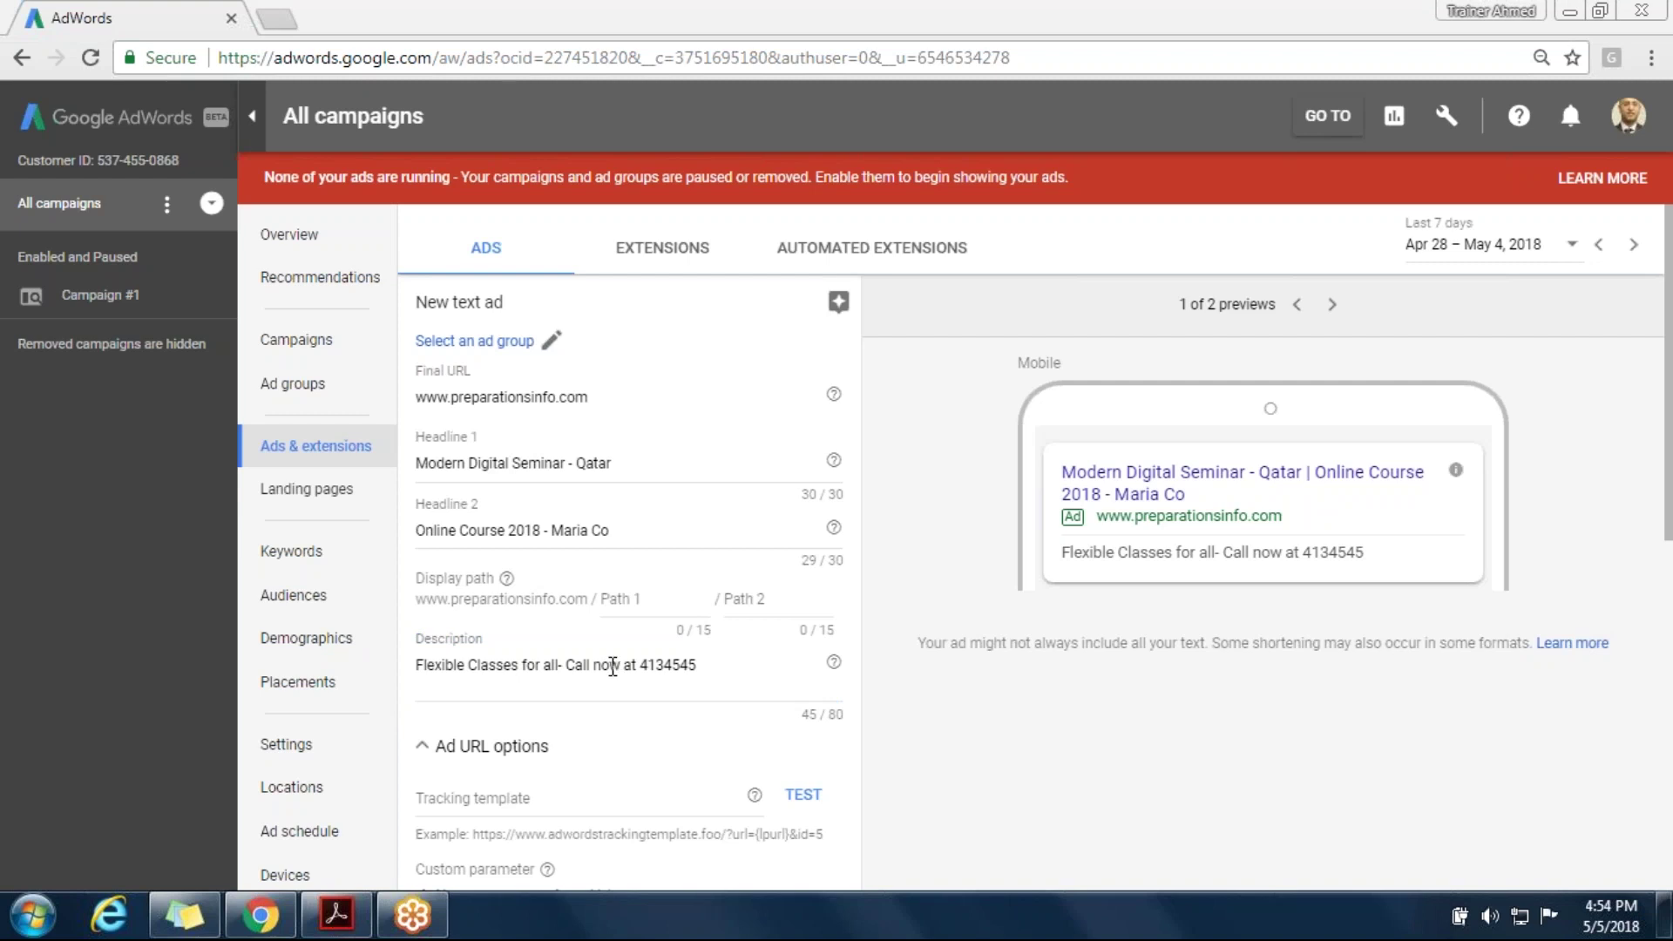
pyautogui.click(337, 915)
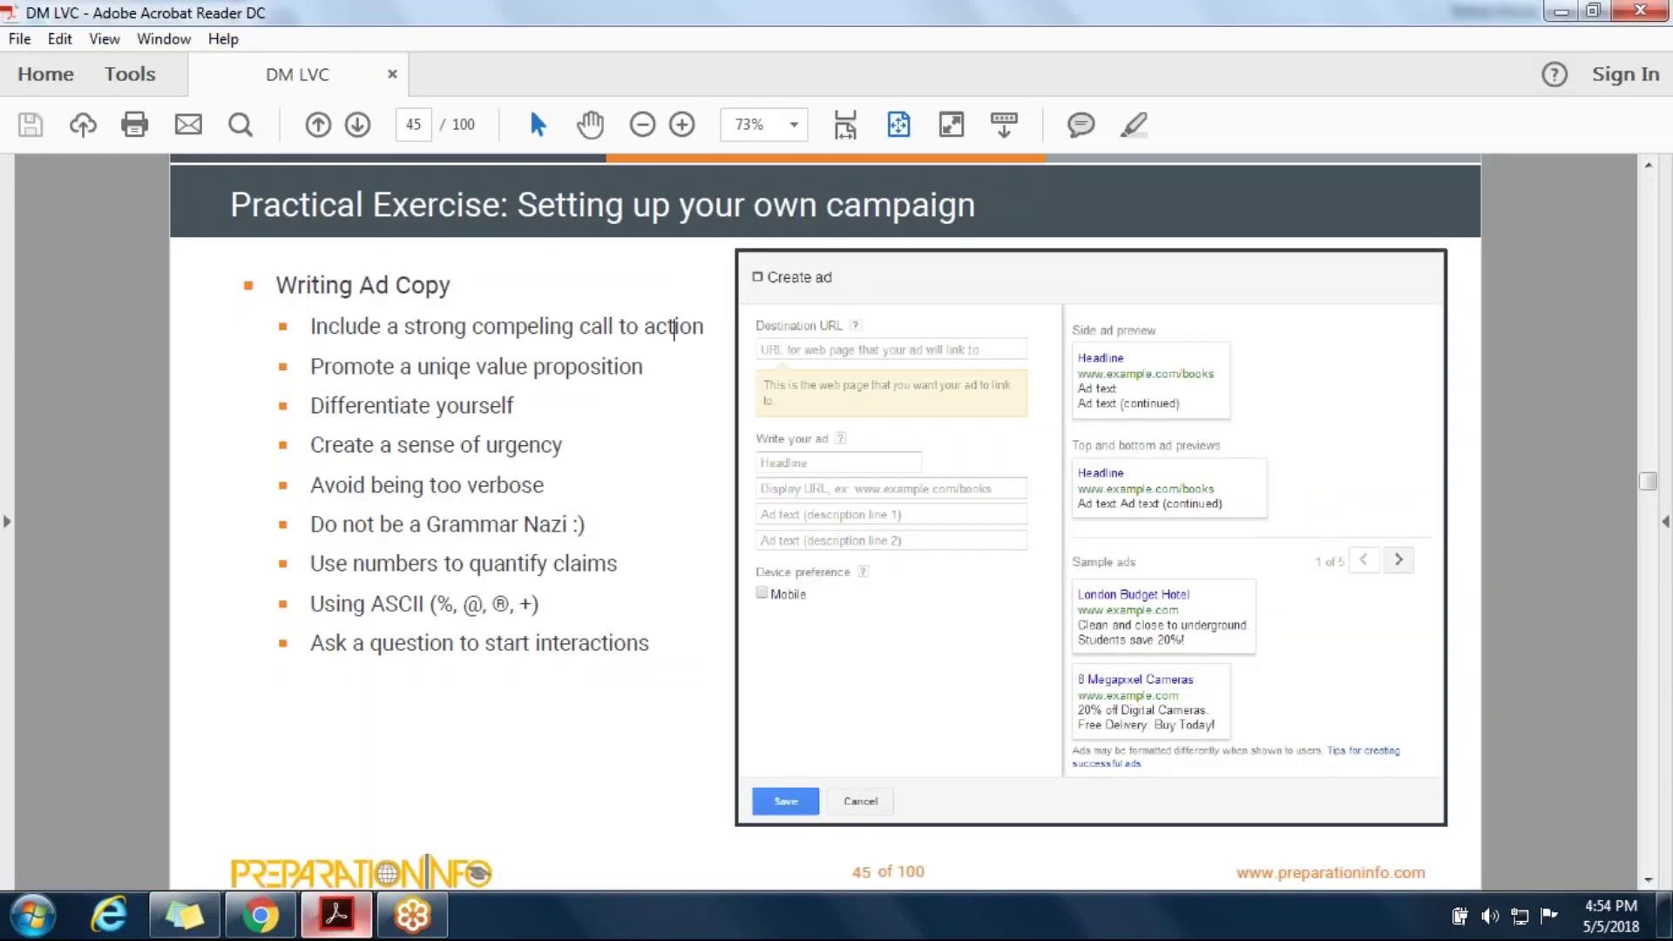
pyautogui.click(272, 924)
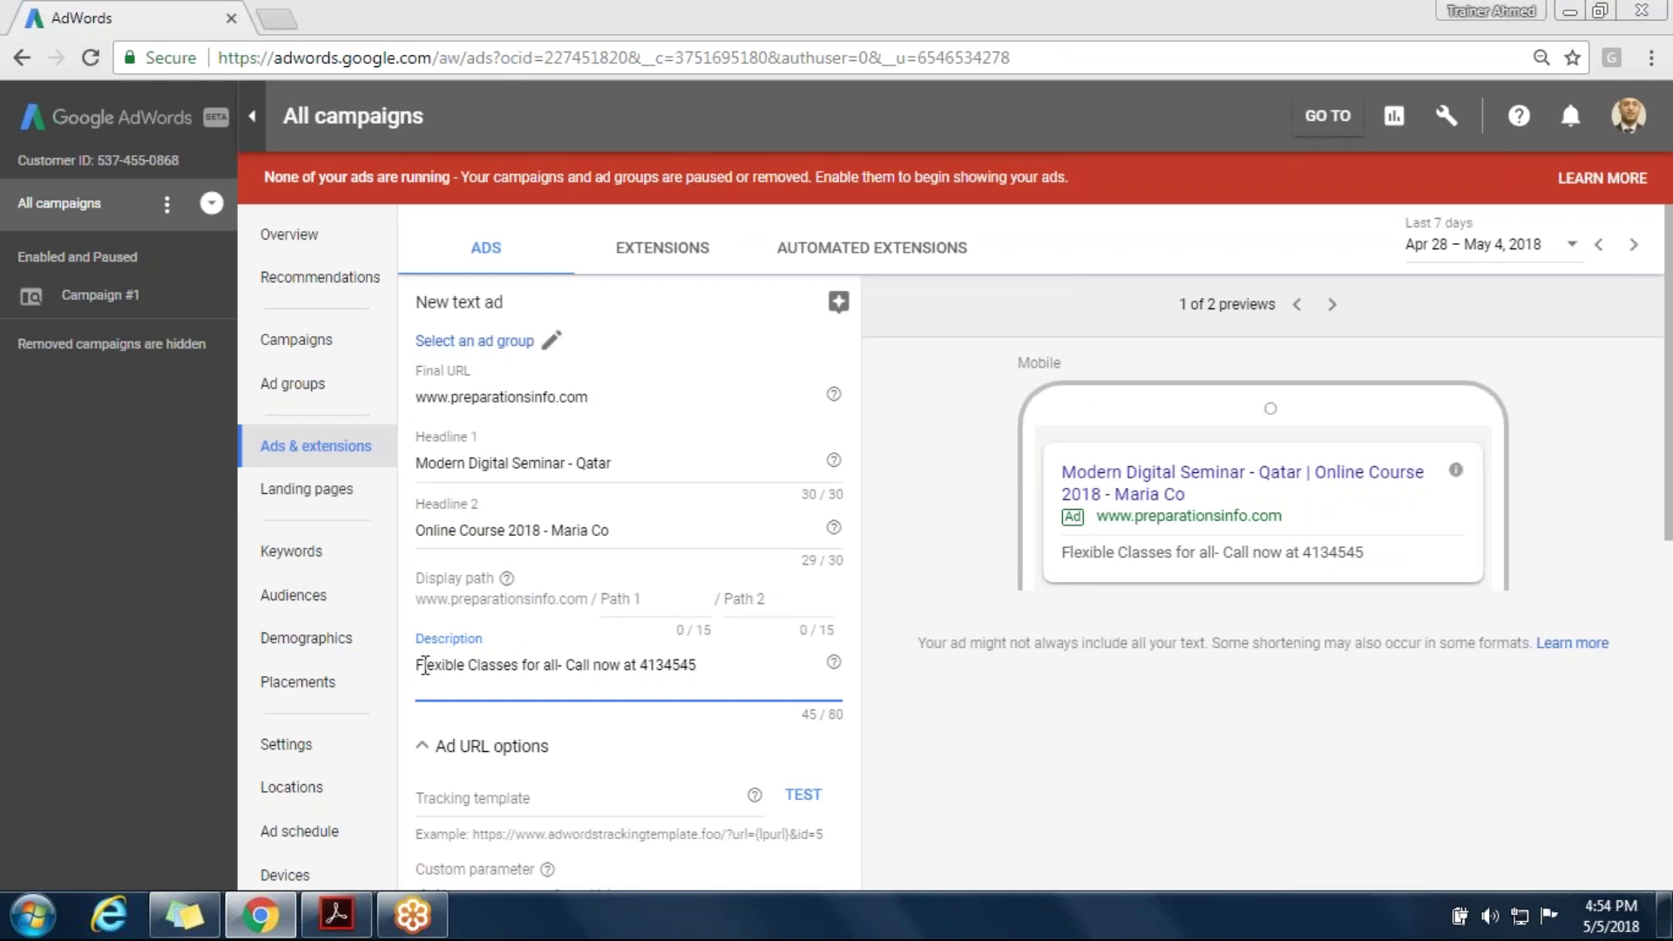
pyautogui.moveTo(416, 664); pyautogui.dragTo(519, 660)
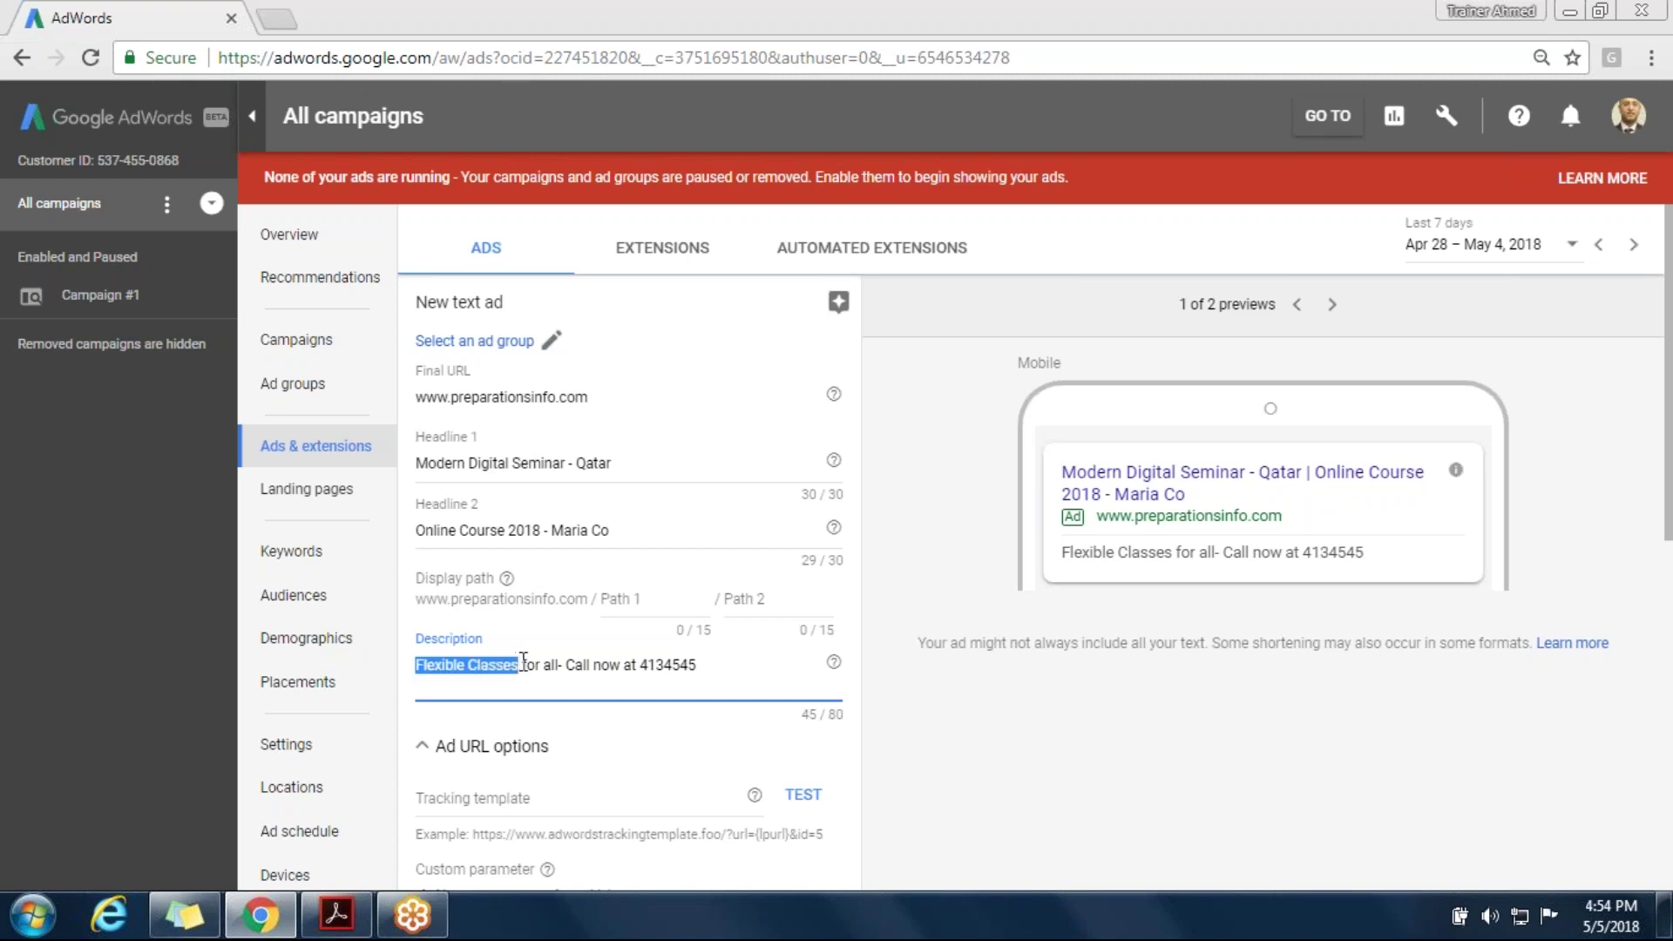
pyautogui.click(593, 664)
pyautogui.moveTo(582, 664); pyautogui.dragTo(706, 666)
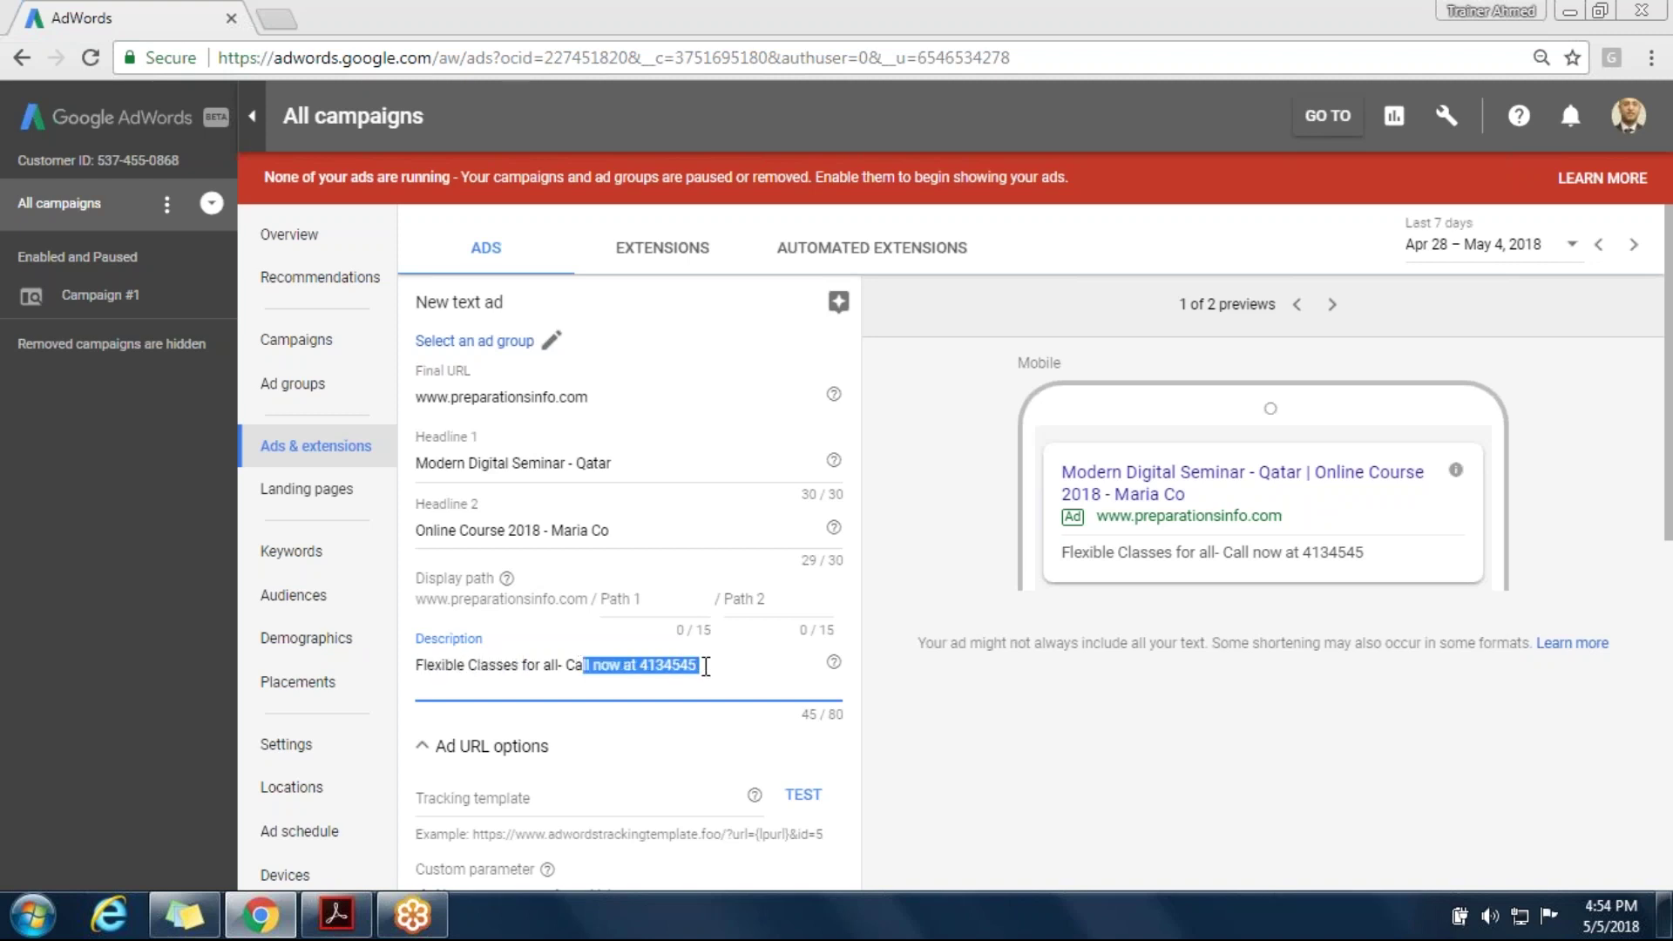
pyautogui.click(336, 915)
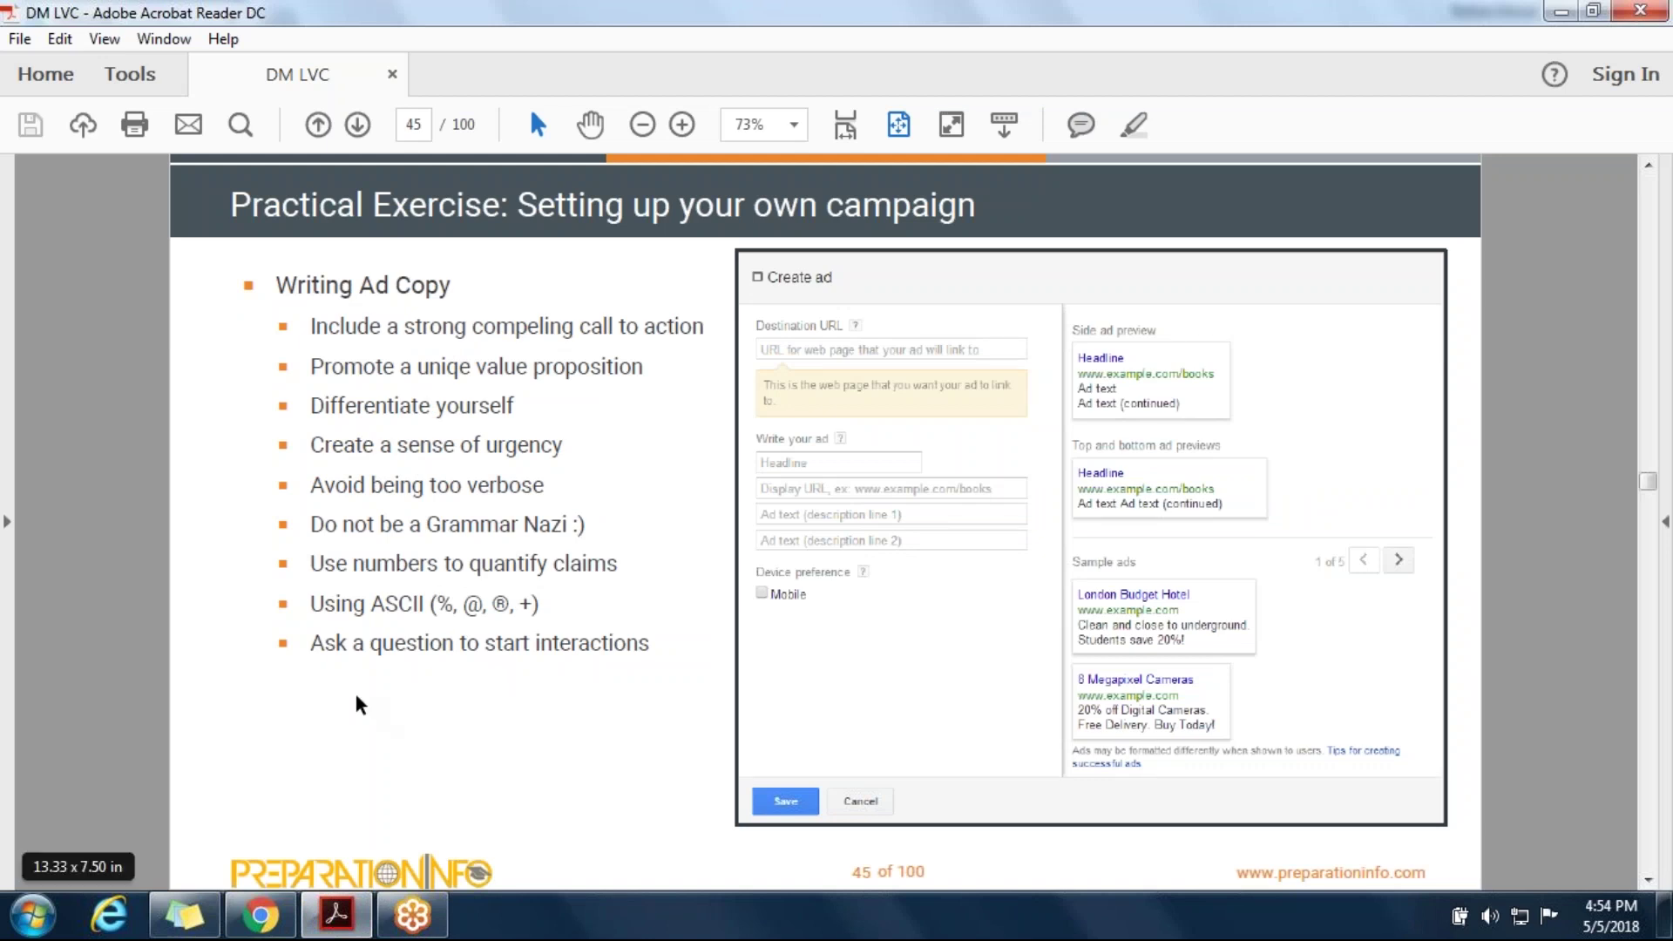
pyautogui.moveTo(315, 645); pyautogui.dragTo(616, 653)
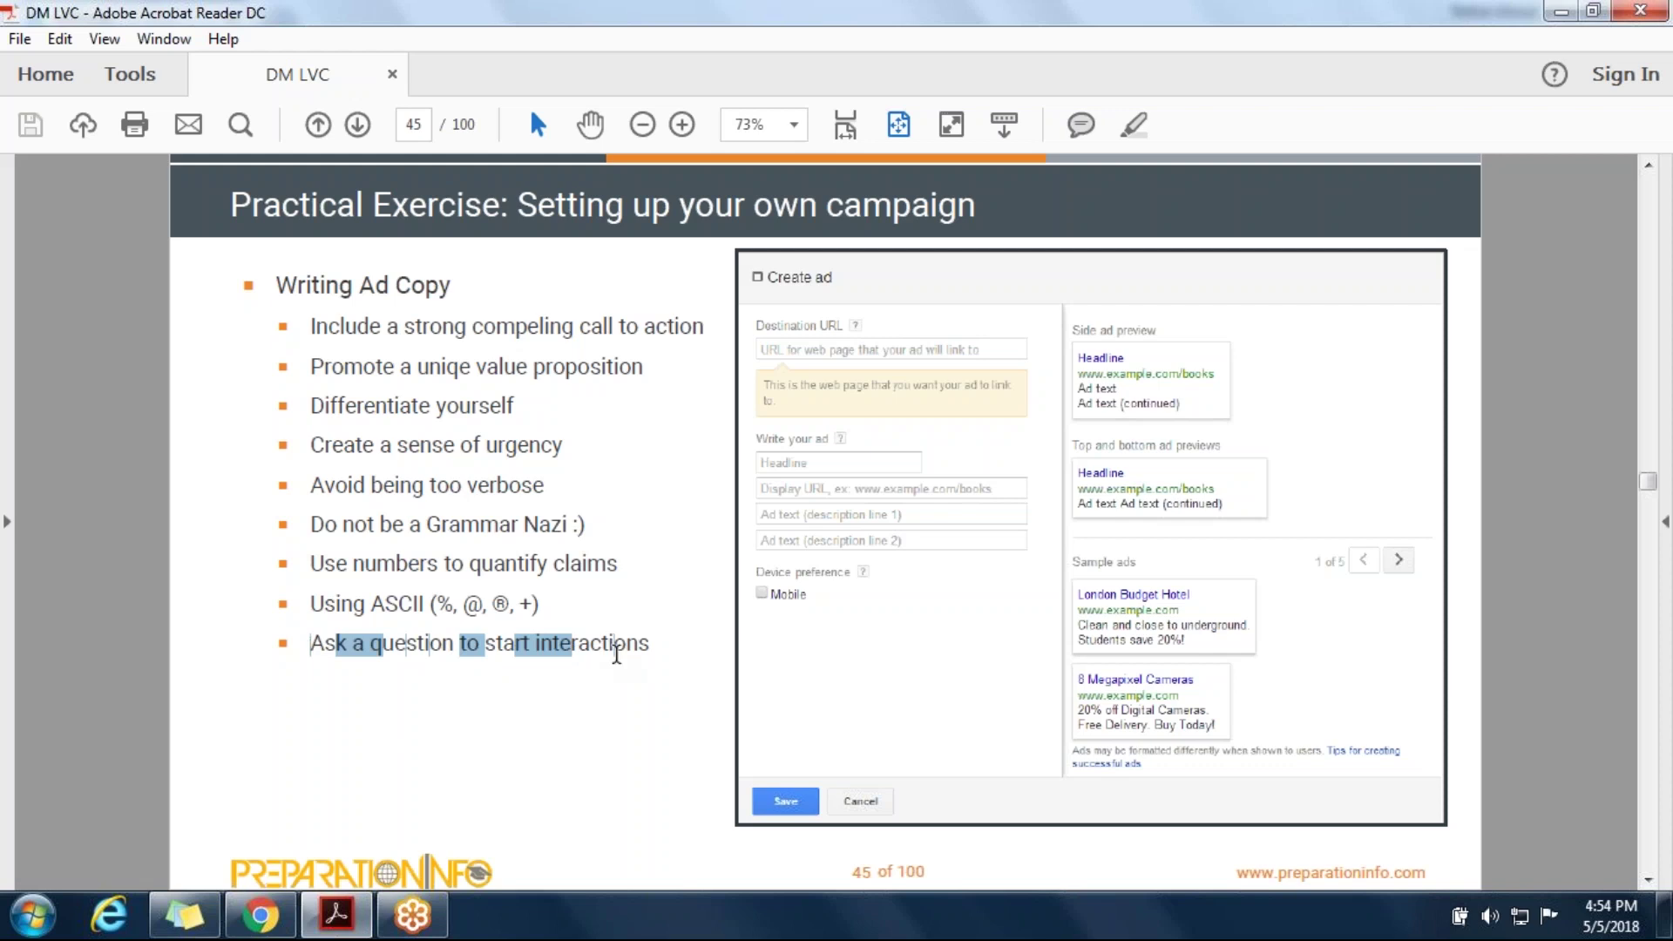
# Review the Writing Ad Copy guidelines on value proposition, differentiation and urgency in the DM LVC PDF
pyautogui.click(583, 702)
pyautogui.moveTo(395, 367); pyautogui.dragTo(621, 373)
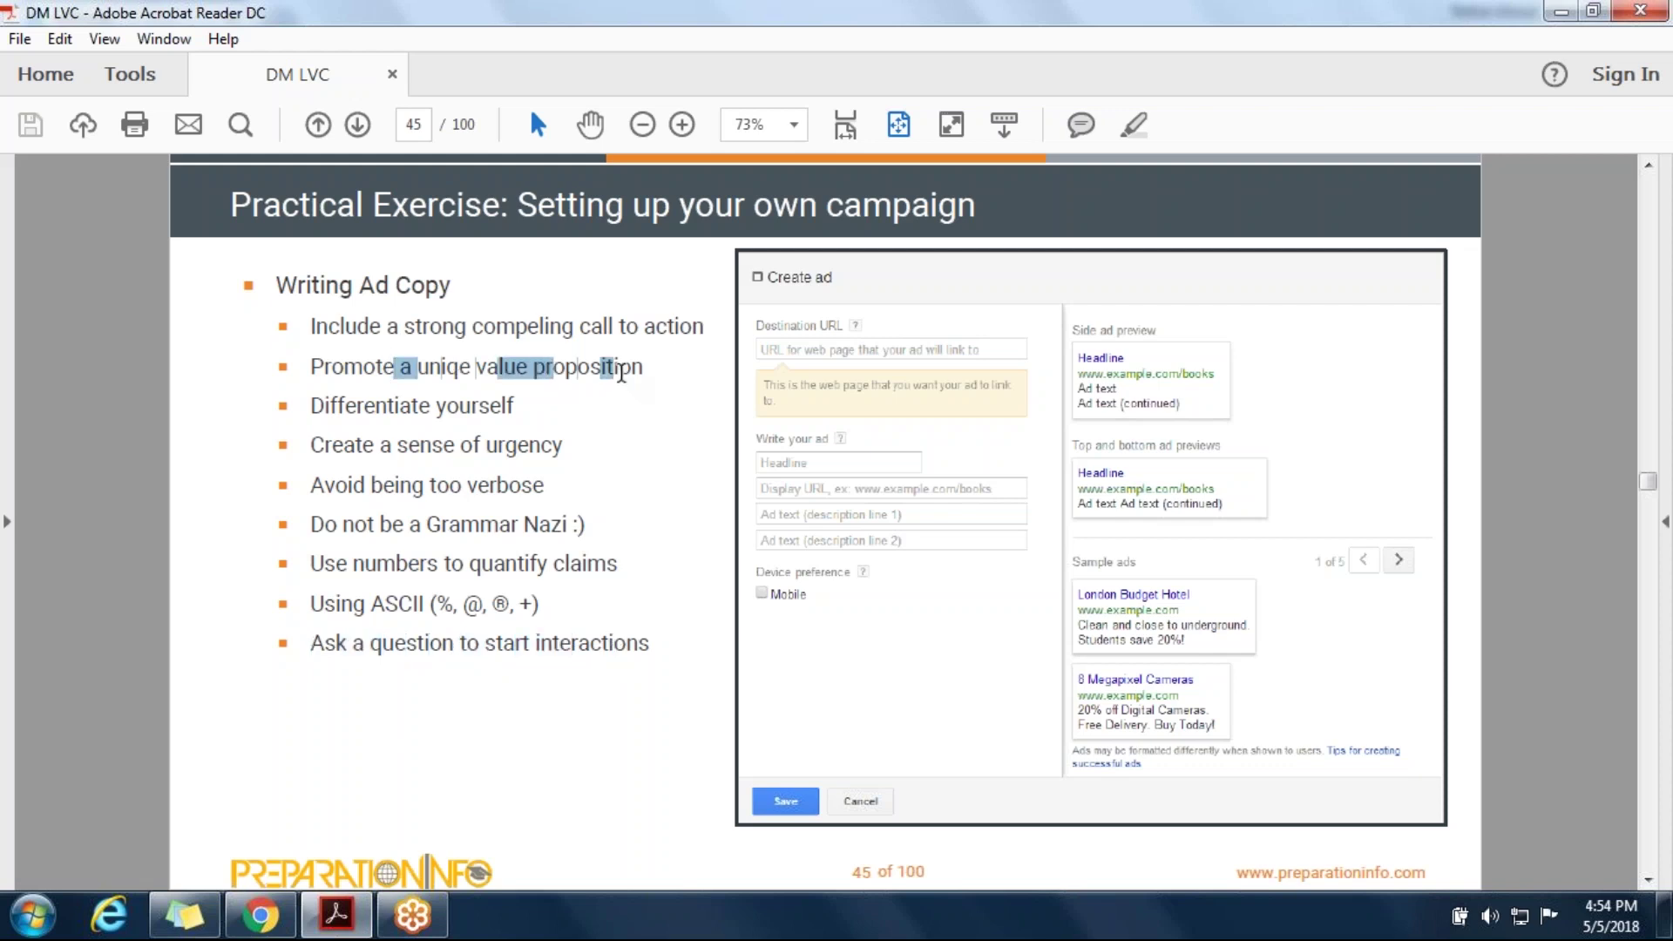
pyautogui.moveTo(311, 406); pyautogui.dragTo(399, 446)
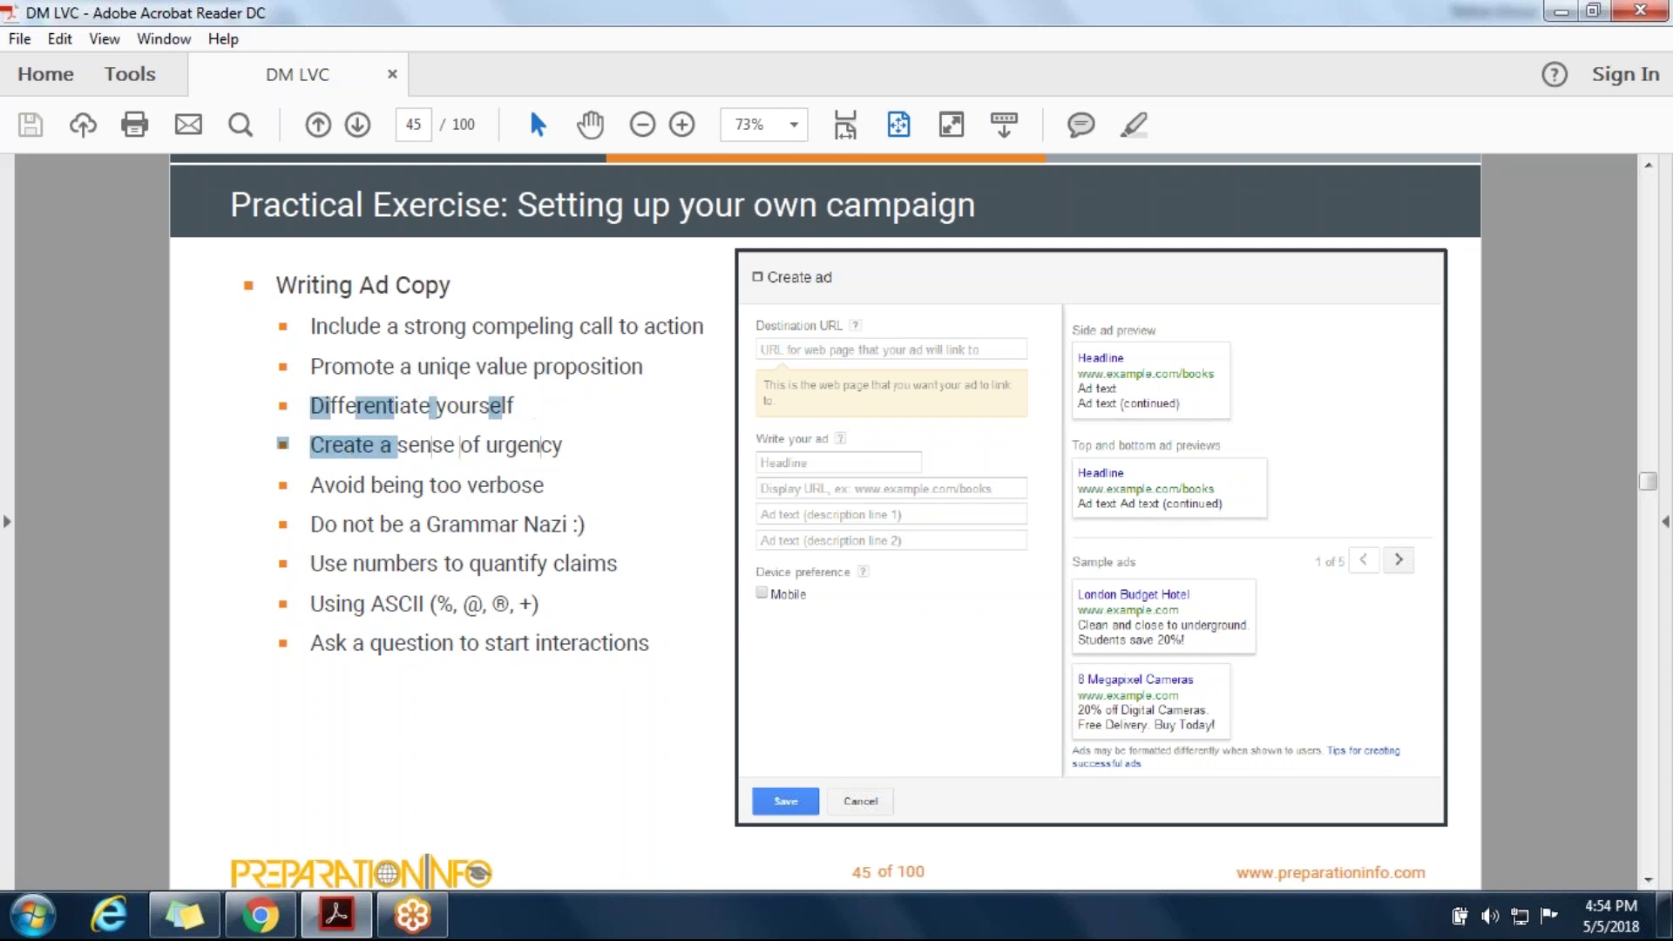
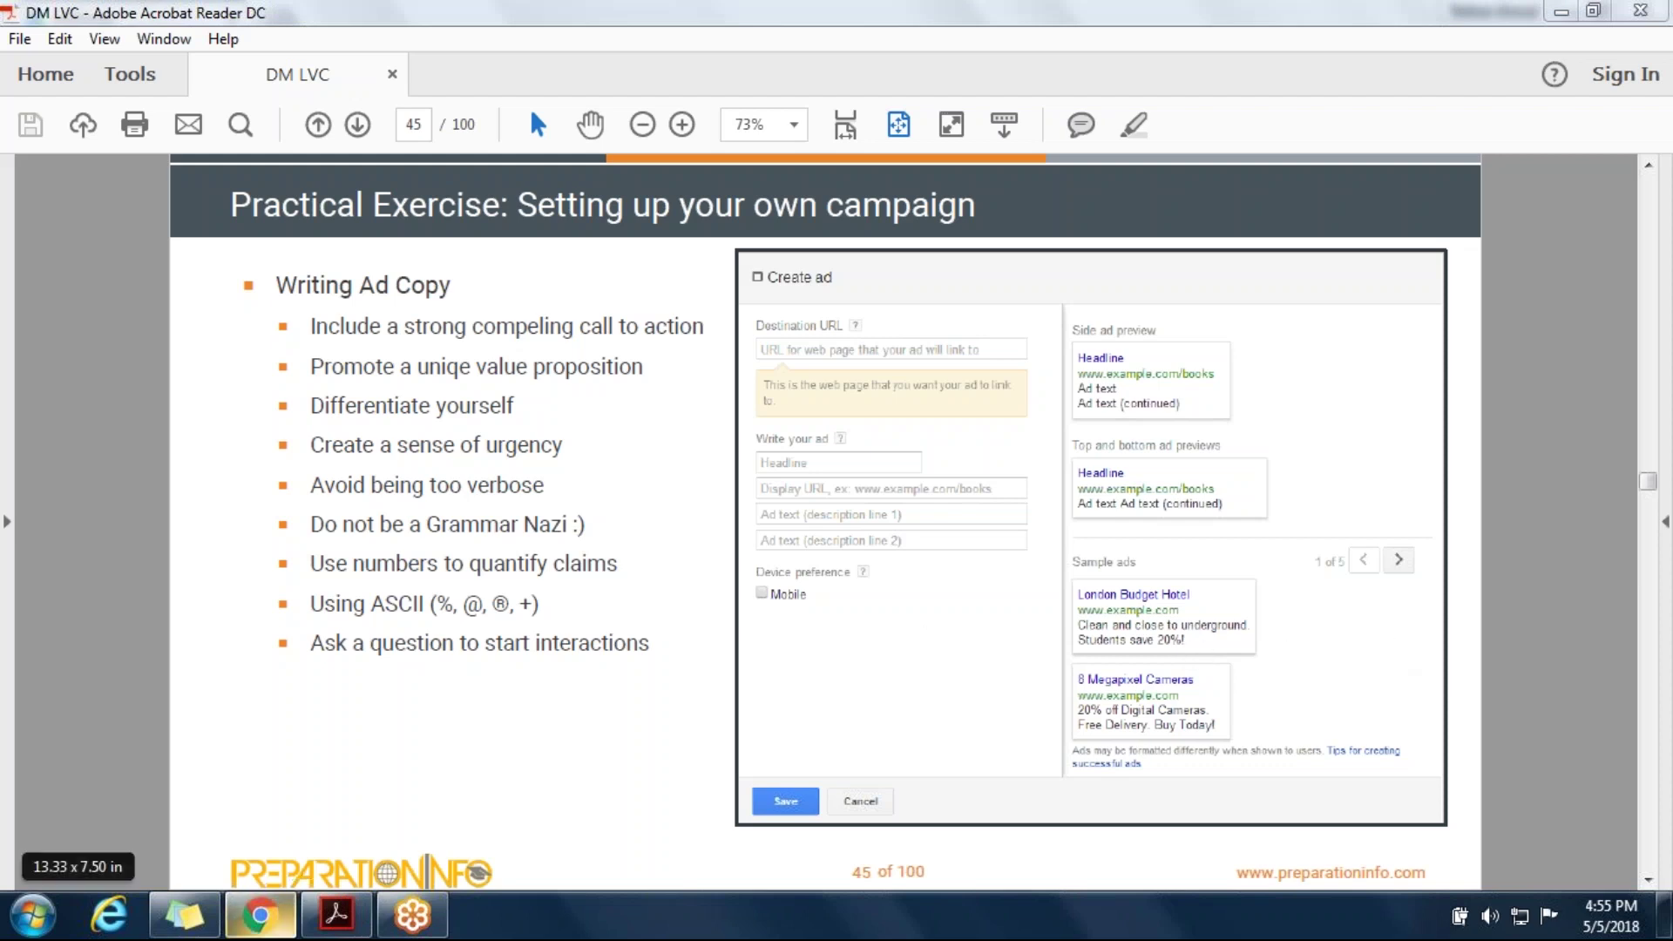
# Switch to AdWords and replace the description's call to action with "Looking for value for money classes? Call now at" followed by the contact phone number
pyautogui.click(260, 915)
pyautogui.click(554, 665)
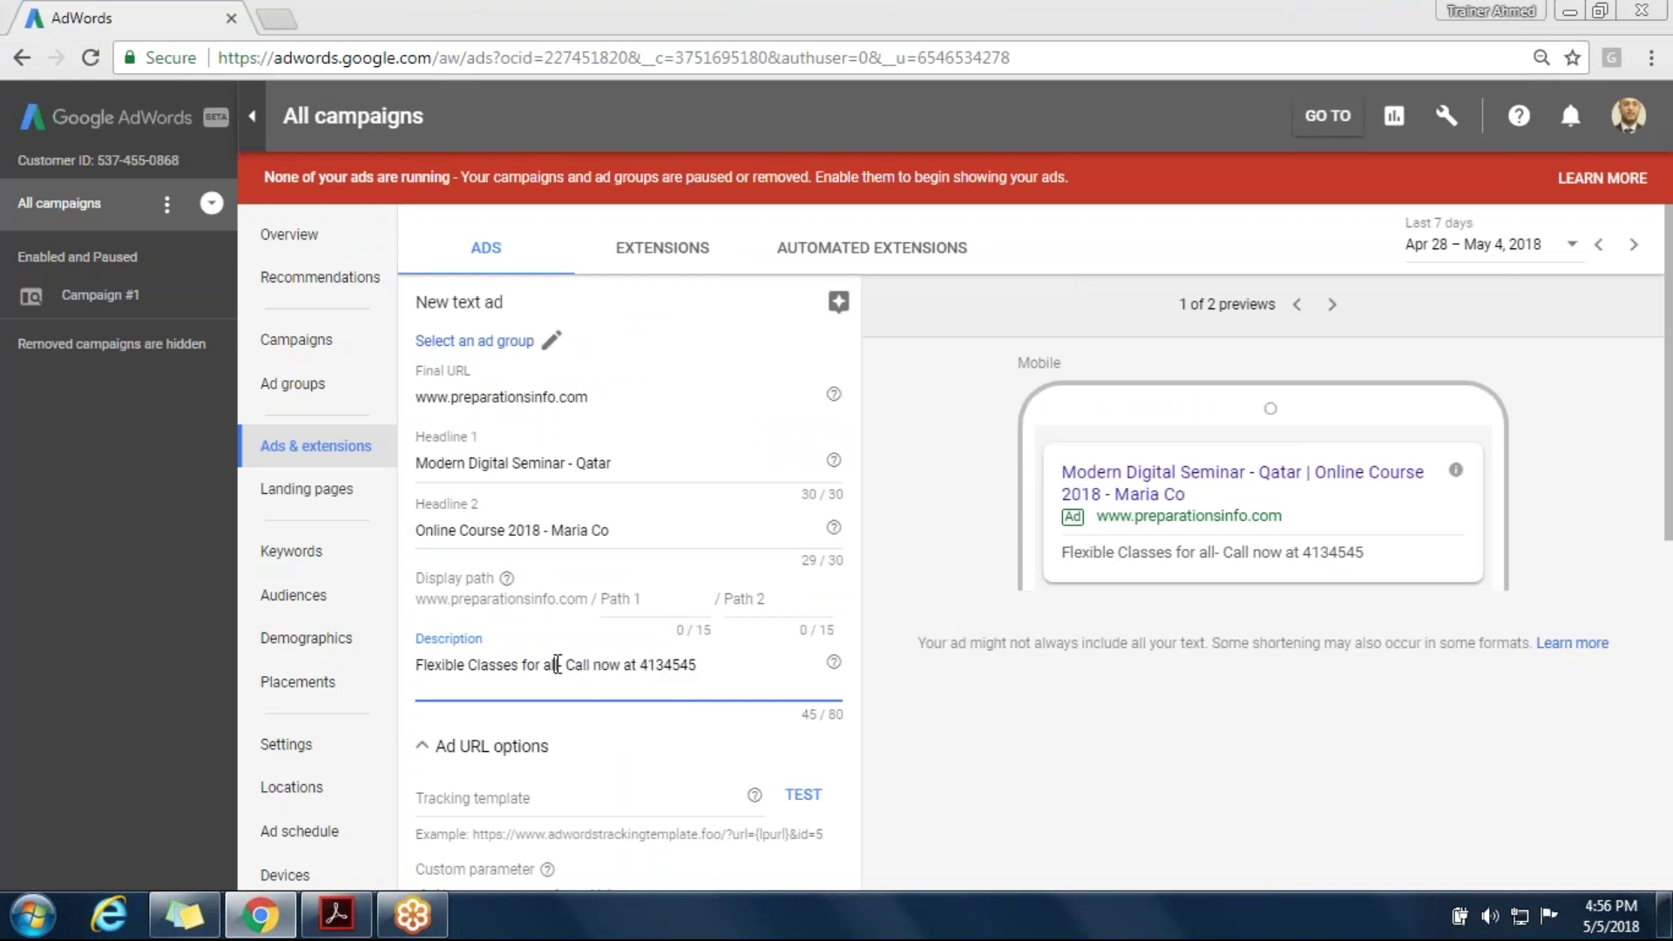
pyautogui.click(708, 666)
pyautogui.moveTo(607, 658); pyautogui.dragTo(569, 664)
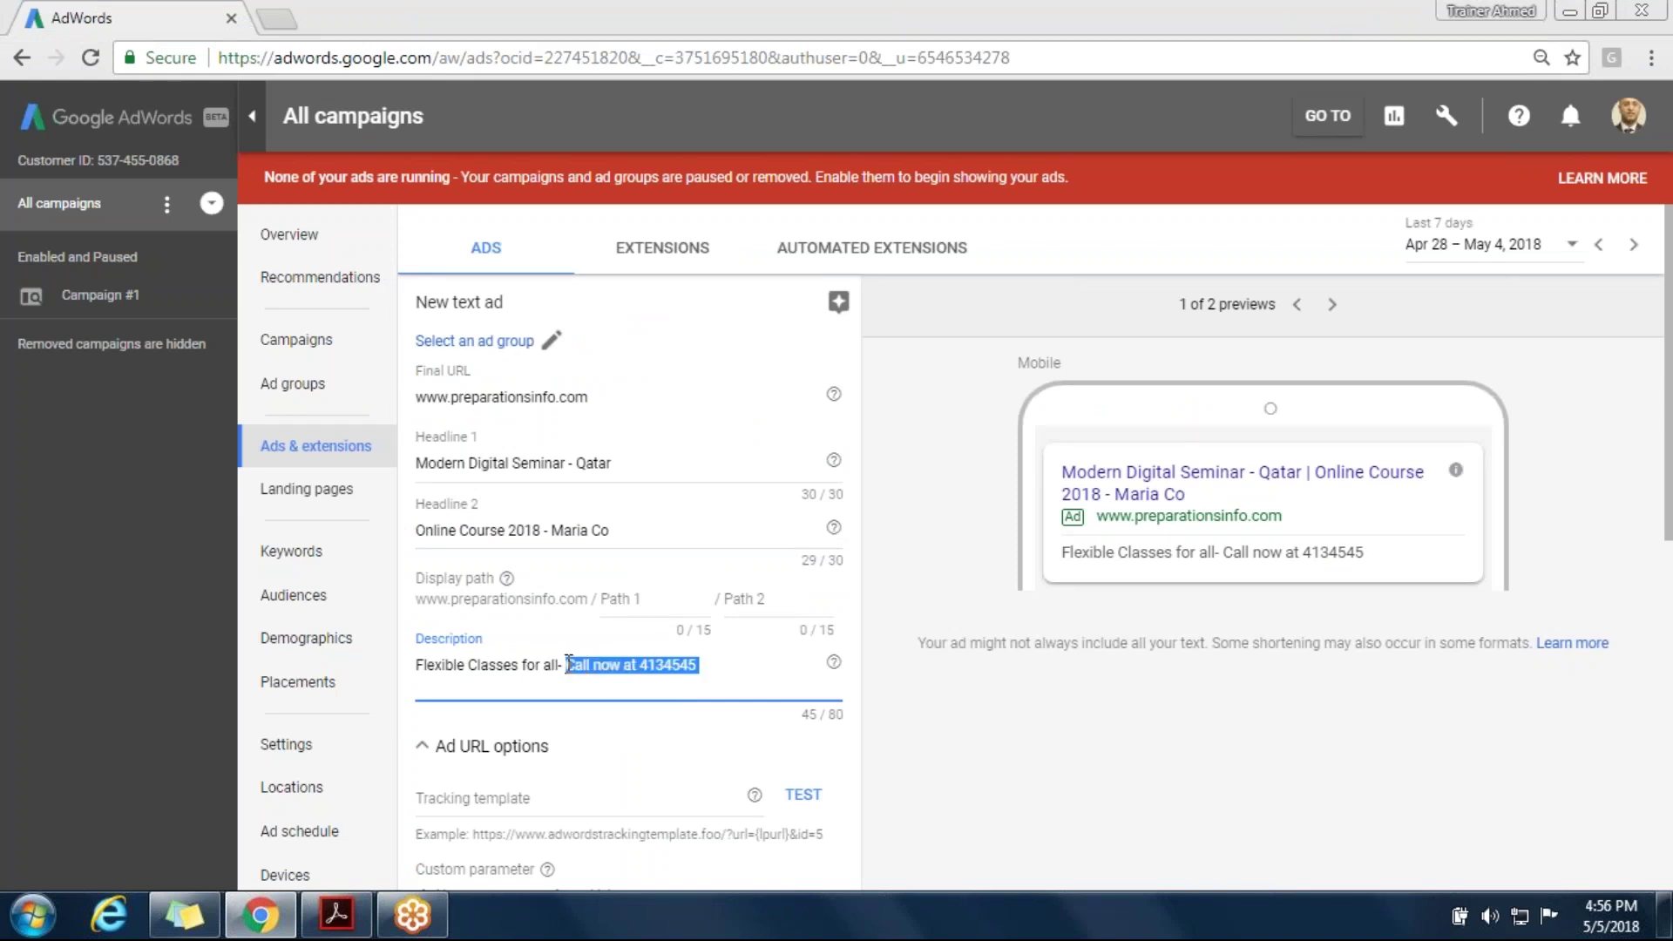
pyautogui.press('BackSpace')
pyautogui.write('Looking for value for money classes? Call now at 4134545')
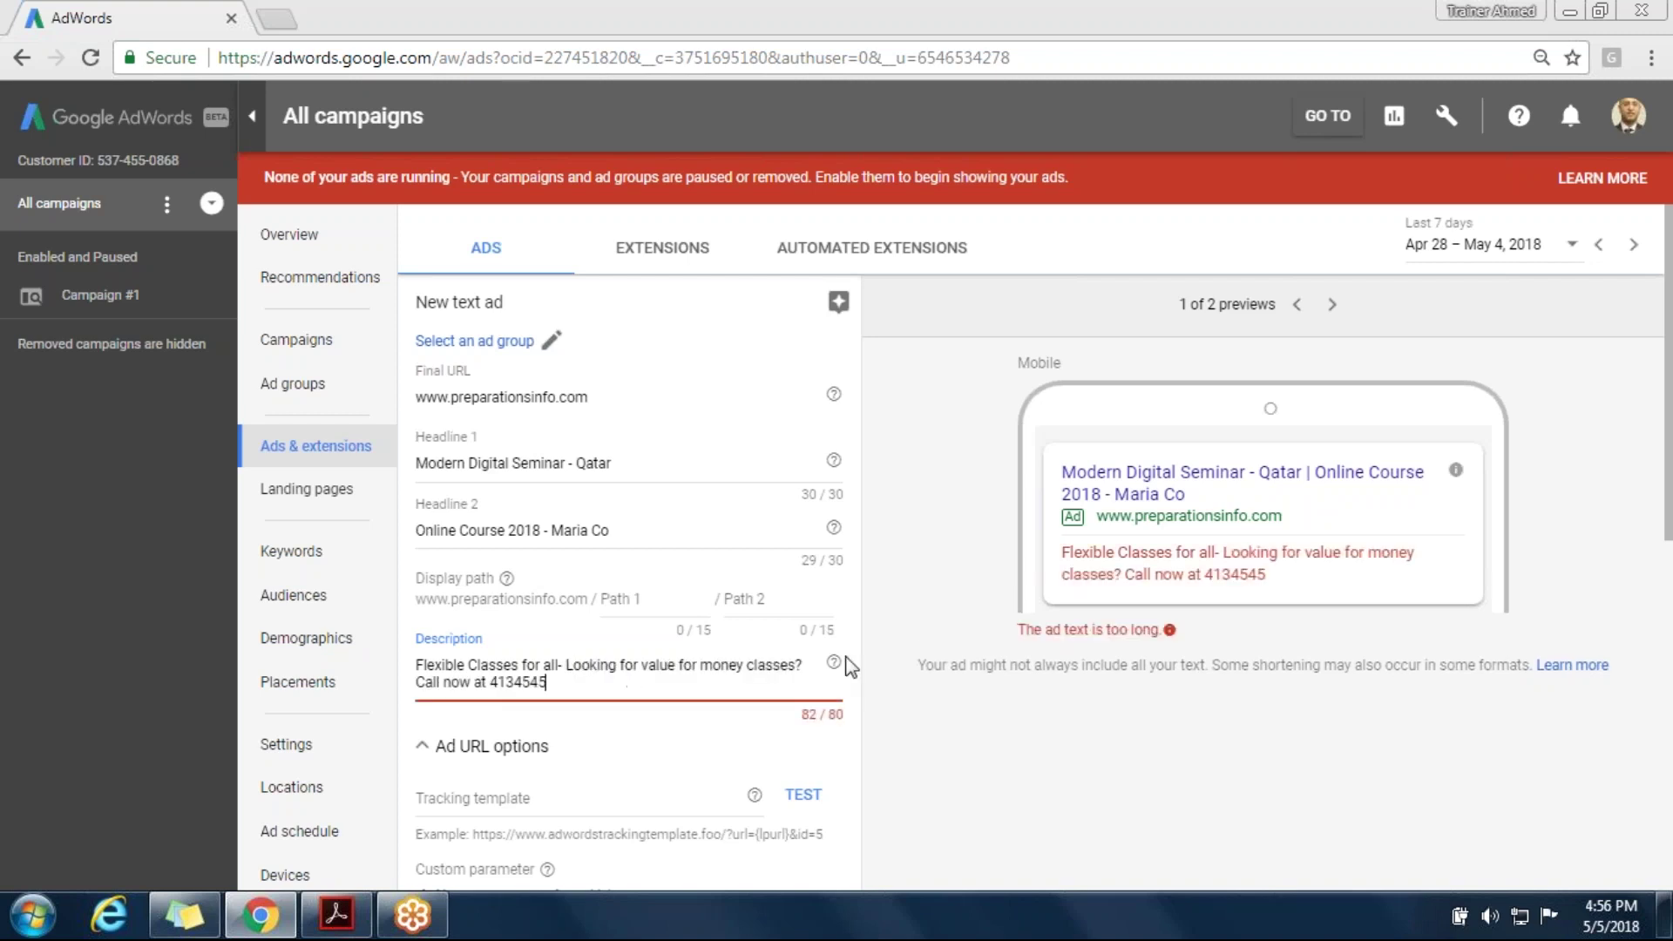
# Shorten the description to "Flexible Classes for all - Looking for value for money classes? Call now" followed by the contact phone number
pyautogui.click(565, 666)
pyautogui.press('BackSpace')
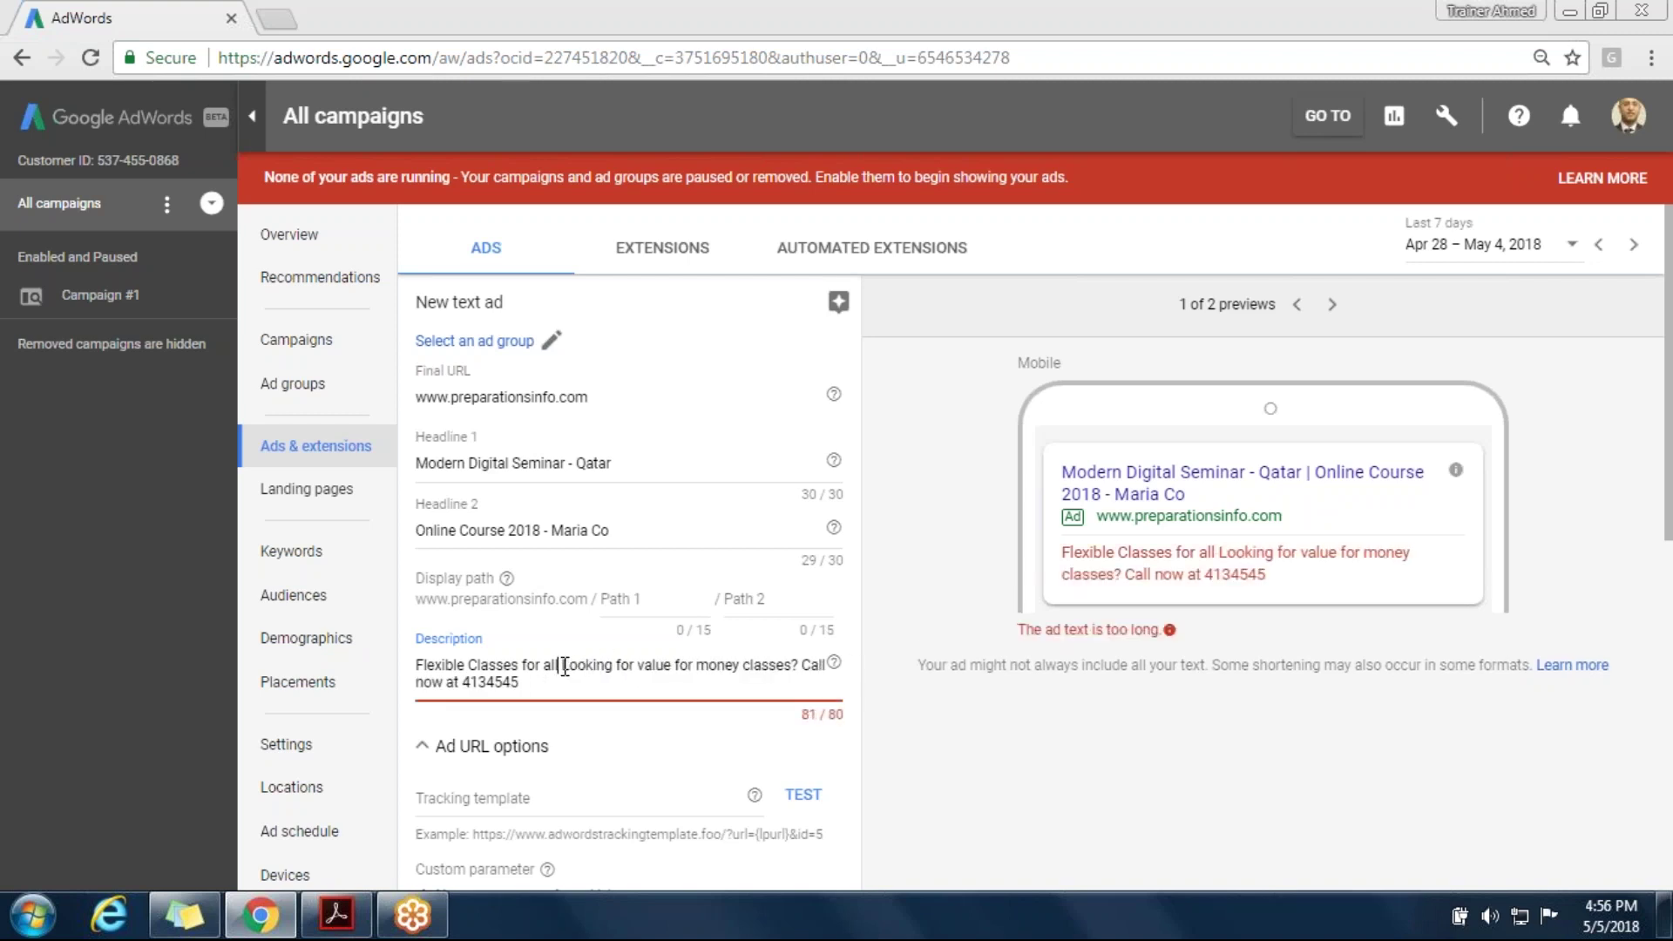
pyautogui.click(465, 682)
pyautogui.press('BackSpace')
pyautogui.press('BackSpace')
pyautogui.press('BackSpace')
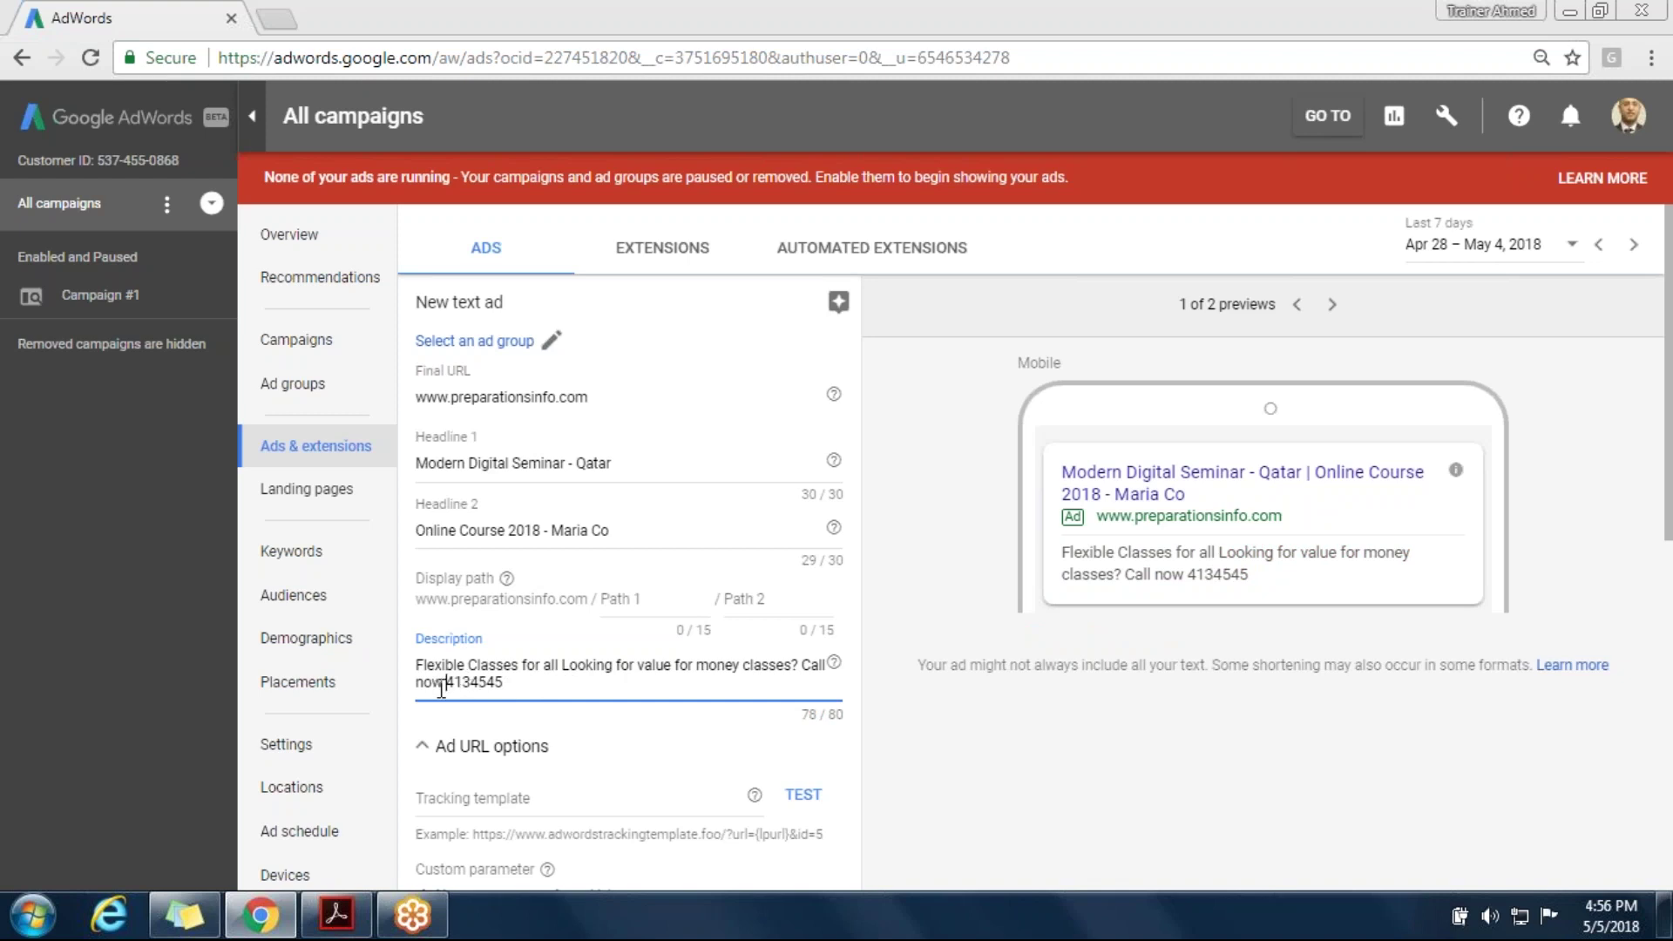
pyautogui.click(562, 666)
pyautogui.write('-')
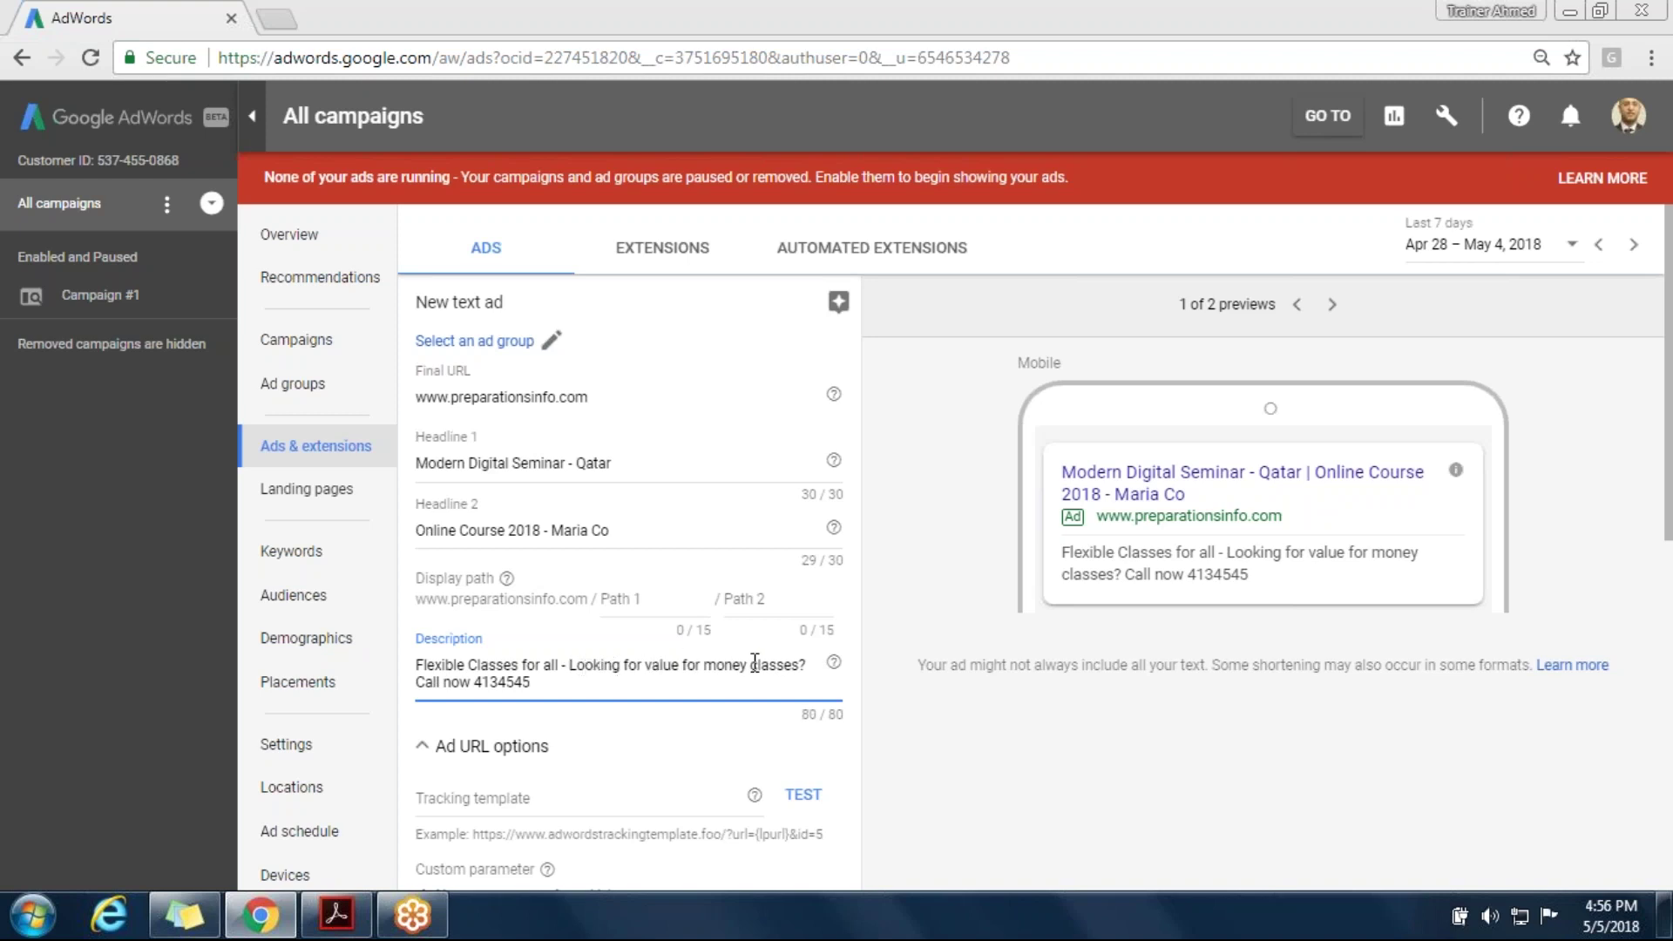
# Check the description's question and call to action against the Writing Ad Copy guidelines in the DM LVC PDF
pyautogui.moveTo(799, 666); pyautogui.dragTo(631, 674)
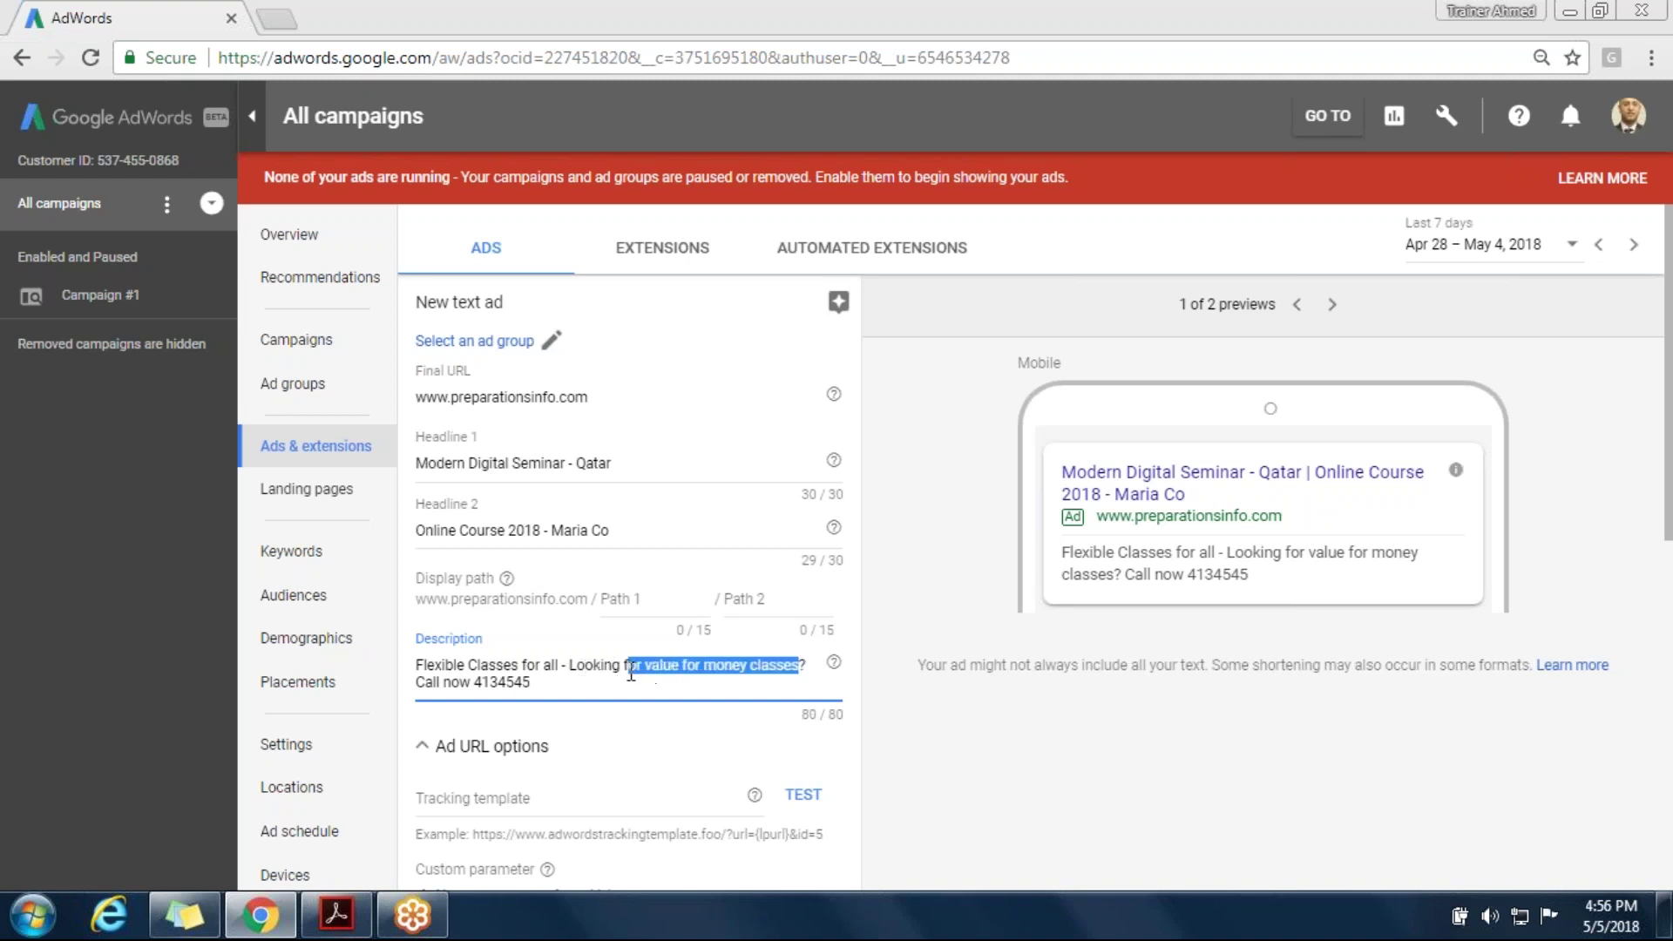
pyautogui.click(748, 660)
pyautogui.moveTo(436, 682); pyautogui.dragTo(506, 688)
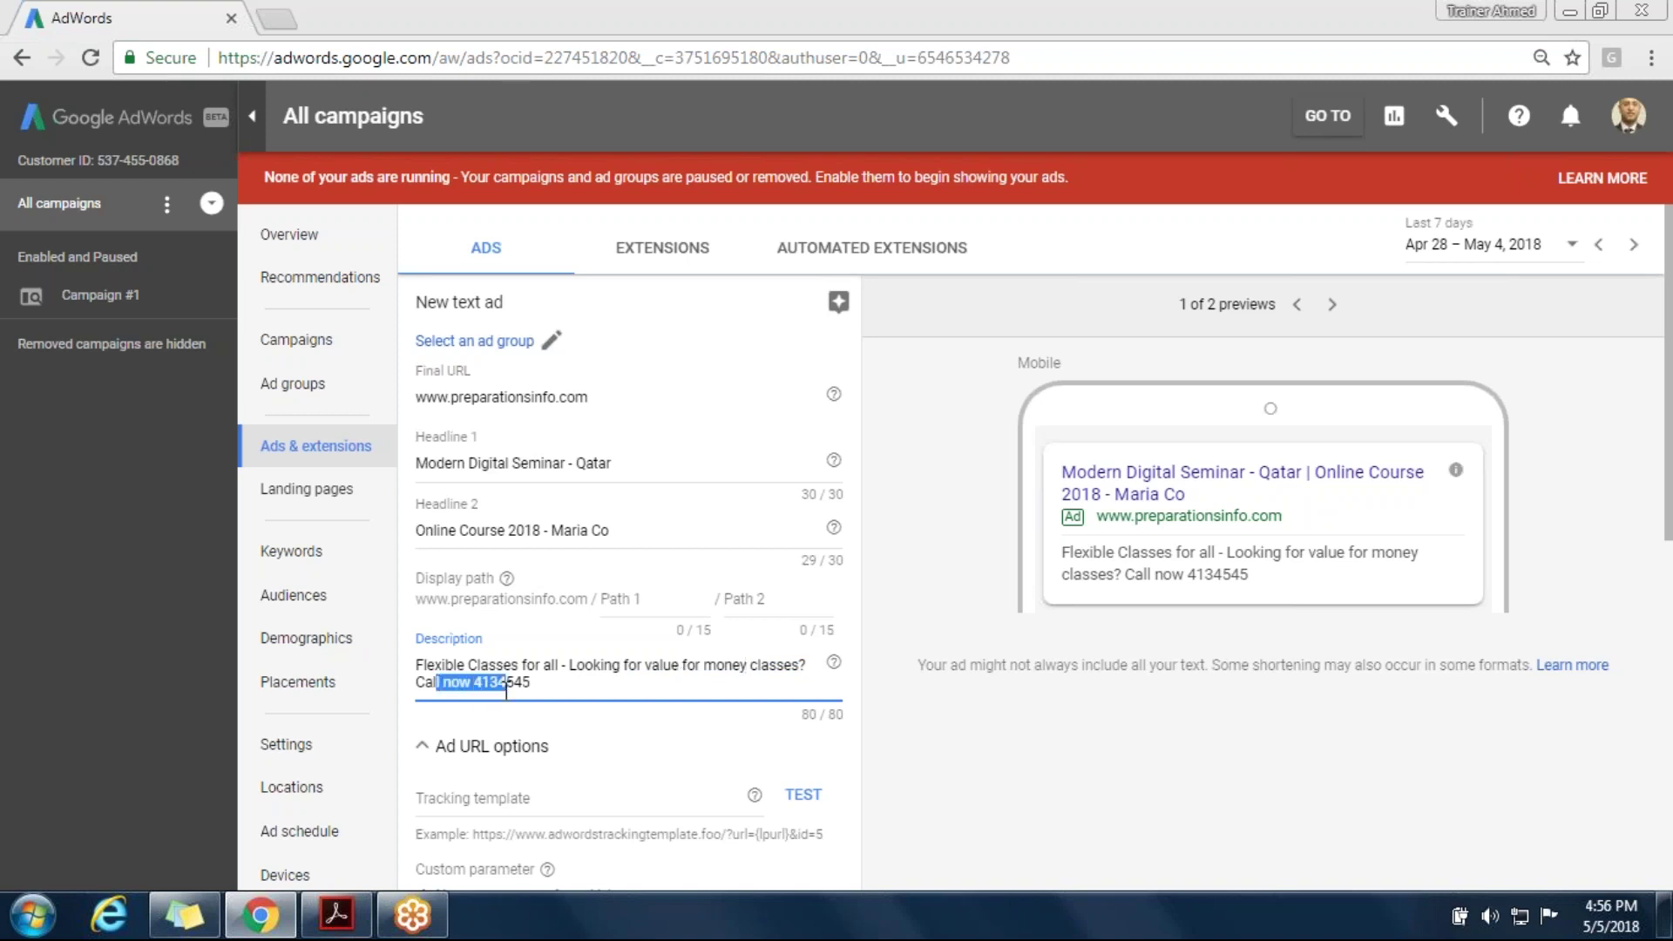
pyautogui.click(330, 929)
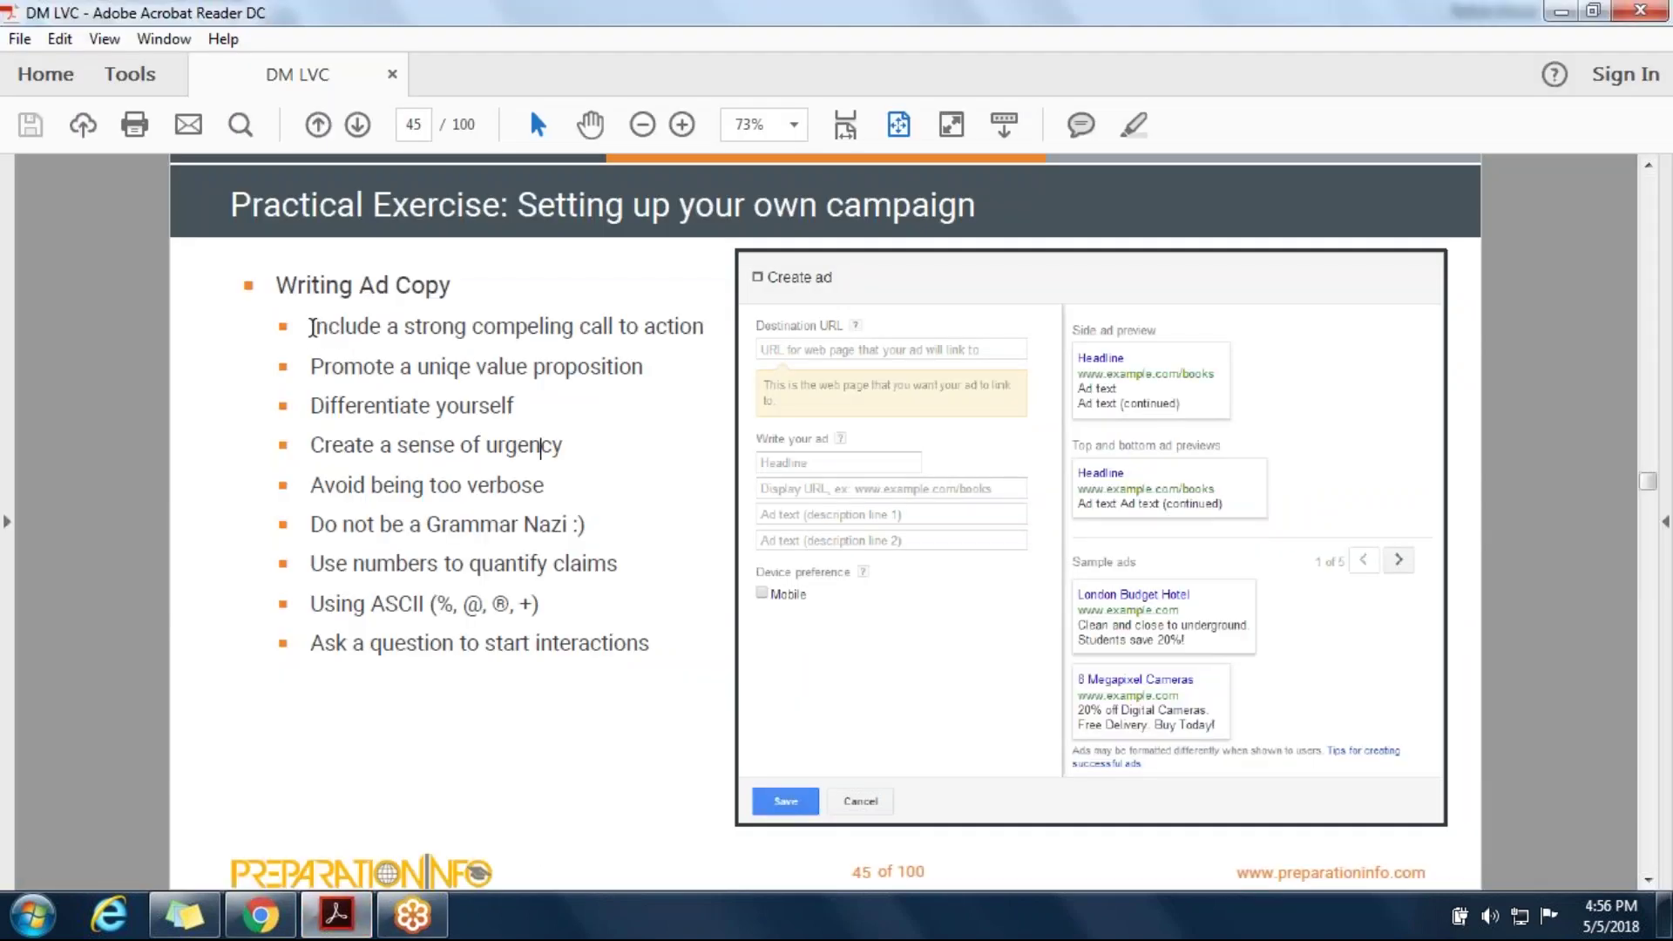
pyautogui.moveTo(312, 327); pyautogui.dragTo(532, 328)
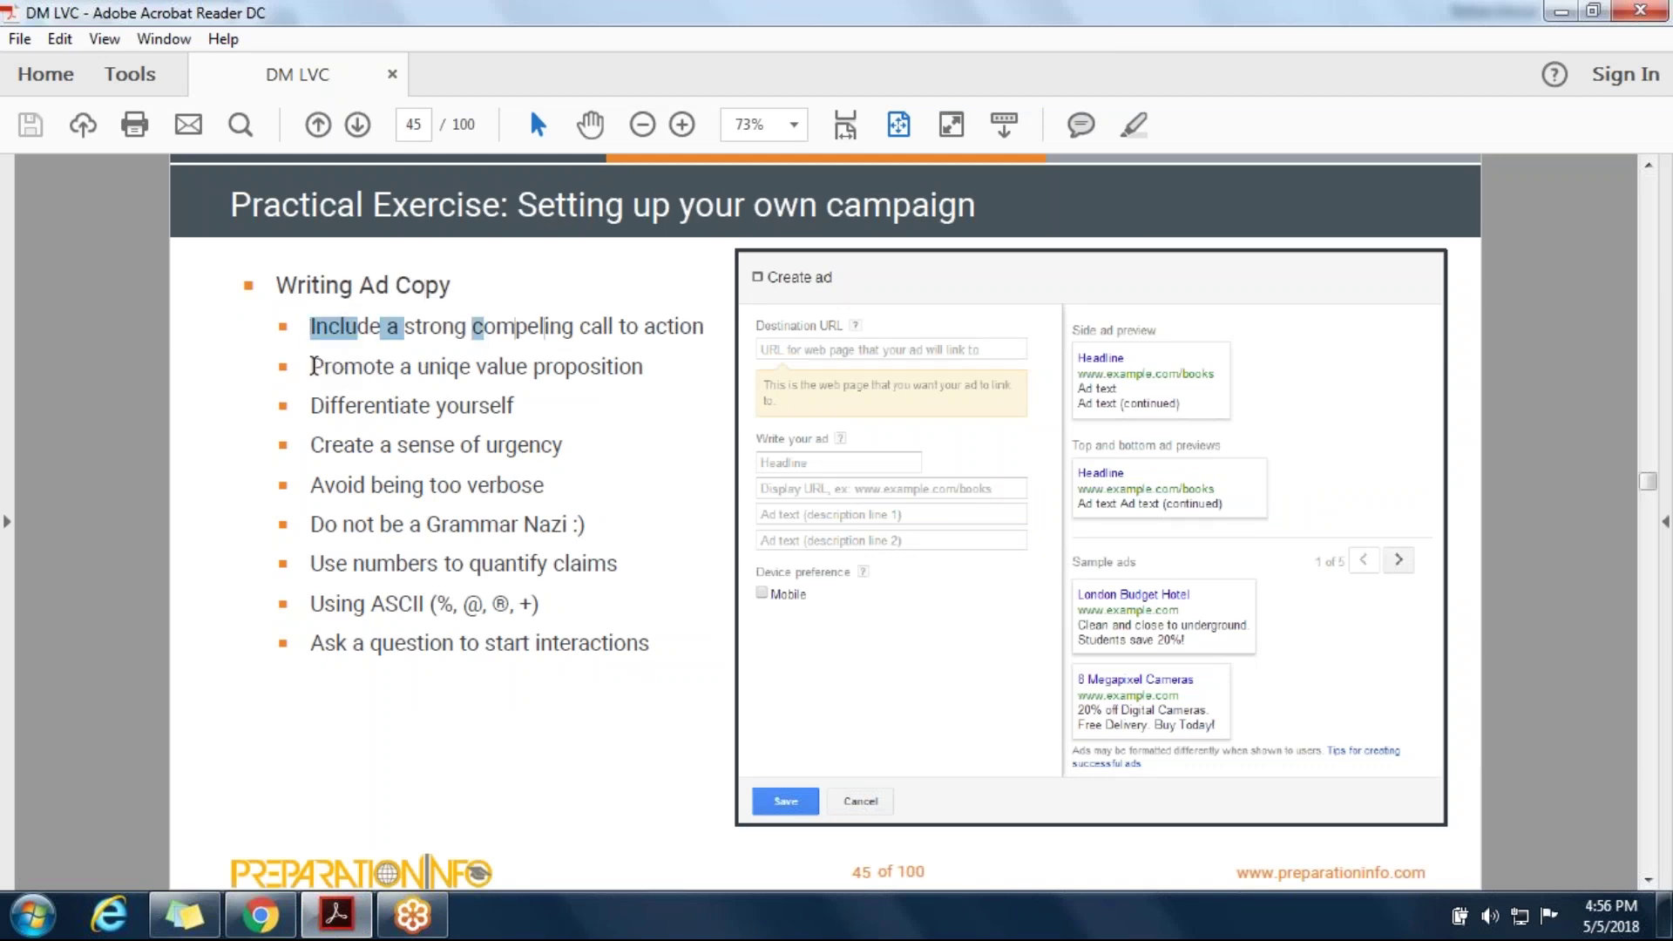
pyautogui.moveTo(312, 366); pyautogui.dragTo(470, 367)
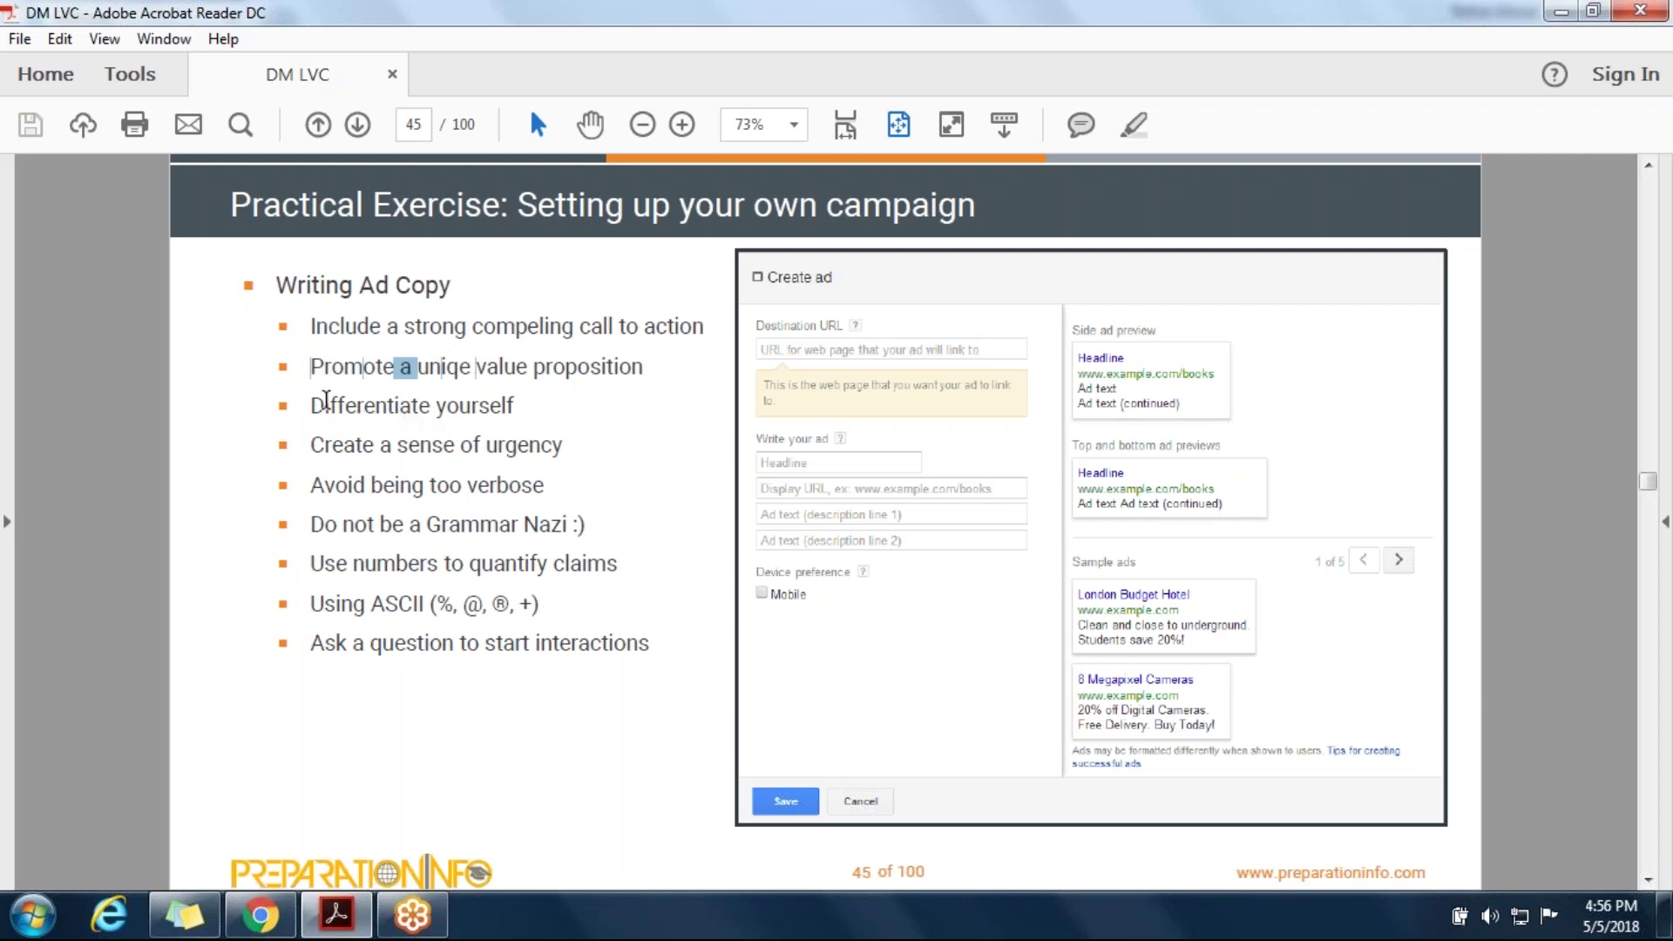
pyautogui.moveTo(326, 401); pyautogui.dragTo(329, 735)
# Switch back to AdWords and examine the product and location wording of Headline 1
pyautogui.click(272, 922)
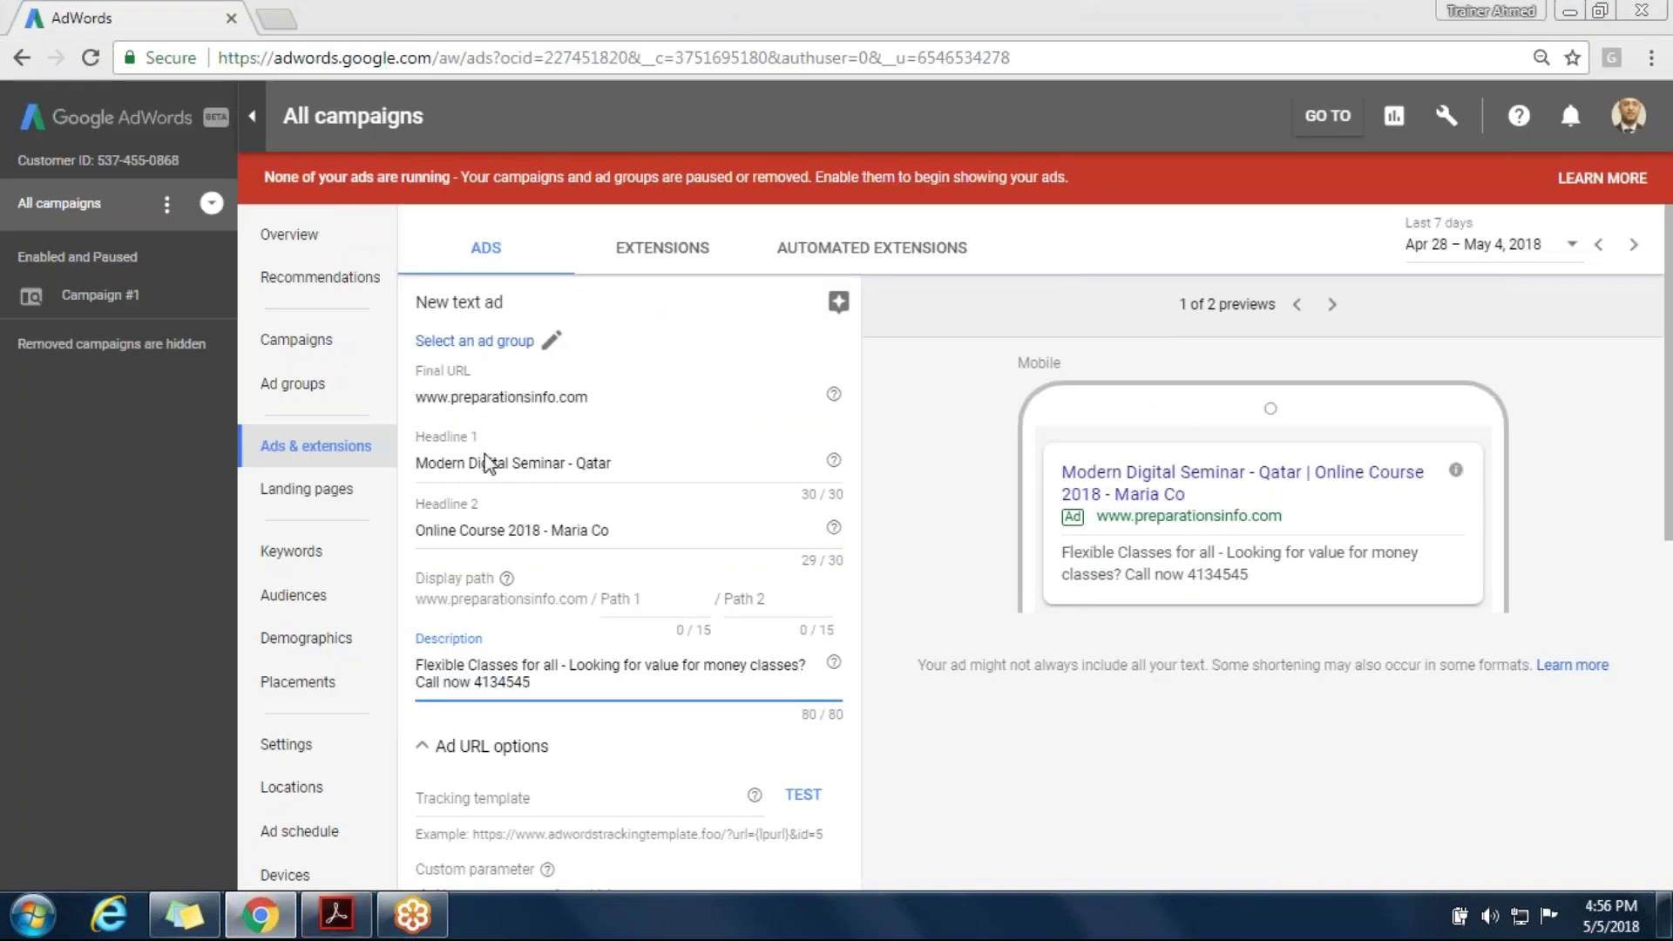
pyautogui.click(416, 467)
pyautogui.moveTo(417, 465); pyautogui.dragTo(518, 463)
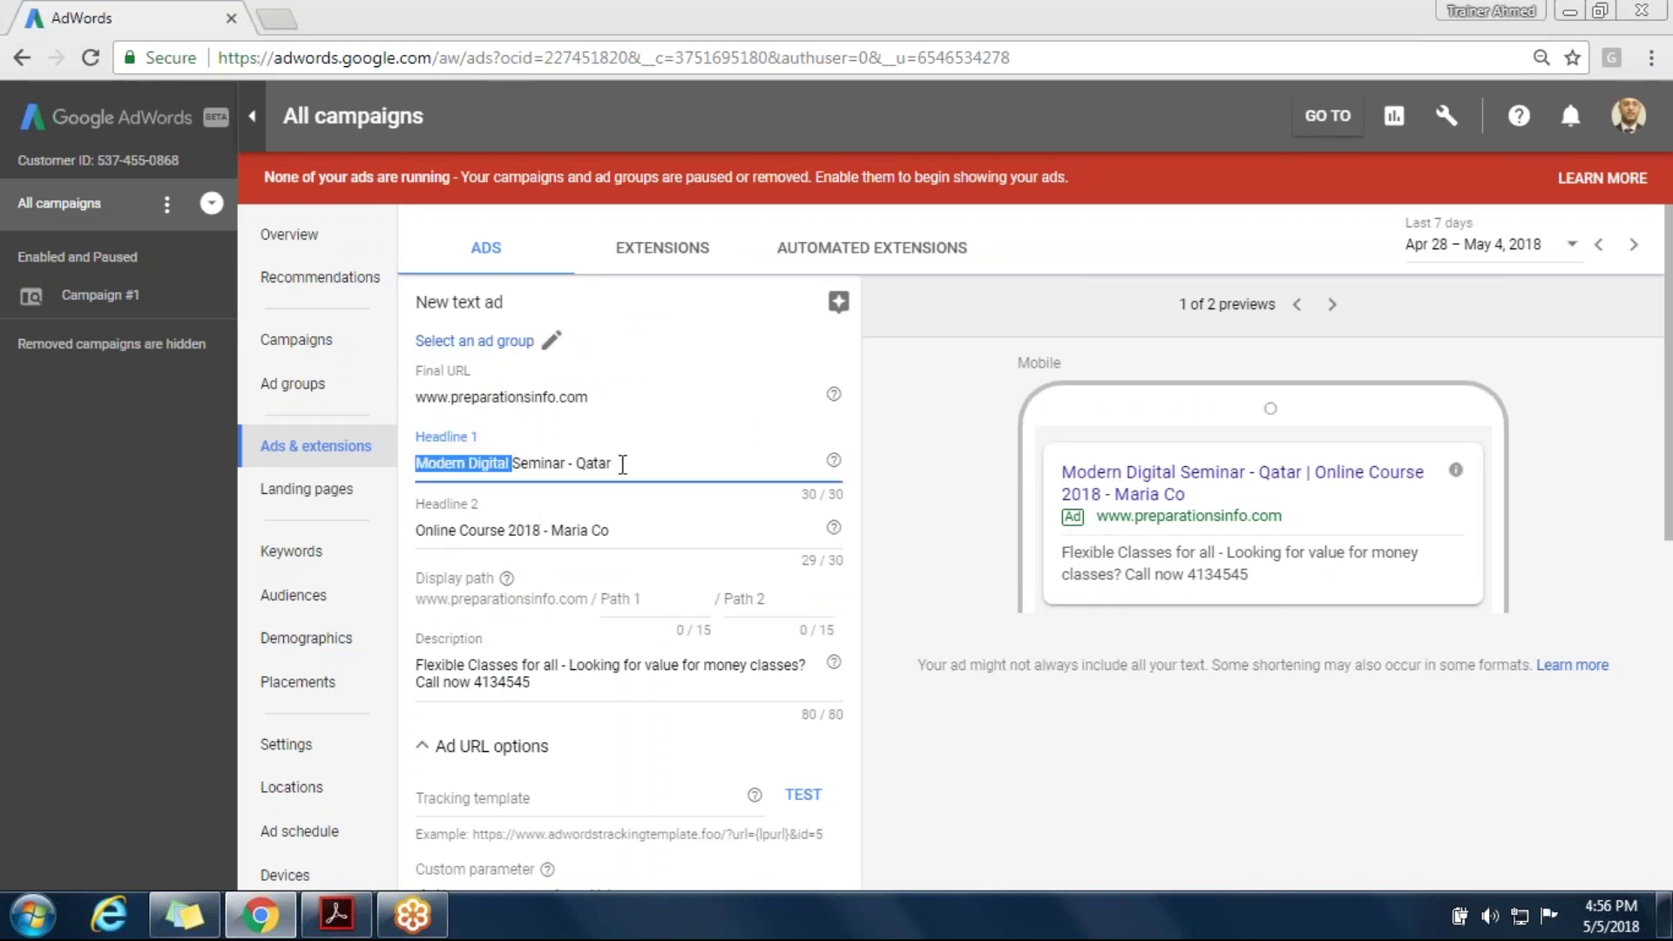
pyautogui.moveTo(620, 464); pyautogui.dragTo(574, 473)
# Switch to the DM LVC PDF and reread the guidelines from call to action through urgency and on asking a question
pyautogui.click(331, 929)
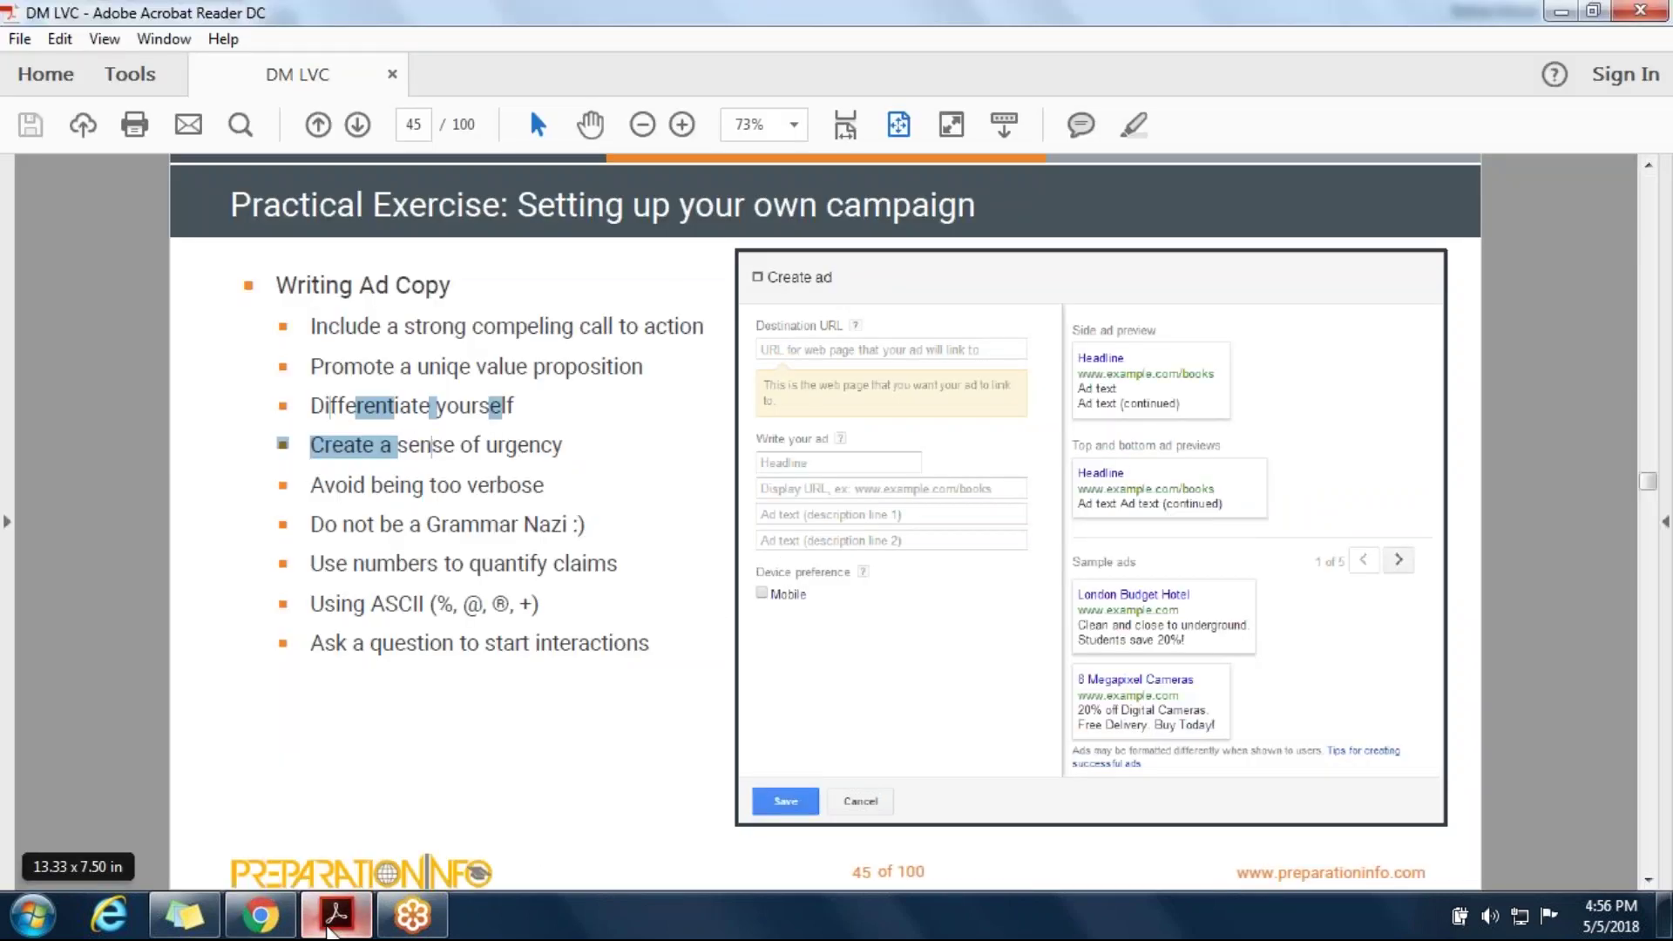
pyautogui.moveTo(312, 643); pyautogui.dragTo(589, 633)
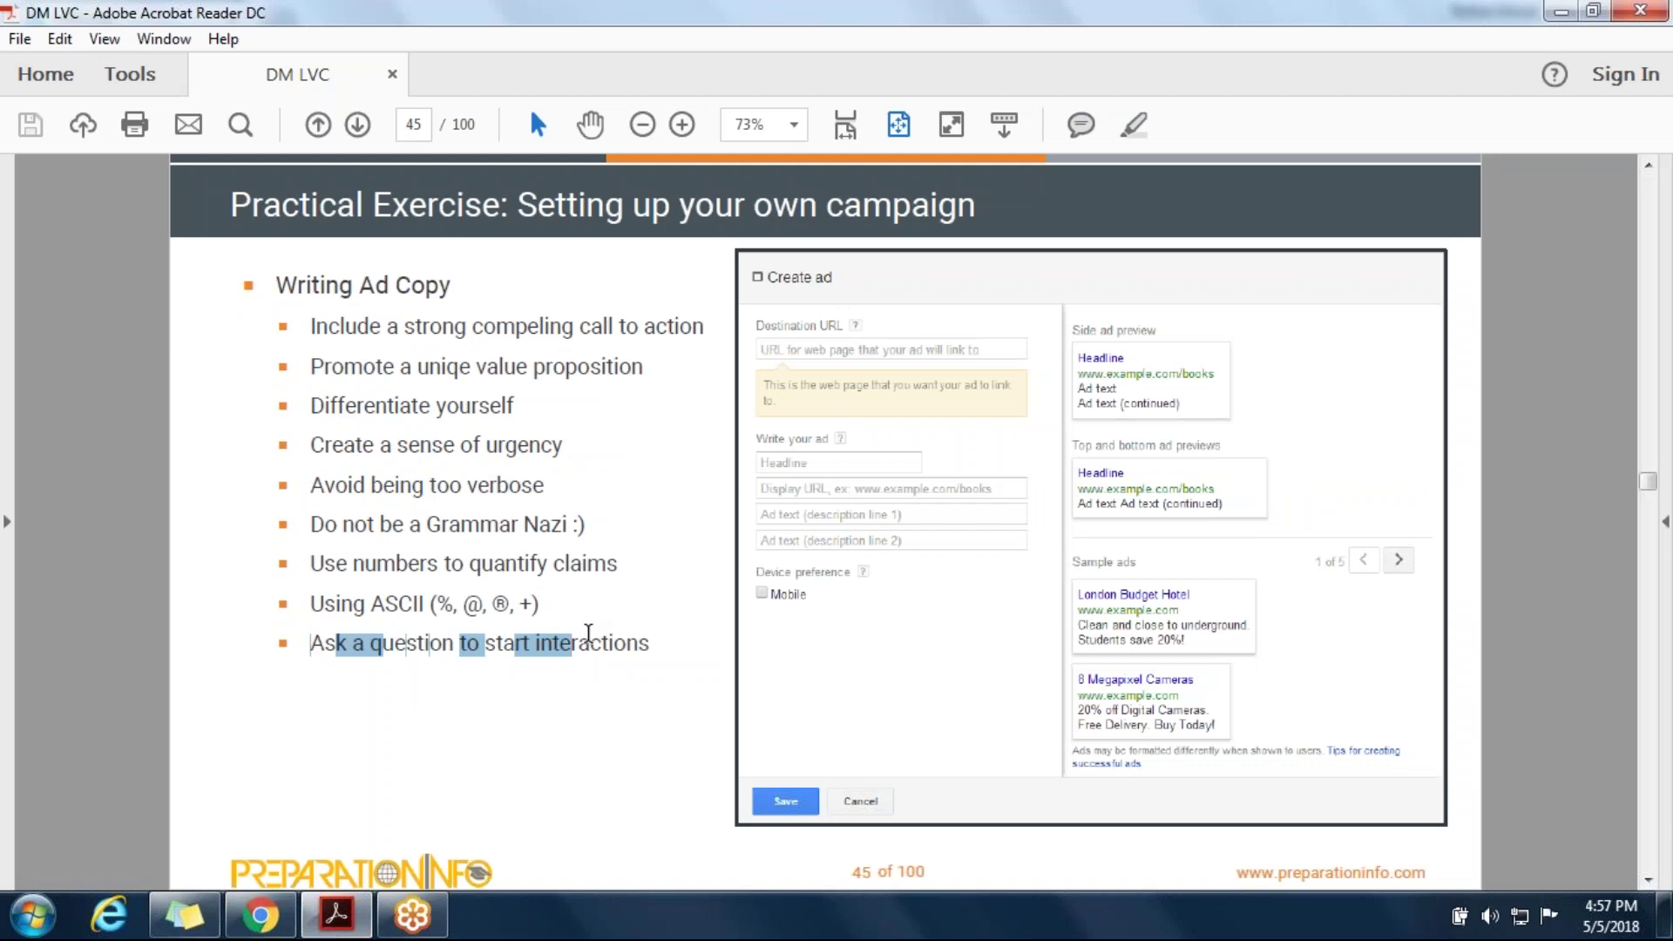
pyautogui.click(588, 633)
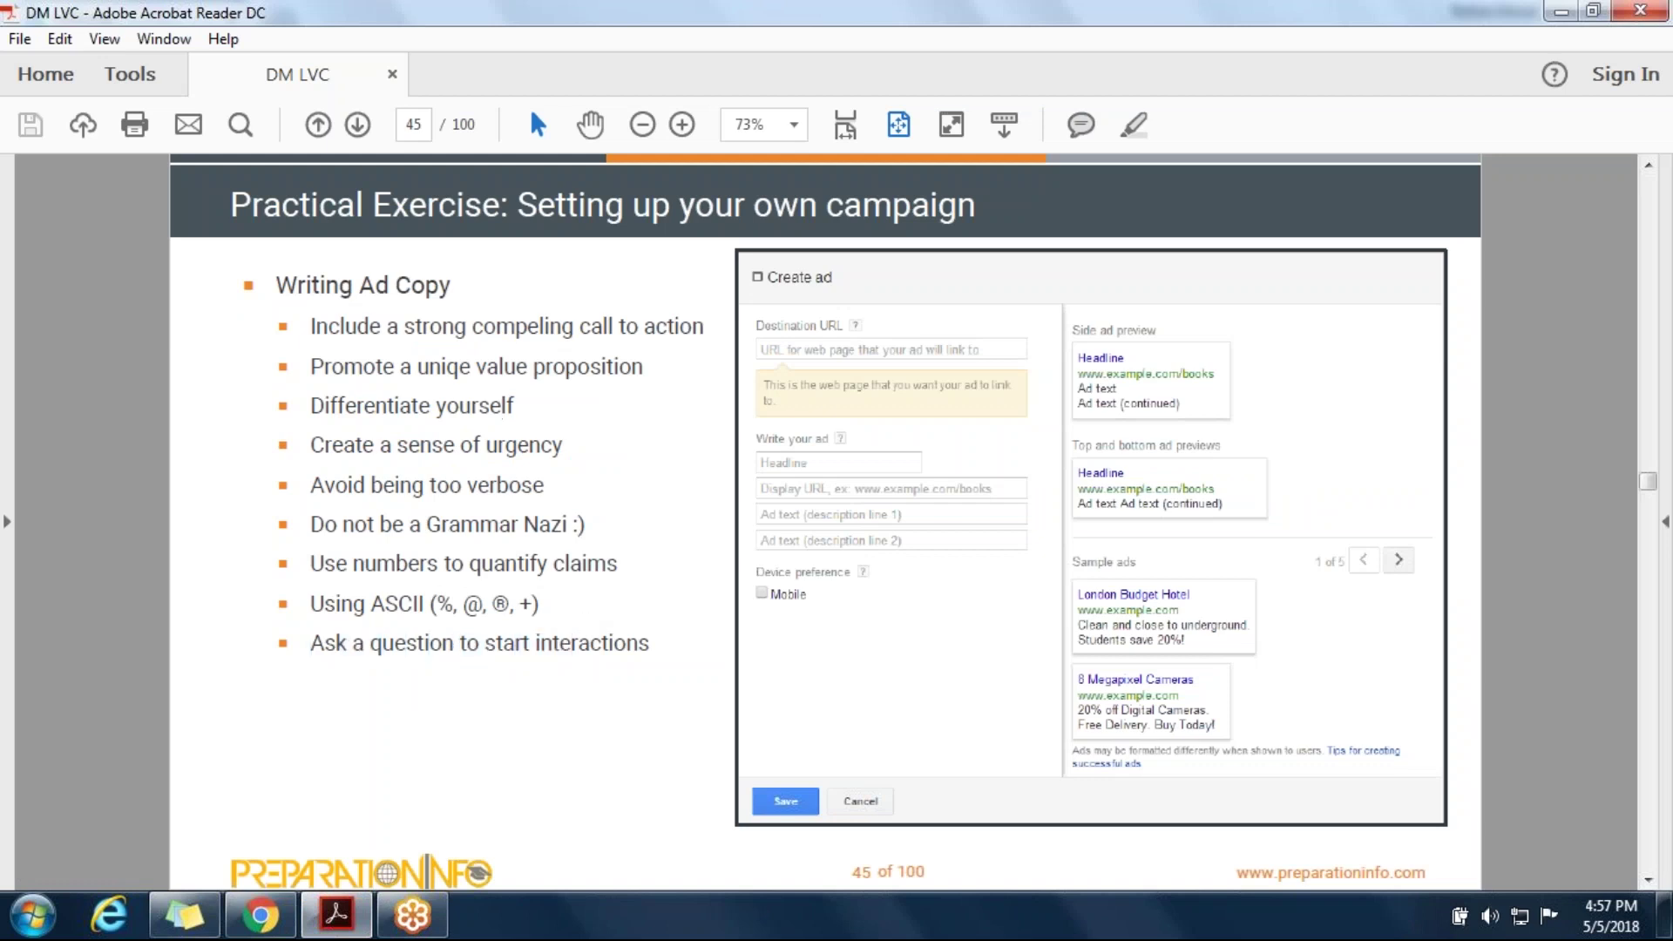
pyautogui.moveTo(312, 326); pyautogui.dragTo(400, 447)
pyautogui.moveTo(314, 643); pyautogui.dragTo(565, 610)
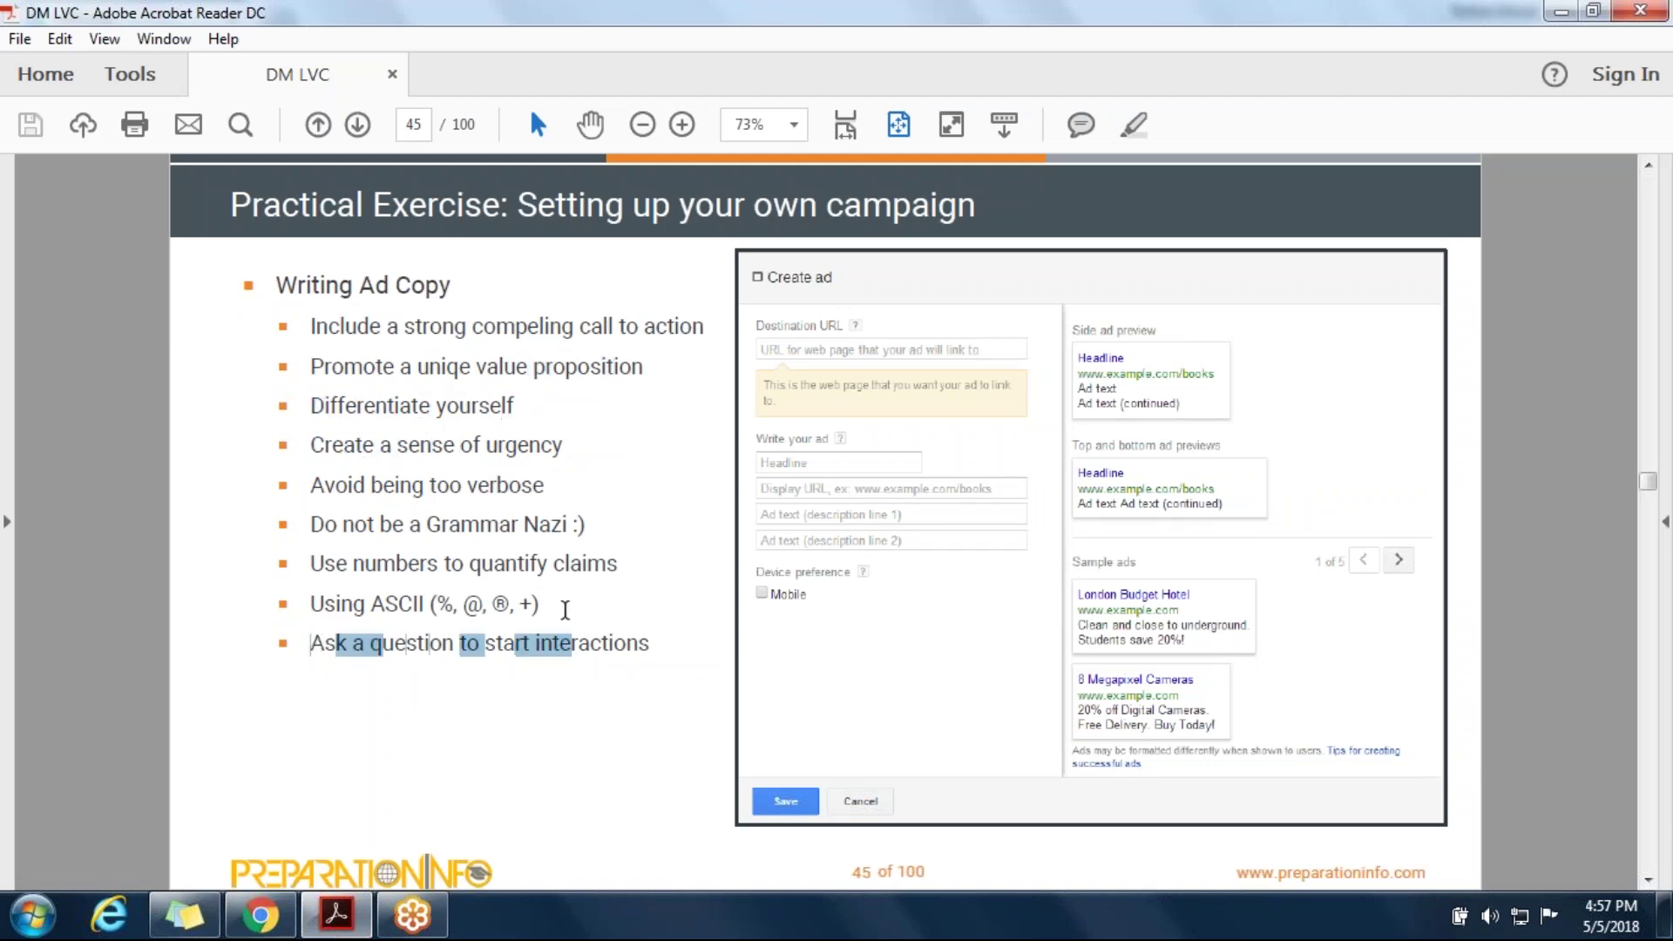
pyautogui.click(453, 442)
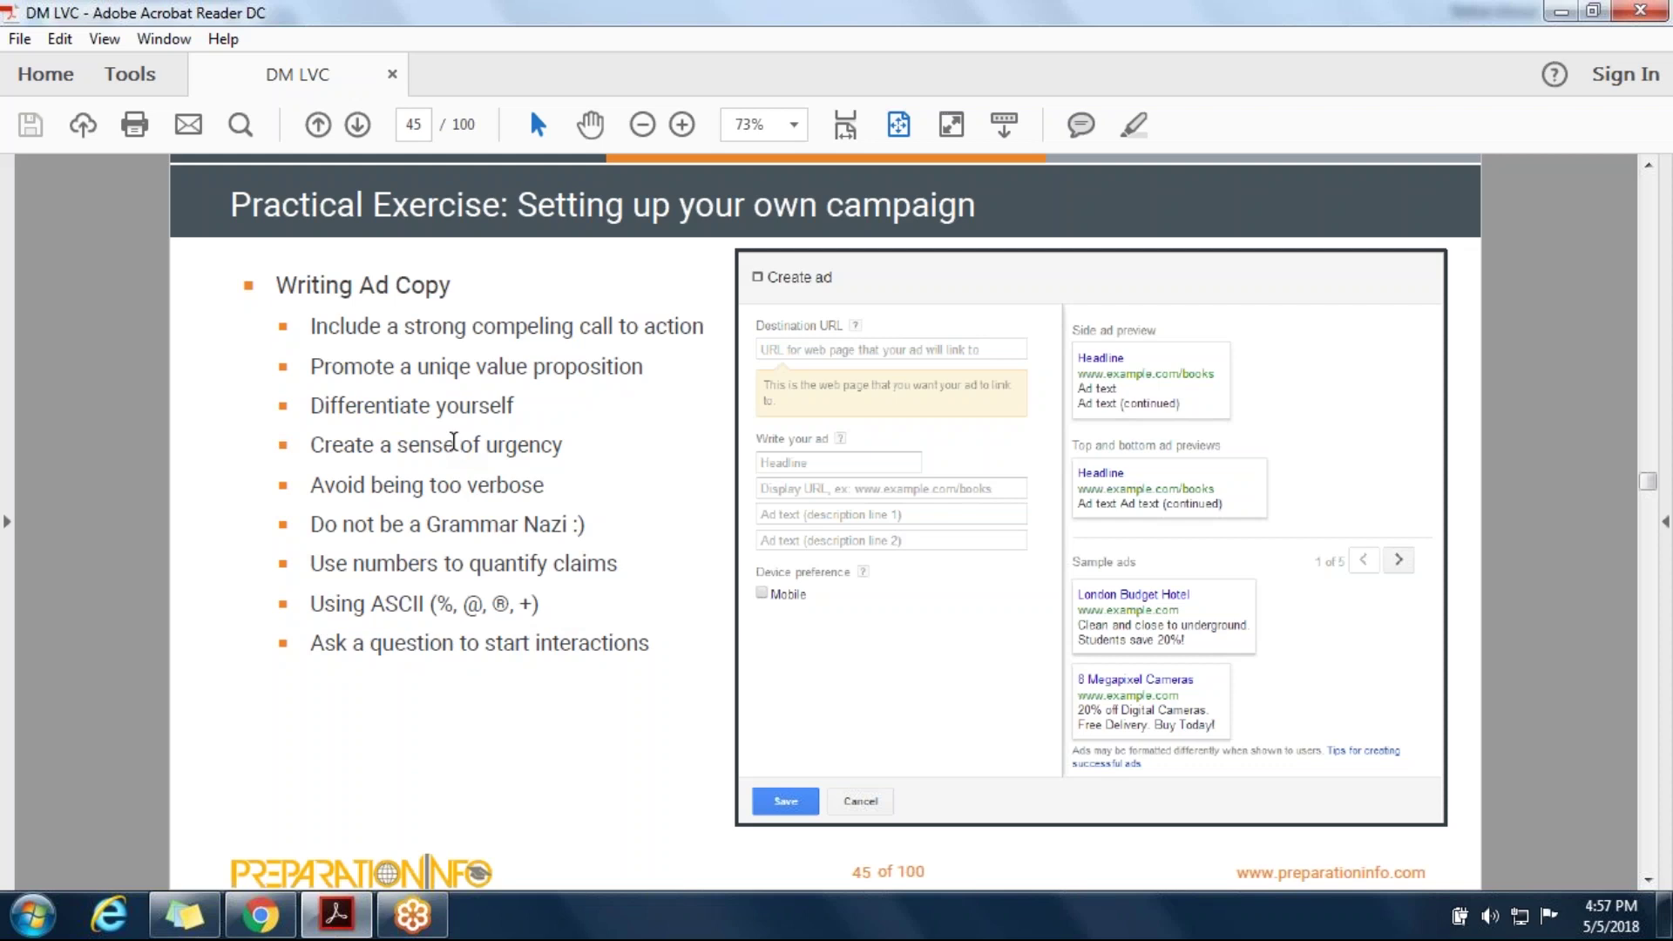
pyautogui.moveTo(556, 444); pyautogui.dragTo(321, 340)
pyautogui.moveTo(312, 643); pyautogui.dragTo(627, 625)
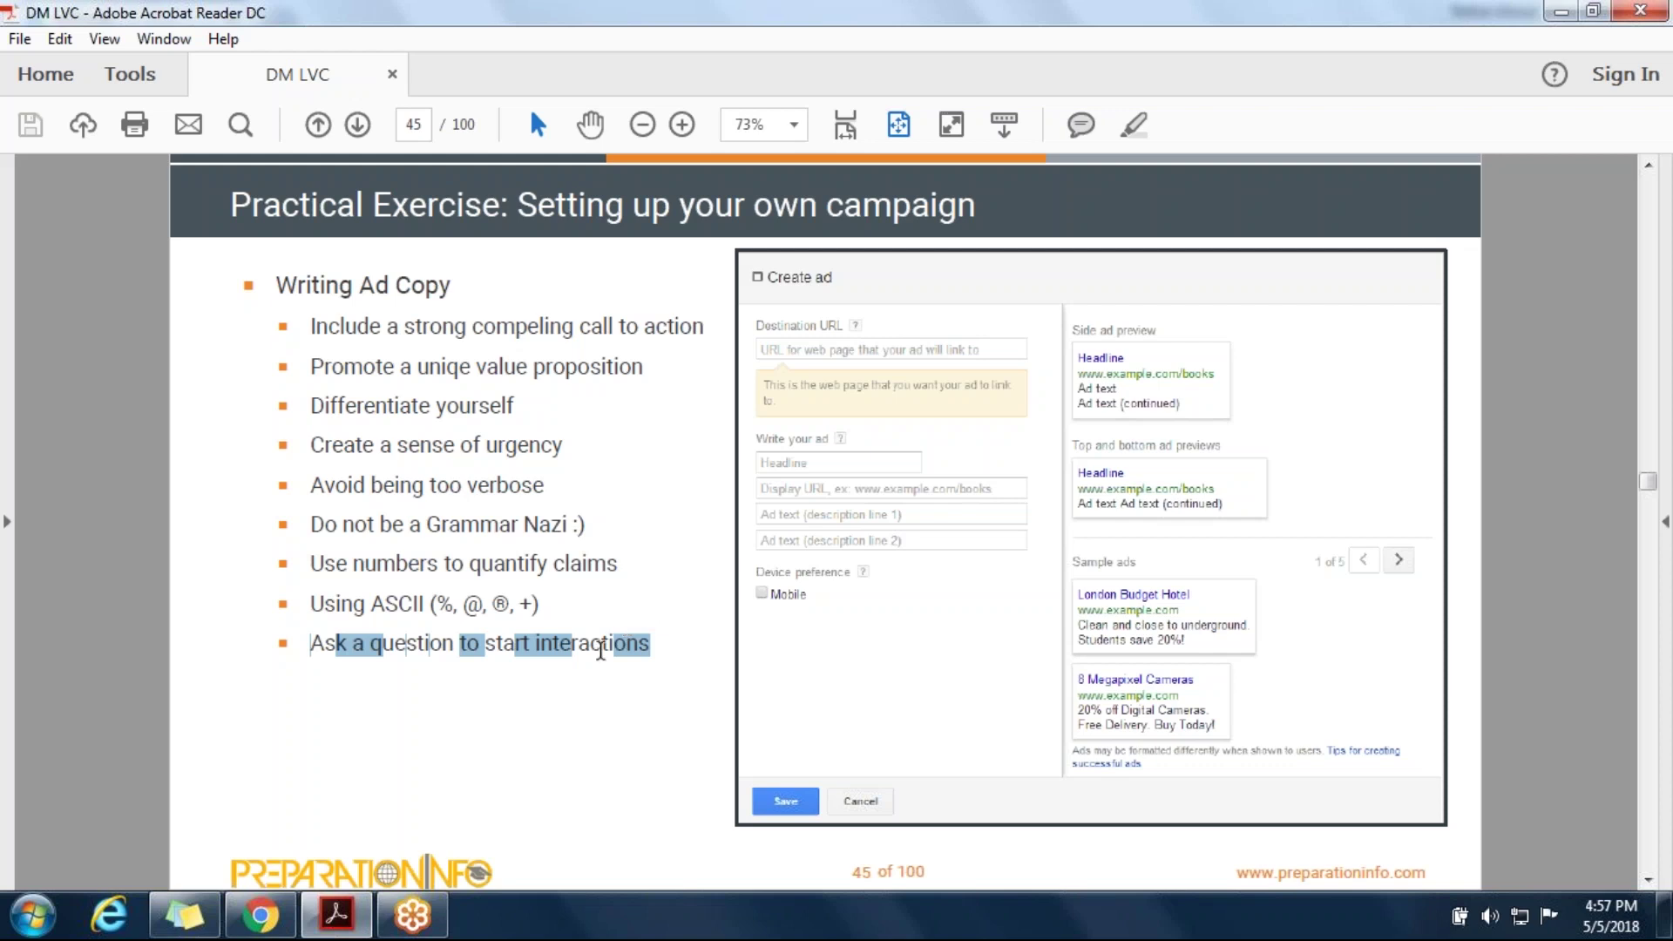
pyautogui.click(615, 645)
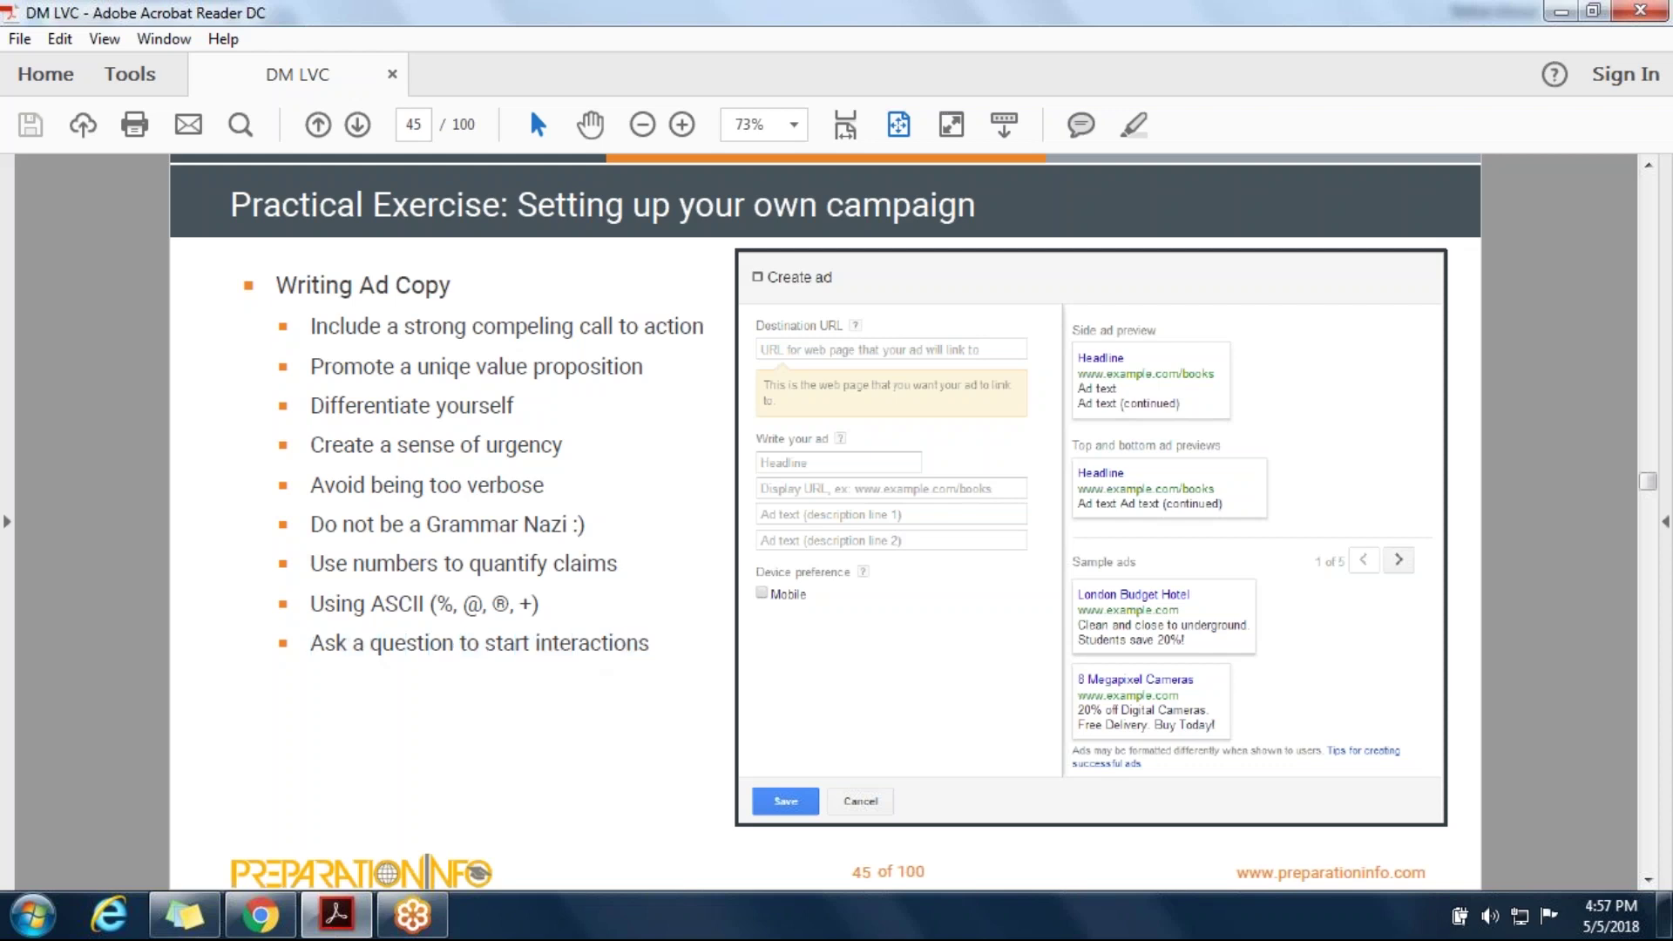
# Examine the Myntra and Amazon sample ads on the Ad Copy examples page of the PDF
pyautogui.scroll(-1, 1258, 415)
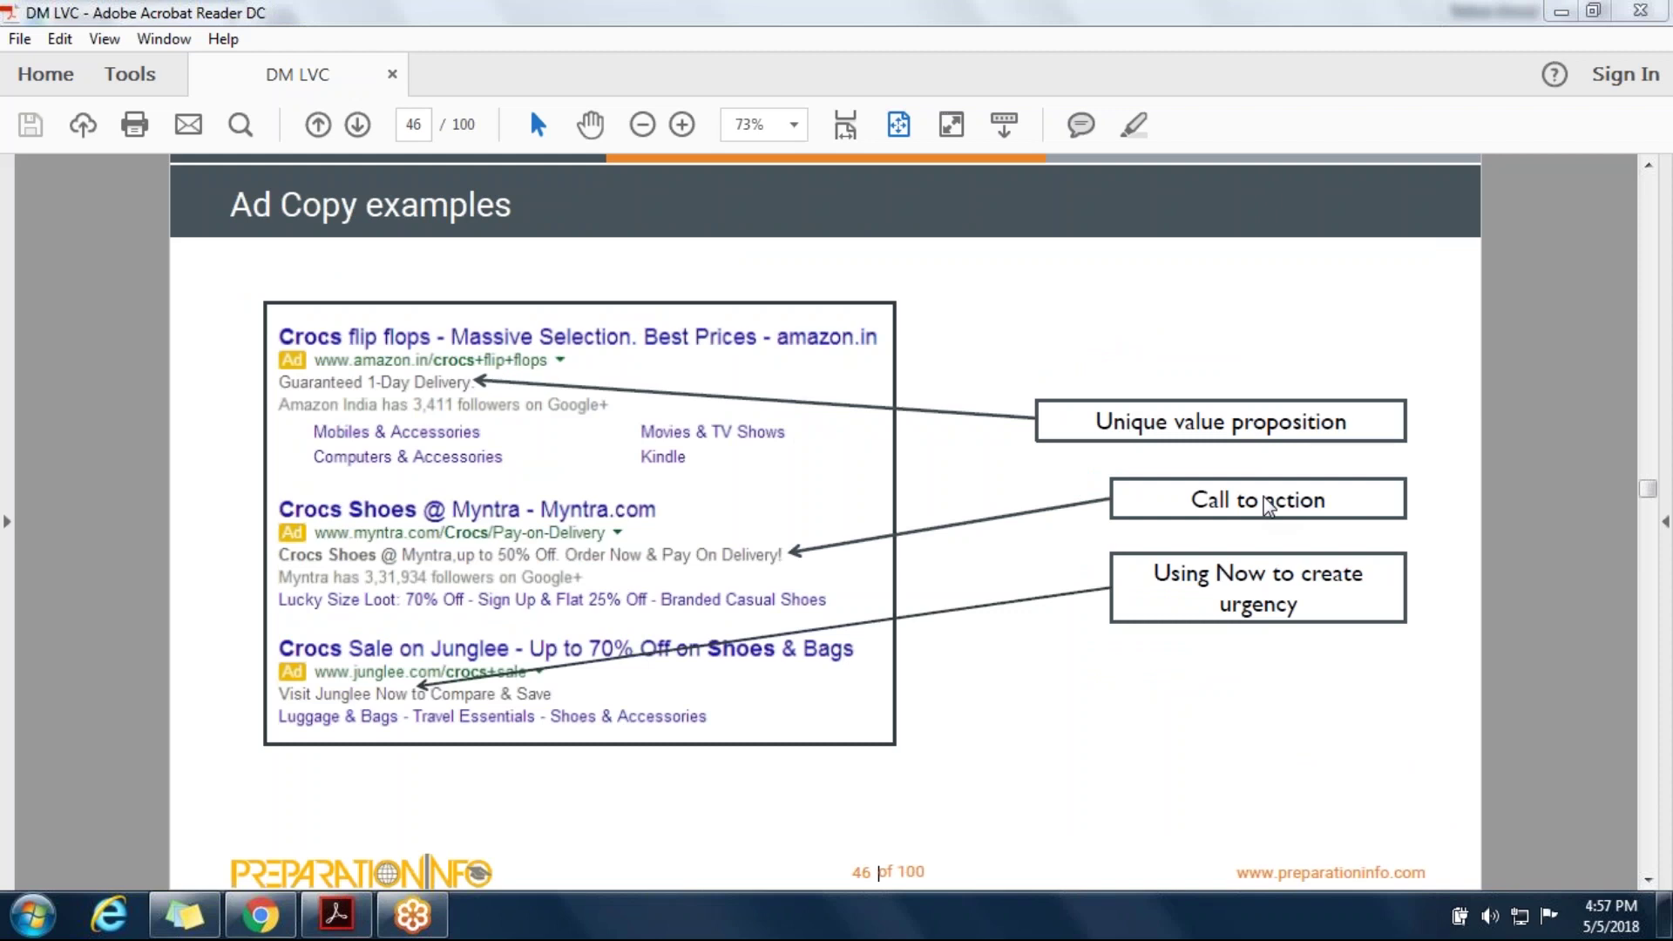
pyautogui.click(467, 490)
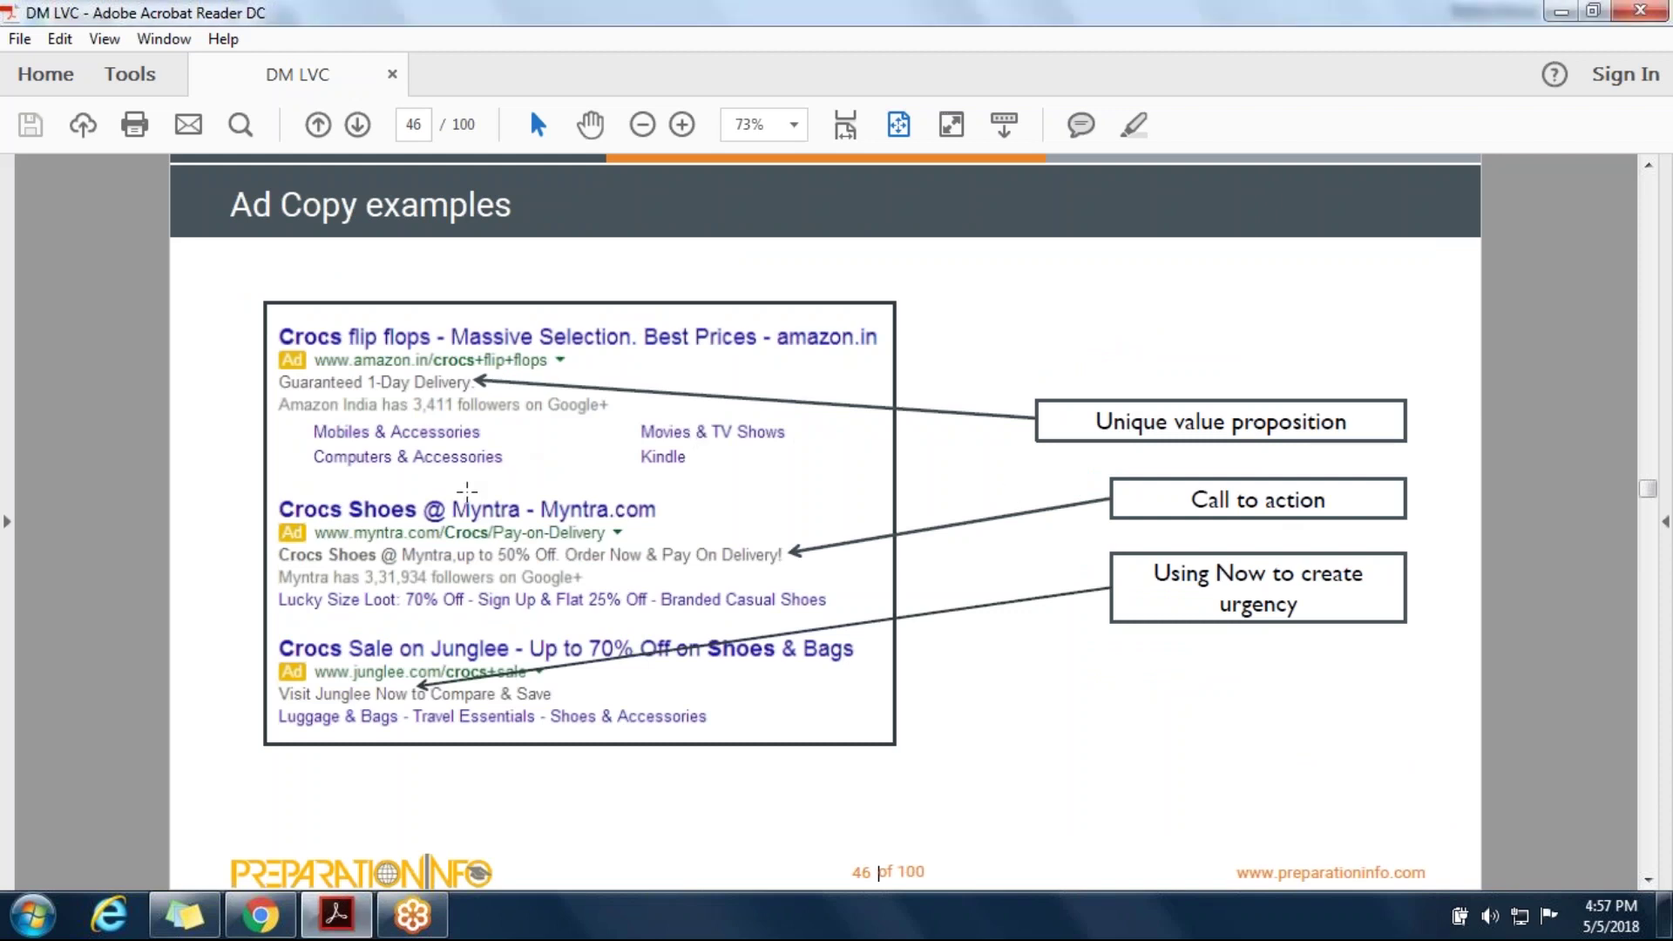
pyautogui.moveTo(290, 489); pyautogui.dragTo(793, 612)
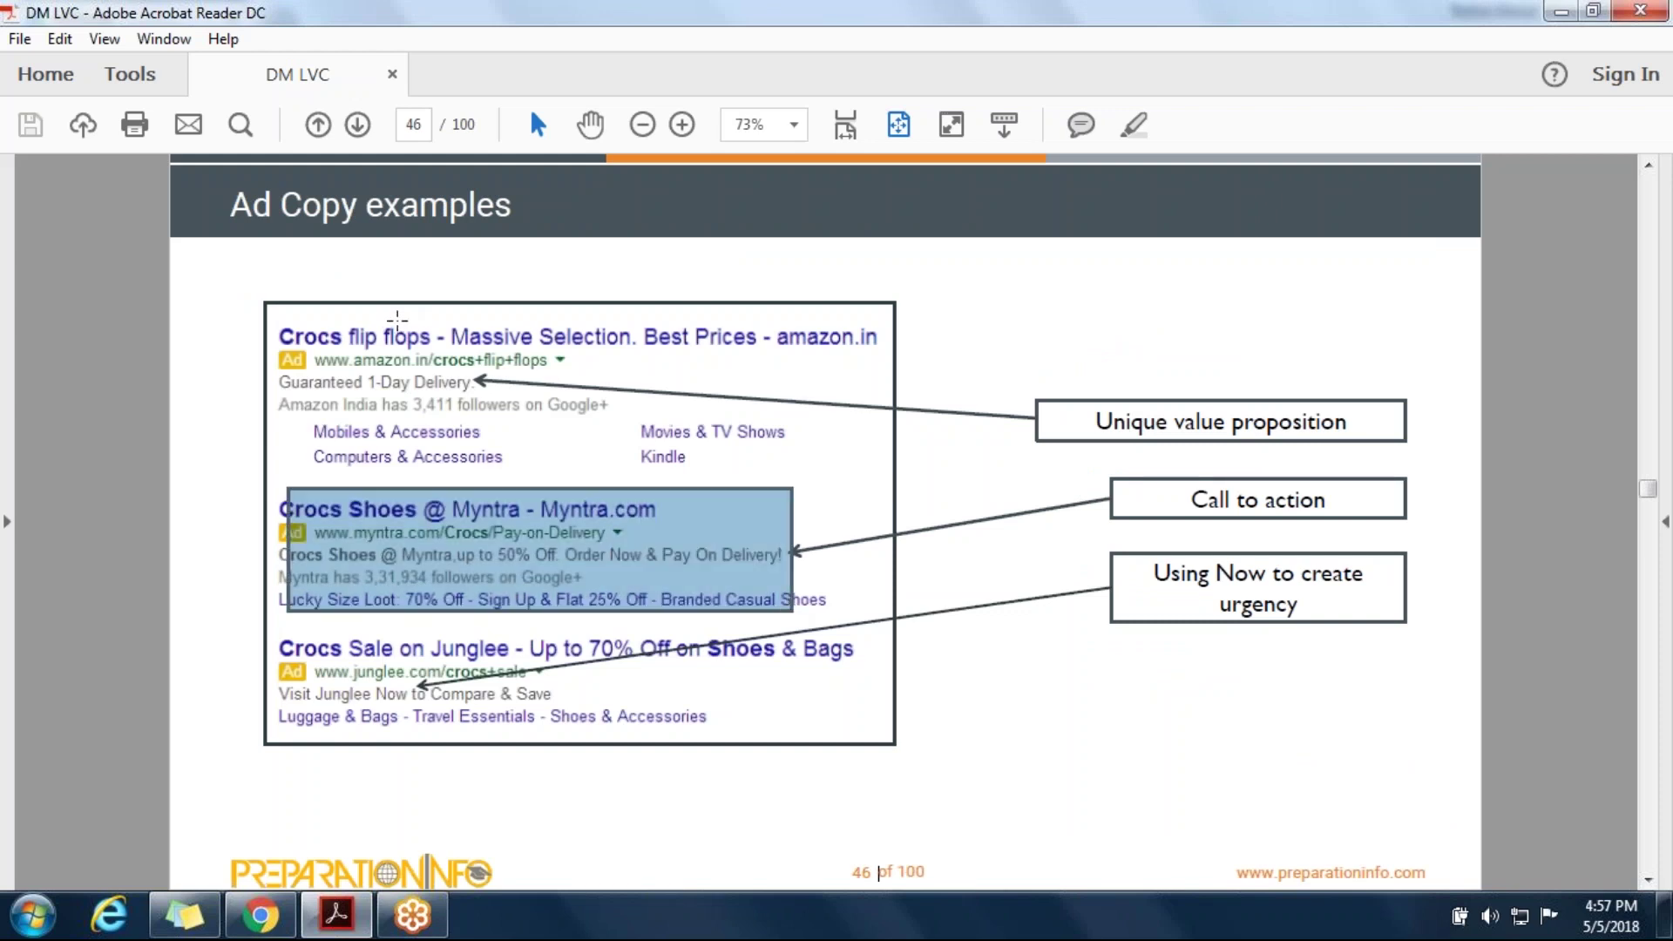
pyautogui.moveTo(275, 325); pyautogui.dragTo(602, 456)
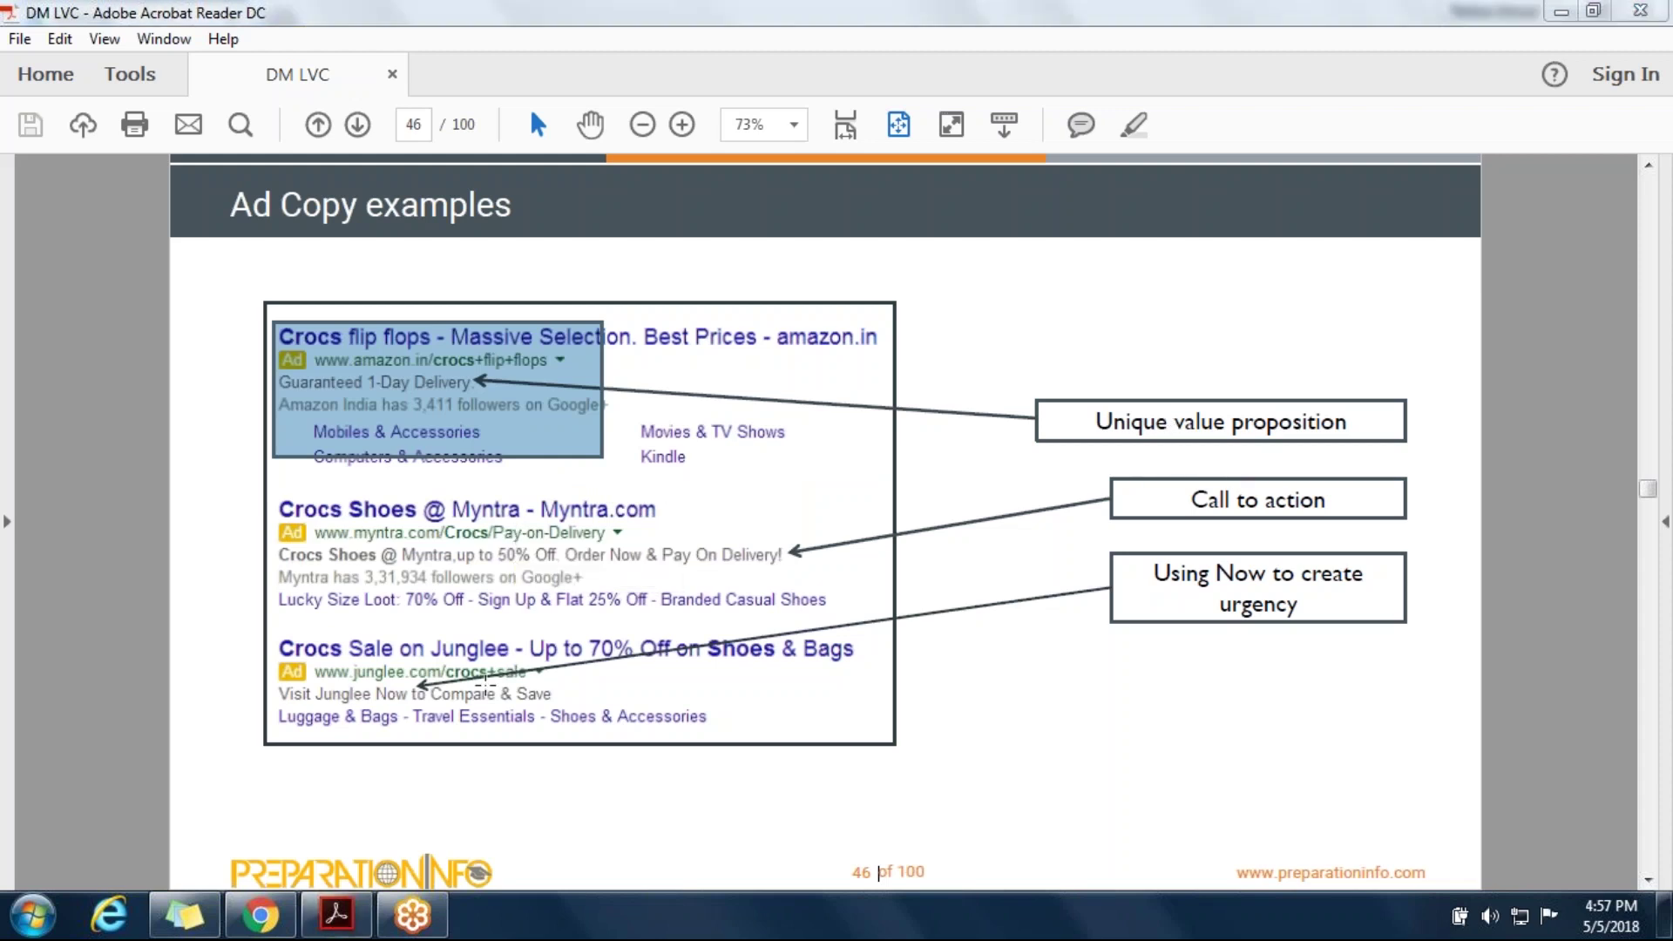
# Switch to AdWords and replace Headline 1 with "International Digital Marketing Course 2018"
pyautogui.click(260, 915)
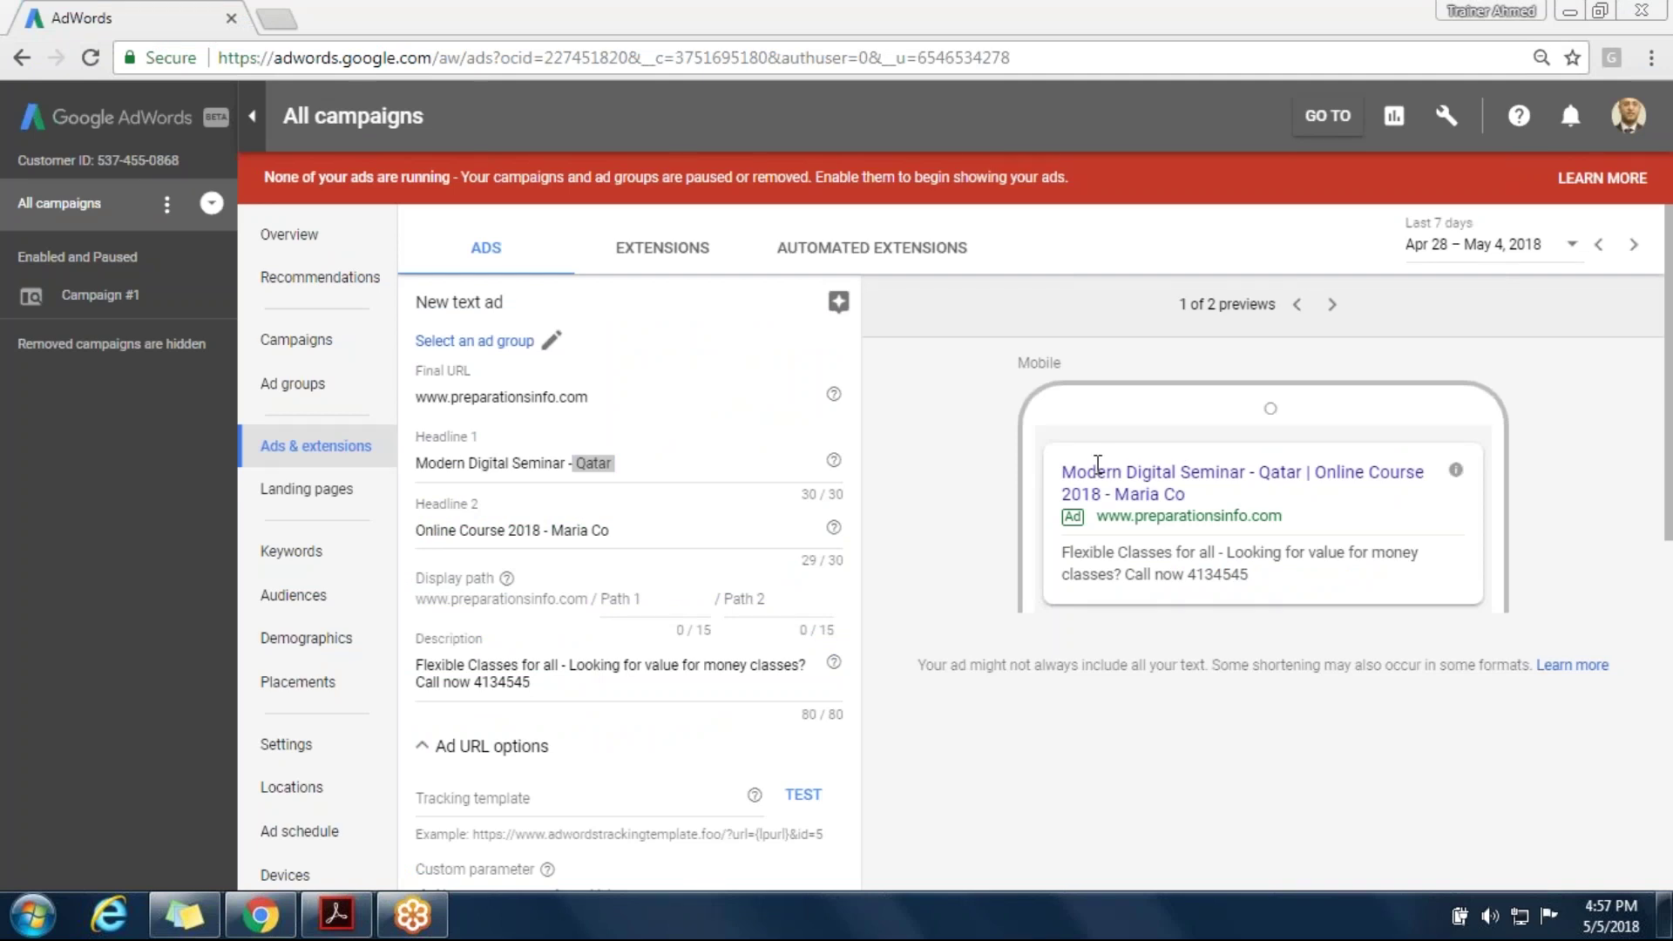
pyautogui.tripleClick(479, 466)
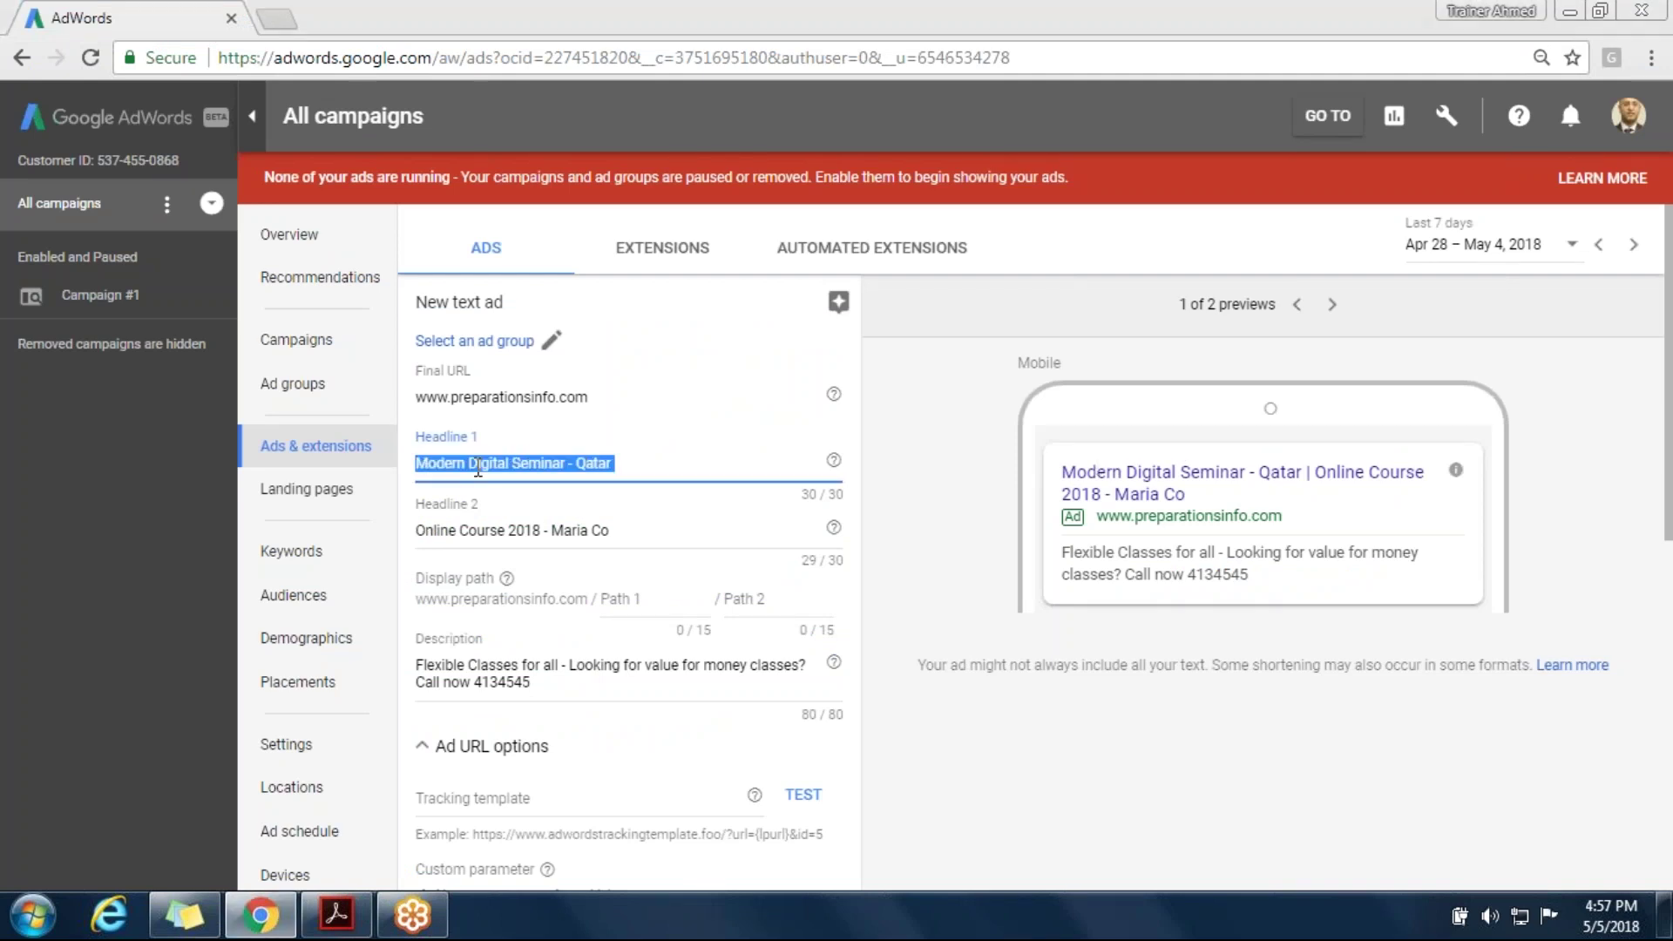
pyautogui.write('International Digital Marketing Course 2018')
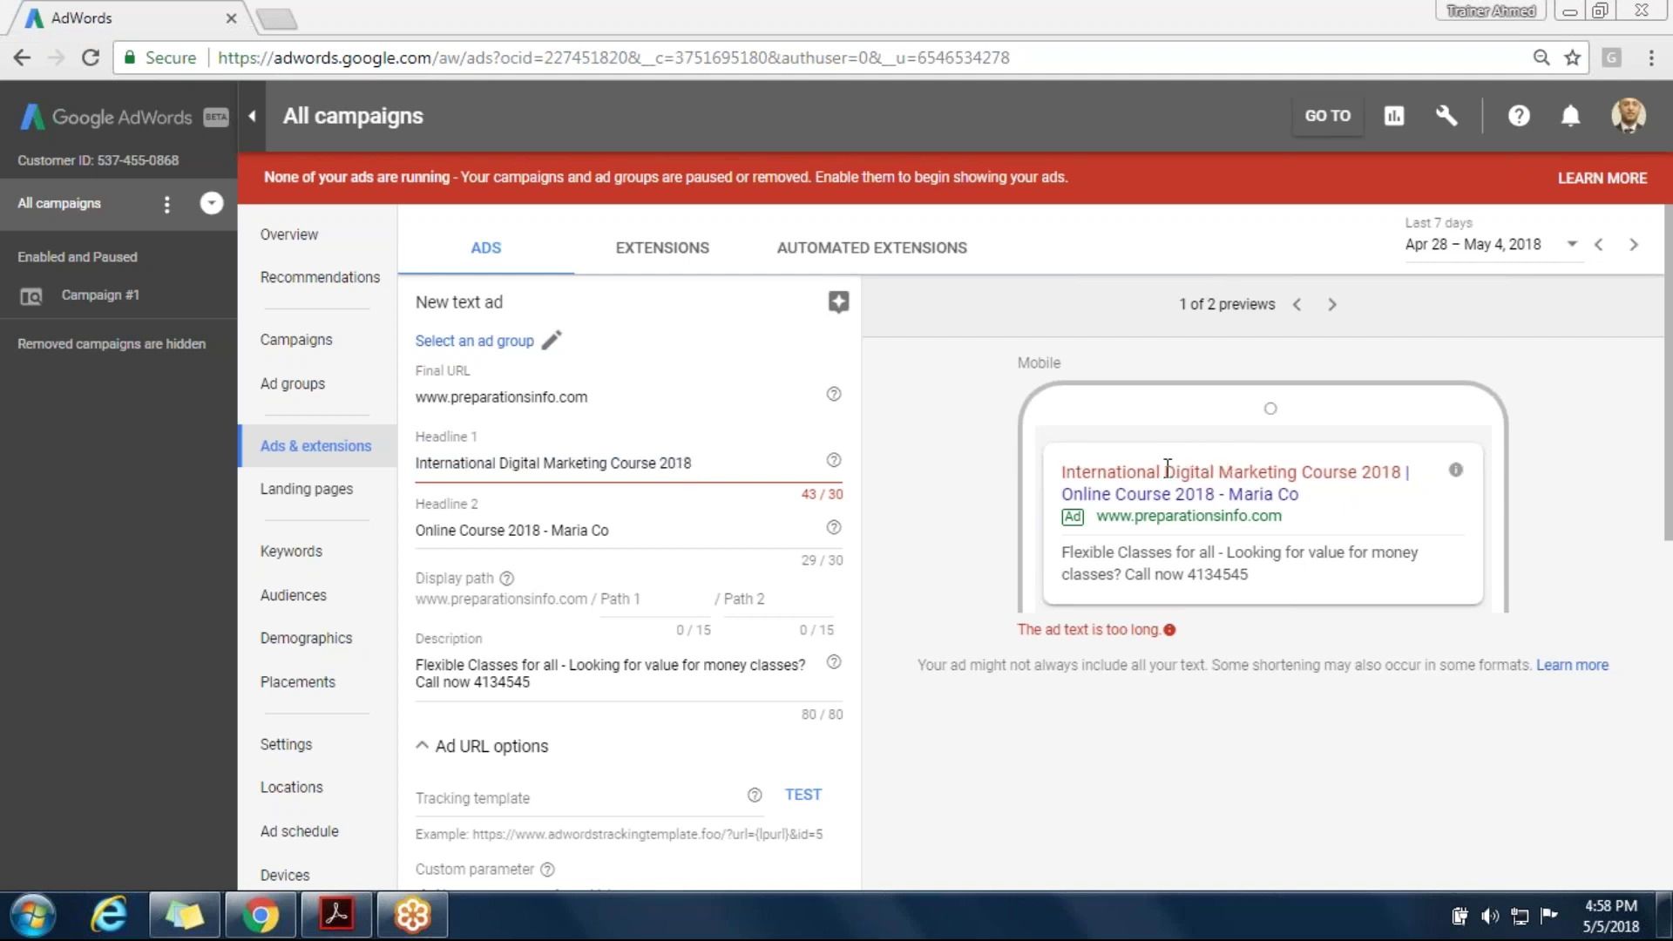
# Replace the text of Headline 2 with "| Muscat"
pyautogui.click(727, 528)
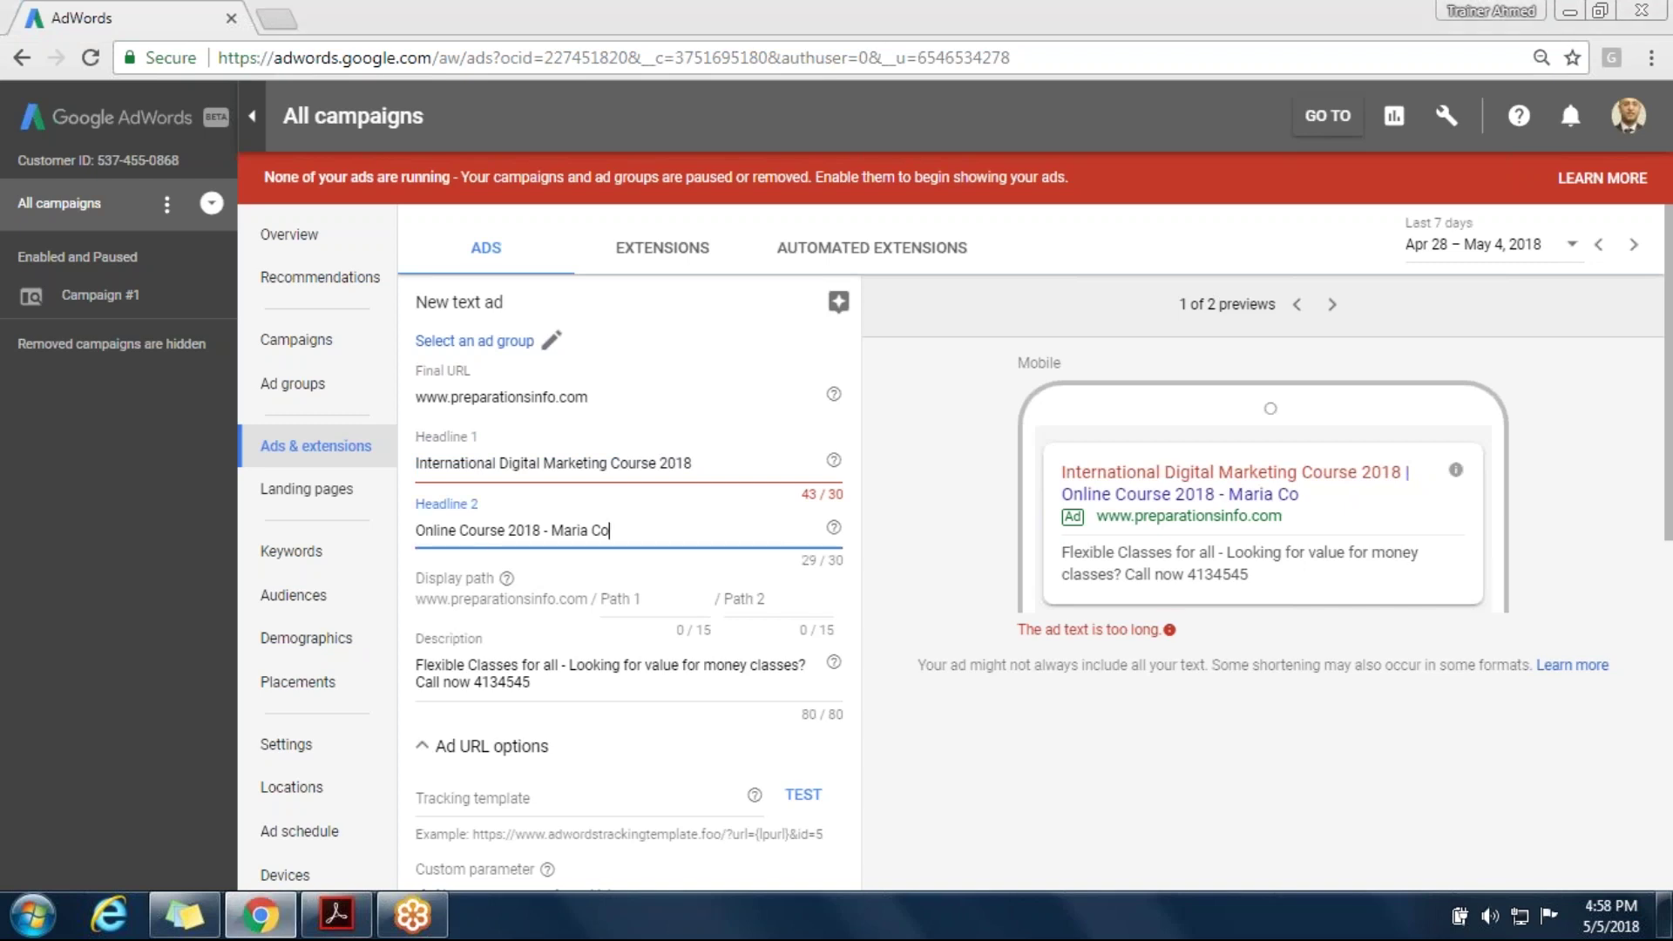
pyautogui.tripleClick(696, 526)
pyautogui.write('| Muscat')
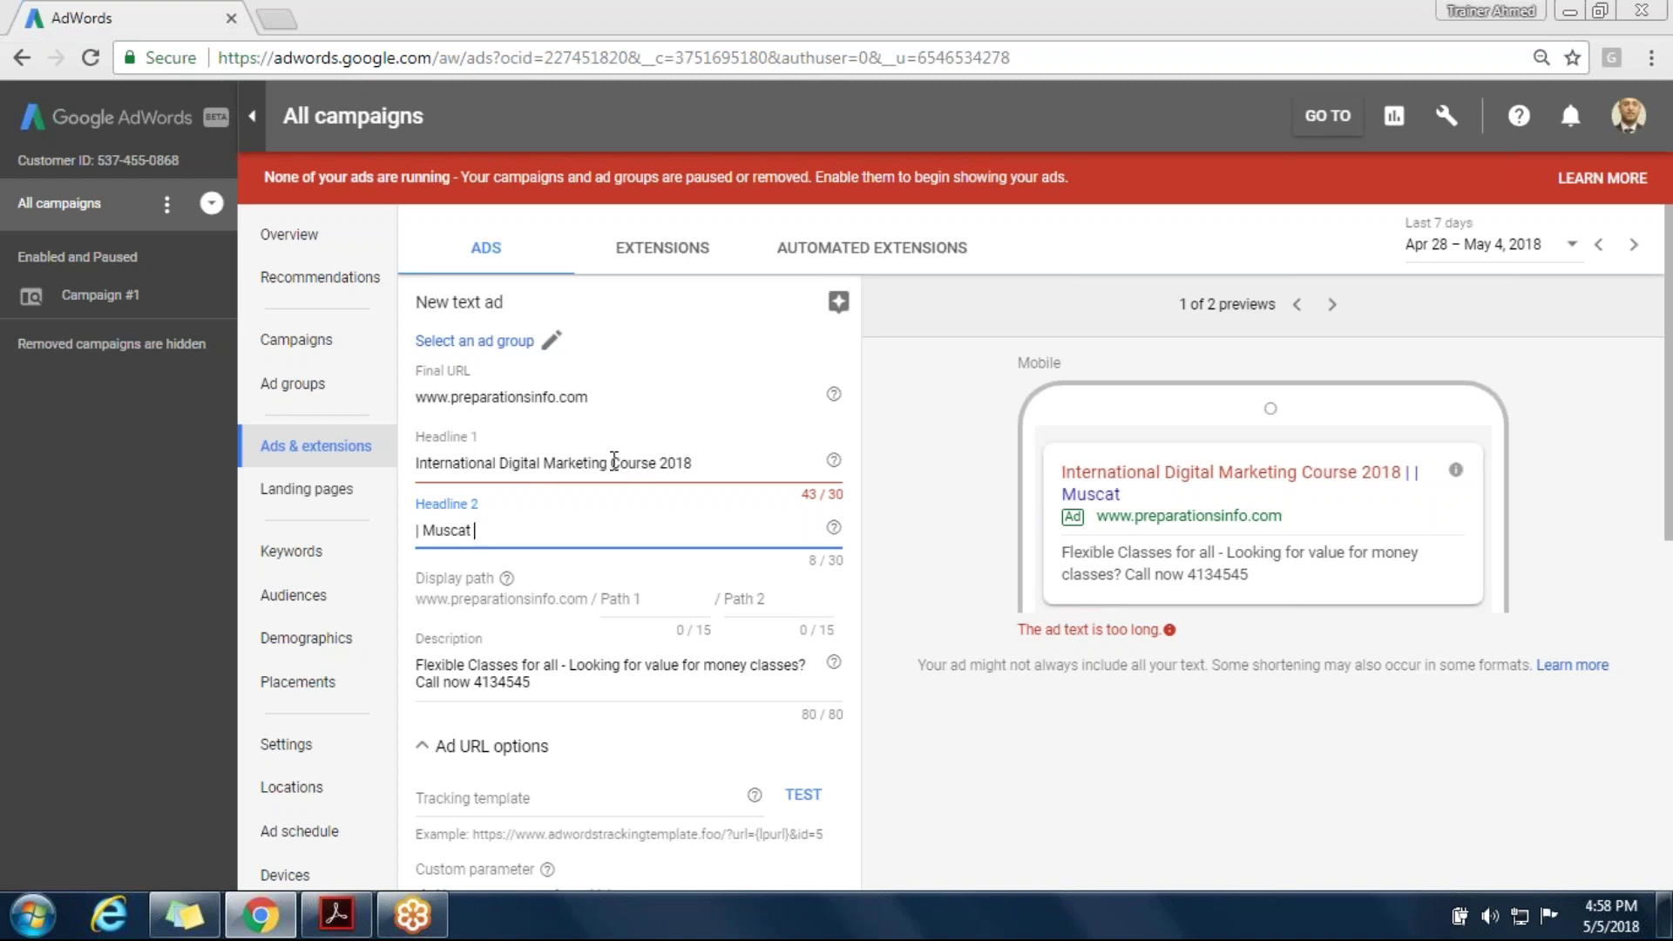
pyautogui.moveTo(661, 465); pyautogui.dragTo(700, 463)
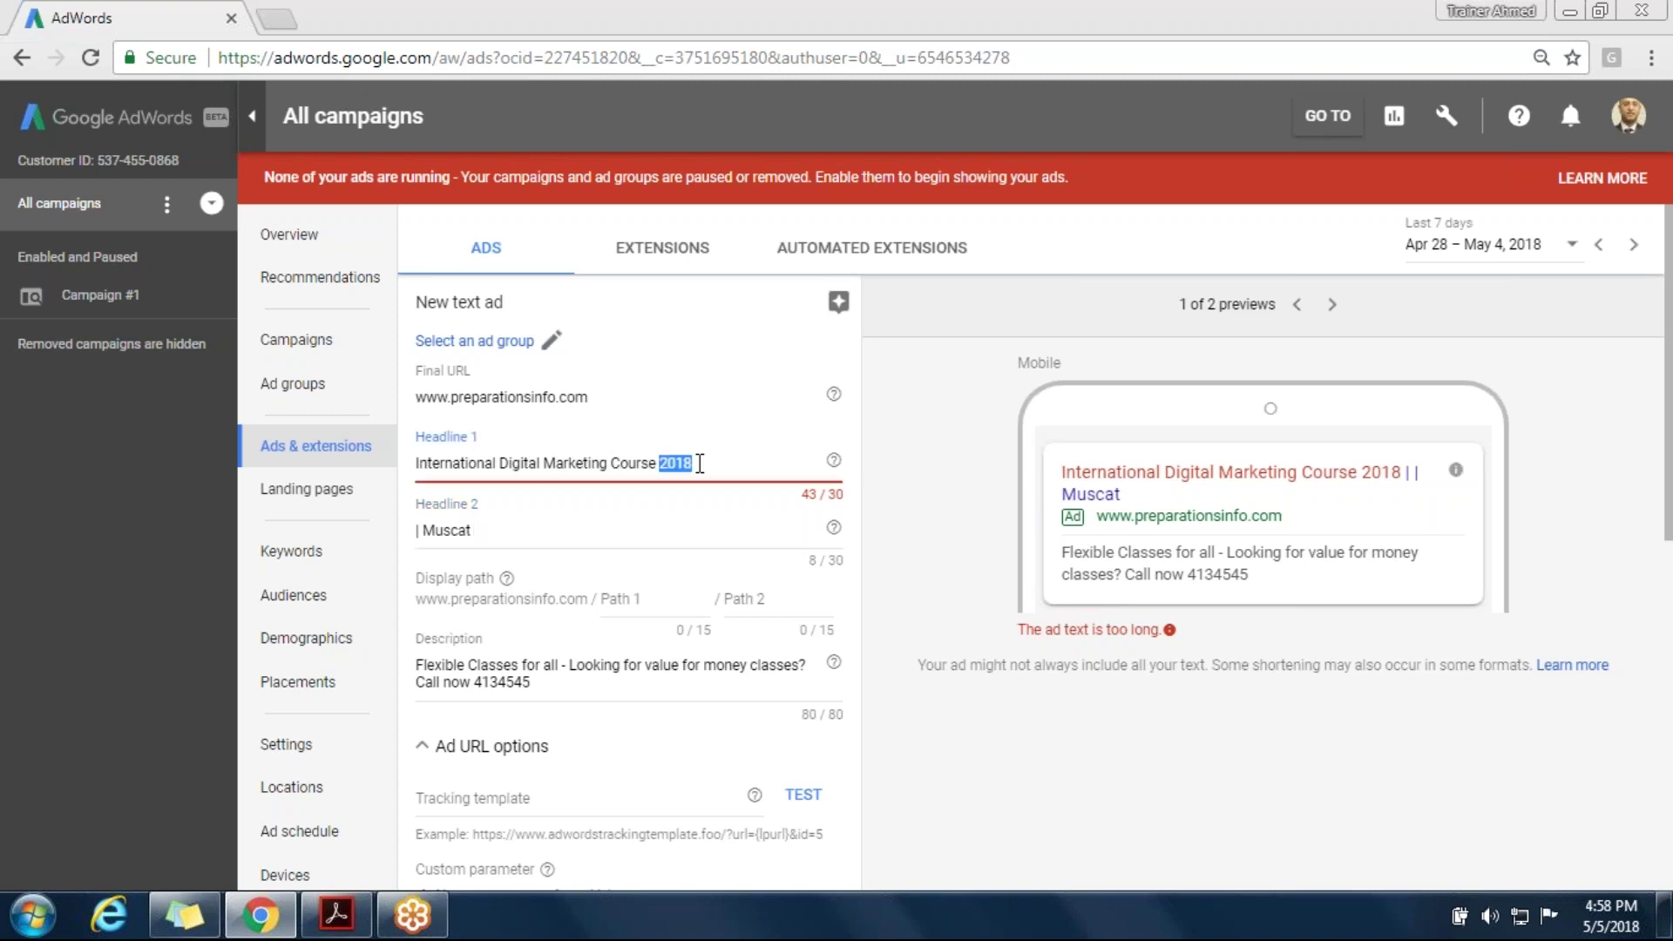
pyautogui.press('BackSpace')
pyautogui.press('BackSpace')
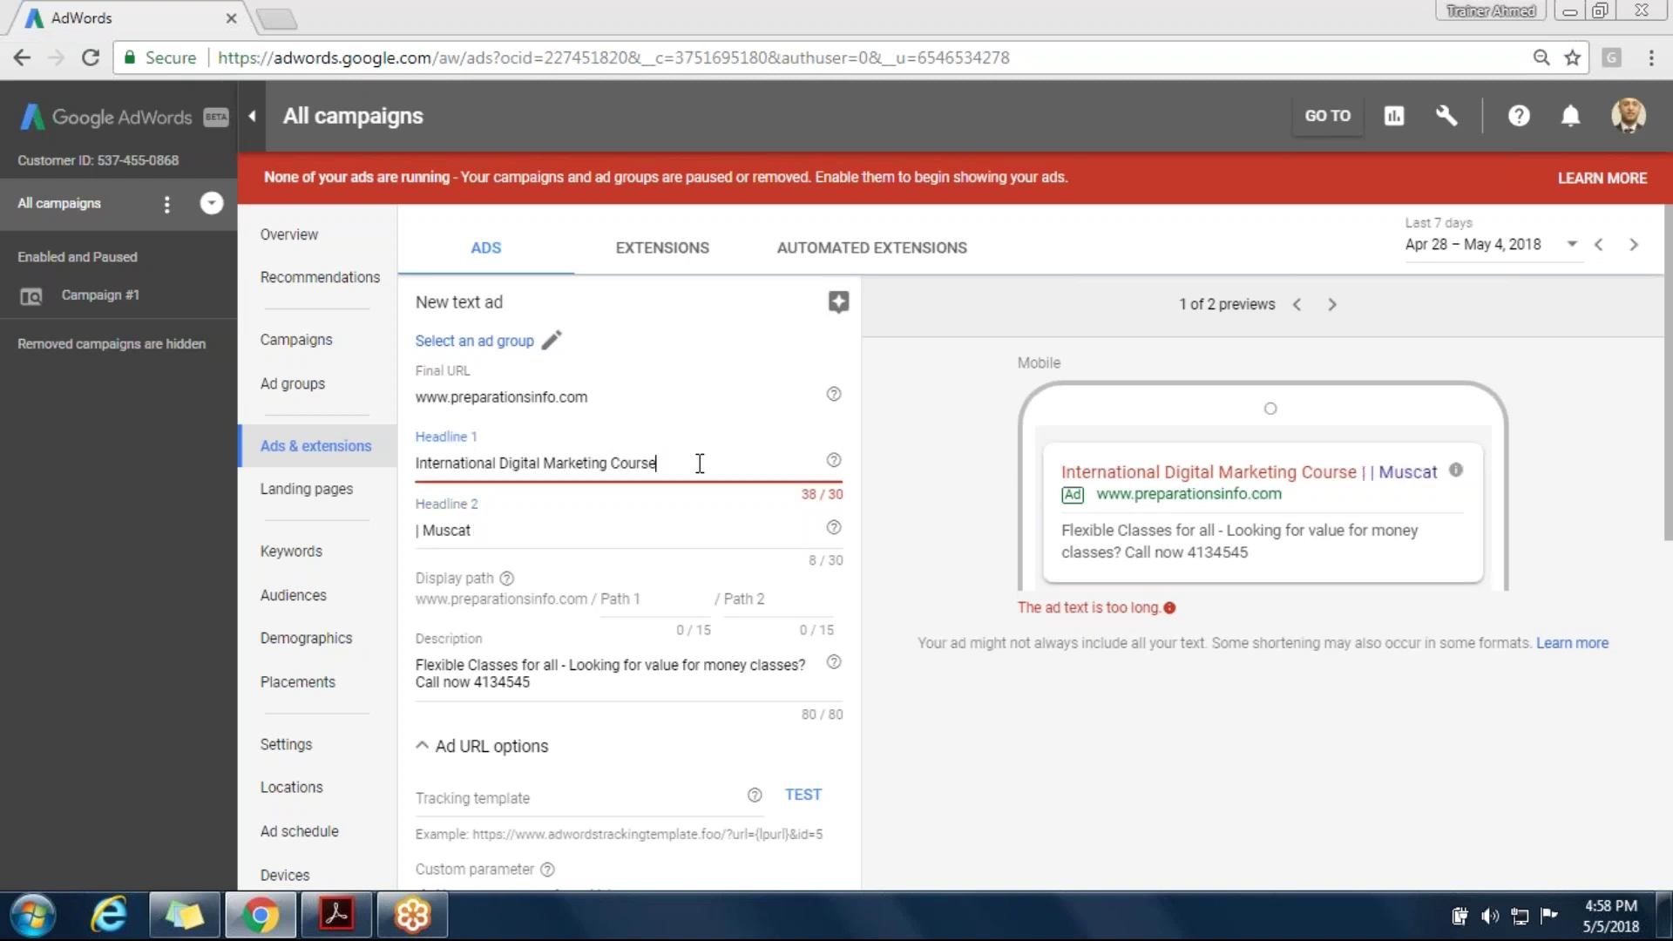
pyautogui.hotkey('ctrl', 'z')
# Copy "Course 2018" from Headline 1 and insert it at the start of Headline 2, making "Course 2018 | Muscat"
pyautogui.click(649, 467)
pyautogui.moveTo(611, 463); pyautogui.dragTo(711, 464)
pyautogui.hotkey('ctrl', 'c')
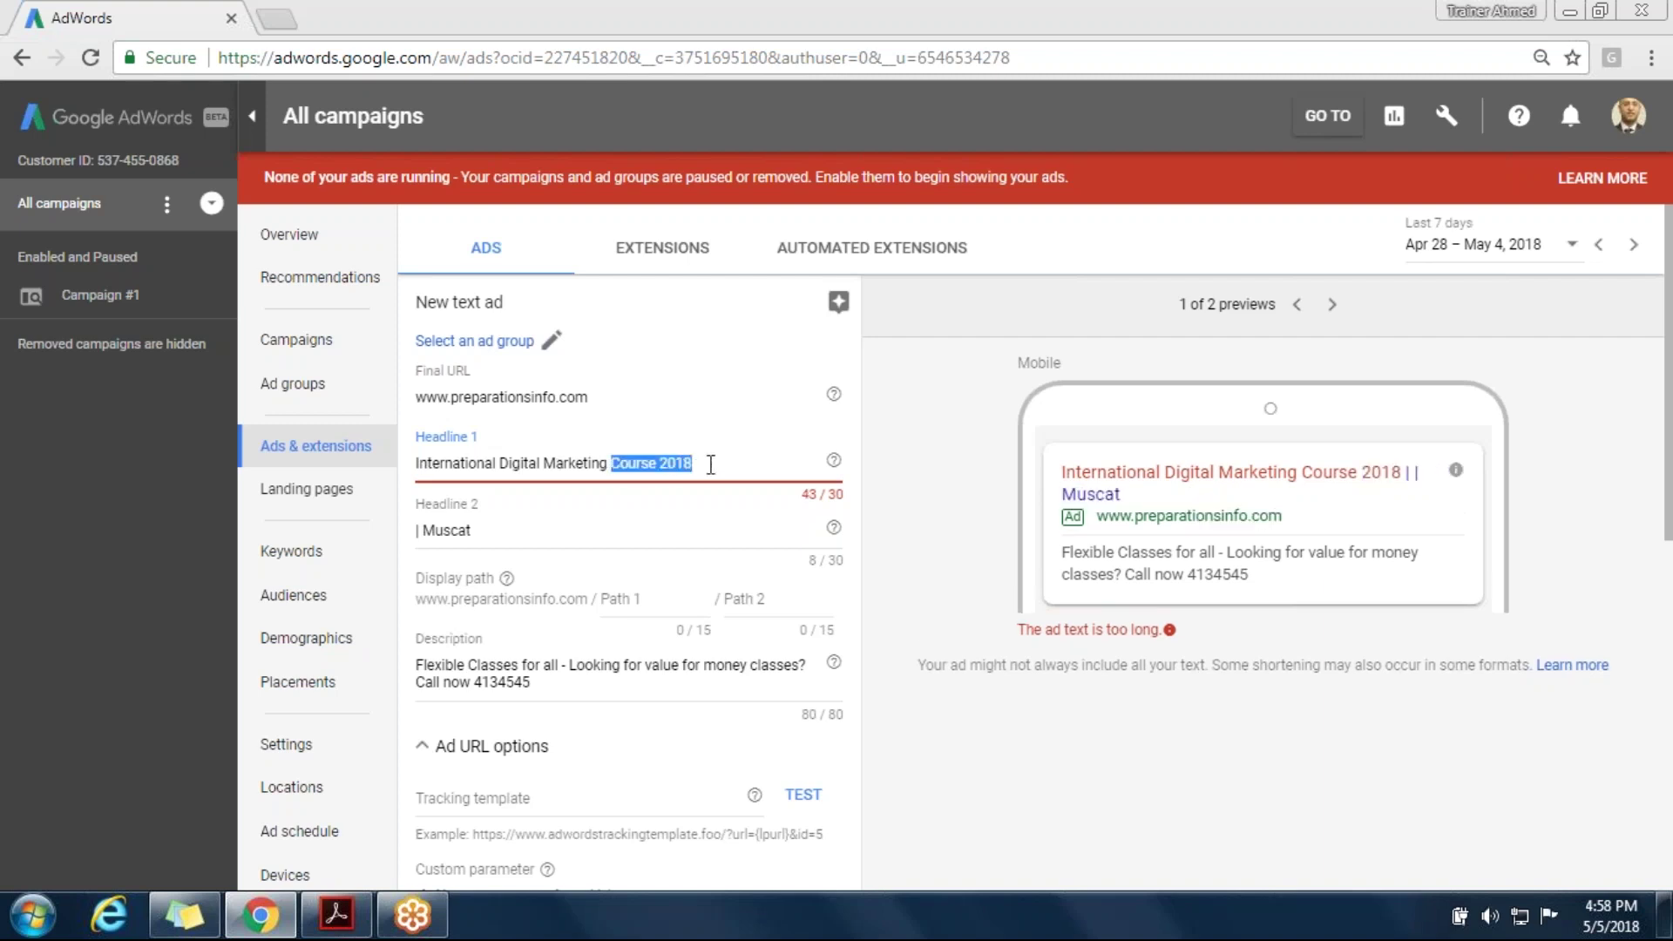
pyautogui.click(418, 533)
pyautogui.hotkey('ctrl', 'v')
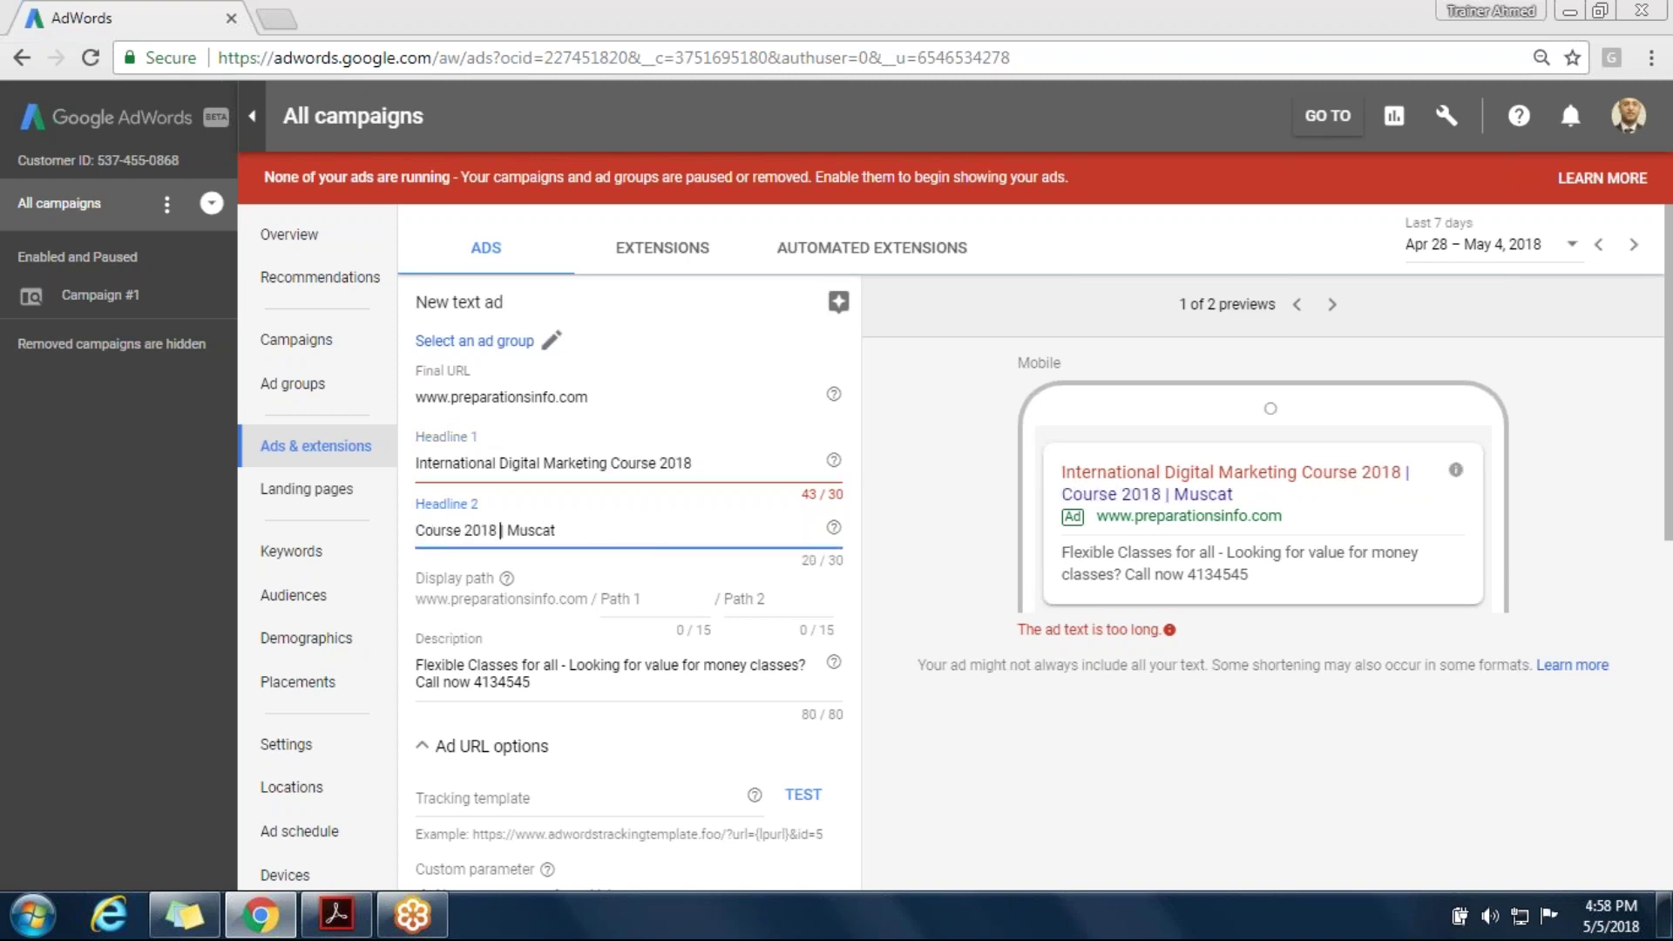
# Remove "Course 2018" from the end of Headline 1, leaving "International Digital Marketing"
pyautogui.click(571, 467)
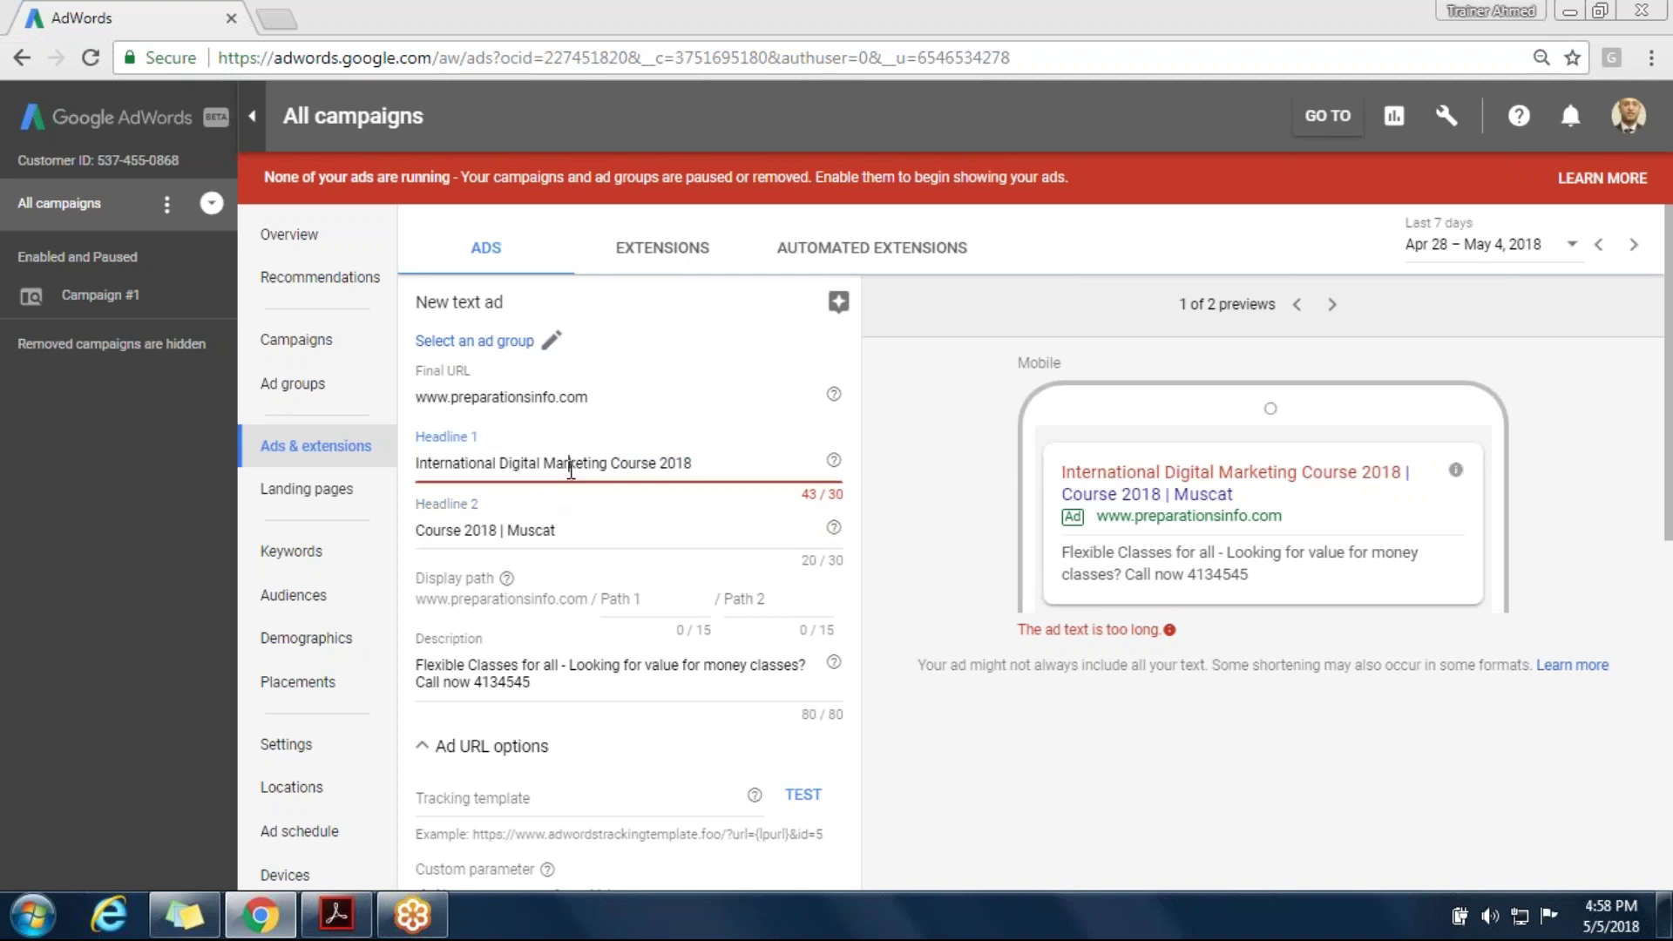
pyautogui.press('End')
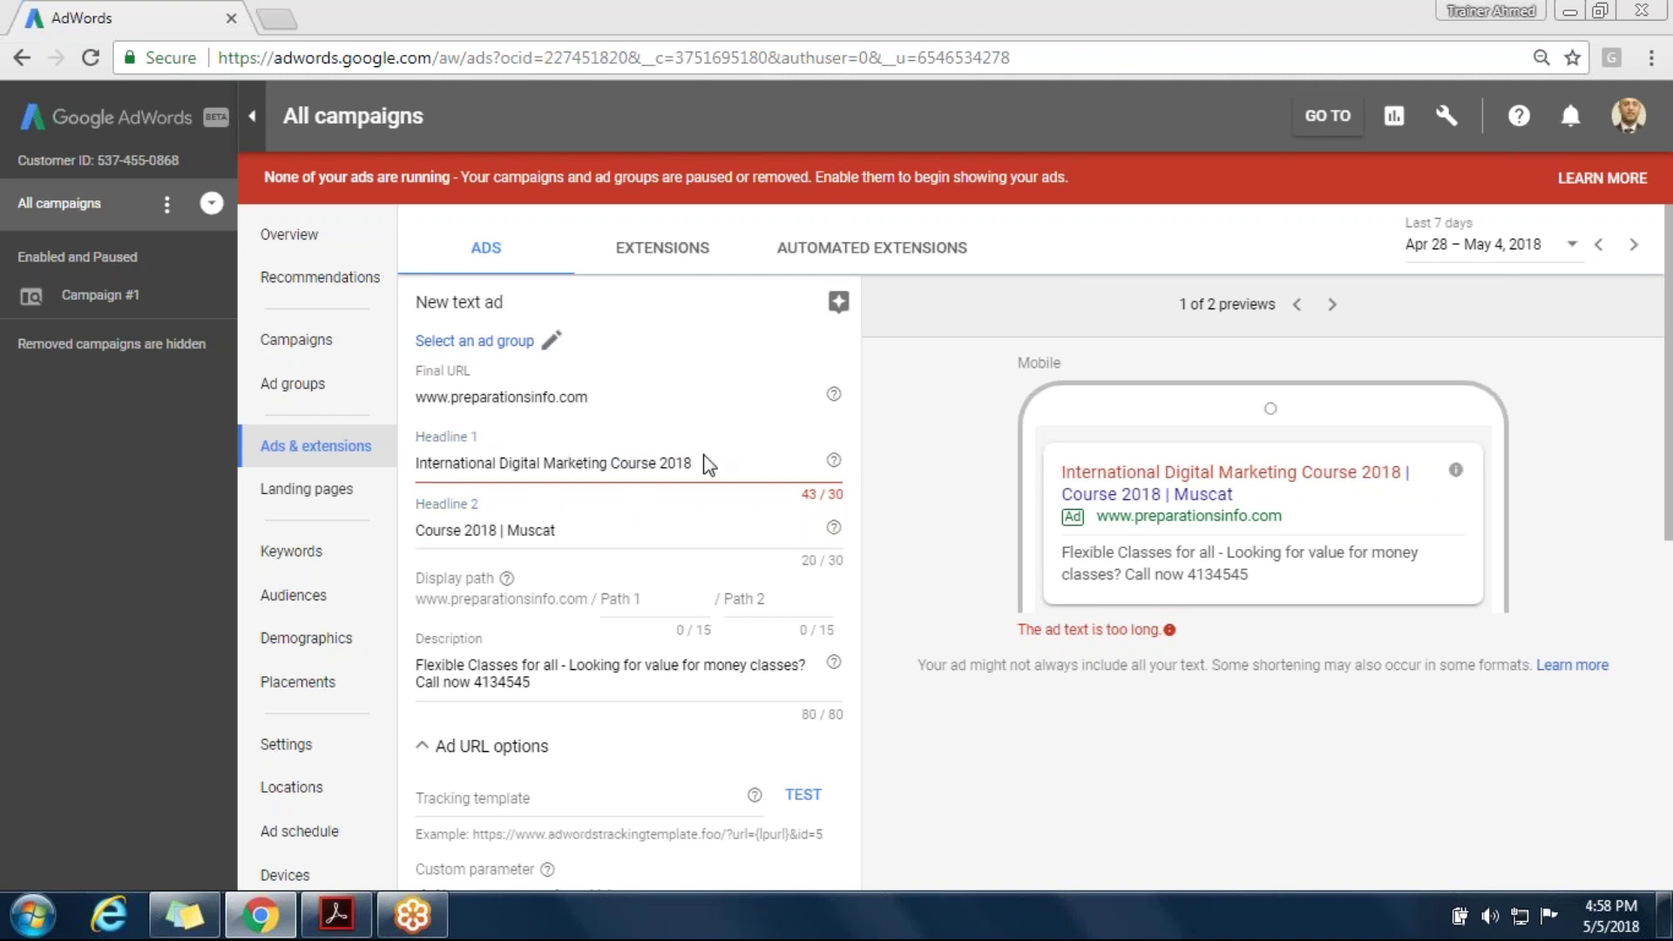
pyautogui.moveTo(693, 463); pyautogui.dragTo(615, 466)
pyautogui.press('BackSpace')
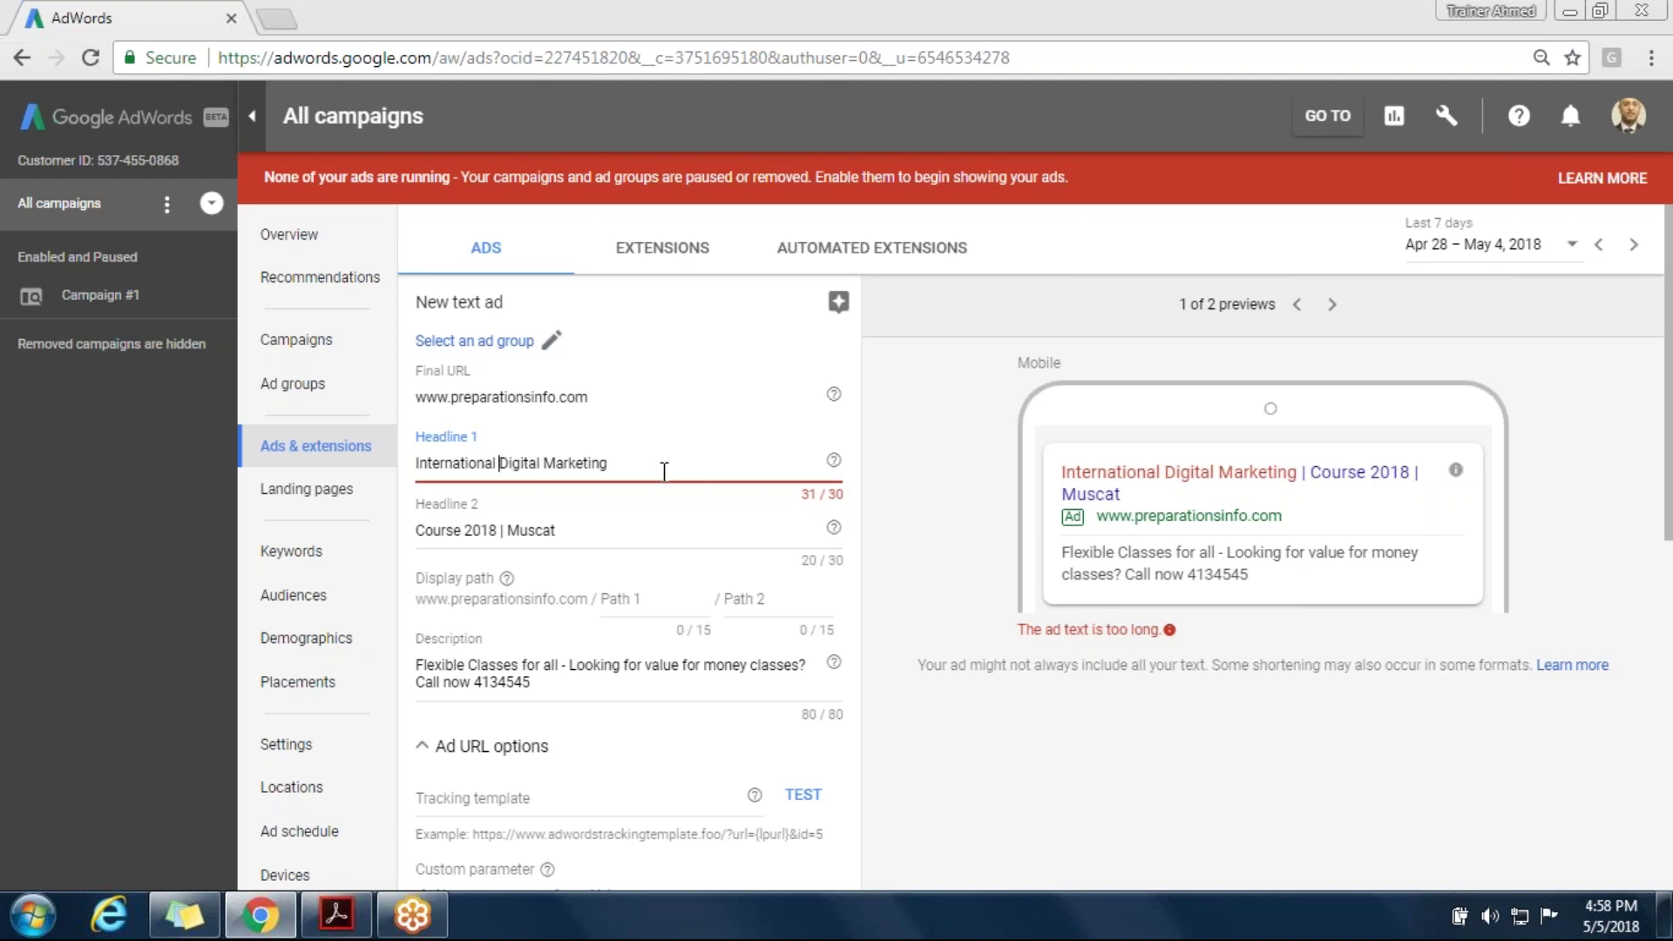
# Abbreviate "International" in Headline 1 so that it reads "Intl Digital Marketing"
pyautogui.press('BackSpace')
pyautogui.press('BackSpace')
pyautogui.press('BackSpace')
pyautogui.press('BackSpace')
pyautogui.press('BackSpace')
pyautogui.press('BackSpace')
pyautogui.press('BackSpace')
pyautogui.press('BackSpace')
pyautogui.press('BackSpace')
pyautogui.press('BackSpace')
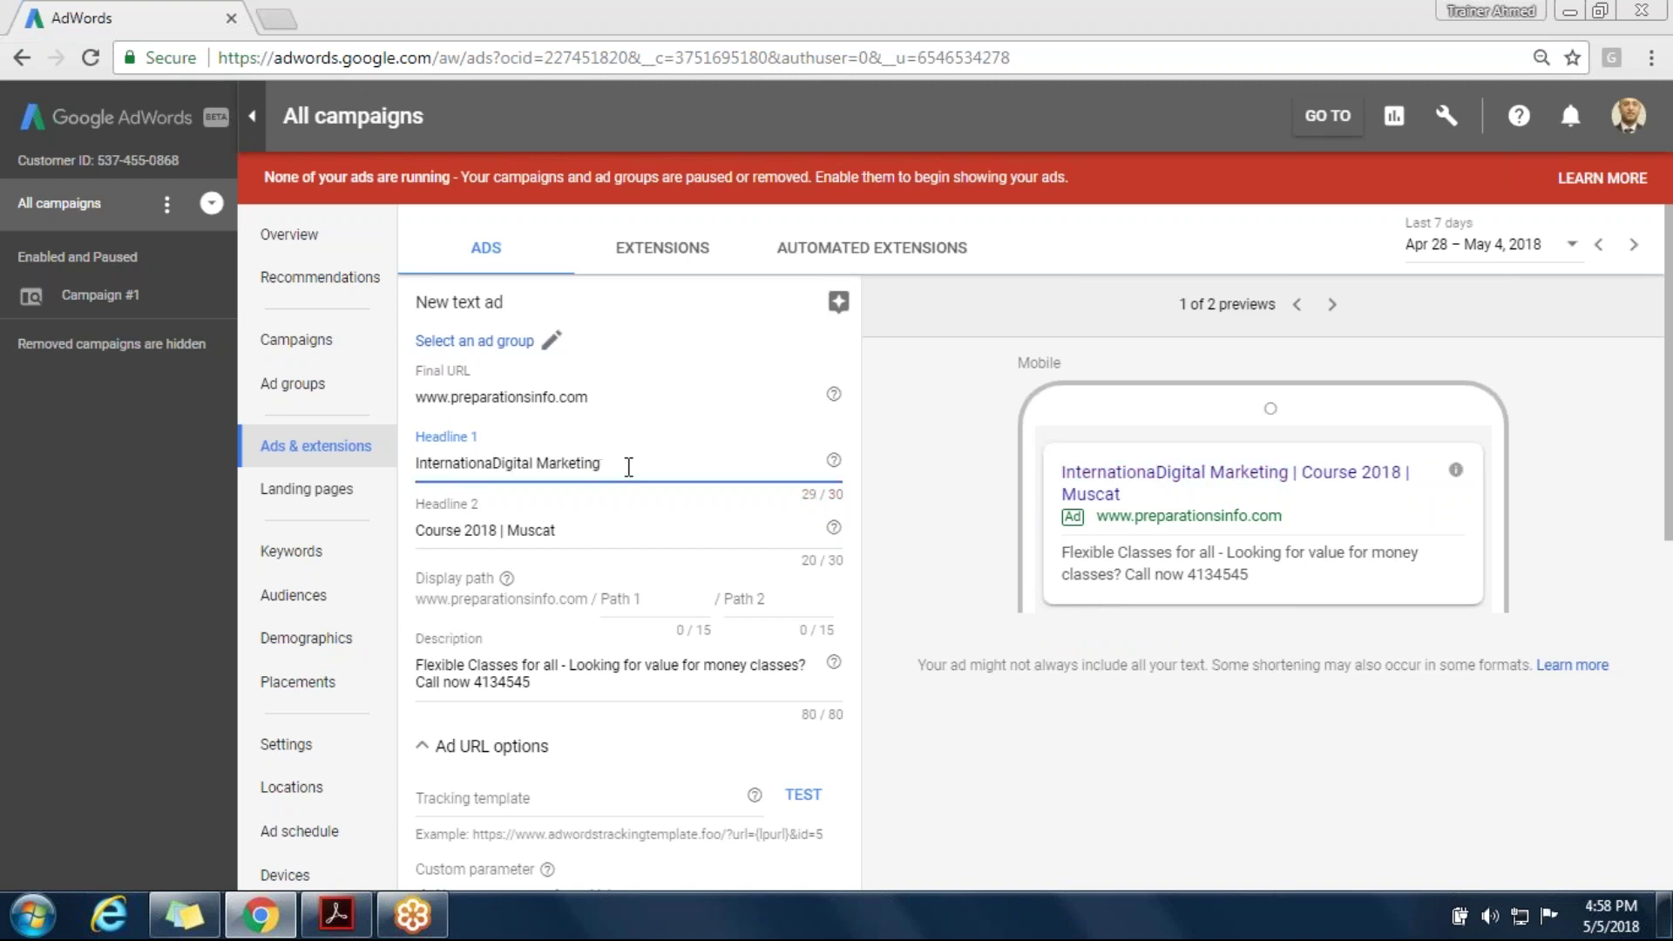
pyautogui.press('BackSpace')
pyautogui.press('BackSpace')
pyautogui.press('BackSpace')
pyautogui.write('ntnl')
pyautogui.press('BackSpace')
pyautogui.press('BackSpace')
pyautogui.press('BackSpace')
pyautogui.press('BackSpace')
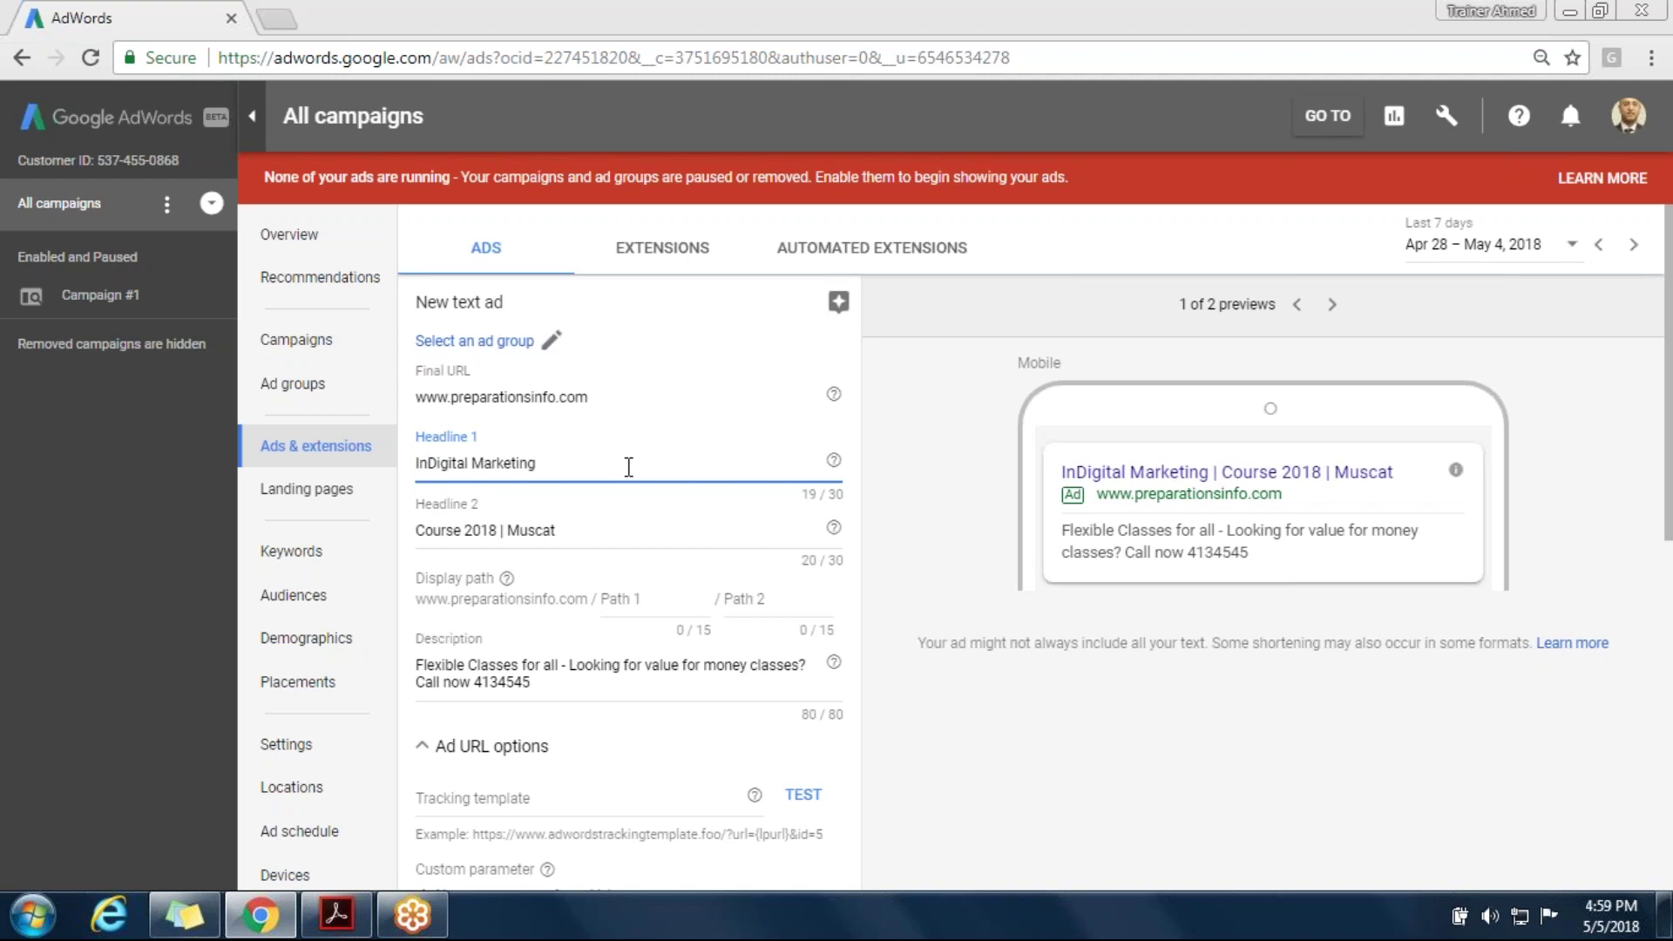
pyautogui.write('tl')
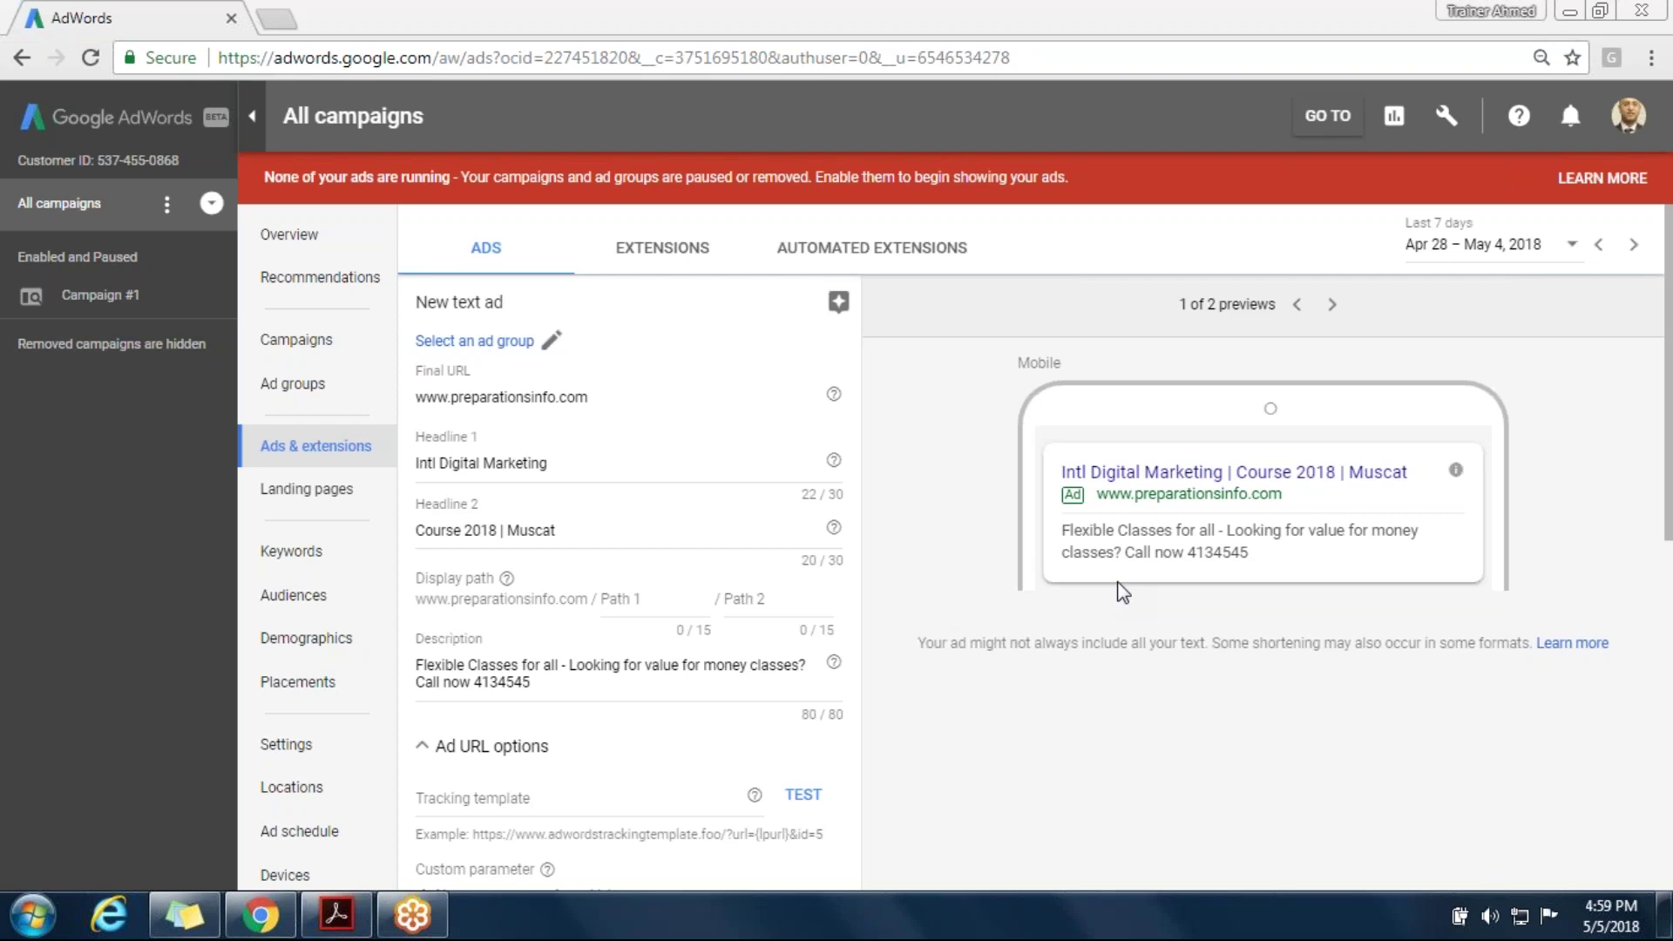
# Write "International" in full again and replace "Digital" with "Online", making Headline 1 "International Online Marketing"
pyautogui.click(437, 464)
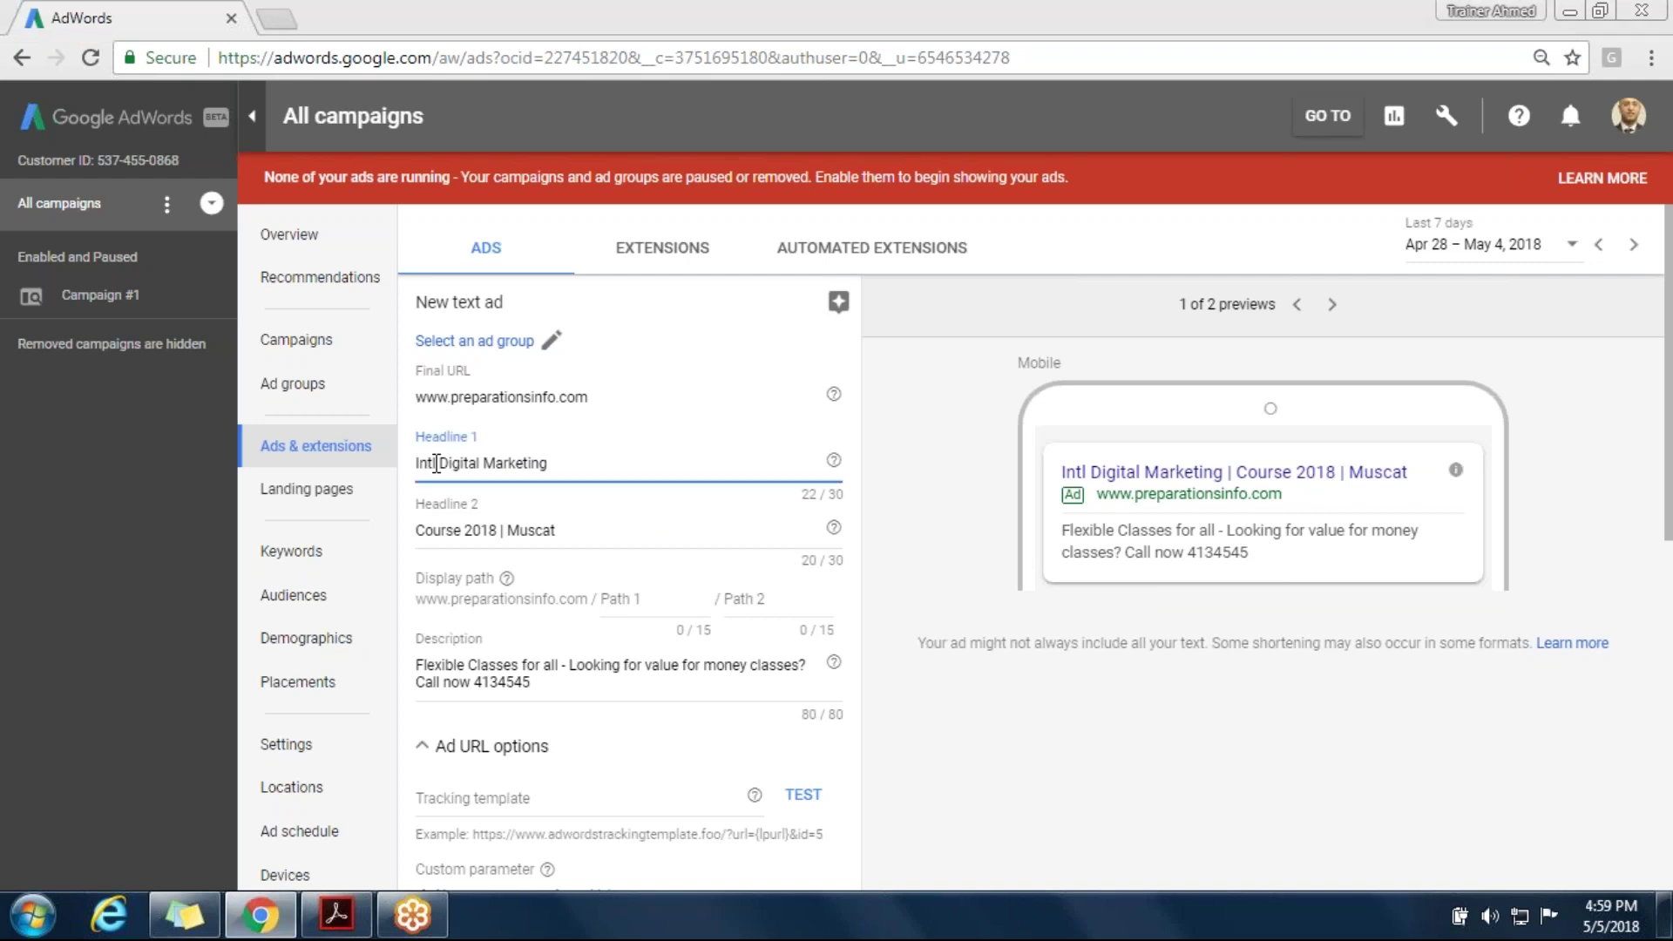
pyautogui.doubleClick(436, 464)
pyautogui.write('Internatio')
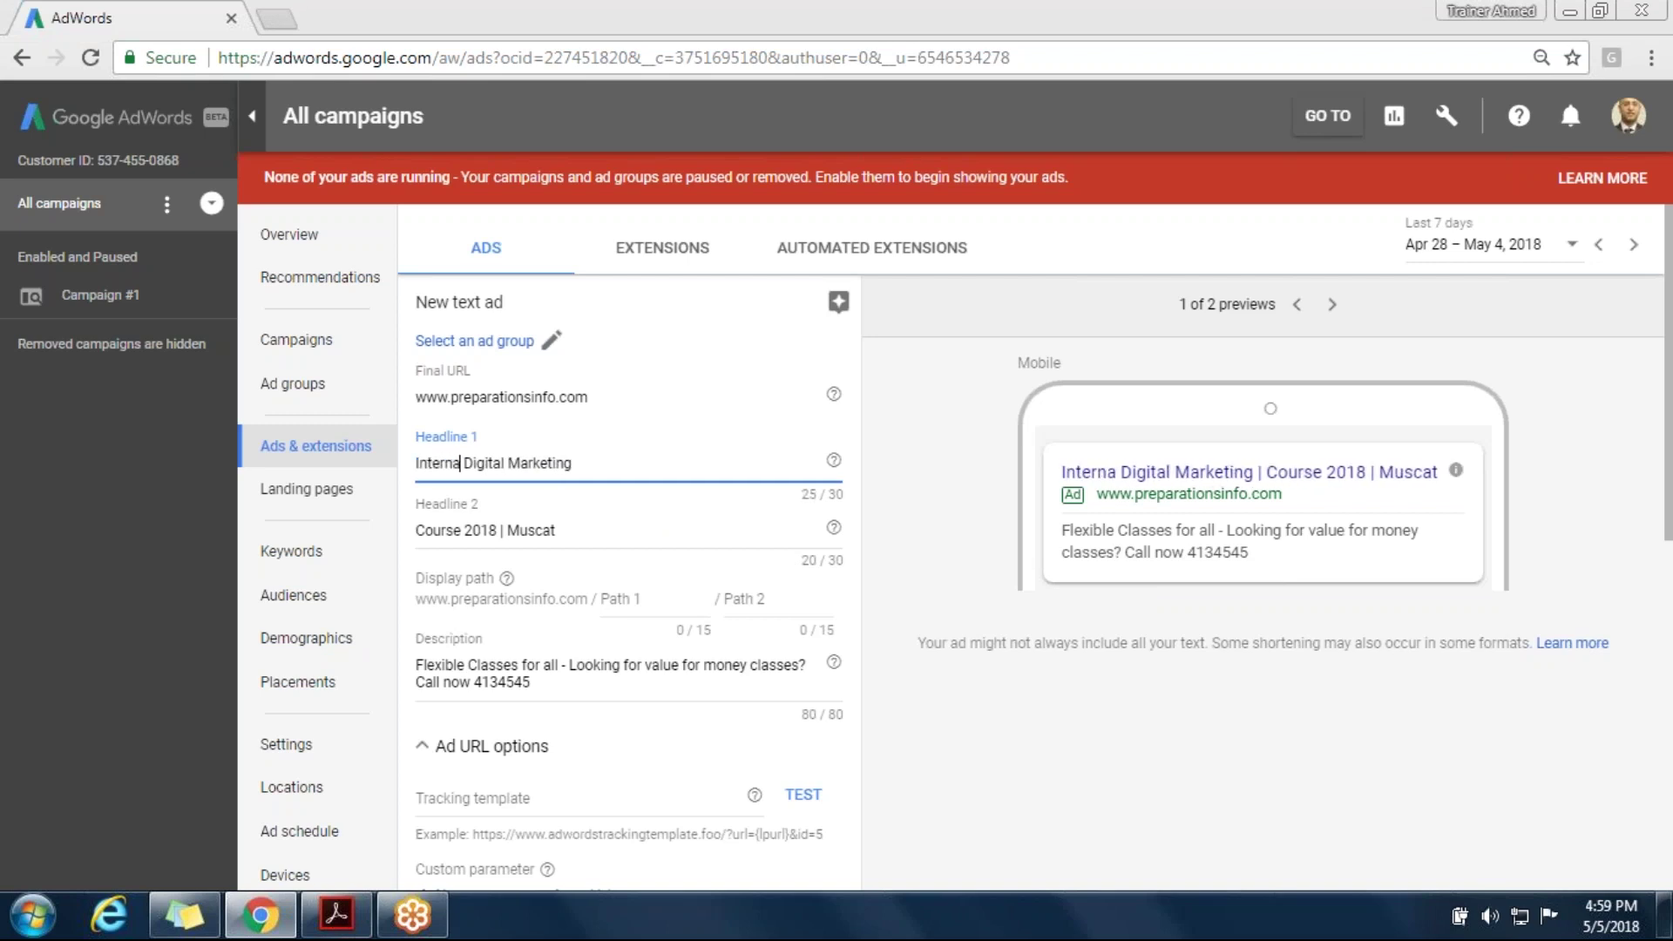
pyautogui.write('nal')
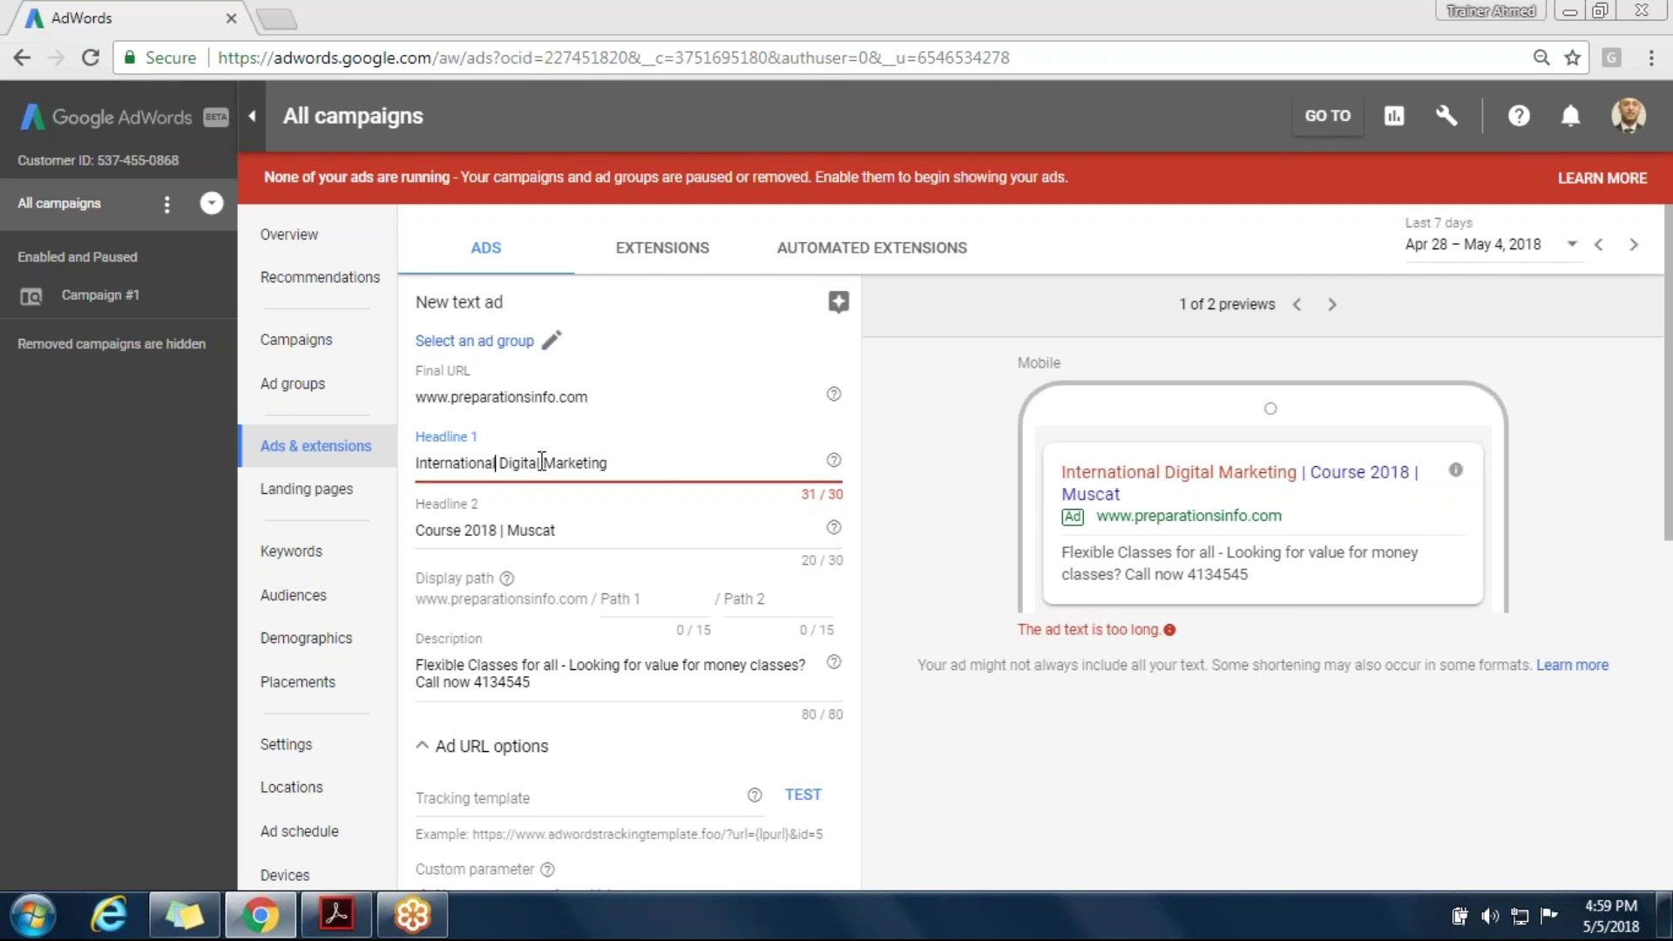
pyautogui.moveTo(541, 462); pyautogui.dragTo(504, 460)
pyautogui.write('Online')
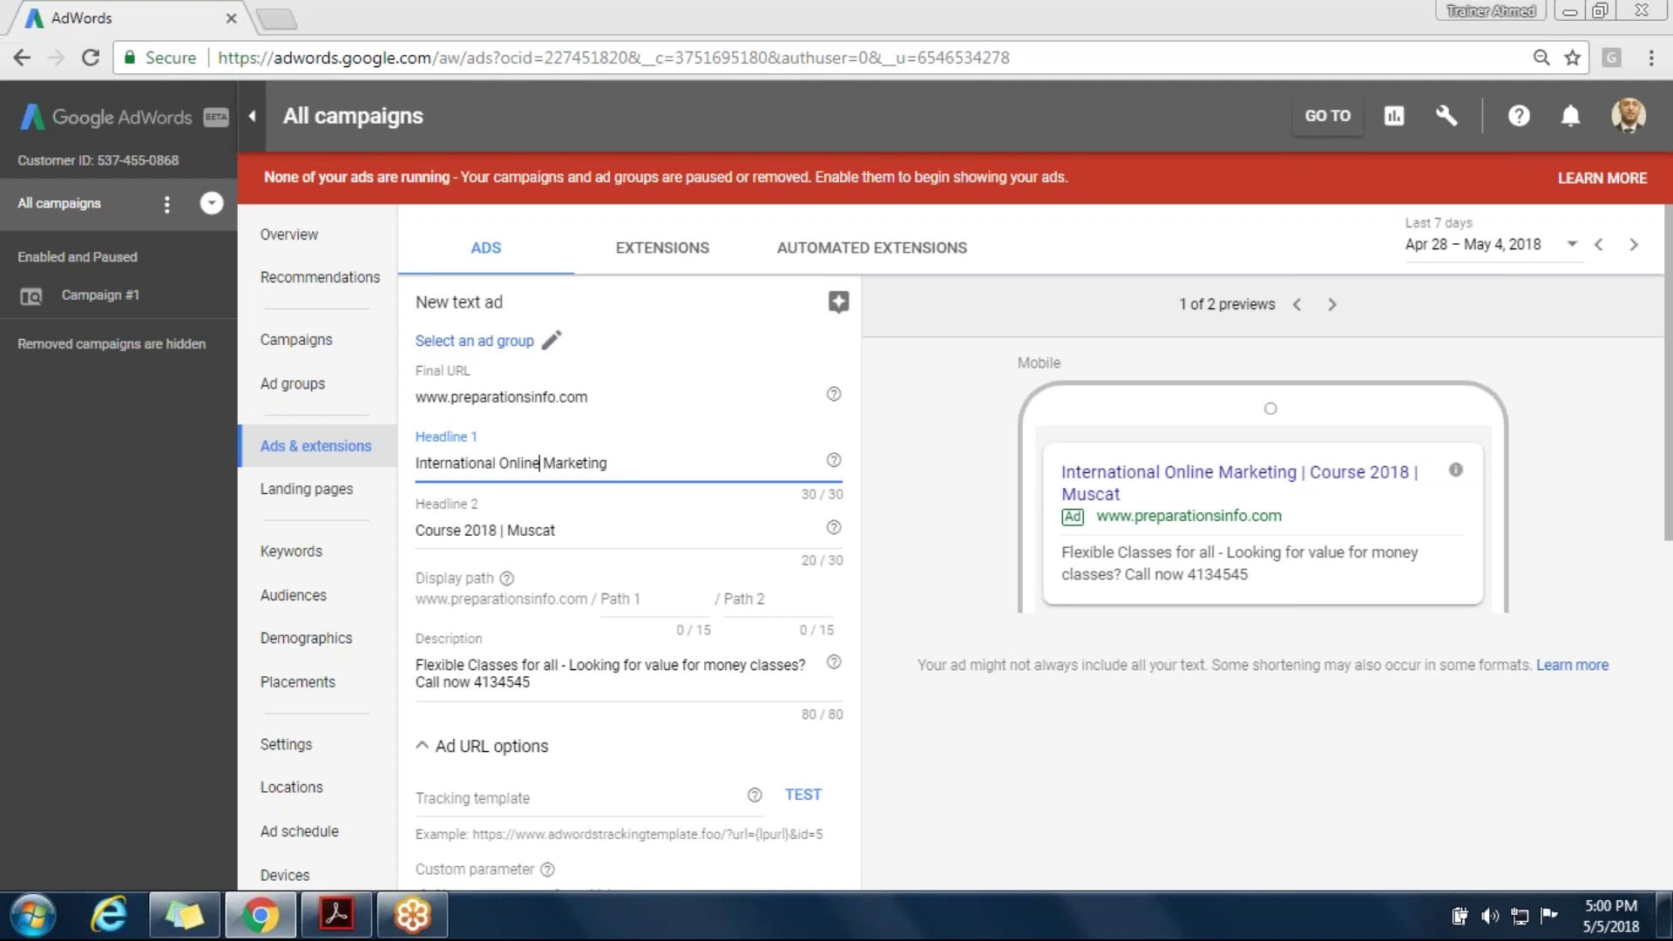
# Remove the vertical bar from Headline 2 so that it reads "Course 2018 Muscat"
pyautogui.click(510, 532)
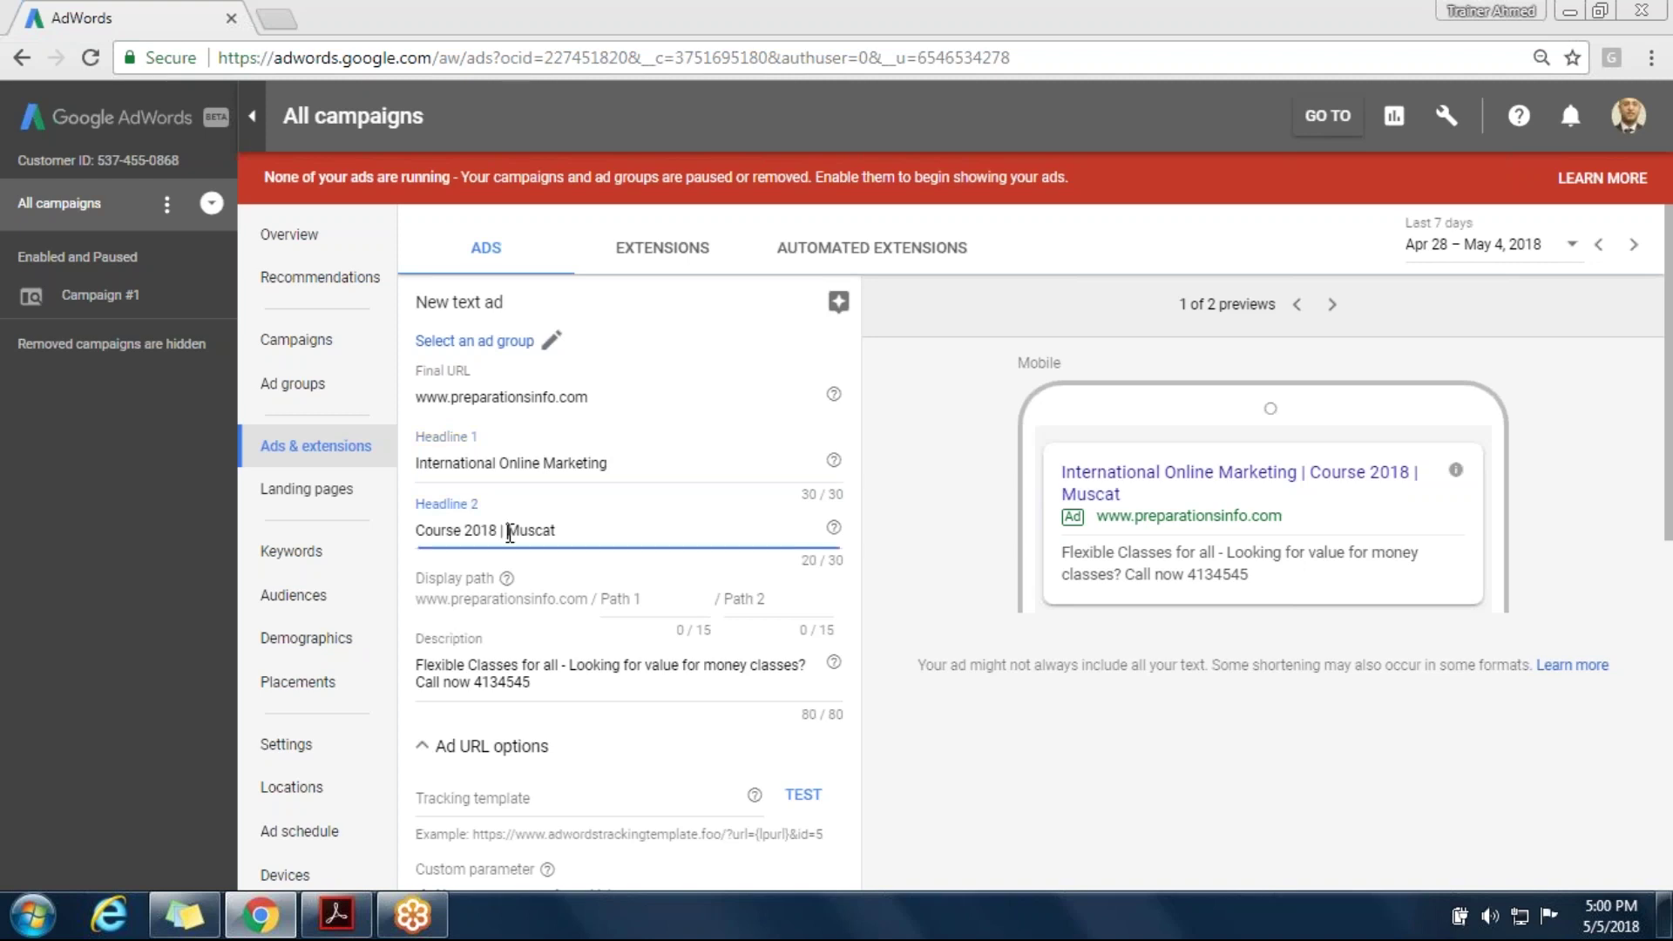
pyautogui.press('BackSpace')
pyautogui.press('BackSpace')
pyautogui.click(572, 524)
# Reword Headline 2 as "New Course in Muscat 2018"
pyautogui.moveTo(463, 532); pyautogui.dragTo(411, 536)
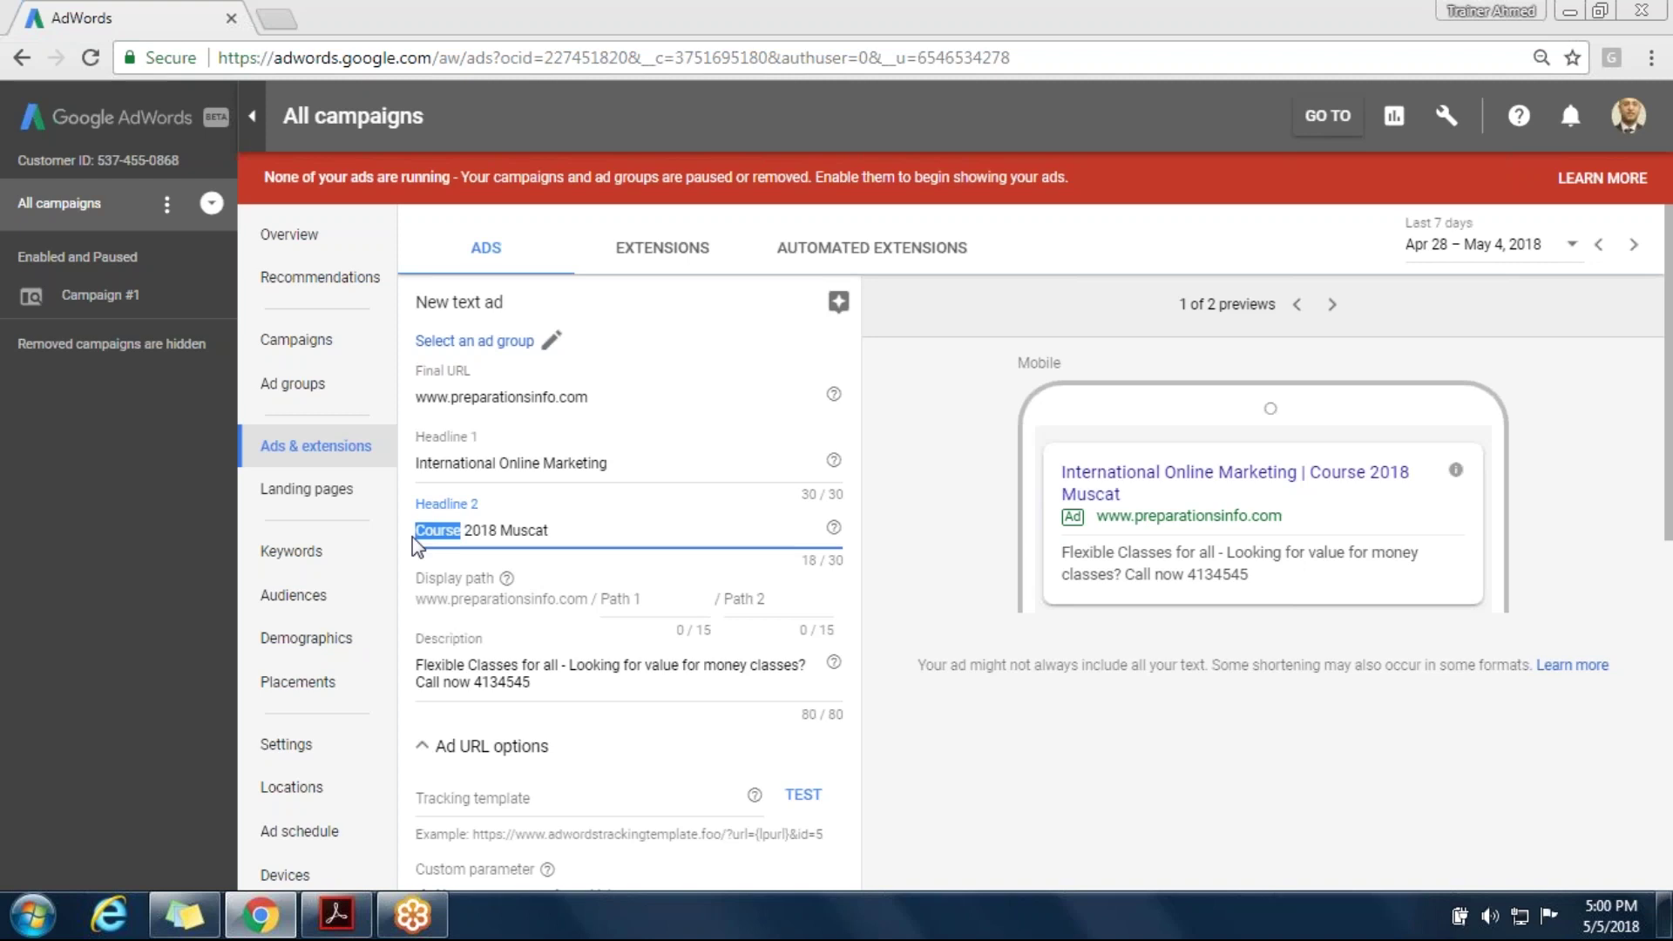
pyautogui.press('BackSpace')
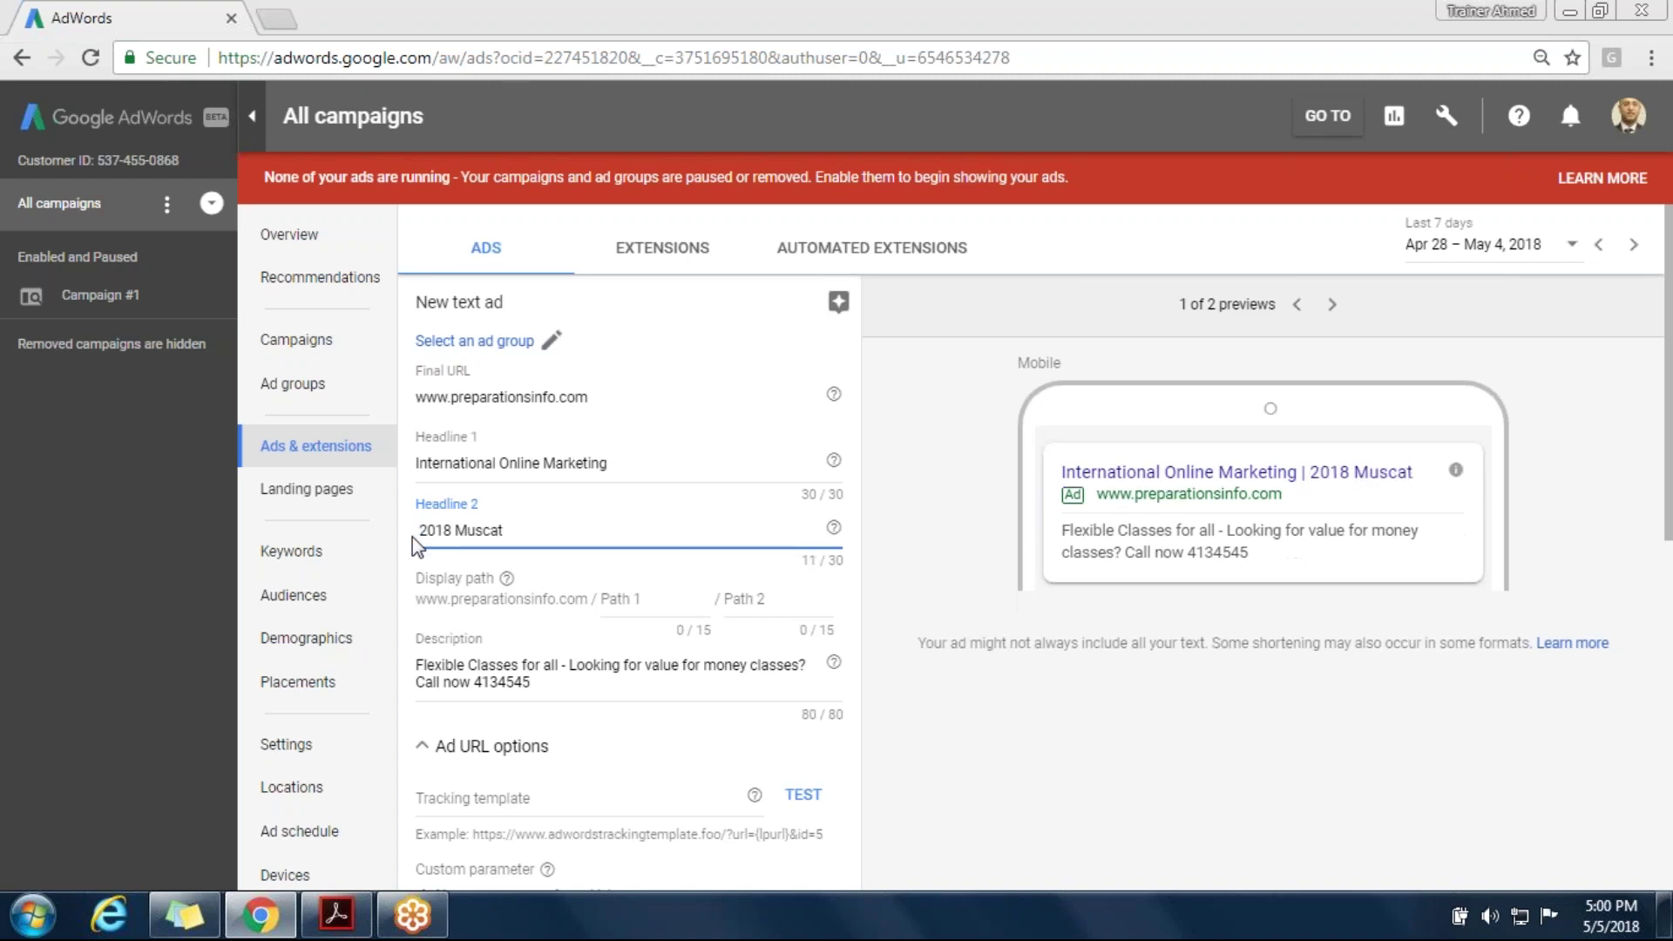
pyautogui.press('Delete')
pyautogui.write('New C')
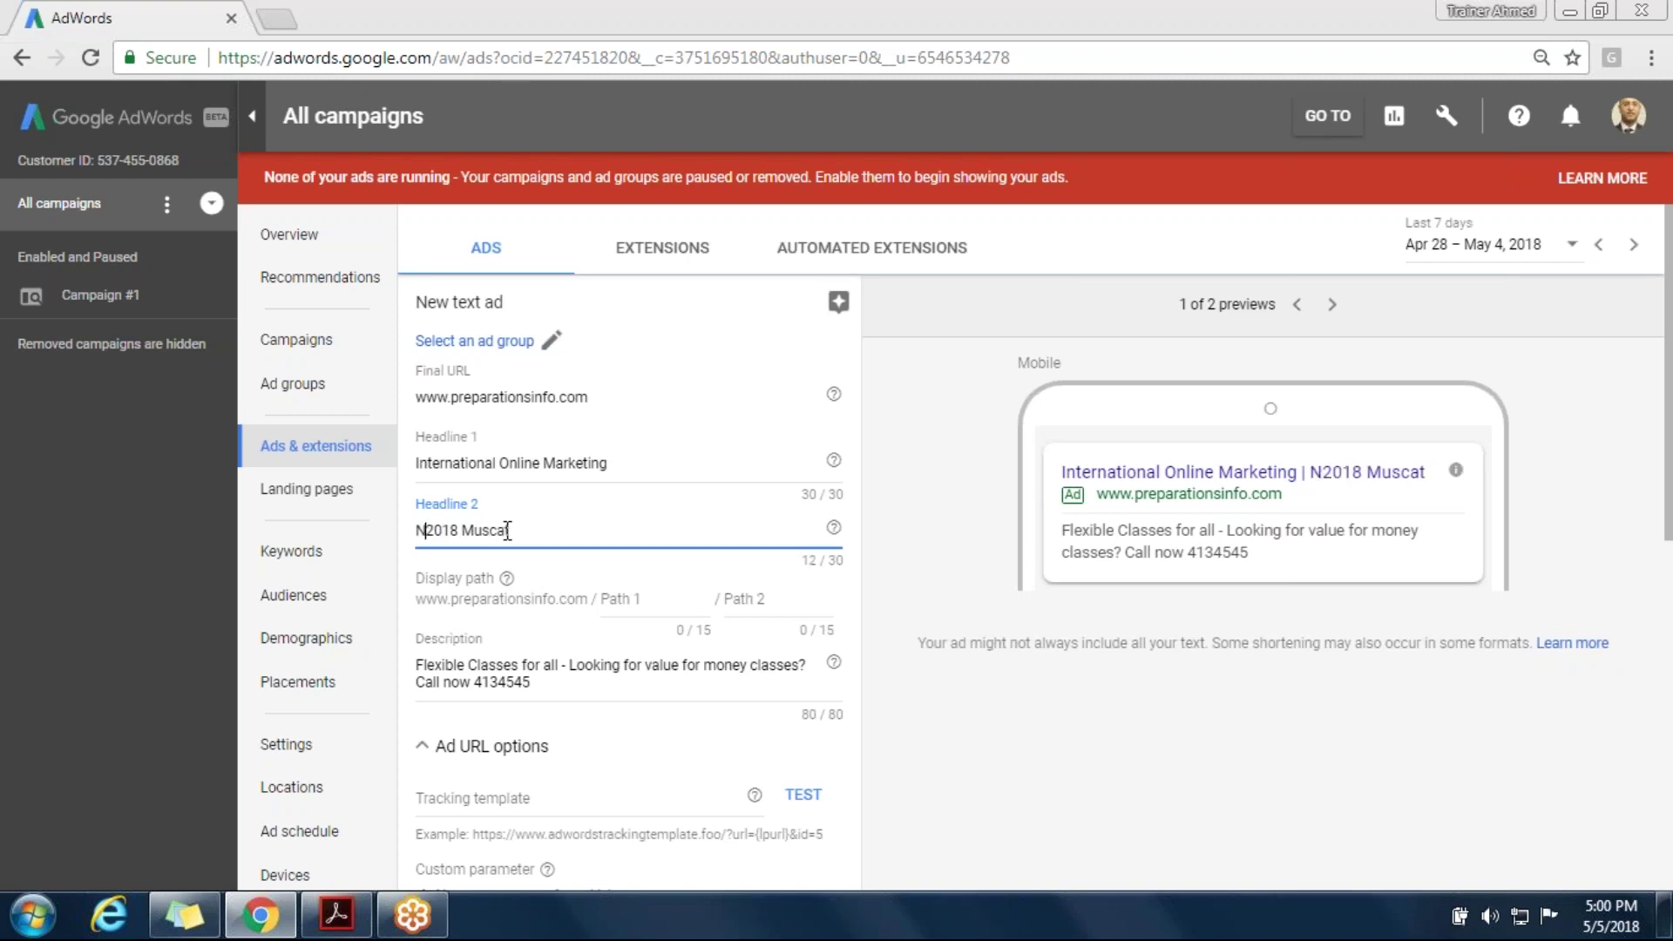
pyautogui.write('ourse')
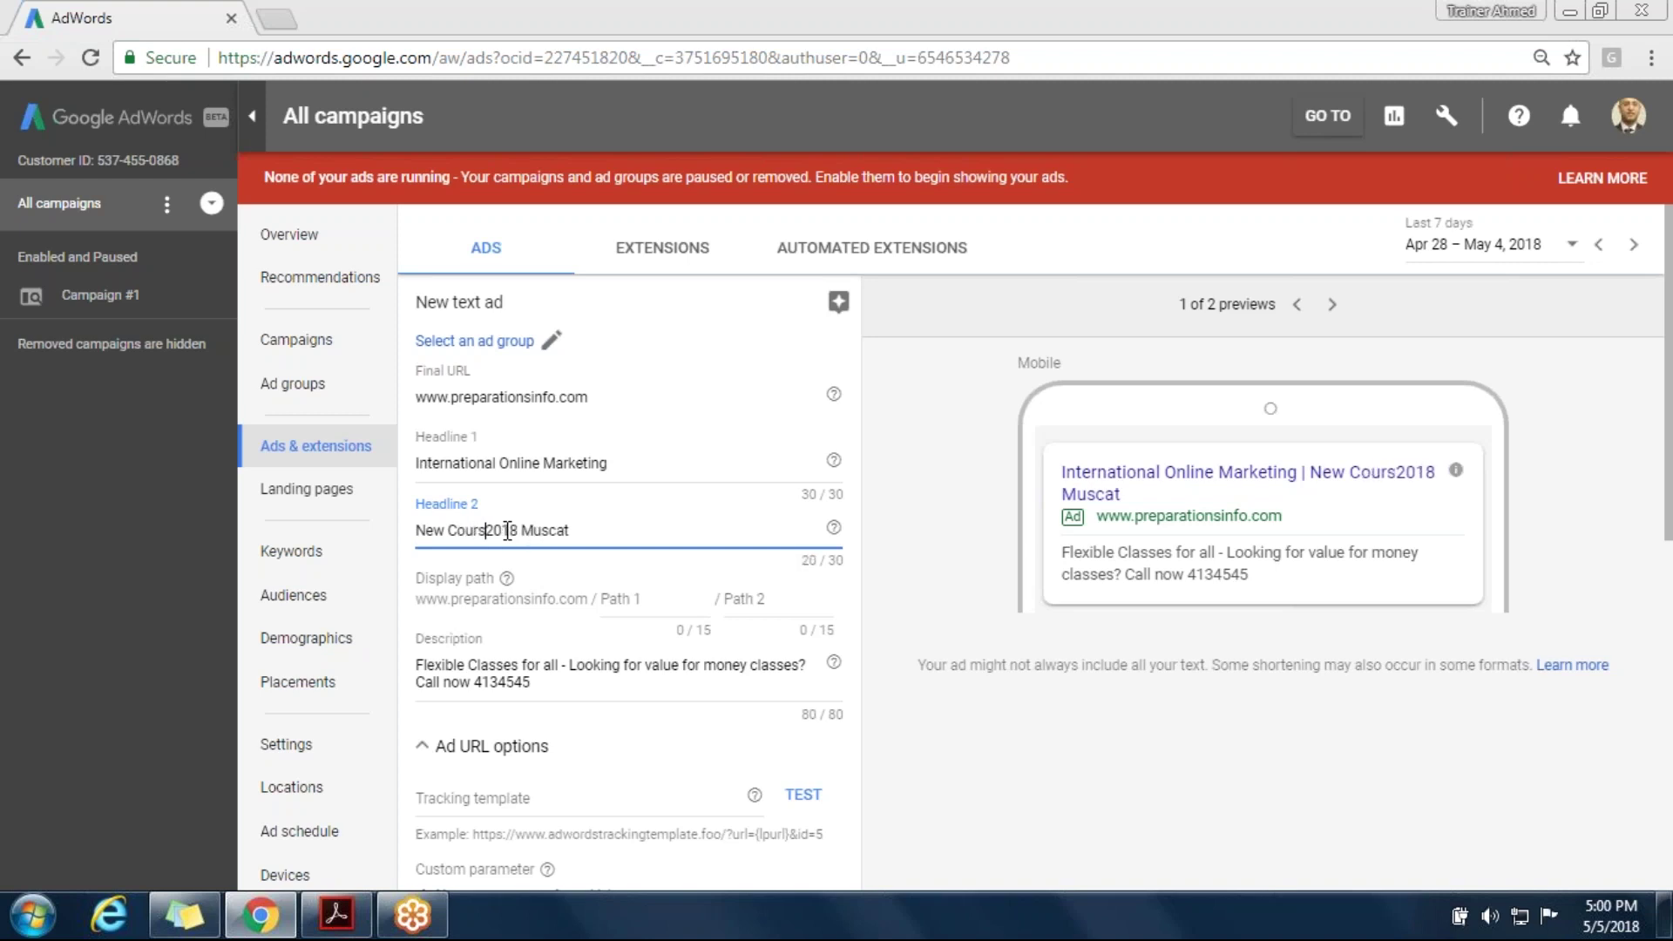
pyautogui.write(' in')
pyautogui.doubleClick(547, 531)
pyautogui.press('BackSpace')
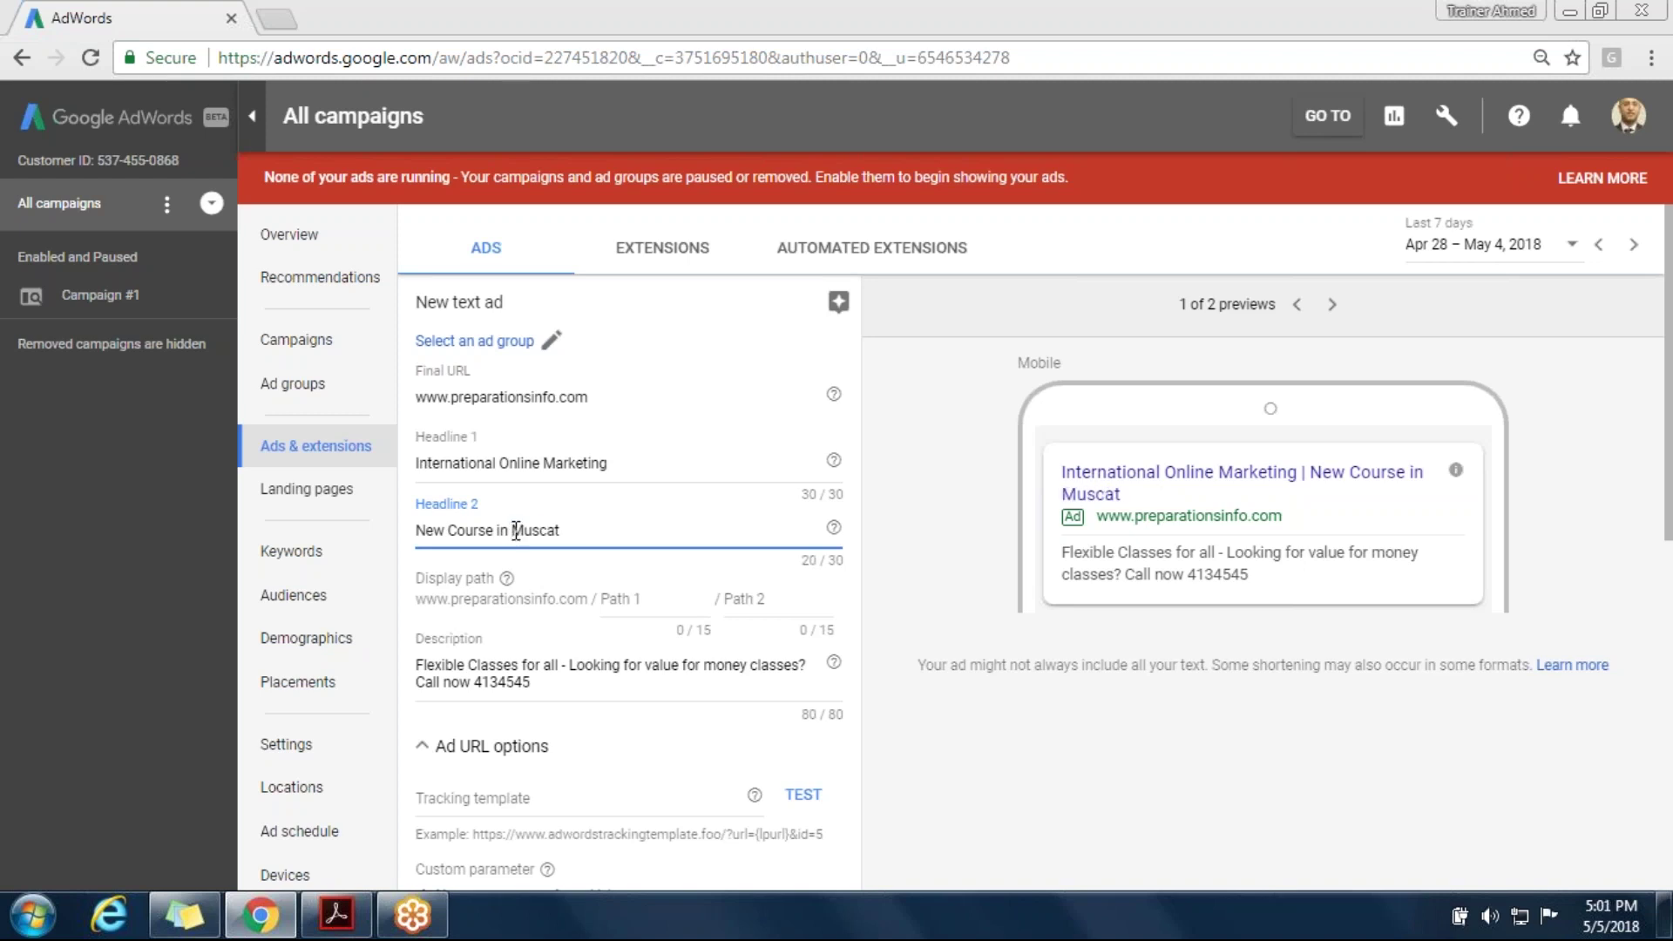
pyautogui.click(560, 530)
pyautogui.write('2018')
# Put "Digital" back in Headline 1, copy and remove "International", and complete the headline as "Digital Marketing Course 20118"
pyautogui.moveTo(539, 468); pyautogui.dragTo(504, 457)
pyautogui.write('Digital')
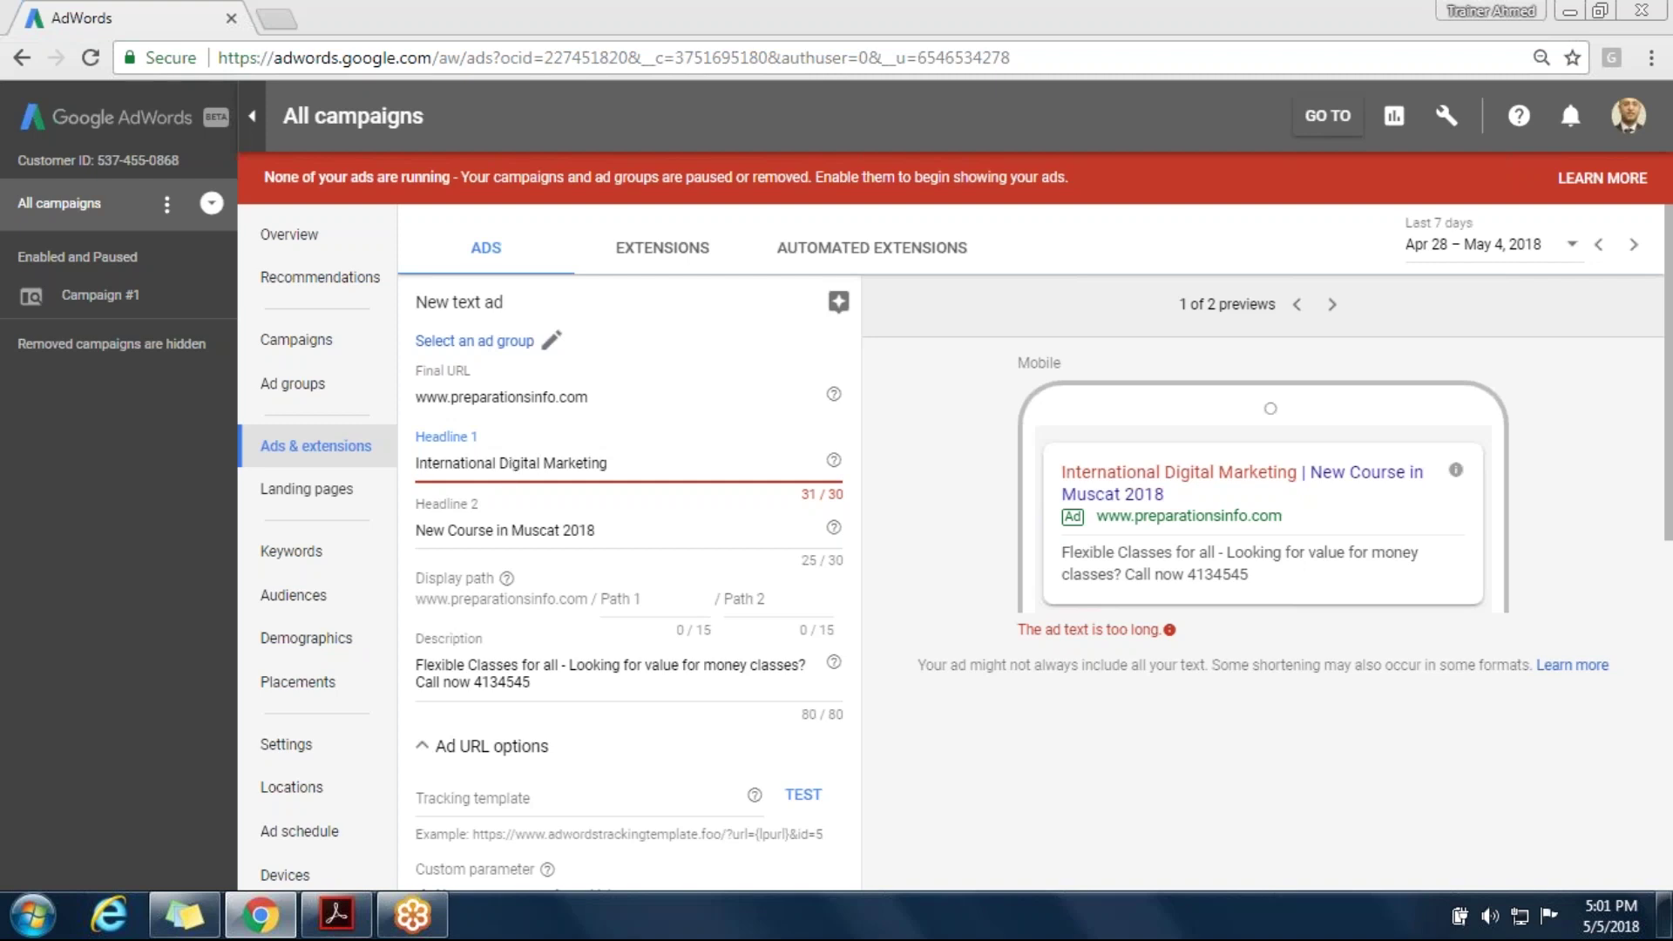
pyautogui.moveTo(500, 463); pyautogui.dragTo(401, 474)
pyautogui.hotkey('ctrl', 'c')
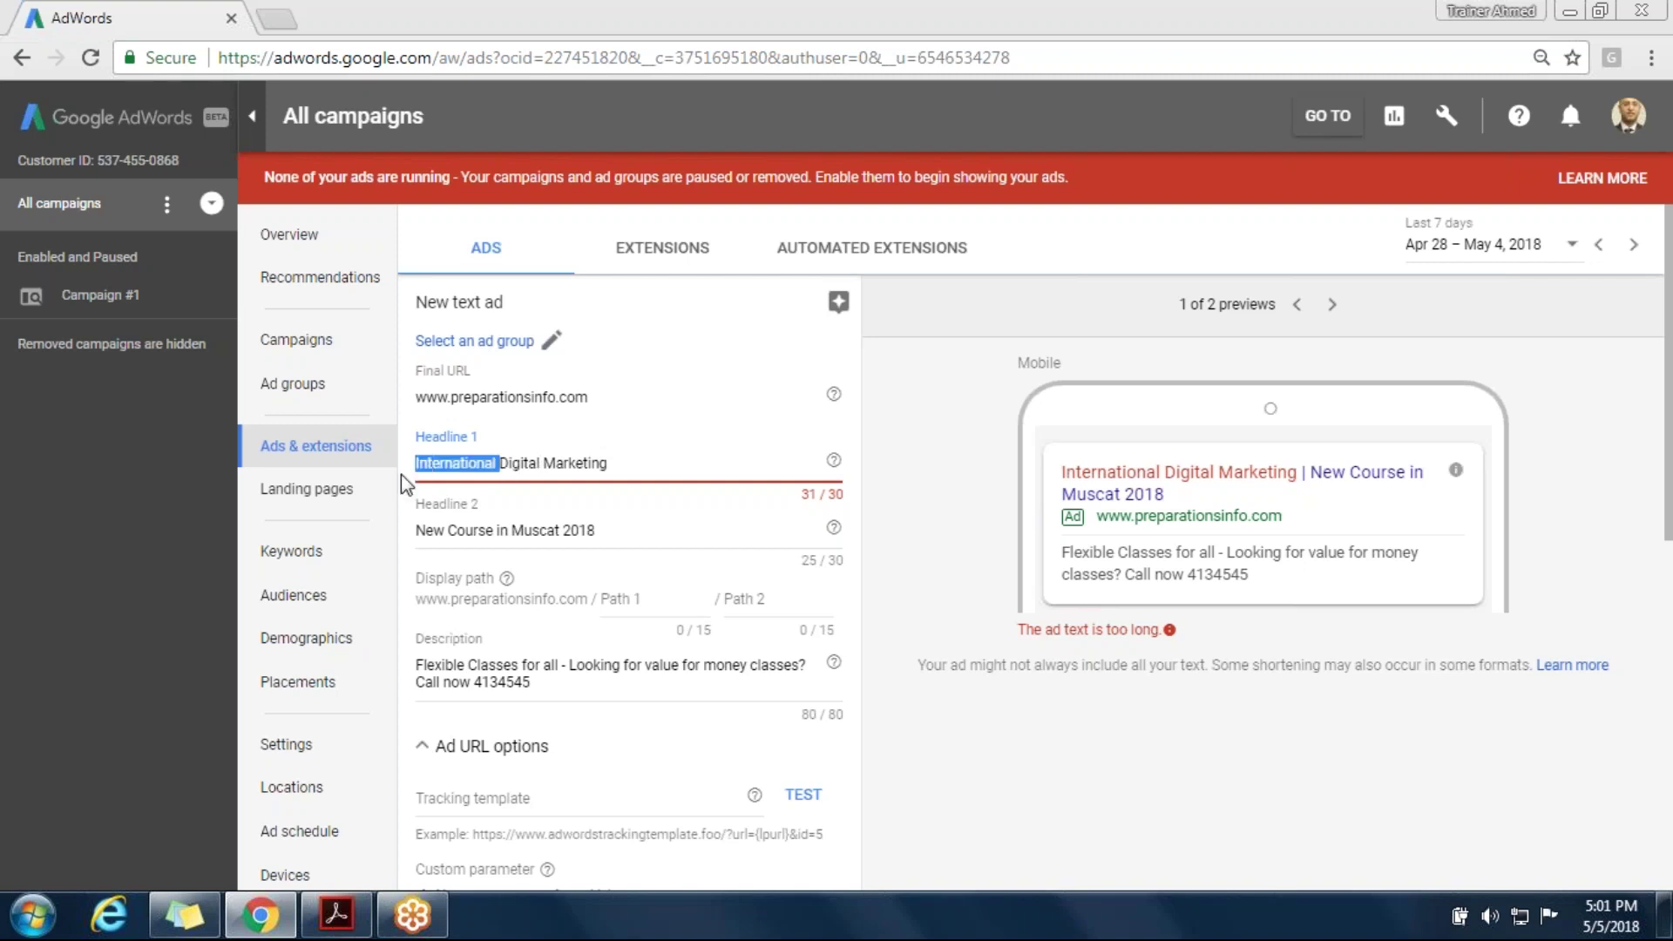
pyautogui.press('BackSpace')
pyautogui.click(559, 465)
pyautogui.write('Course')
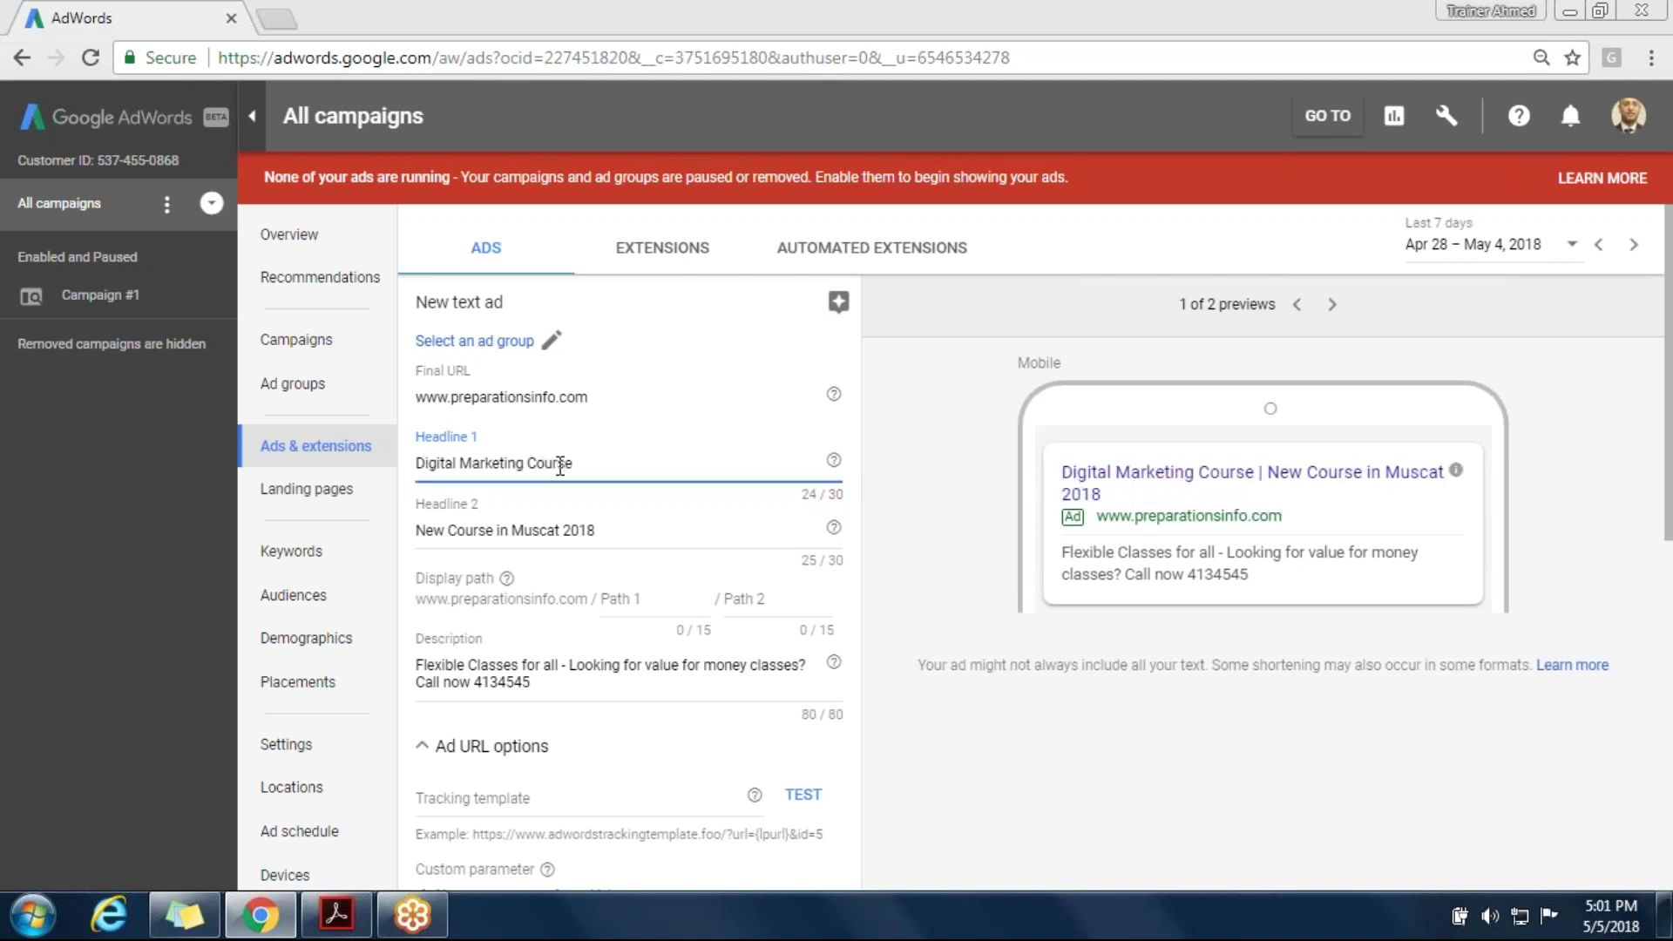
pyautogui.write(' 20118')
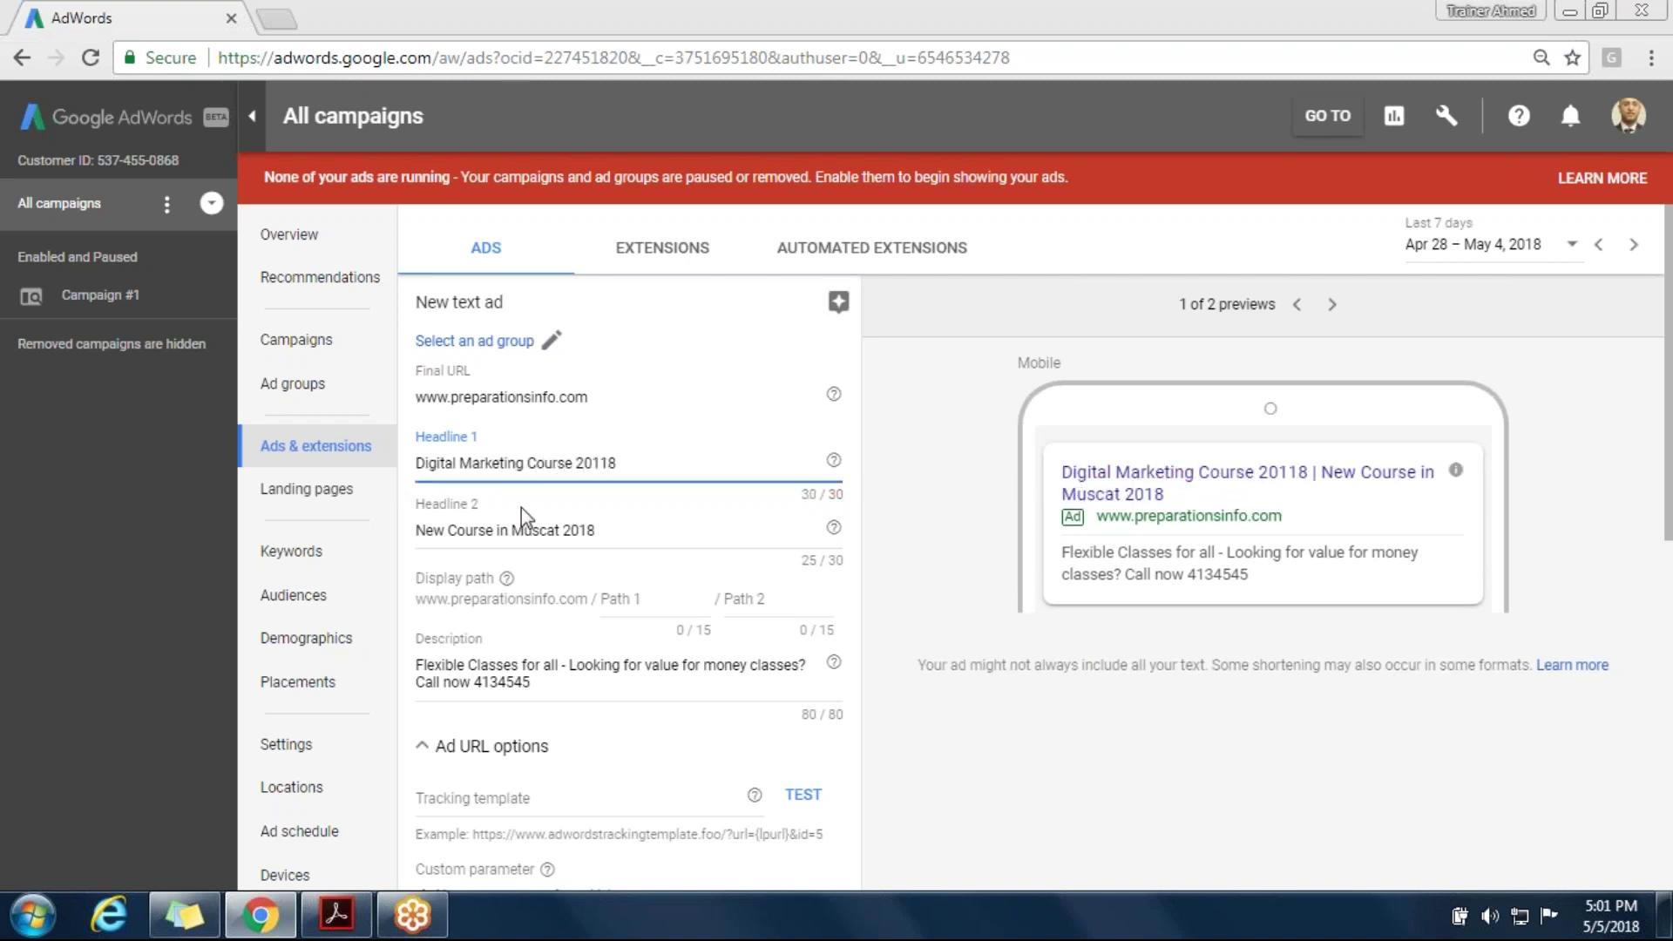
# Replace all of Headline 2 with the copied "International" followed by "Standard now in Muscat"
pyautogui.click(534, 528)
pyautogui.hotkey('ctrl', 'a')
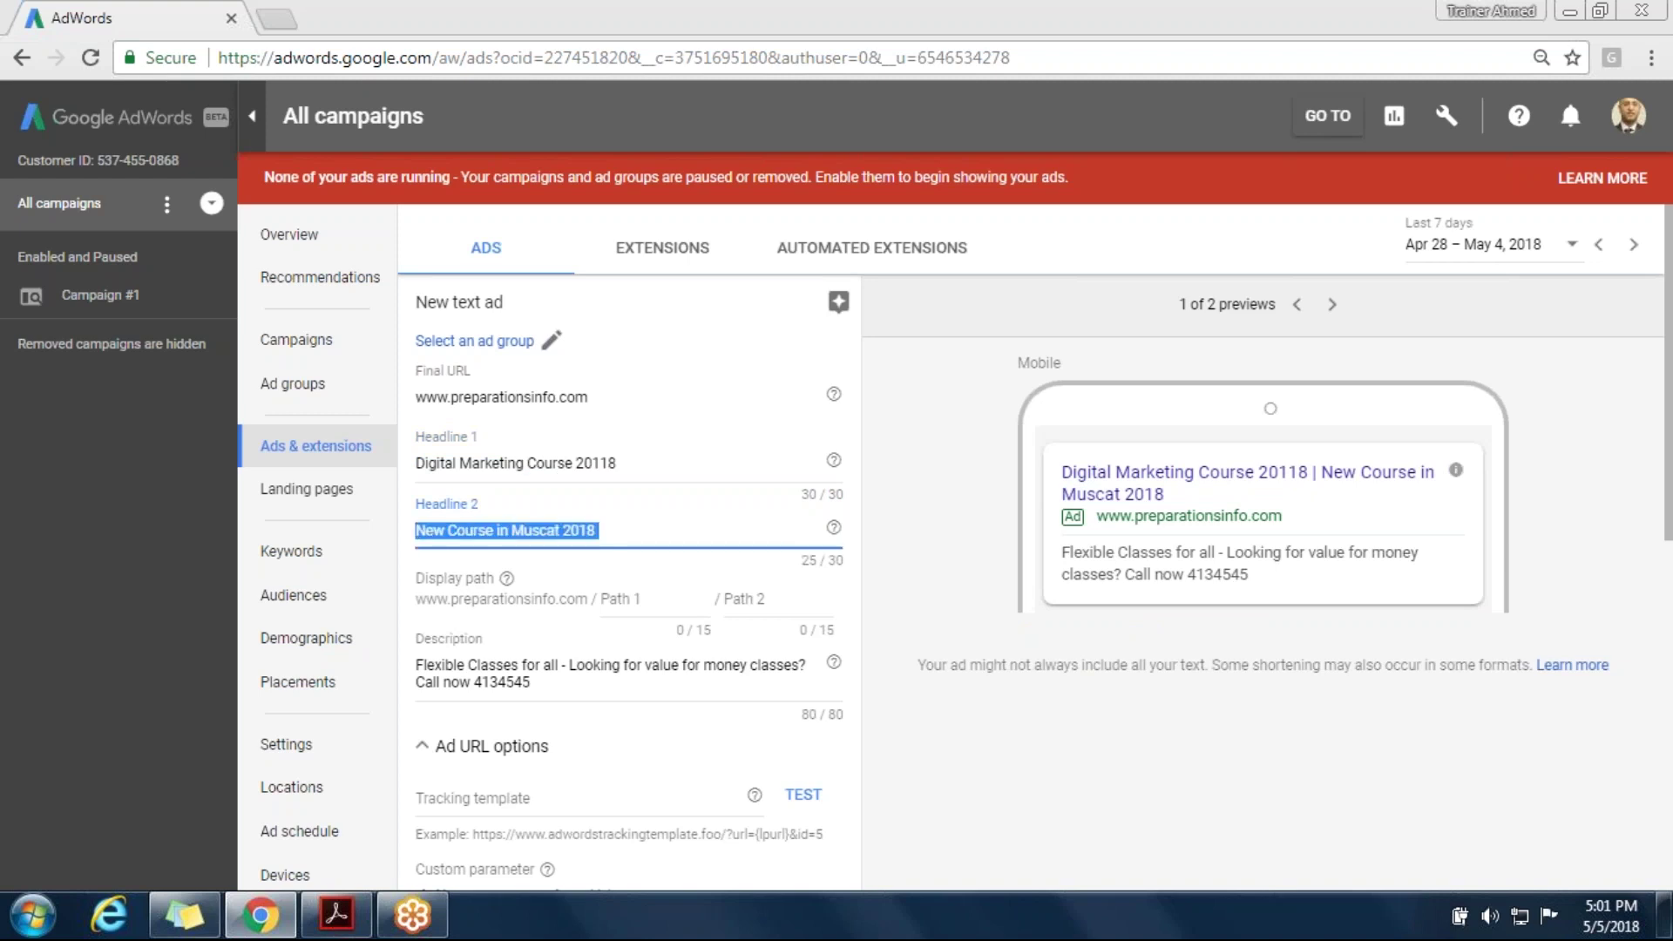
pyautogui.hotkey('ctrl', 'v')
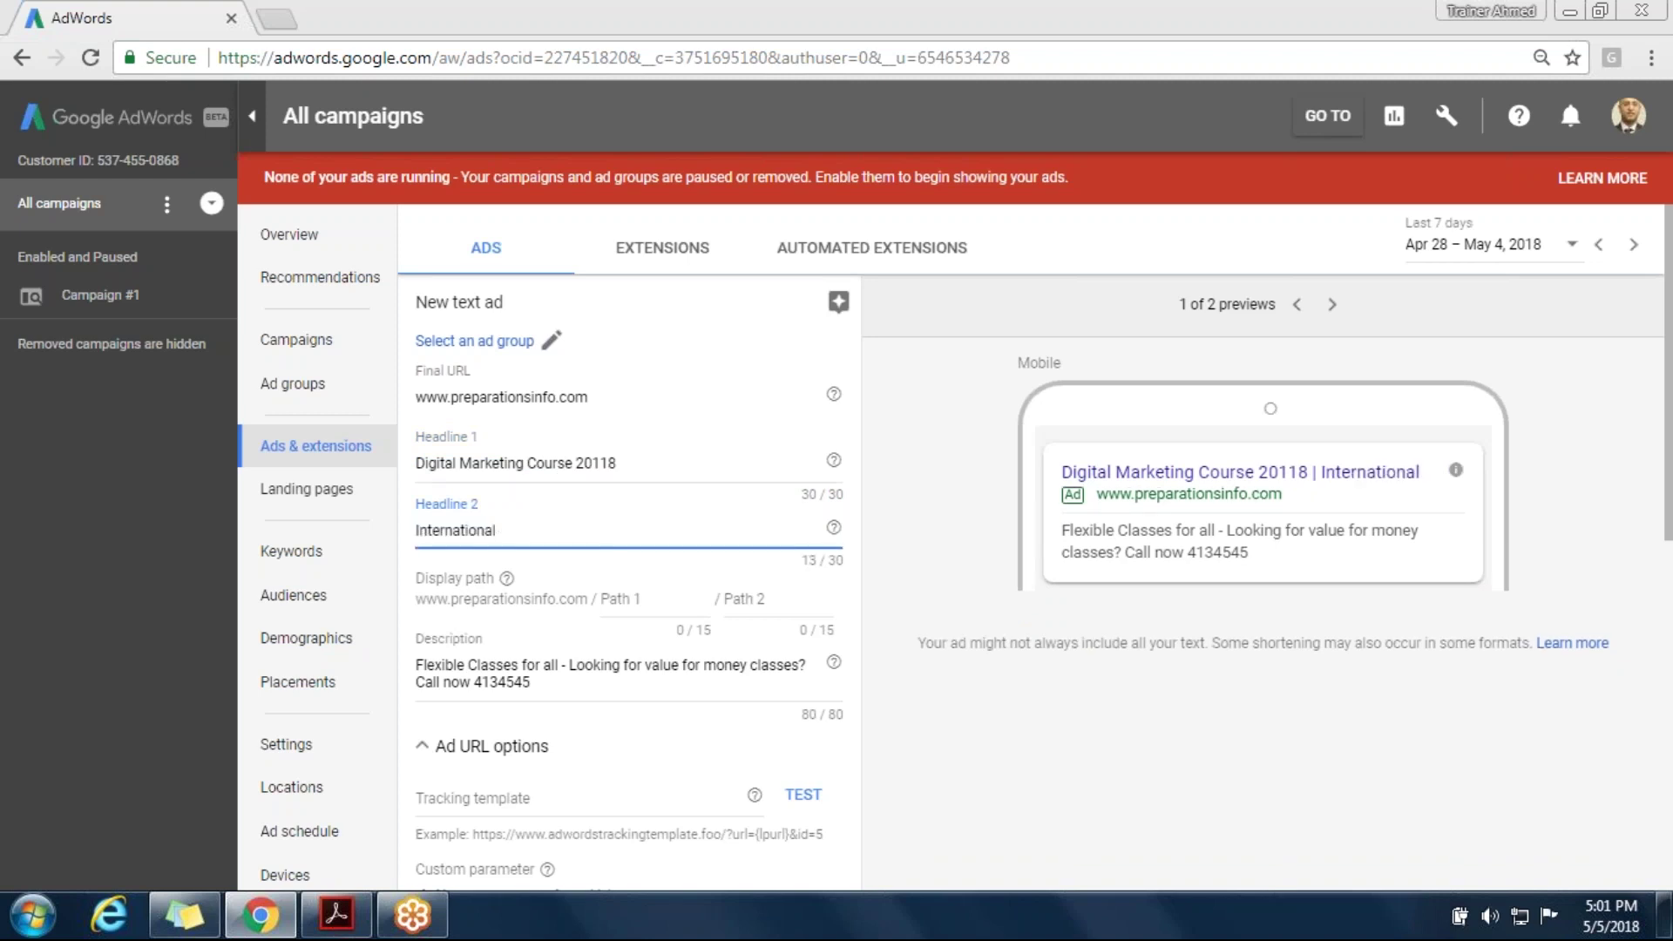
pyautogui.write('Standard no')
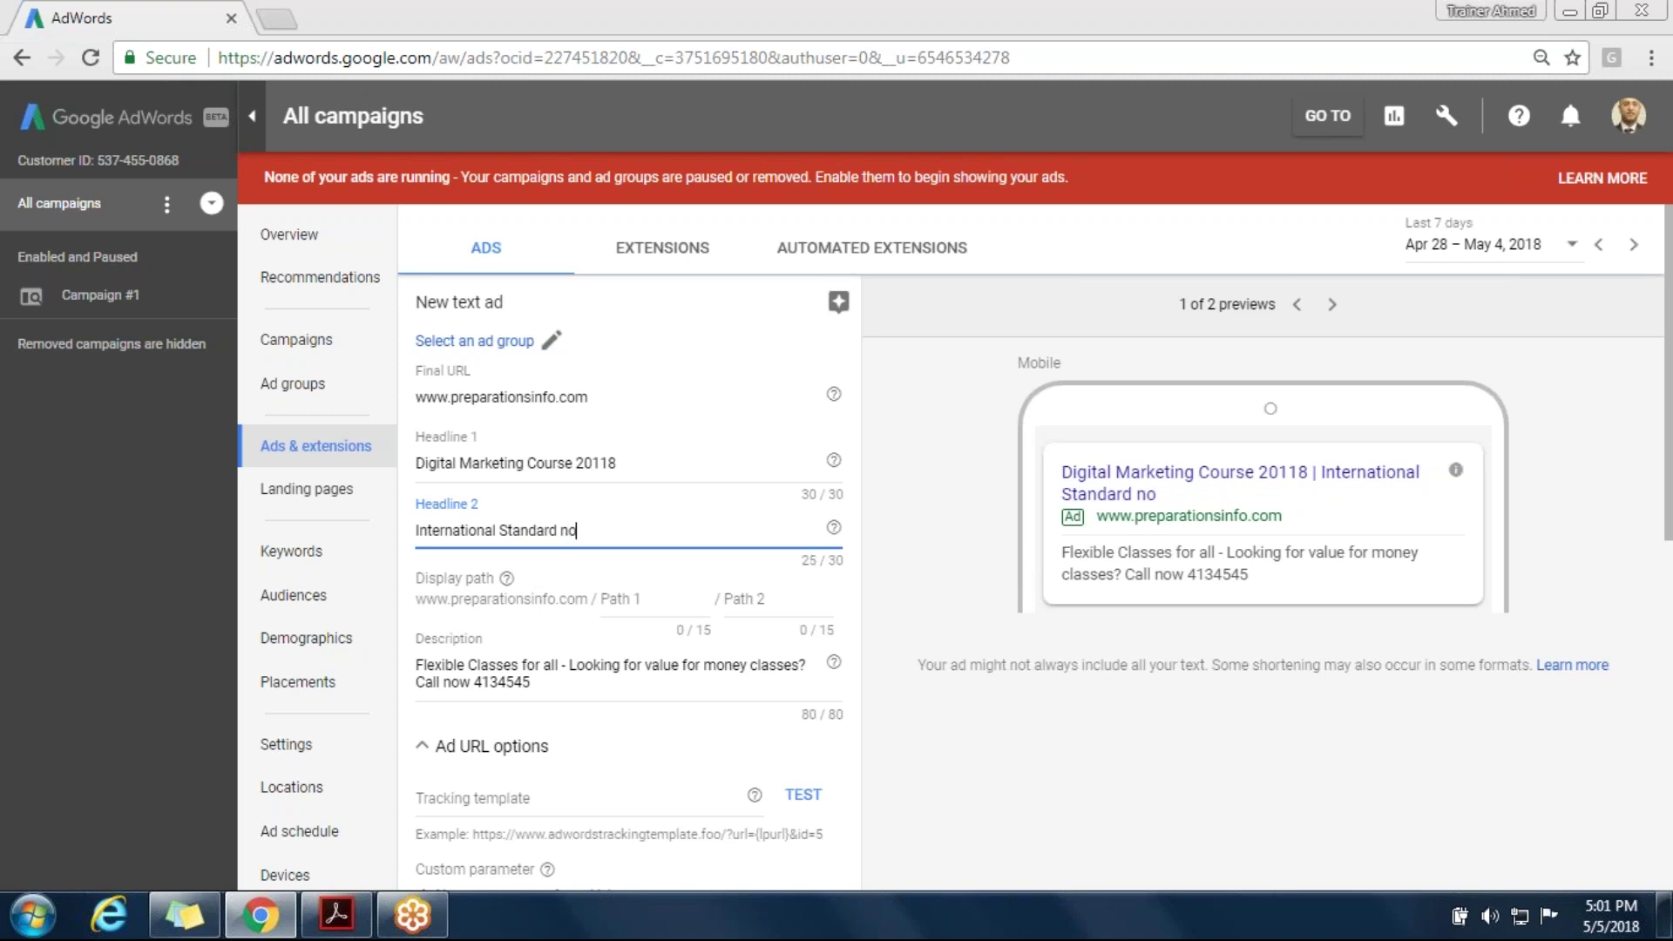
pyautogui.write('w in Muscat')
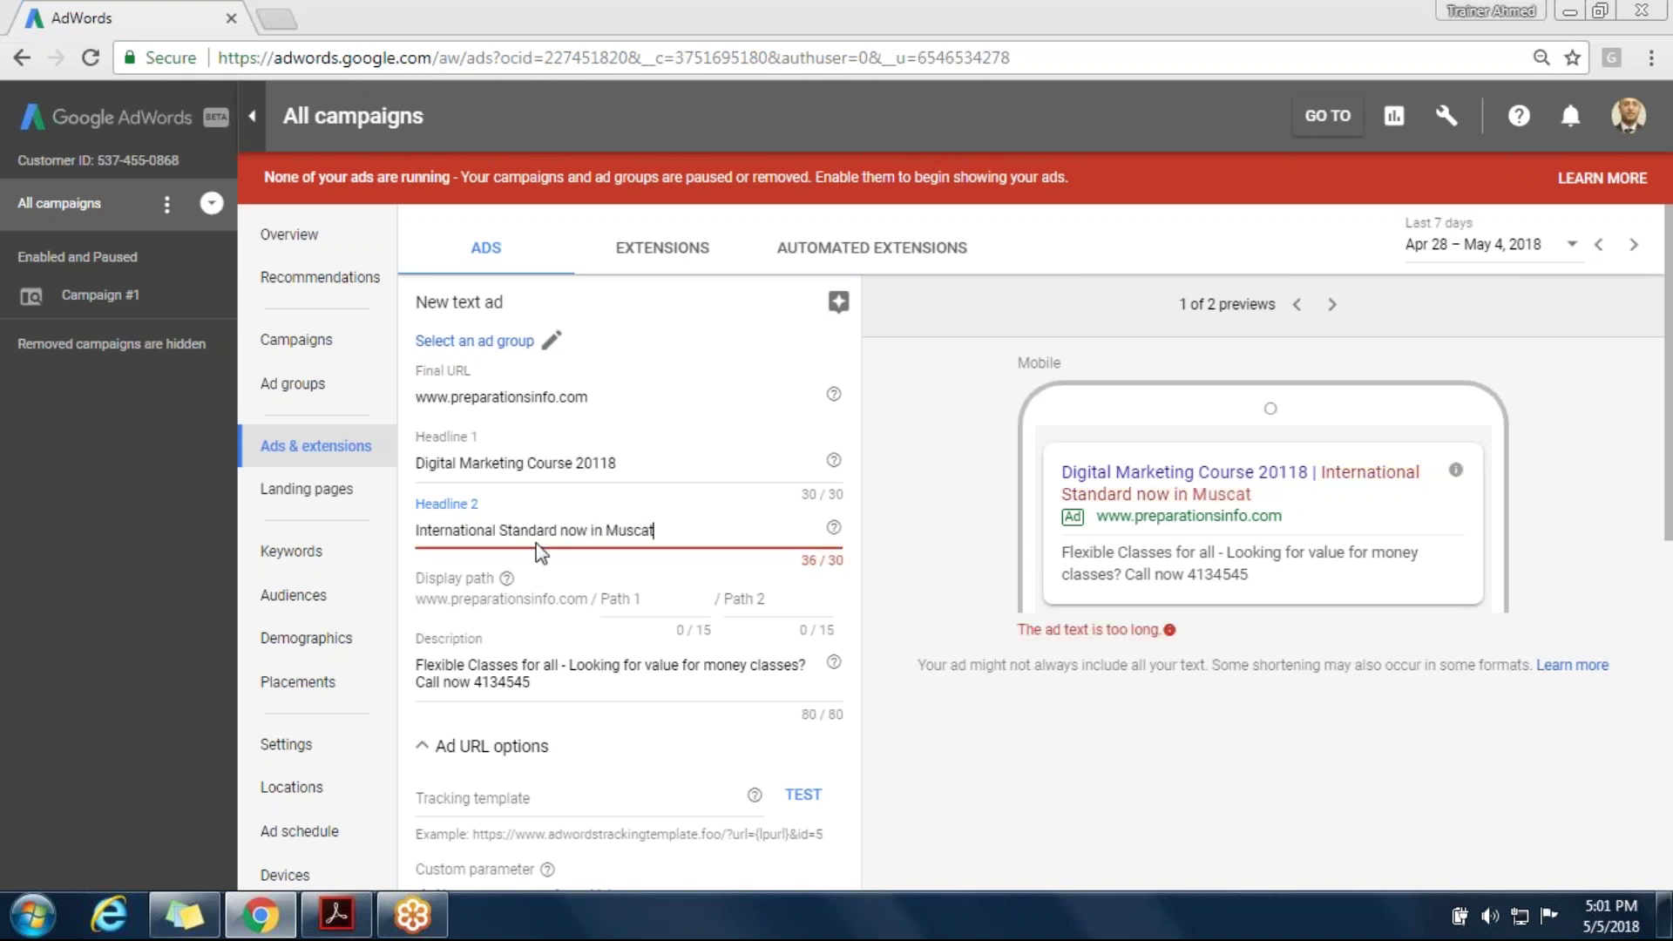
# Replace "Standard now" in Headline 2 with "Certification", making "International Certification in Muscat"
pyautogui.click(591, 528)
pyautogui.press('BackSpace')
pyautogui.press('BackSpace')
pyautogui.press('BackSpace')
pyautogui.press('BackSpace')
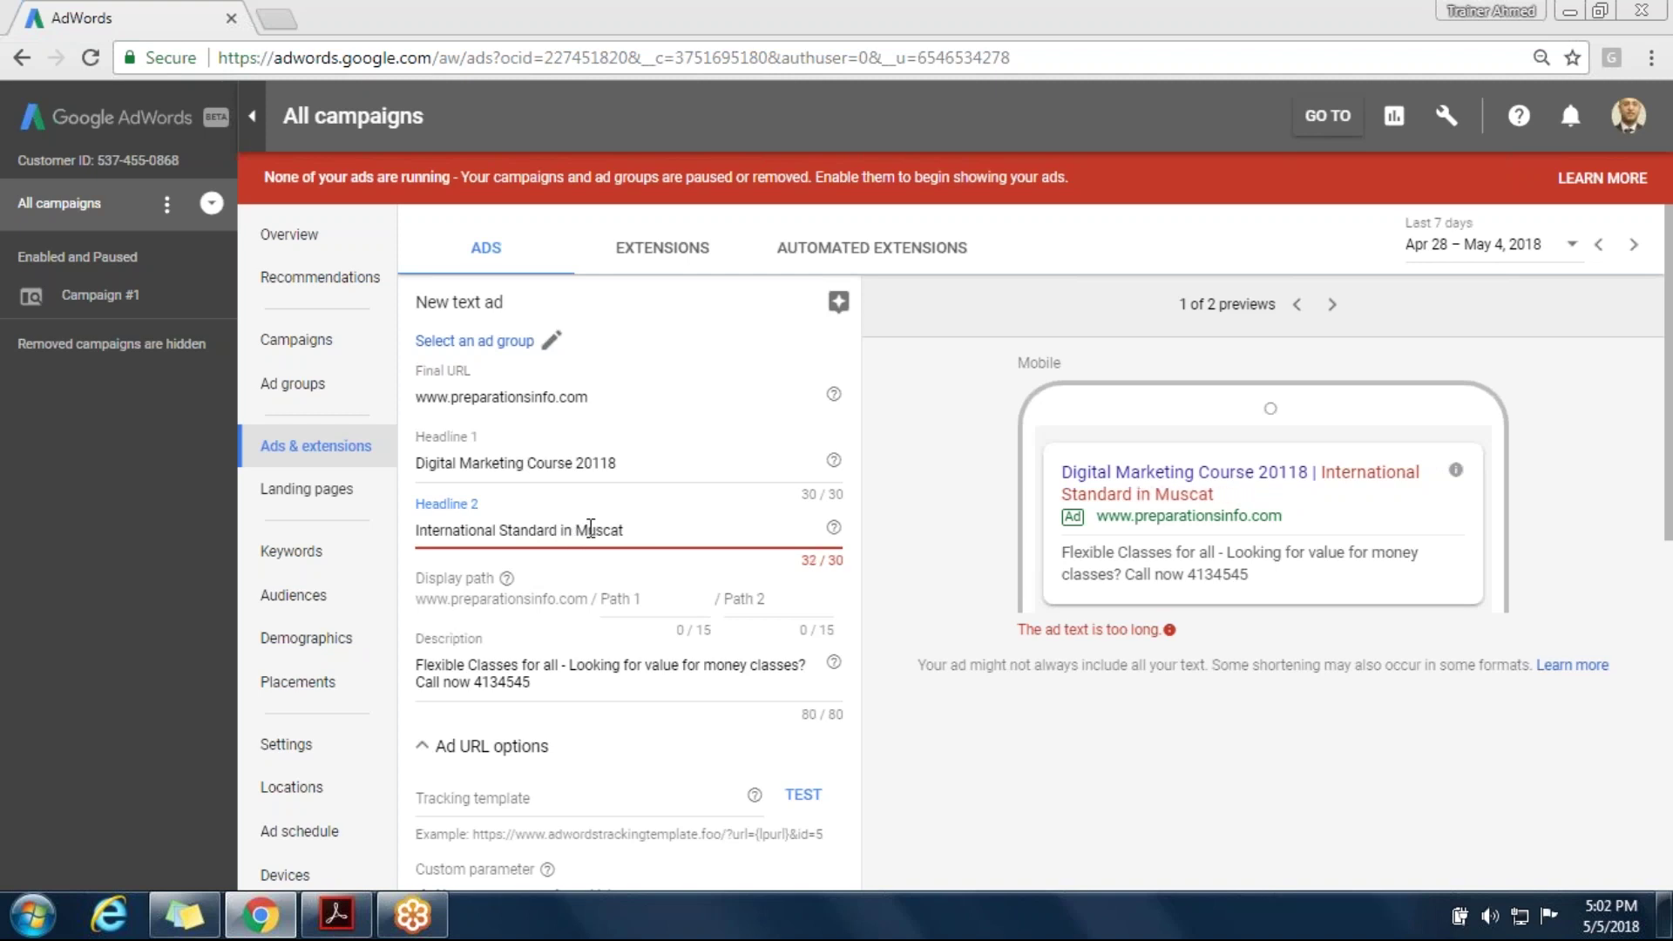
pyautogui.press('BackSpace')
pyautogui.press('BackSpace')
pyautogui.press('BackSpace')
pyautogui.press('BackSpace')
pyautogui.press('BackSpace')
pyautogui.press('BackSpace')
pyautogui.press('BackSpace')
pyautogui.press('BackSpace')
pyautogui.press('BackSpace')
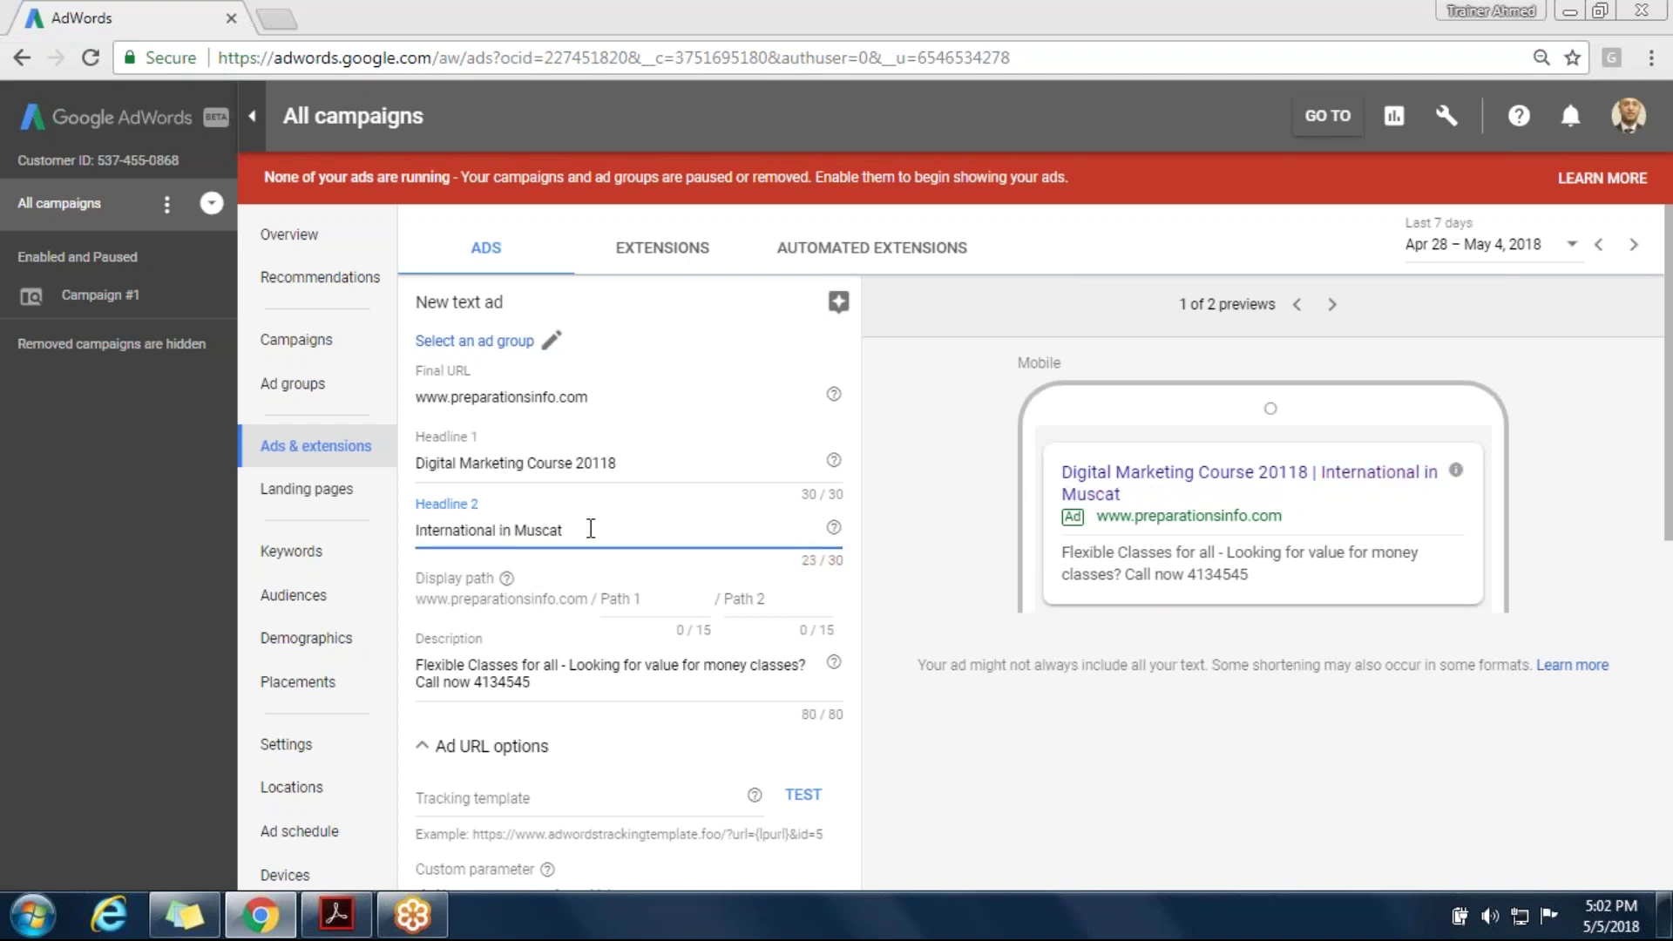
pyautogui.write('Certificat')
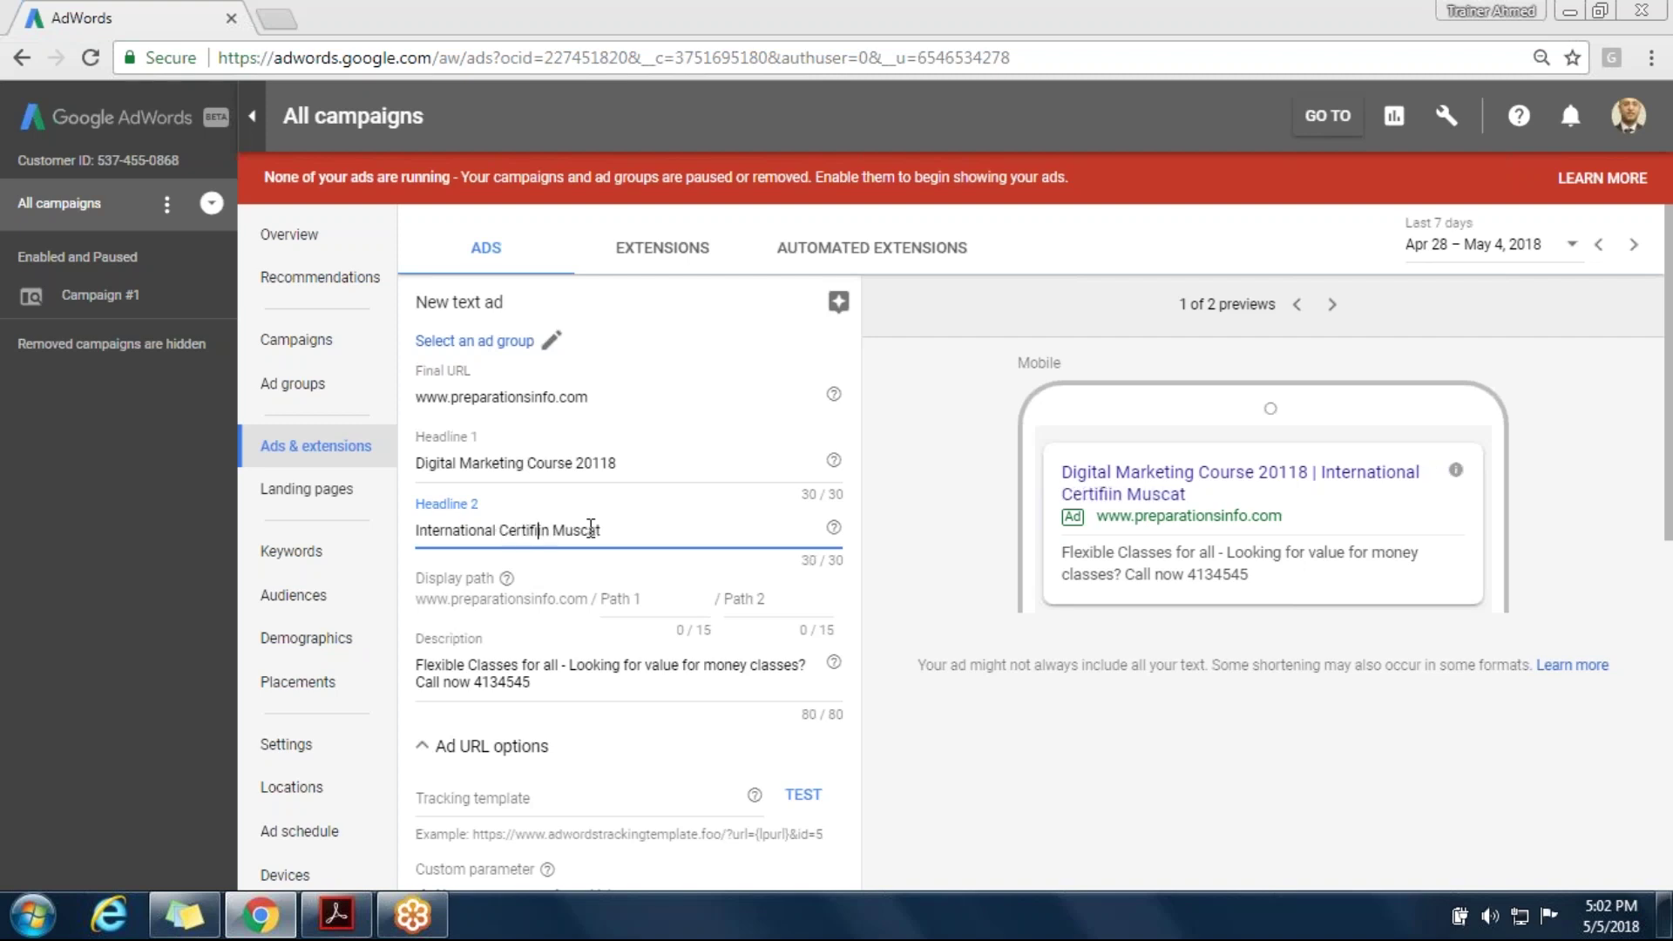
pyautogui.write('ion')
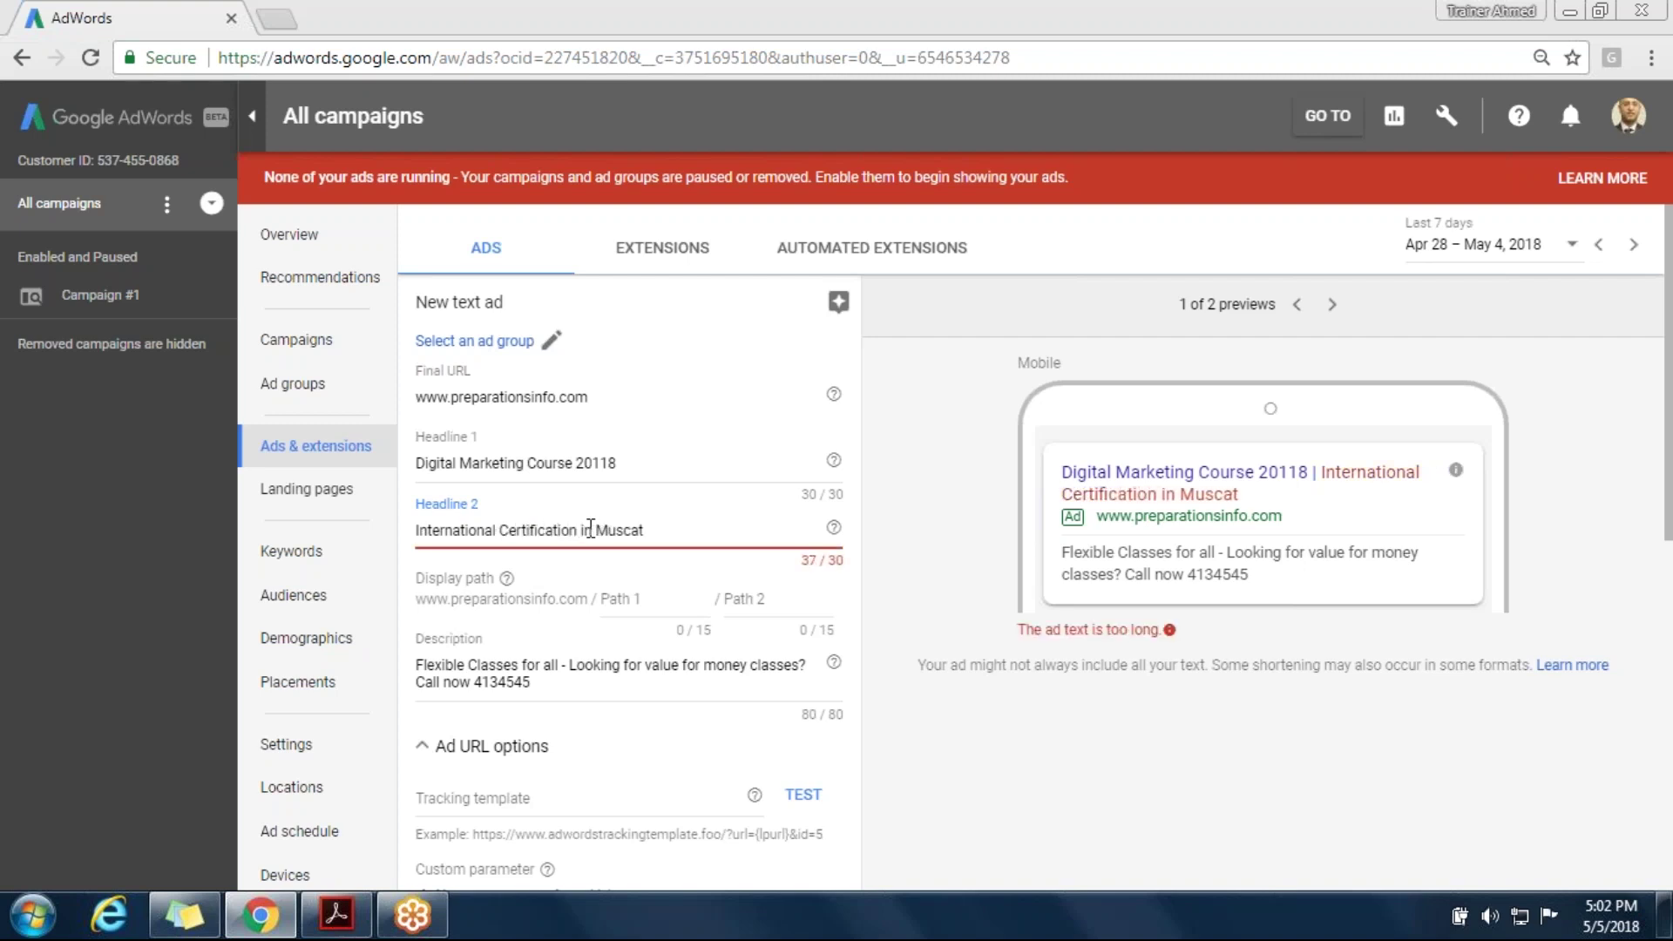
# Shorten Headline 2 to "International Certification Muscat" by removing the word "in"
pyautogui.click(591, 530)
pyautogui.press('Delete')
pyautogui.press('BackSpace')
pyautogui.moveTo(637, 530); pyautogui.dragTo(580, 527)
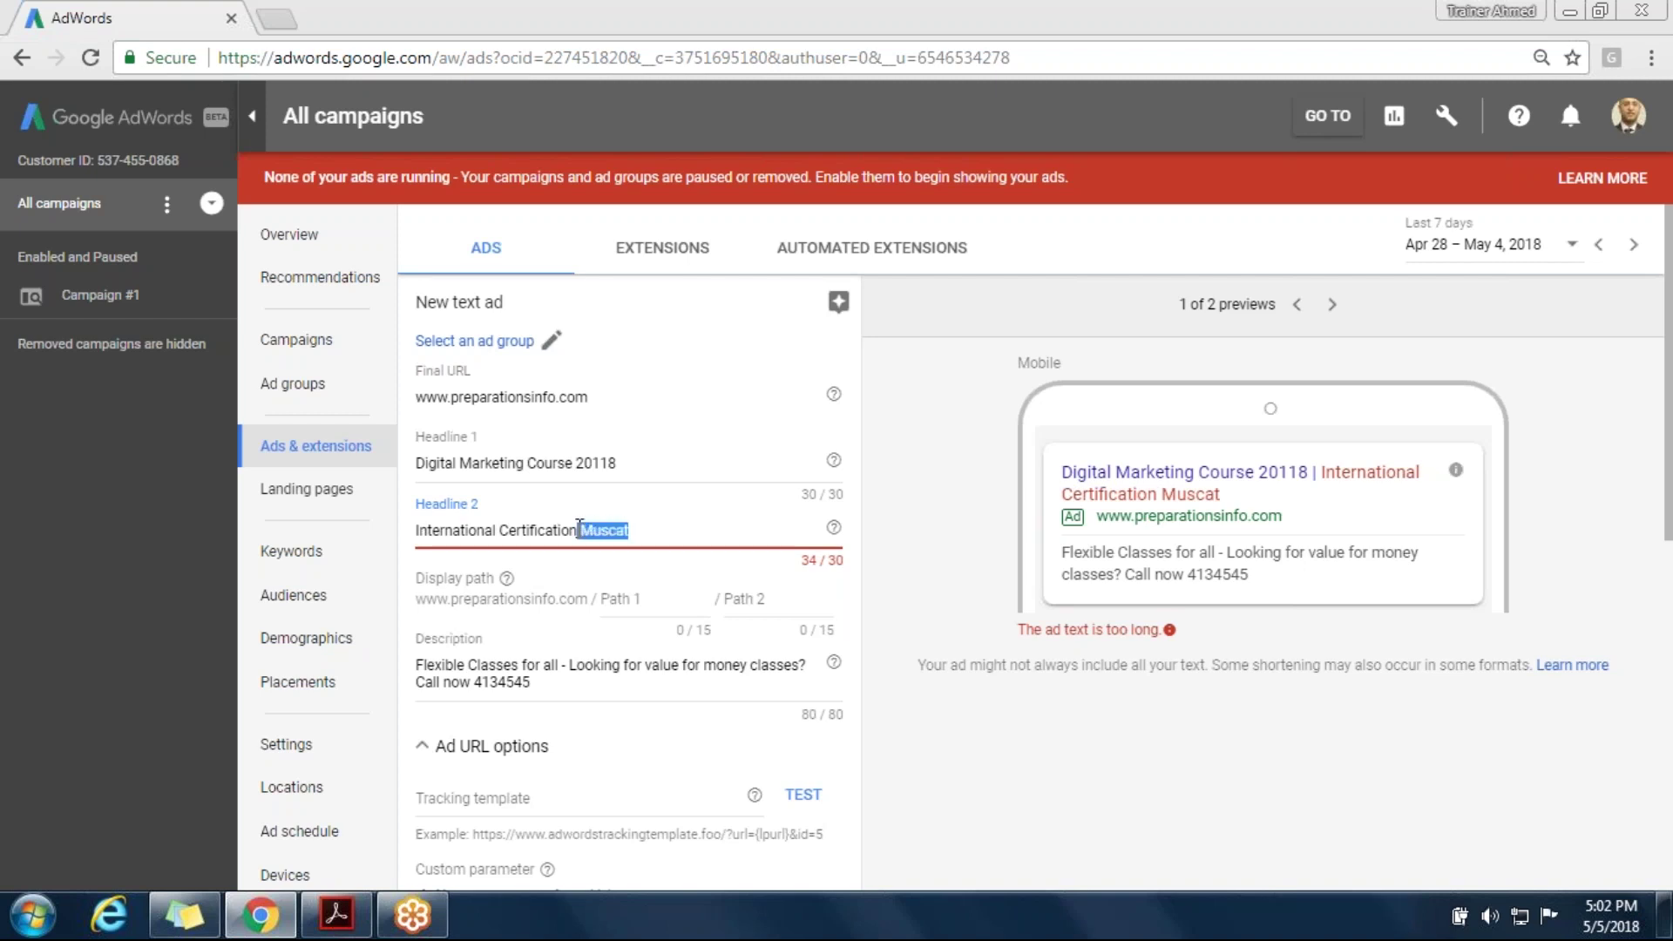
pyautogui.click(562, 529)
# Correct the mistyped year at the end of Headline 1 to 2018
pyautogui.click(603, 462)
pyautogui.press('BackSpace')
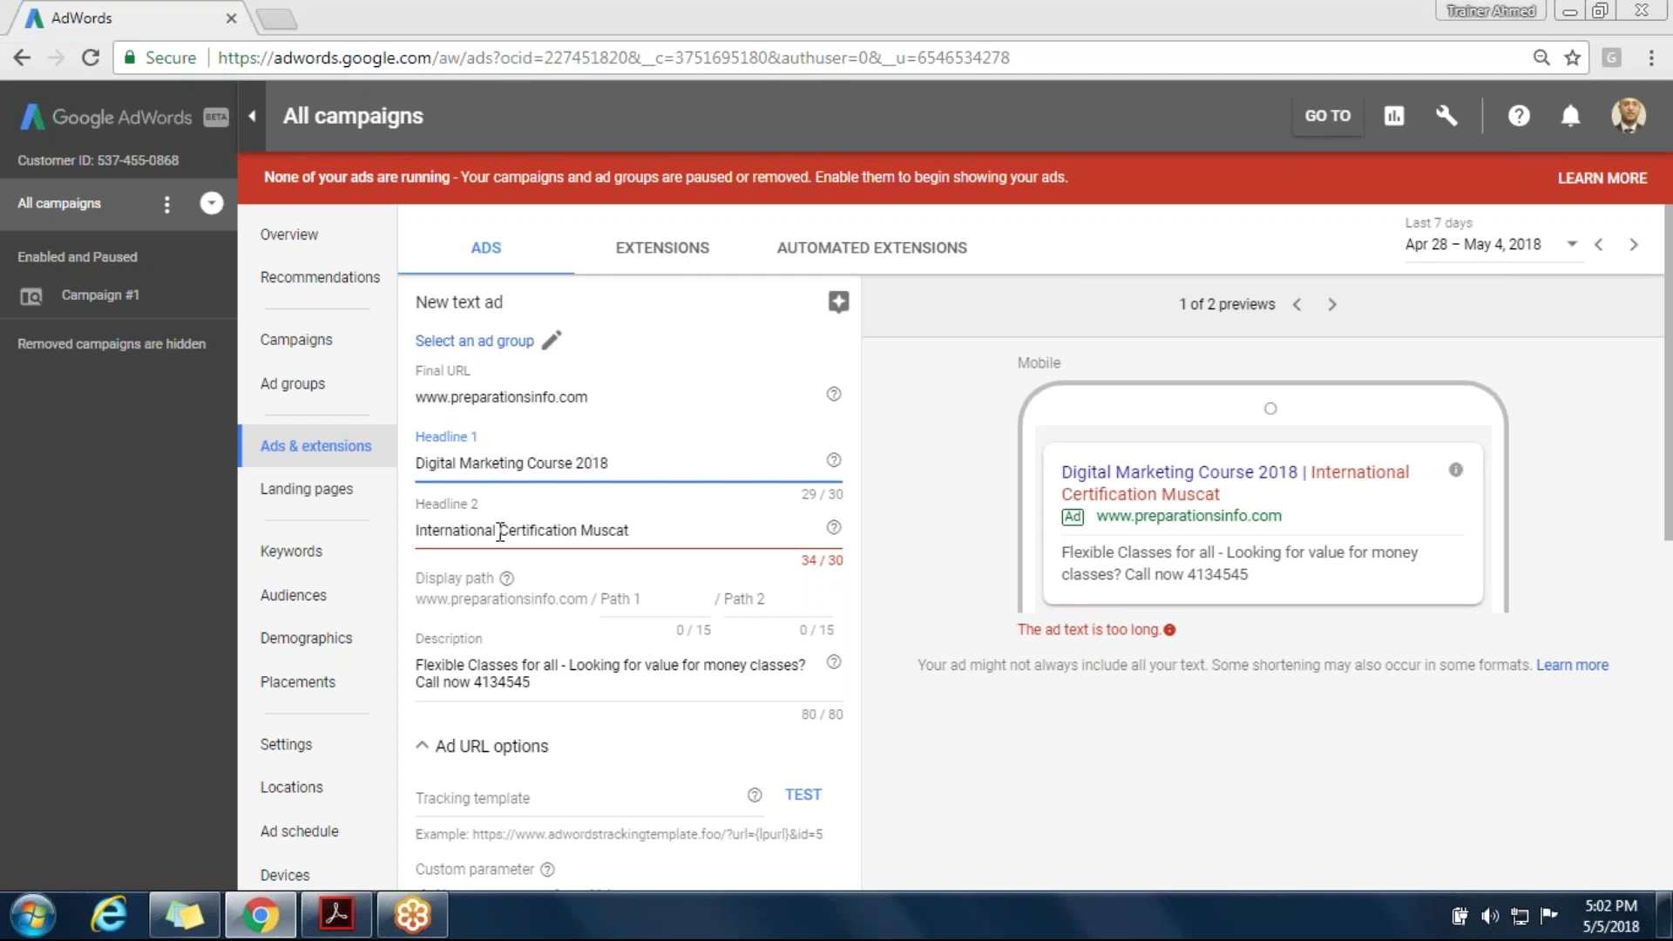
pyautogui.click(489, 665)
pyautogui.hotkey('ctrl', 'a')
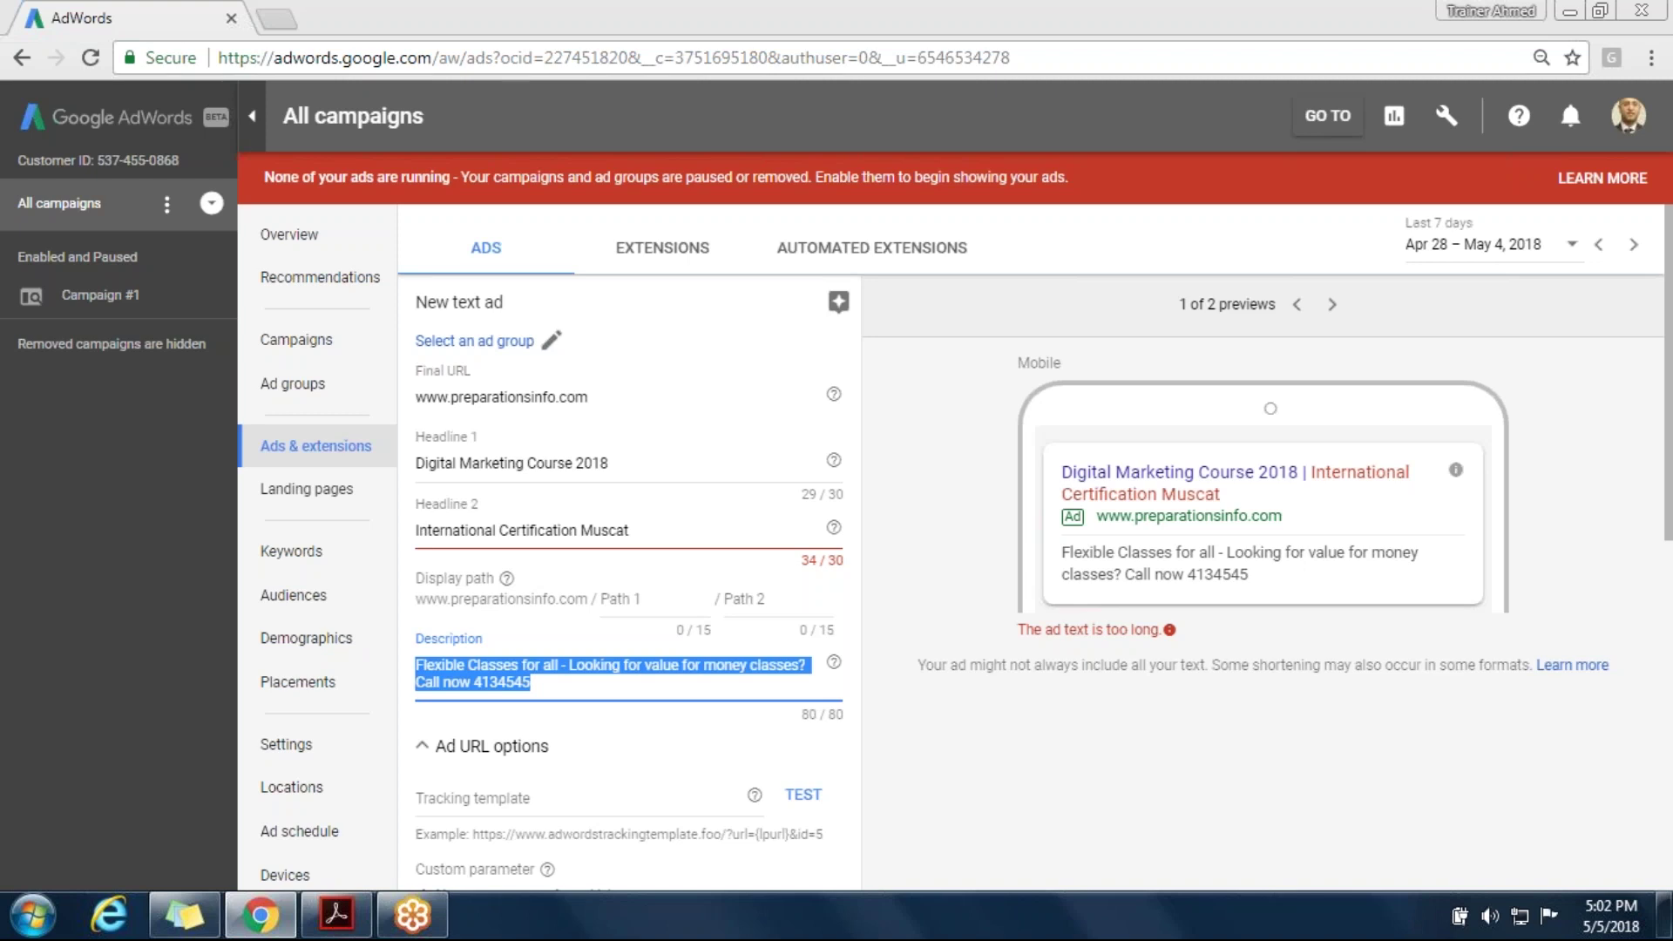
# Replace "Certification" in Headline 2 with "Program", making "International Program Muscat"
pyautogui.click(648, 529)
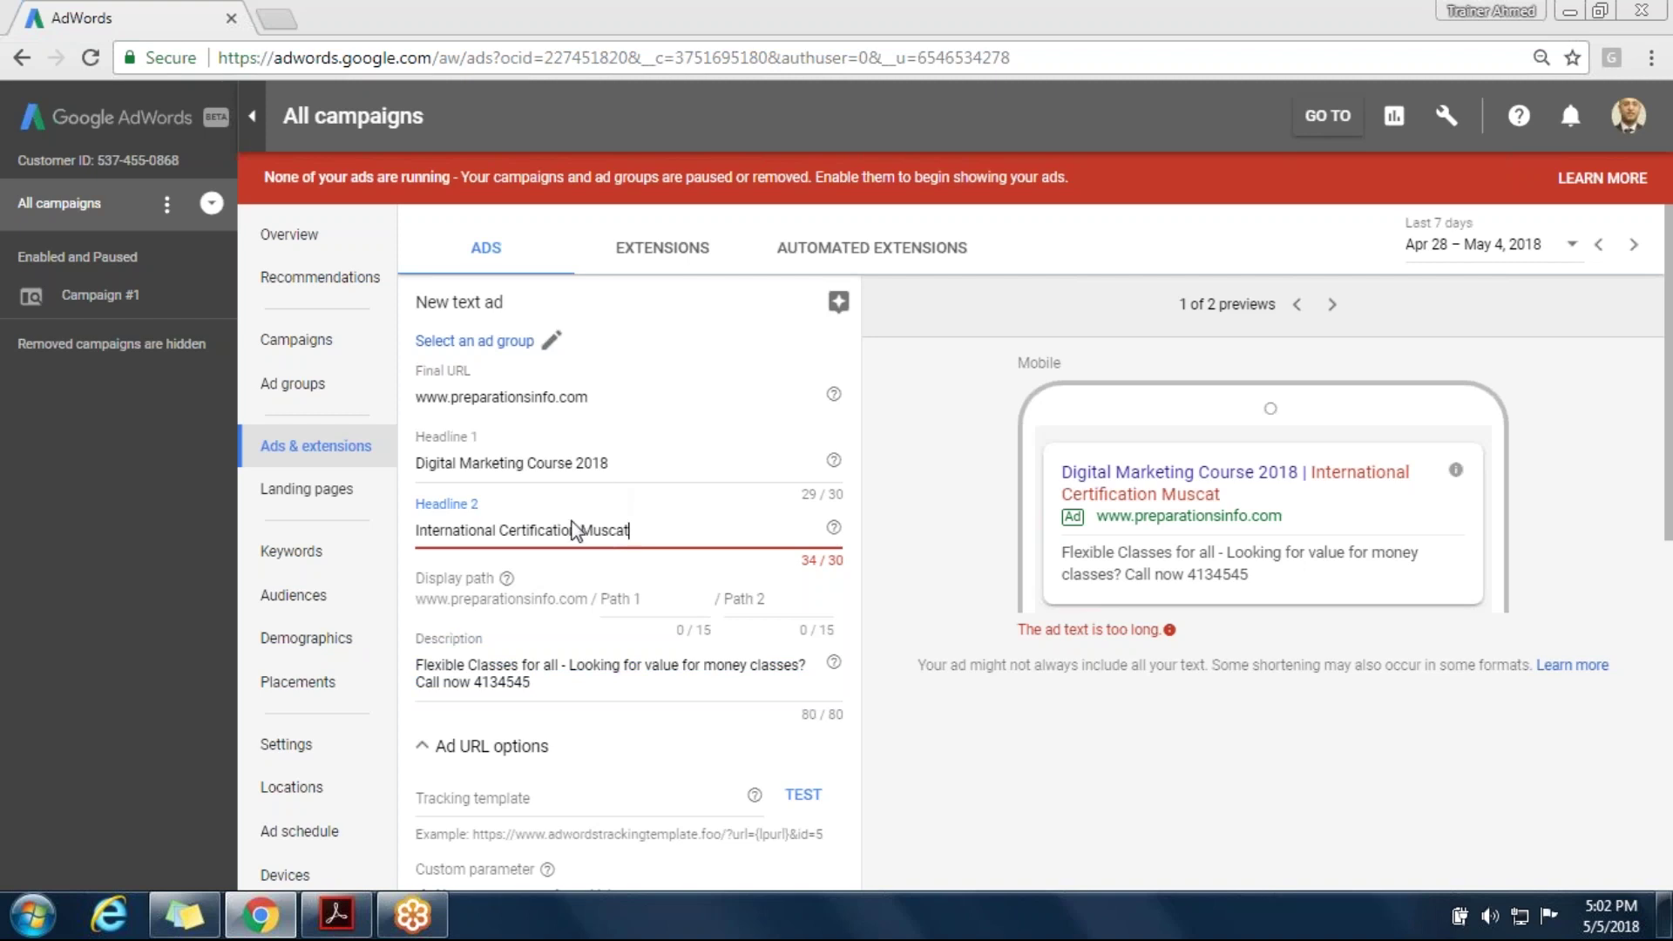
pyautogui.moveTo(577, 528); pyautogui.dragTo(501, 525)
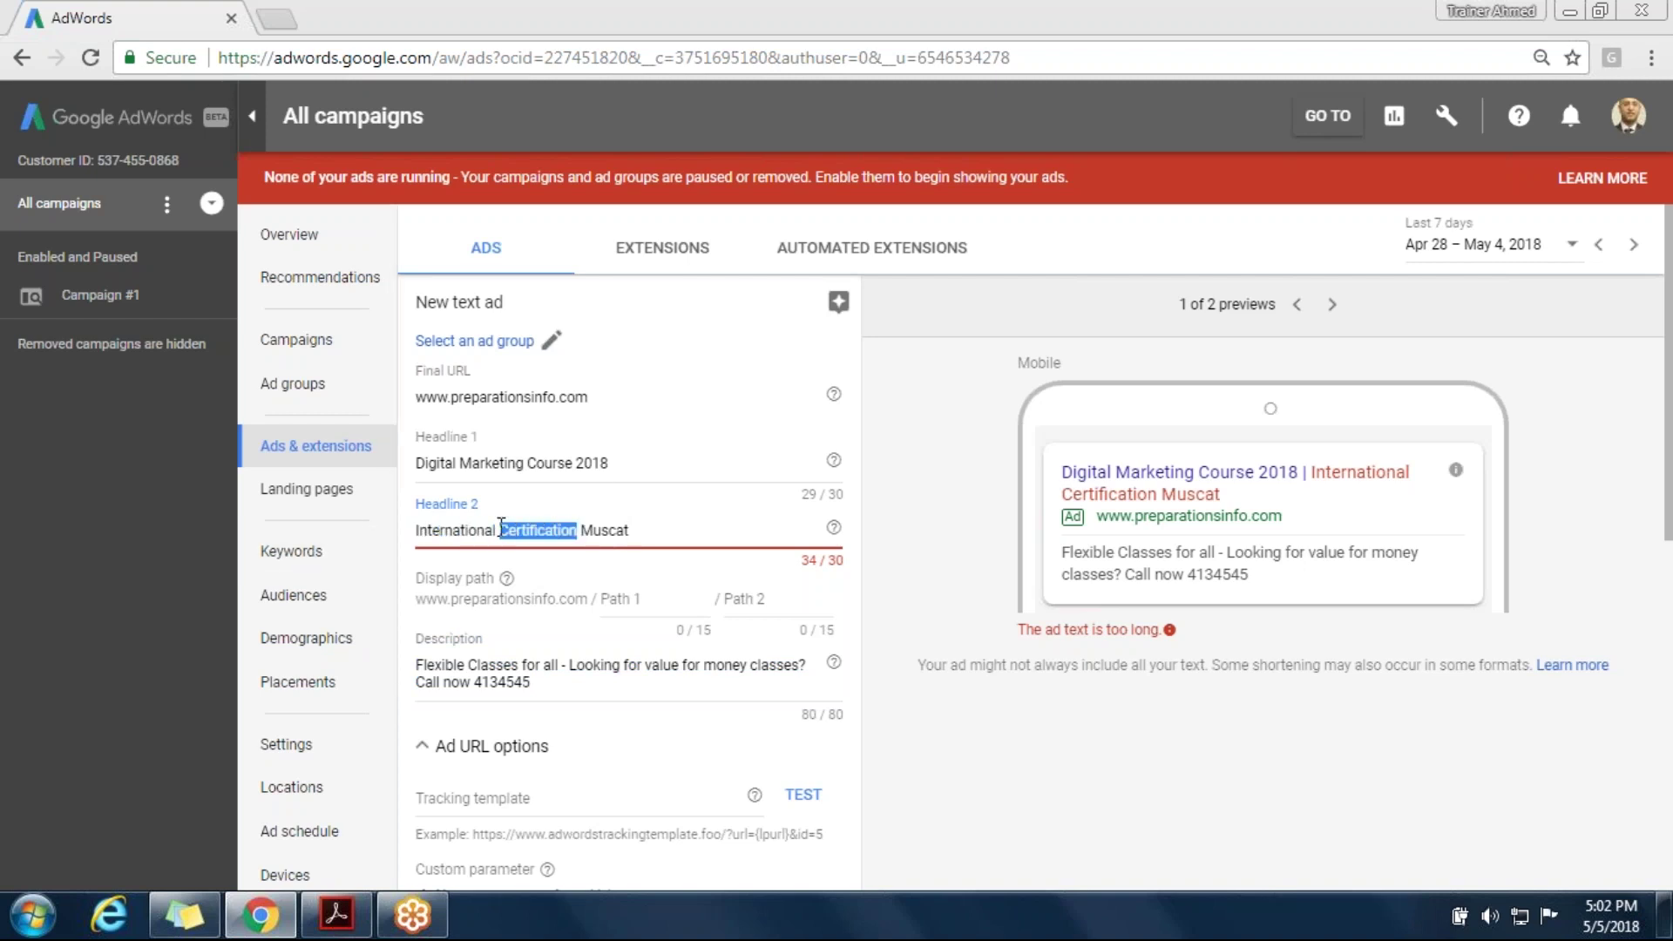
pyautogui.press('BackSpace')
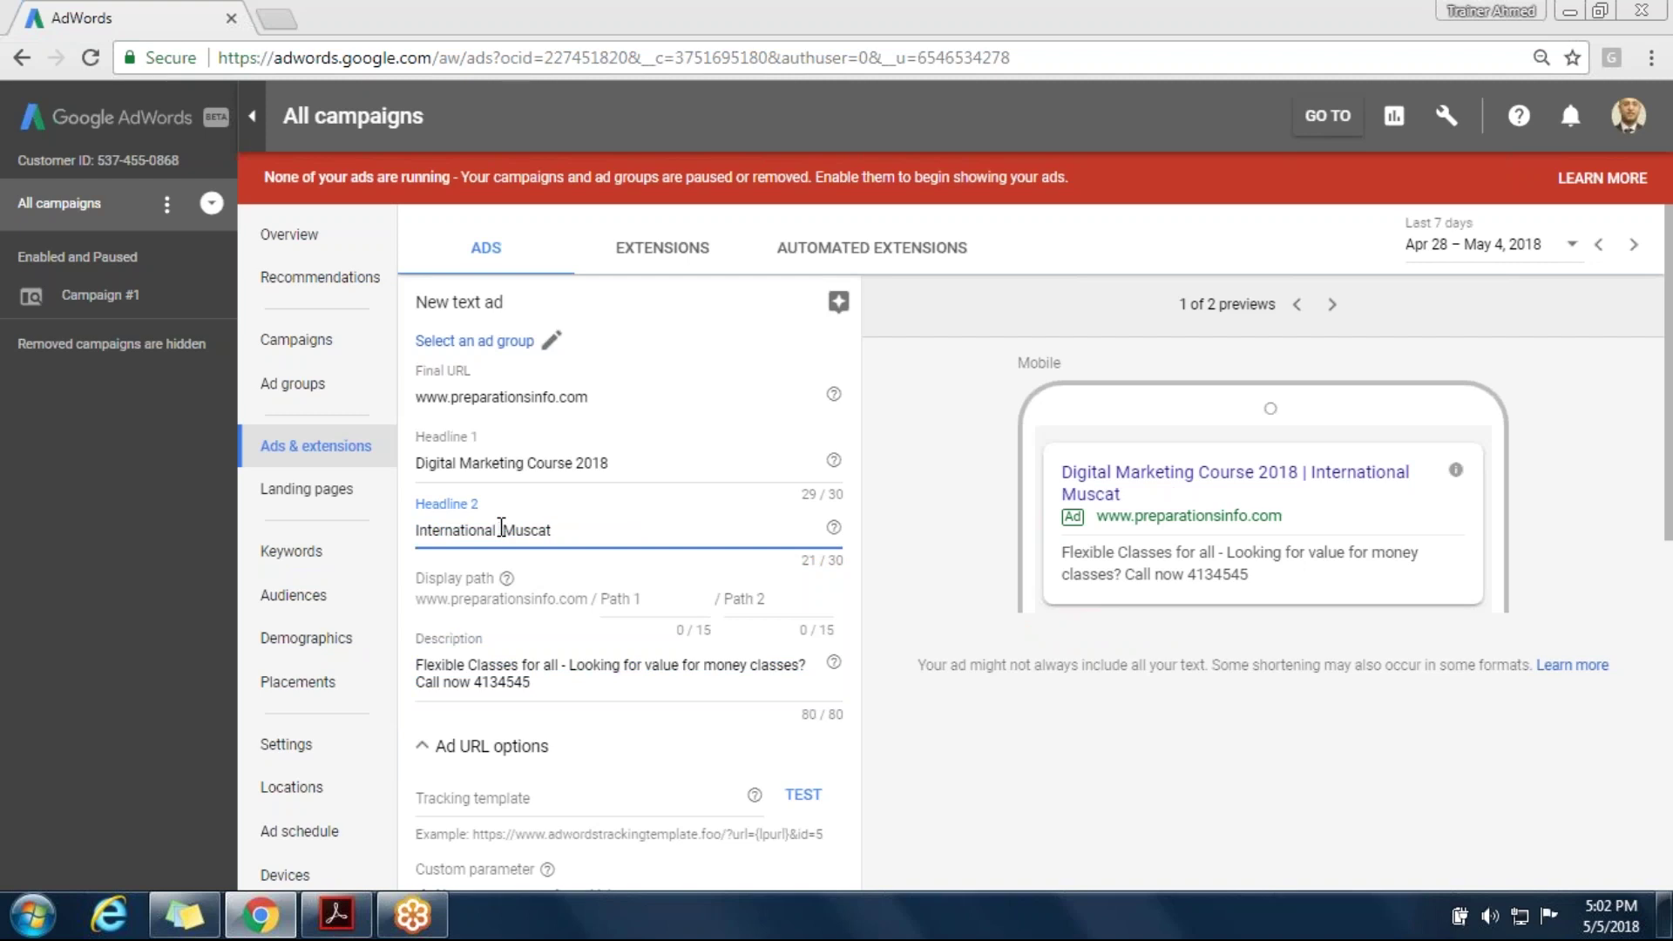
pyautogui.write('Program')
pyautogui.write(' in')
pyautogui.press('BackSpace')
pyautogui.press('BackSpace')
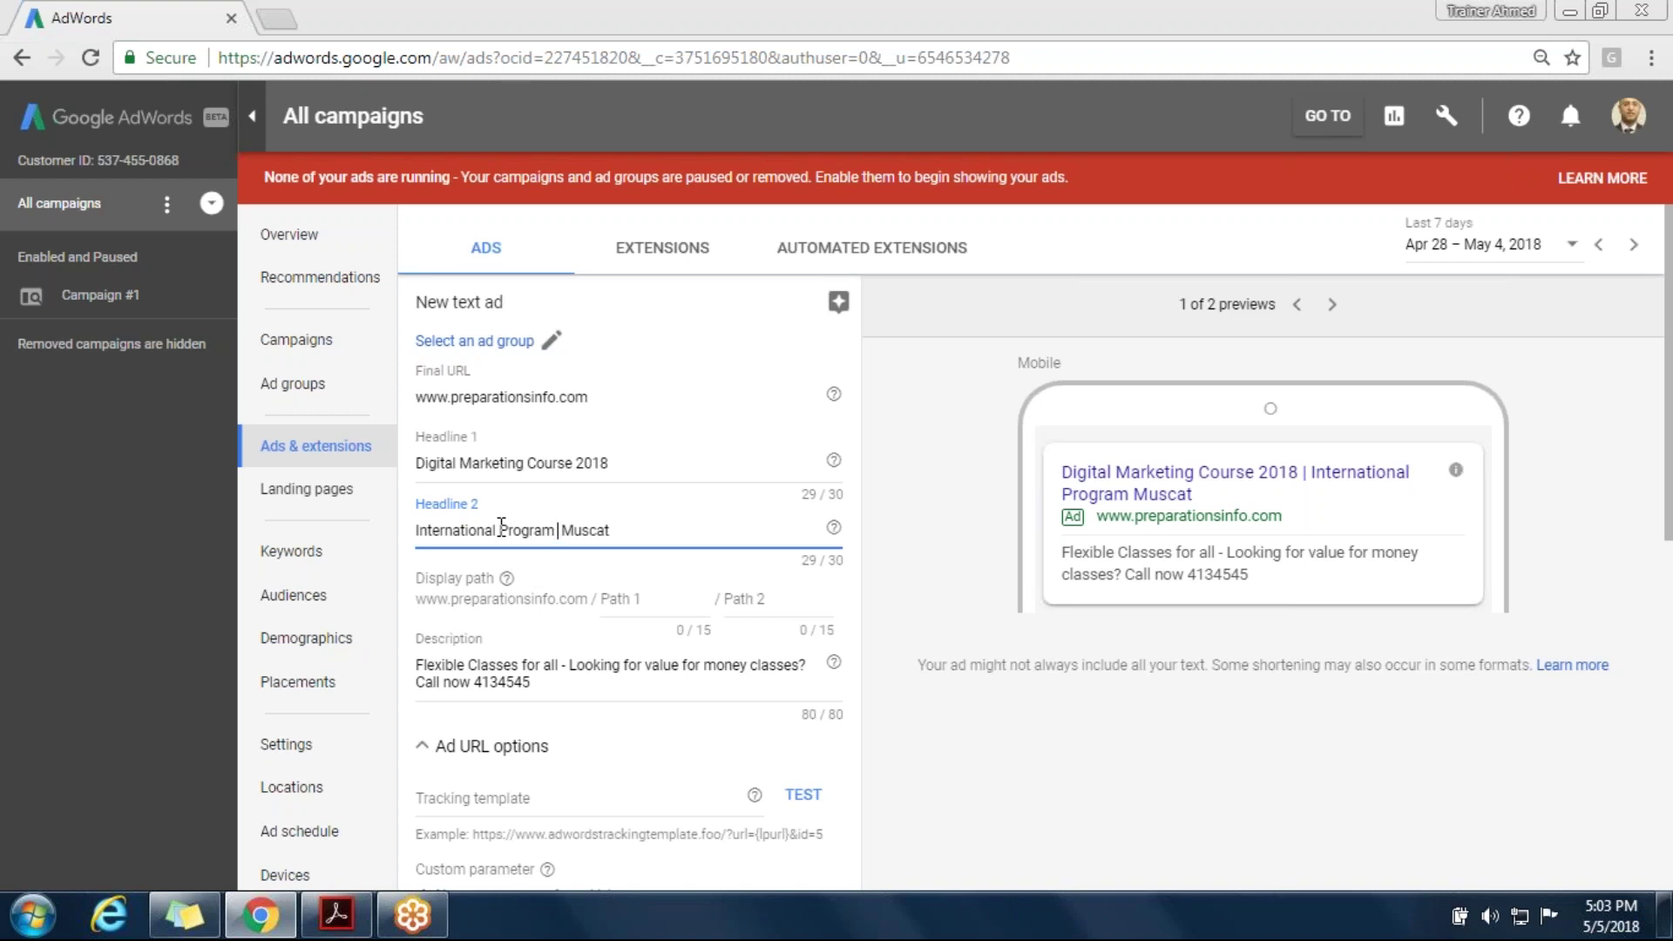
pyautogui.click(1312, 482)
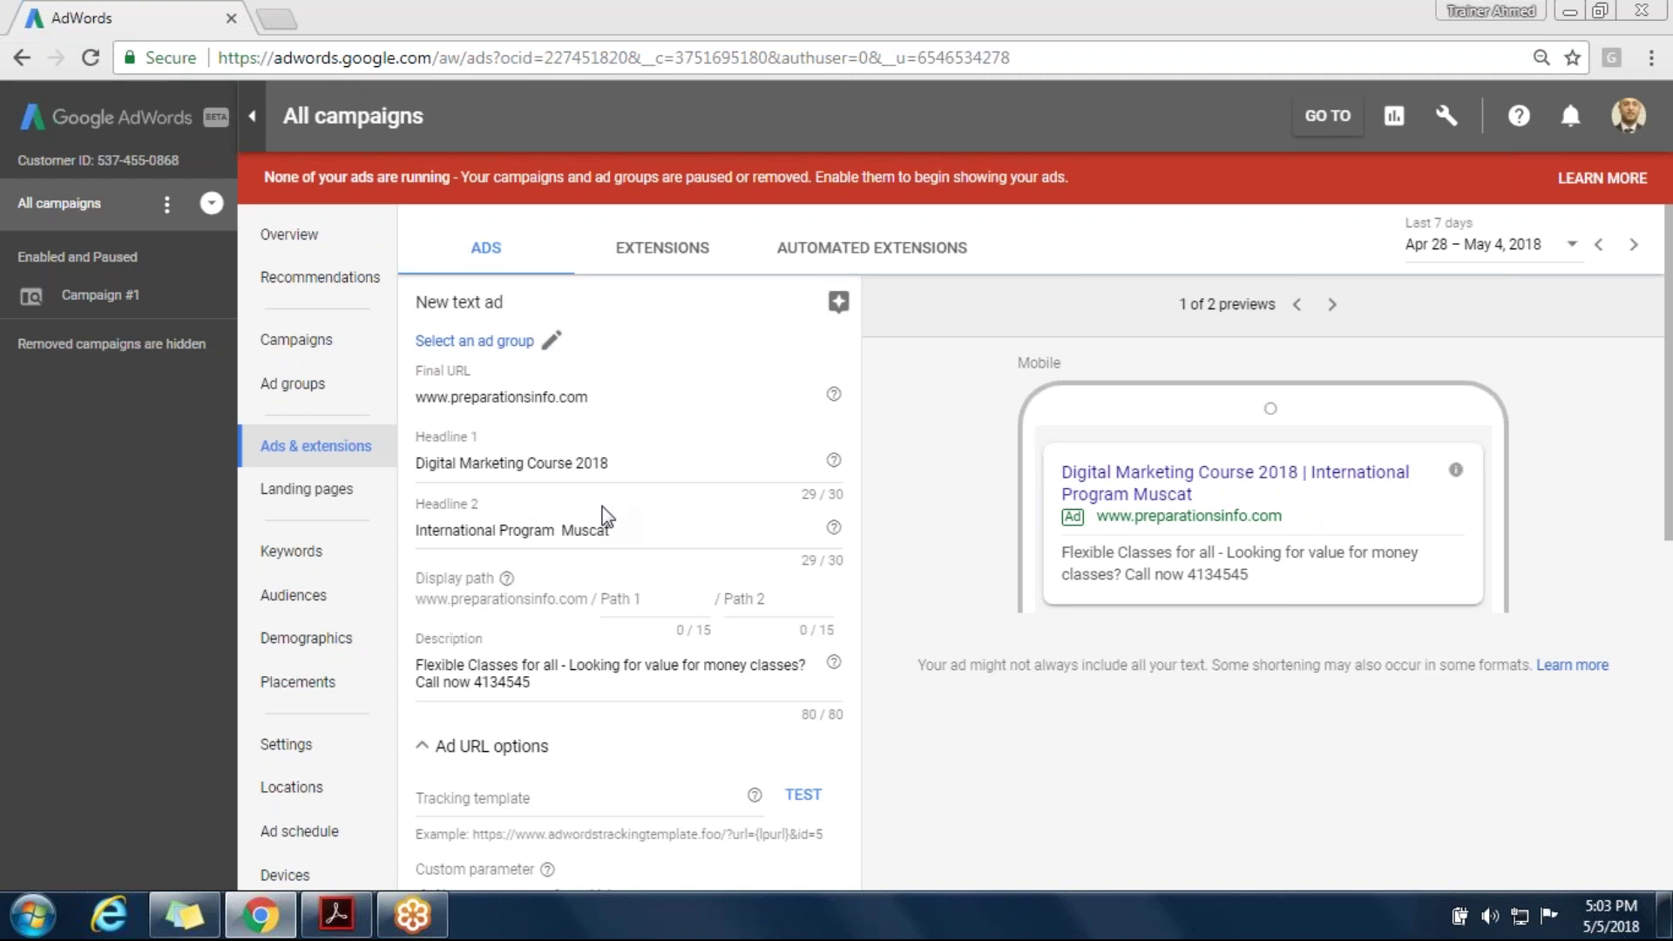
# Insert a hyphen before "Muscat" in Headline 2 so that it reads "International Program - Muscat"
pyautogui.click(545, 523)
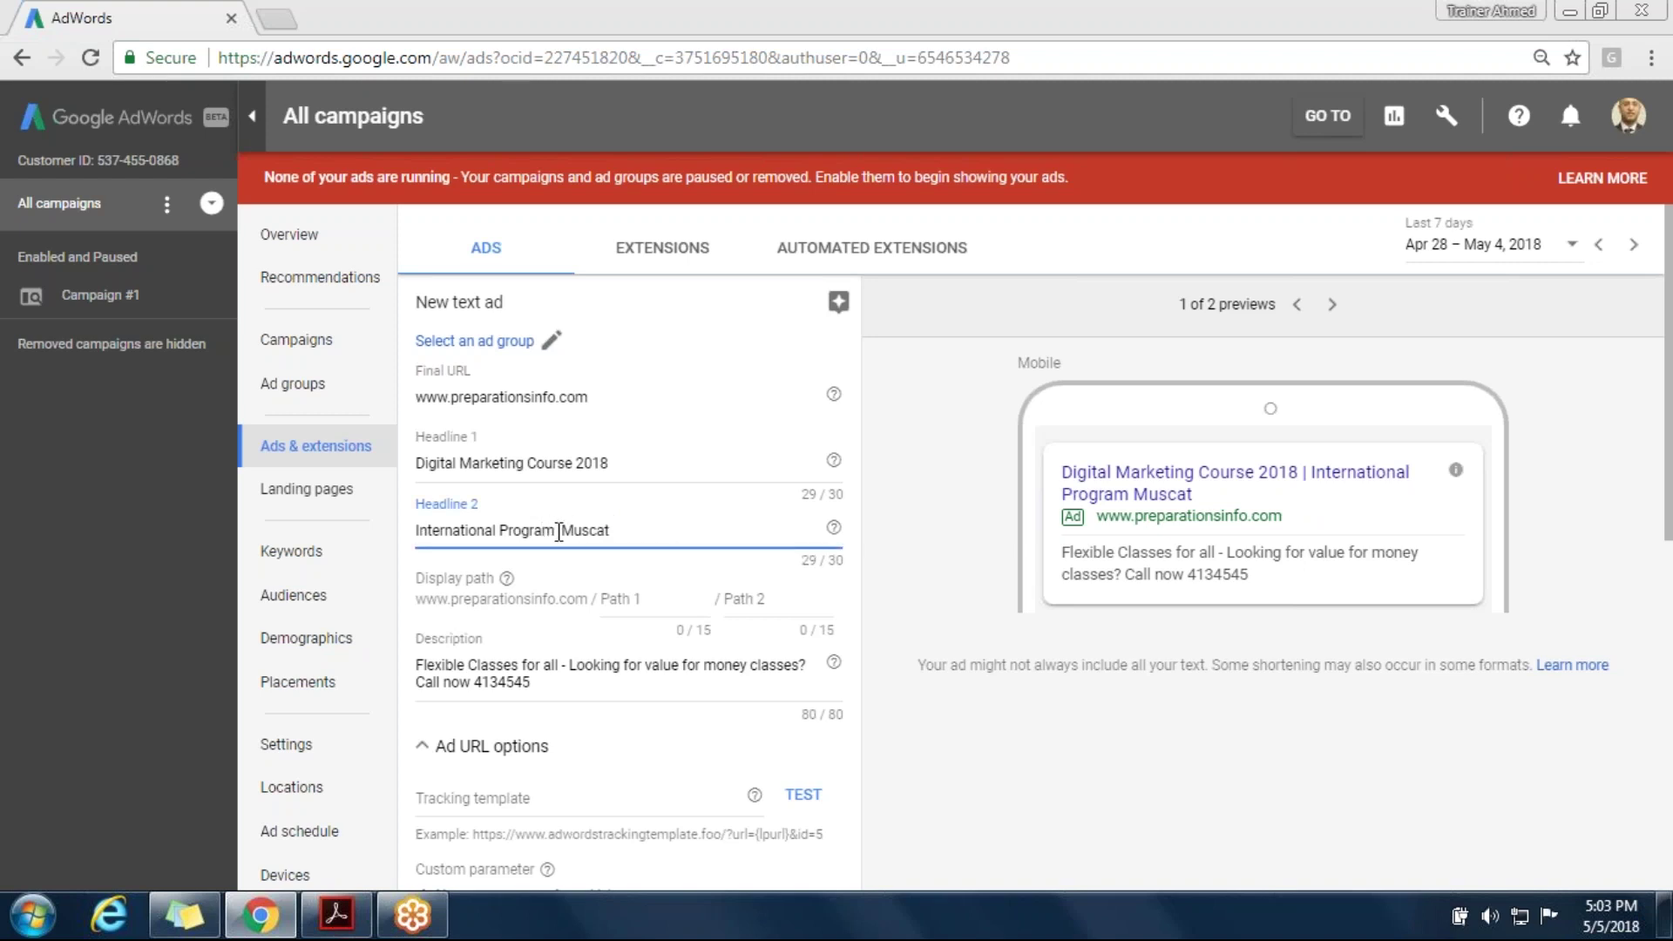
pyautogui.write('h')
pyautogui.press('BackSpace')
pyautogui.write('h')
pyautogui.press('BackSpace')
pyautogui.write('-')
pyautogui.click(999, 717)
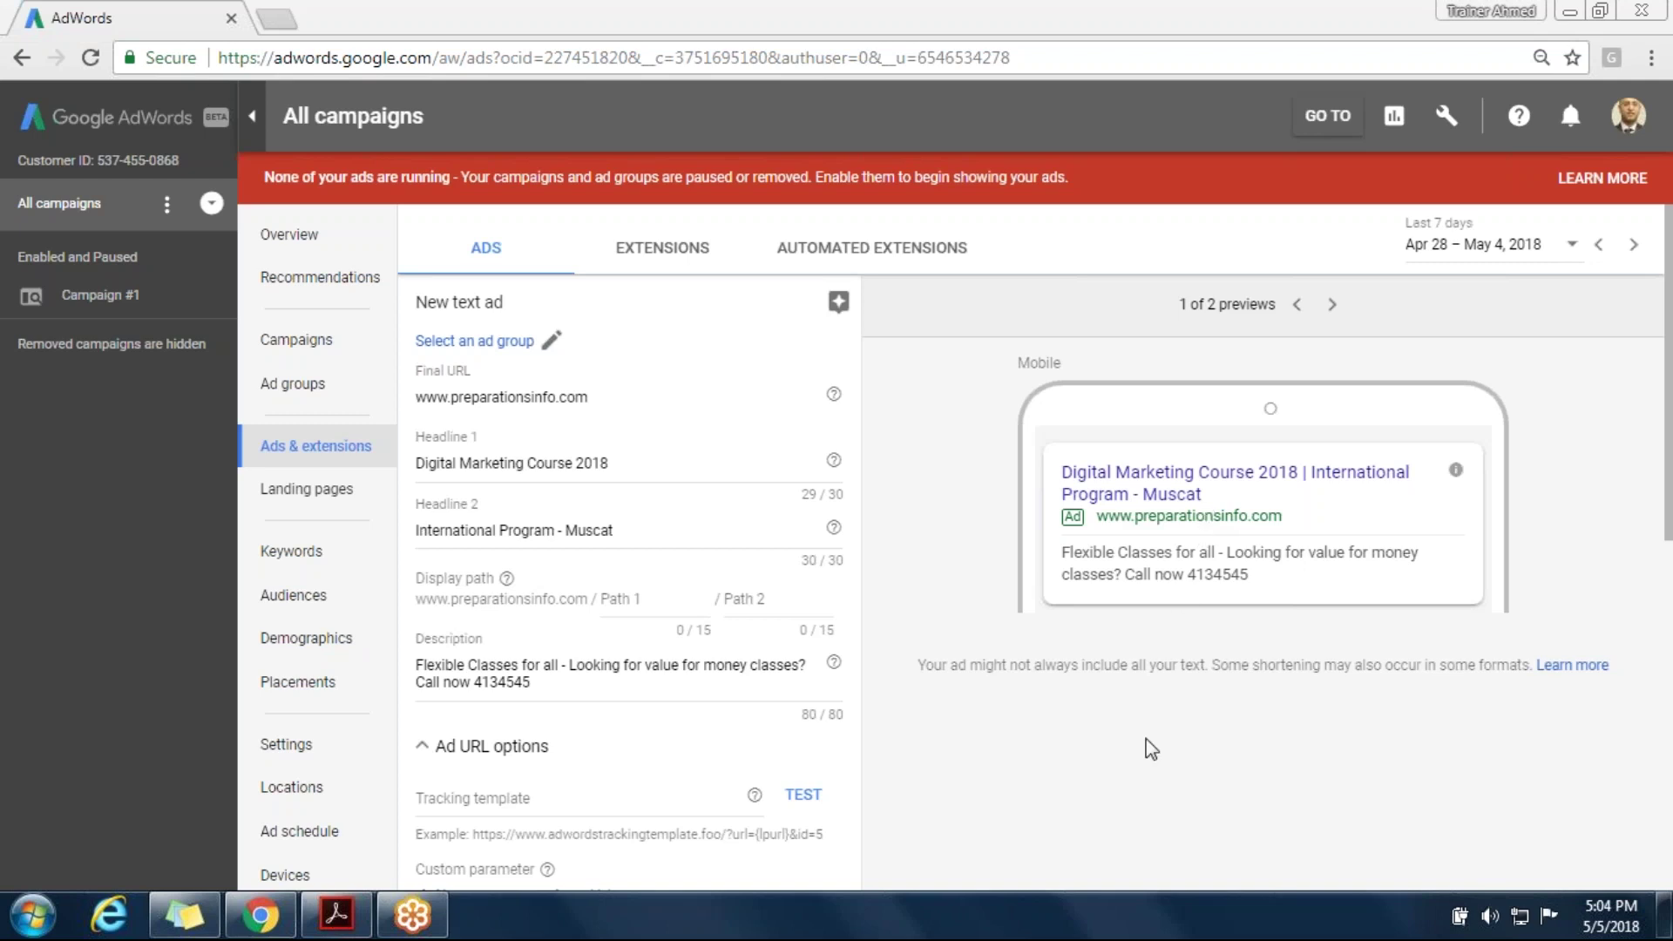
# Switch to Acrobat Reader to review the "Writing Ad Copy" guidelines on page 45 of DM LVC, and return to AdWords in Chrome
pyautogui.click(343, 926)
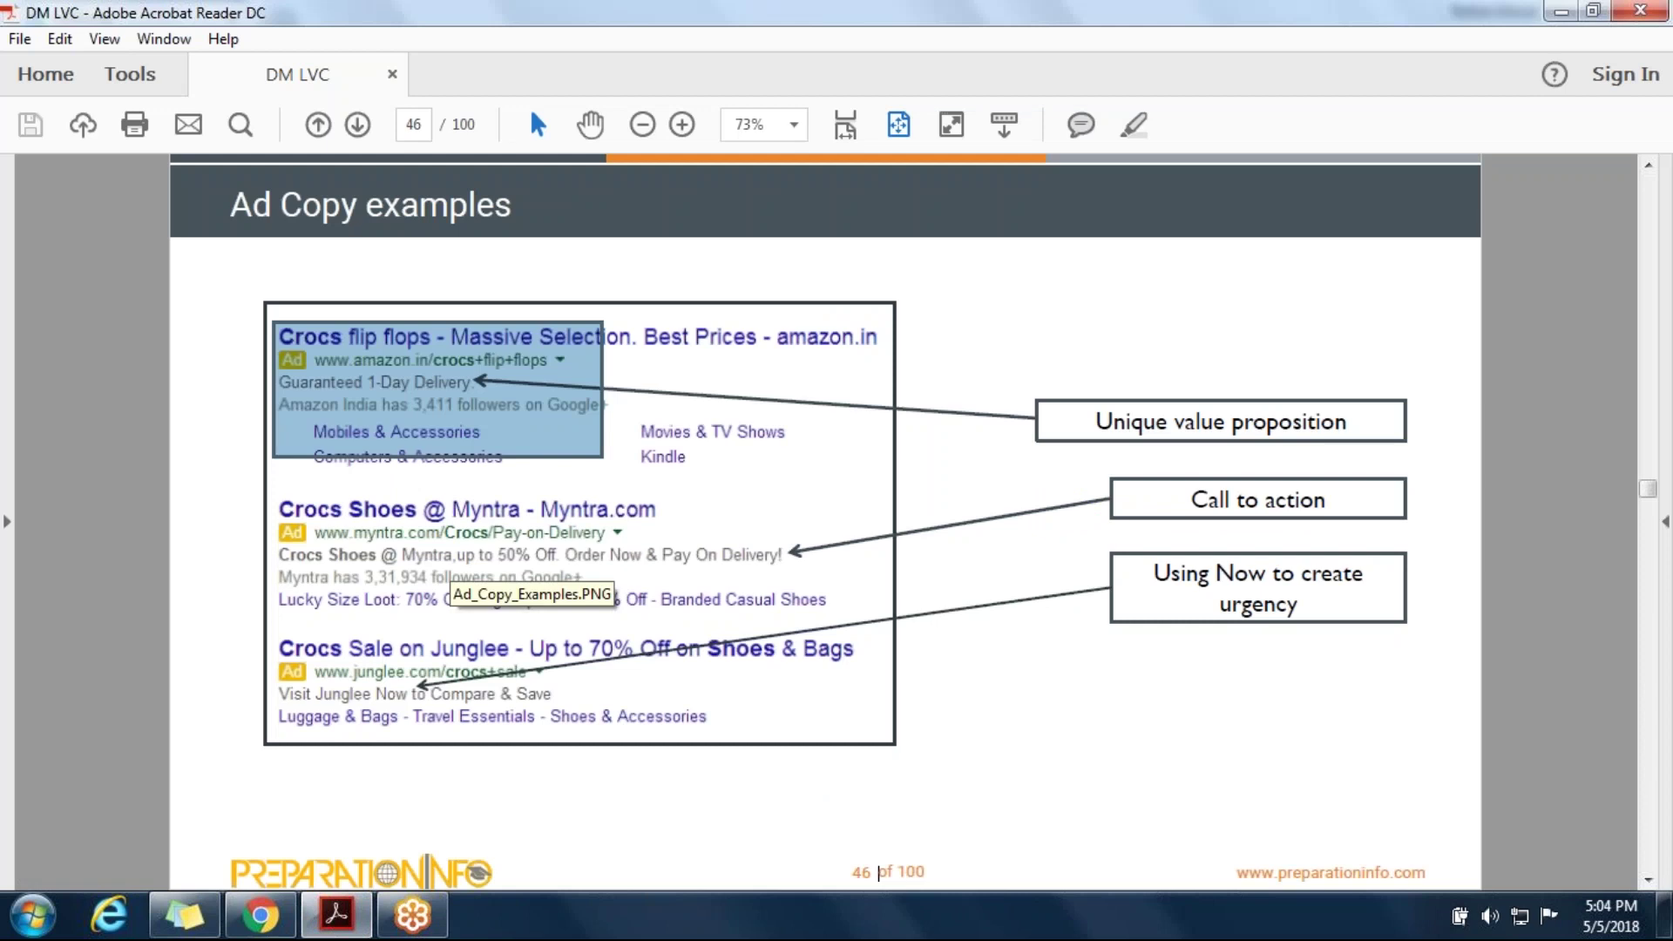
pyautogui.scroll(1, 442, 537)
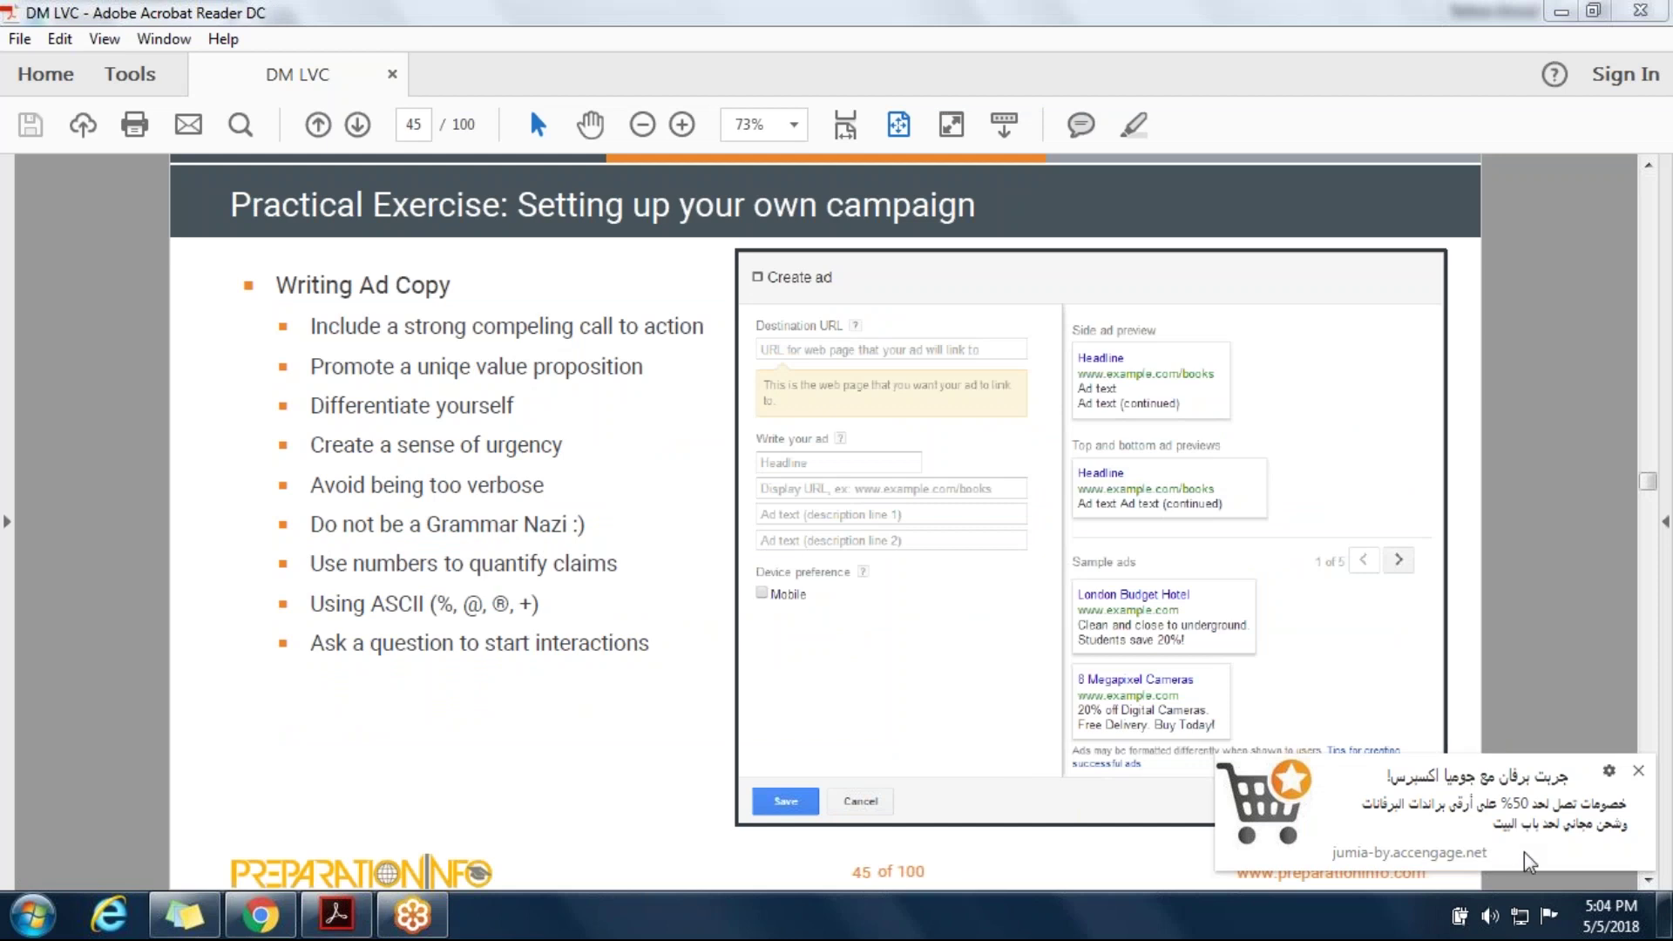
pyautogui.click(1638, 770)
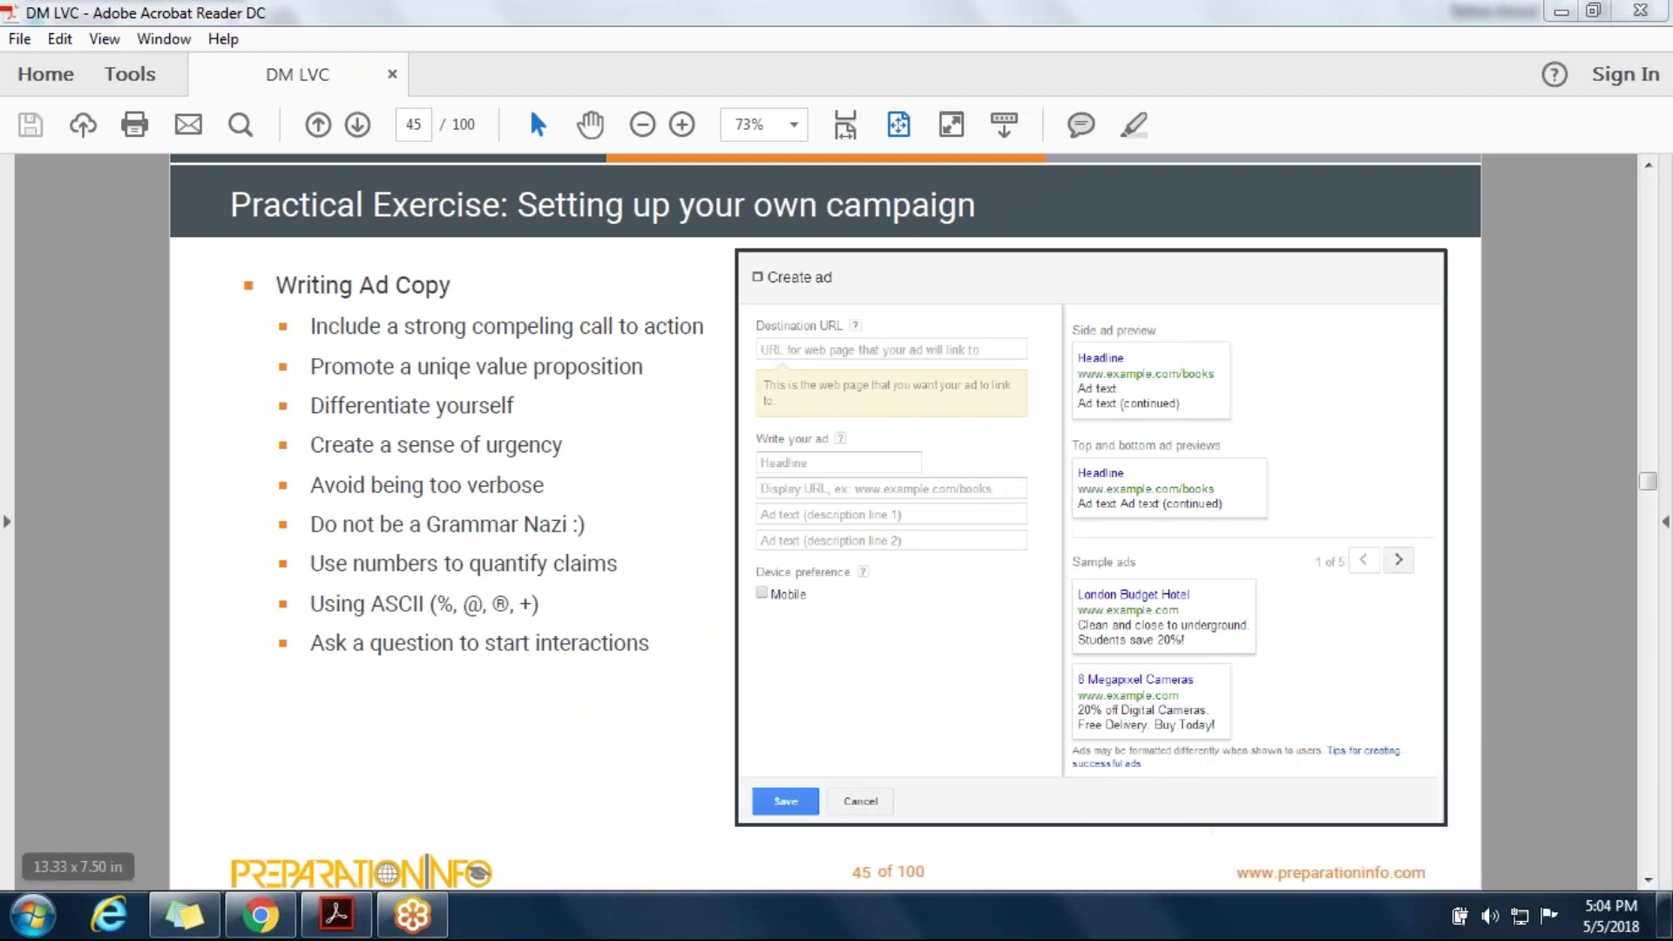
pyautogui.click(259, 915)
# Replace the description with "Get an exclusive insight to the world of Digital Marketing and much more! Receive 20% when registering online" on one continuous line
pyautogui.click(560, 685)
pyautogui.hotkey('ctrl', 'a')
pyautogui.write('Get an exclusive insight to the world of Digital Marketing and much more! Receive 20% when registering online')
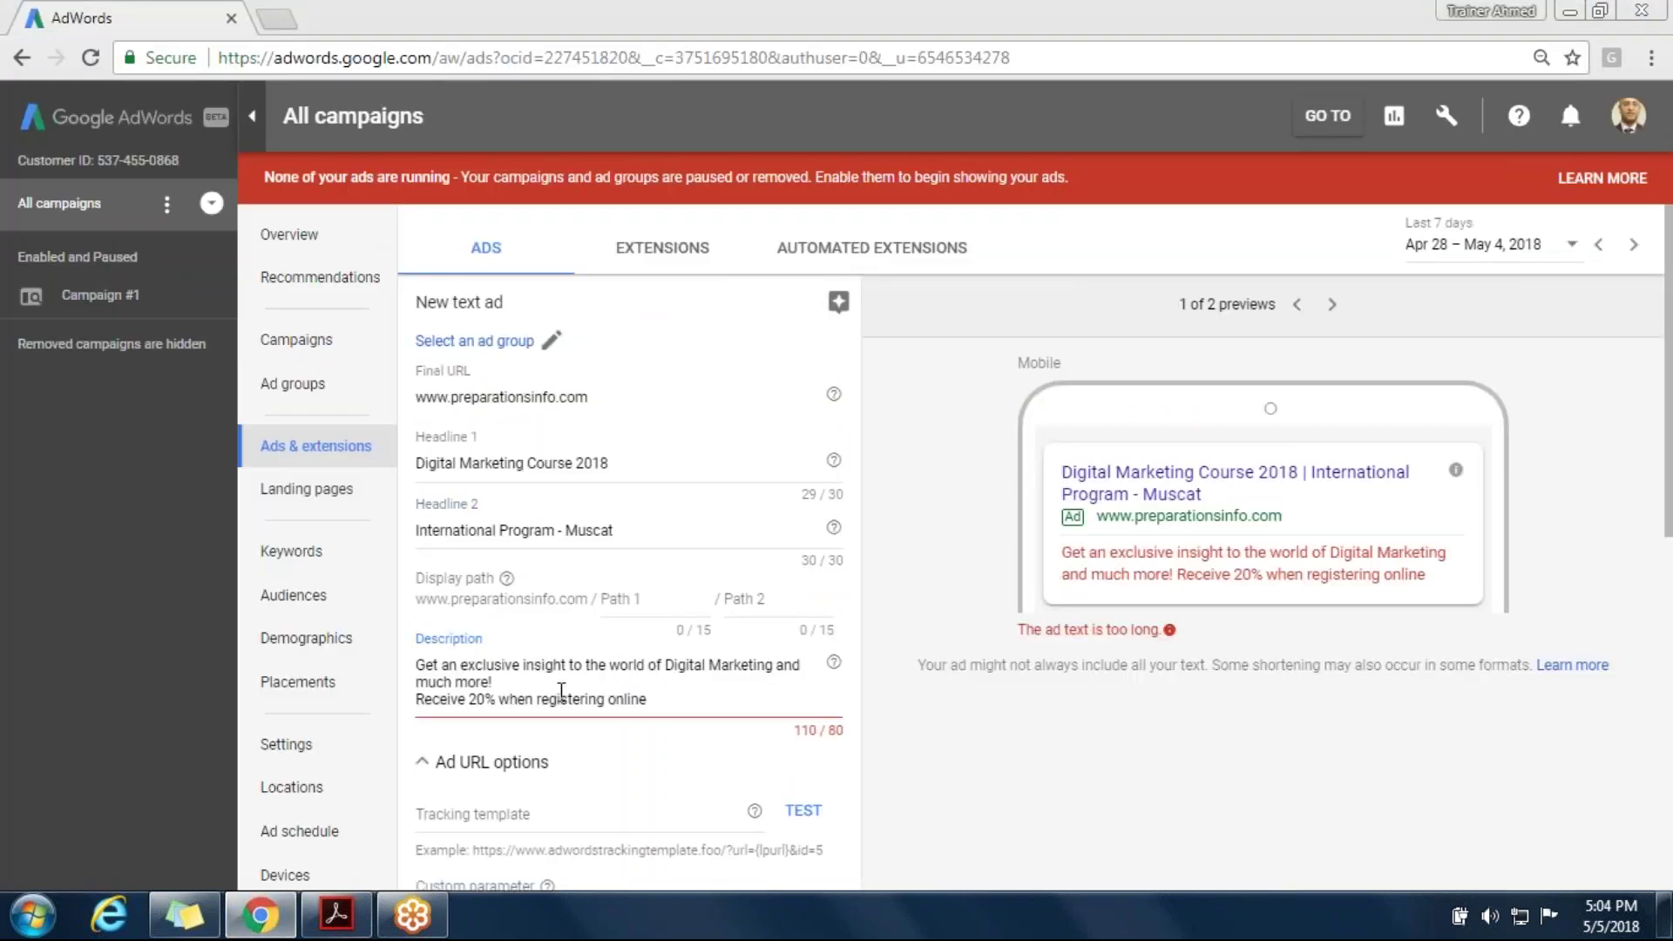
pyautogui.click(418, 700)
pyautogui.press('BackSpace')
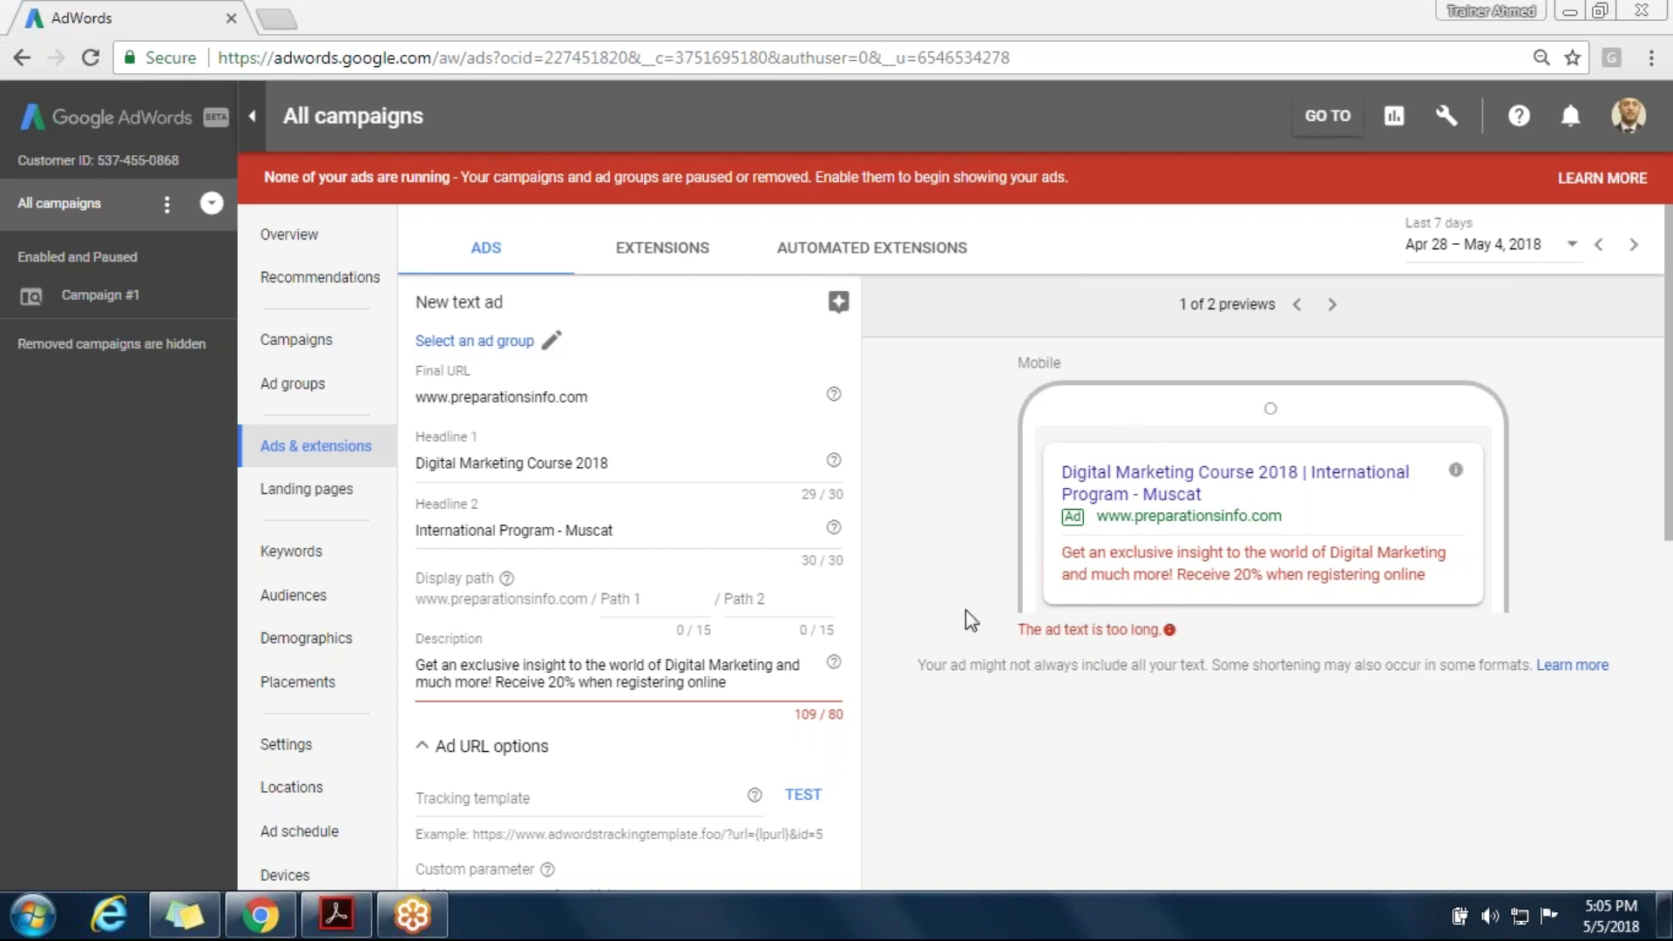
# Rewrite the description as "An exclusive insight to the world of Digital Marketing and more ! Receive 20% when registering online"
pyautogui.tripleClick(757, 672)
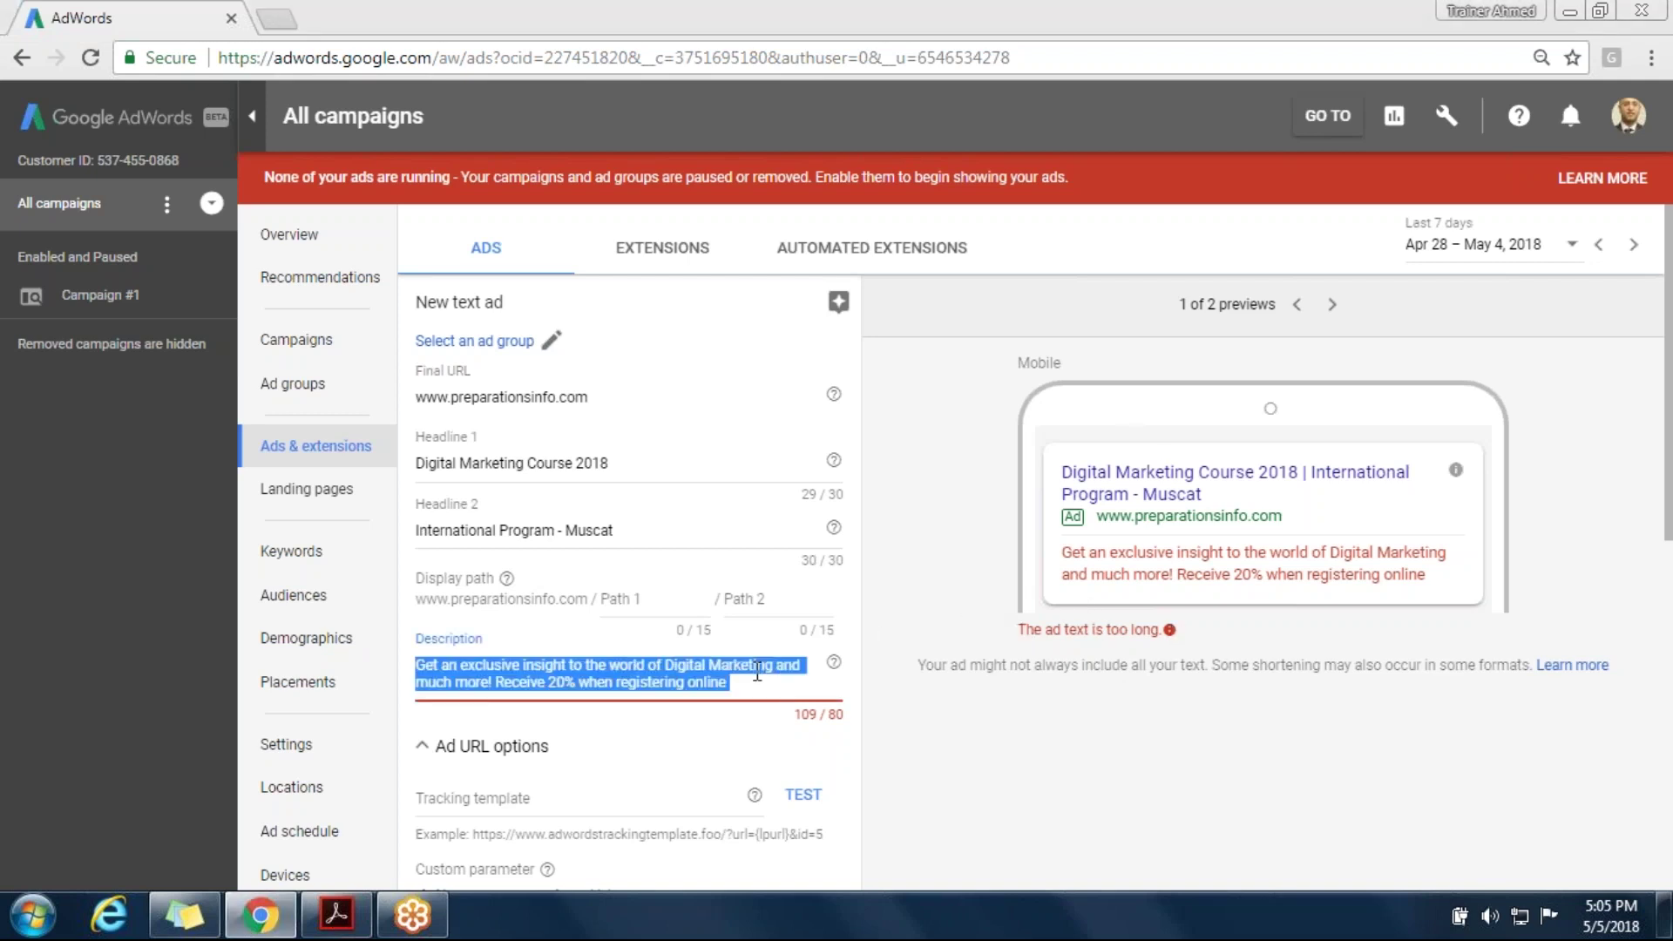
pyautogui.press('BackSpace')
pyautogui.write('An exclusive insight to the world of Digital Marketing and more! Receive 20% when registering online')
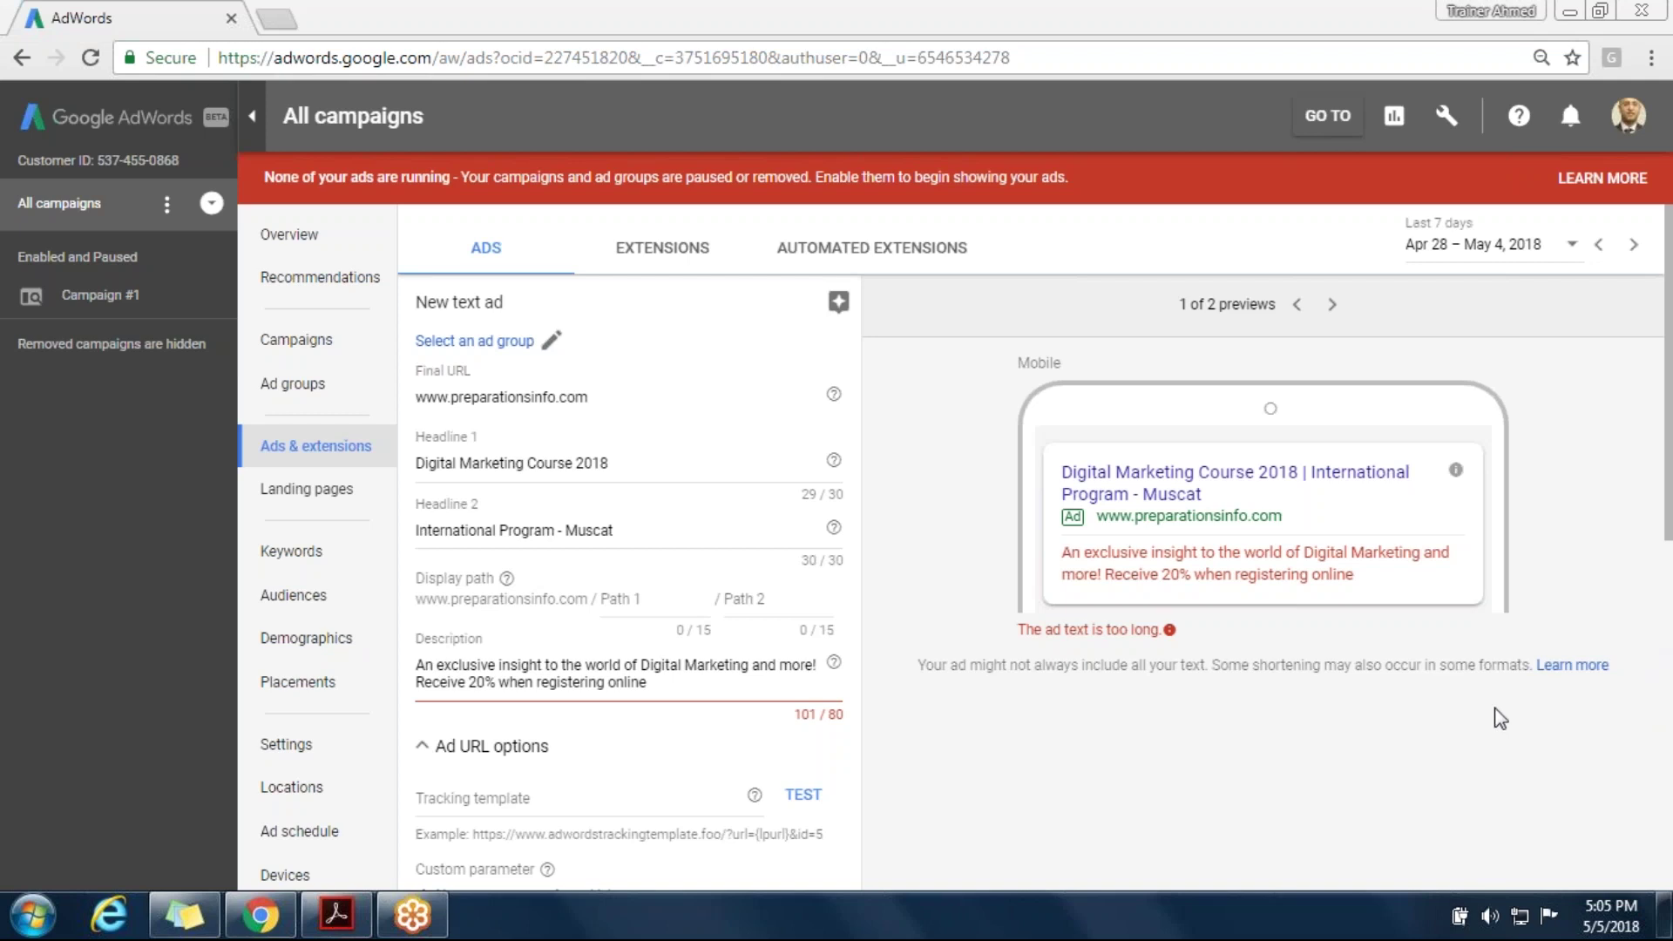
pyautogui.click(705, 680)
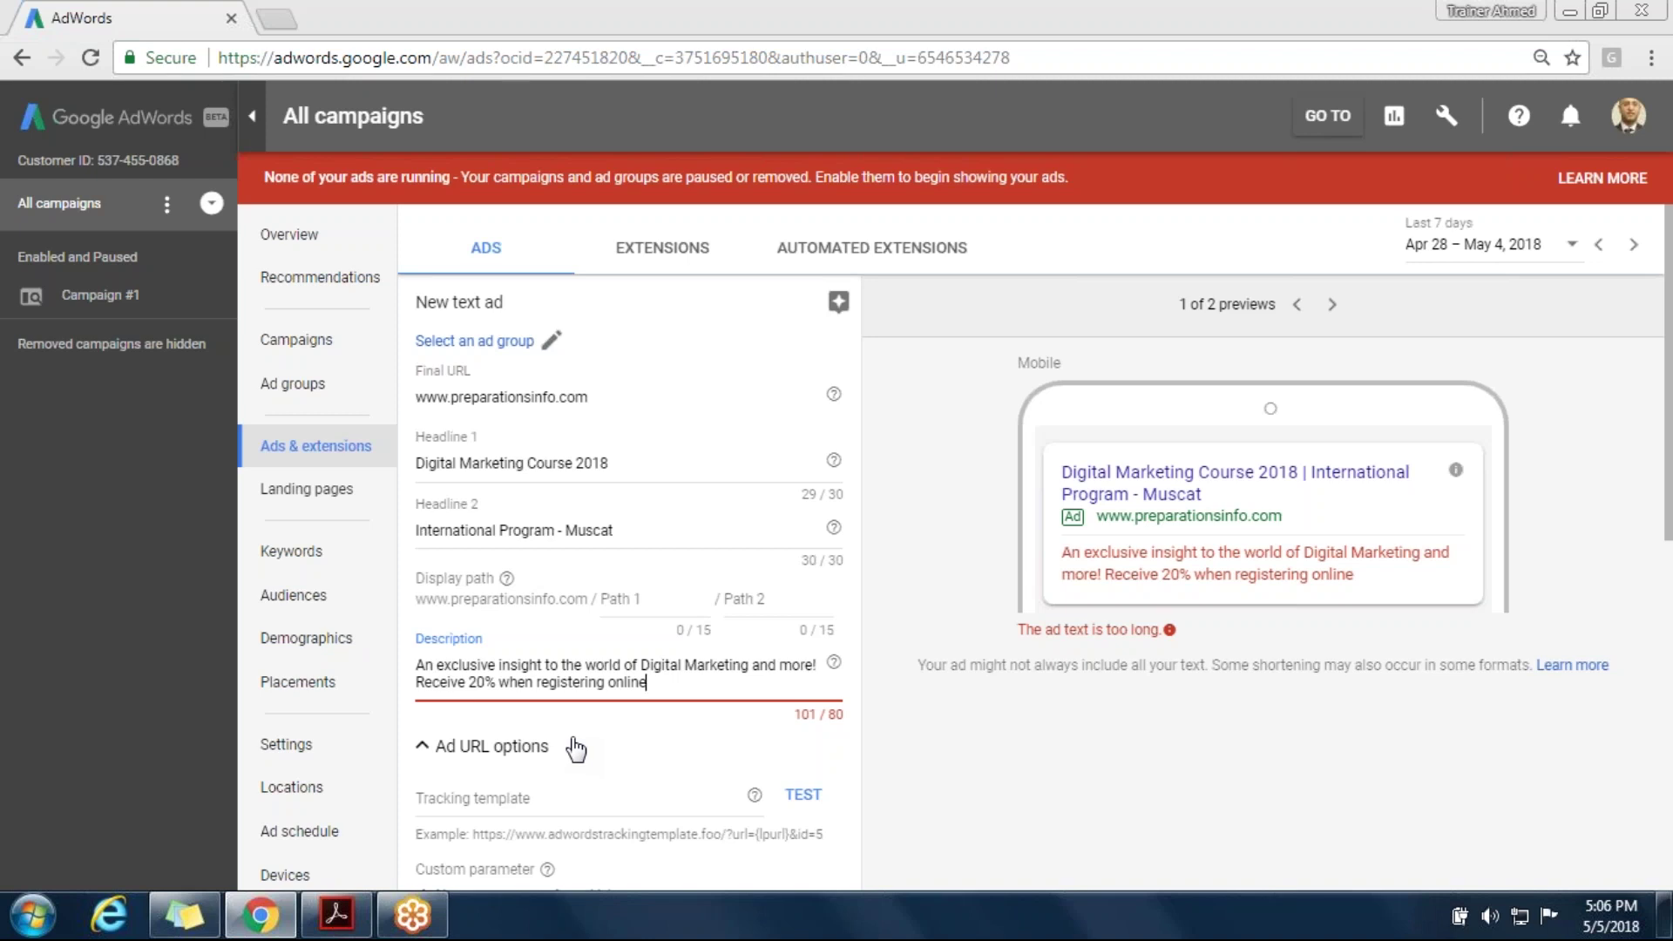
pyautogui.click(814, 666)
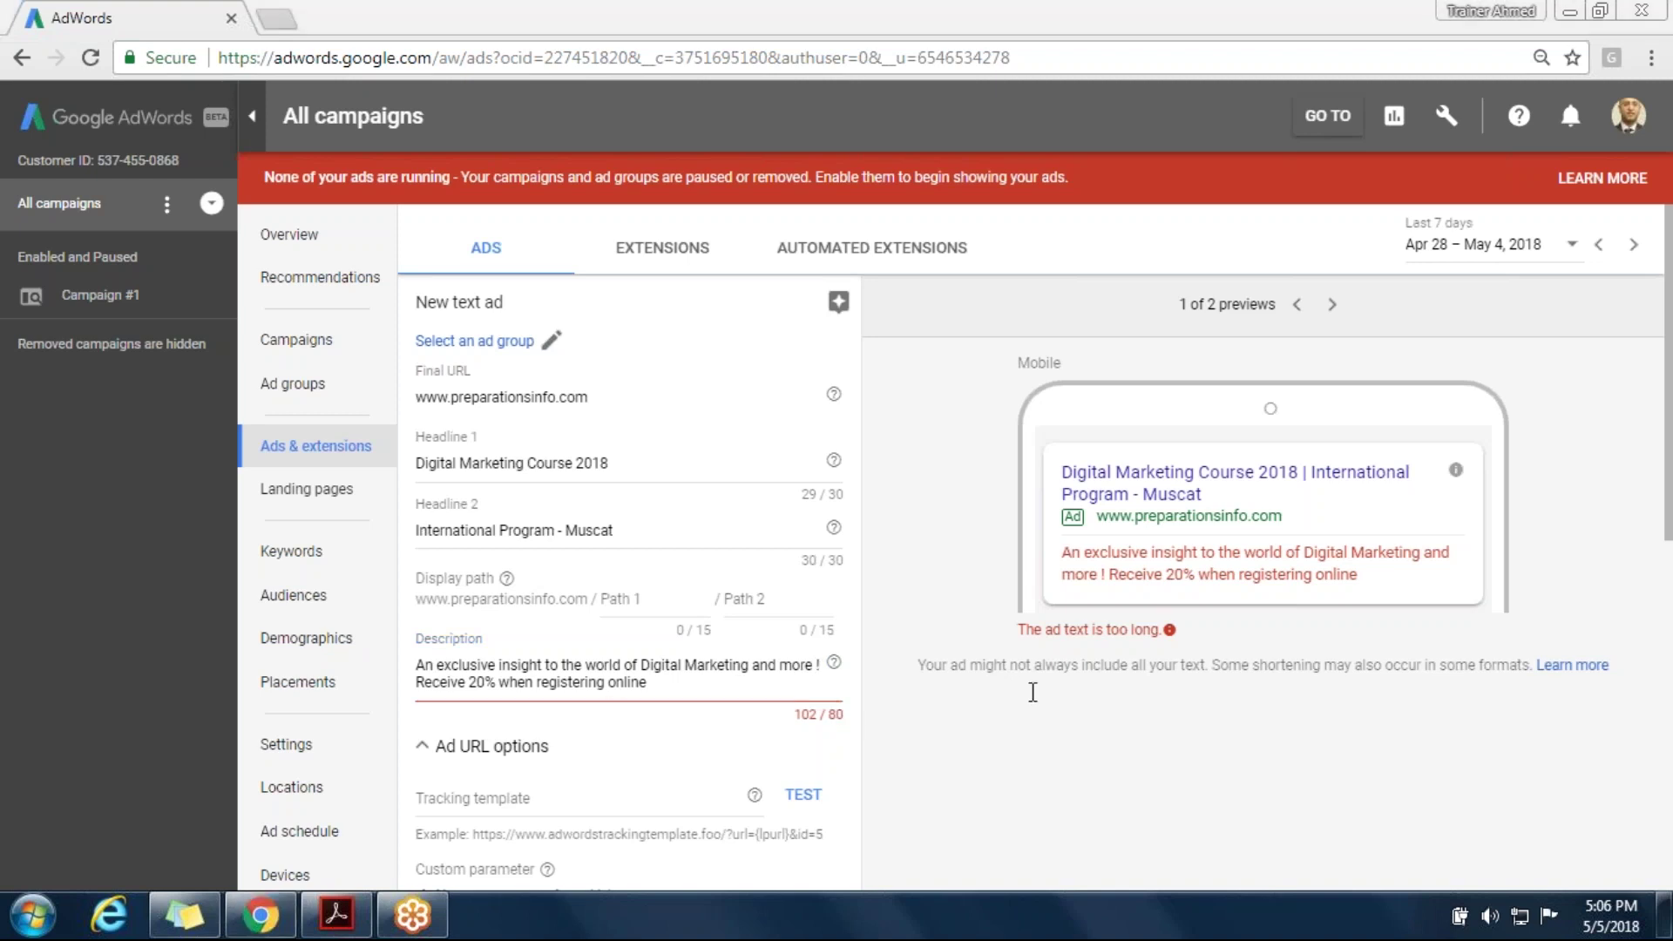
# Clear the description and enter "An exclusive insight to the world of Digital Marketing! Get 20% when registering online"
pyautogui.click(715, 684)
pyautogui.hotkey('ctrl', 'shift', 'Left')
pyautogui.hotkey('ctrl', 'shift', 'Left')
pyautogui.hotkey('ctrl', 'shift', 'Left')
pyautogui.hotkey('ctrl', 'shift', 'Left')
pyautogui.hotkey('ctrl', 'shift', 'Left')
pyautogui.hotkey('ctrl', 'a')
pyautogui.press('BackSpace')
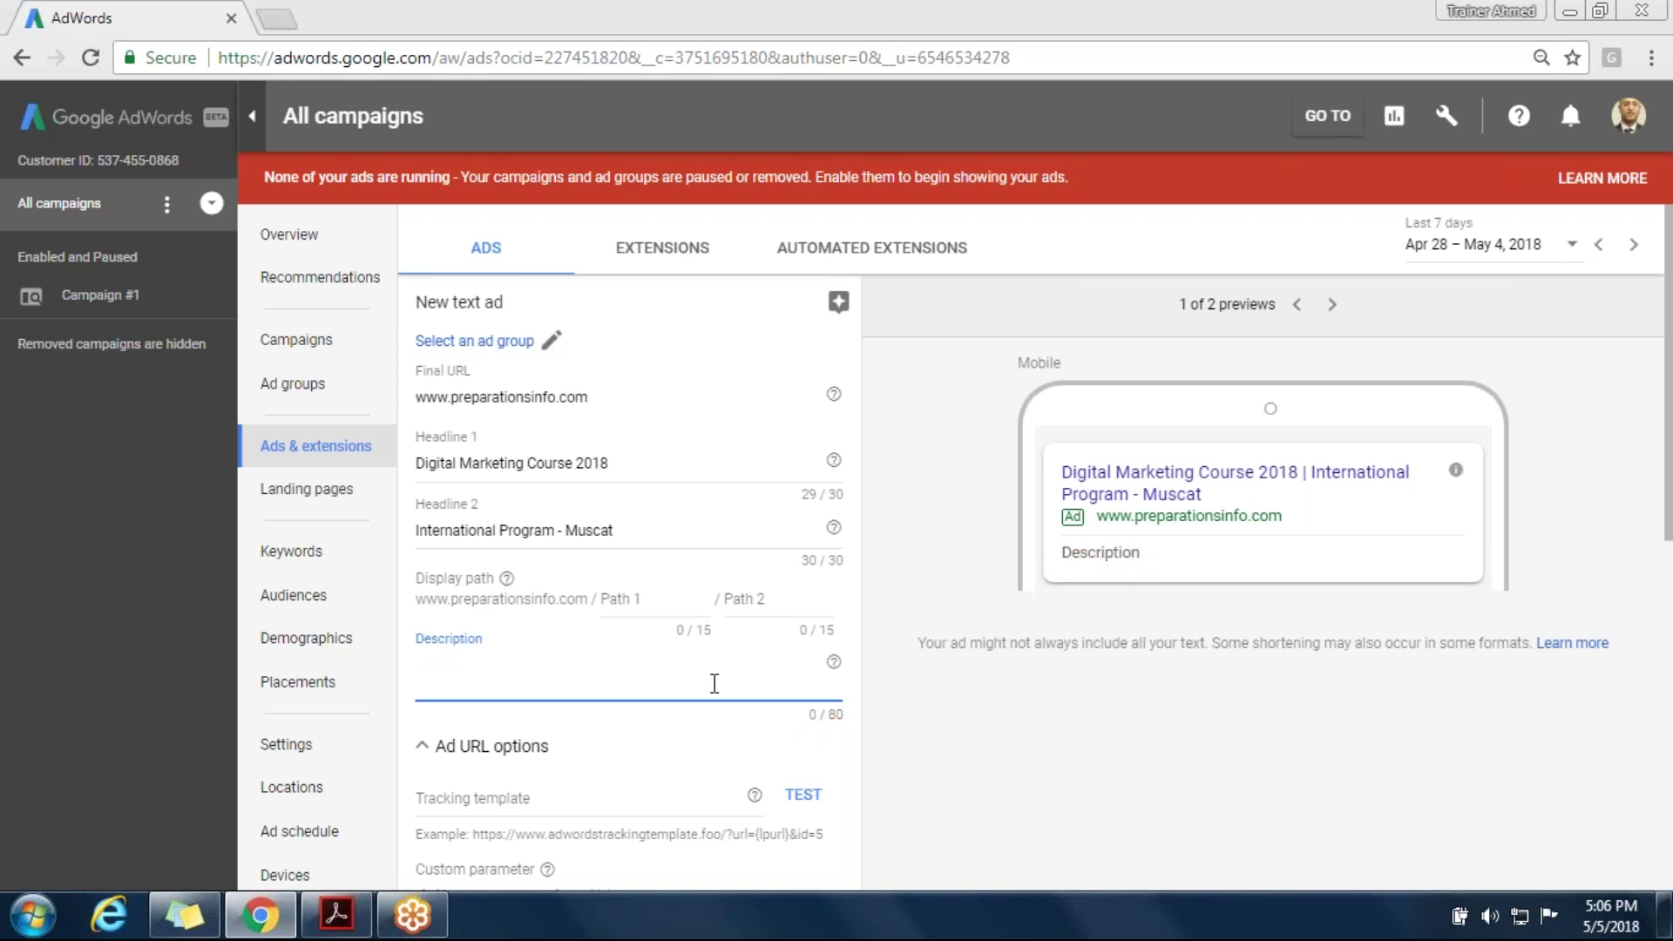
pyautogui.write('An exclusive insight to the world of Digital Marketing! Get 20% when registering online')
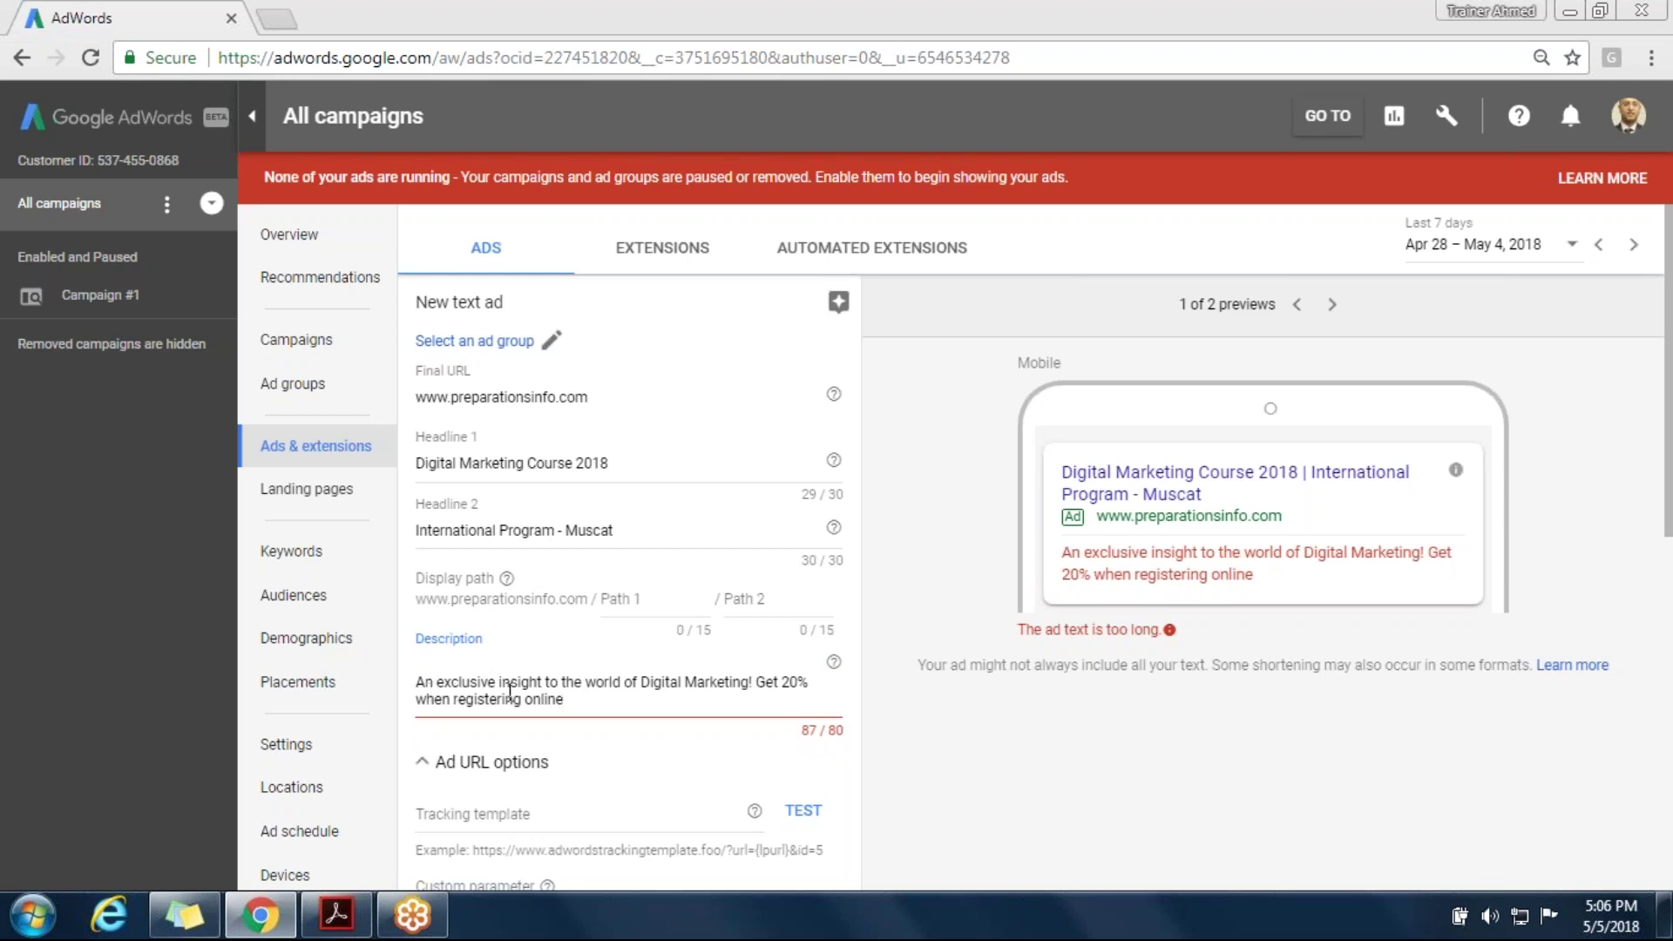
# Add a space before the description's exclamation mark and reword its offer to "Get 20% Discount by registering online"
pyautogui.click(754, 681)
pyautogui.moveTo(449, 703); pyautogui.dragTo(420, 704)
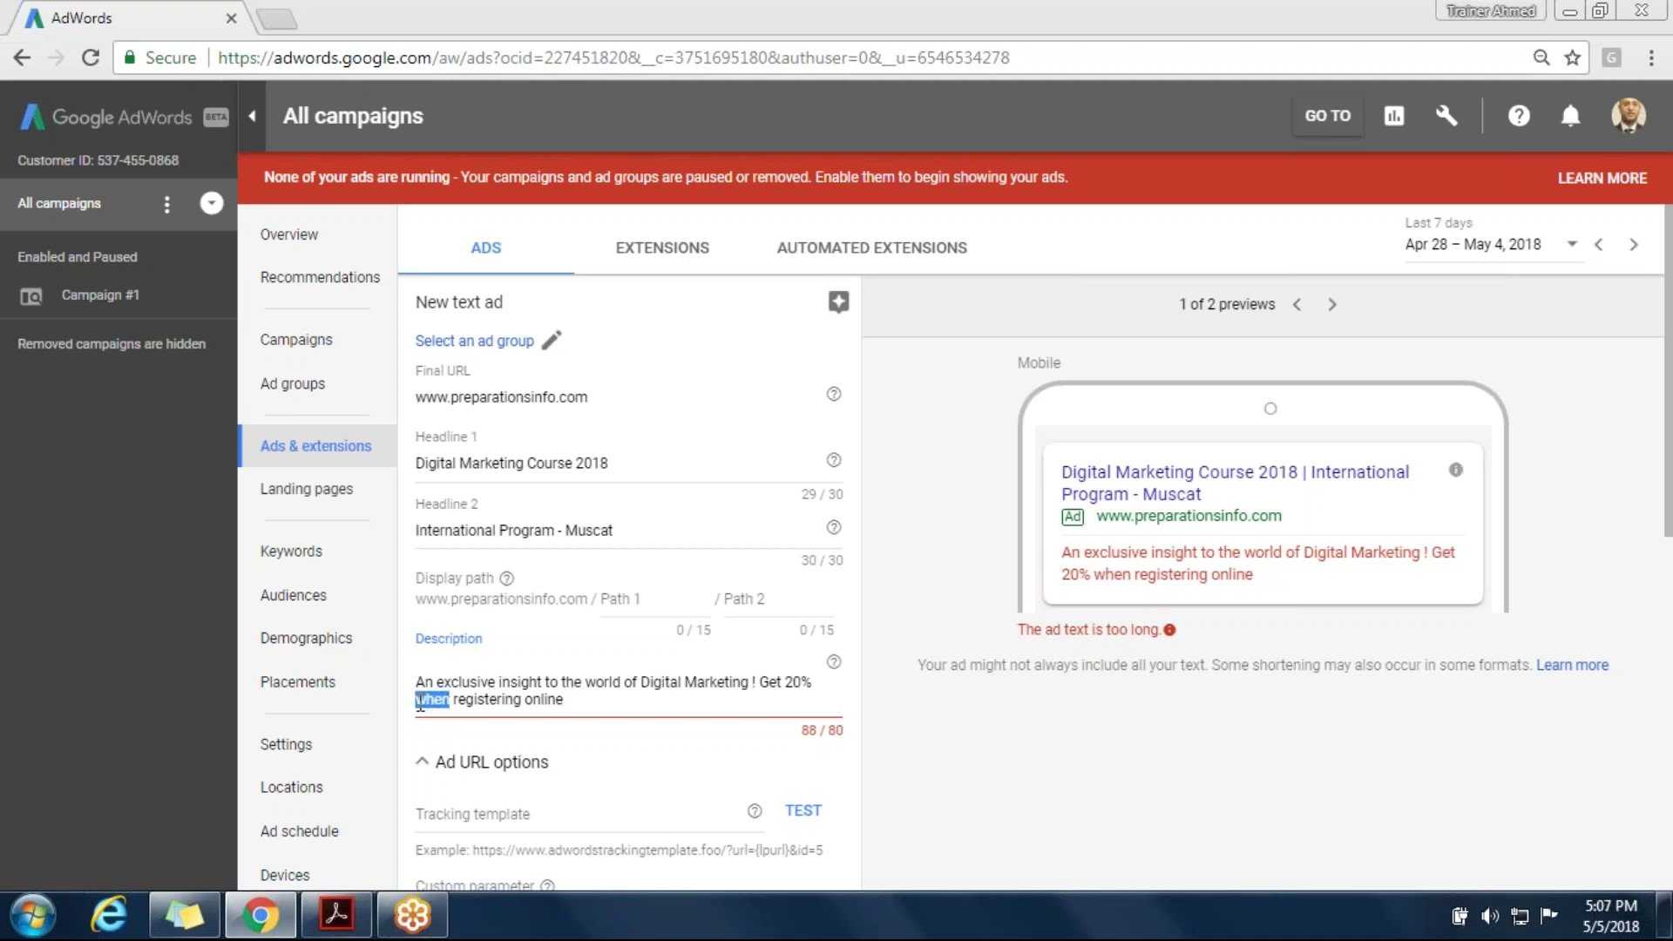
pyautogui.write('by')
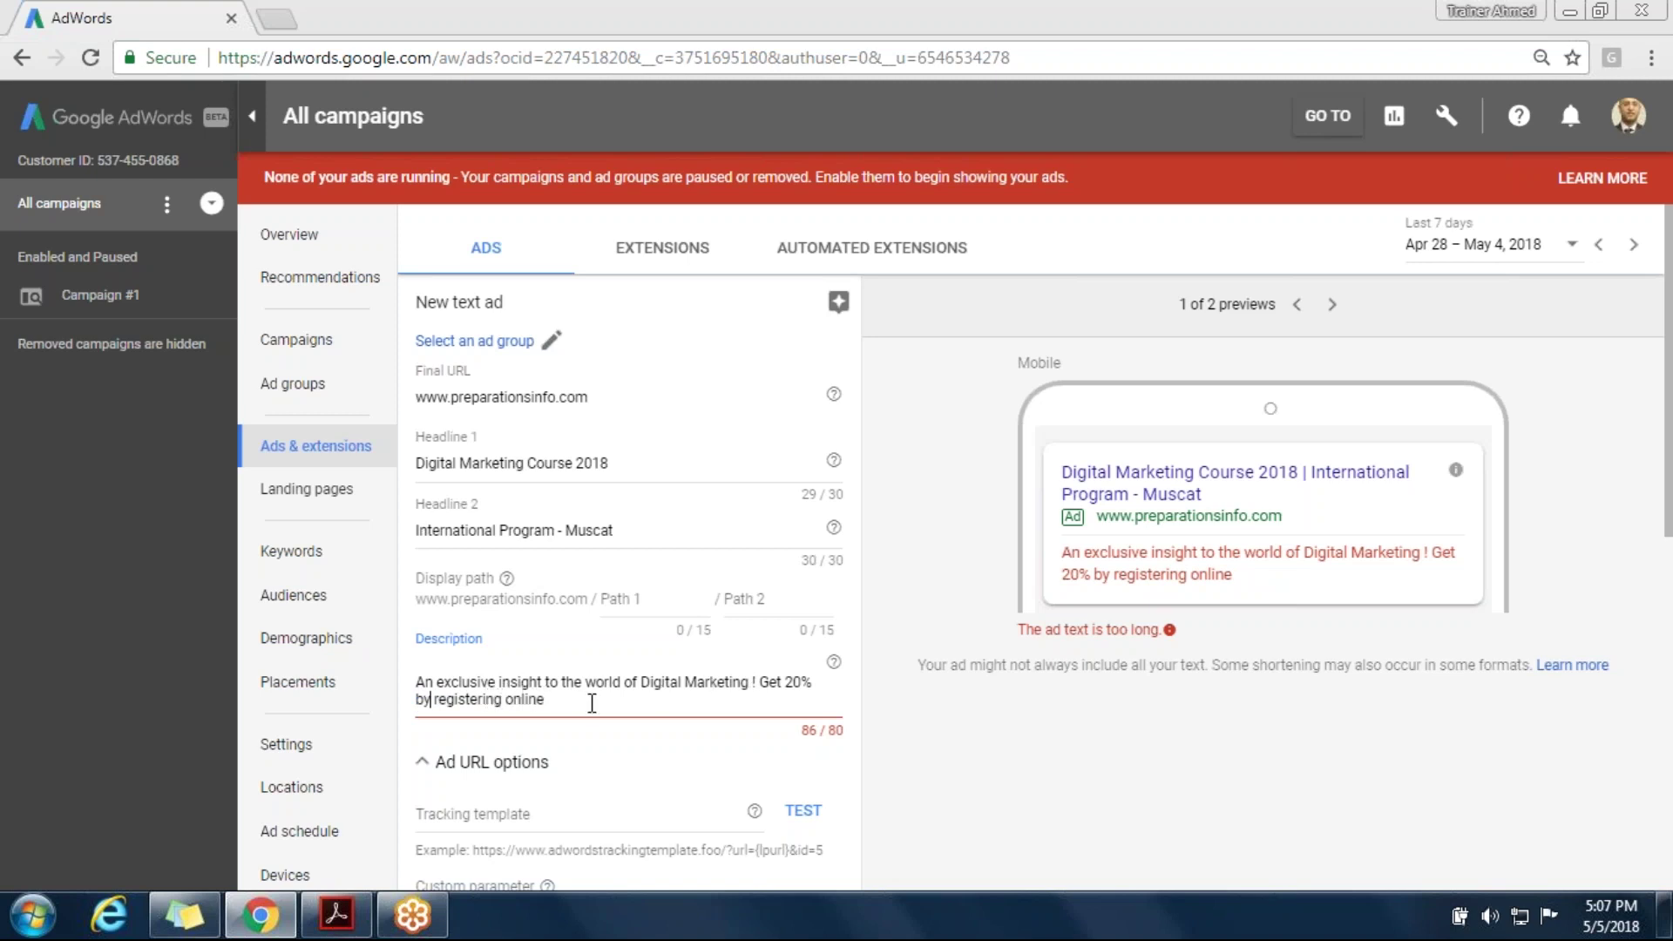
pyautogui.click(432, 701)
pyautogui.click(419, 700)
pyautogui.write('Discount')
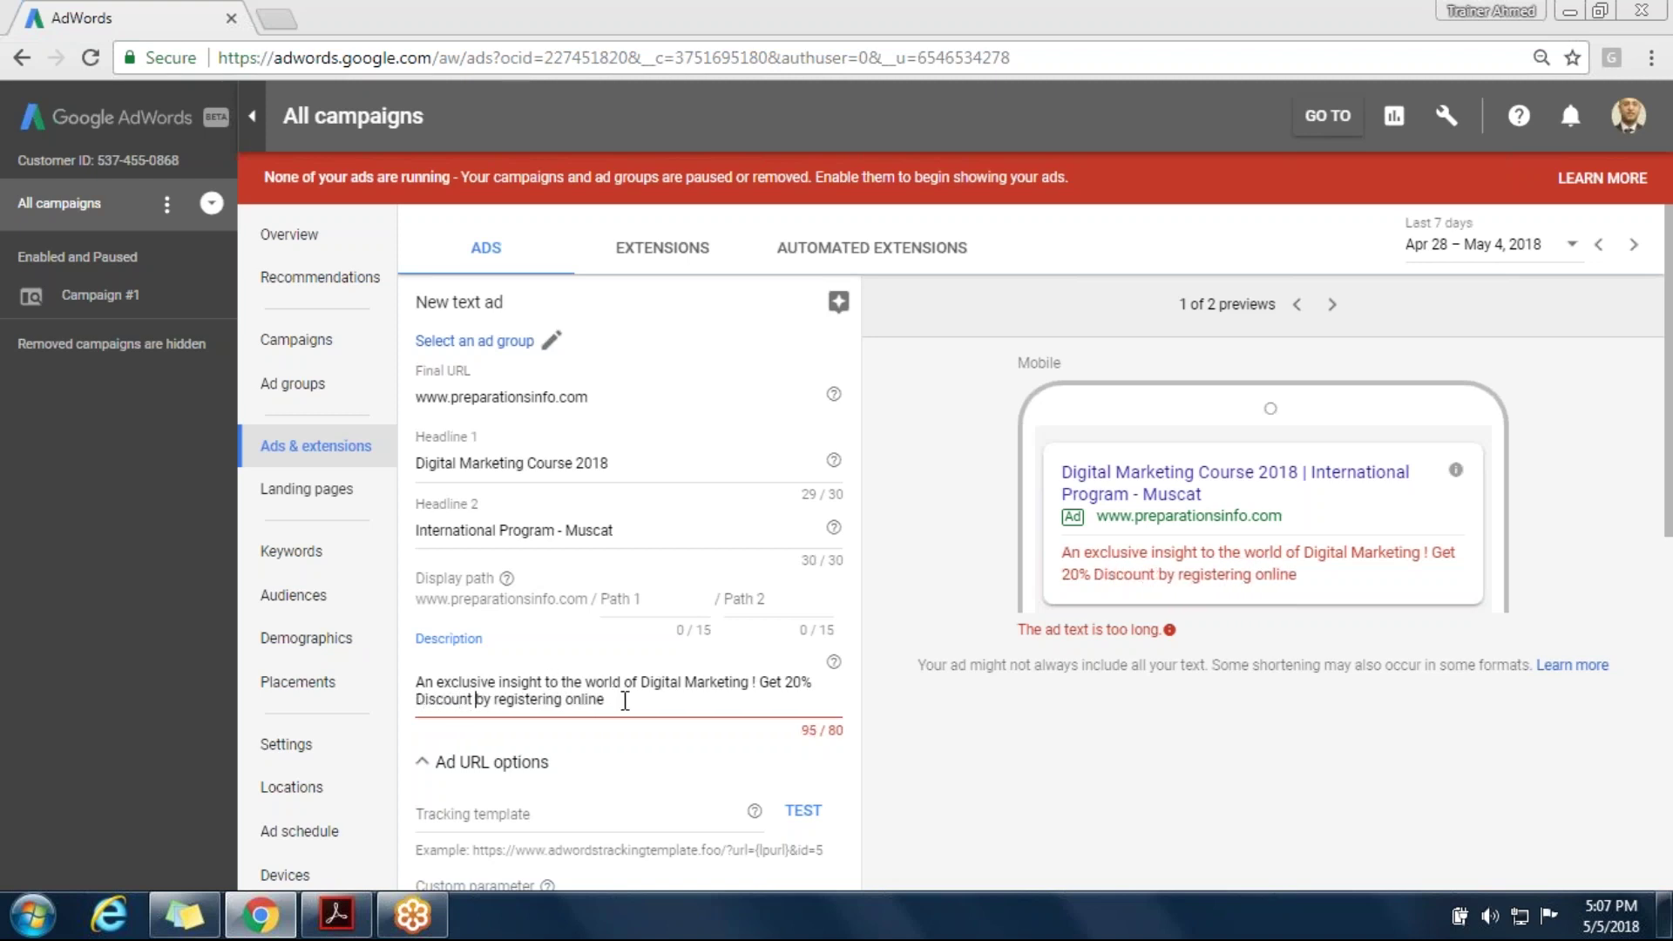
# Remove "by registering online" from the description so that it ends with "Get 20% Discount"
pyautogui.moveTo(625, 700); pyautogui.dragTo(475, 699)
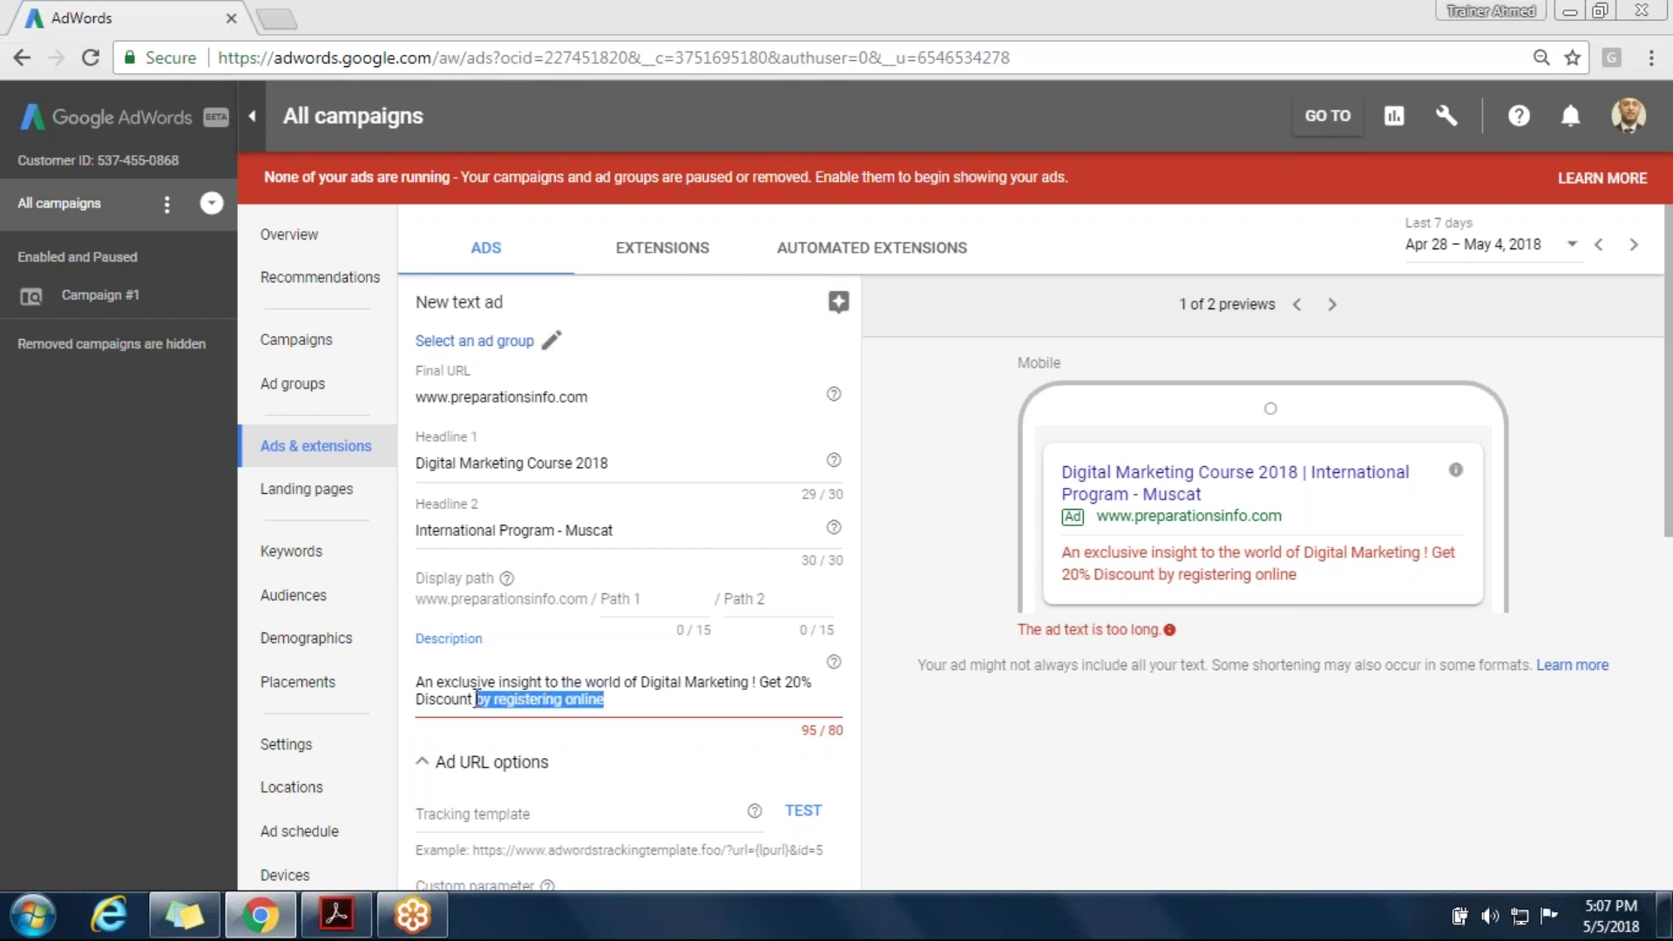
pyautogui.press('BackSpace')
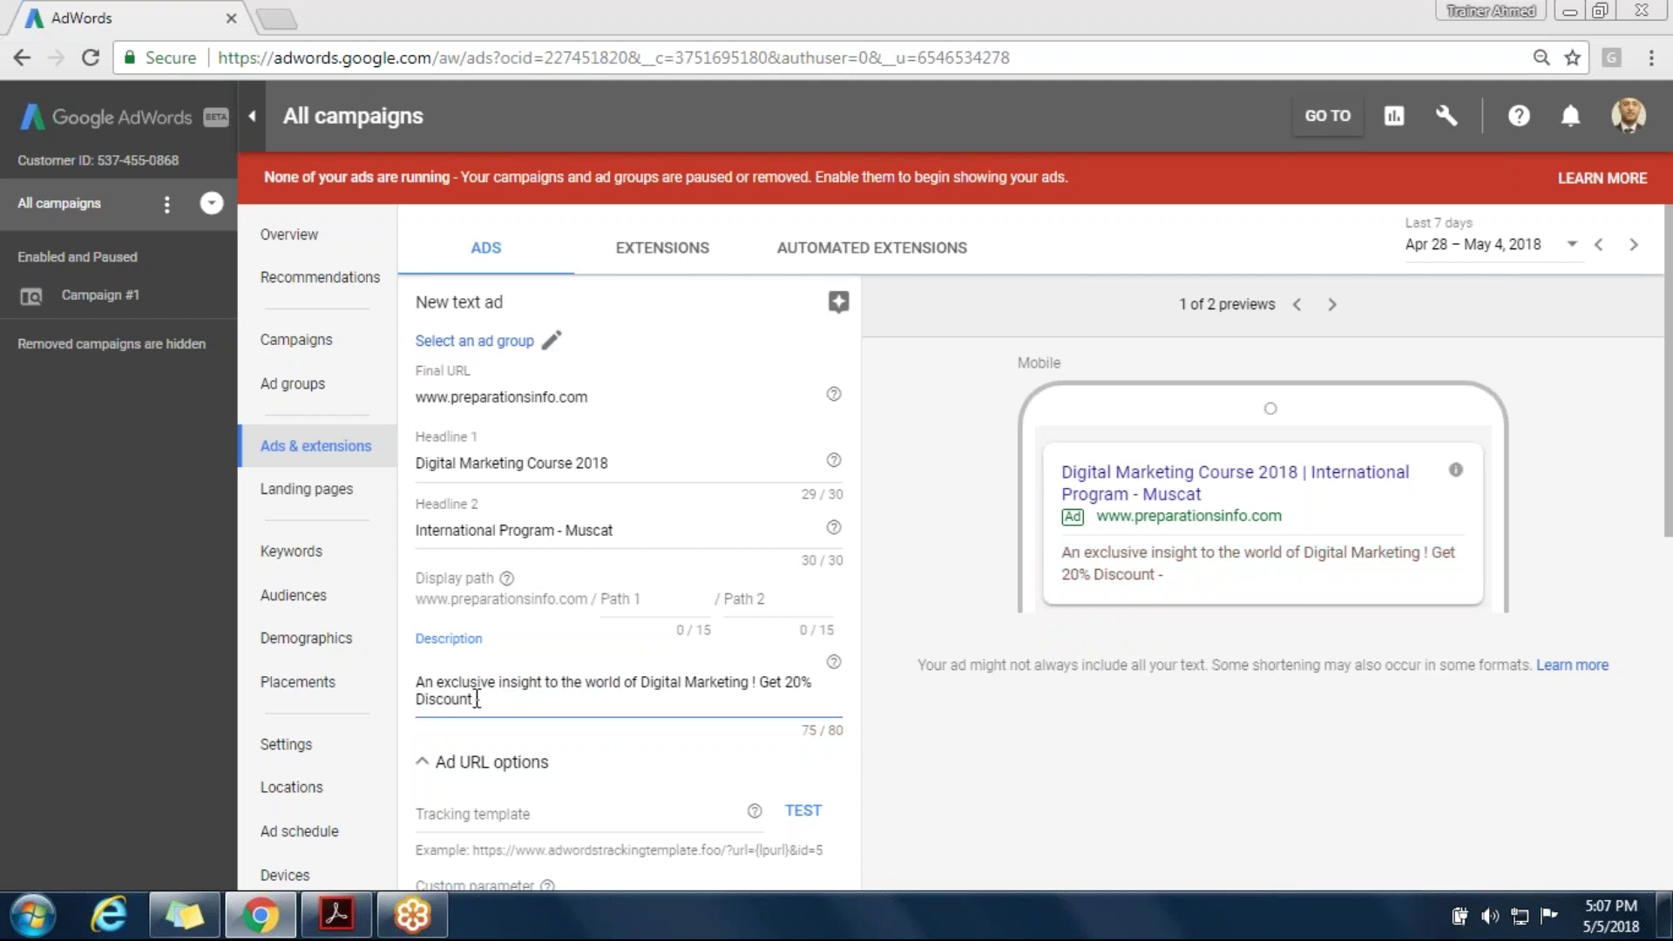
pyautogui.press('BackSpace')
pyautogui.press('BackSpace')
pyautogui.press('BackSpace')
pyautogui.press('BackSpace')
pyautogui.press('BackSpace')
pyautogui.write('unt')
# Shorten the description's opening by removing "the world of" and adding "World" after "Digital Marketing"
pyautogui.moveTo(642, 681); pyautogui.dragTo(581, 686)
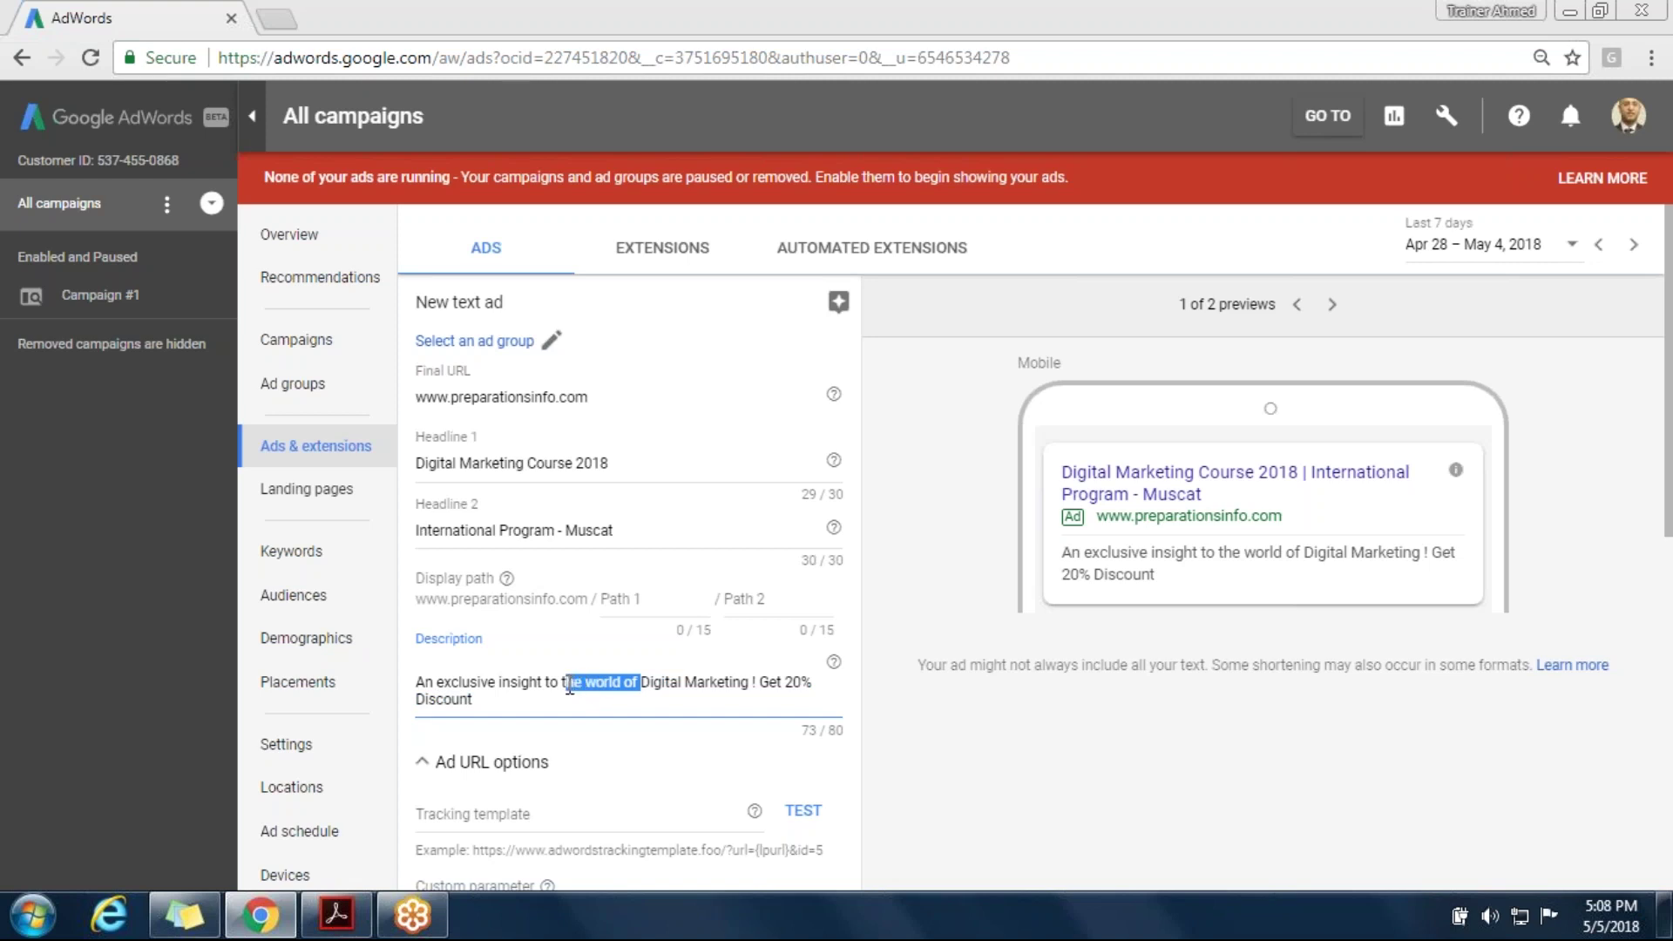
pyautogui.moveTo(589, 686); pyautogui.dragTo(565, 684)
pyautogui.press('BackSpace')
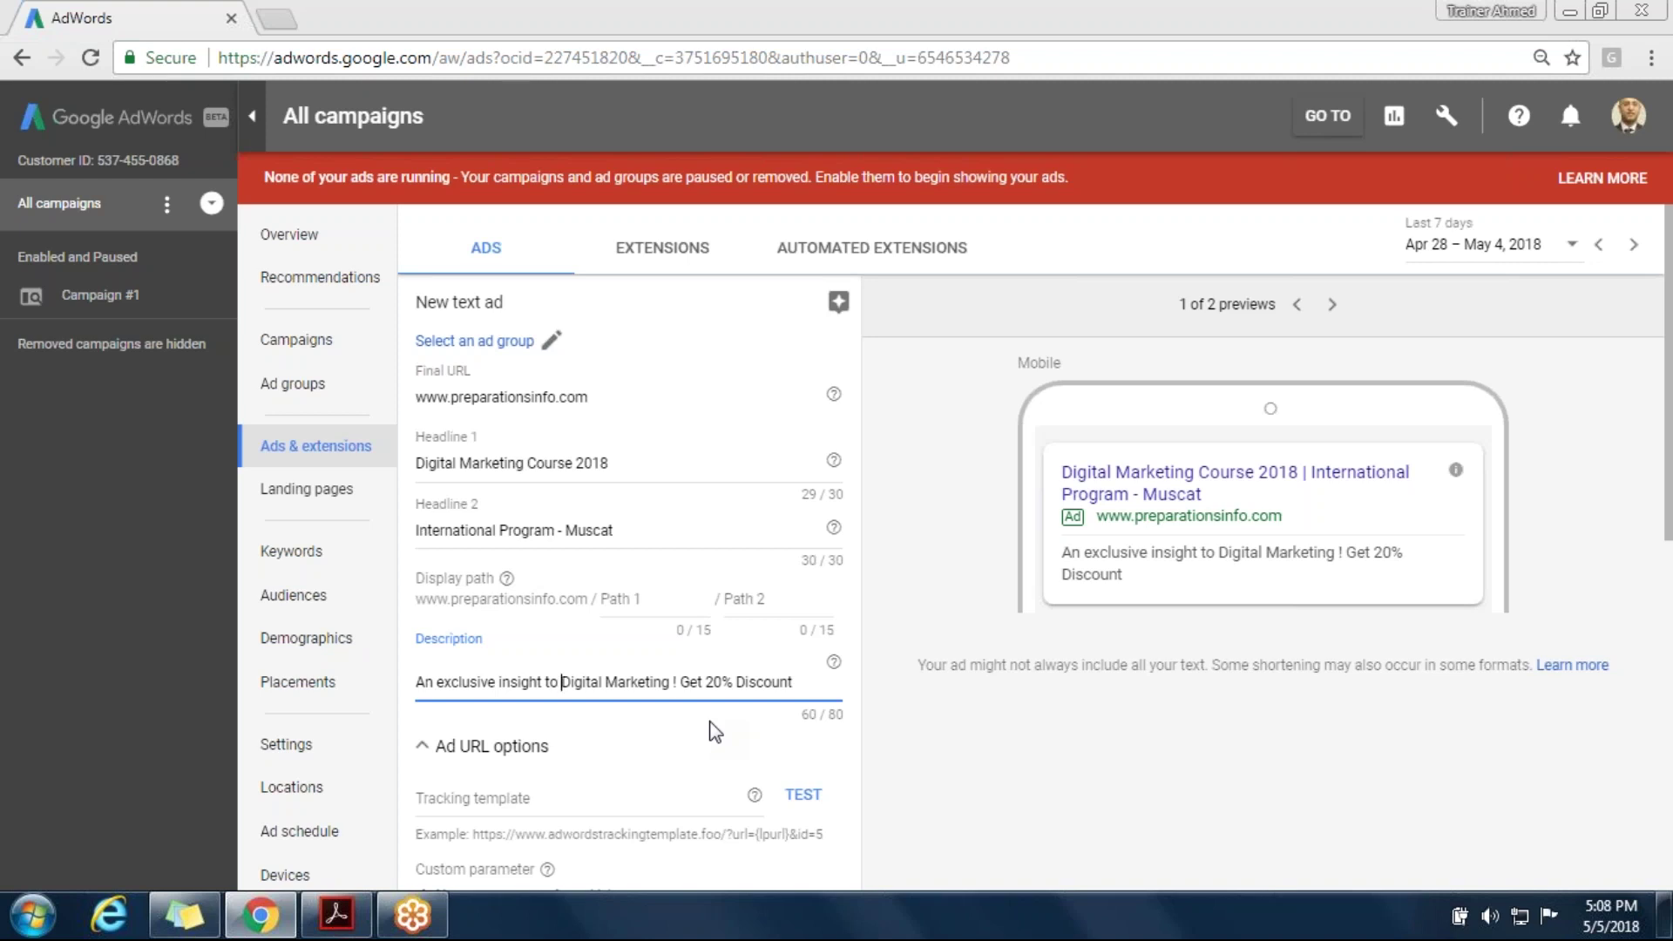
pyautogui.click(674, 682)
pyautogui.write('World')
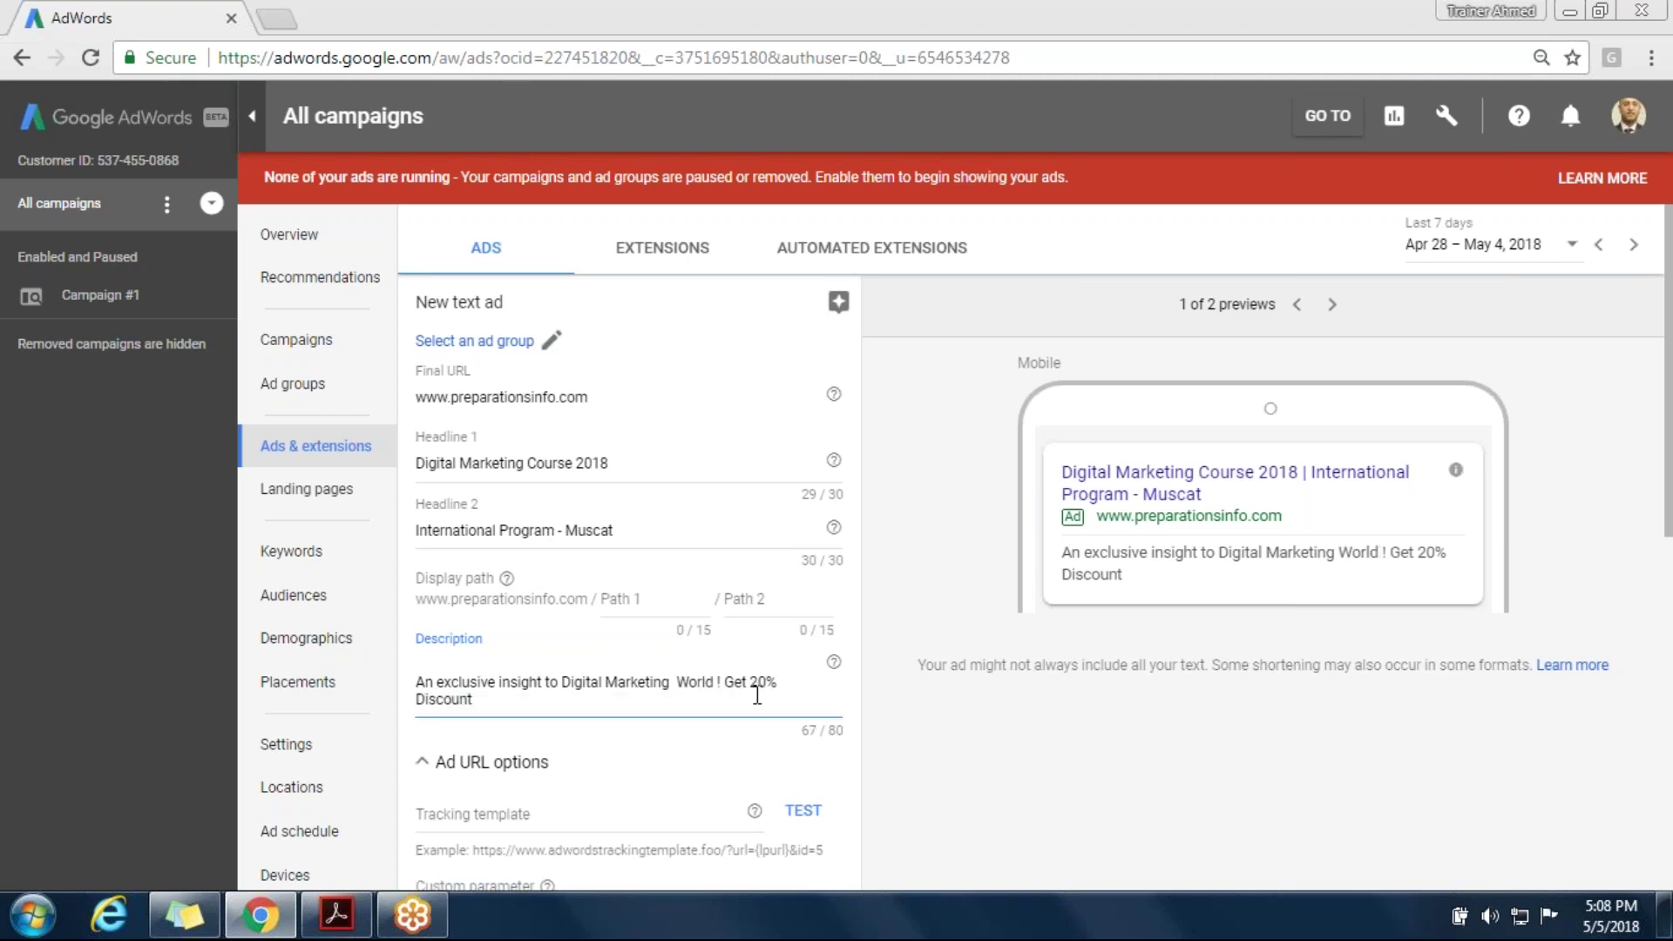
# Try ending the description with "upon online booking" after "Discount"
pyautogui.click(476, 699)
pyautogui.write('upon online')
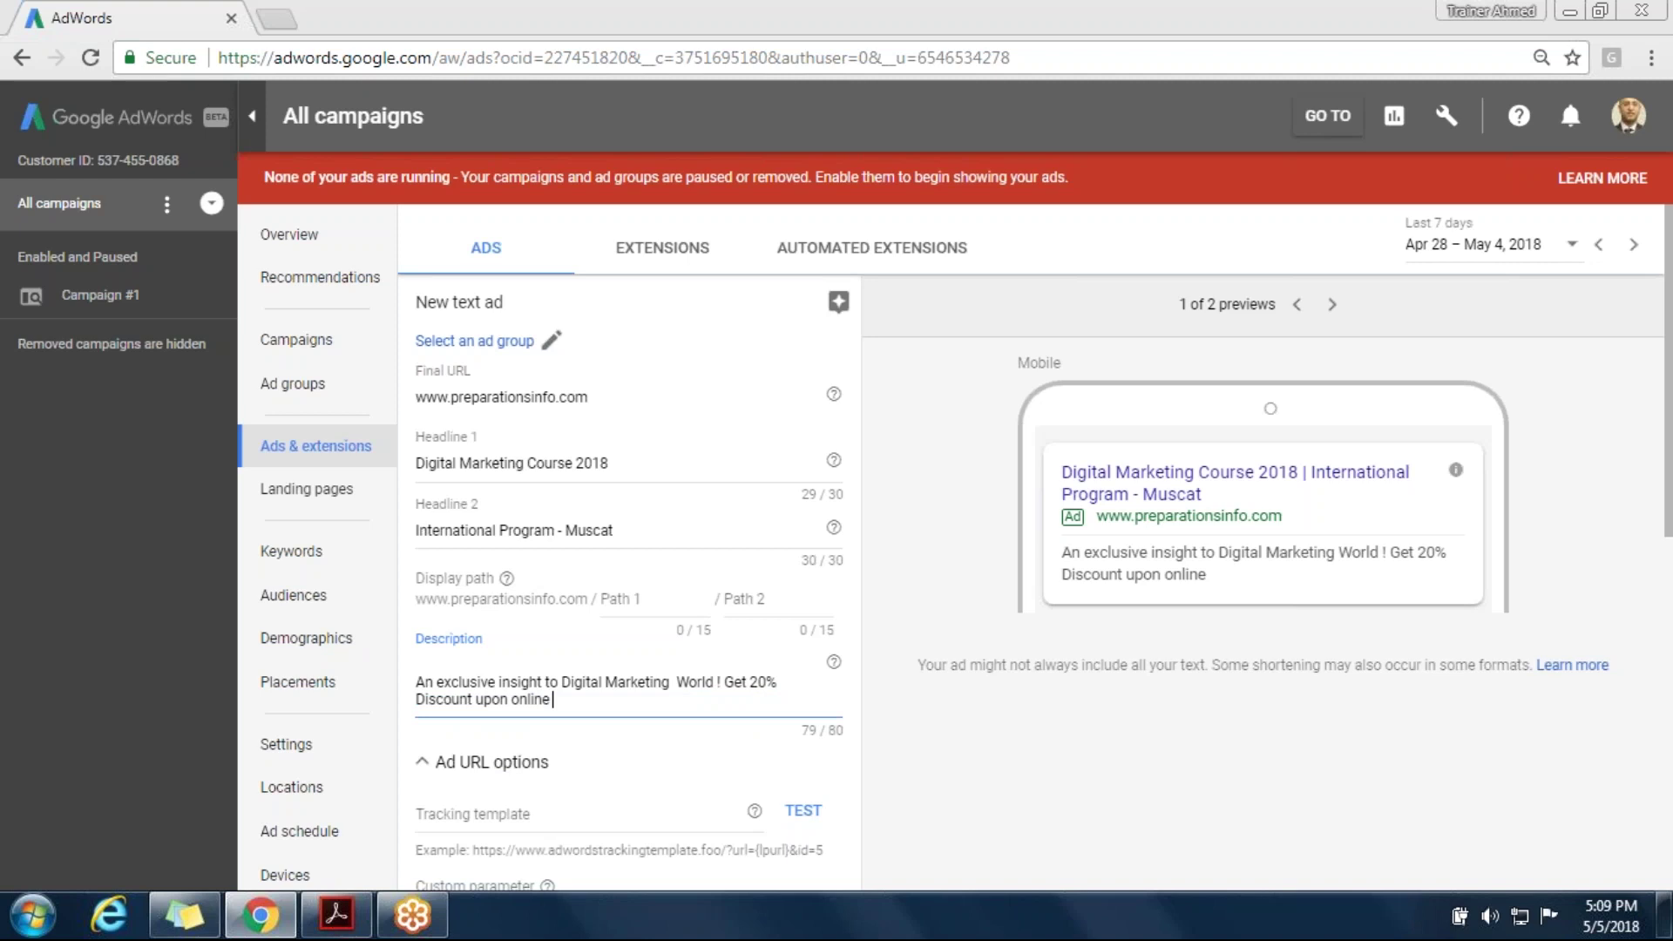
pyautogui.write(' booking')
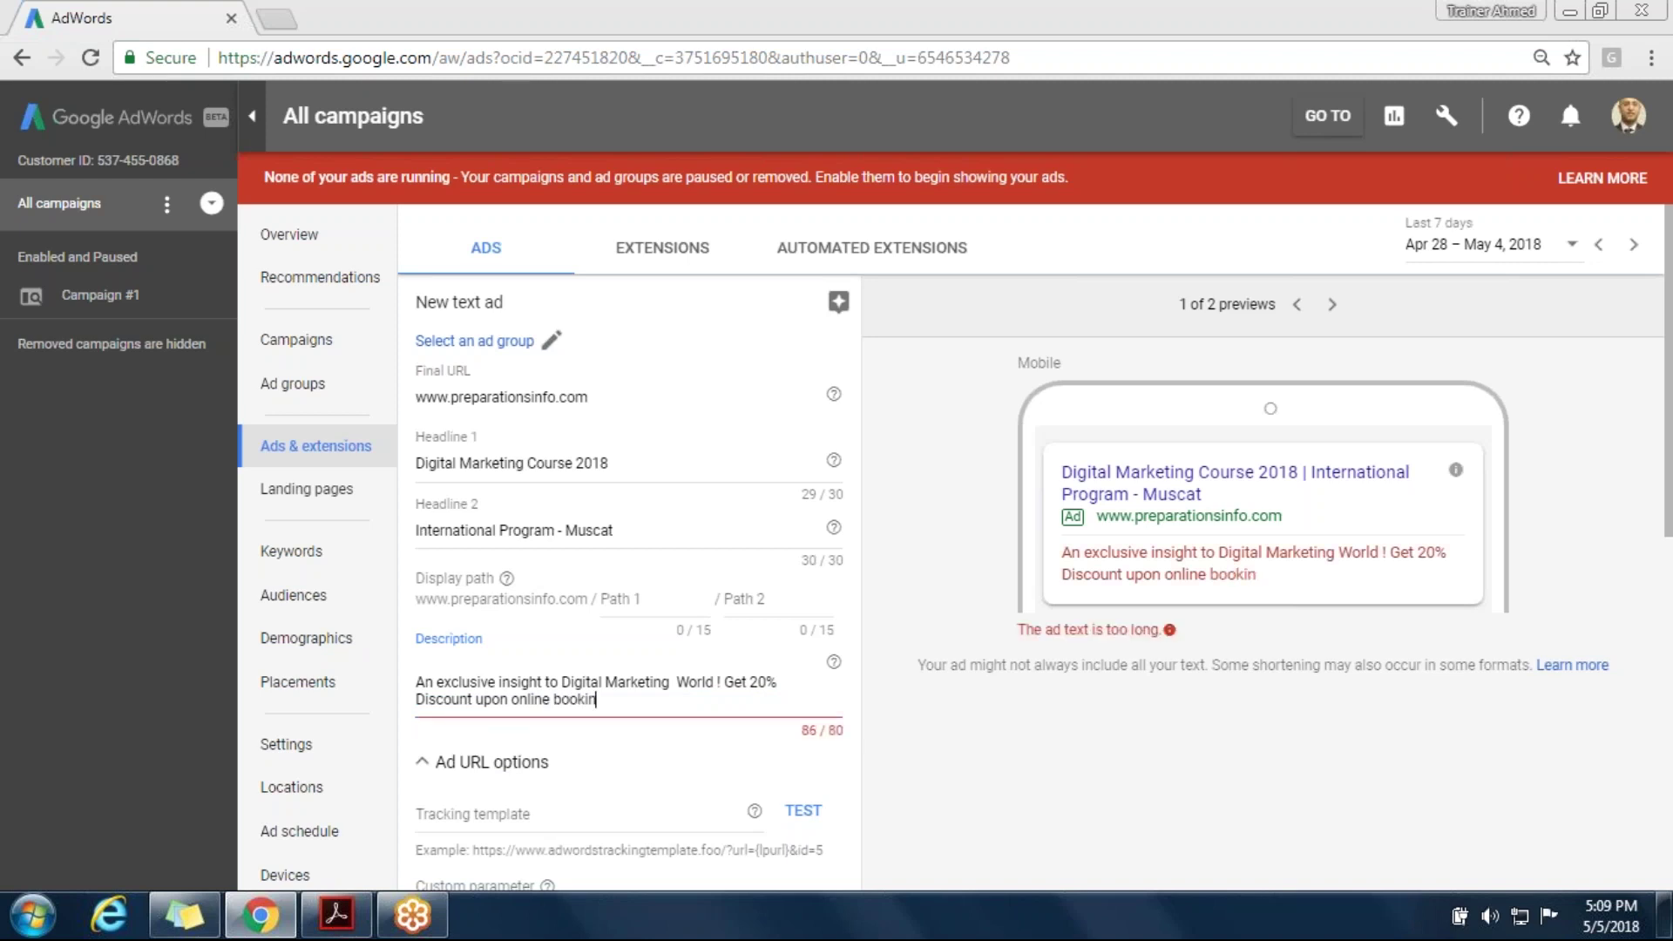
pyautogui.press('BackSpace')
pyautogui.press('BackSpace')
pyautogui.press('BackSpace')
pyautogui.press('BackSpace')
pyautogui.press('BackSpace')
pyautogui.press('BackSpace')
pyautogui.press('BackSpace')
pyautogui.press('BackSpace')
pyautogui.press('BackSpace')
pyautogui.press('BackSpace')
pyautogui.press('BackSpace')
pyautogui.press('BackSpace')
pyautogui.press('BackSpace')
pyautogui.press('BackSpace')
pyautogui.press('BackSpace')
pyautogui.press('BackSpace')
pyautogui.press('BackSpace')
pyautogui.press('BackSpace')
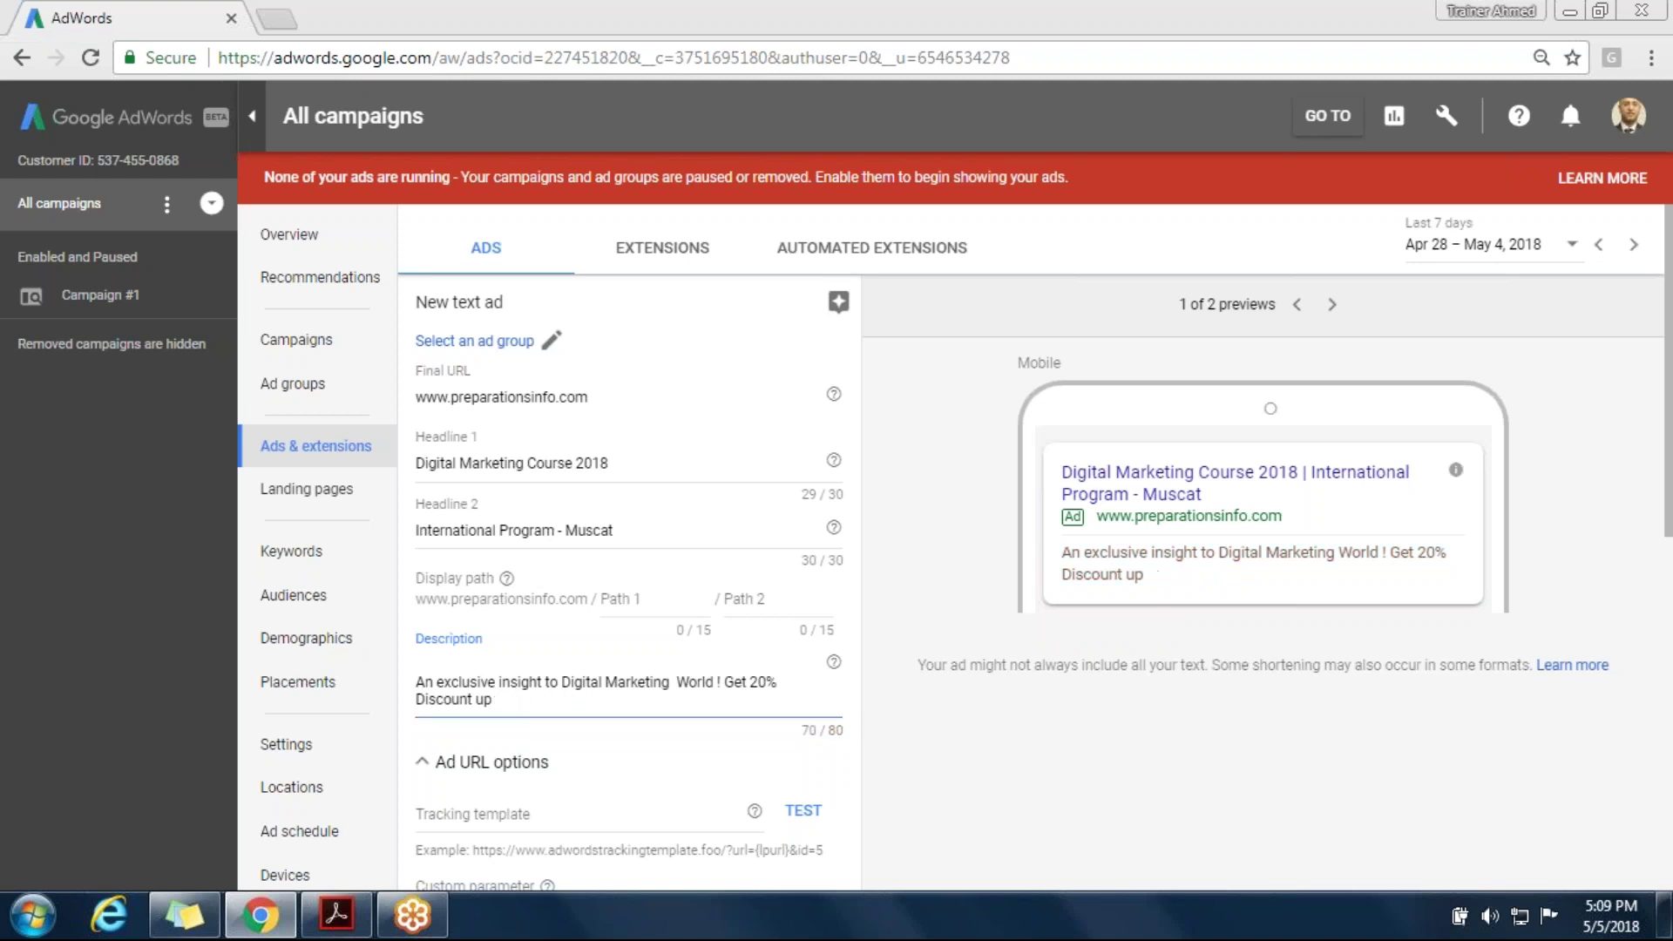
pyautogui.press('BackSpace')
pyautogui.press('BackSpace')
# Try the shorter wording "online booking" at the end of the description
pyautogui.write('online booking')
pyautogui.press('BackSpace')
pyautogui.press('BackSpace')
pyautogui.press('BackSpace')
pyautogui.press('BackSpace')
pyautogui.press('BackSpace')
pyautogui.press('BackSpace')
pyautogui.press('BackSpace')
pyautogui.press('BackSpace')
pyautogui.press('BackSpace')
pyautogui.press('BackSpace')
pyautogui.press('BackSpace')
pyautogui.press('BackSpace')
pyautogui.press('BackSpace')
pyautogui.press('BackSpace')
# Add the call to action "- Book Online Now" after "Discount" in the description
pyautogui.write('- Book Now')
pyautogui.click(523, 699)
pyautogui.write('On')
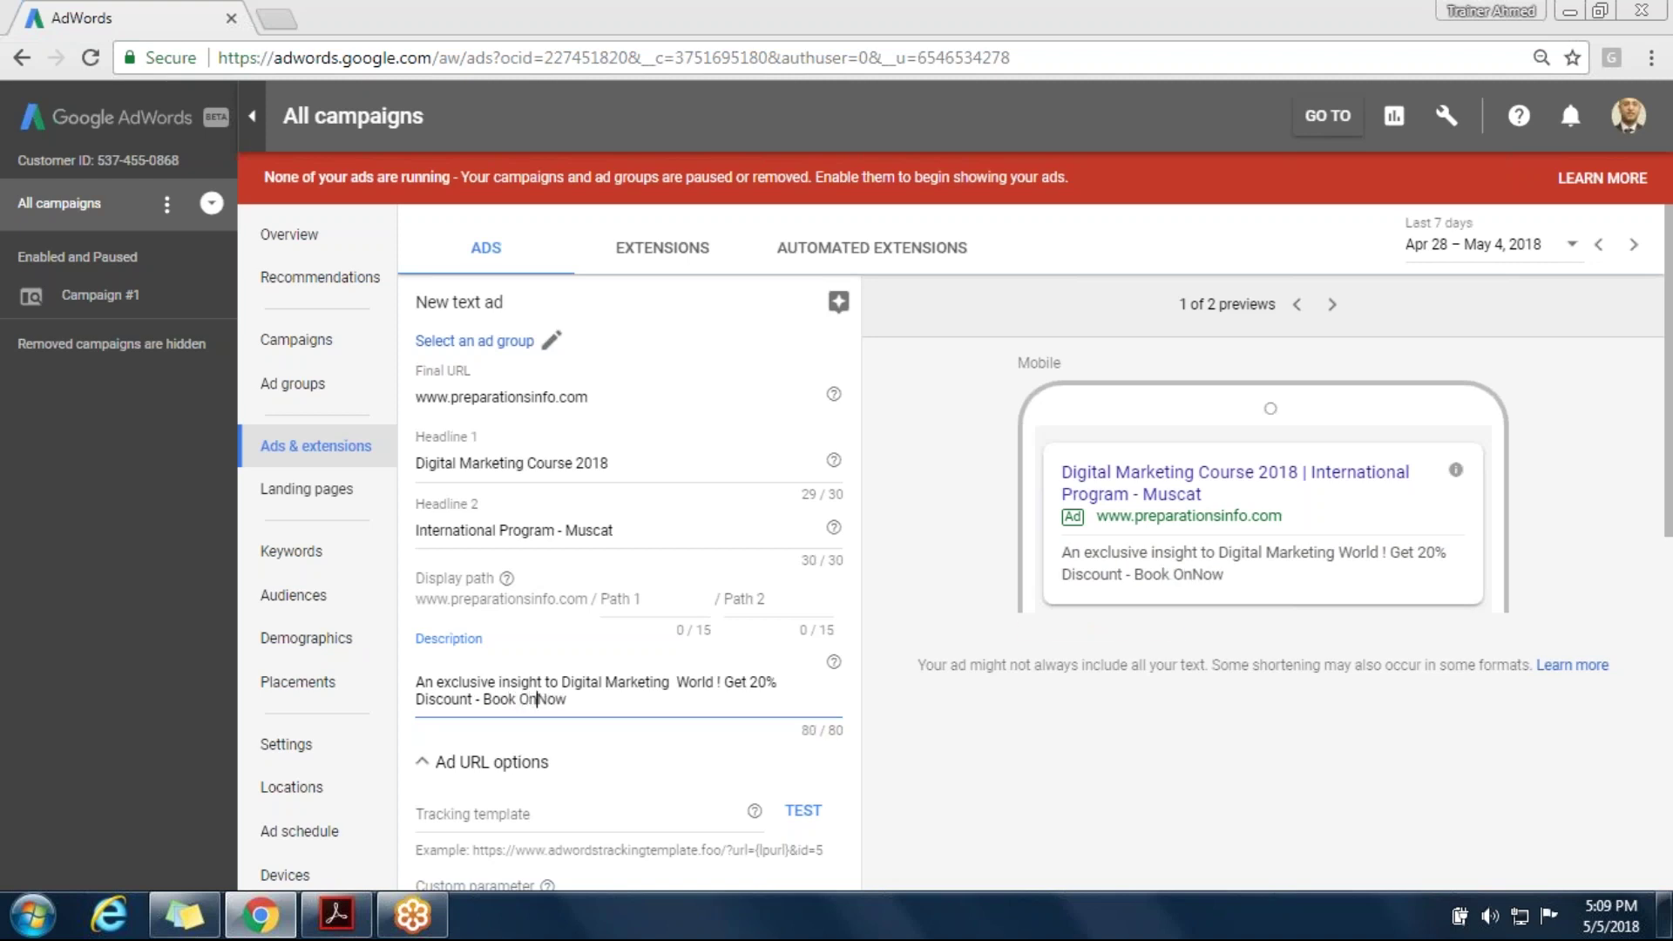
pyautogui.write('line')
# Remove the hyphen between "Discount" and "Book Online Now" in the description
pyautogui.press('Left')
pyautogui.press('Left')
pyautogui.press('Left')
pyautogui.press('Left')
pyautogui.press('Left')
pyautogui.press('Left')
pyautogui.press('Left')
pyautogui.press('Left')
pyautogui.press('Left')
pyautogui.press('Left')
pyautogui.press('Left')
pyautogui.press('BackSpace')
pyautogui.press('BackSpace')
pyautogui.press('BackSpace')
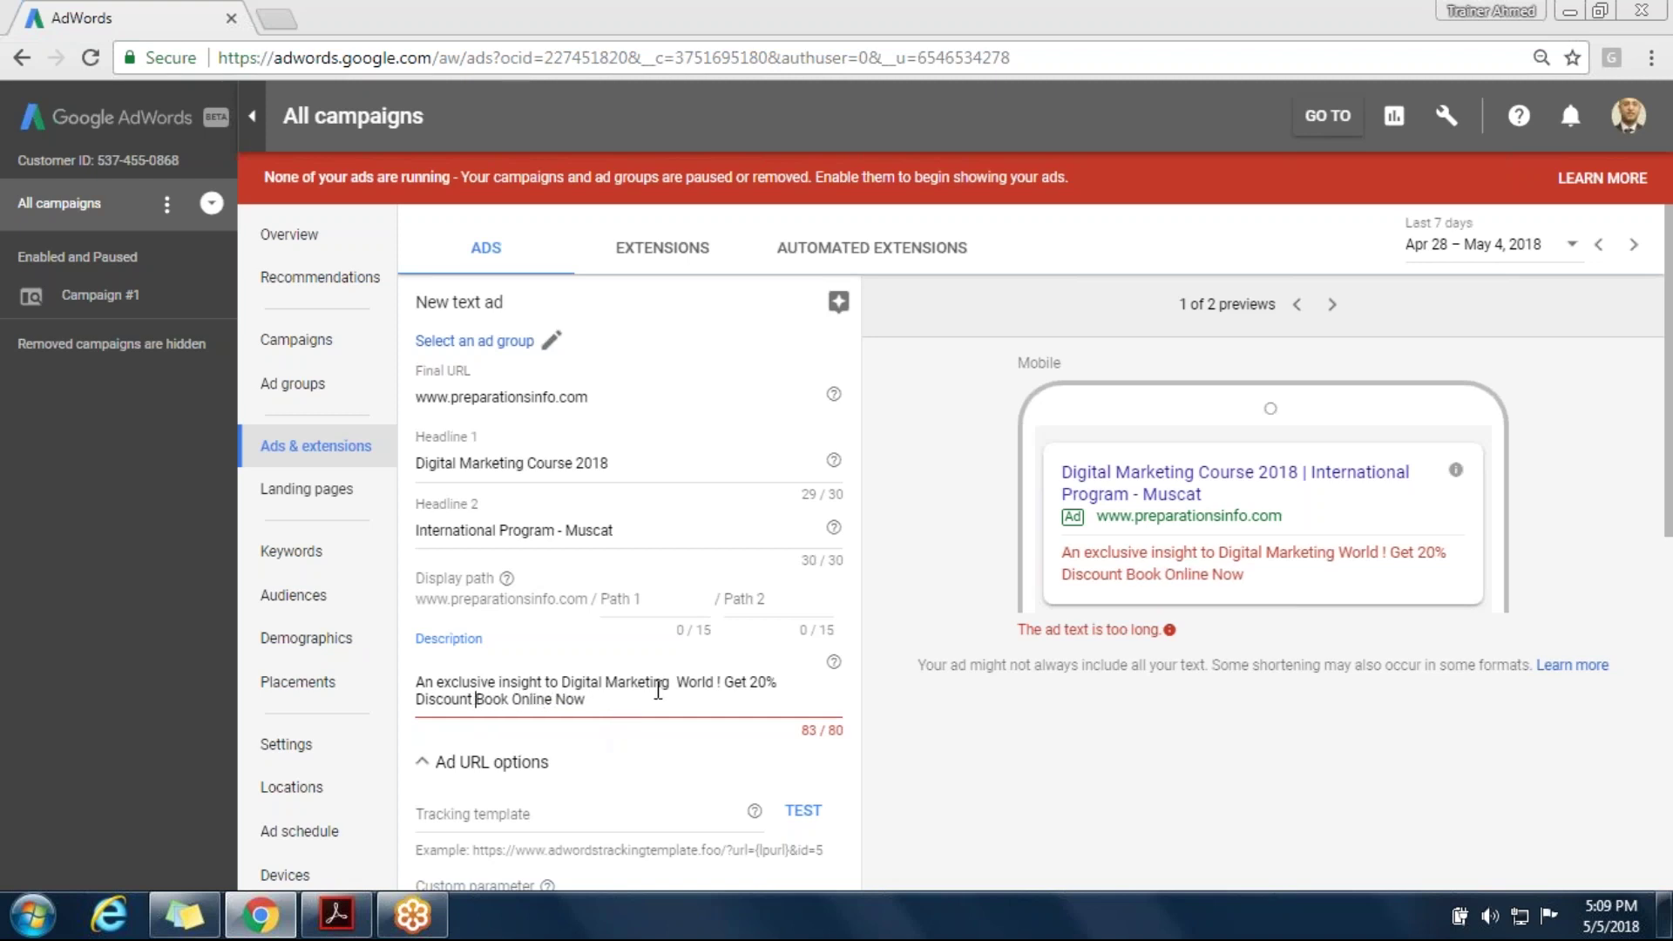
# Replace "Discount" in the description with "Off", making "Get 20% Off Book Online Now"
pyautogui.moveTo(587, 700); pyautogui.dragTo(419, 706)
pyautogui.click(470, 703)
pyautogui.write('Off')
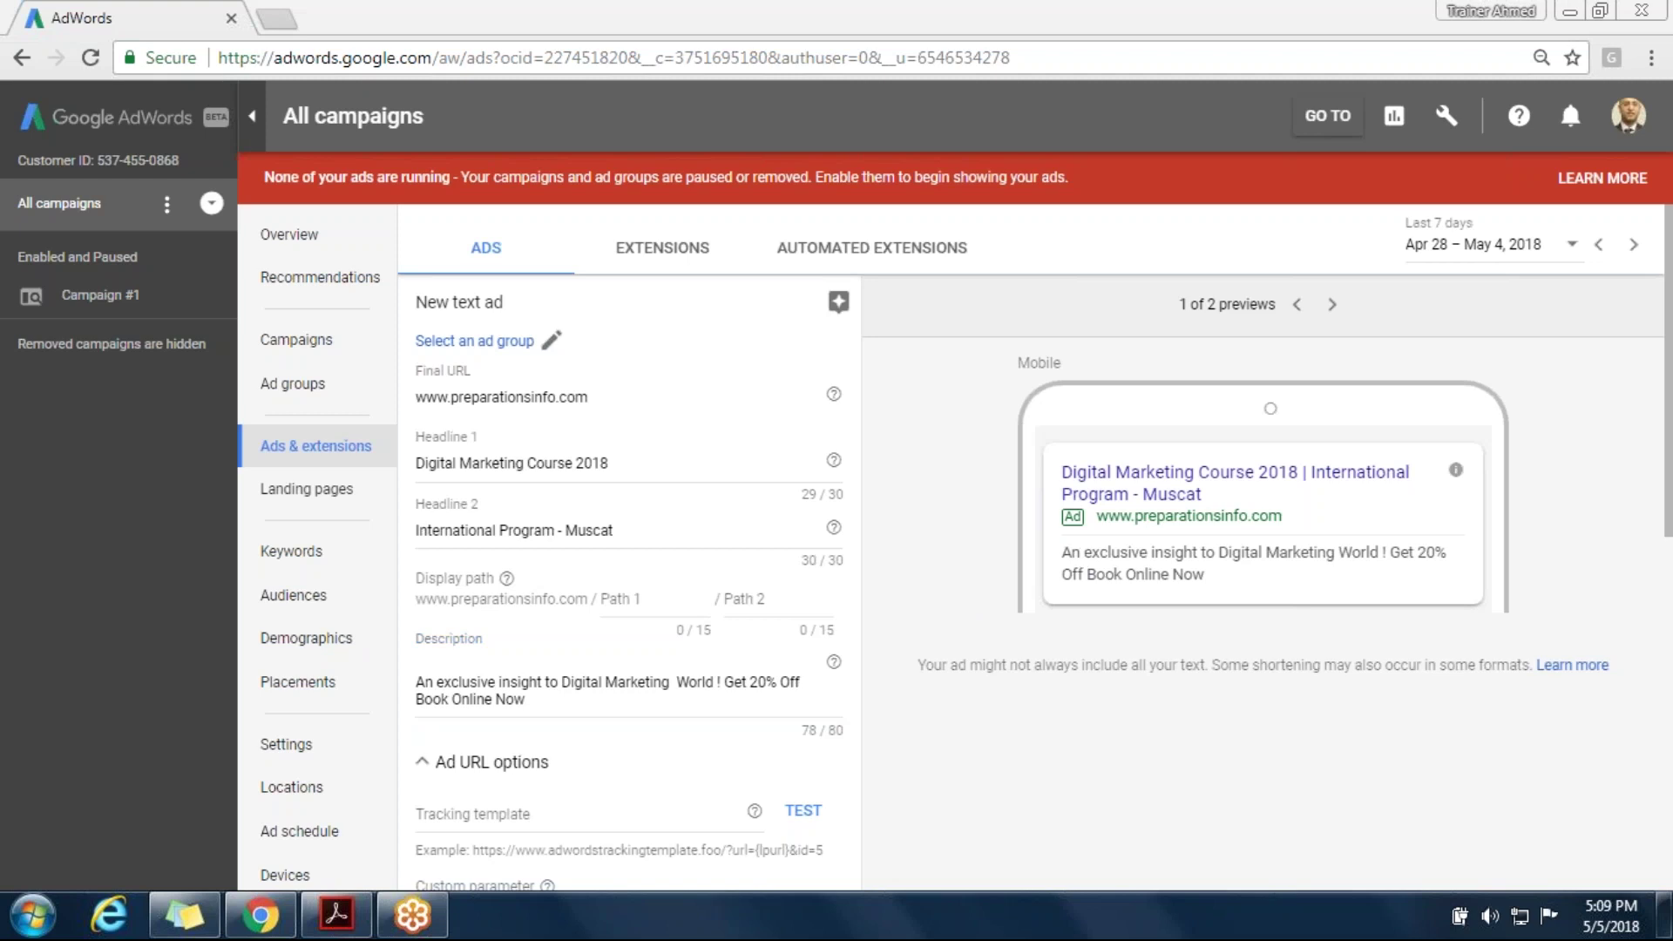
# Replace all of Headline 2 with "Global certification with Talks"
pyautogui.click(607, 464)
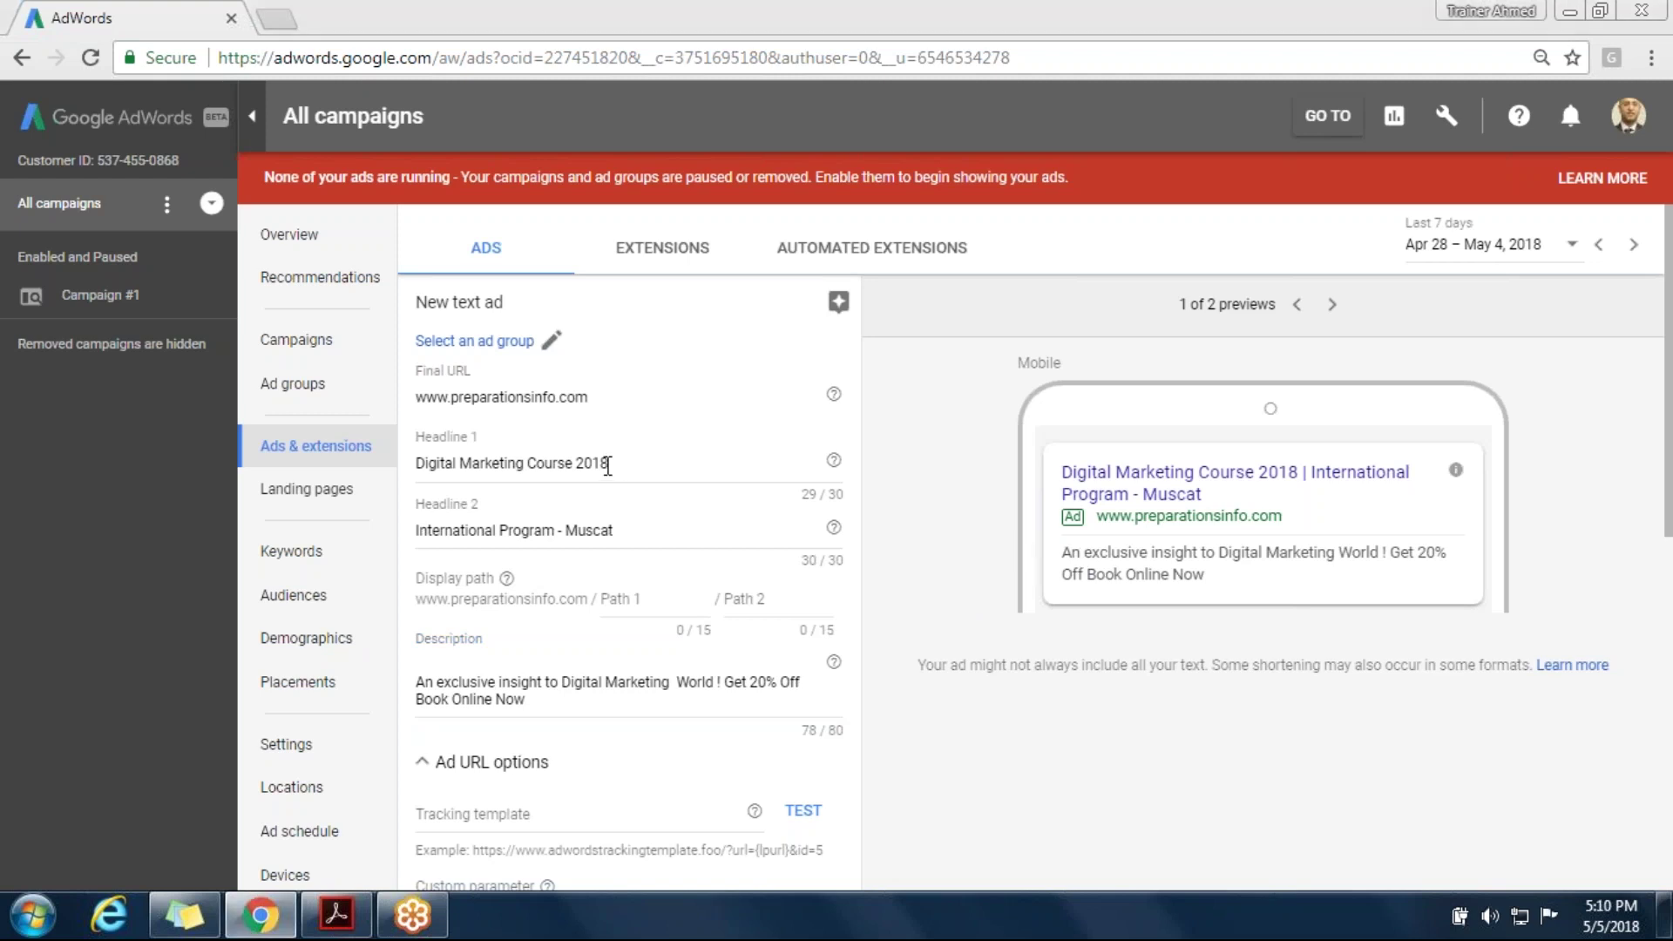
pyautogui.click(607, 464)
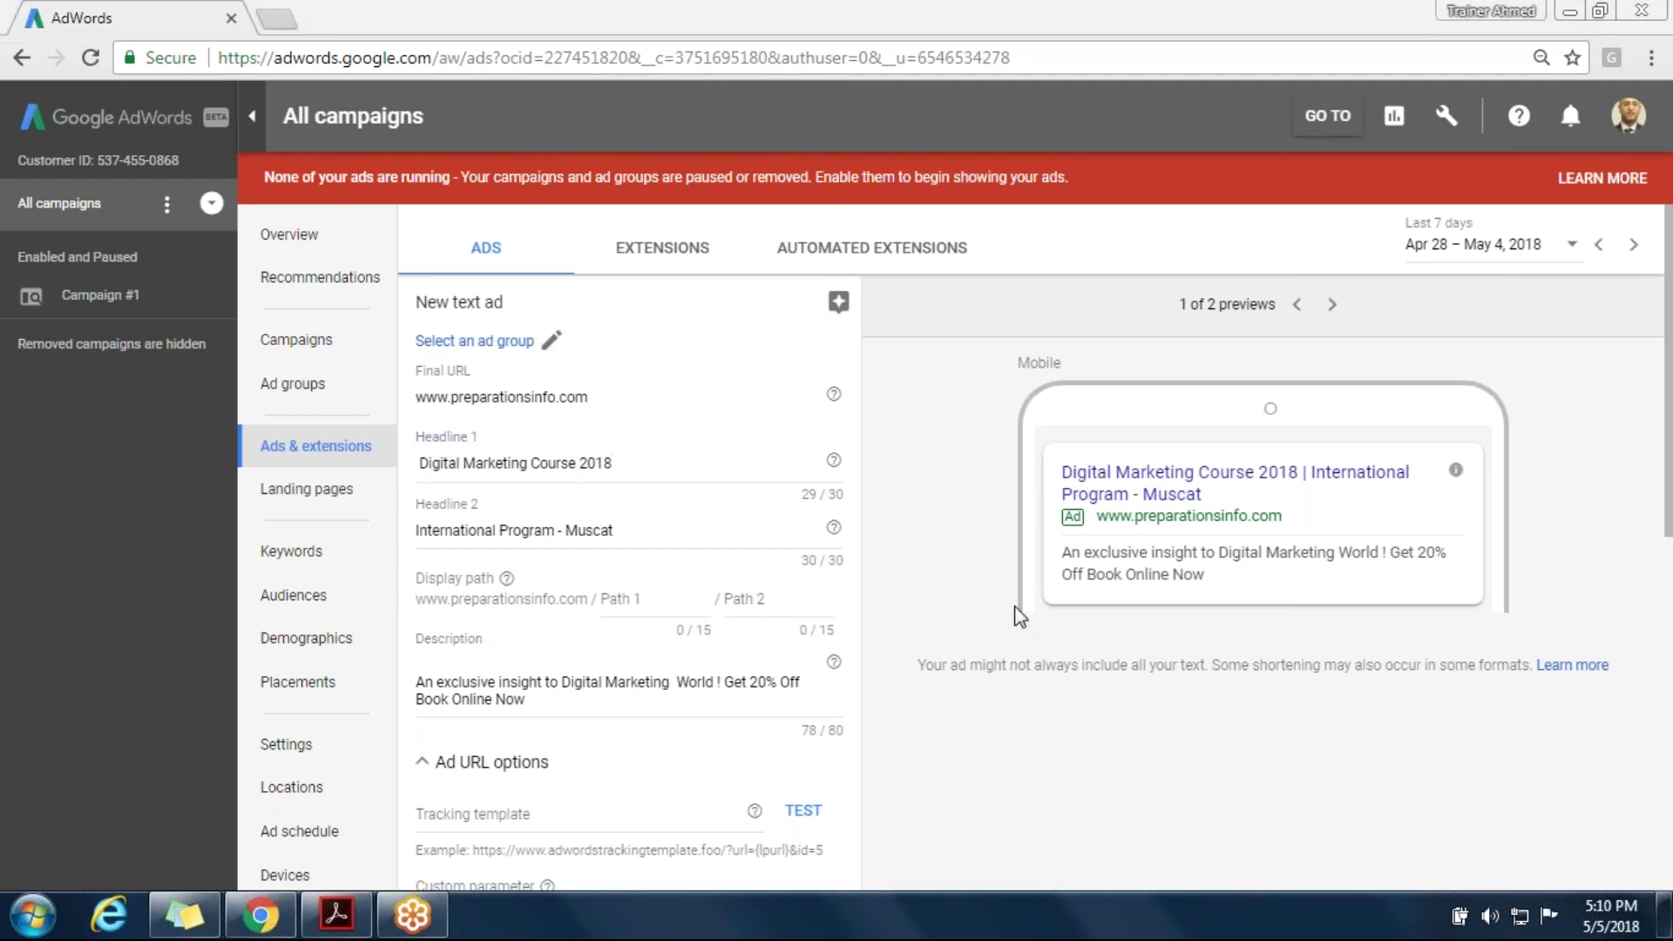
pyautogui.tripleClick(627, 534)
pyautogui.write('Global certification with Talks')
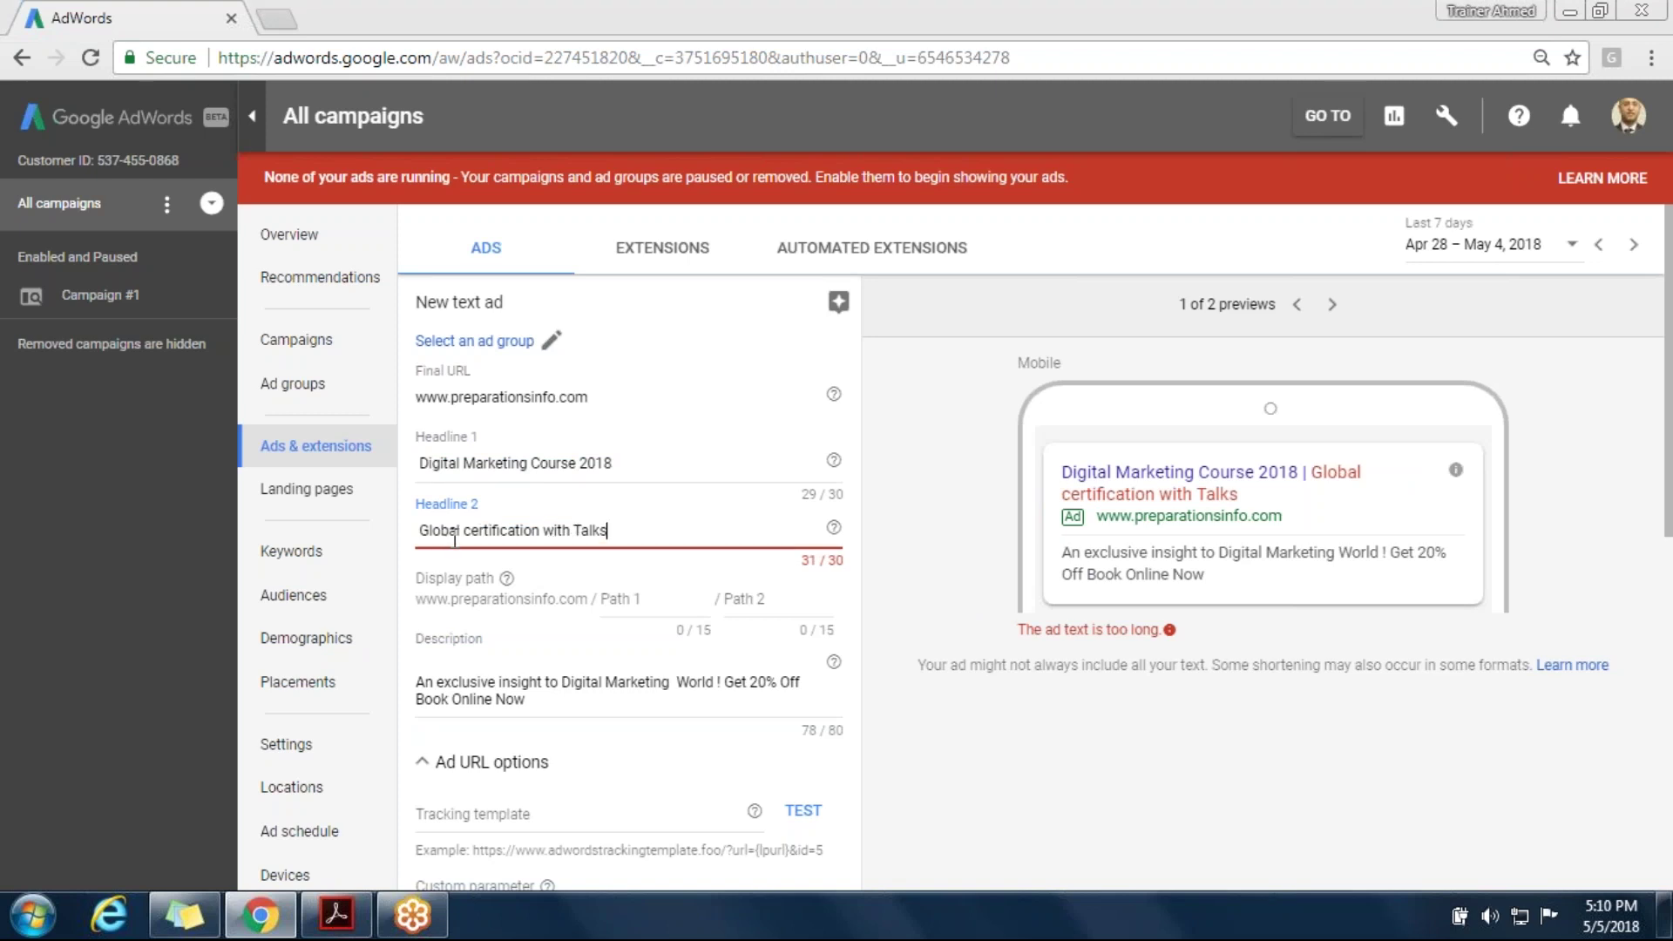
# Delete the word "with" from Headline 2 so it reads "Global certification Talks"
pyautogui.click(576, 529)
pyautogui.press('BackSpace')
pyautogui.press('BackSpace')
pyautogui.press('BackSpace')
pyautogui.press('BackSpace')
pyautogui.press('BackSpace')
pyautogui.press('BackSpace')
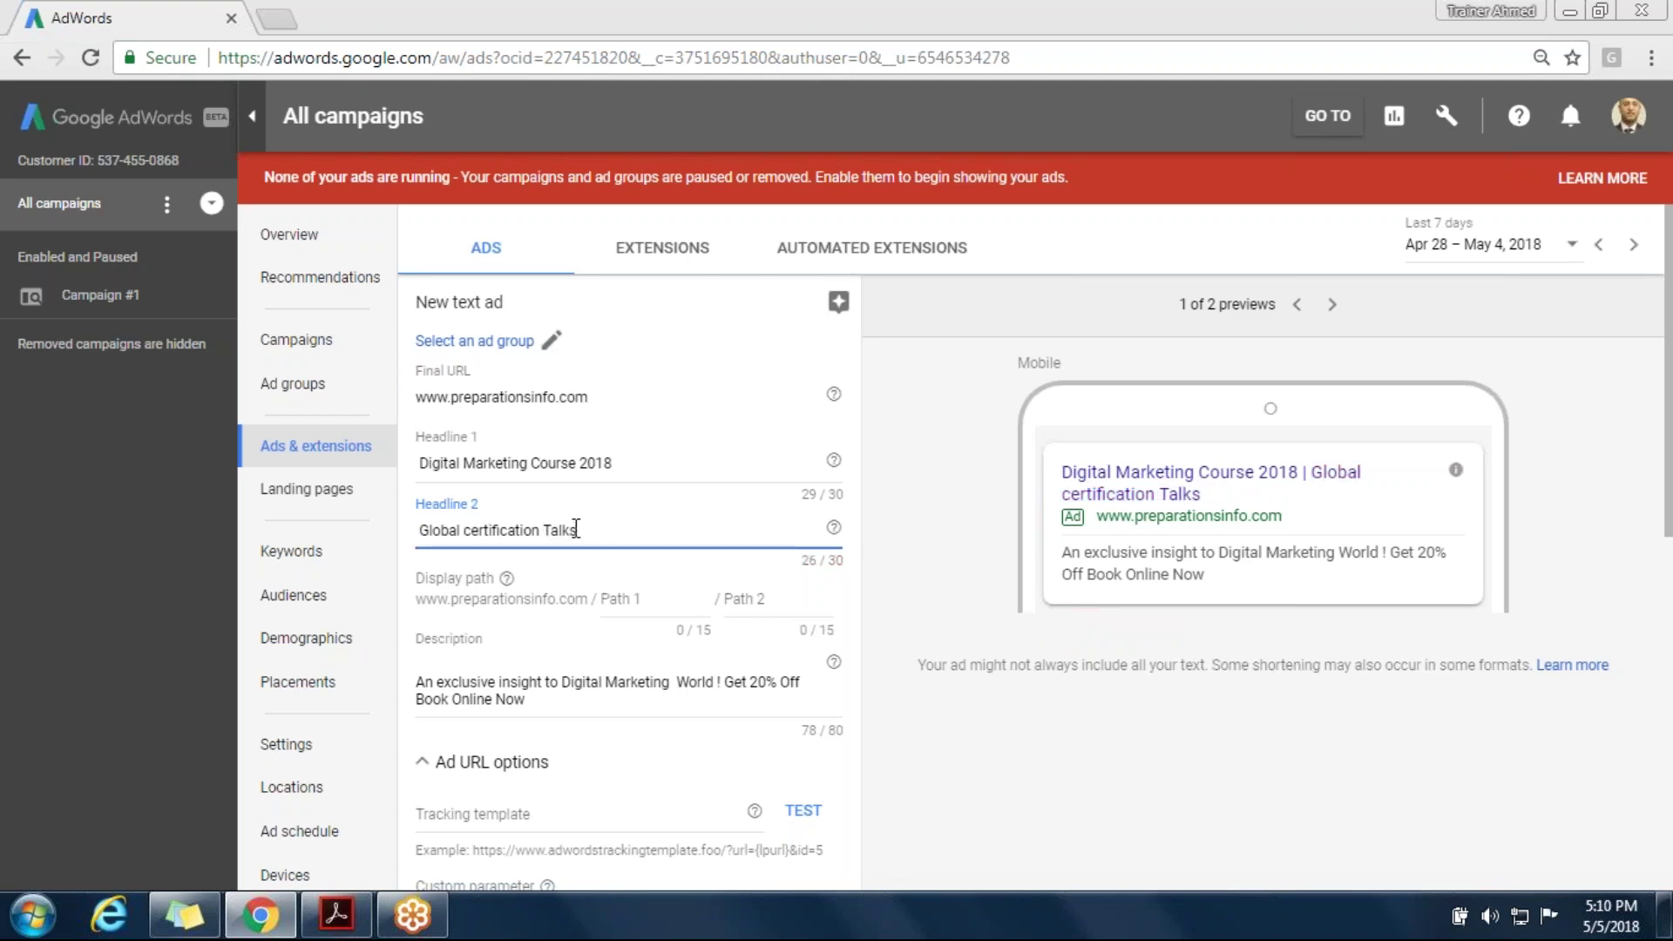
# Add a hyphen before "Talks" and "Co" after it in Headline 2, closing the gap to make "Global certification -Talks Co"
pyautogui.write('-')
pyautogui.click(591, 532)
pyautogui.write('Co')
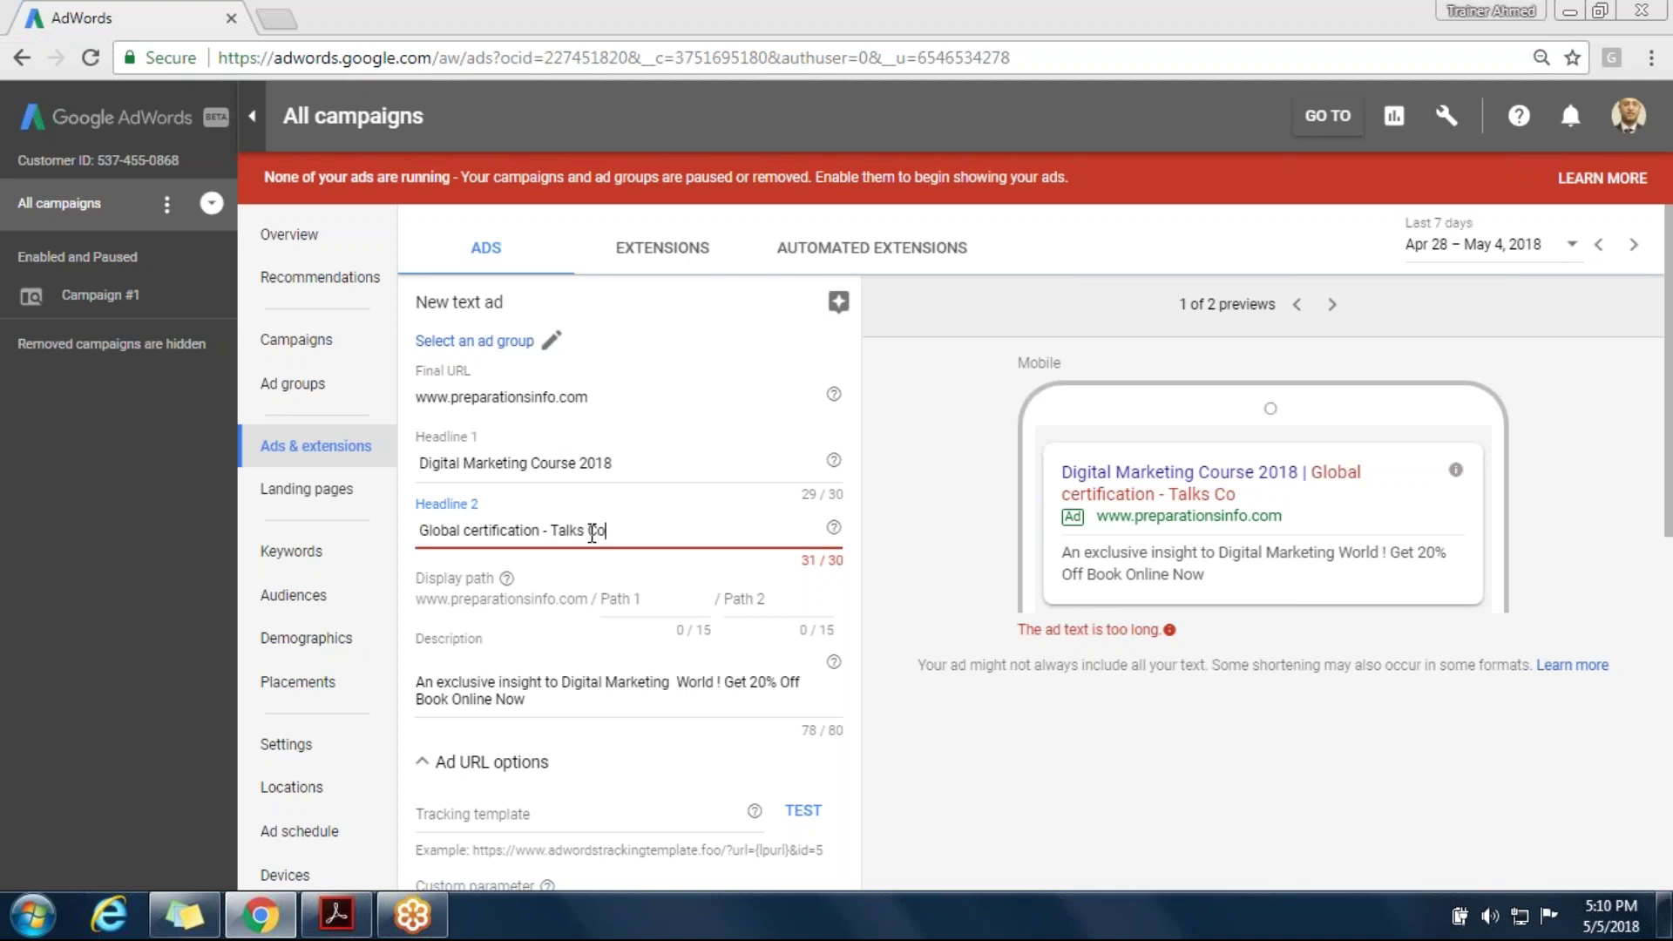
pyautogui.press('Left')
pyautogui.press('Left')
pyautogui.press('Left')
pyautogui.press('Left')
pyautogui.press('BackSpace')
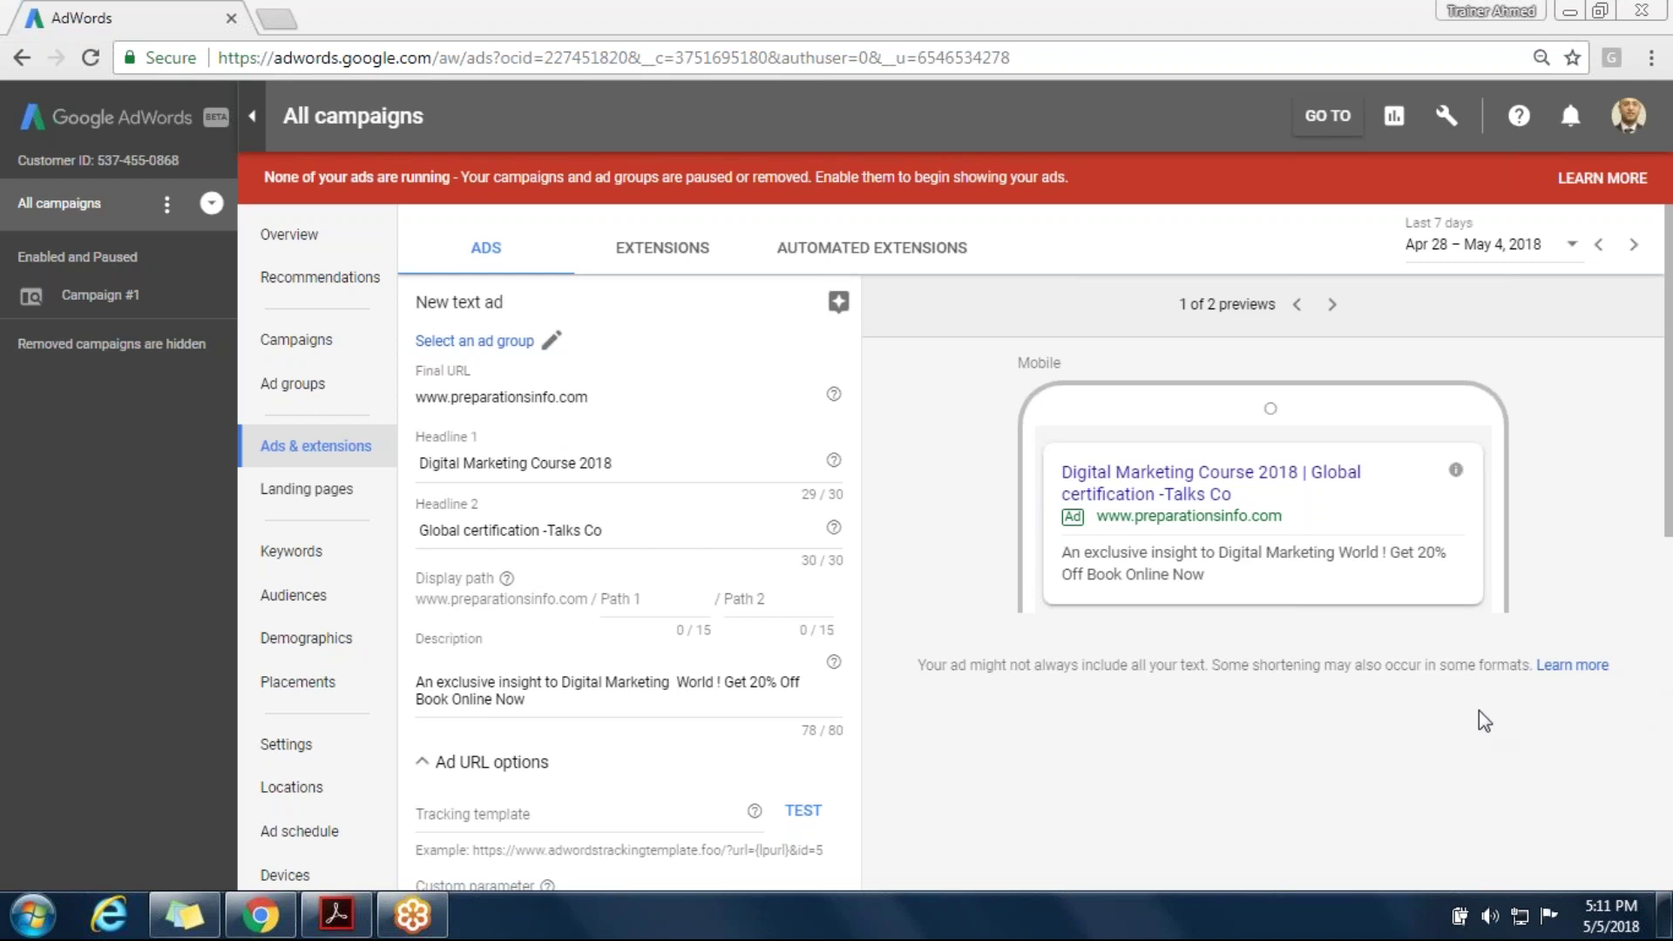
pyautogui.click(547, 530)
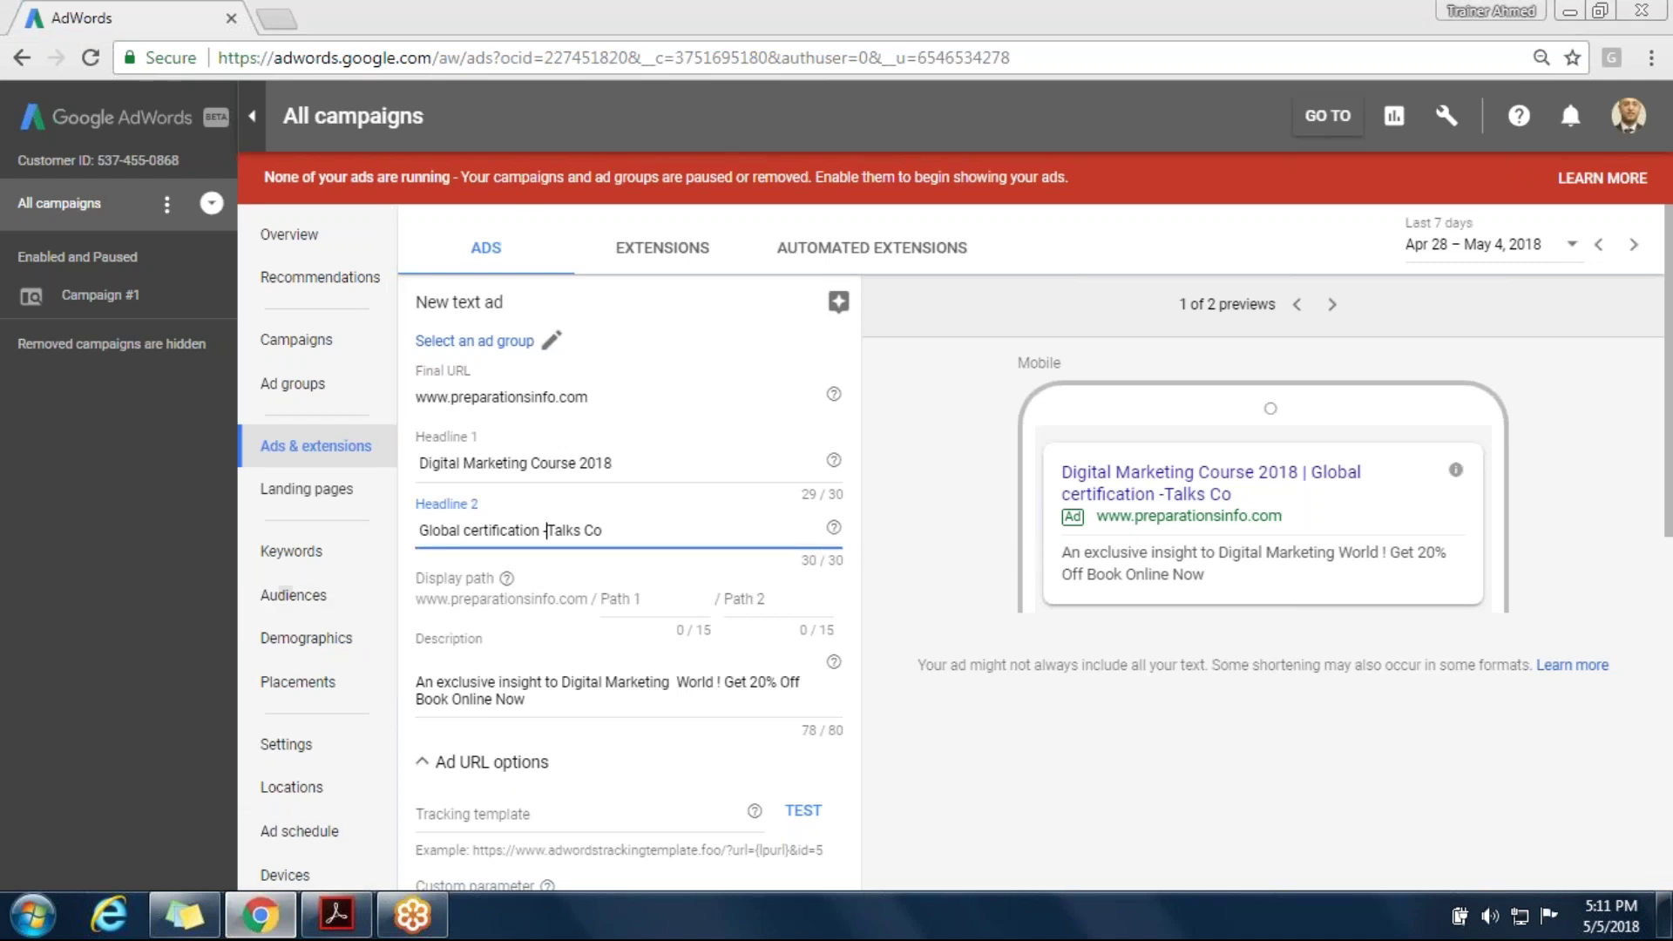
# Open google.com in a new browser tab and search for "digital marketing diploma"
pyautogui.click(278, 19)
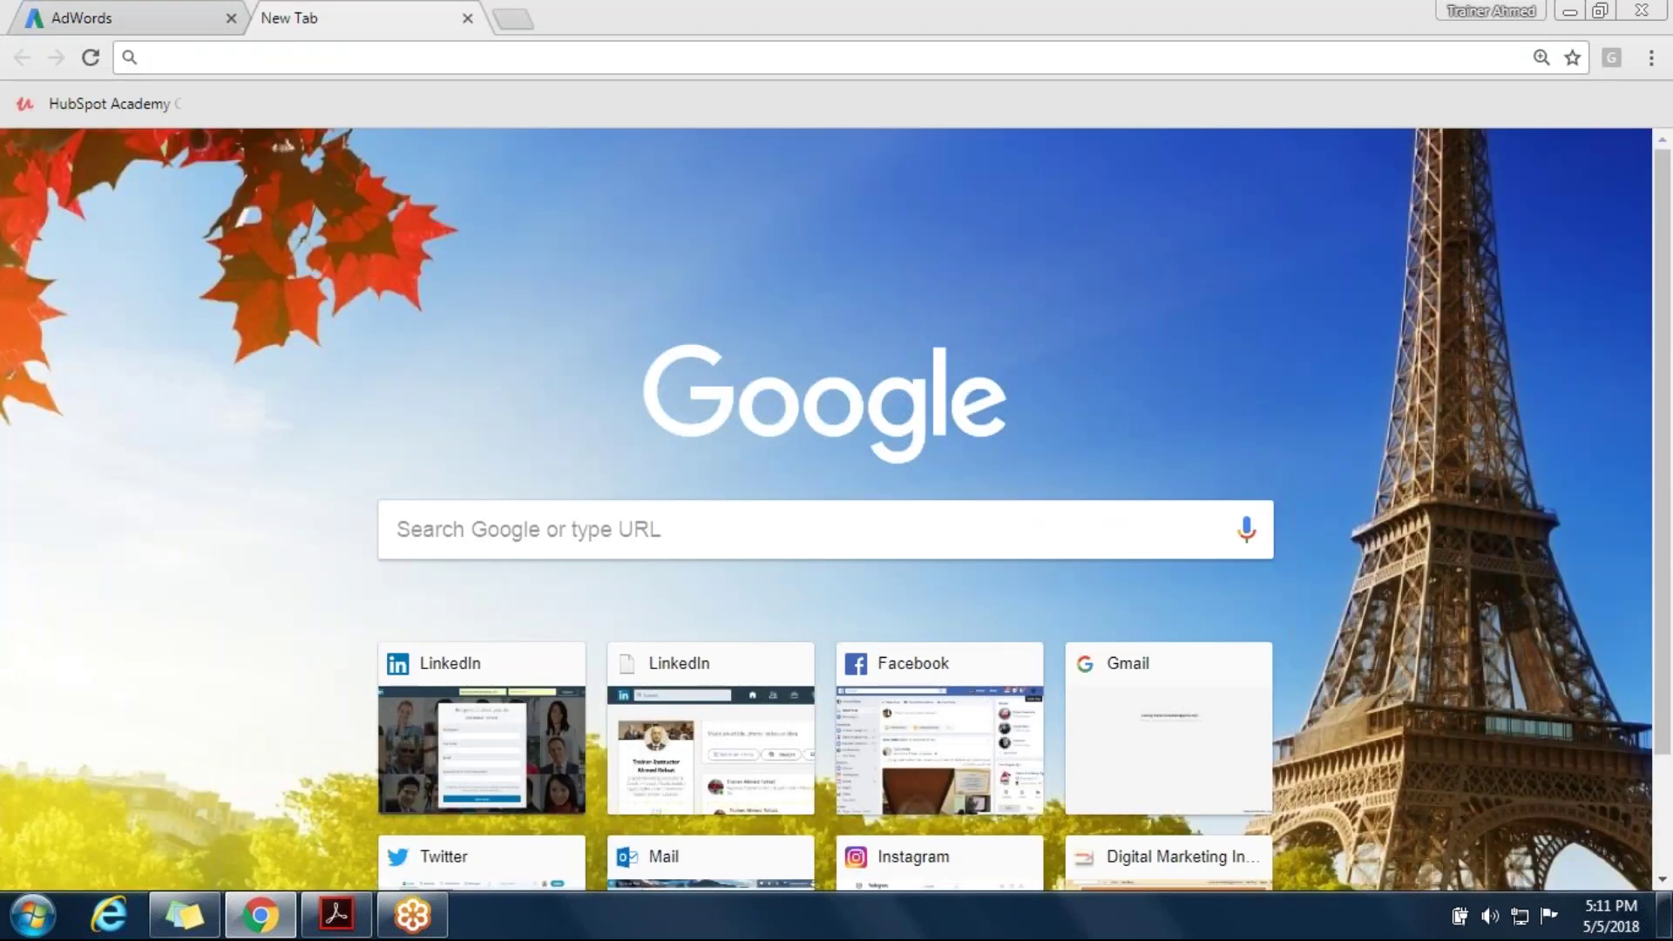
pyautogui.write('google.com')
pyautogui.press('Return')
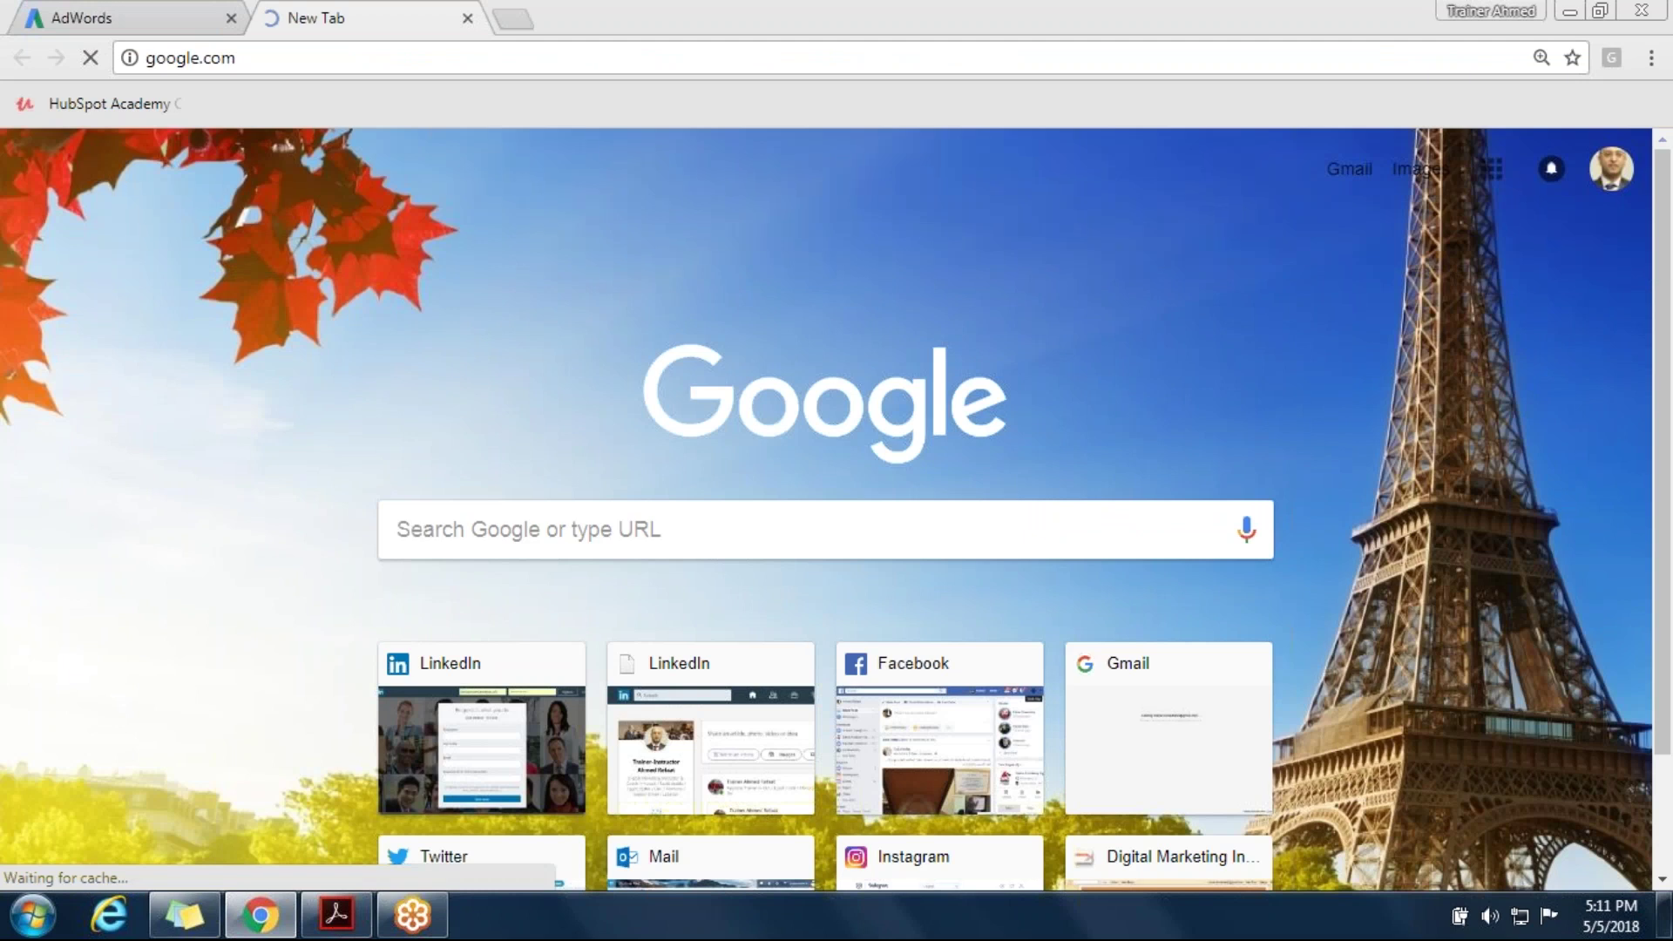
pyautogui.write('digi')
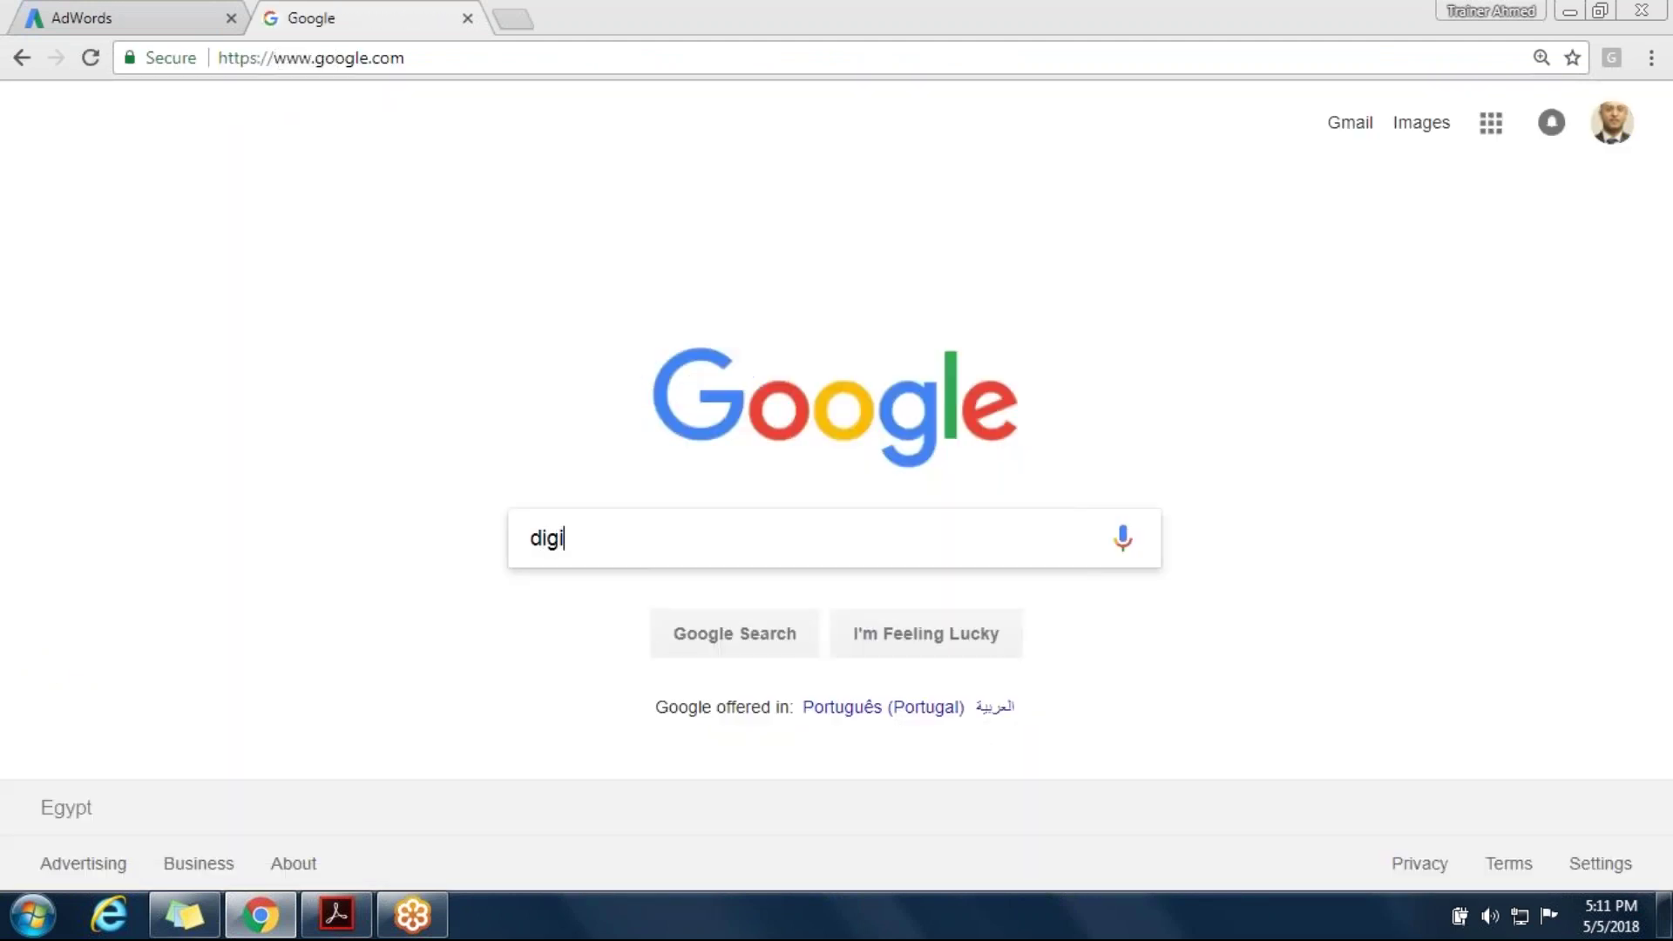
pyautogui.write('tal mar')
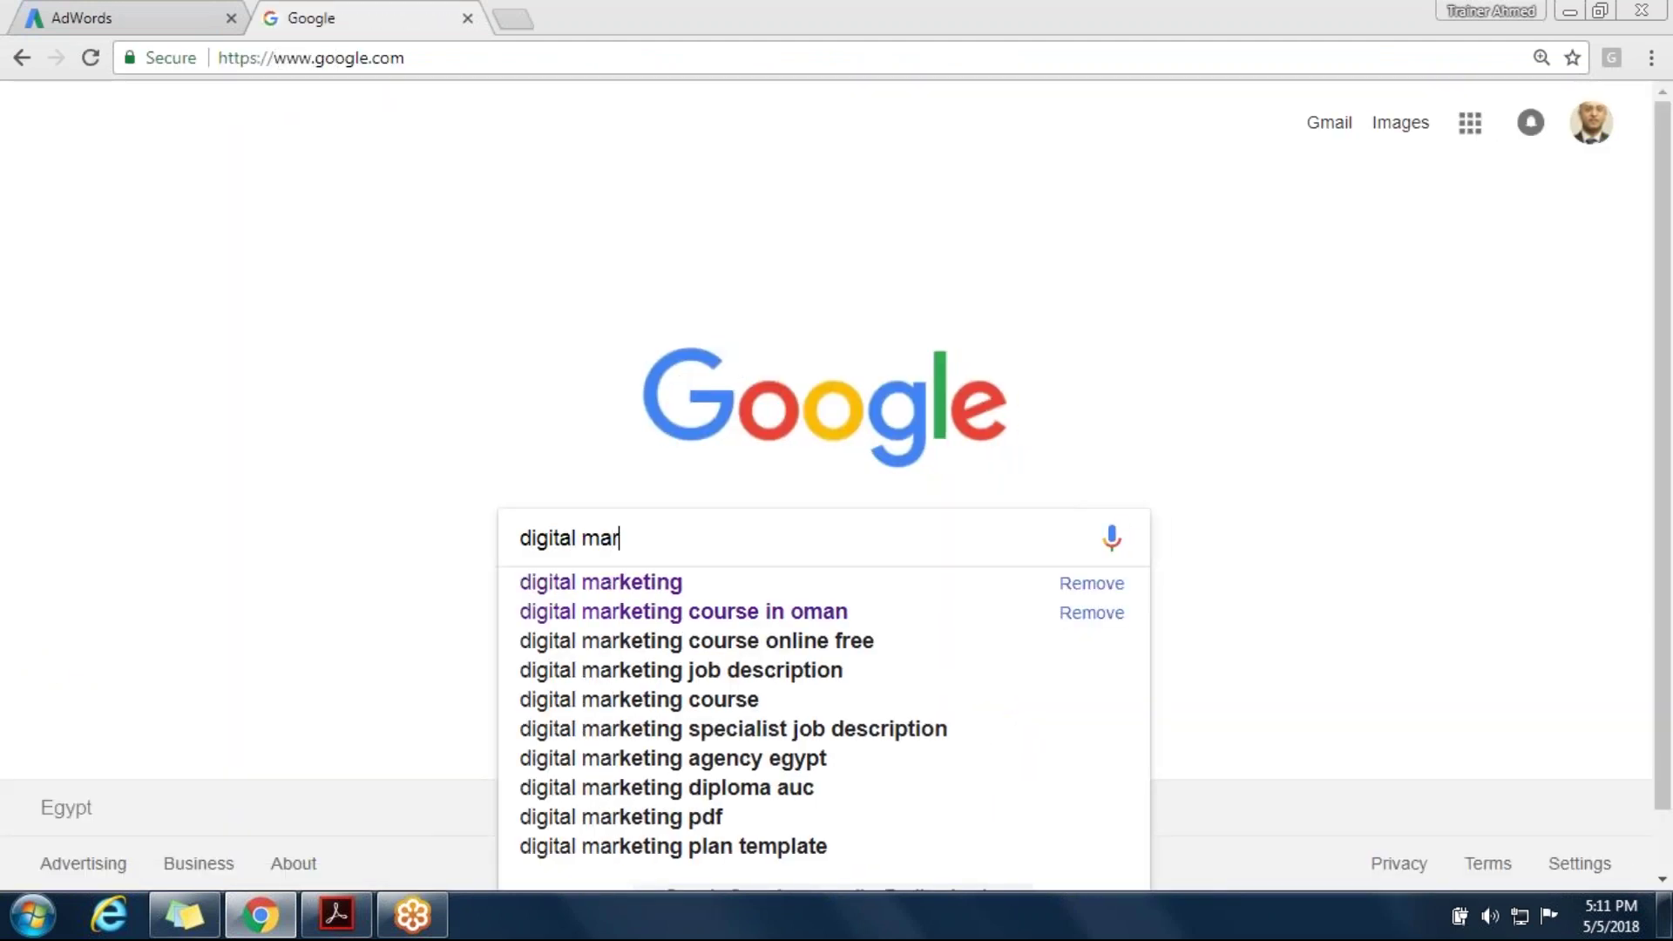
pyautogui.press('Down')
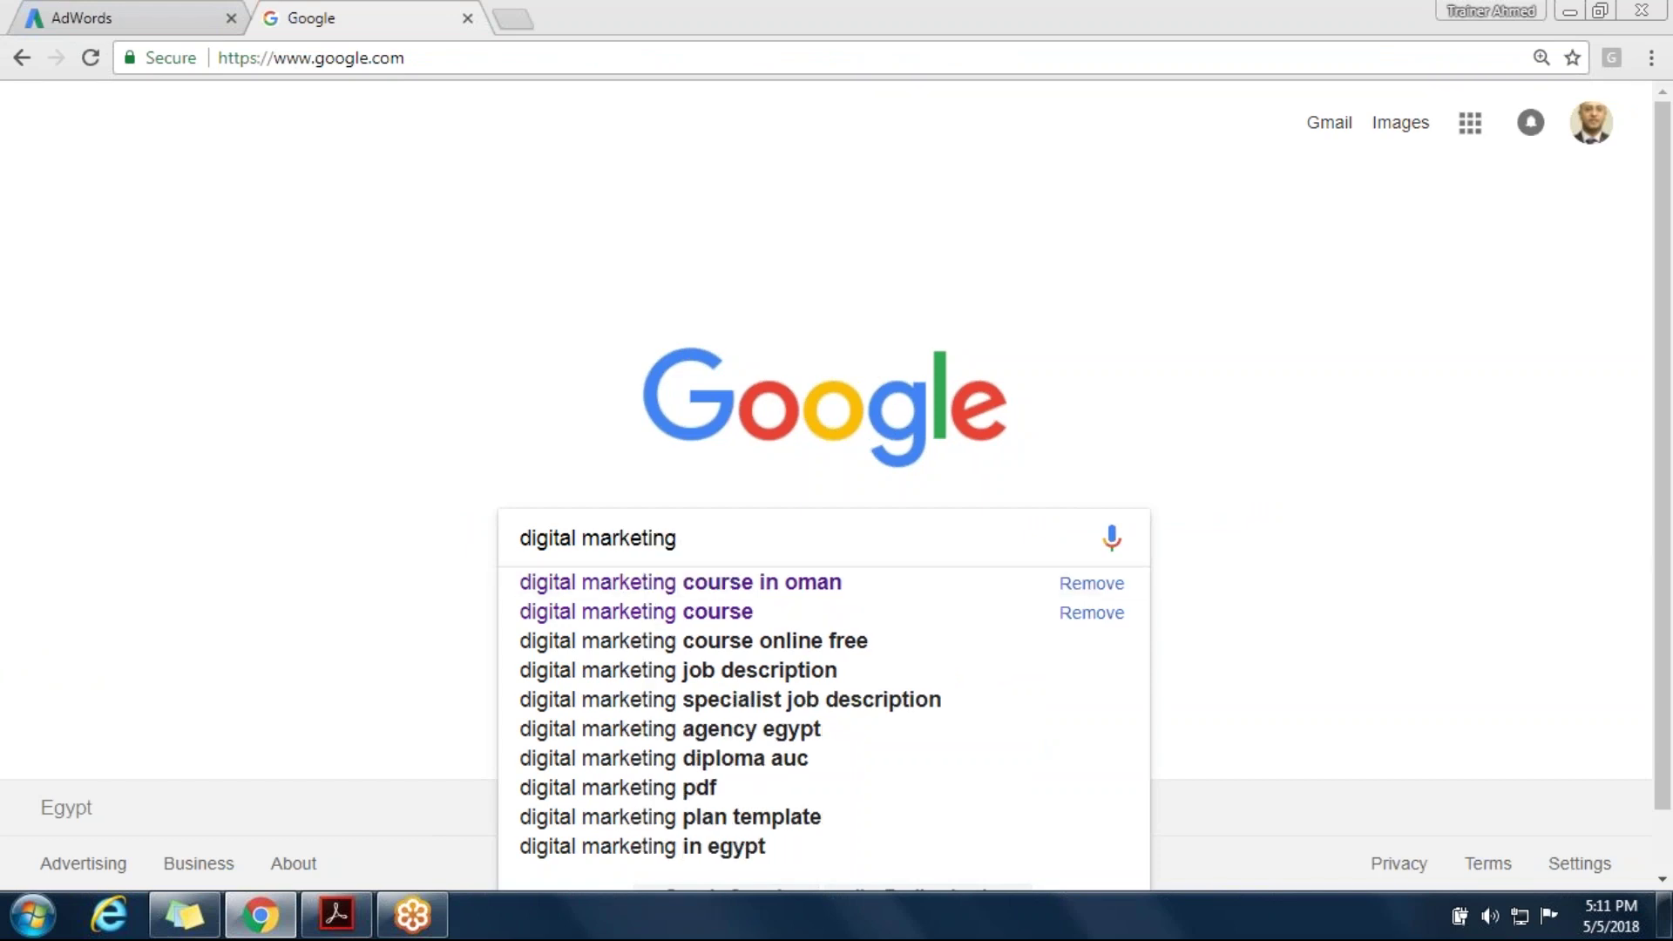
pyautogui.write('diploma')
pyautogui.press('Return')
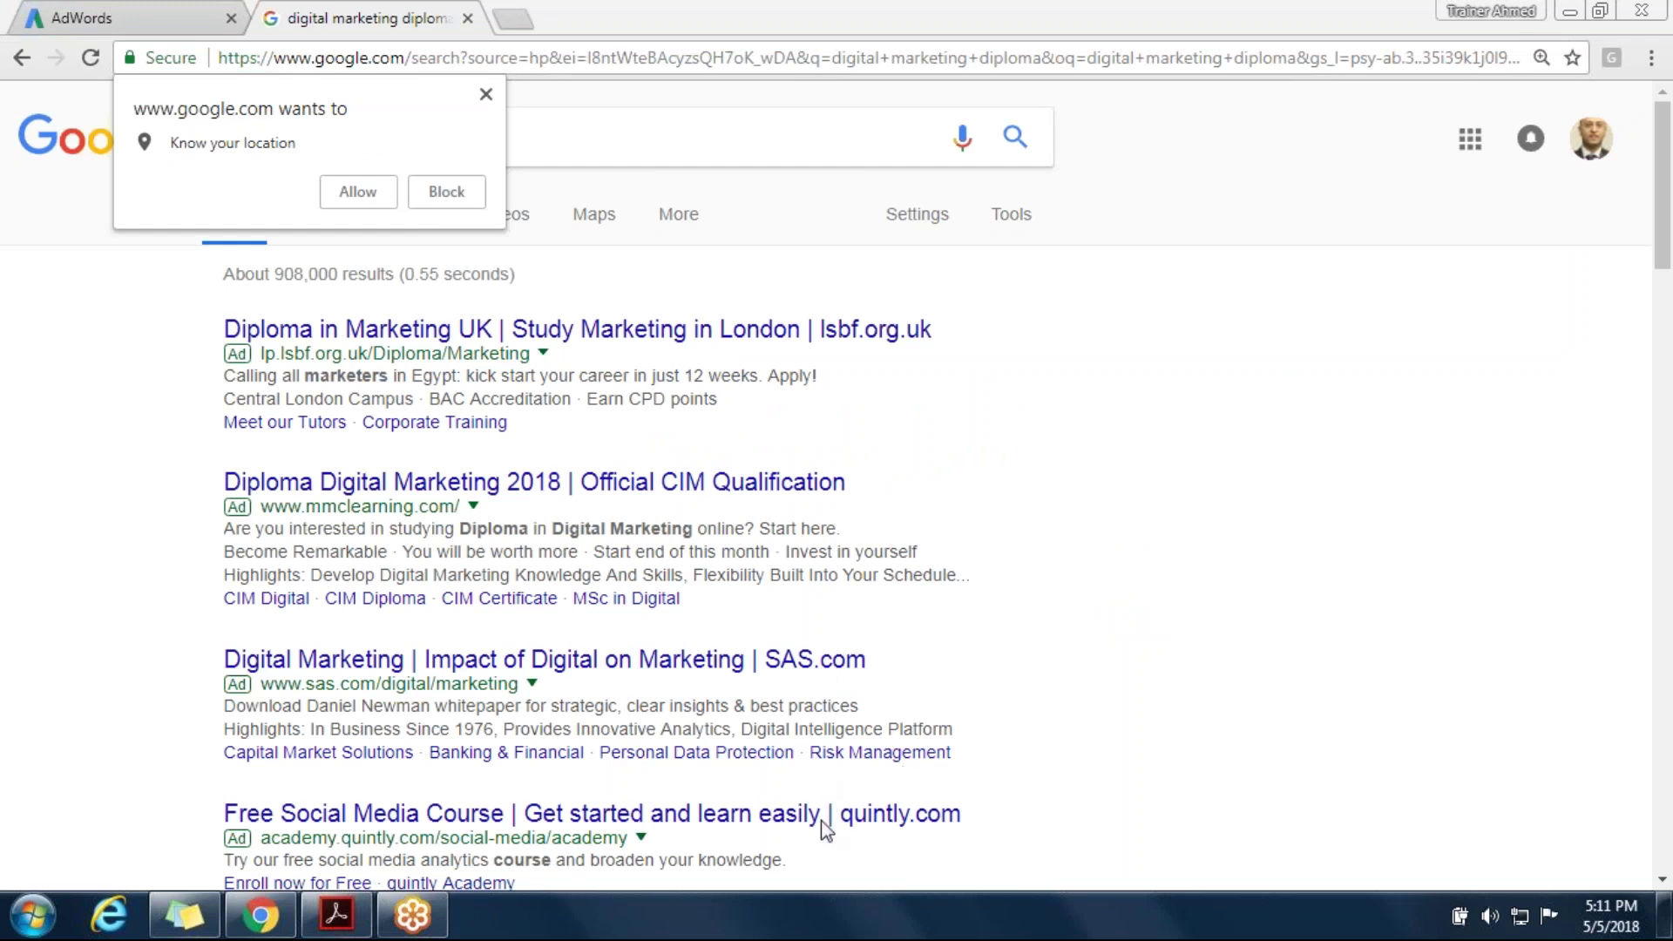
# Examine the headlines and descriptions of the paid ads in the search results
pyautogui.click(1666, 234)
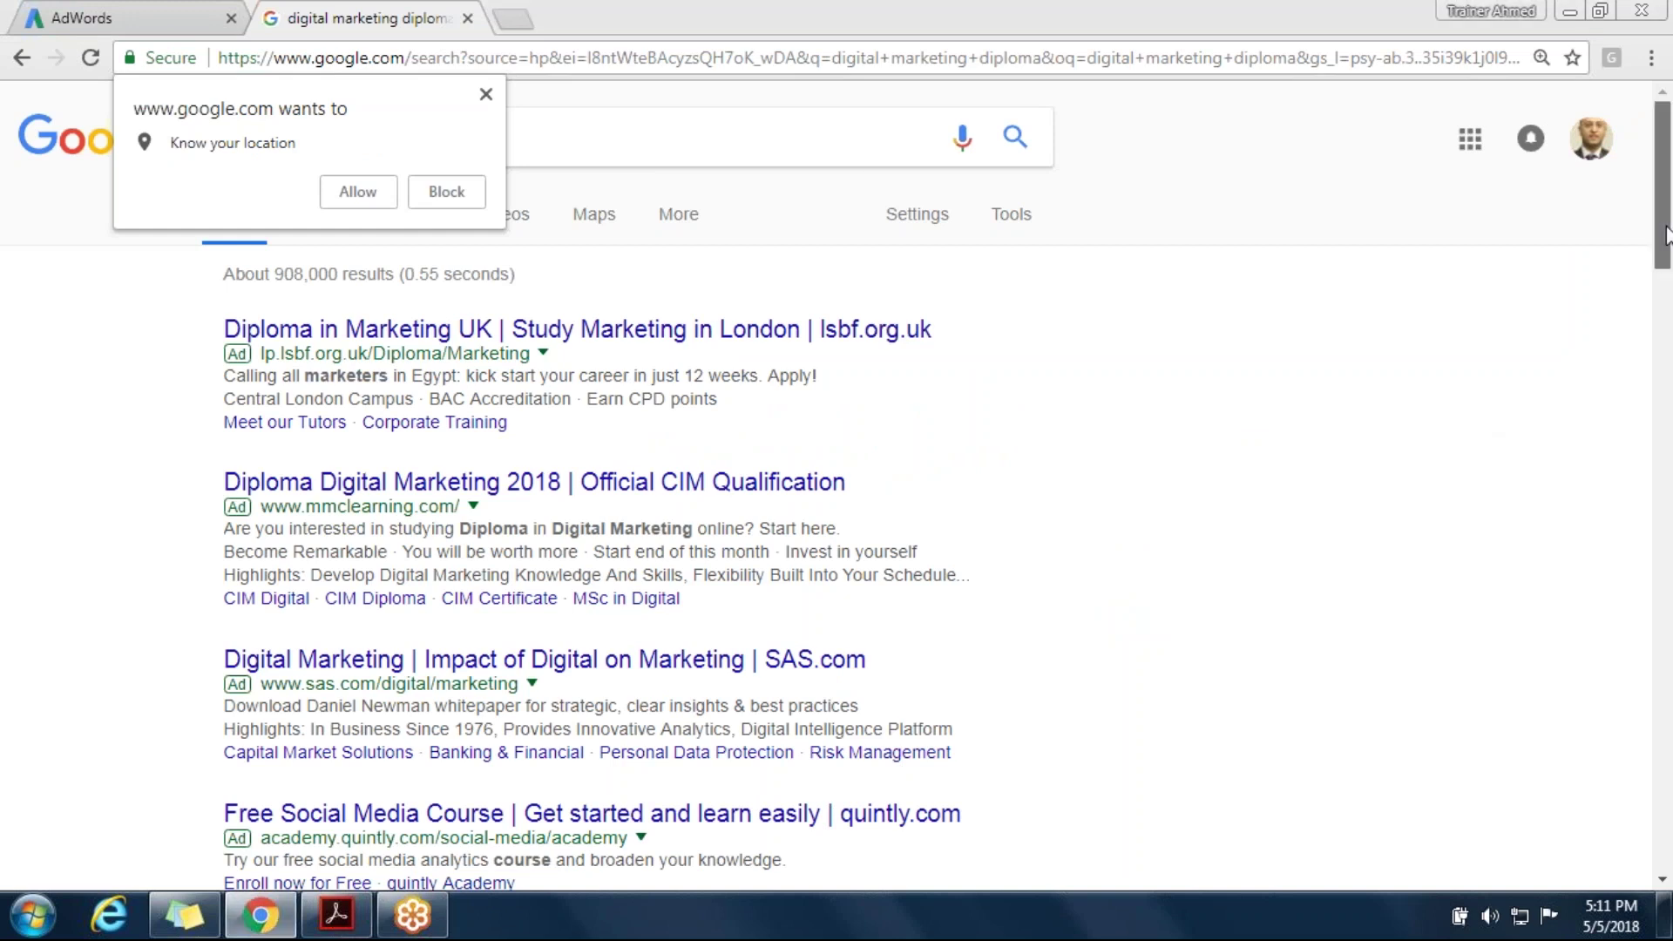
pyautogui.moveTo(1666, 234); pyautogui.dragTo(1666, 244)
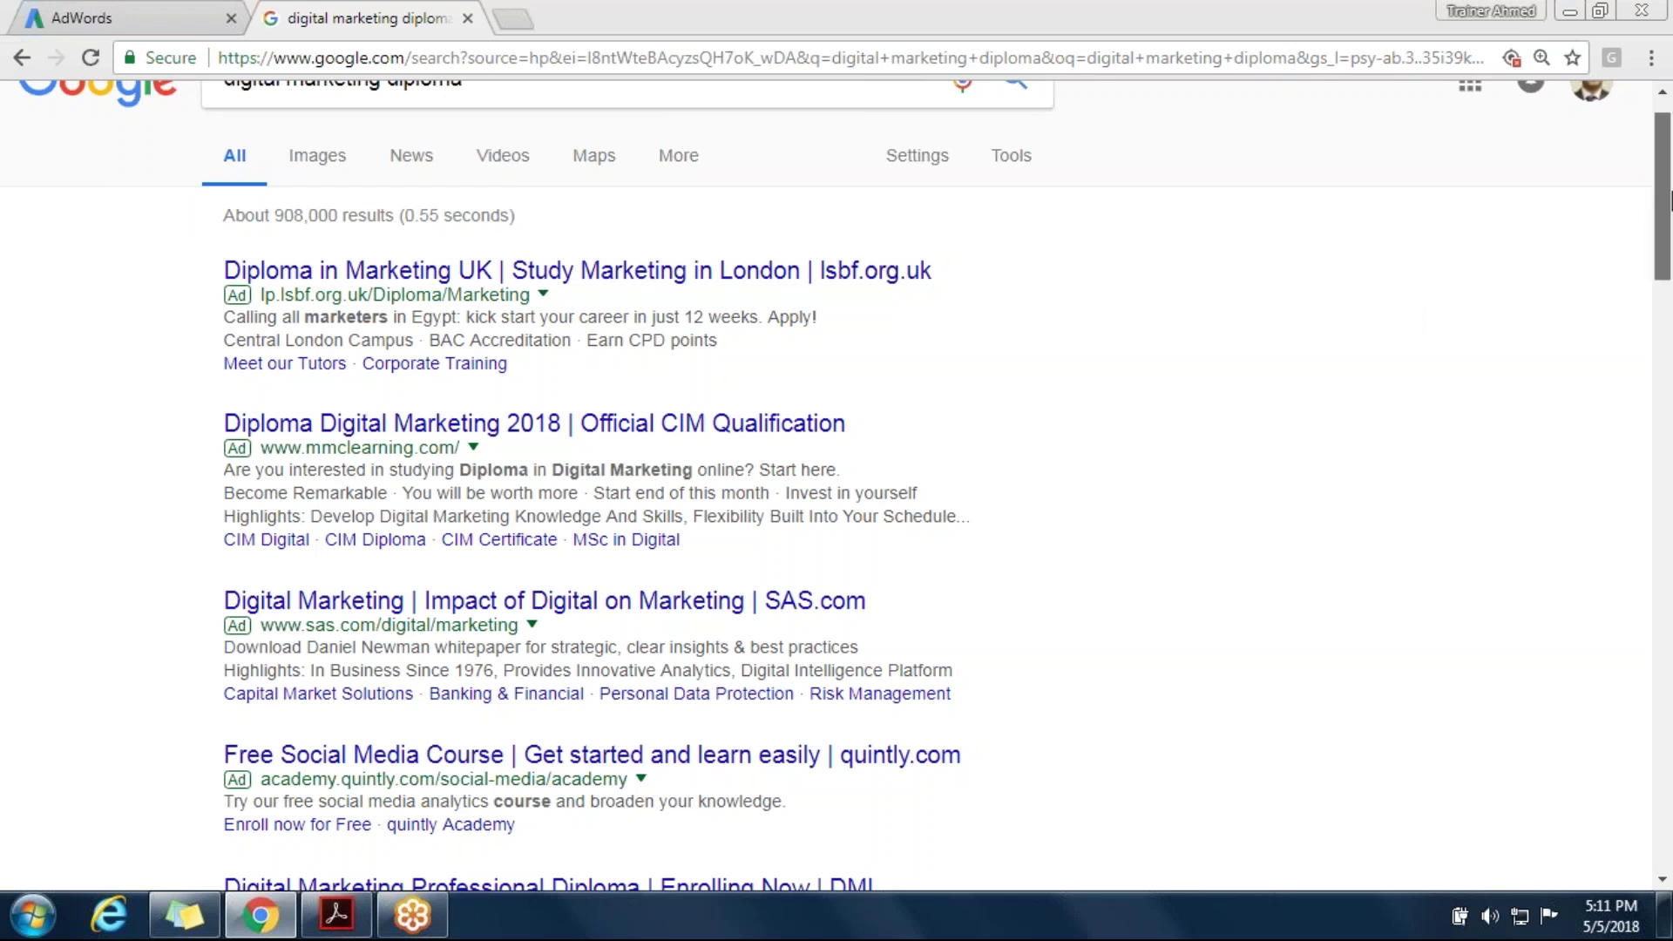
pyautogui.moveTo(1669, 202); pyautogui.dragTo(1403, 790)
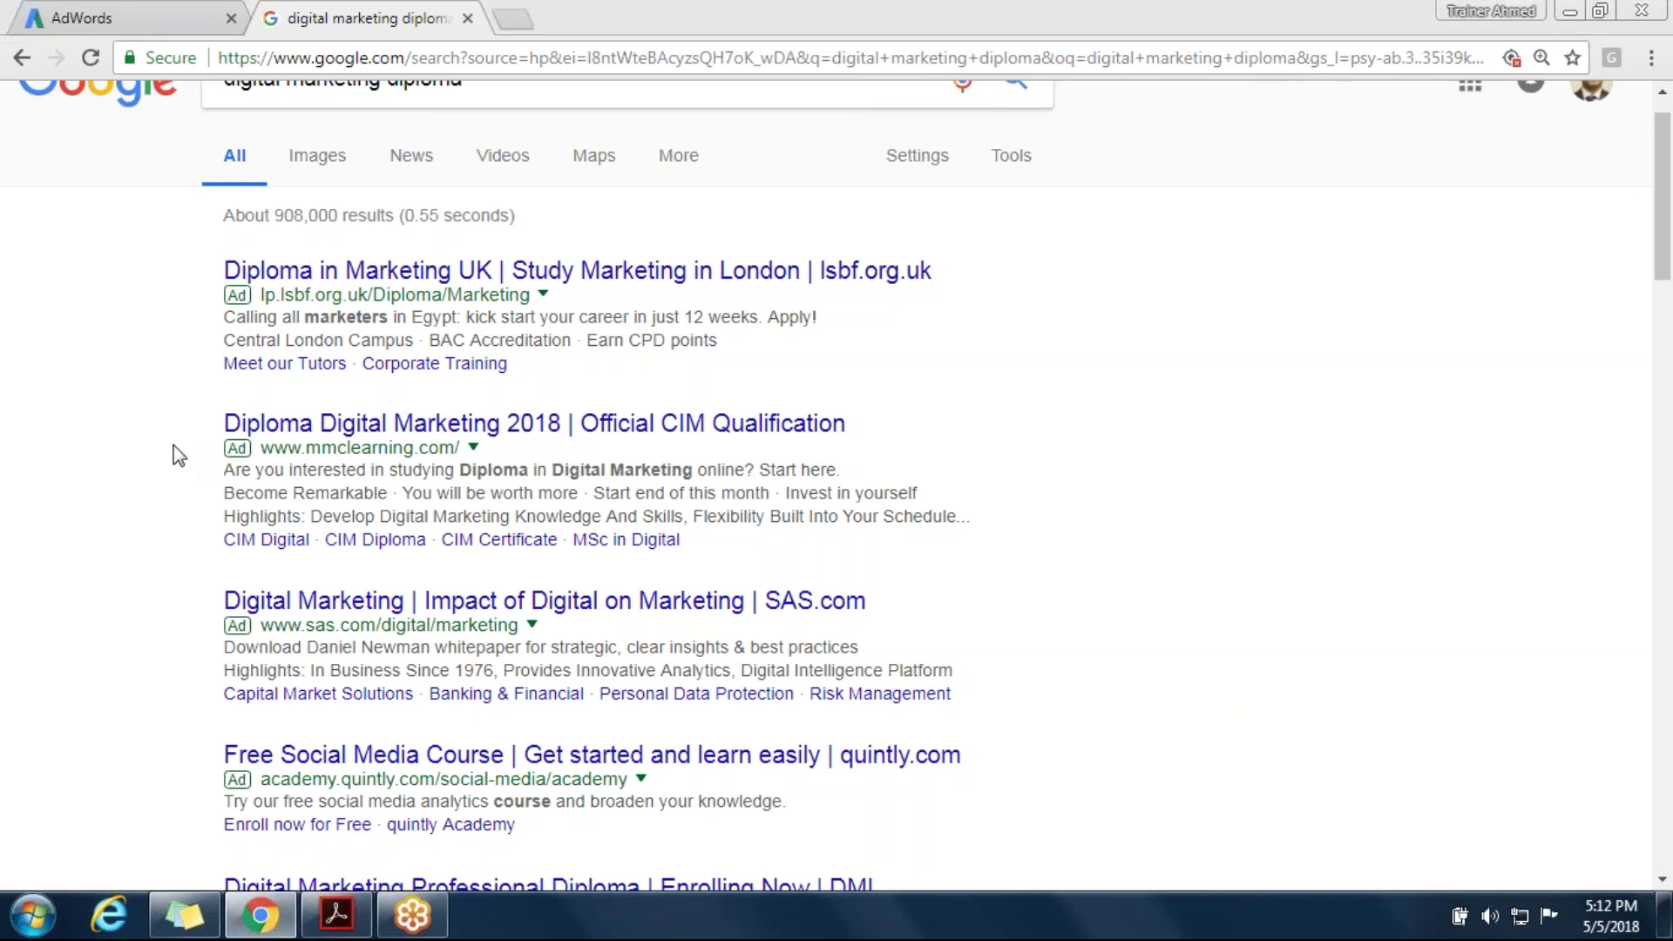
pyautogui.scroll(-1, 179, 455)
pyautogui.scroll(-1, 178, 455)
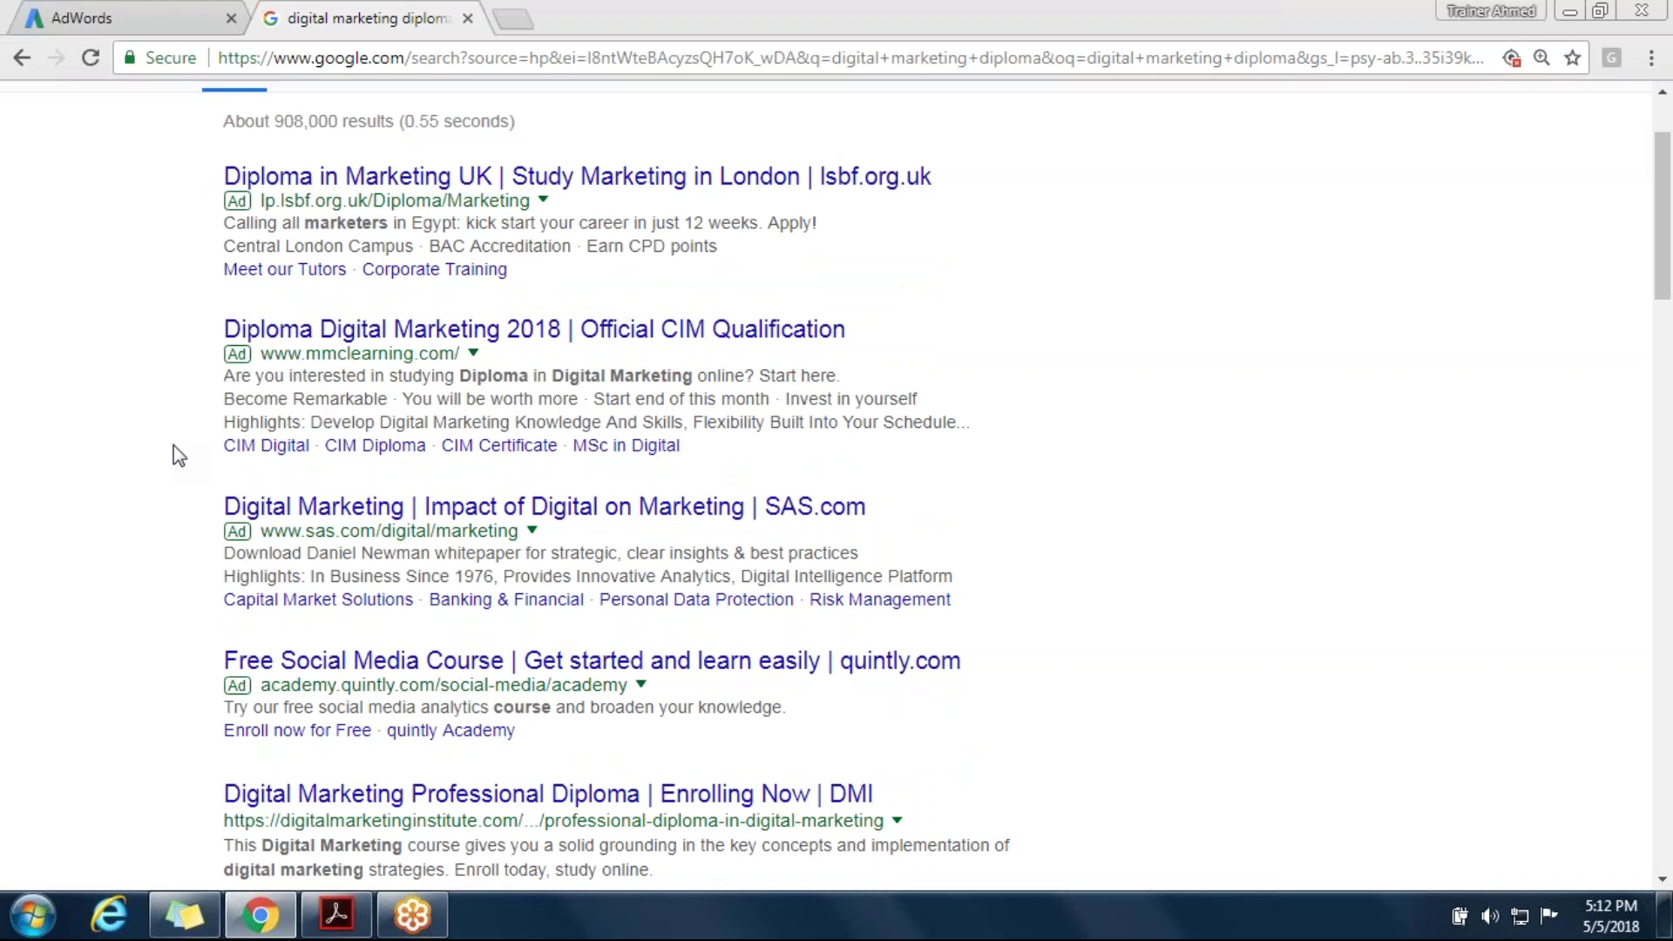
pyautogui.scroll(-1, 179, 455)
pyautogui.scroll(-1, 179, 455)
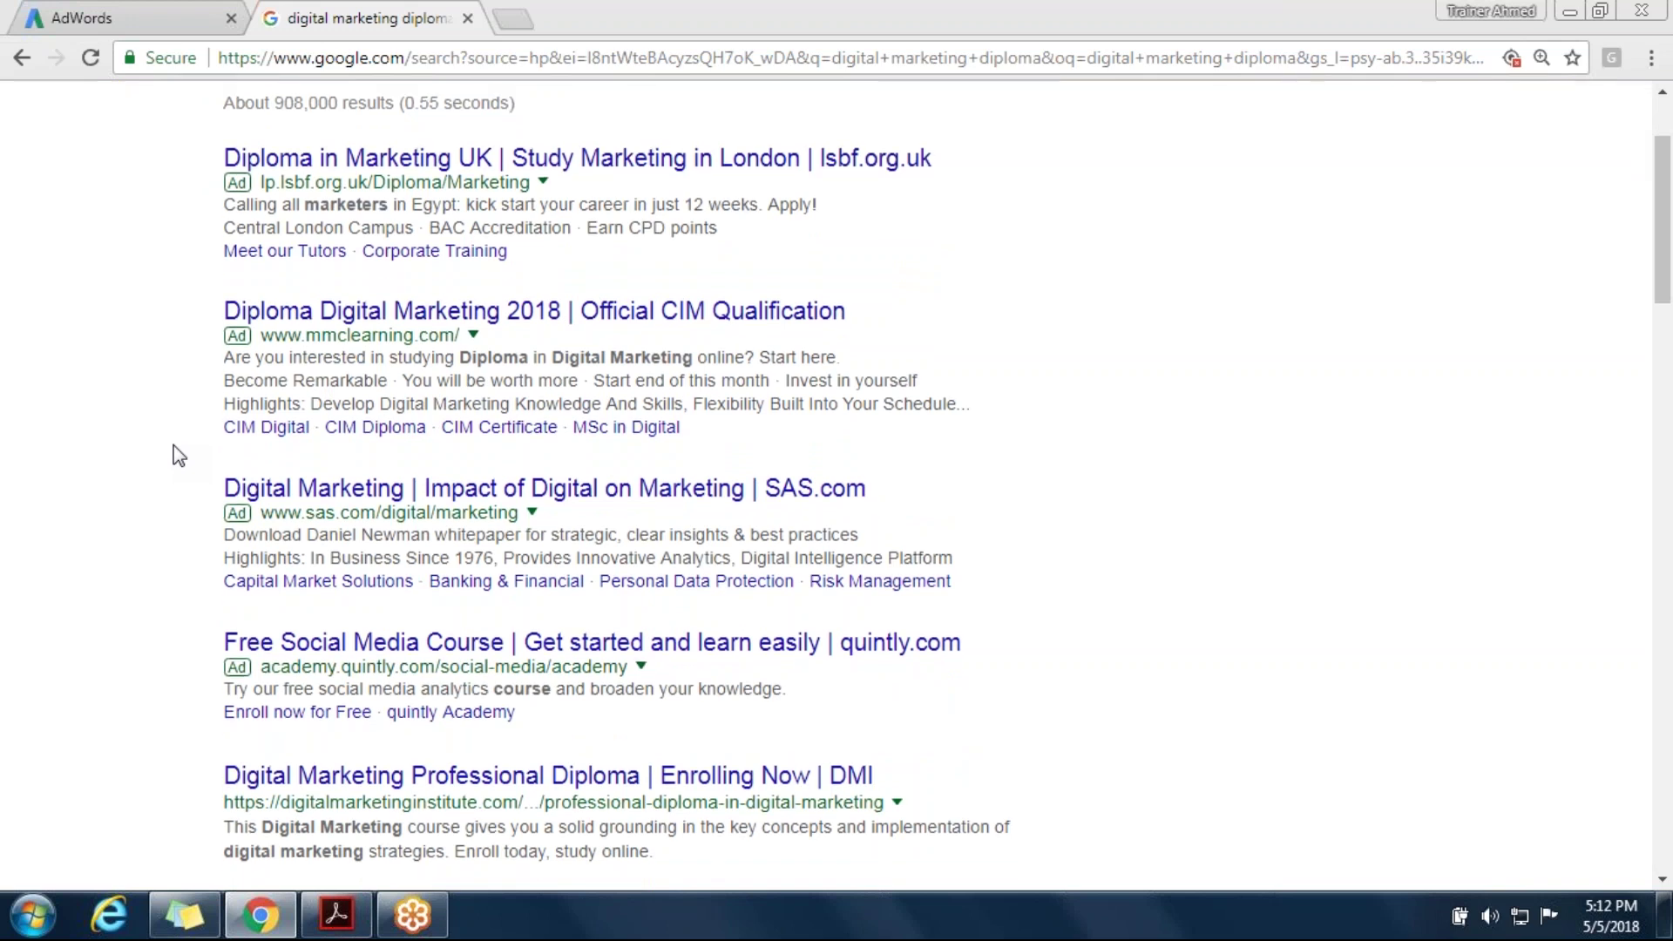
pyautogui.scroll(-1, 178, 455)
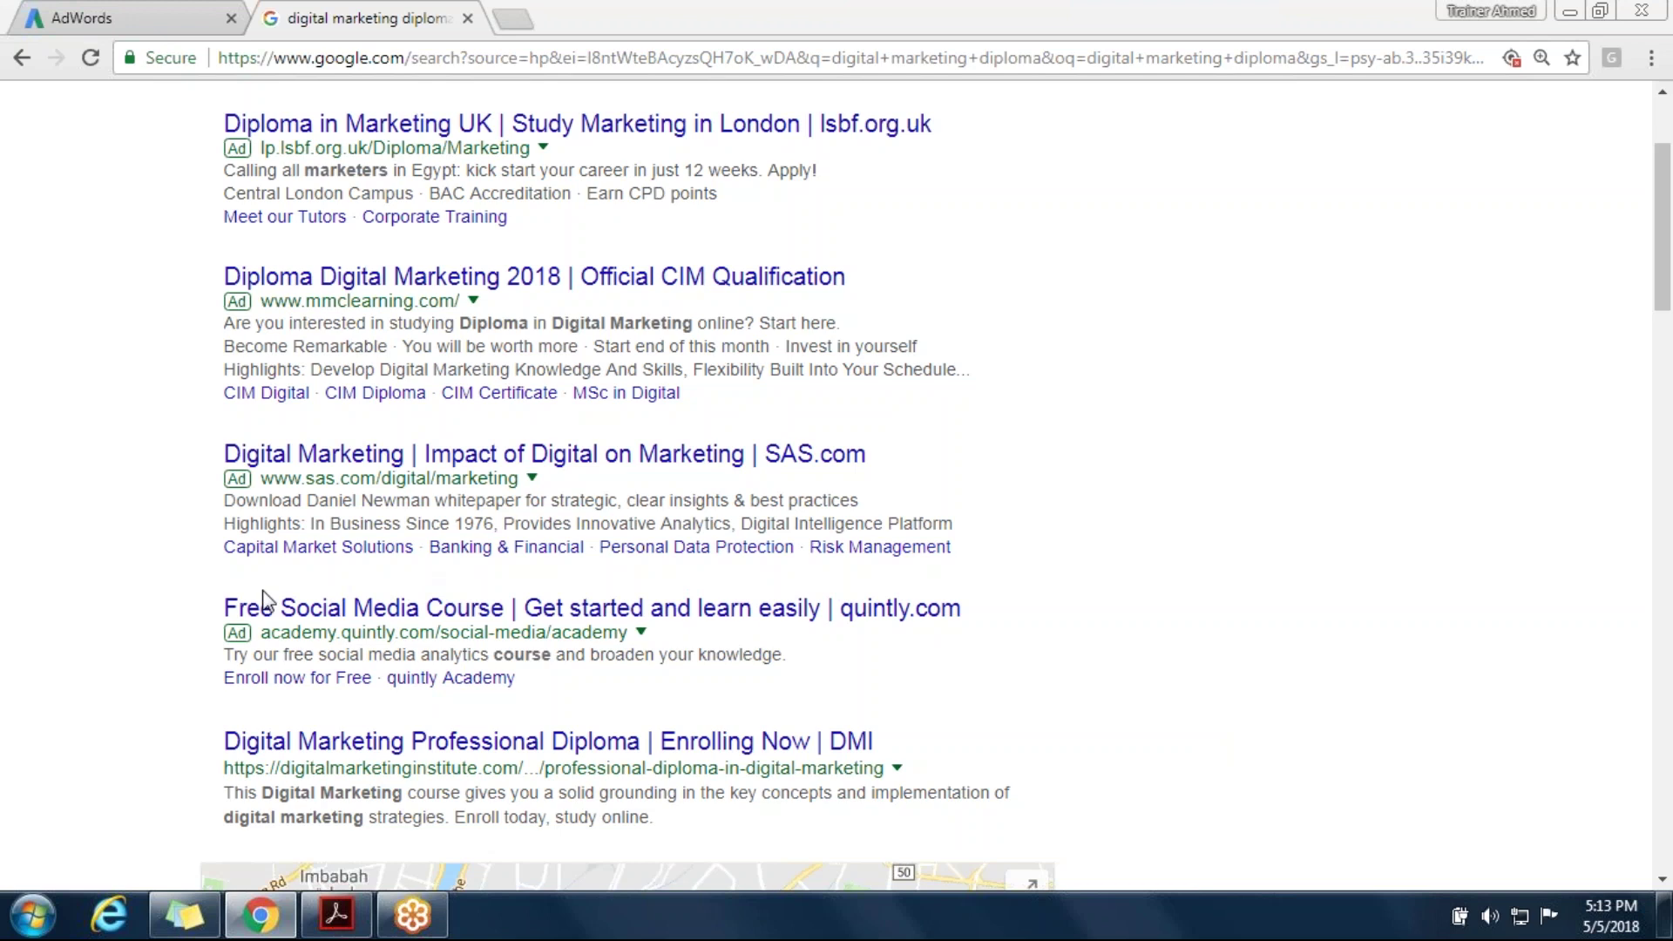
# Highlight "Free" in the quintly.com ad's headline and "In Business Since 1976" in the SAS.com ad as selling points
pyautogui.moveTo(224, 607); pyautogui.dragTo(504, 604)
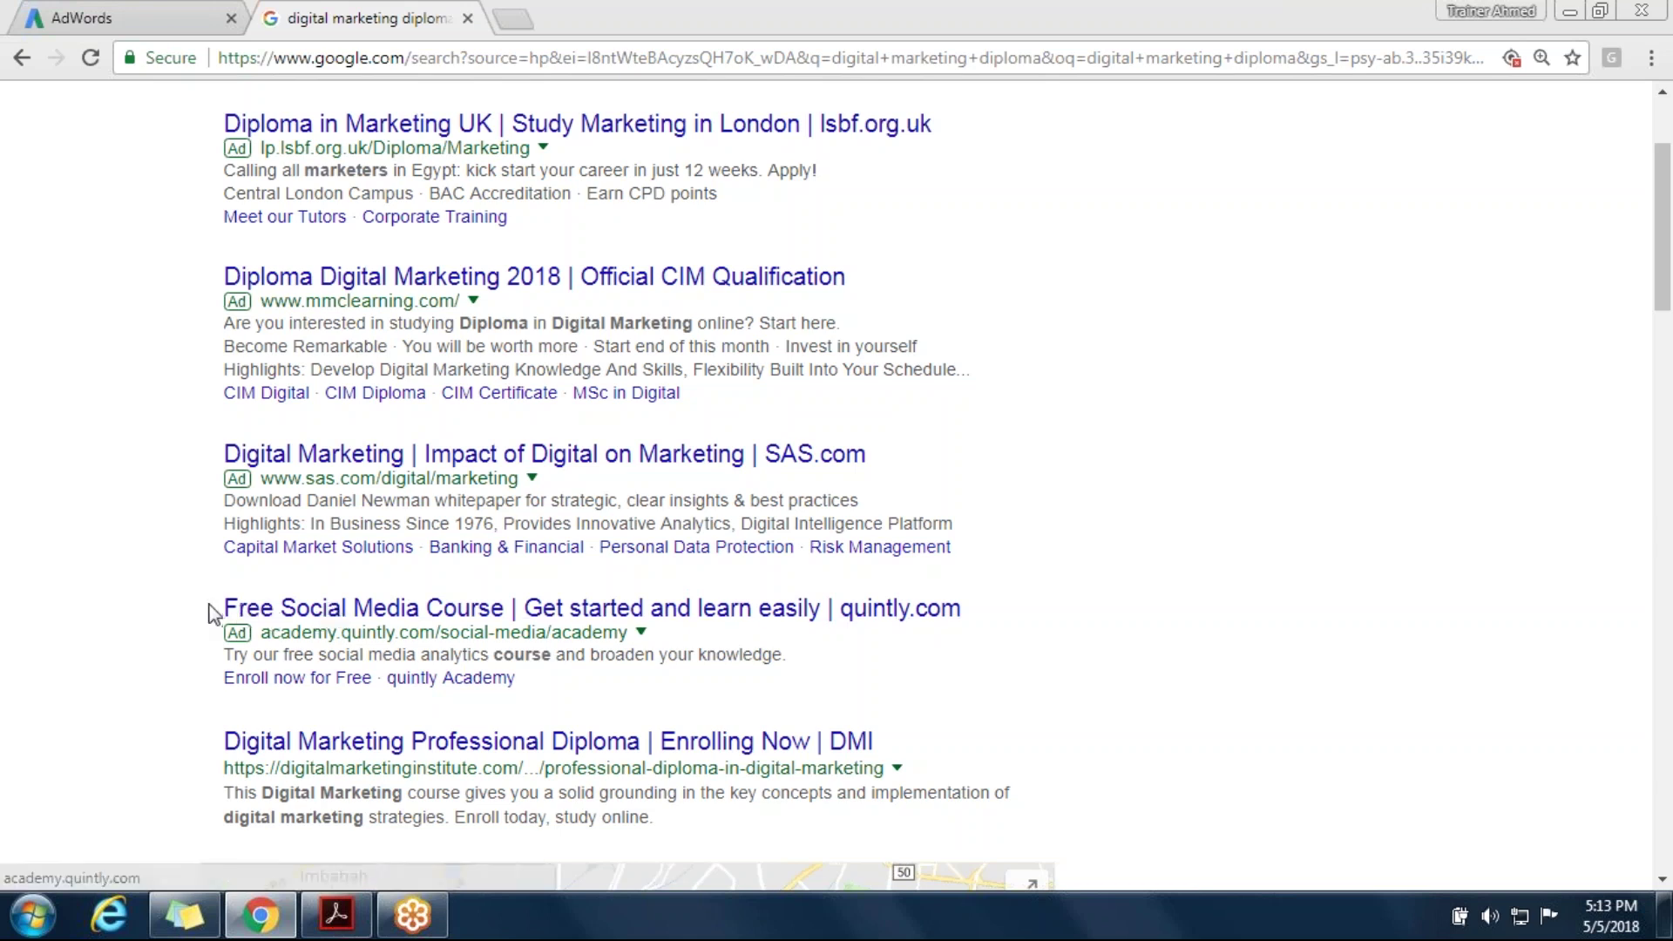
pyautogui.moveTo(222, 609); pyautogui.dragTo(272, 605)
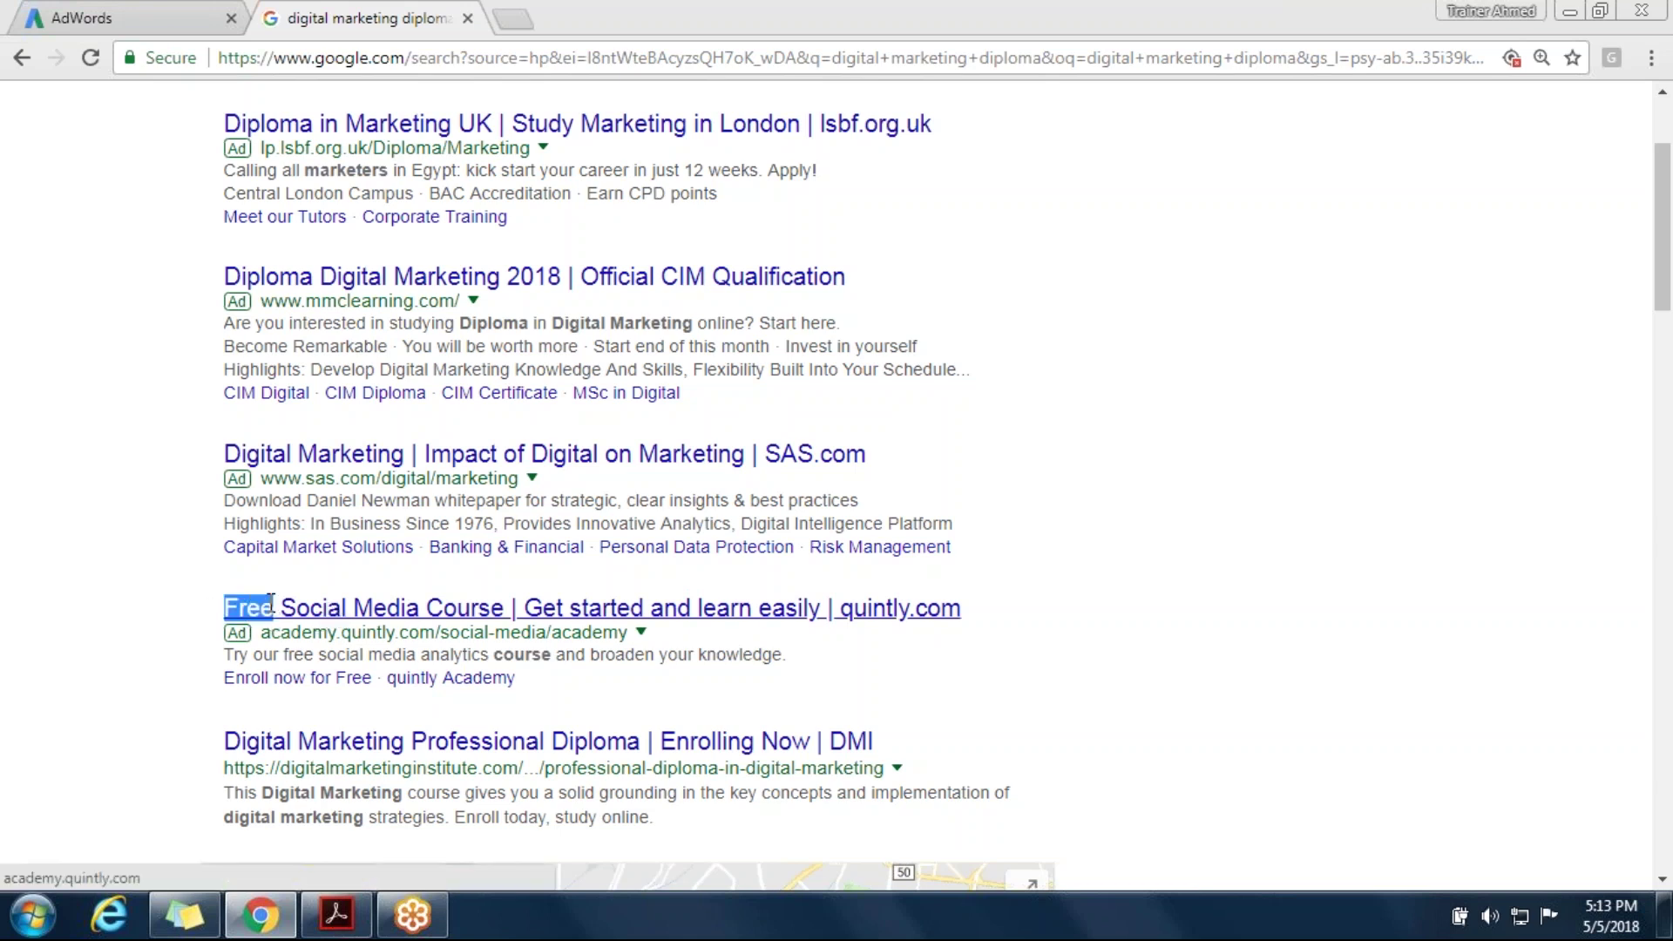
pyautogui.click(125, 620)
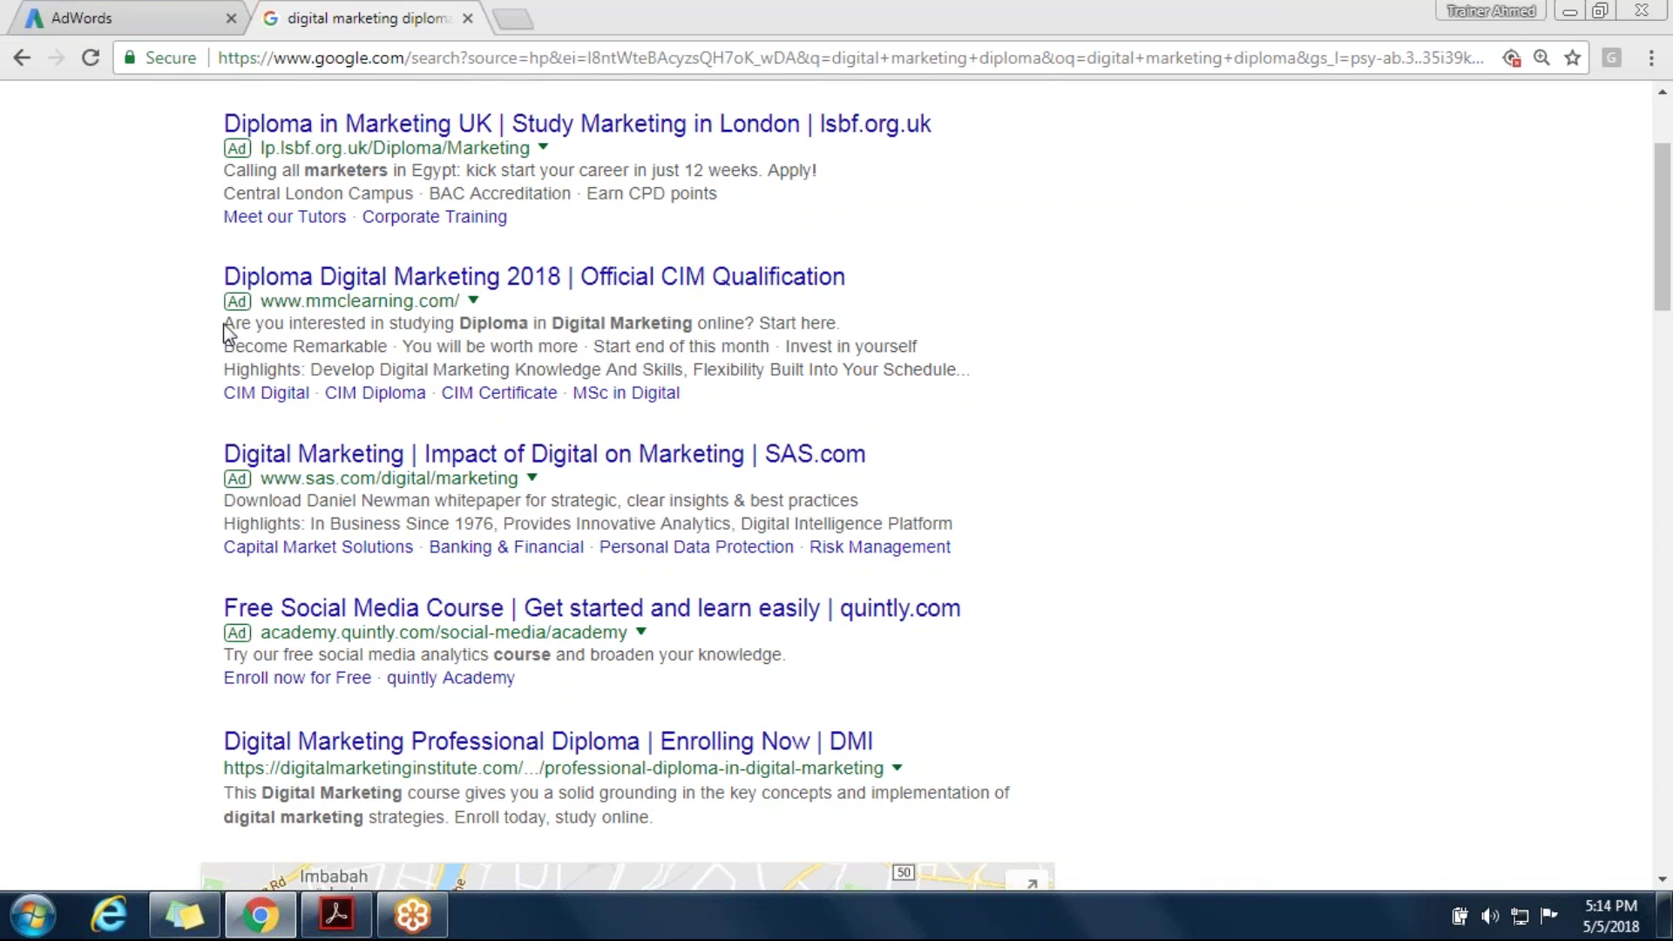
pyautogui.moveTo(204, 455)
pyautogui.mouseDown()
pyautogui.moveTo(653, 448)
pyautogui.moveTo(225, 448)
pyautogui.mouseUp()
pyautogui.moveTo(495, 523); pyautogui.dragTo(308, 523)
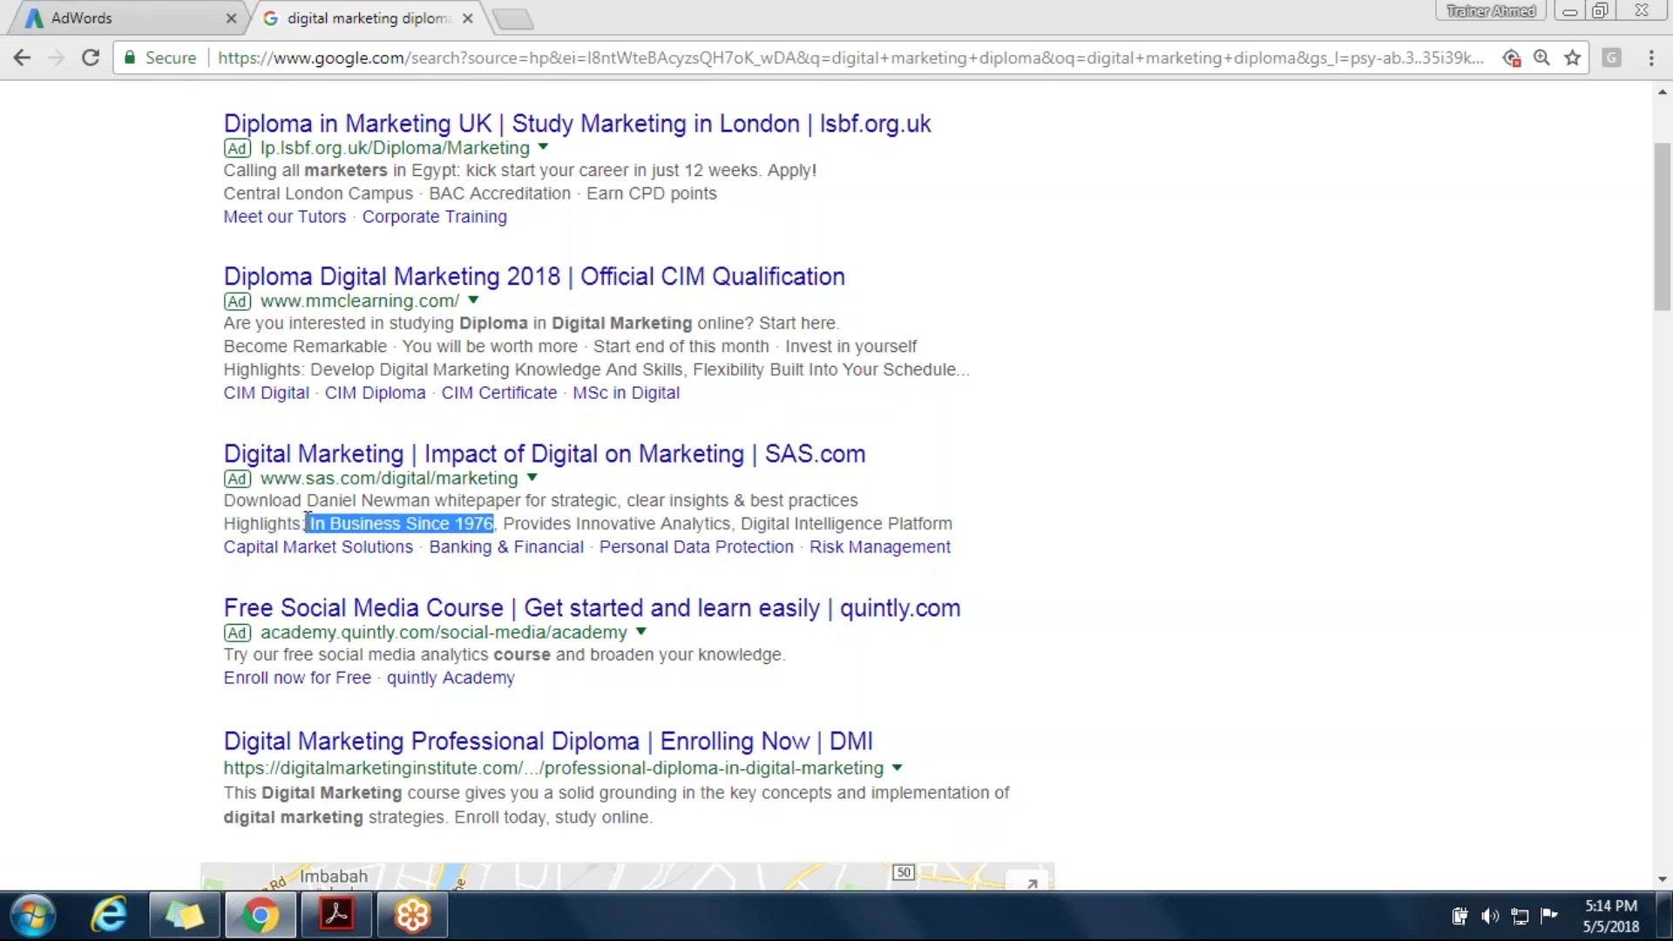
pyautogui.click(366, 521)
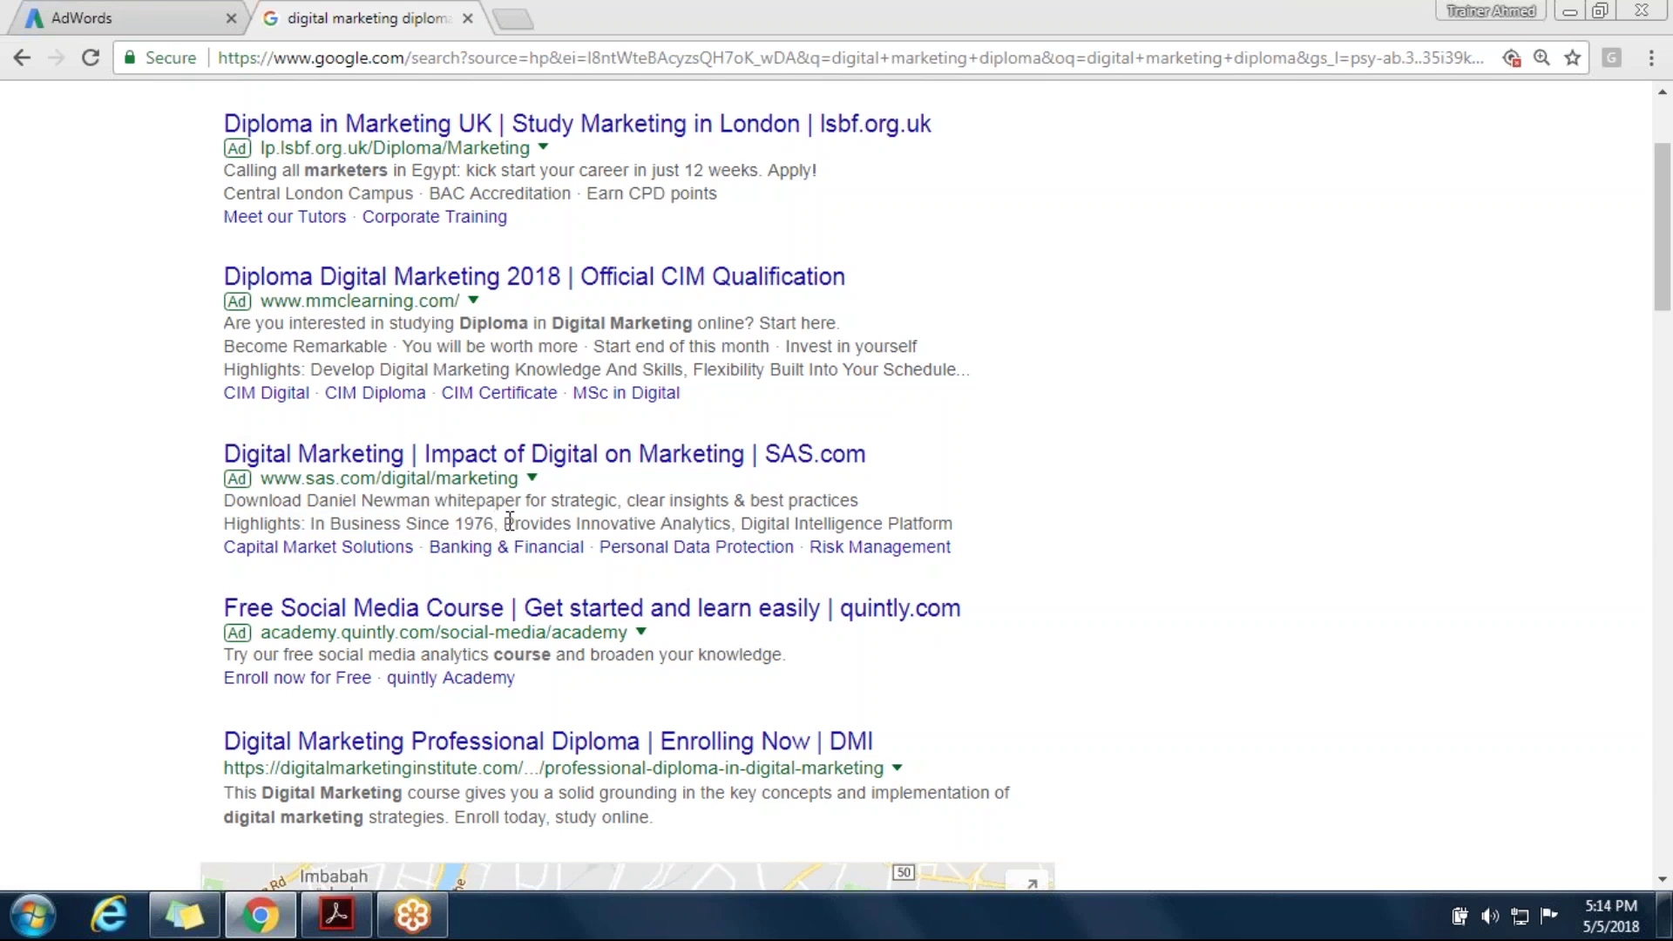
pyautogui.moveTo(508, 521); pyautogui.dragTo(309, 519)
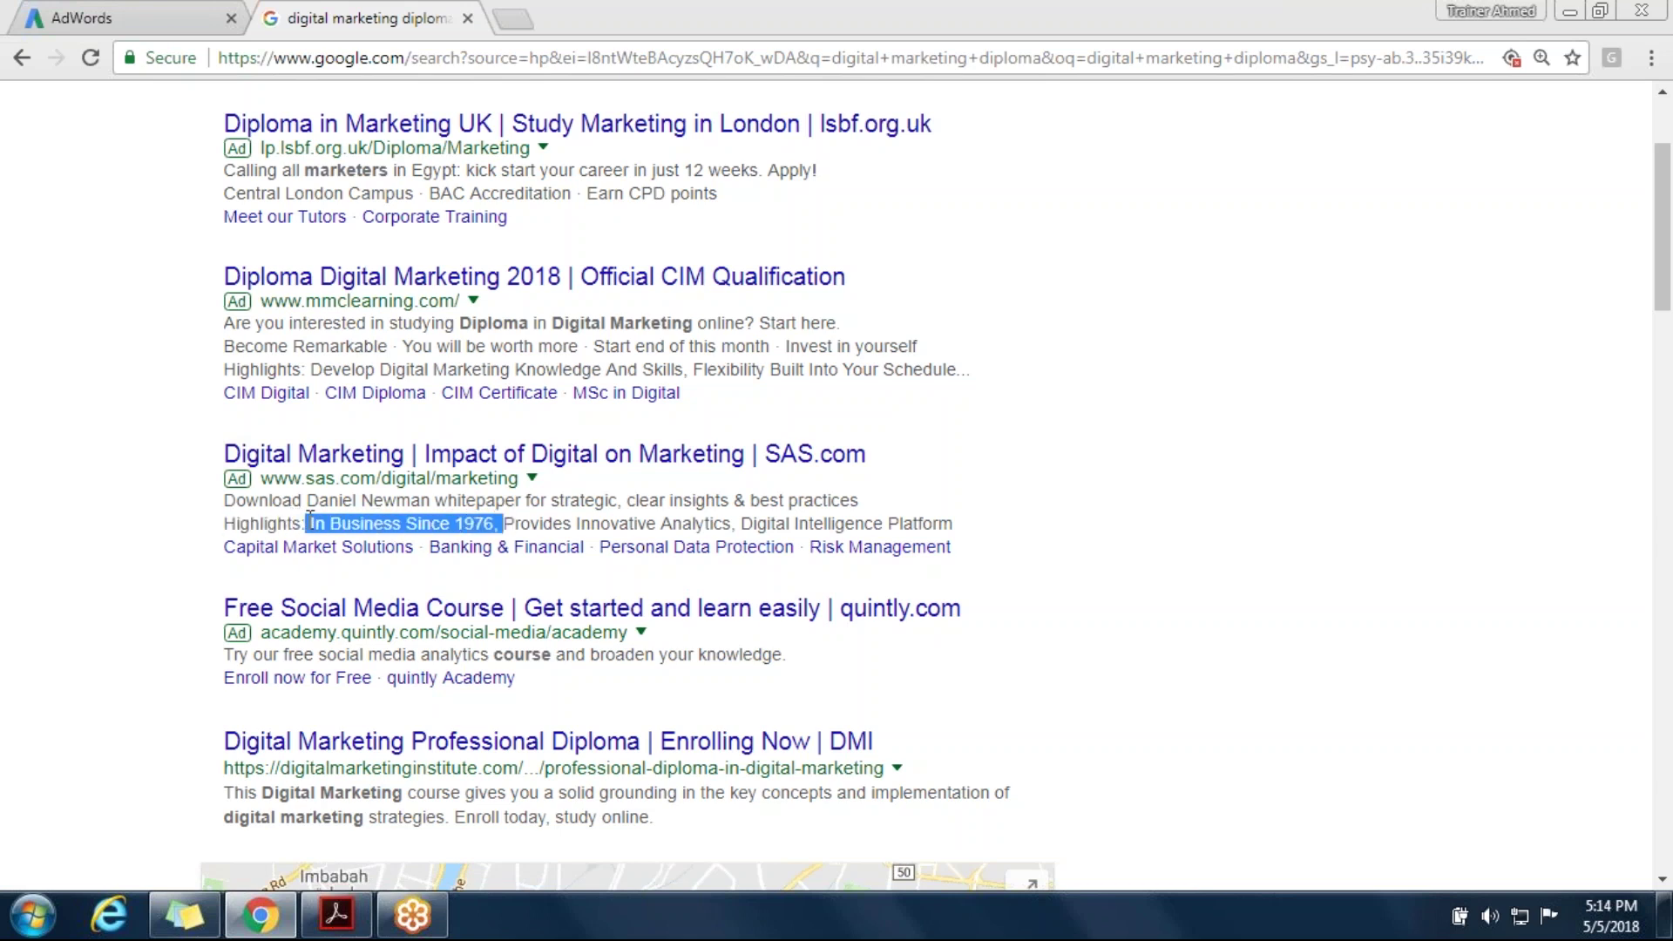
pyautogui.click(444, 346)
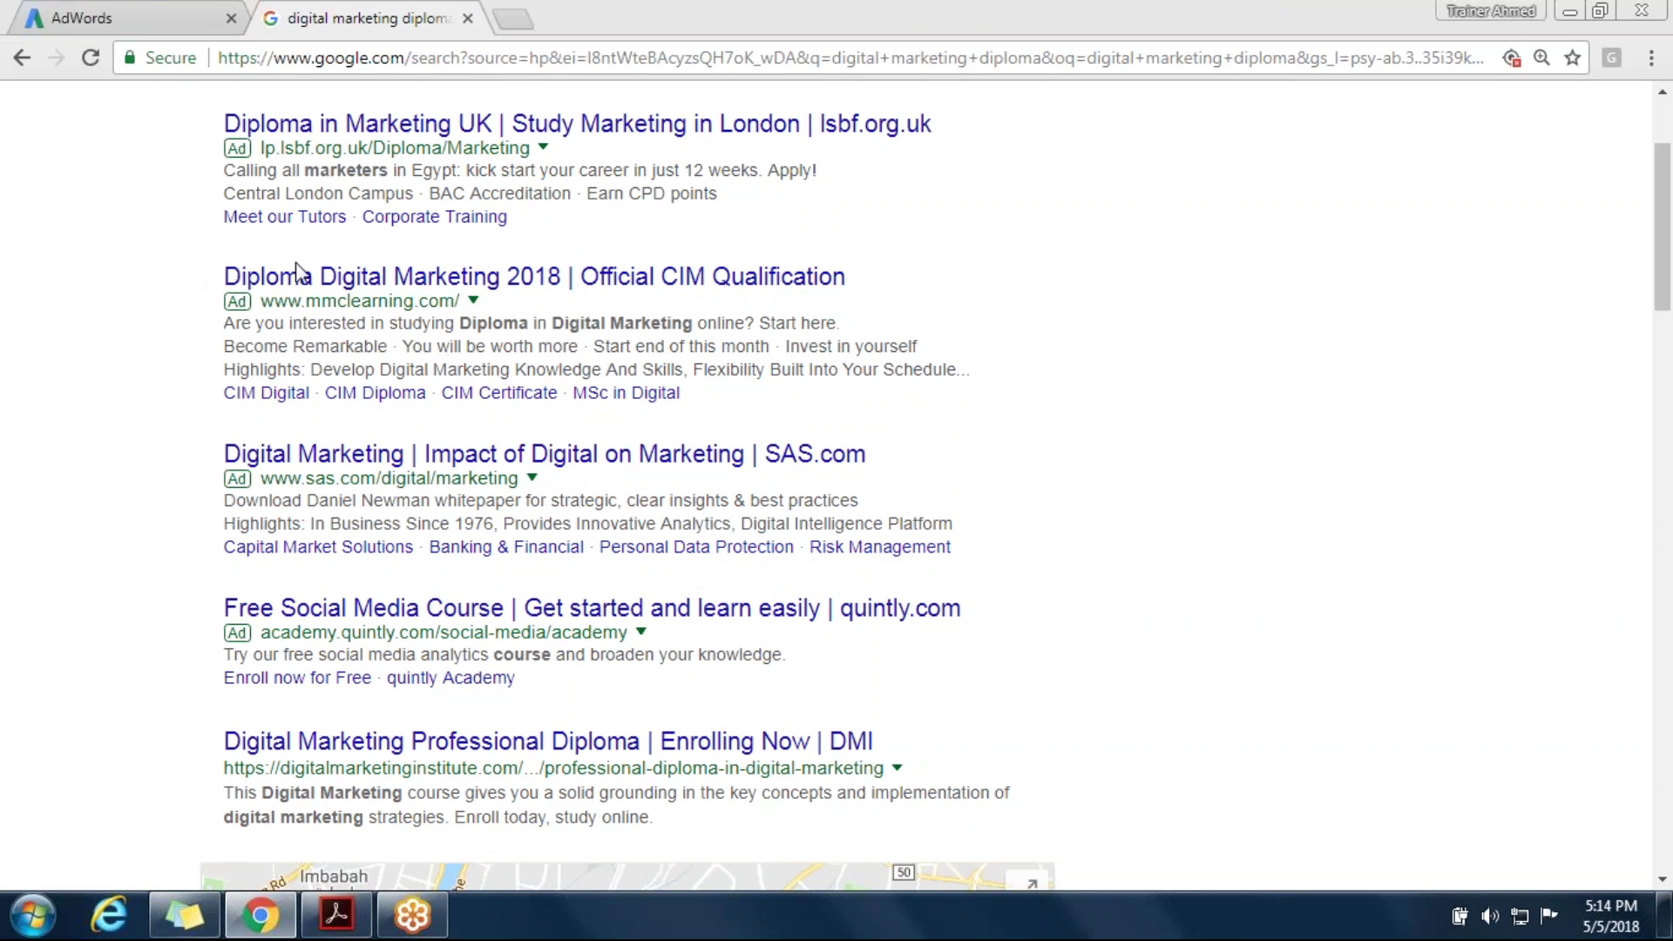
# Examine the mmclearning.com ad's headline, pointing out "2018" and highlighting "CIM Qualification"
pyautogui.moveTo(654, 818); pyautogui.dragTo(682, 323)
pyautogui.click(976, 370)
pyautogui.scroll(1, 835, 488)
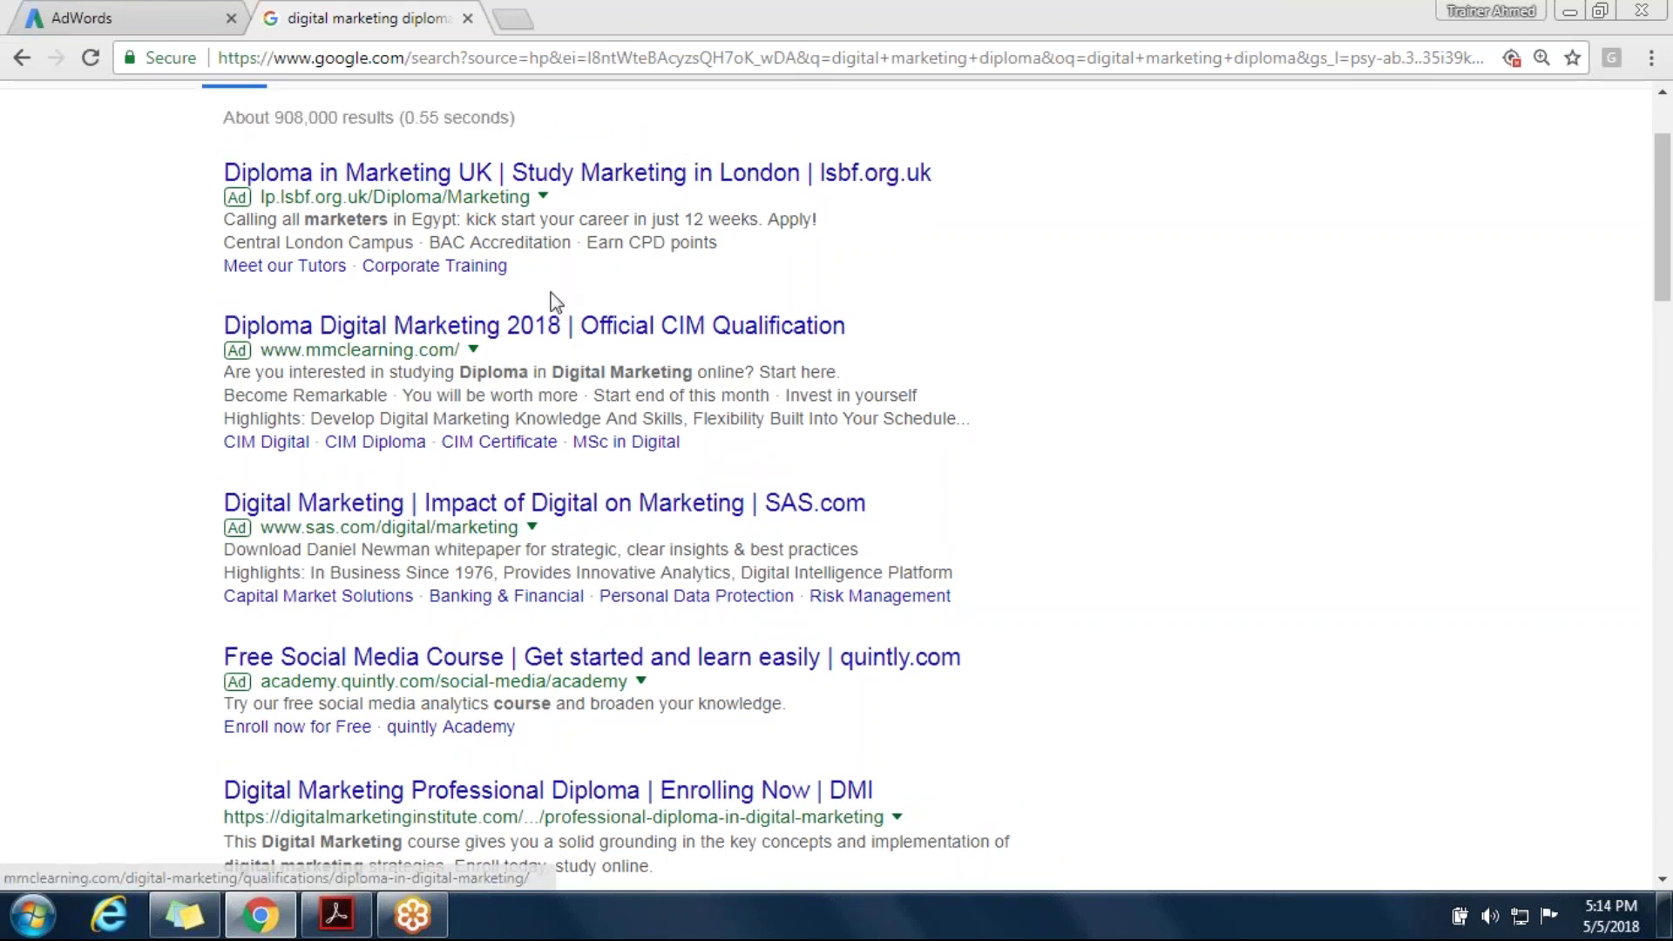
pyautogui.moveTo(548, 327); pyautogui.dragTo(507, 327)
pyautogui.click(383, 305)
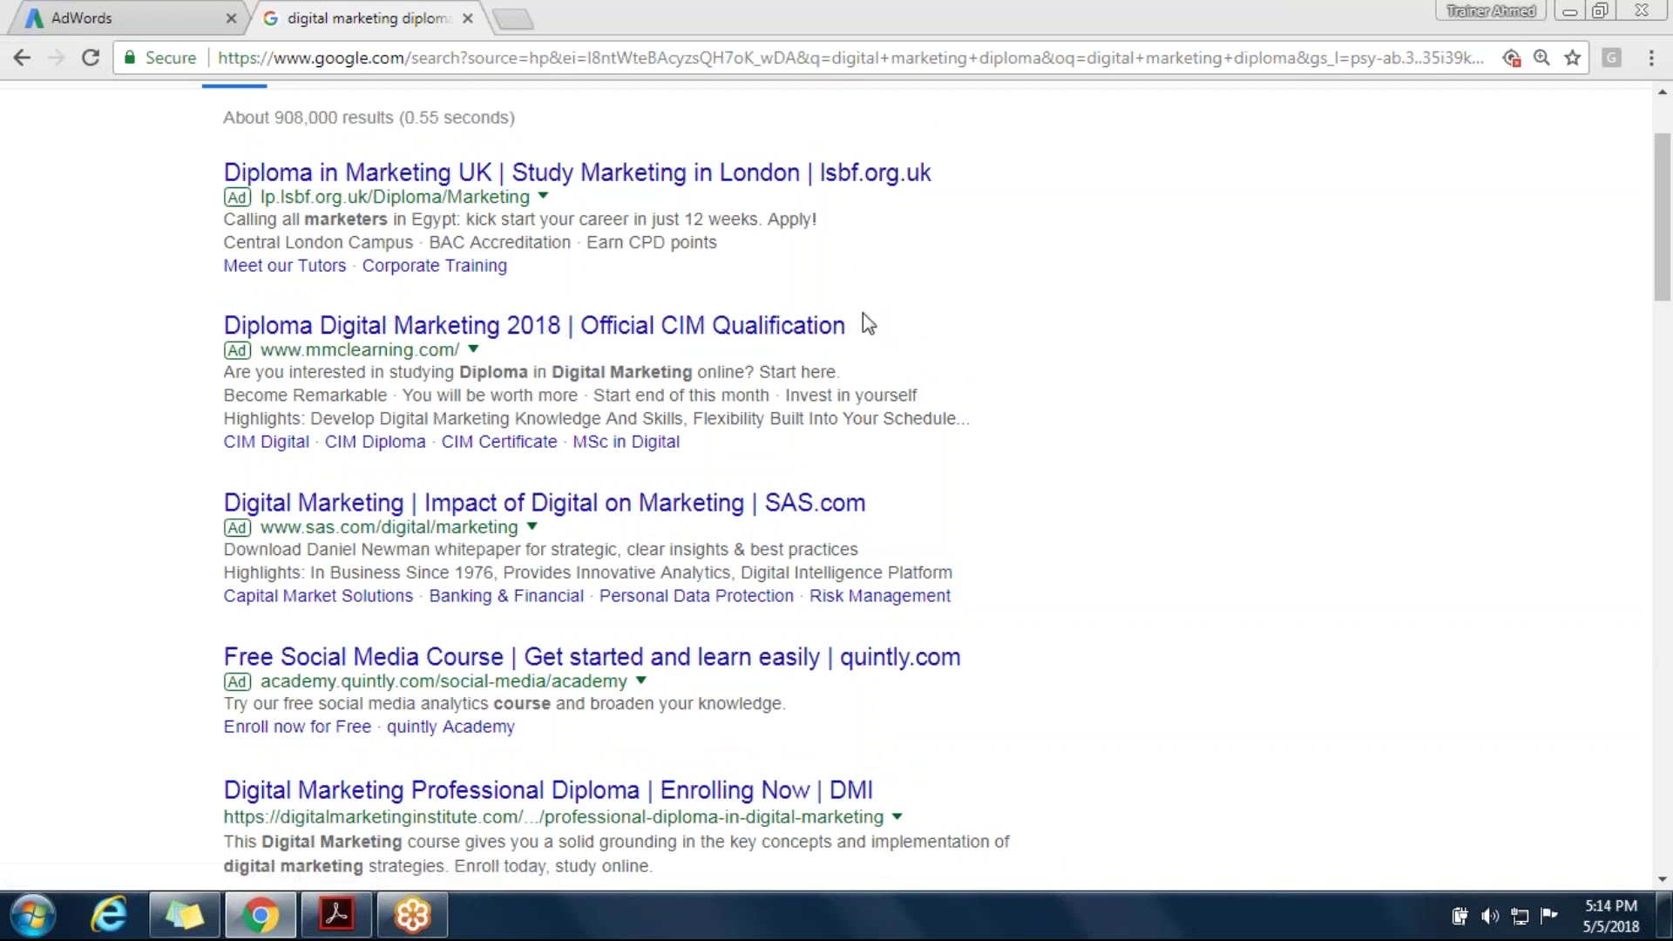
pyautogui.moveTo(863, 314); pyautogui.dragTo(671, 326)
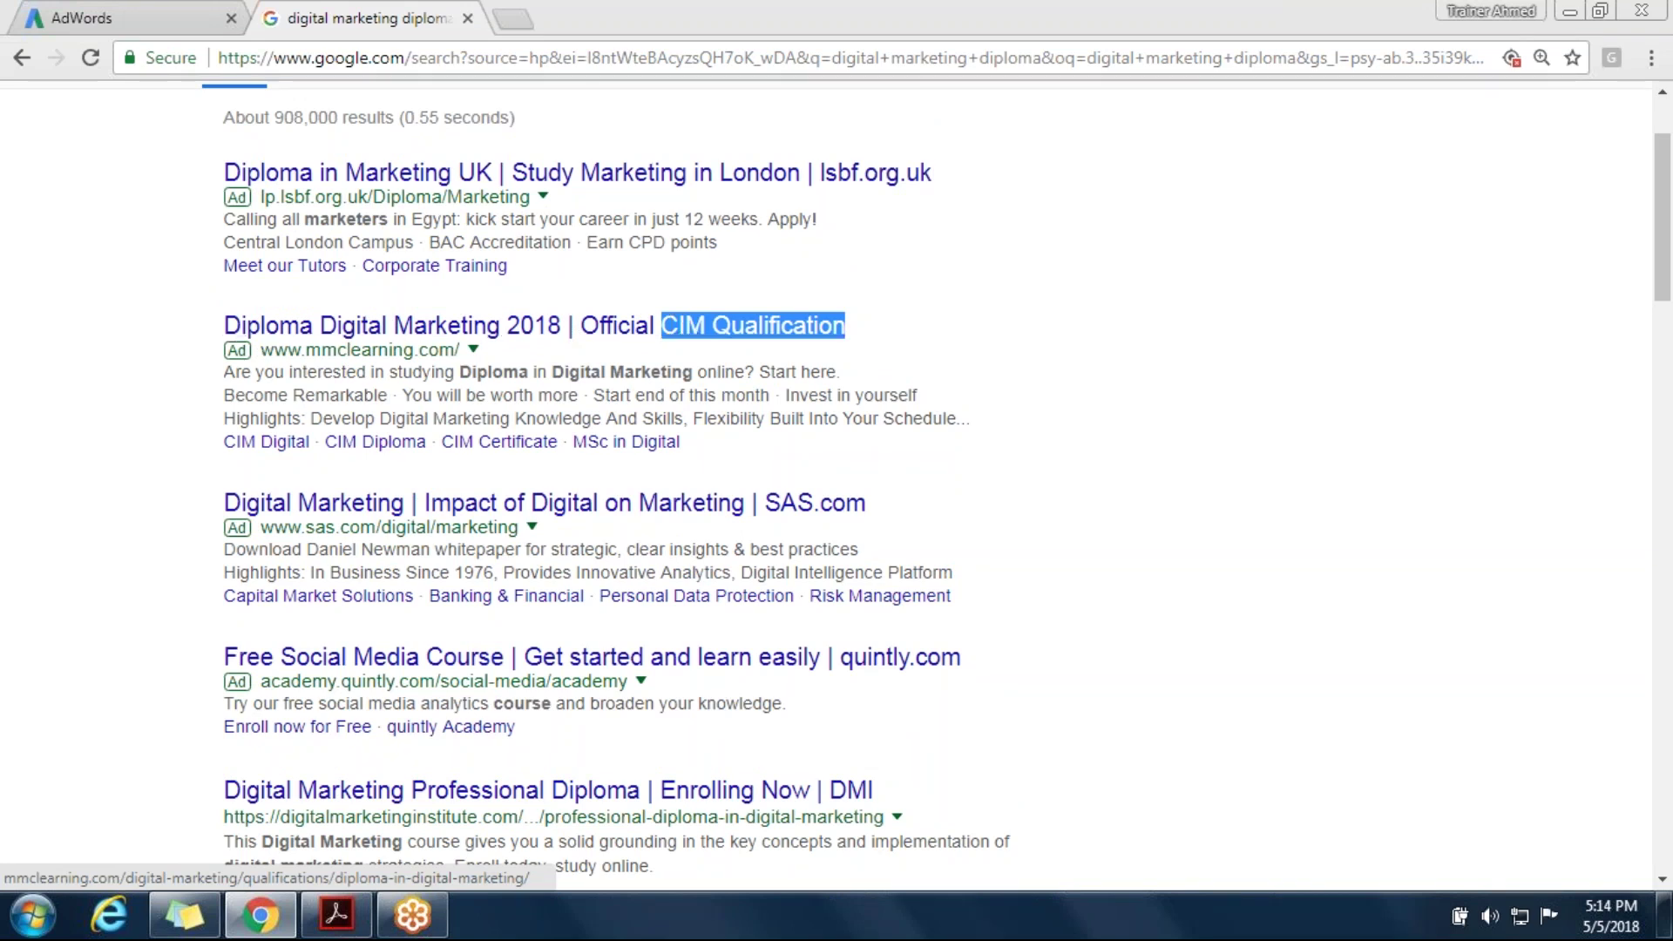
pyautogui.click(914, 305)
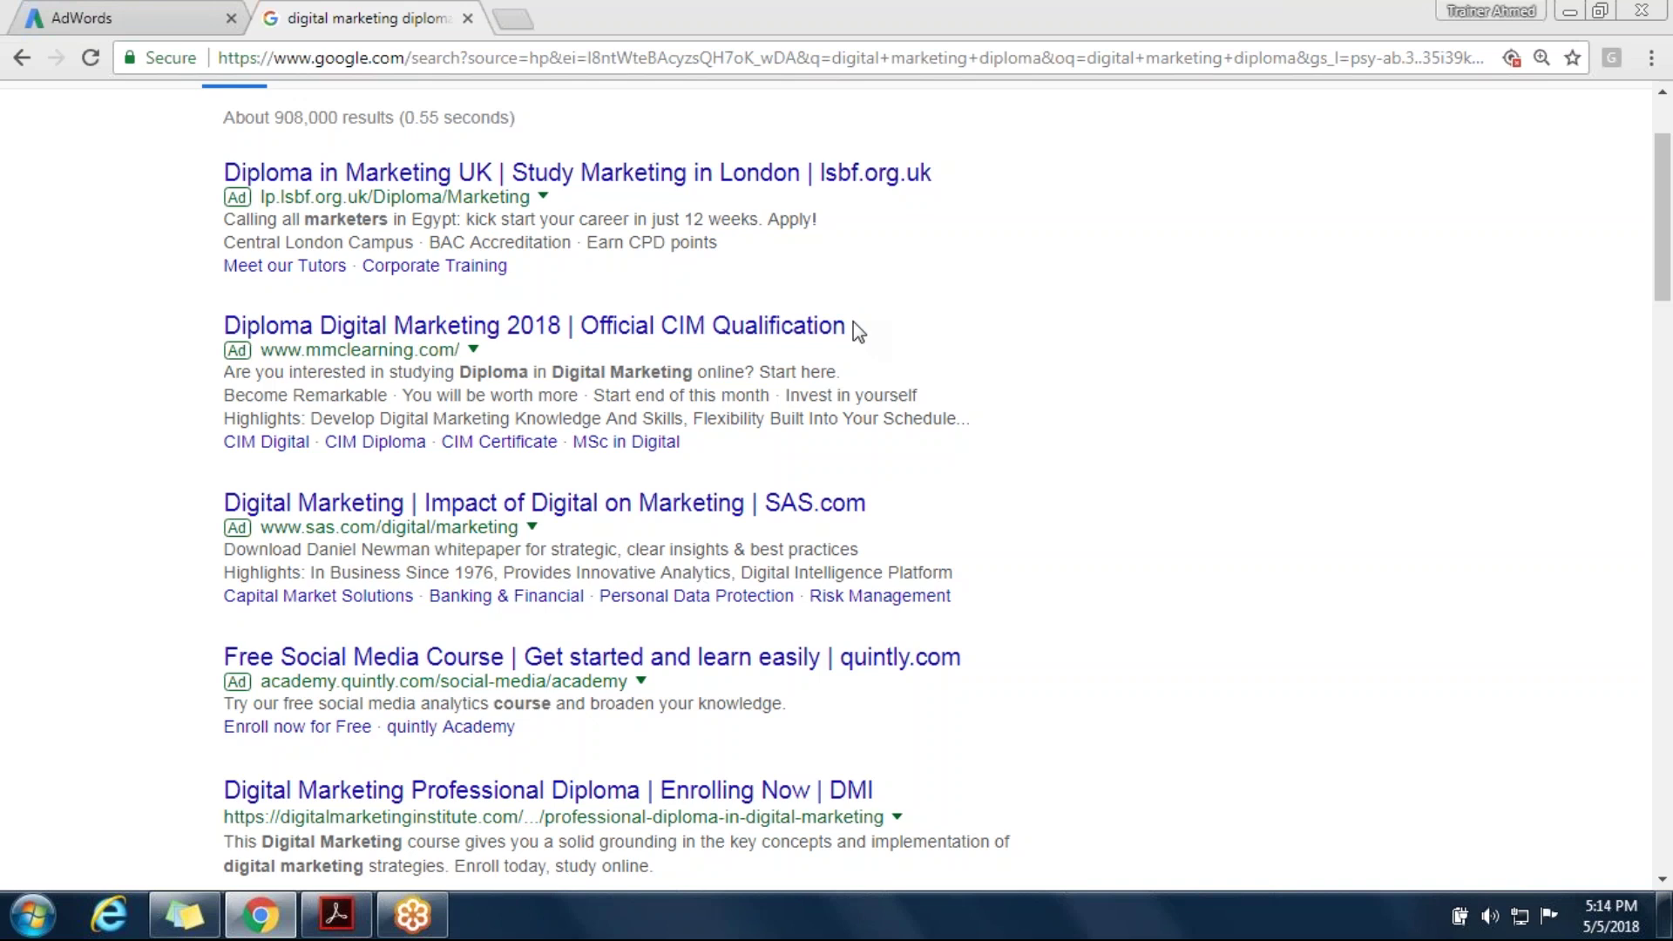
pyautogui.moveTo(853, 324); pyautogui.dragTo(661, 326)
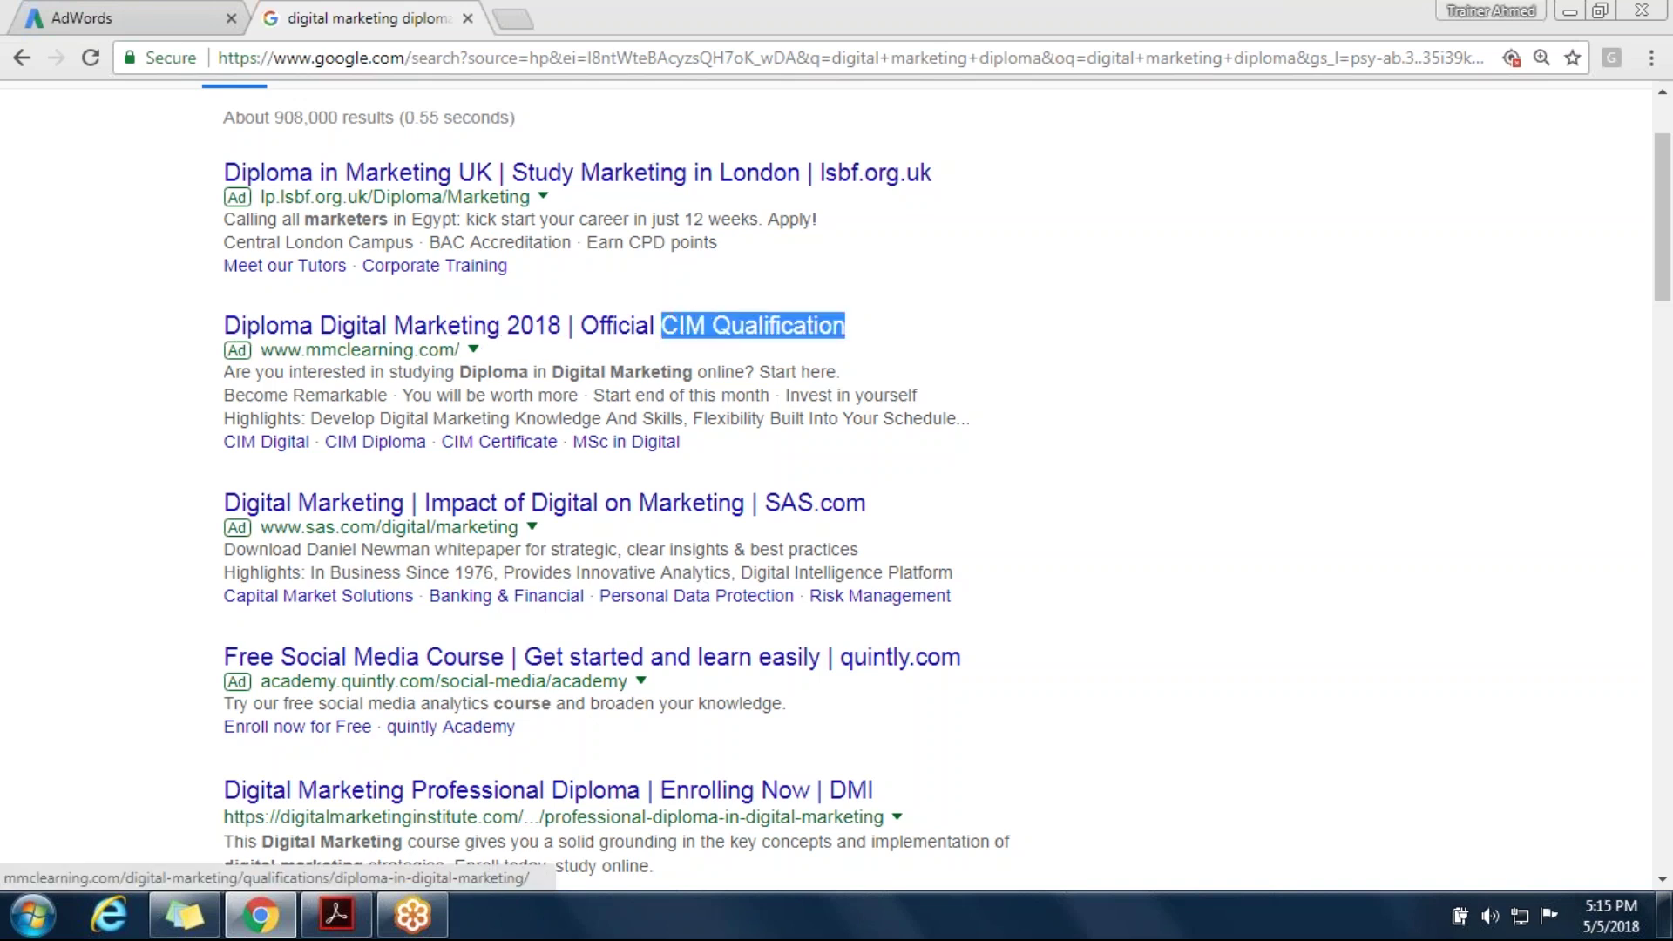
pyautogui.click(901, 307)
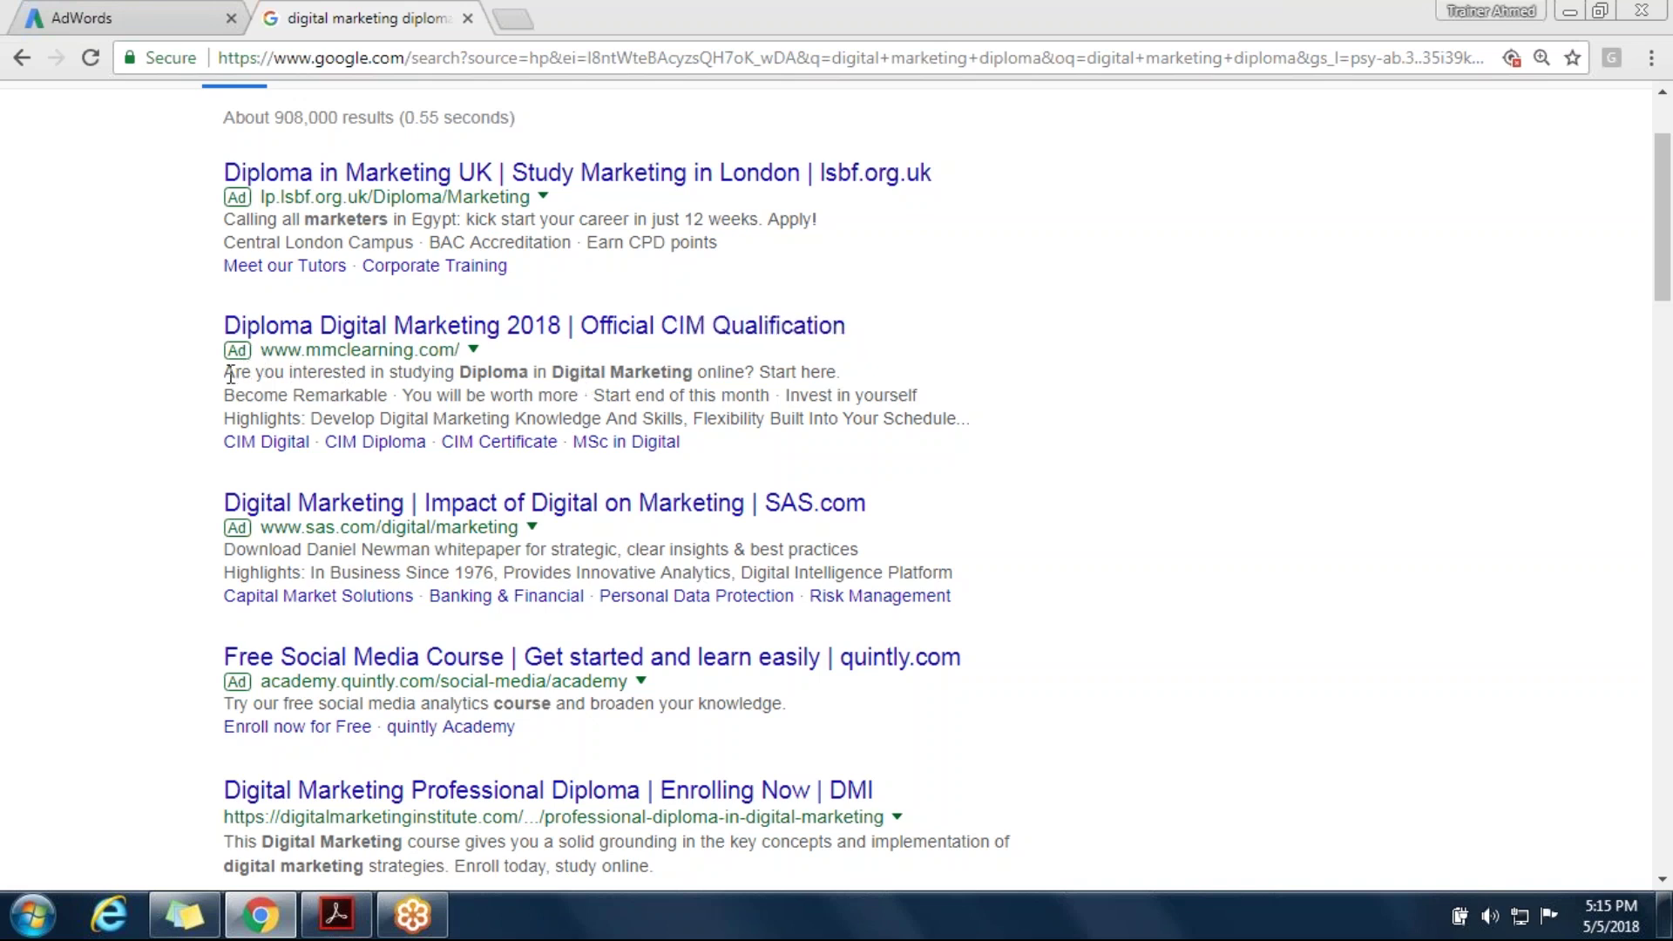
# Highlight key phrases in the mmclearning.com ad's text, including "Start here", "Become Remarkable", "You will be worth more" and "Start end of this month"
pyautogui.moveTo(521, 372); pyautogui.dragTo(220, 376)
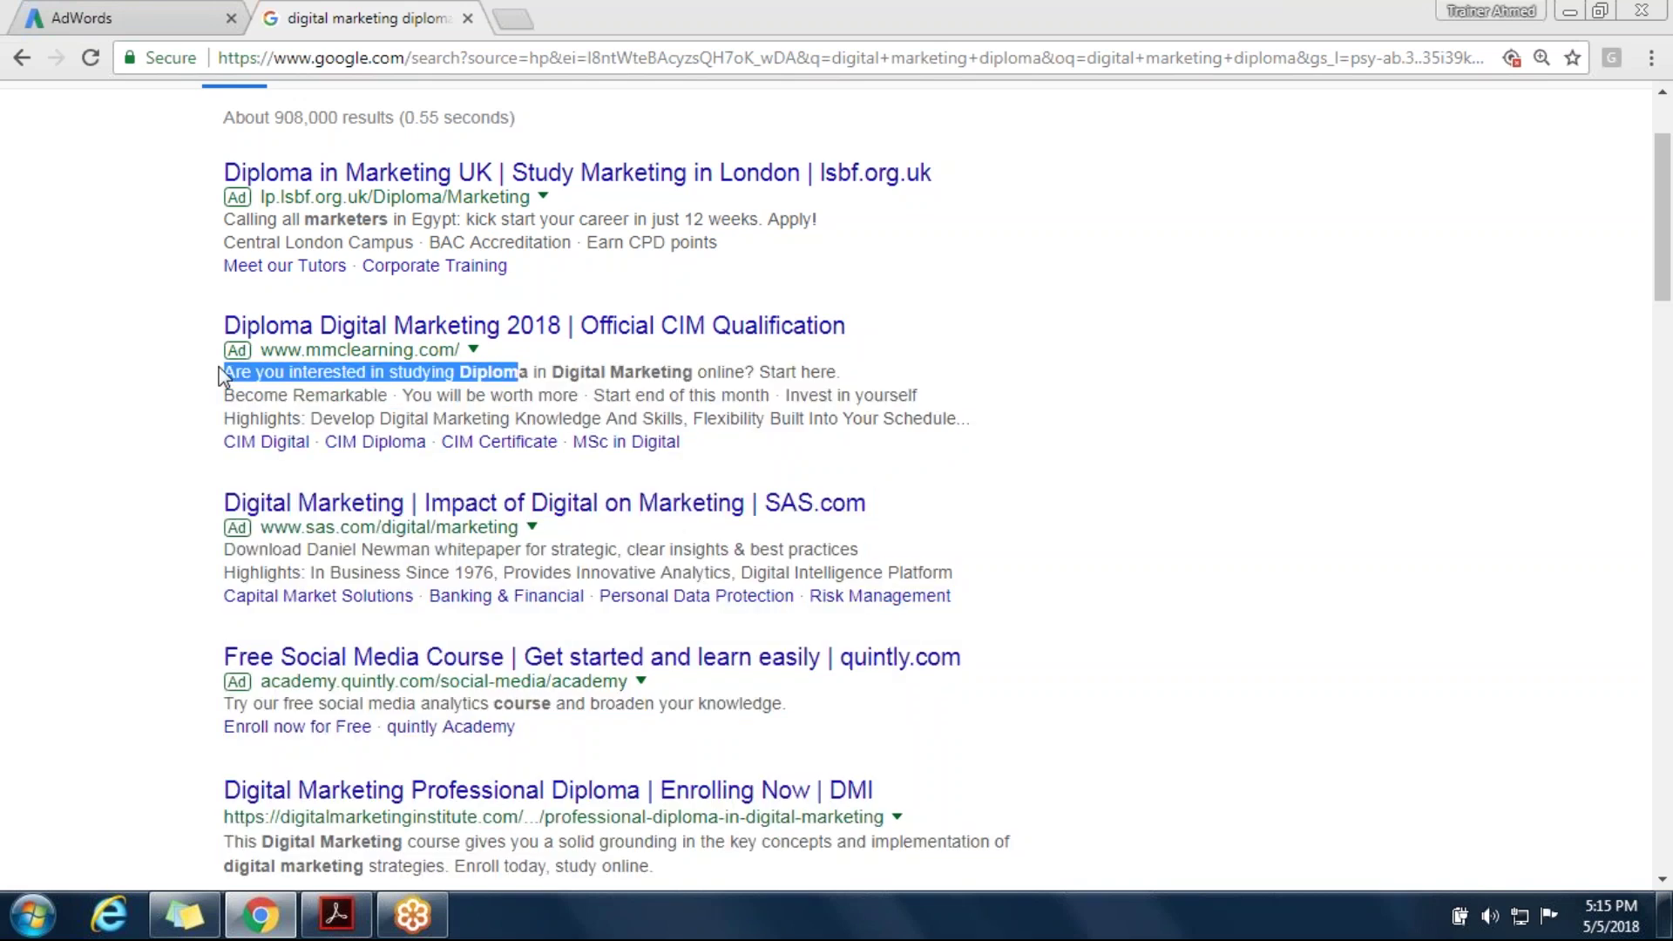
pyautogui.moveTo(695, 373); pyautogui.dragTo(552, 372)
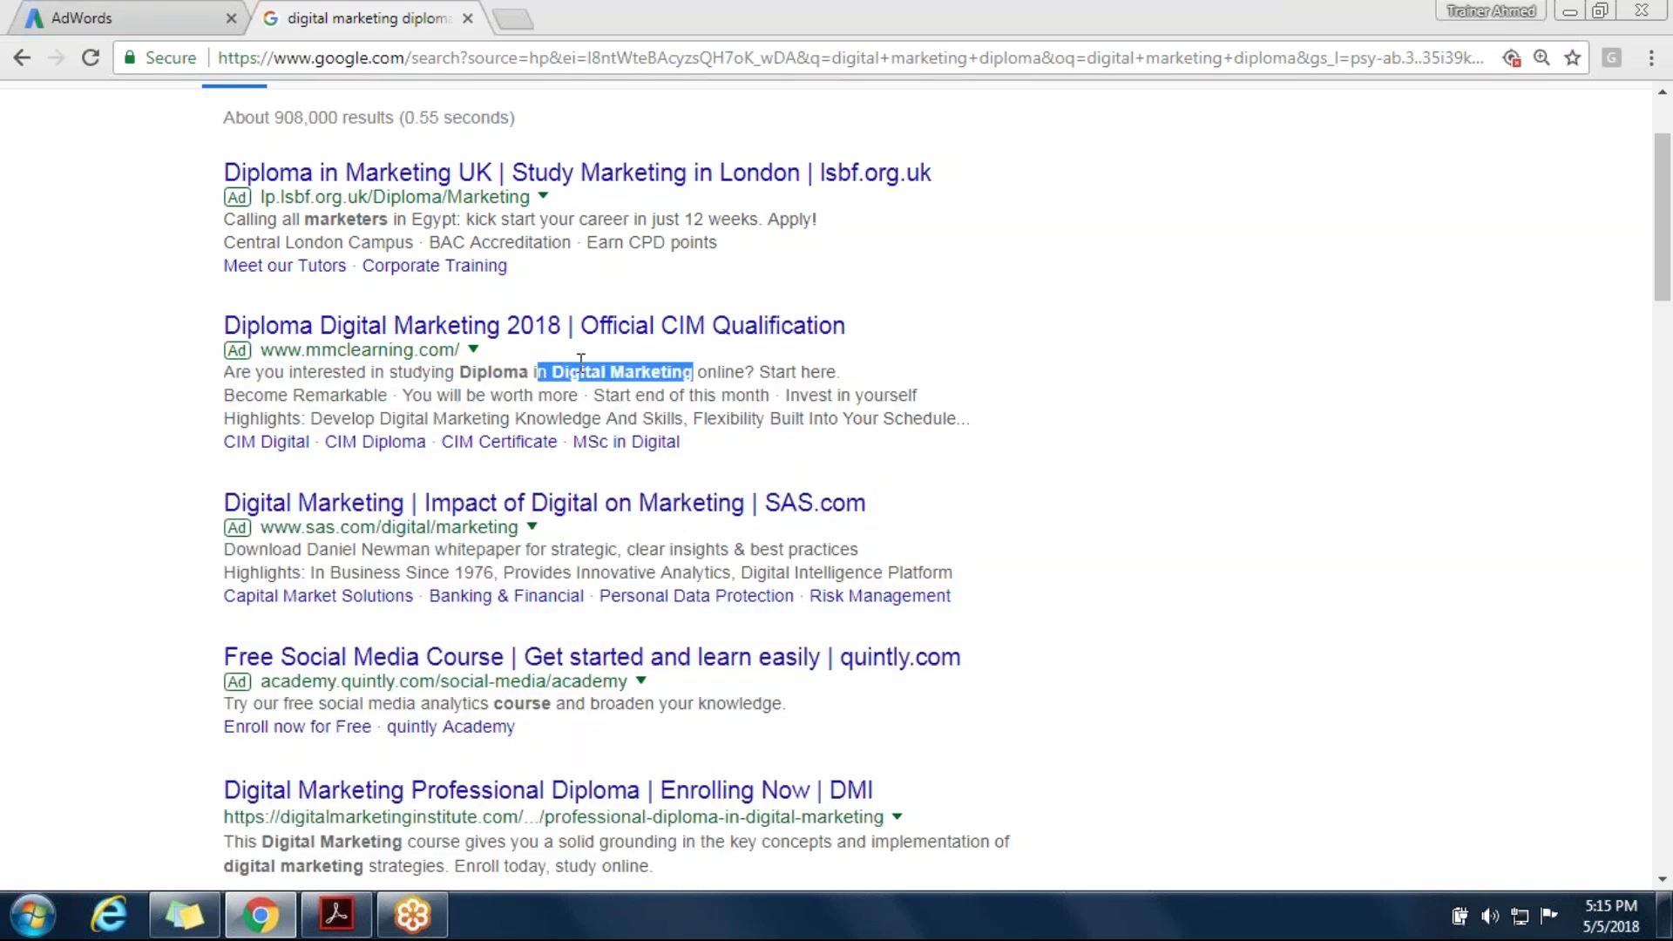
pyautogui.click(766, 372)
pyautogui.moveTo(766, 373); pyautogui.dragTo(838, 372)
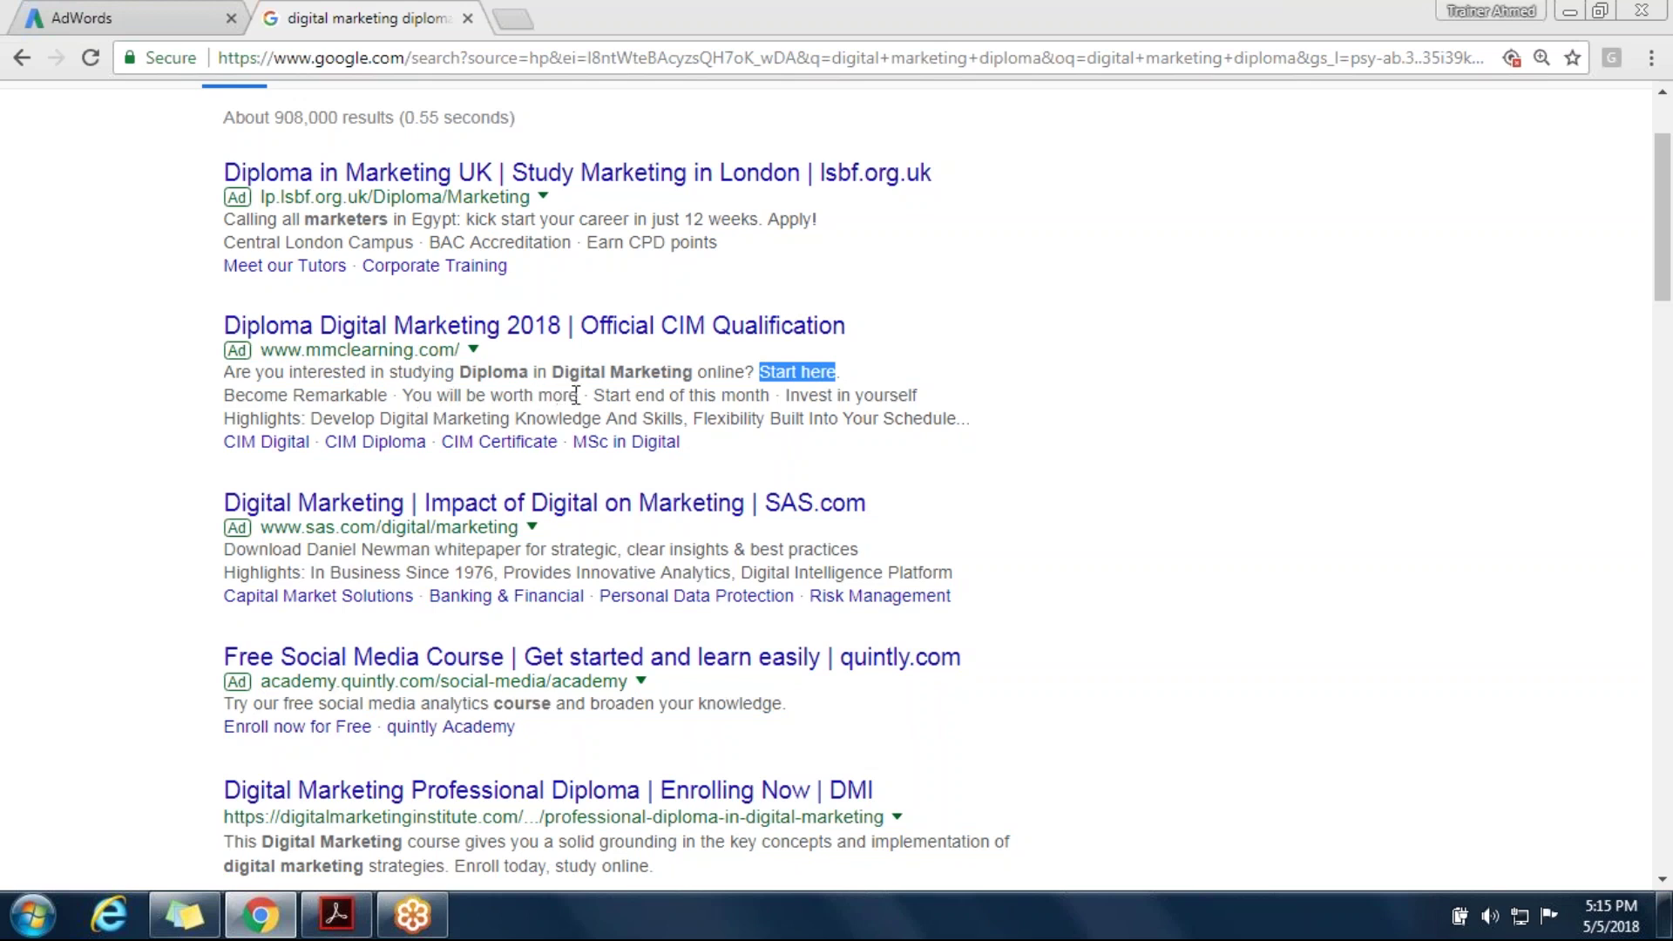
pyautogui.moveTo(578, 396); pyautogui.dragTo(228, 396)
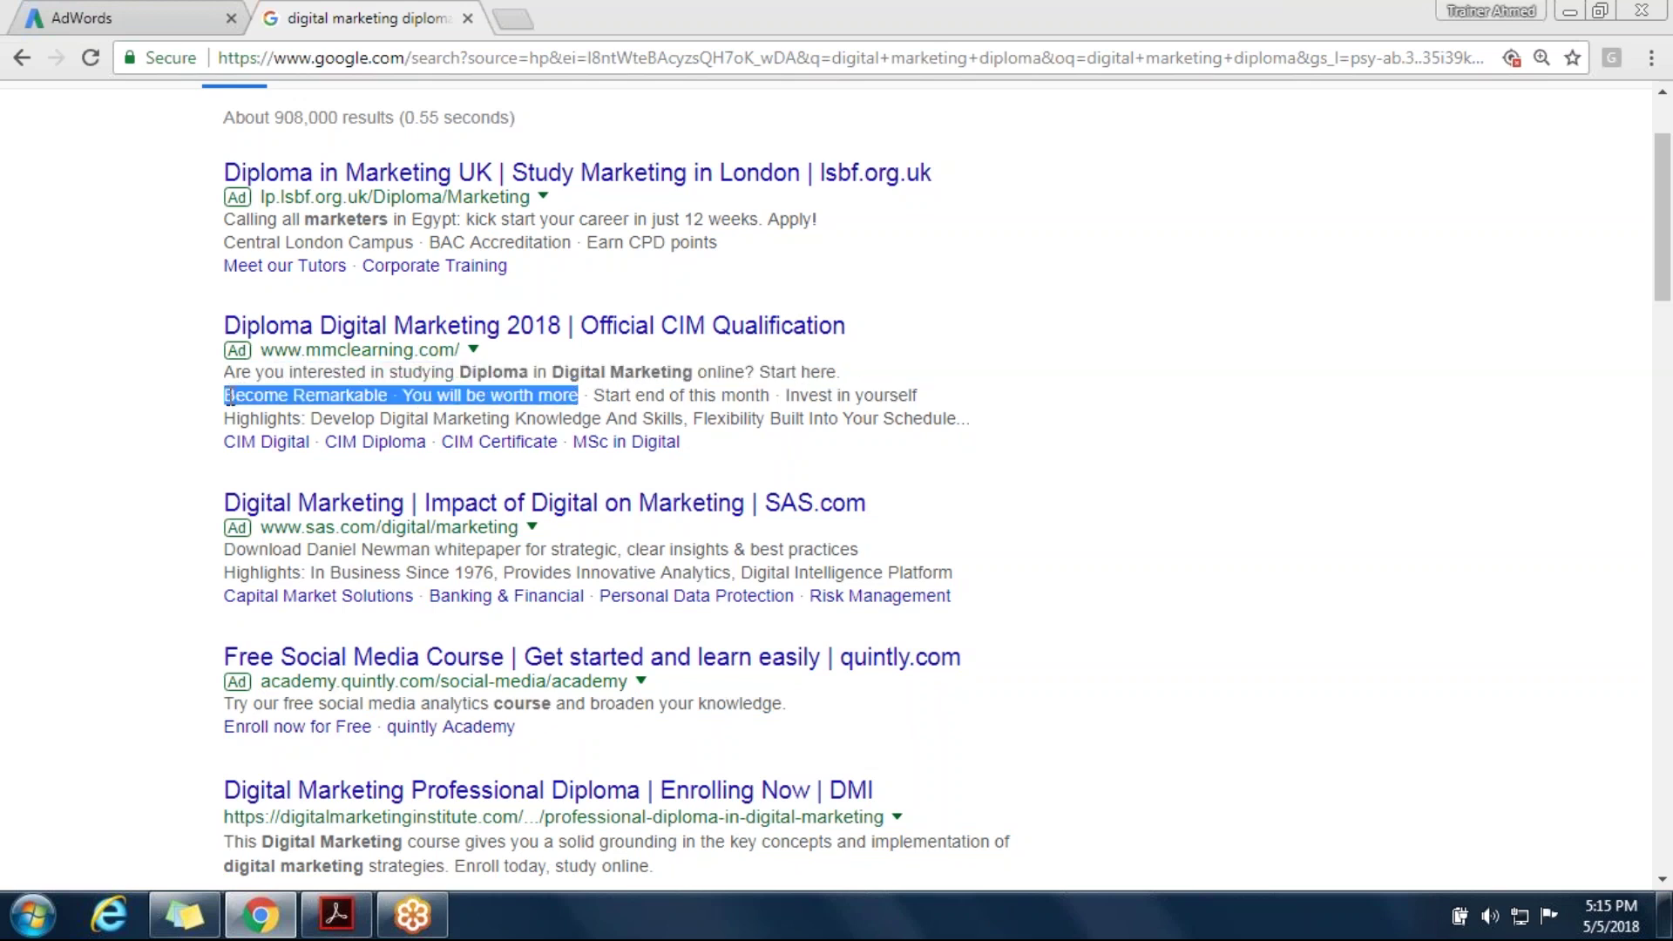
pyautogui.click(277, 389)
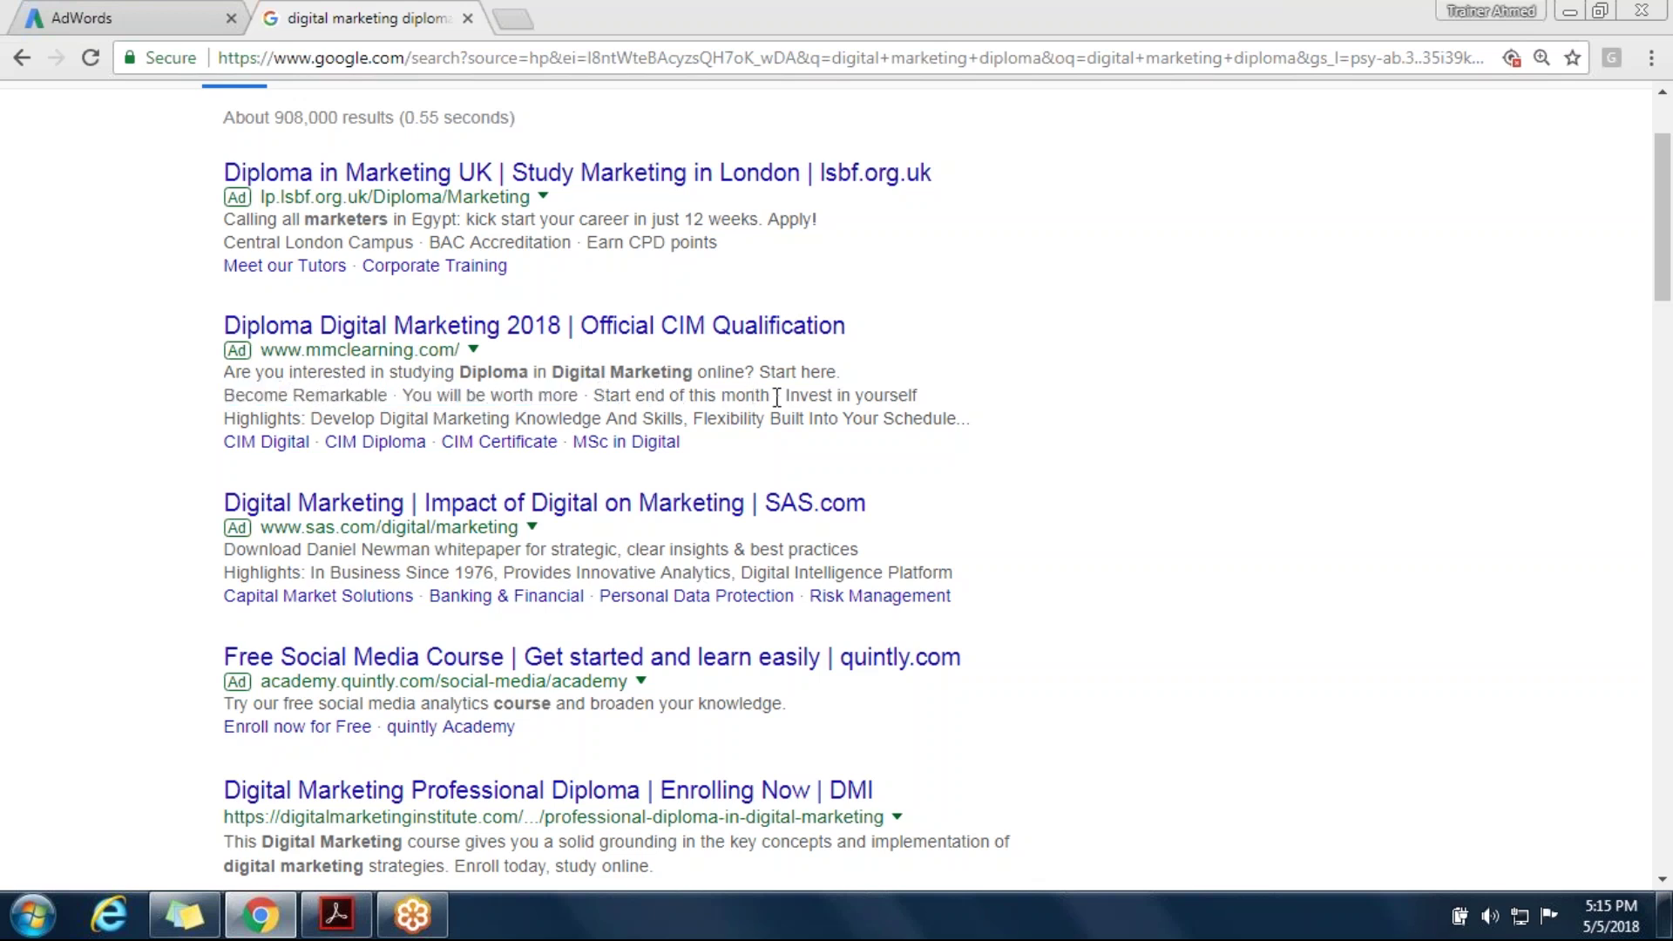
pyautogui.moveTo(773, 398); pyautogui.dragTo(651, 398)
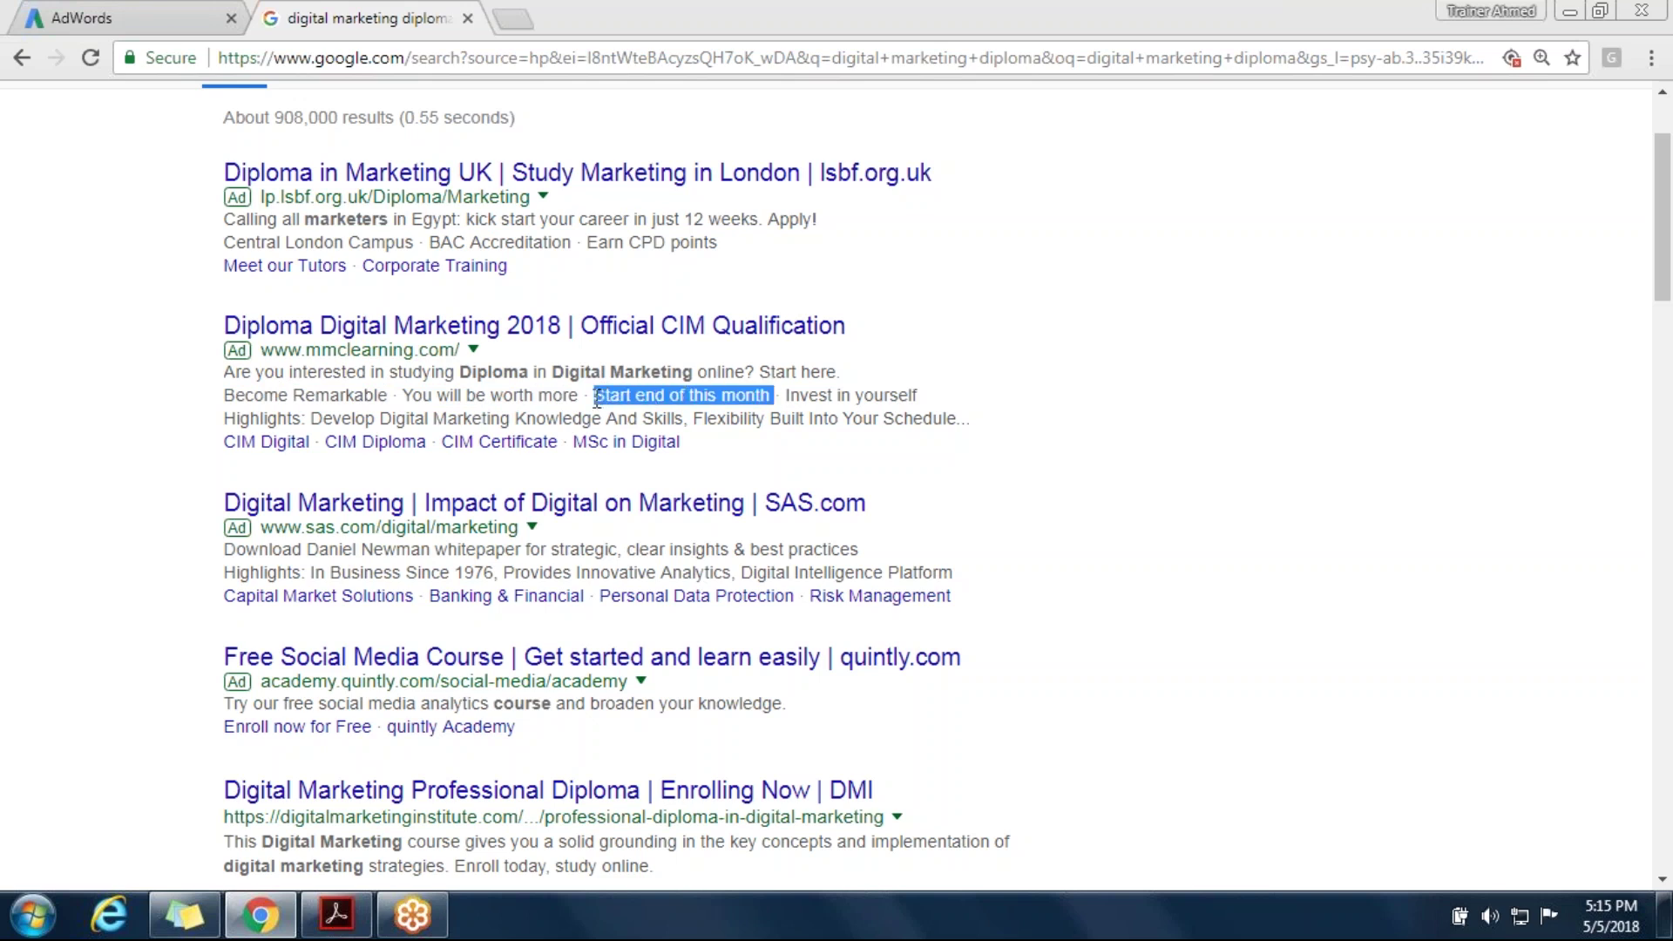
# Highlight "Start end of this month" in the mmclearning.com ad, and highlight "Create a sense of urgency" on the Adobe Acrobat Reader slide
pyautogui.click(610, 399)
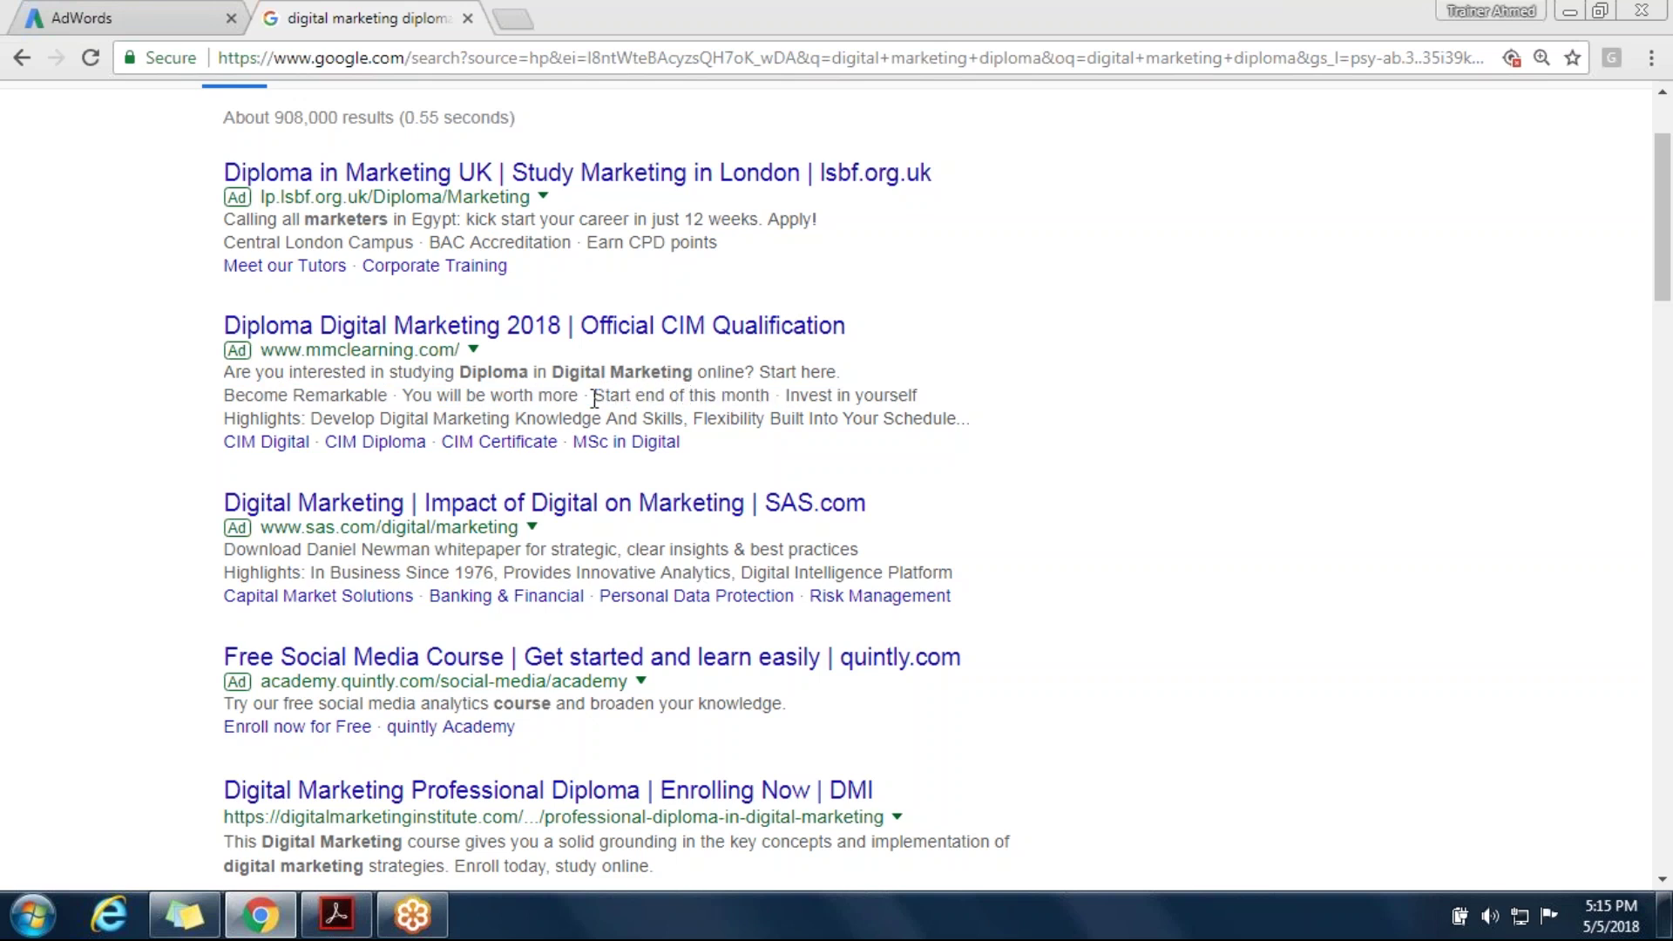
pyautogui.moveTo(593, 397); pyautogui.dragTo(783, 387)
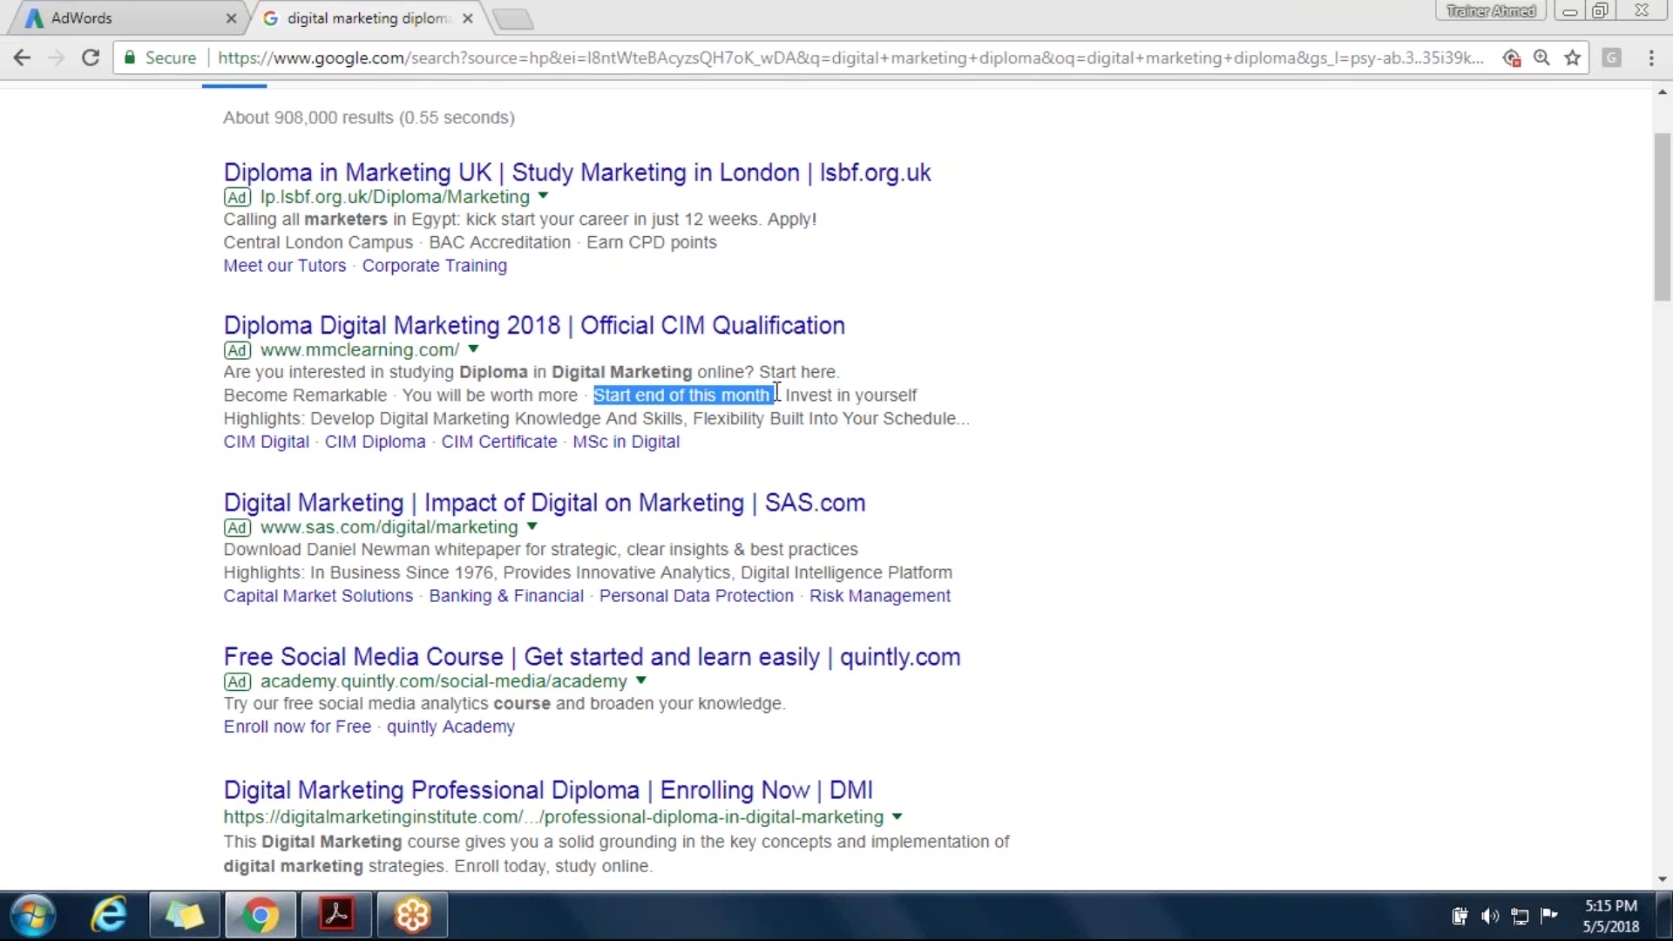
pyautogui.click(336, 915)
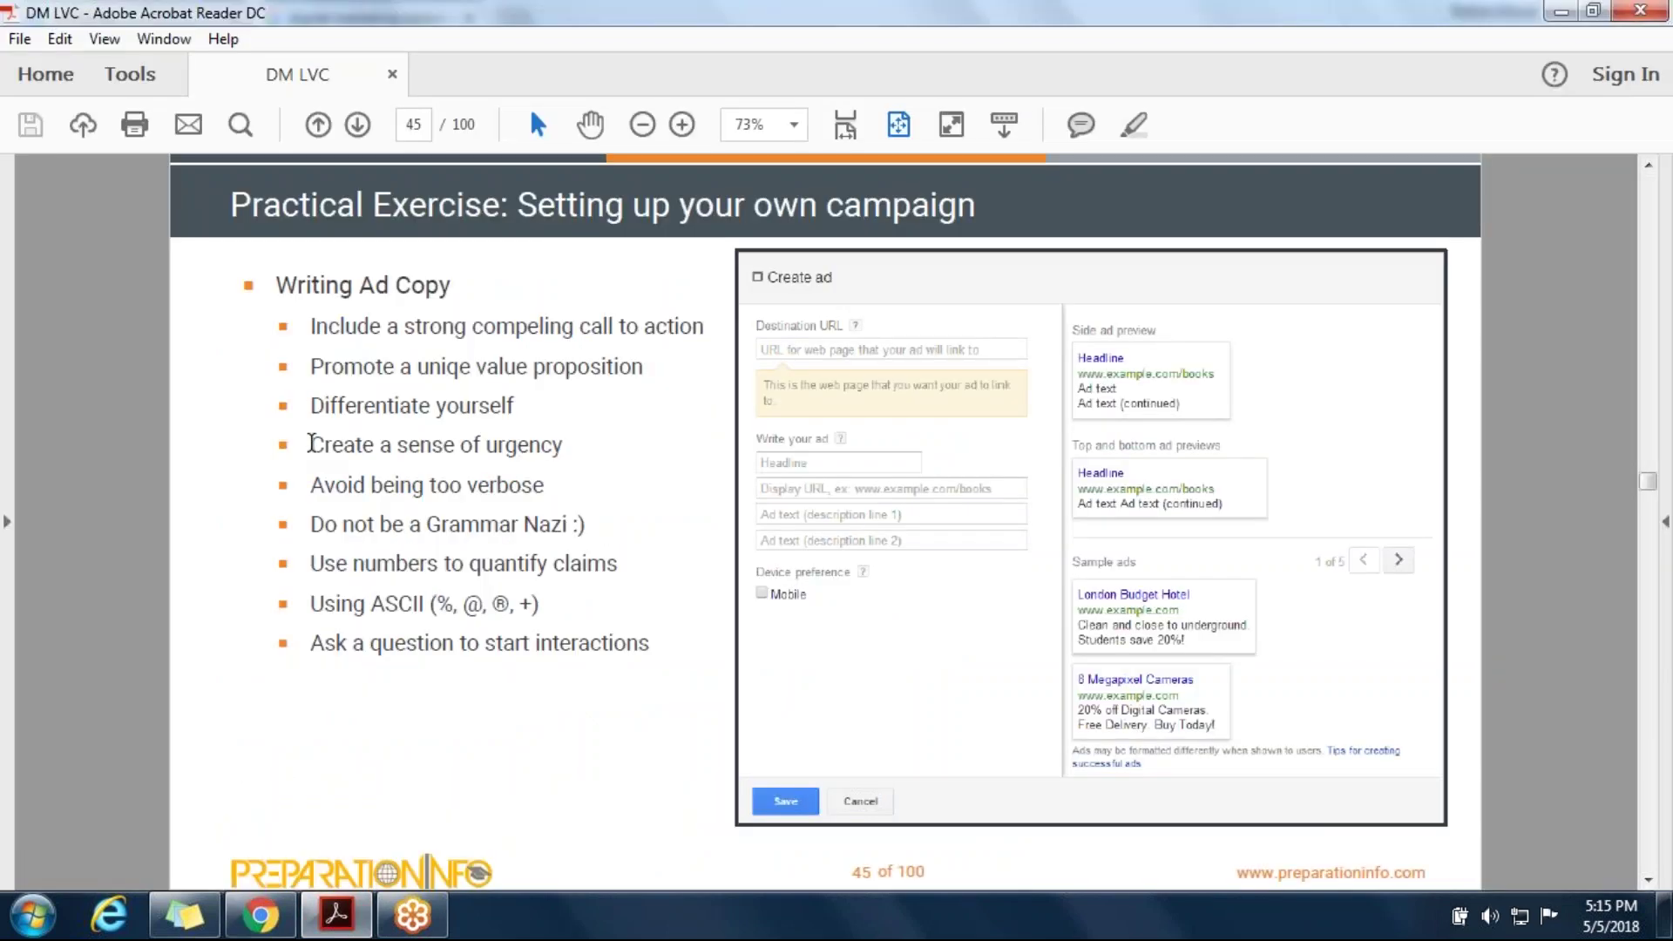
pyautogui.moveTo(312, 446); pyautogui.dragTo(570, 448)
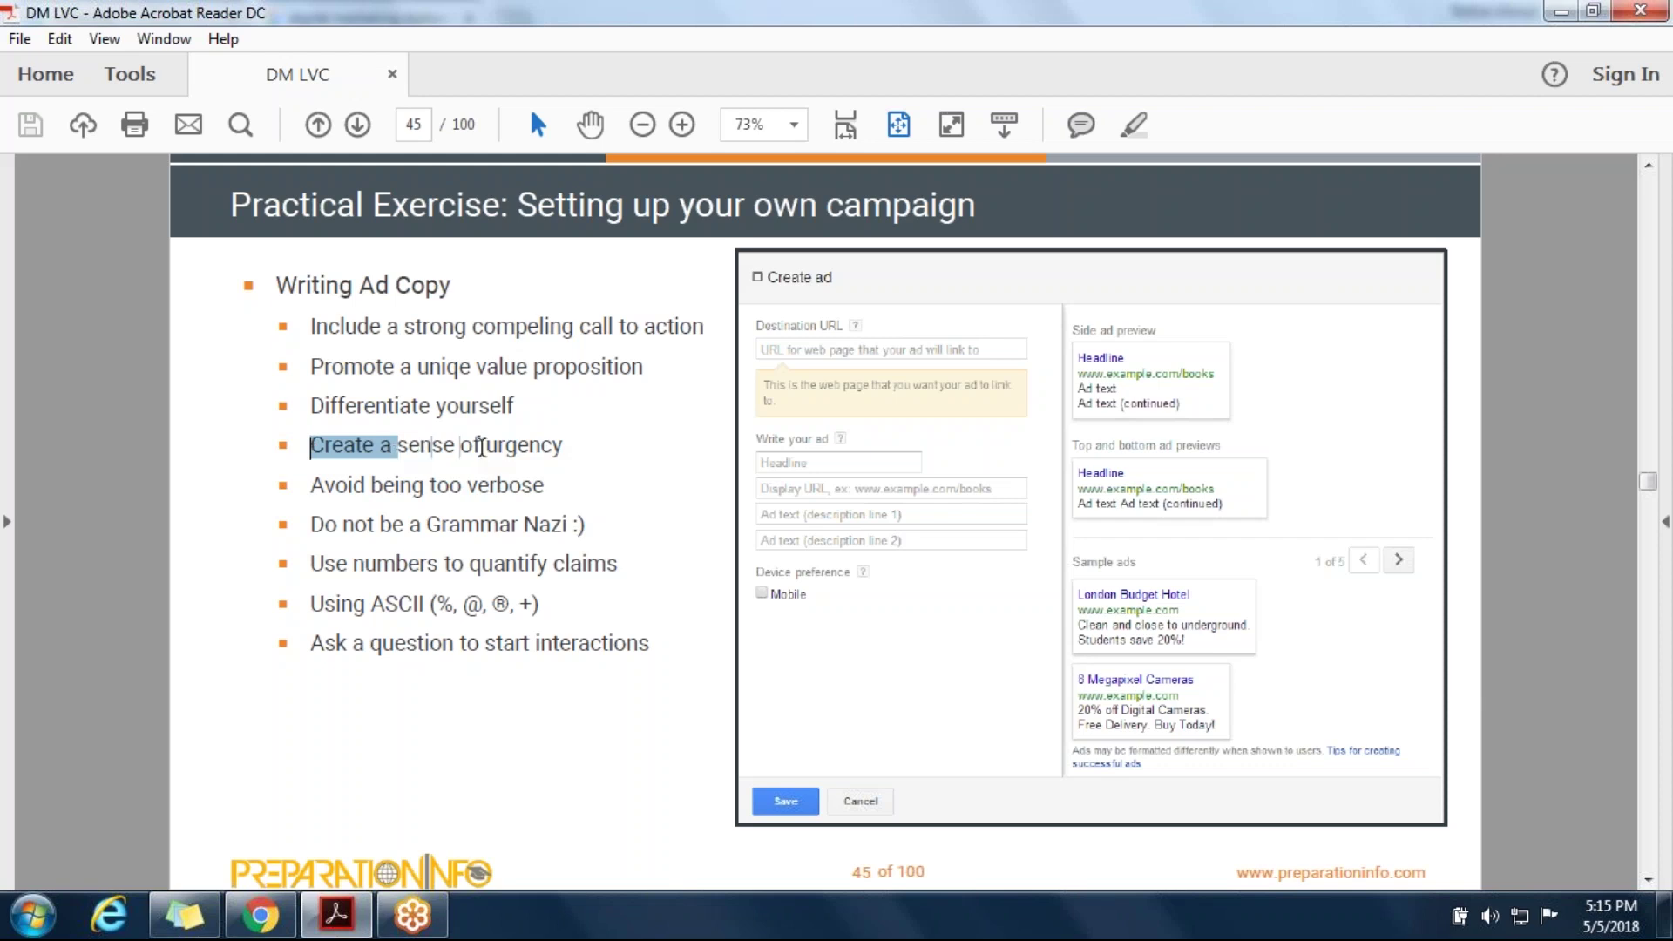
# Return to the search results in Chrome and highlight "Start end of this month" and "Invest in yourself" in the mmclearning.com ad
pyautogui.hotkey('alt', 'Tab')
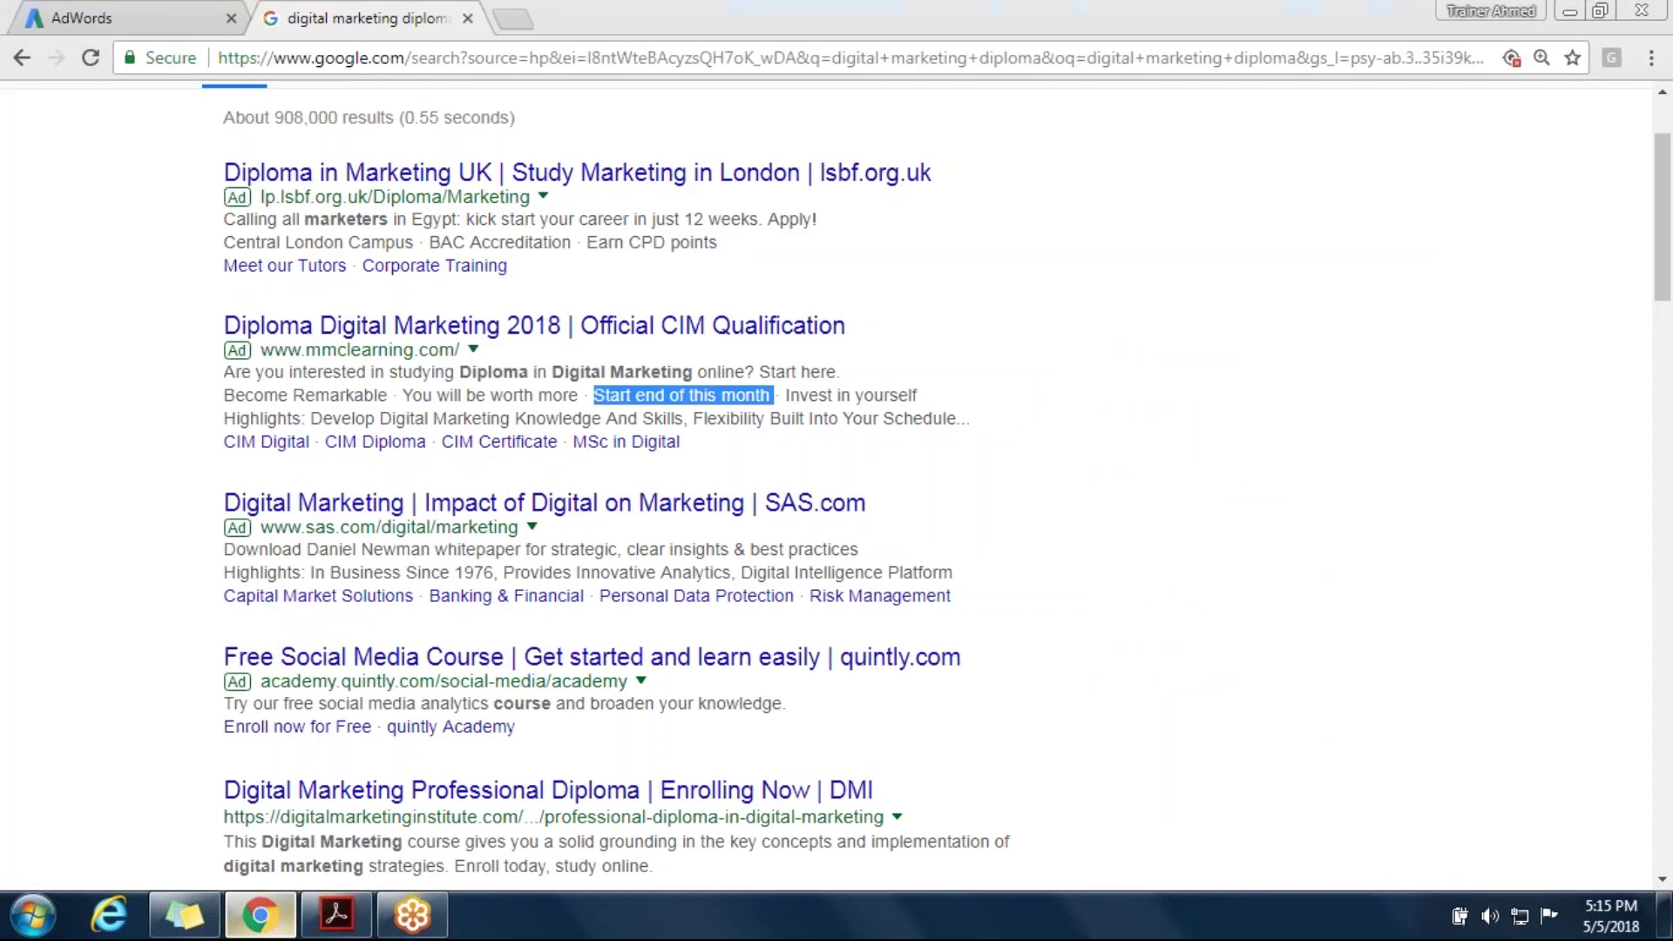
pyautogui.click(684, 406)
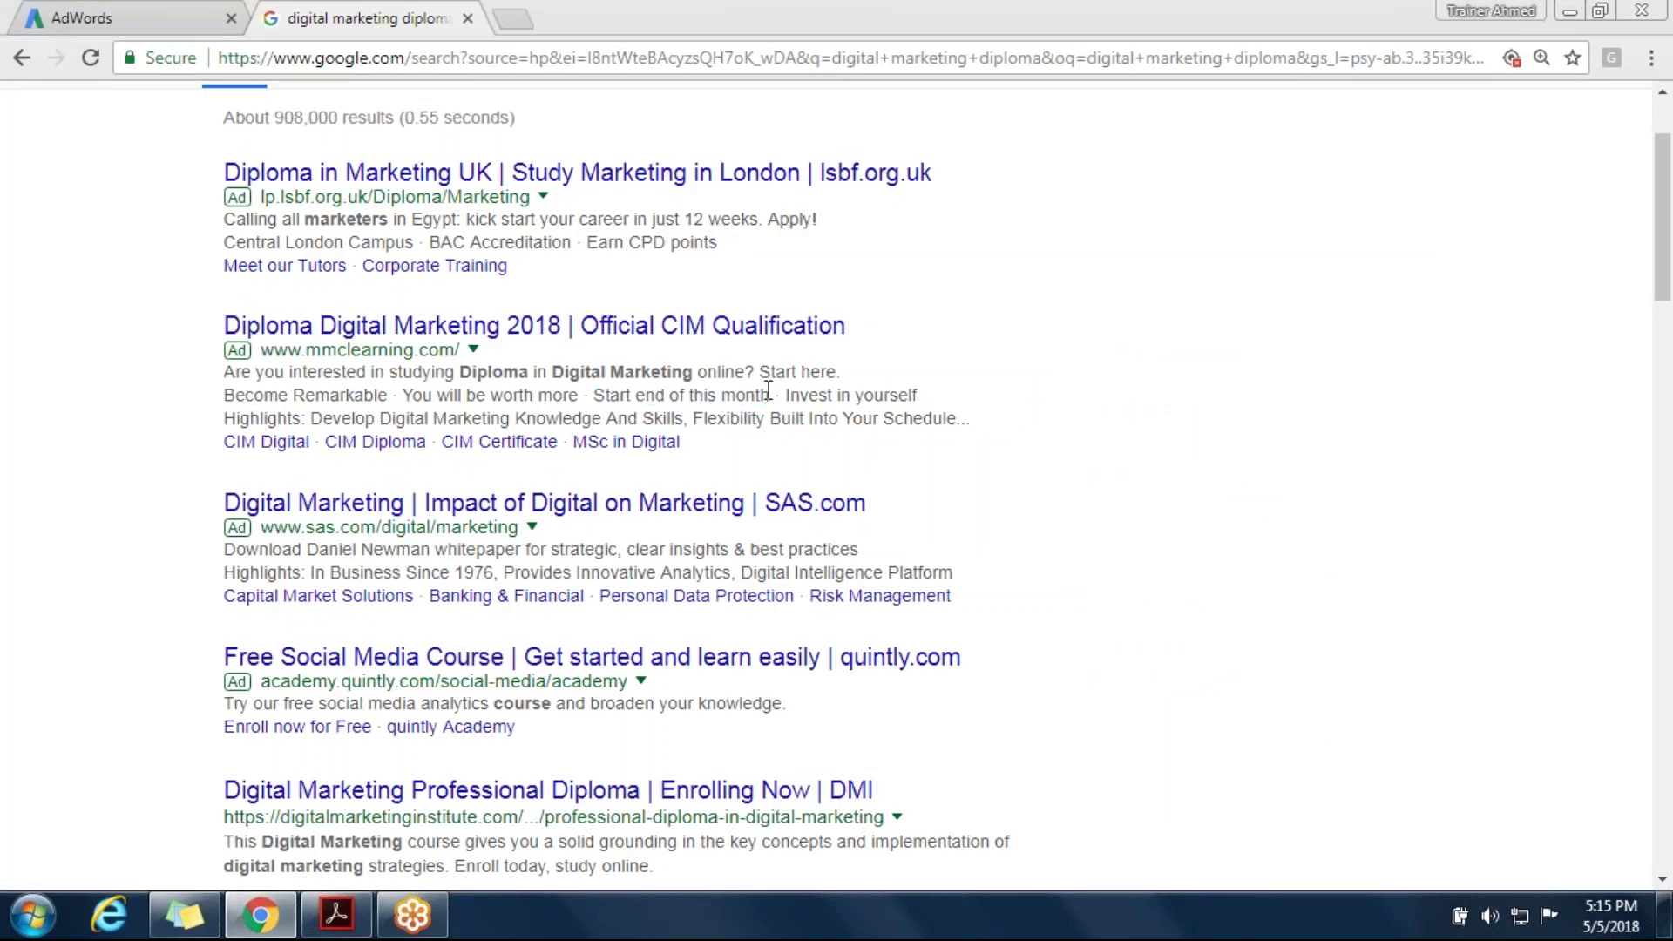
pyautogui.moveTo(776, 395); pyautogui.dragTo(599, 399)
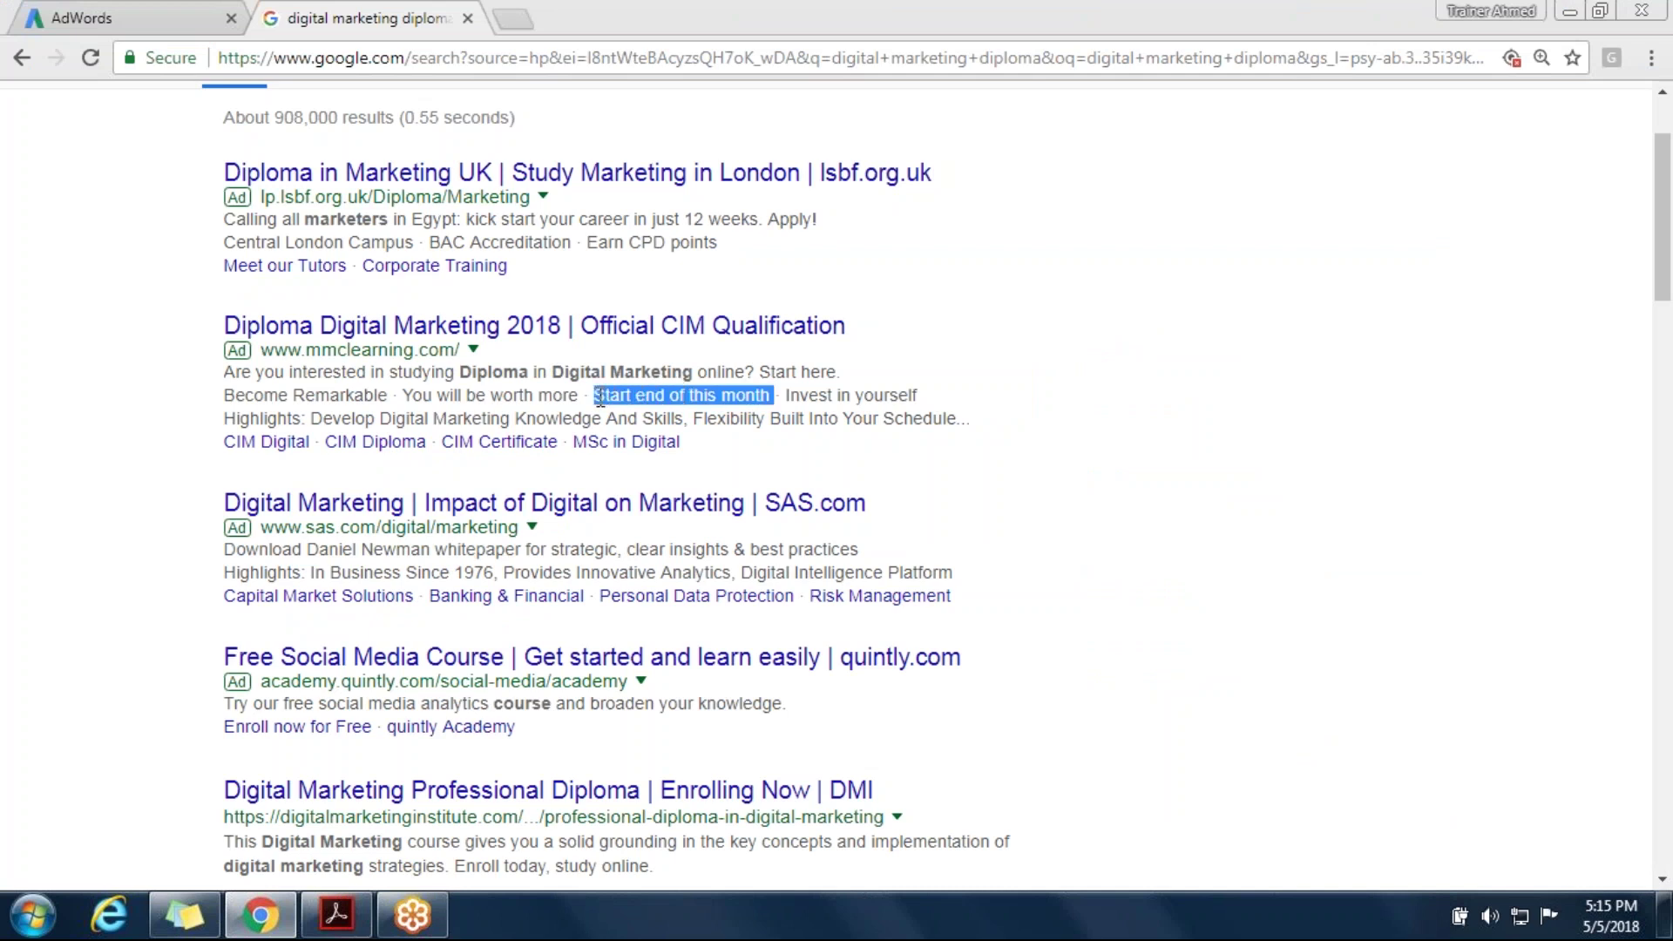
pyautogui.click(599, 399)
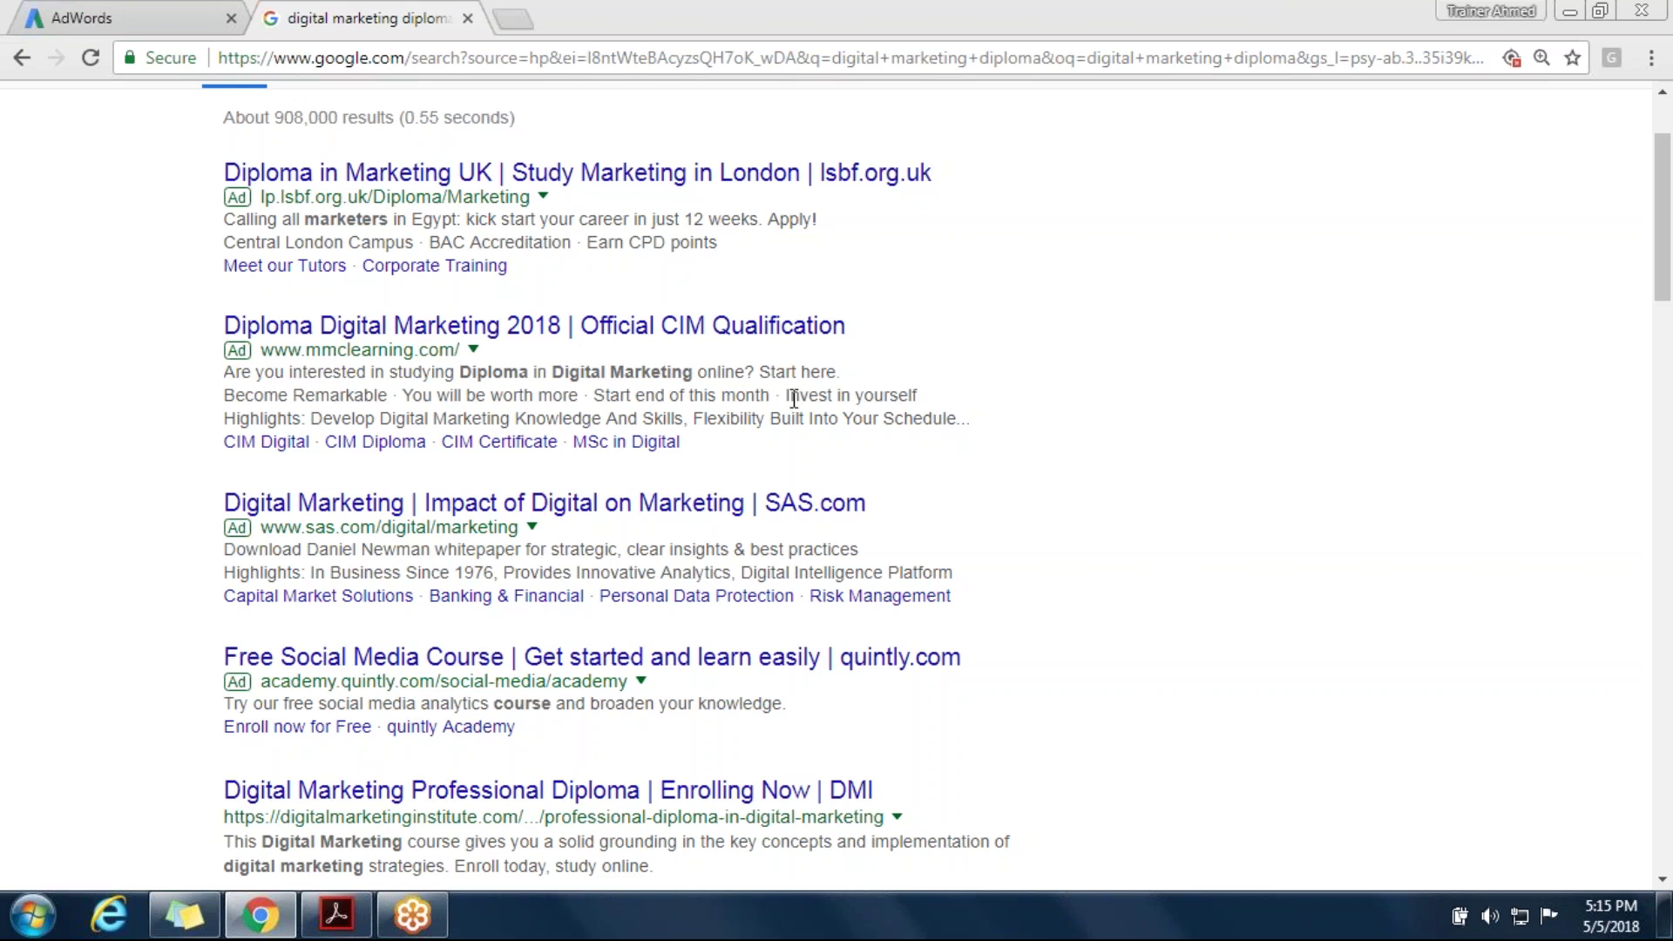
pyautogui.moveTo(786, 397); pyautogui.dragTo(917, 397)
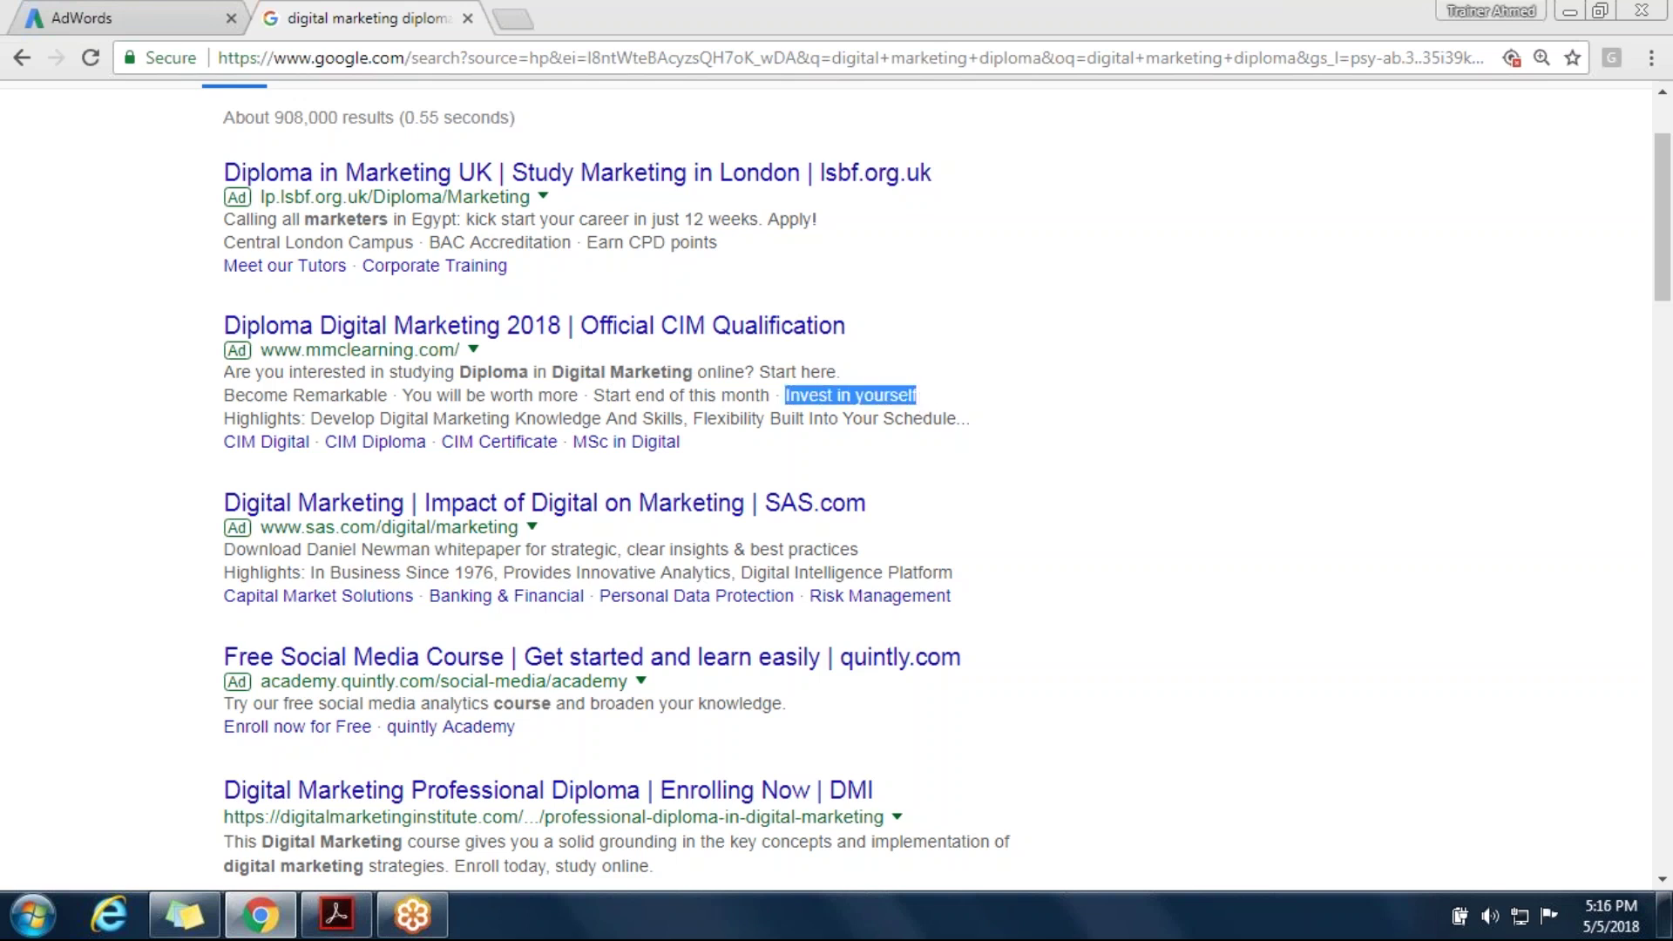
# Switch to the Adobe Acrobat Reader slide and review its Writing Ad Copy tips, from the call to action through asking a question
pyautogui.click(336, 915)
pyautogui.click(616, 410)
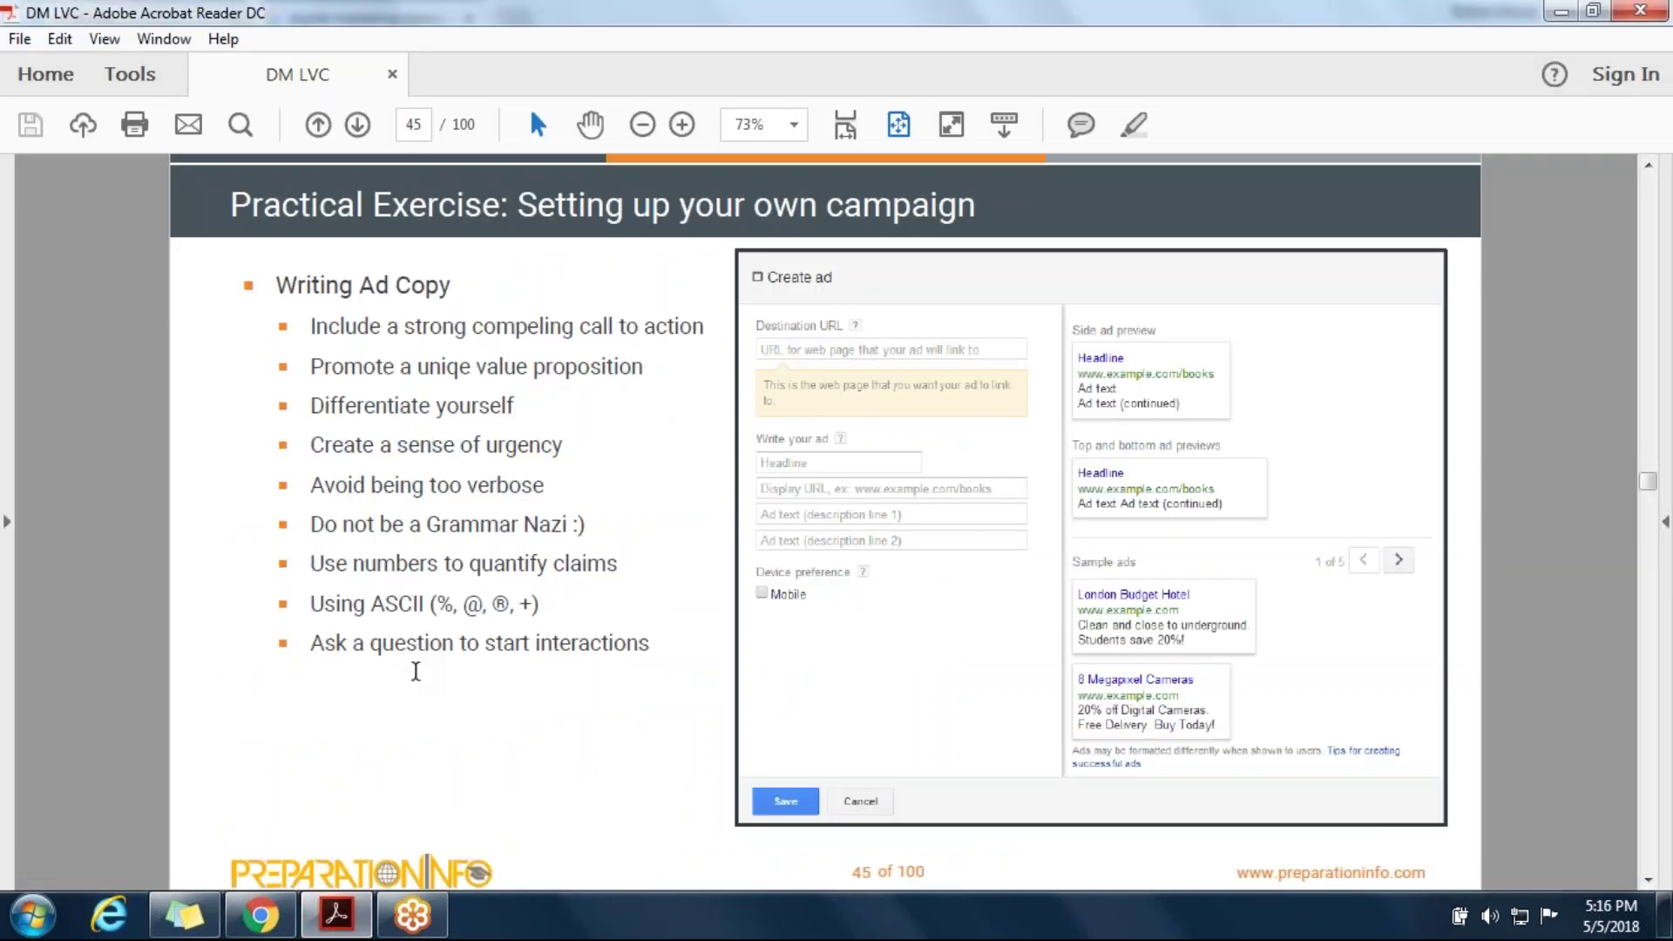
pyautogui.click(265, 920)
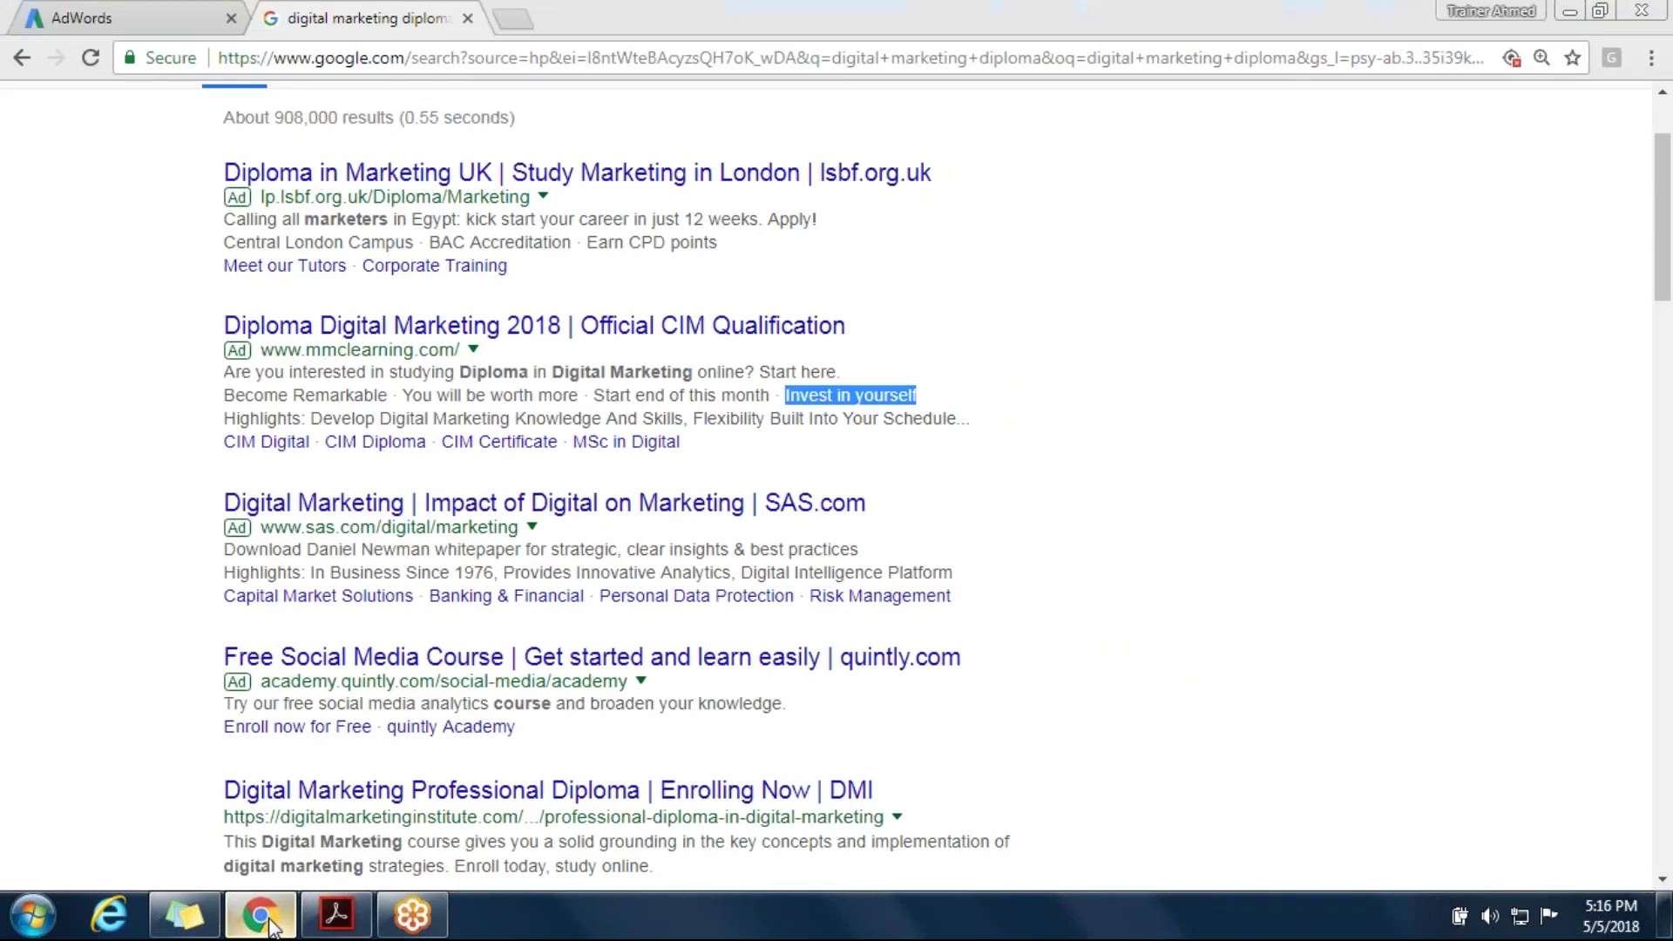
pyautogui.click(266, 919)
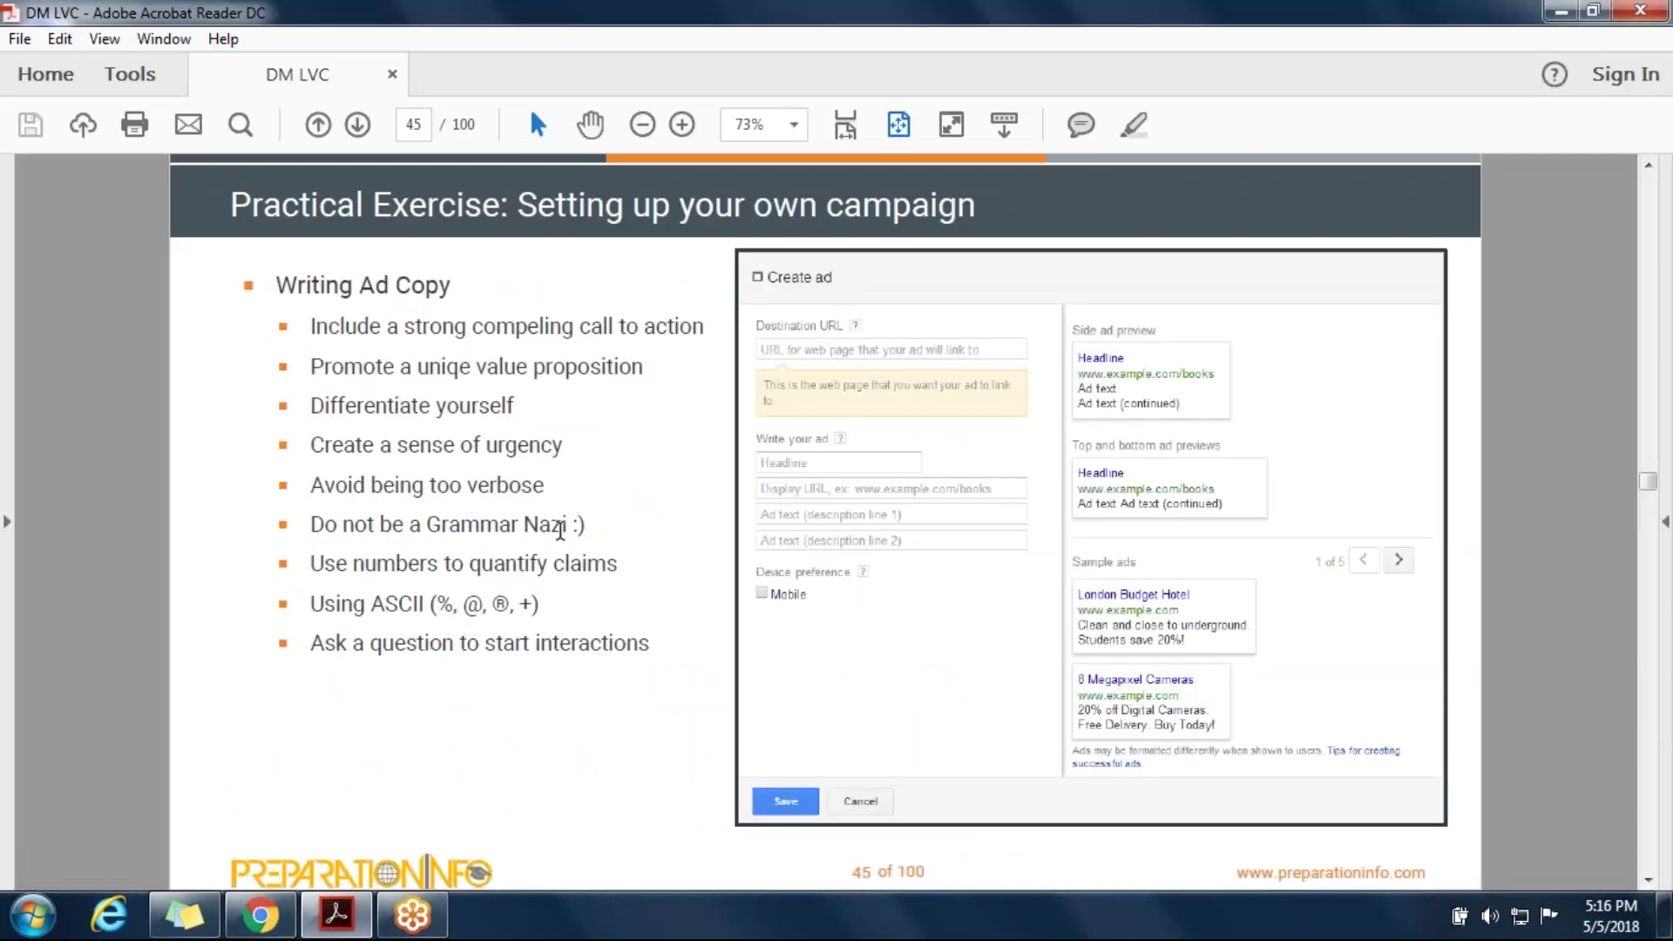
pyautogui.moveTo(310, 325); pyautogui.dragTo(581, 664)
pyautogui.click(572, 645)
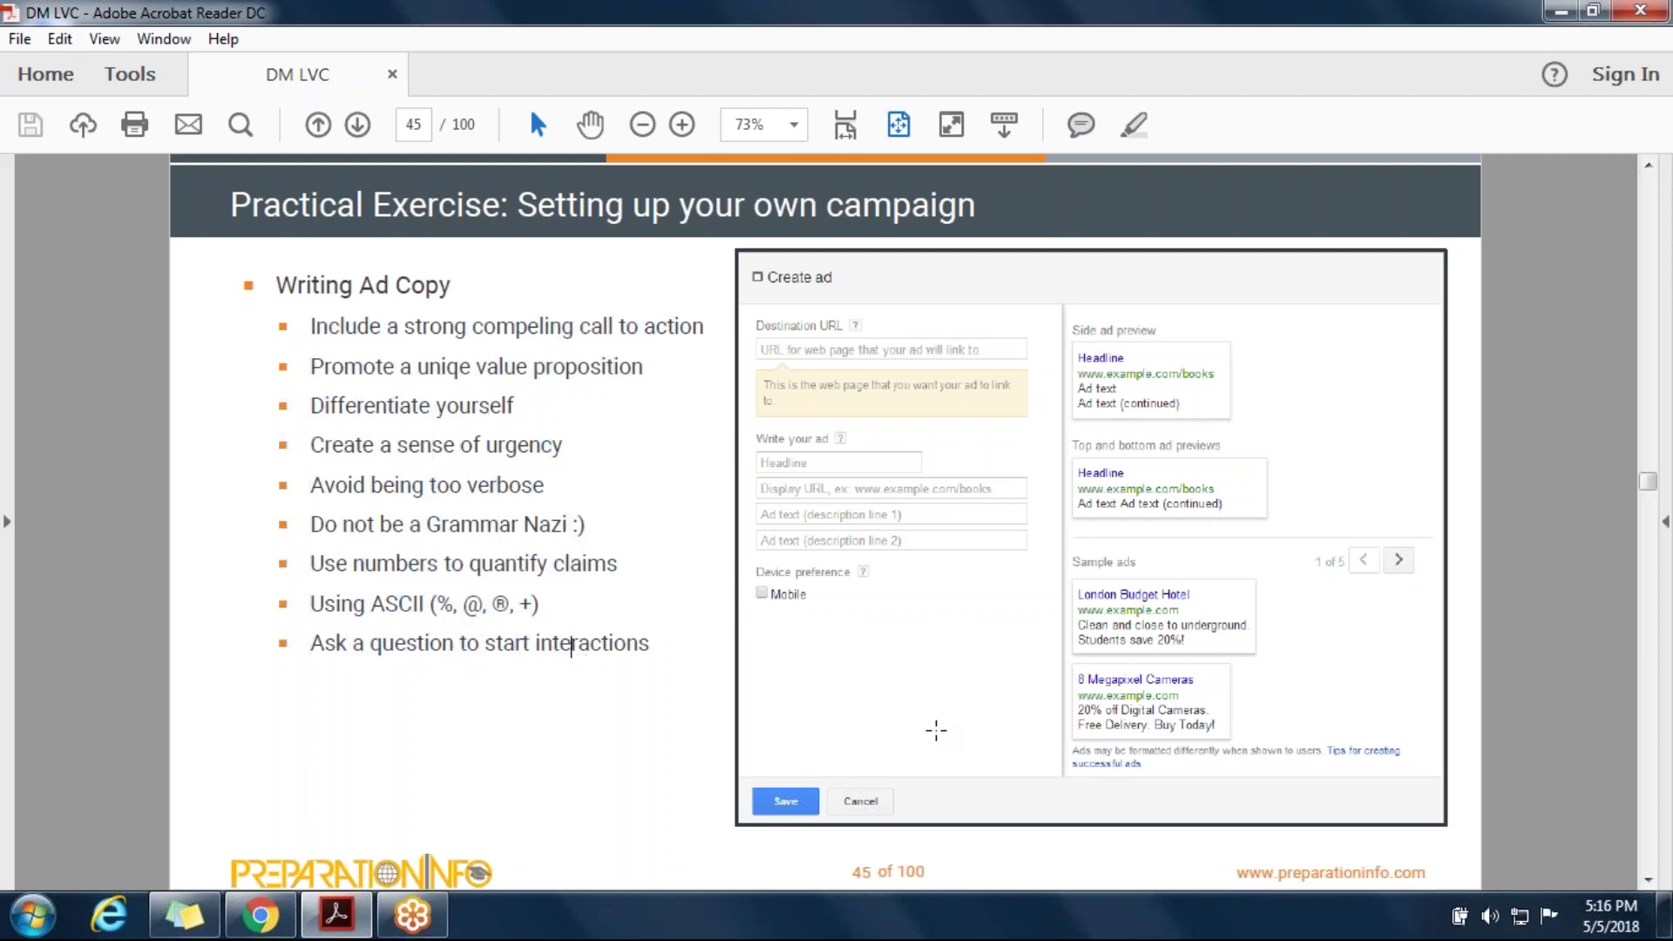
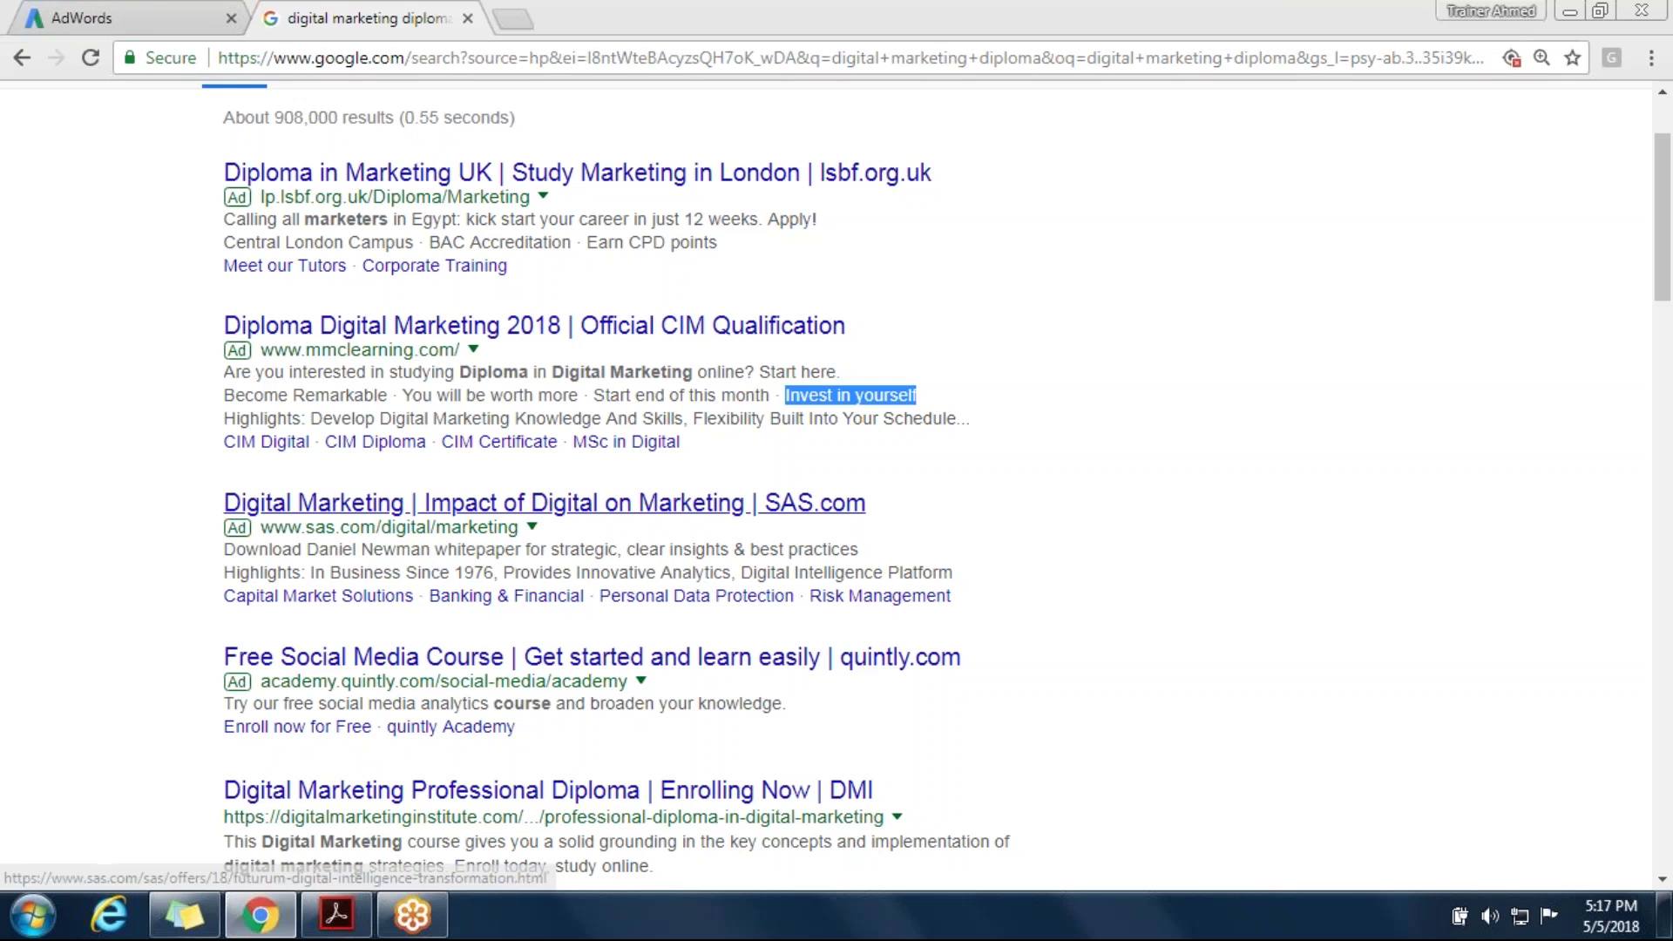
# In AdWords, replace the ad description with "20% discount & certification if you join the digital marketing course today"
pyautogui.hotkey('ctrl', '1')
pyautogui.tripleClick(538, 697)
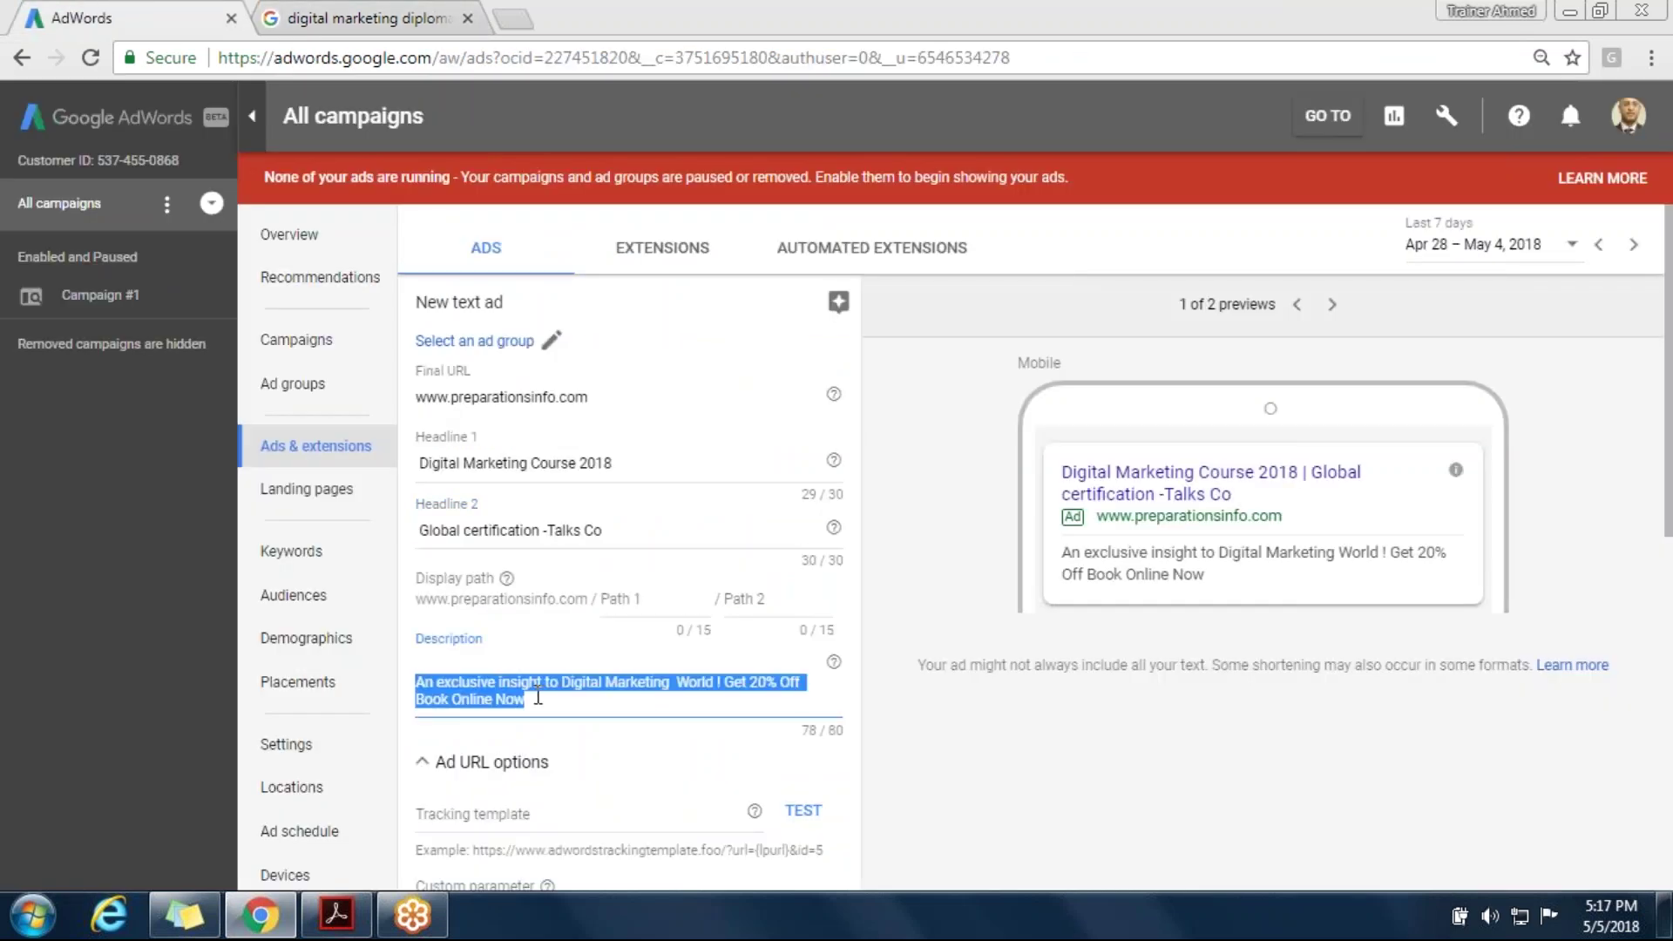
pyautogui.write('20% discount & certification if you join the digital marketing course today')
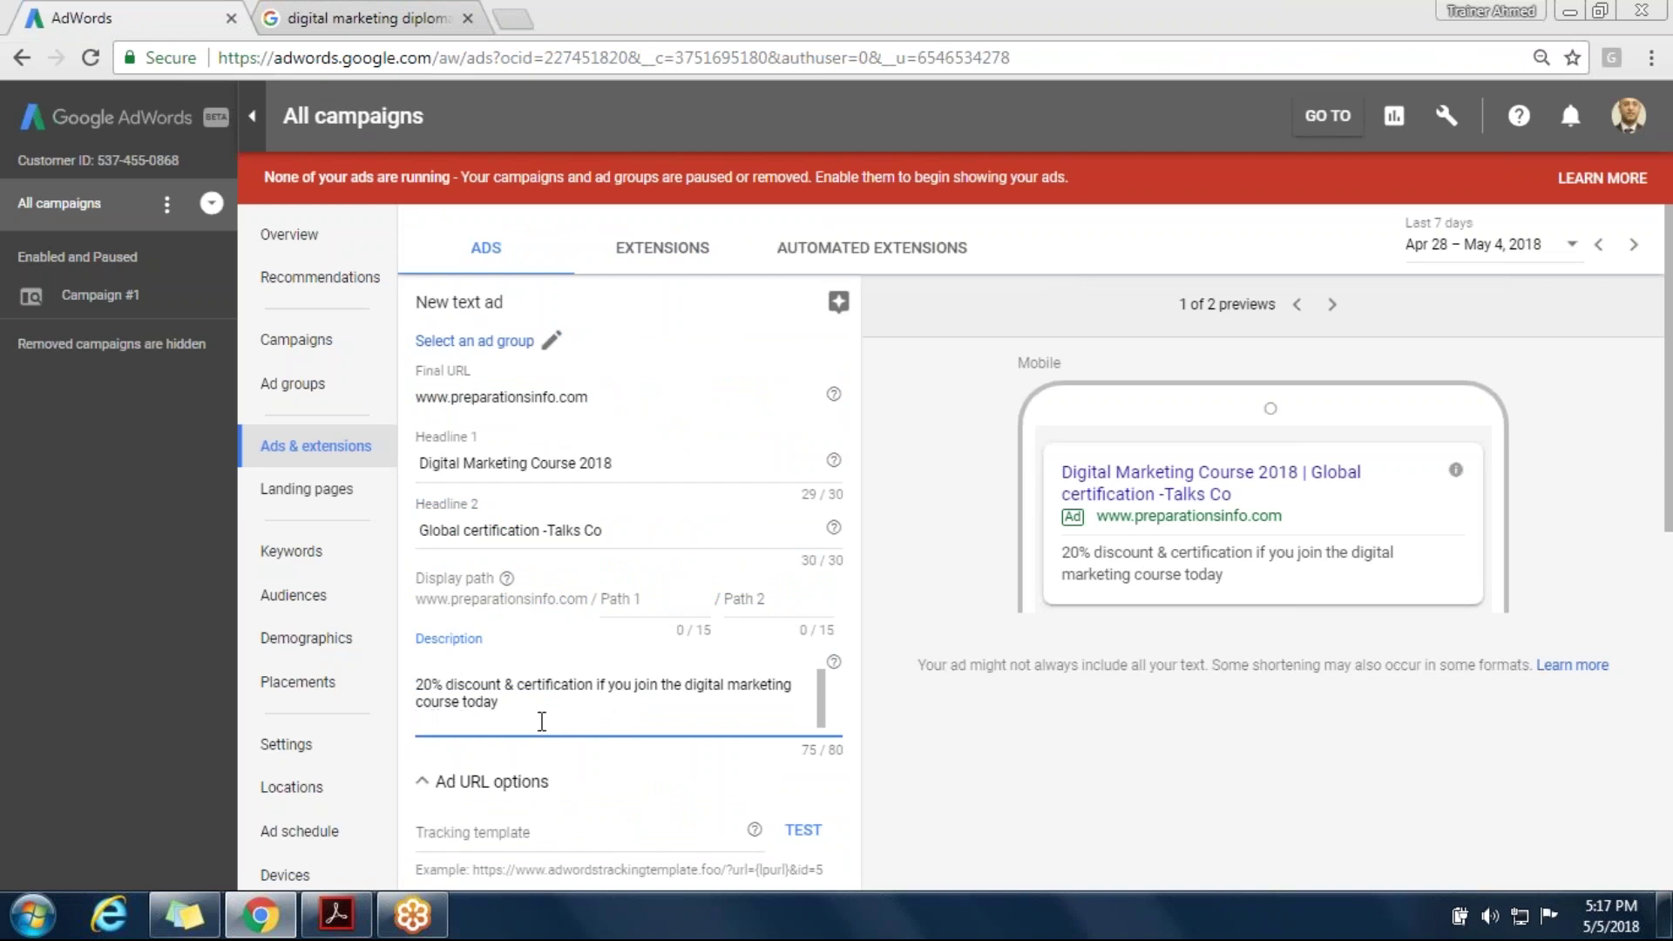
# Review the ad's wording by highlighting the description, "2018" in Headline 1, "Talks Co" in Headline 2 and "& certification" in the description
pyautogui.moveTo(499, 702); pyautogui.dragTo(416, 686)
pyautogui.click(489, 694)
pyautogui.moveTo(604, 530); pyautogui.dragTo(554, 532)
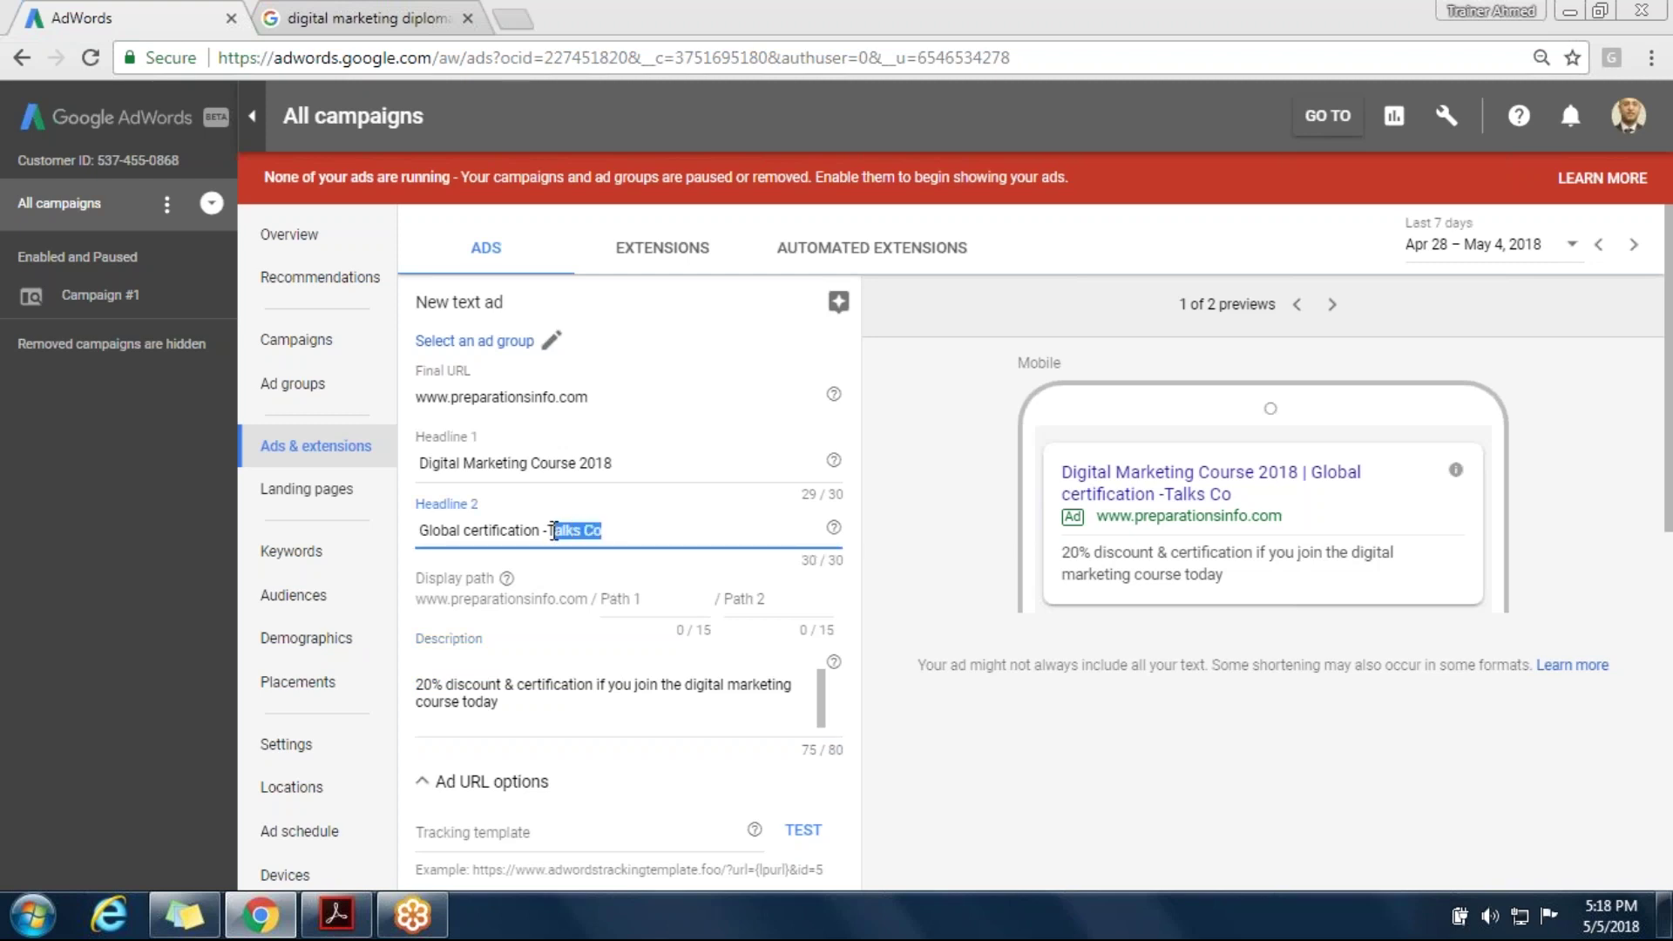
pyautogui.moveTo(613, 463); pyautogui.dragTo(575, 464)
pyautogui.moveTo(419, 530); pyautogui.dragTo(523, 530)
pyautogui.click(421, 530)
pyautogui.moveTo(586, 684); pyautogui.dragTo(507, 699)
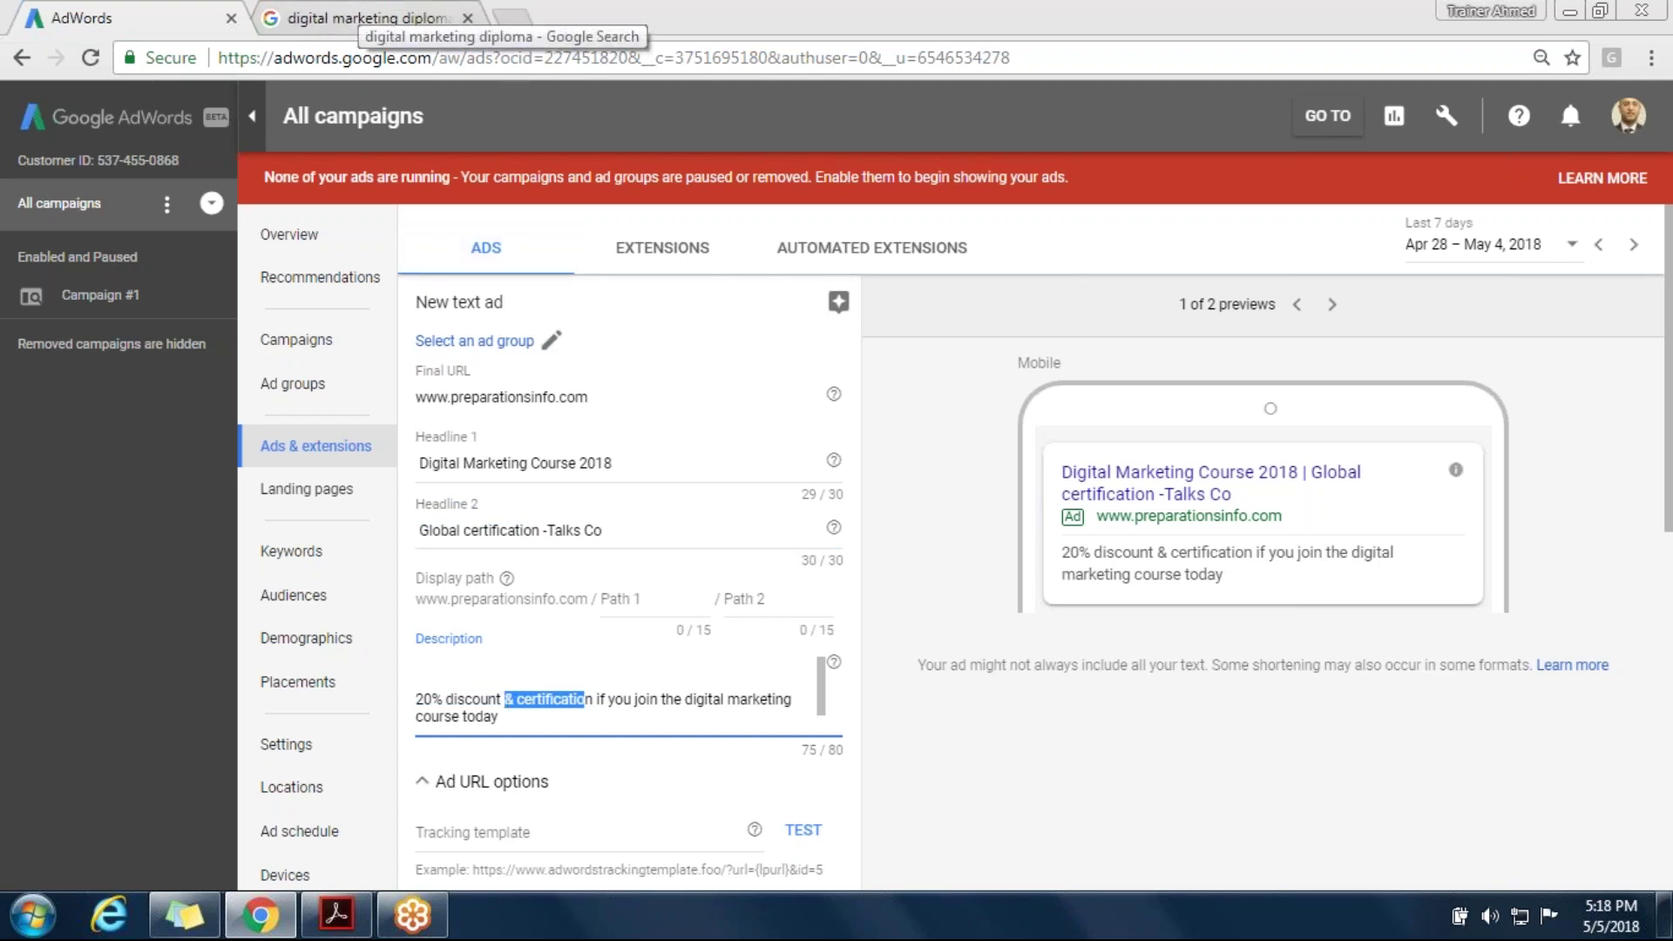
# Compare the draft ad with the competitors' ads and highlight the mmclearning.com ad's sitelinks, including "MSc in Digital"
pyautogui.click(336, 21)
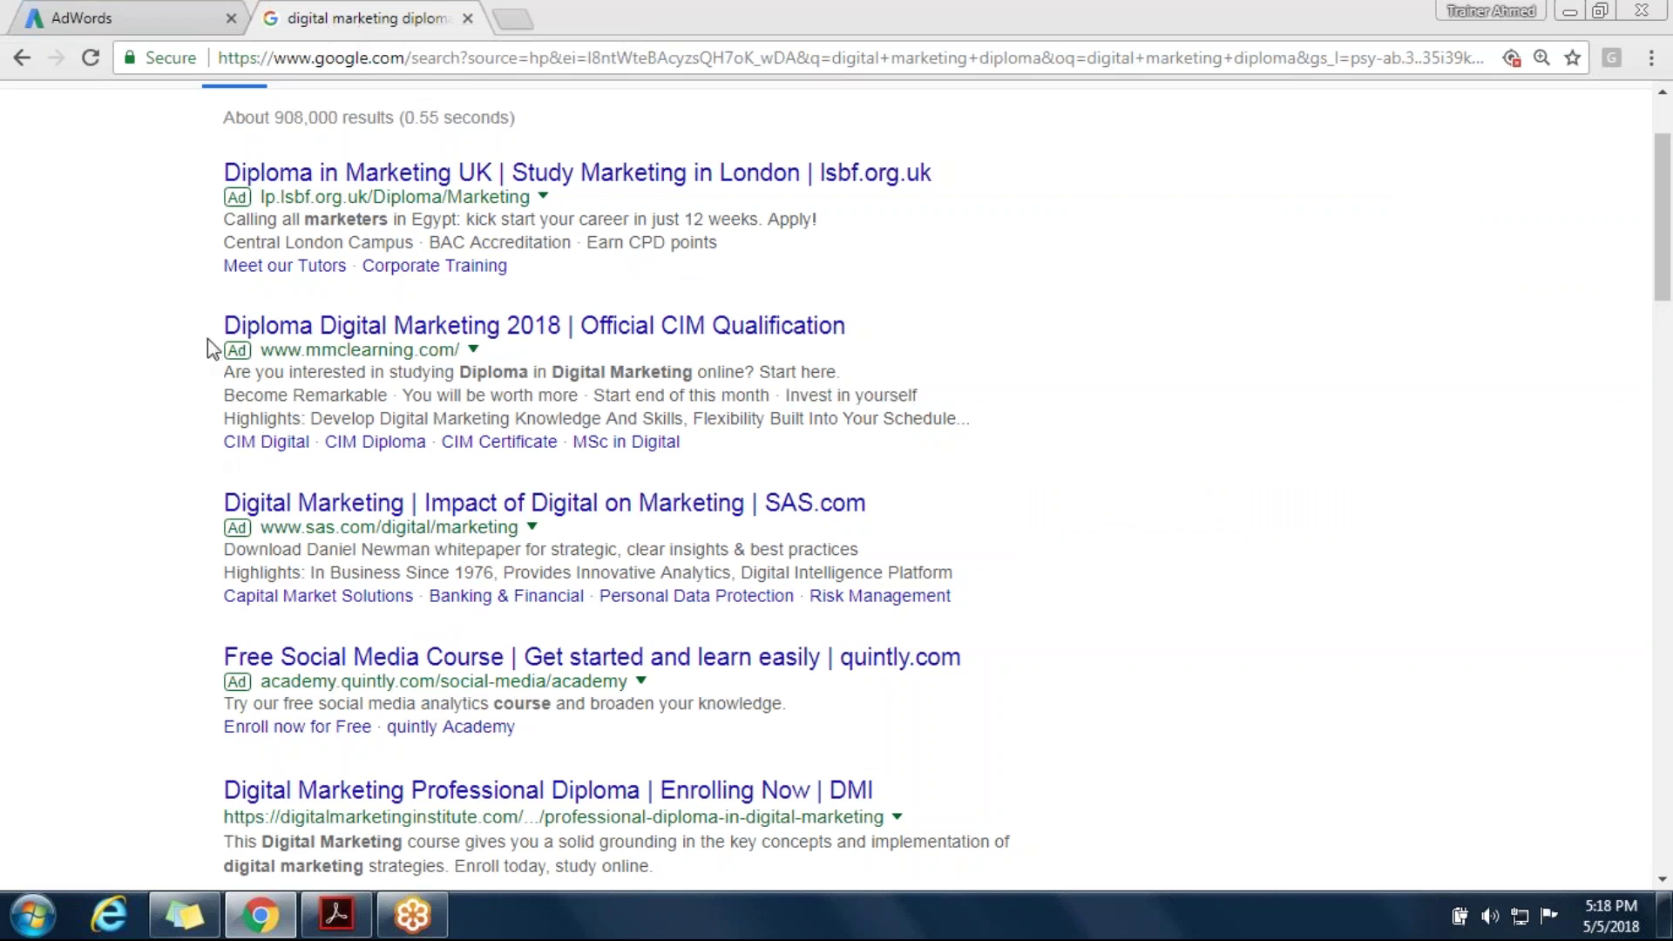
pyautogui.click(181, 14)
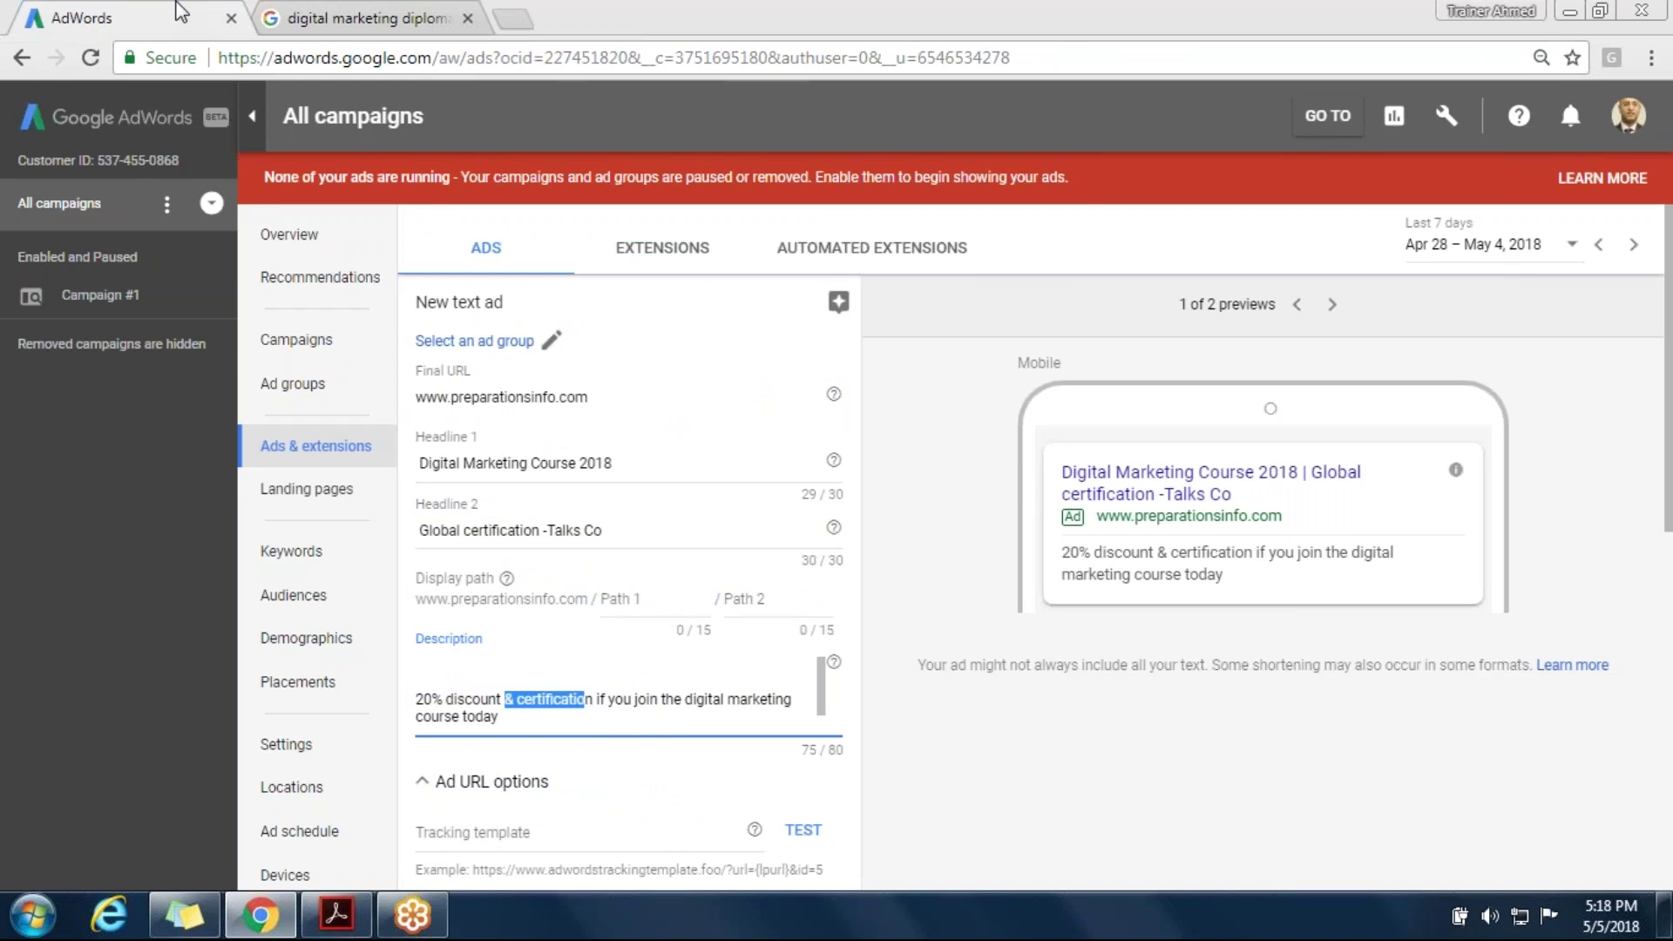
pyautogui.click(396, 11)
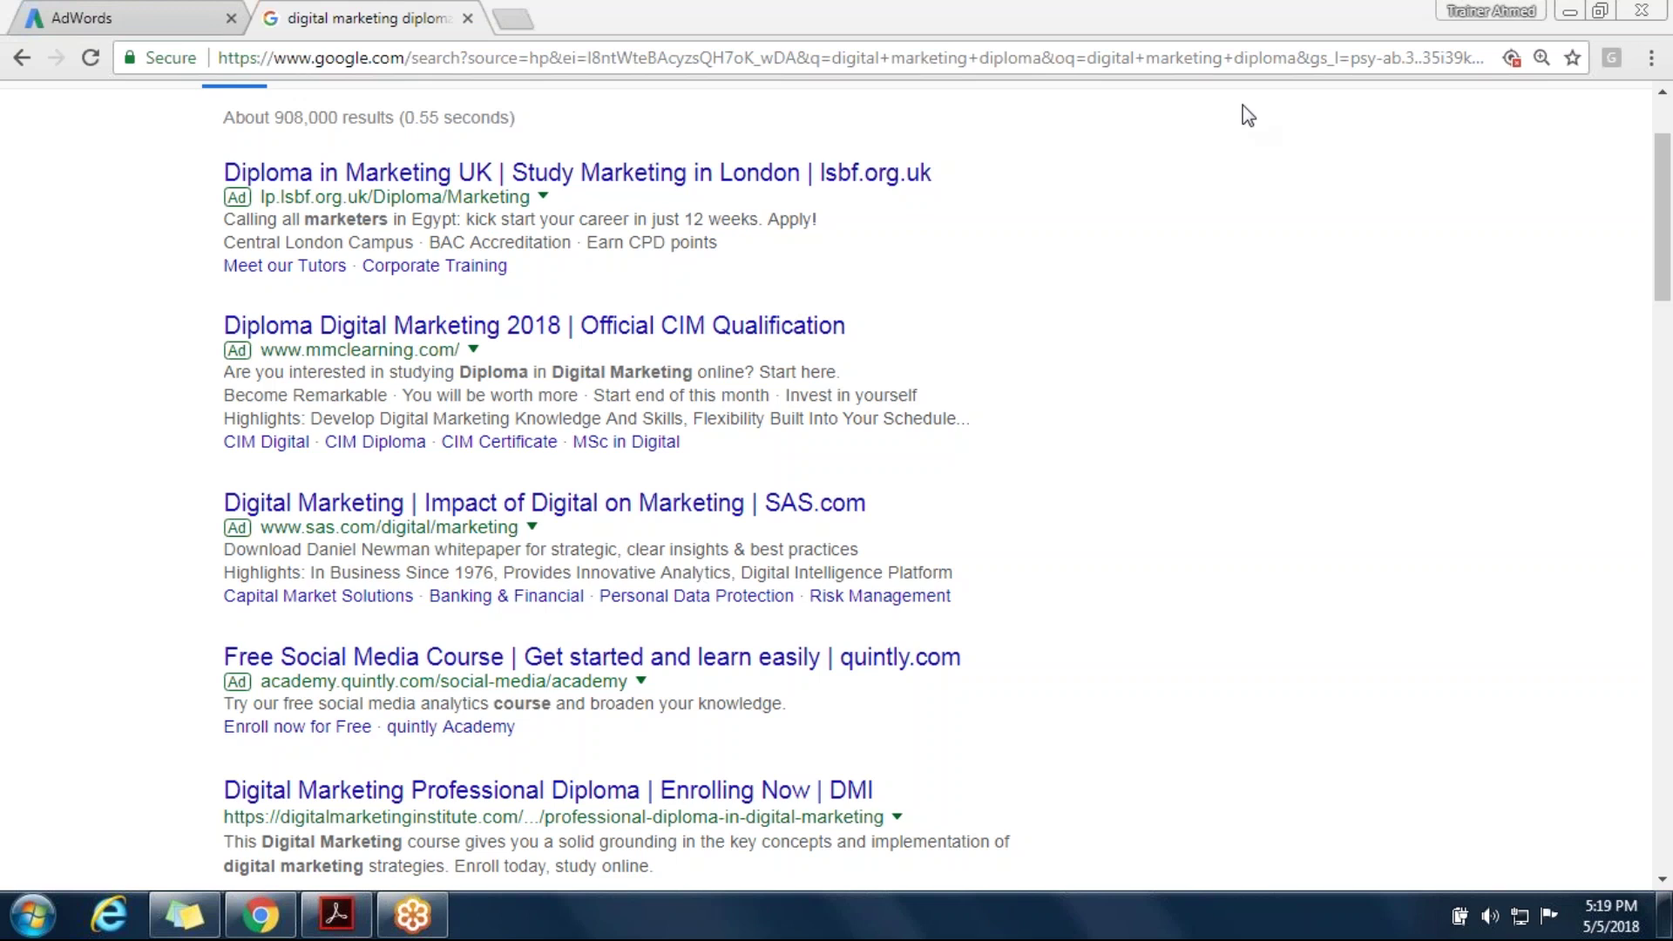
pyautogui.moveTo(697, 449); pyautogui.dragTo(560, 448)
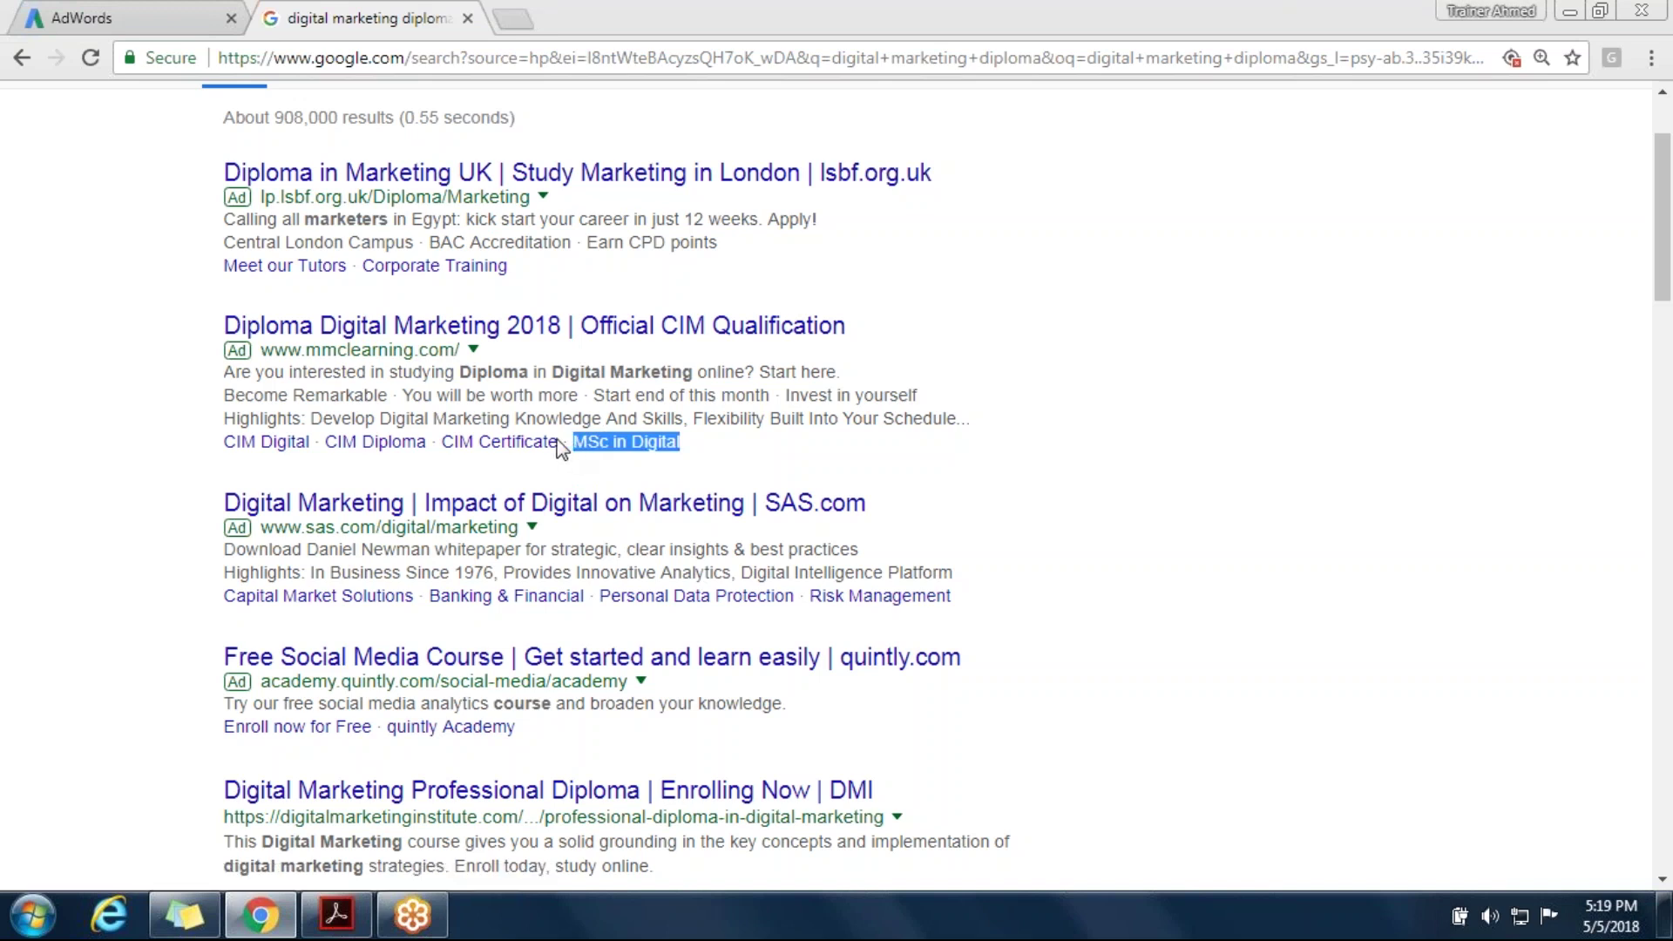
pyautogui.click(452, 463)
pyautogui.moveTo(389, 444); pyautogui.dragTo(271, 503)
pyautogui.click(276, 458)
pyautogui.click(194, 456)
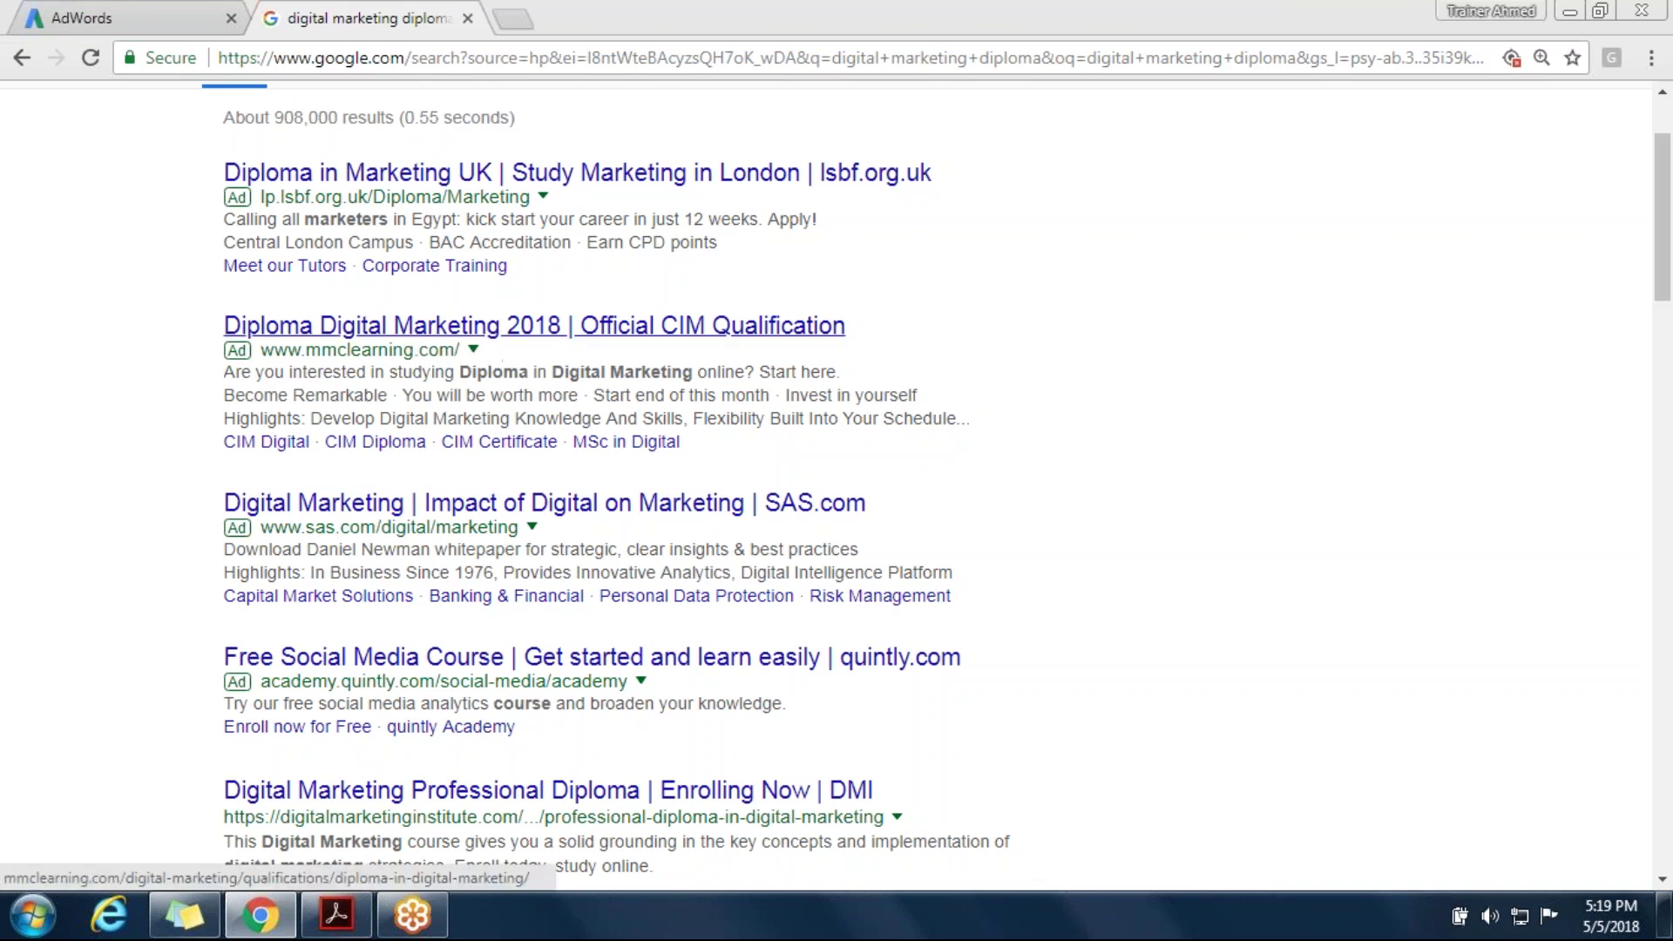
# Open the landing page of the "Diploma Digital Marketing 2018 | Official CIM Qualification" ad in a new tab and view it
pyautogui.rightClick(512, 326)
pyautogui.click(576, 338)
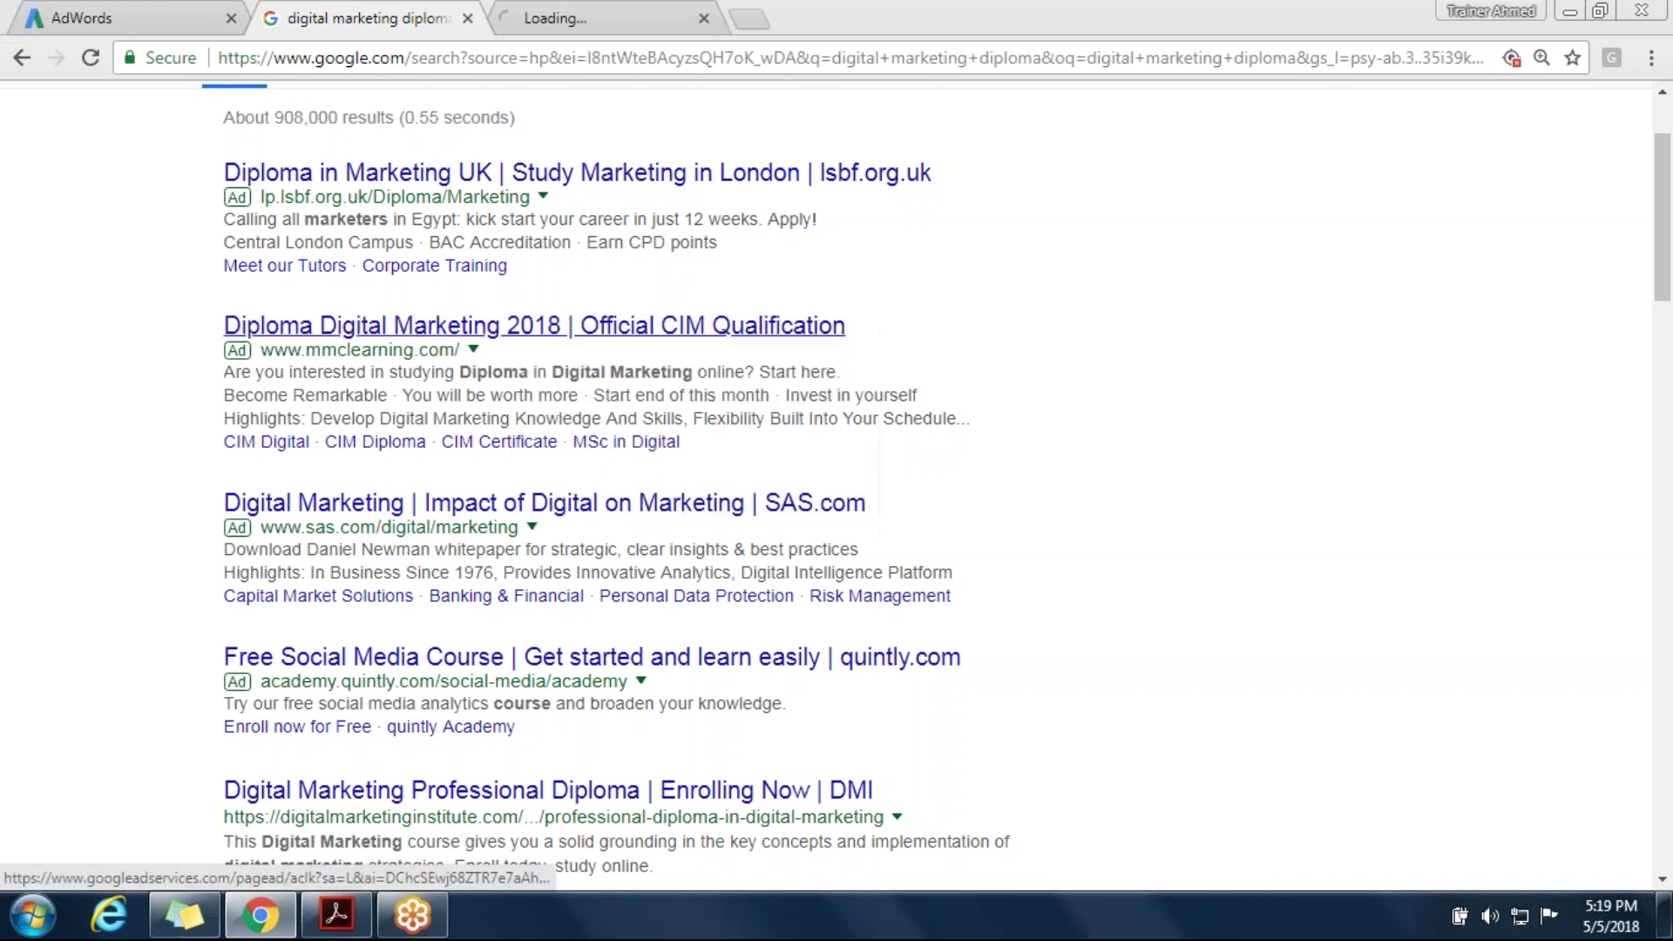
pyautogui.click(575, 18)
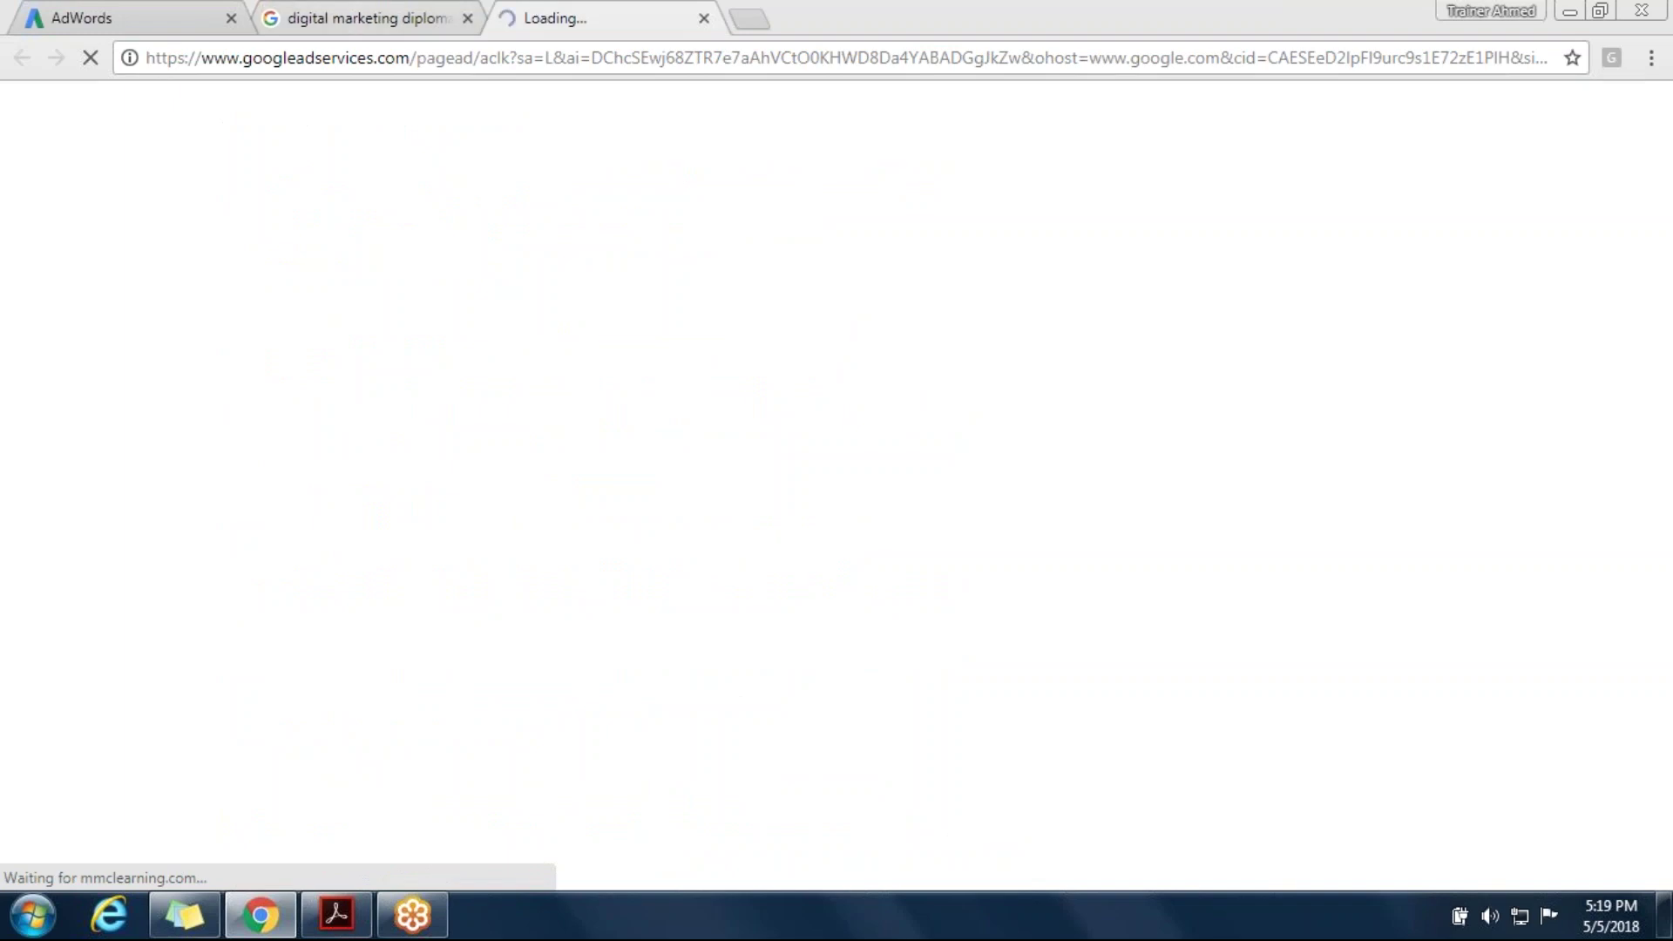
# Open the mmclearning.com ad's "CIM Digital" and "CIM Diploma" sitelinks in new tabs and view their landing pages
pyautogui.click(366, 17)
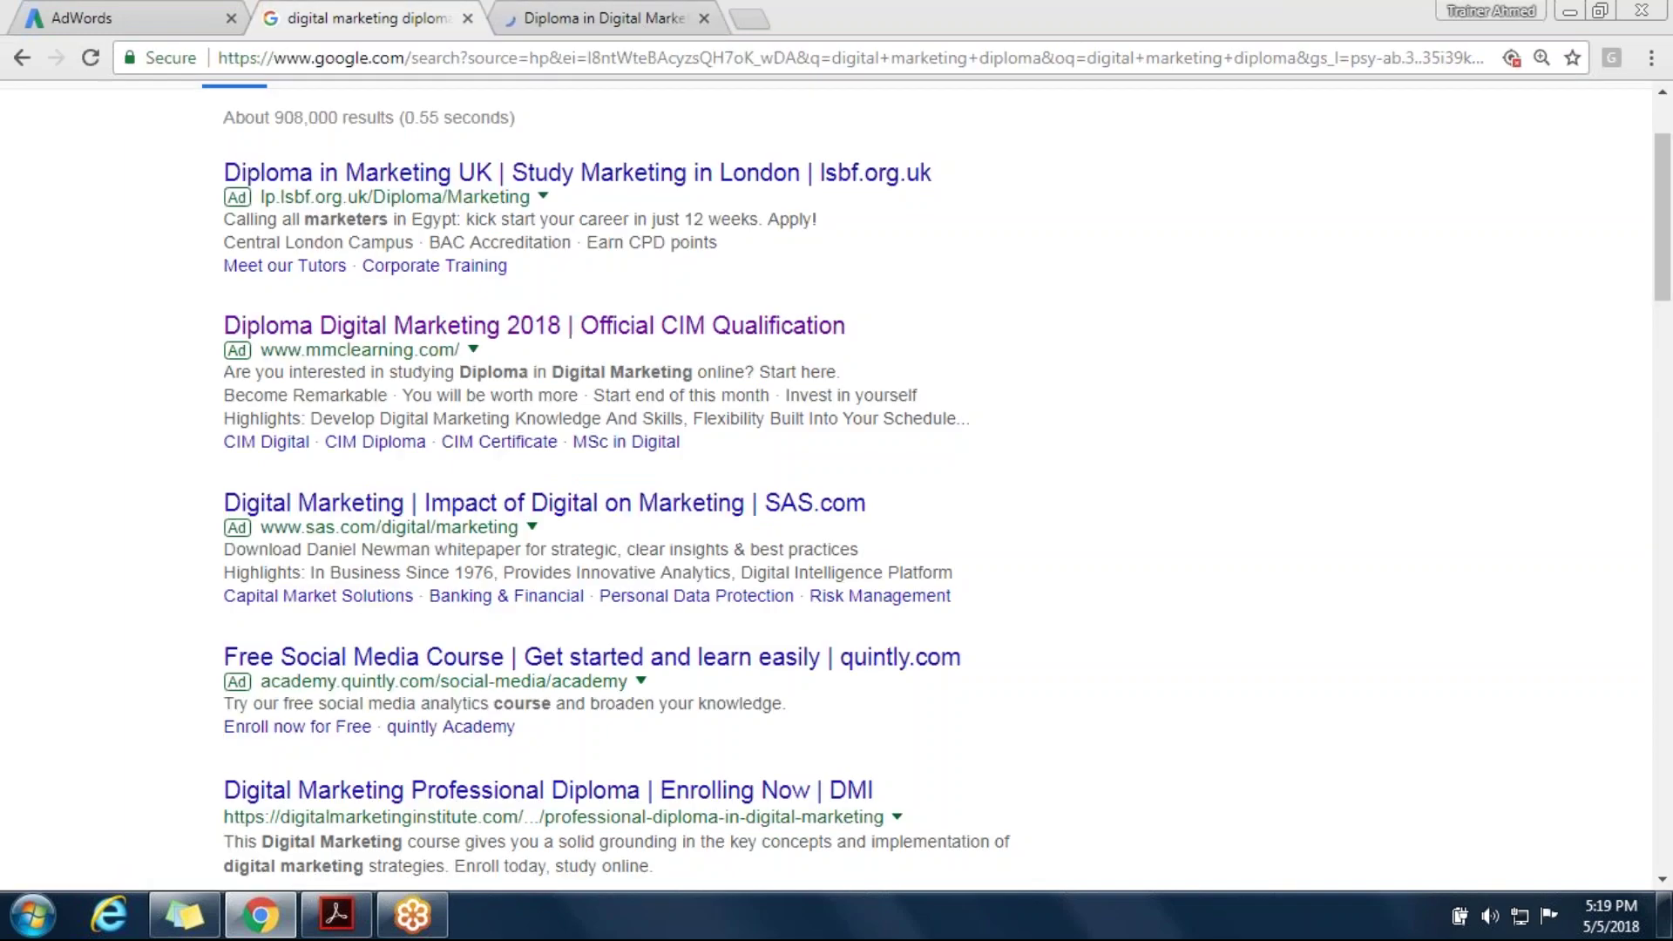
pyautogui.middleClick(265, 442)
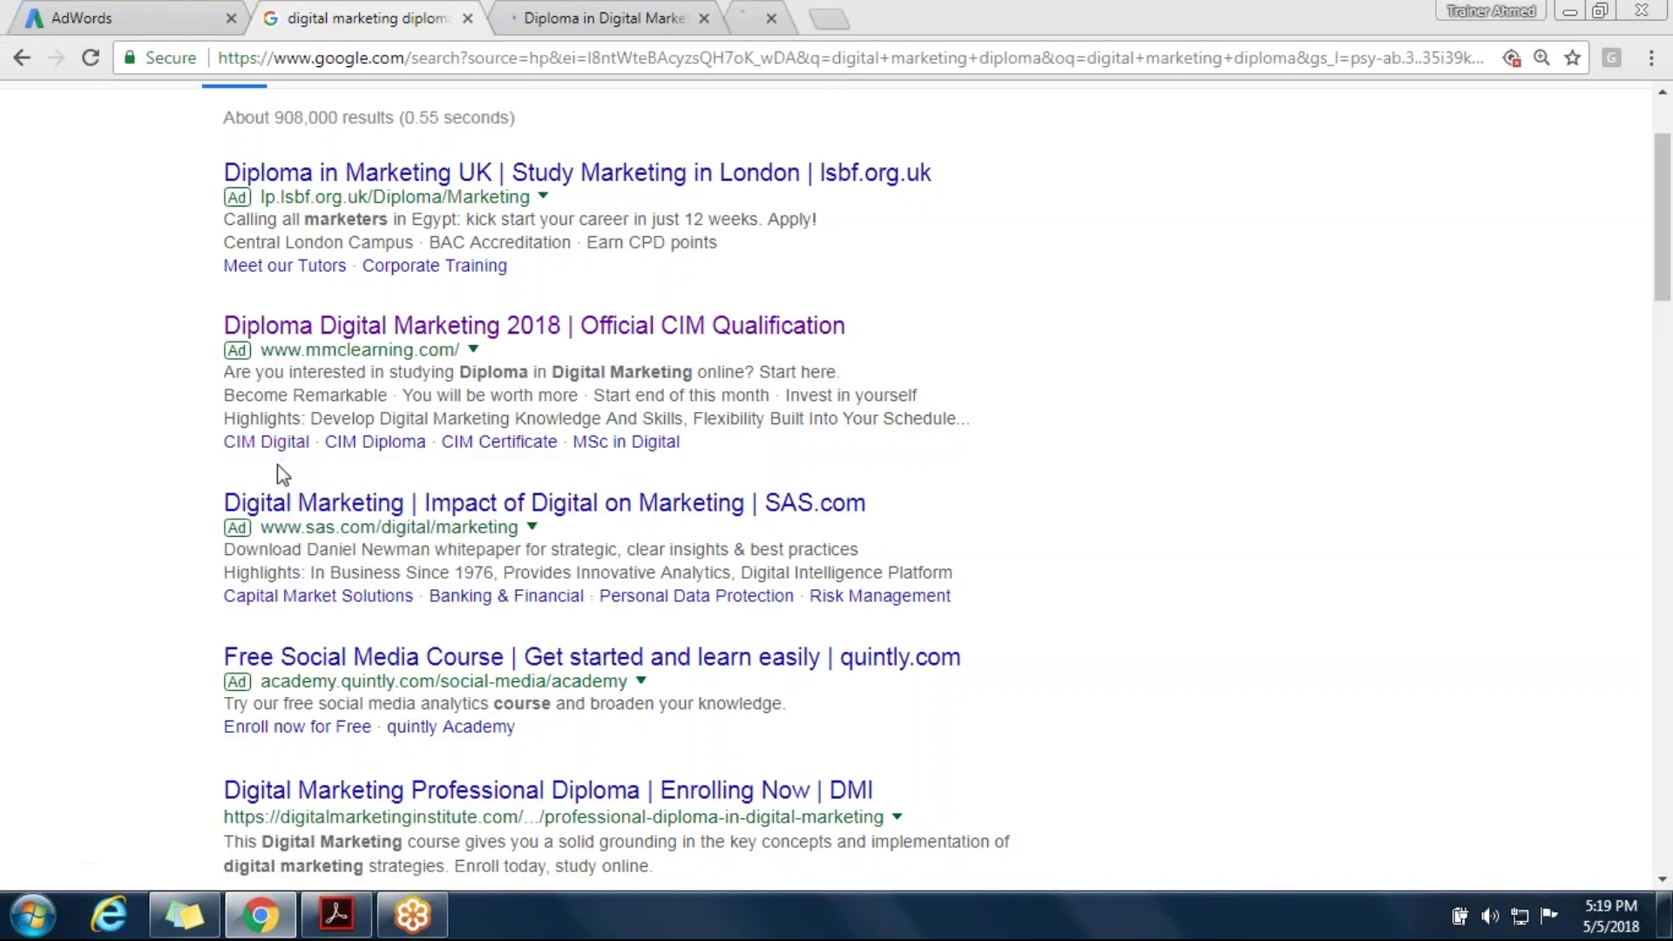
pyautogui.rightClick(366, 441)
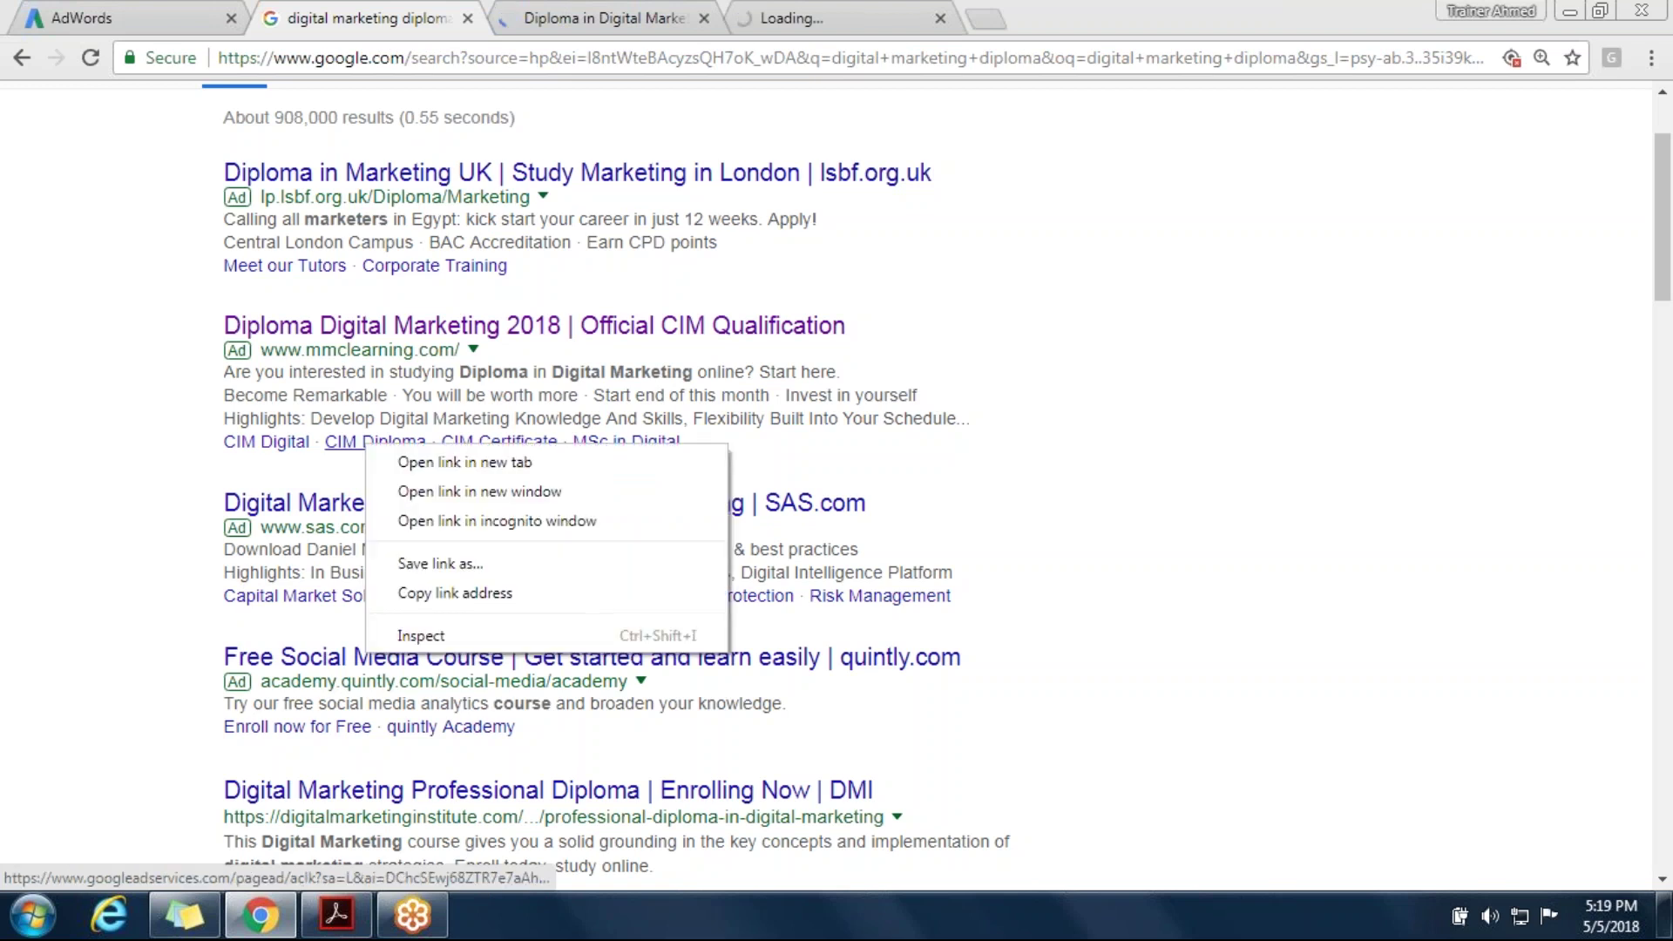
pyautogui.press('t')
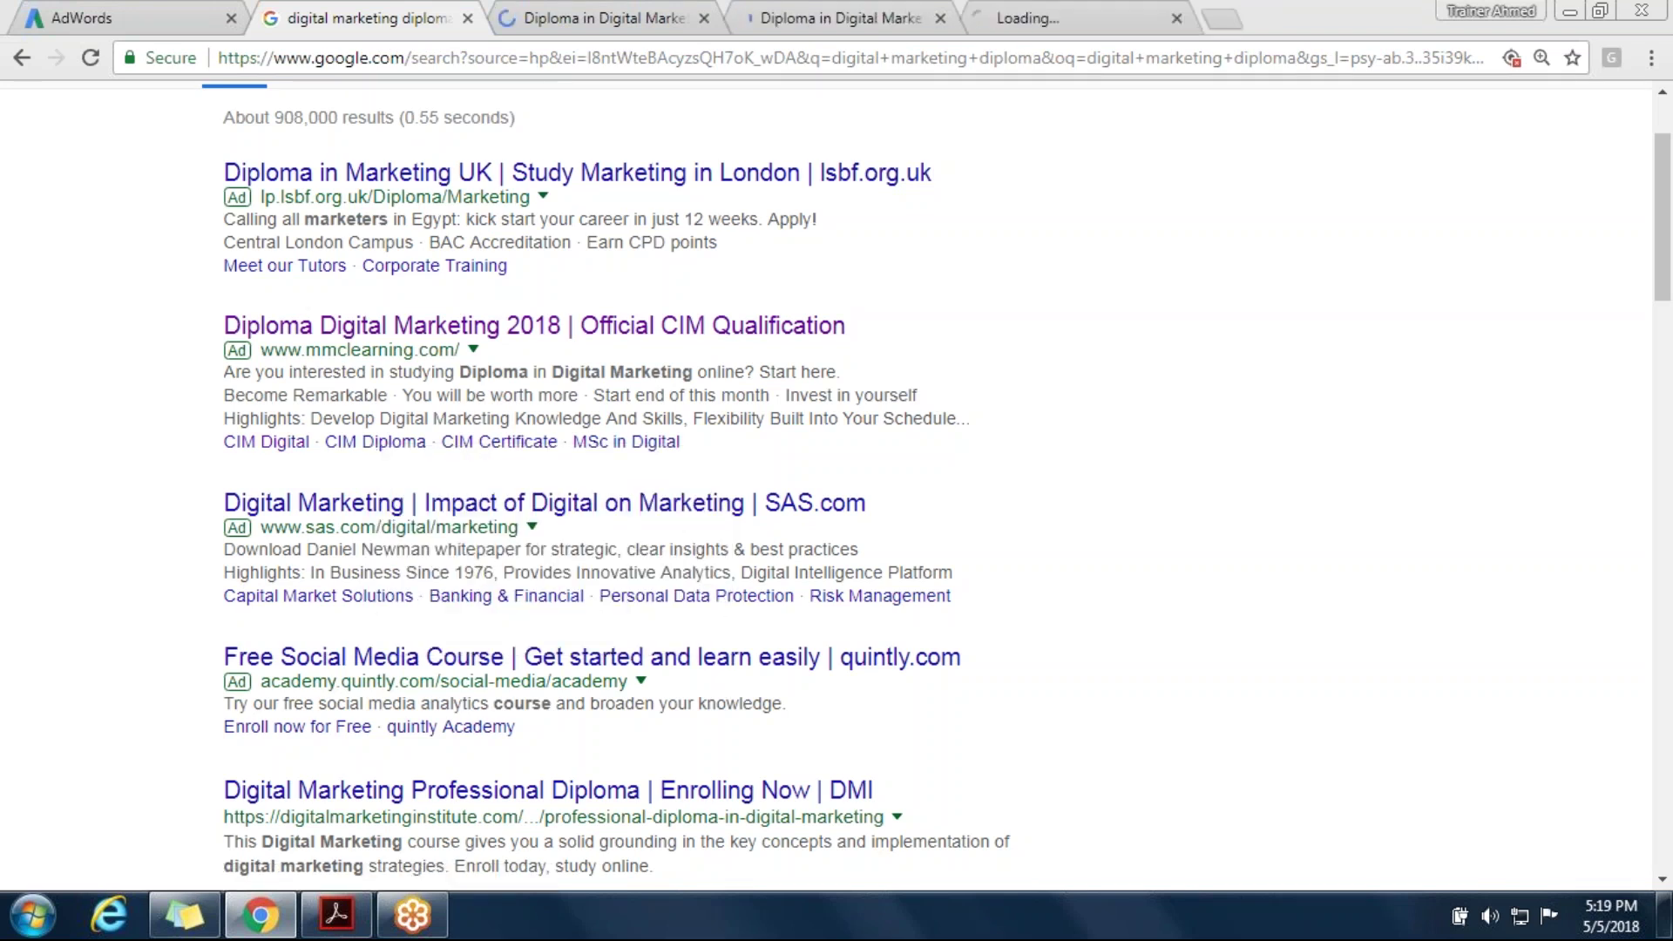
pyautogui.click(836, 17)
pyautogui.click(1072, 18)
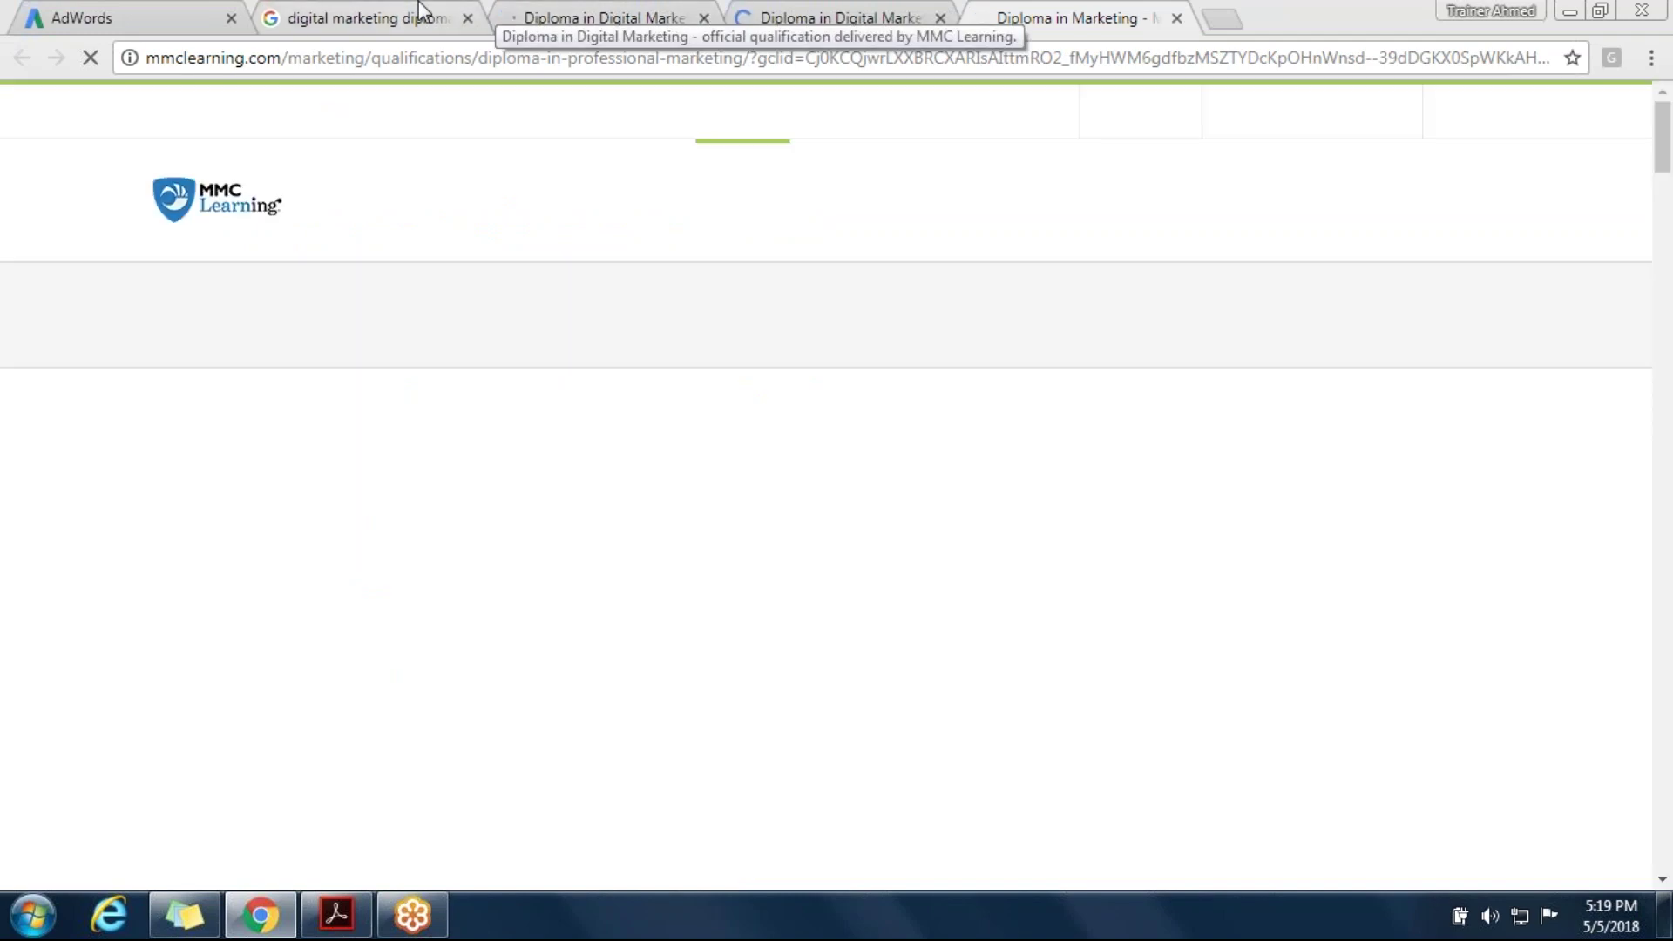
# Return to the search results and highlight the "MSc in Digital" sitelink of the mmclearning.com ad
pyautogui.click(419, 2)
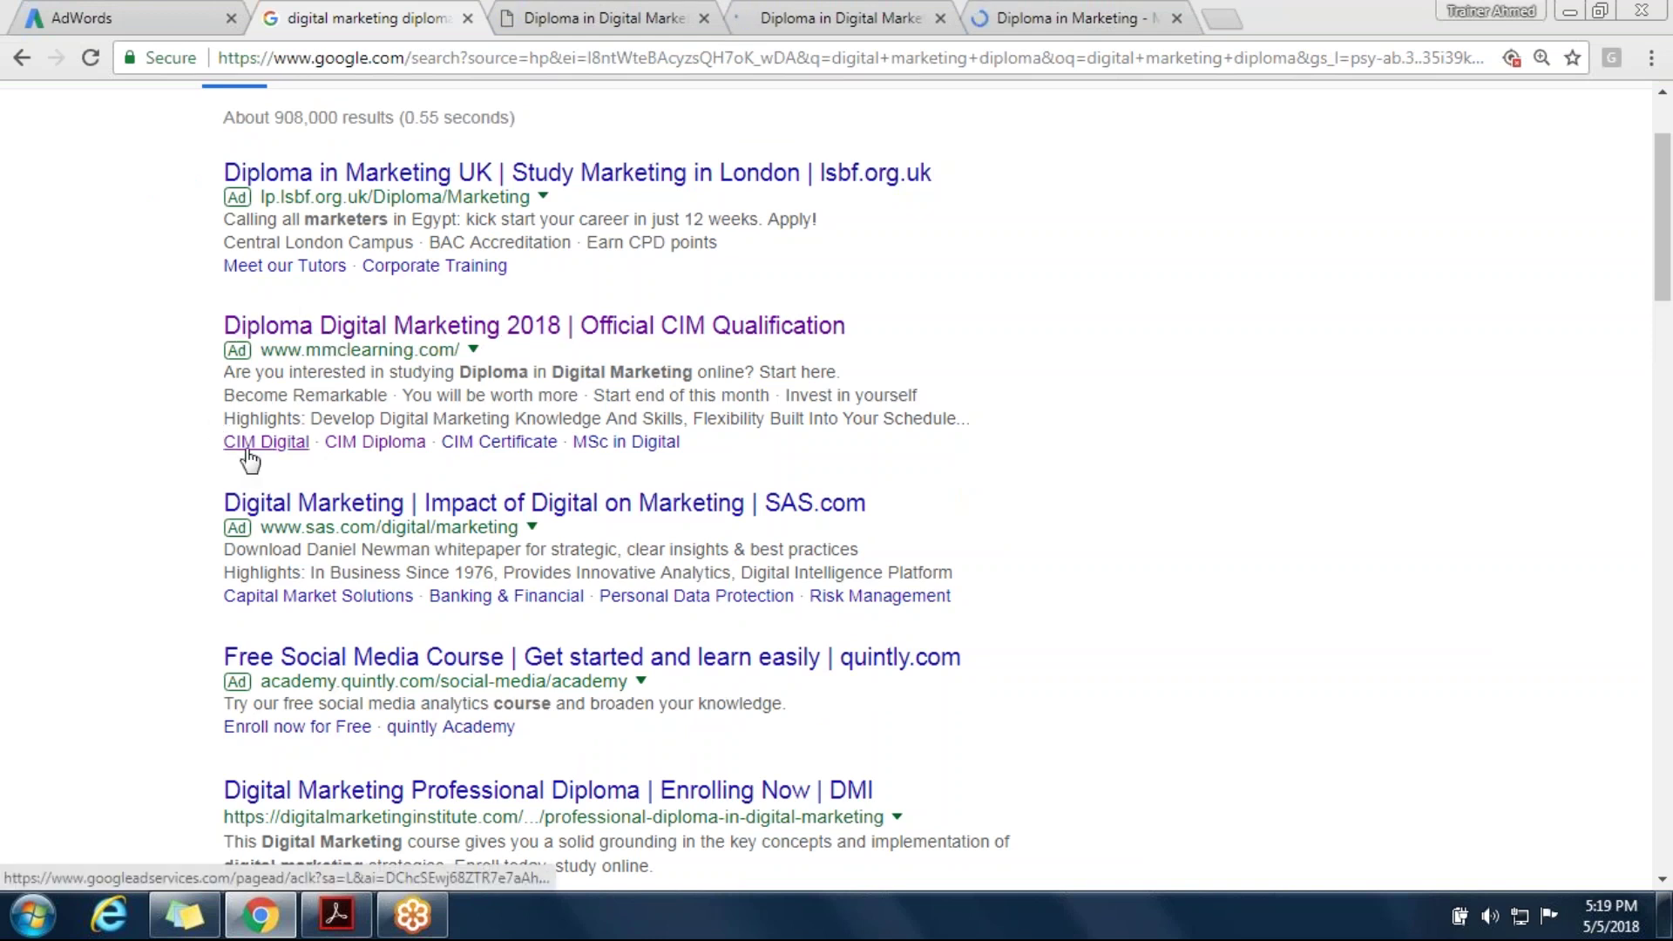
pyautogui.moveTo(258, 503); pyautogui.dragTo(574, 442)
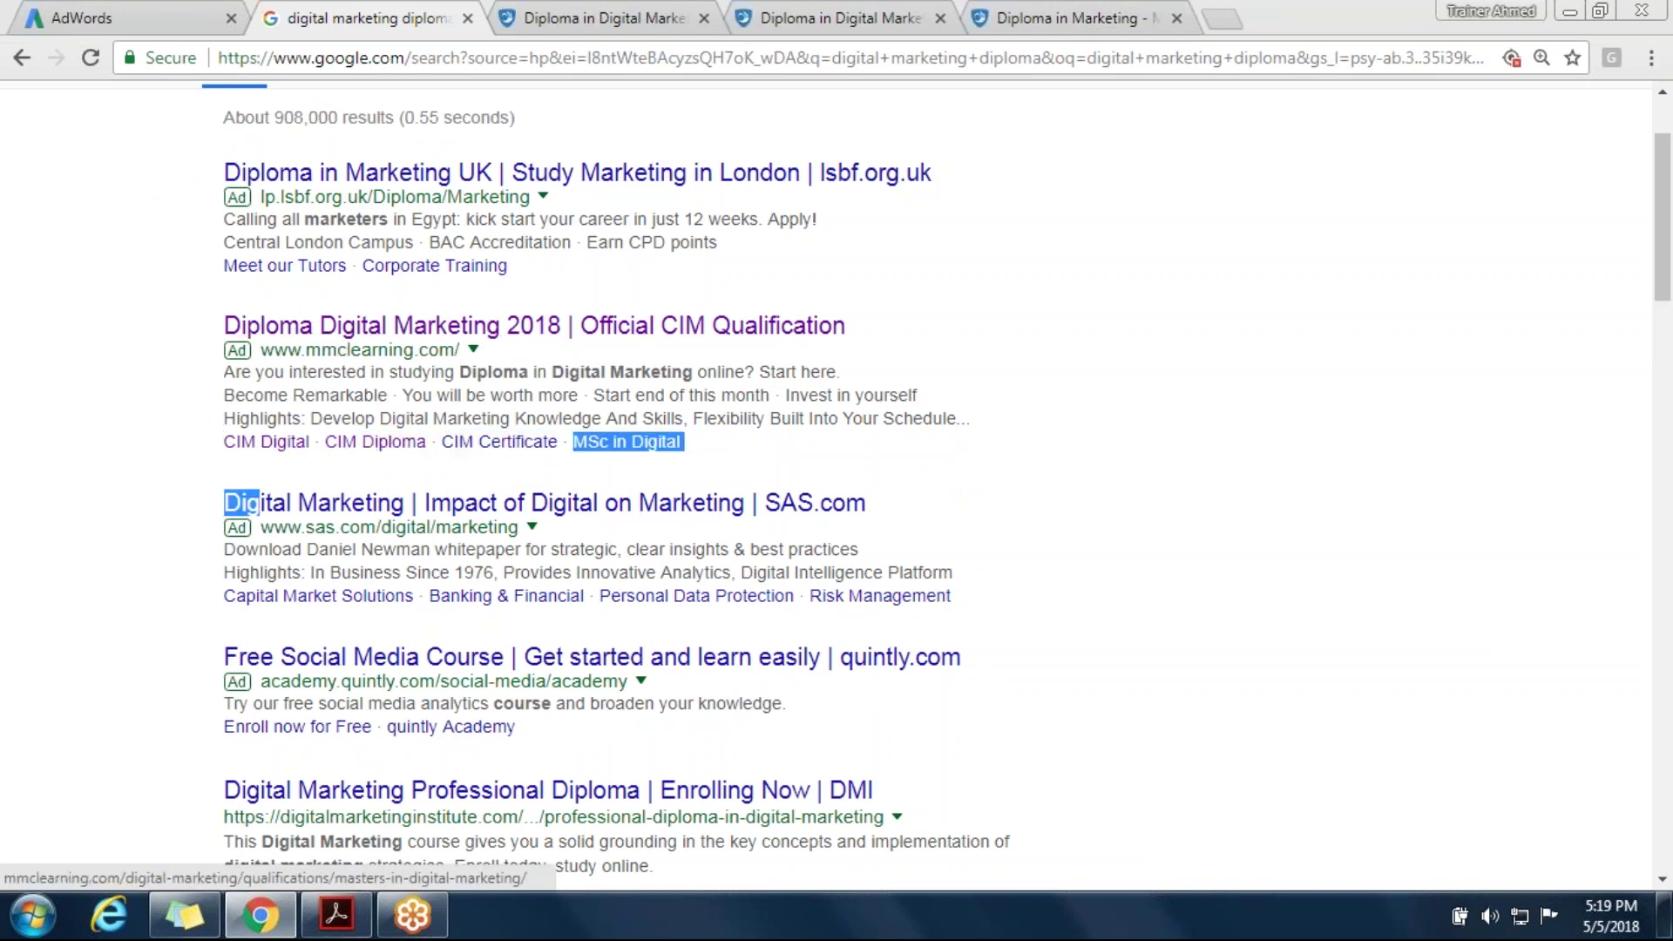
pyautogui.click(689, 459)
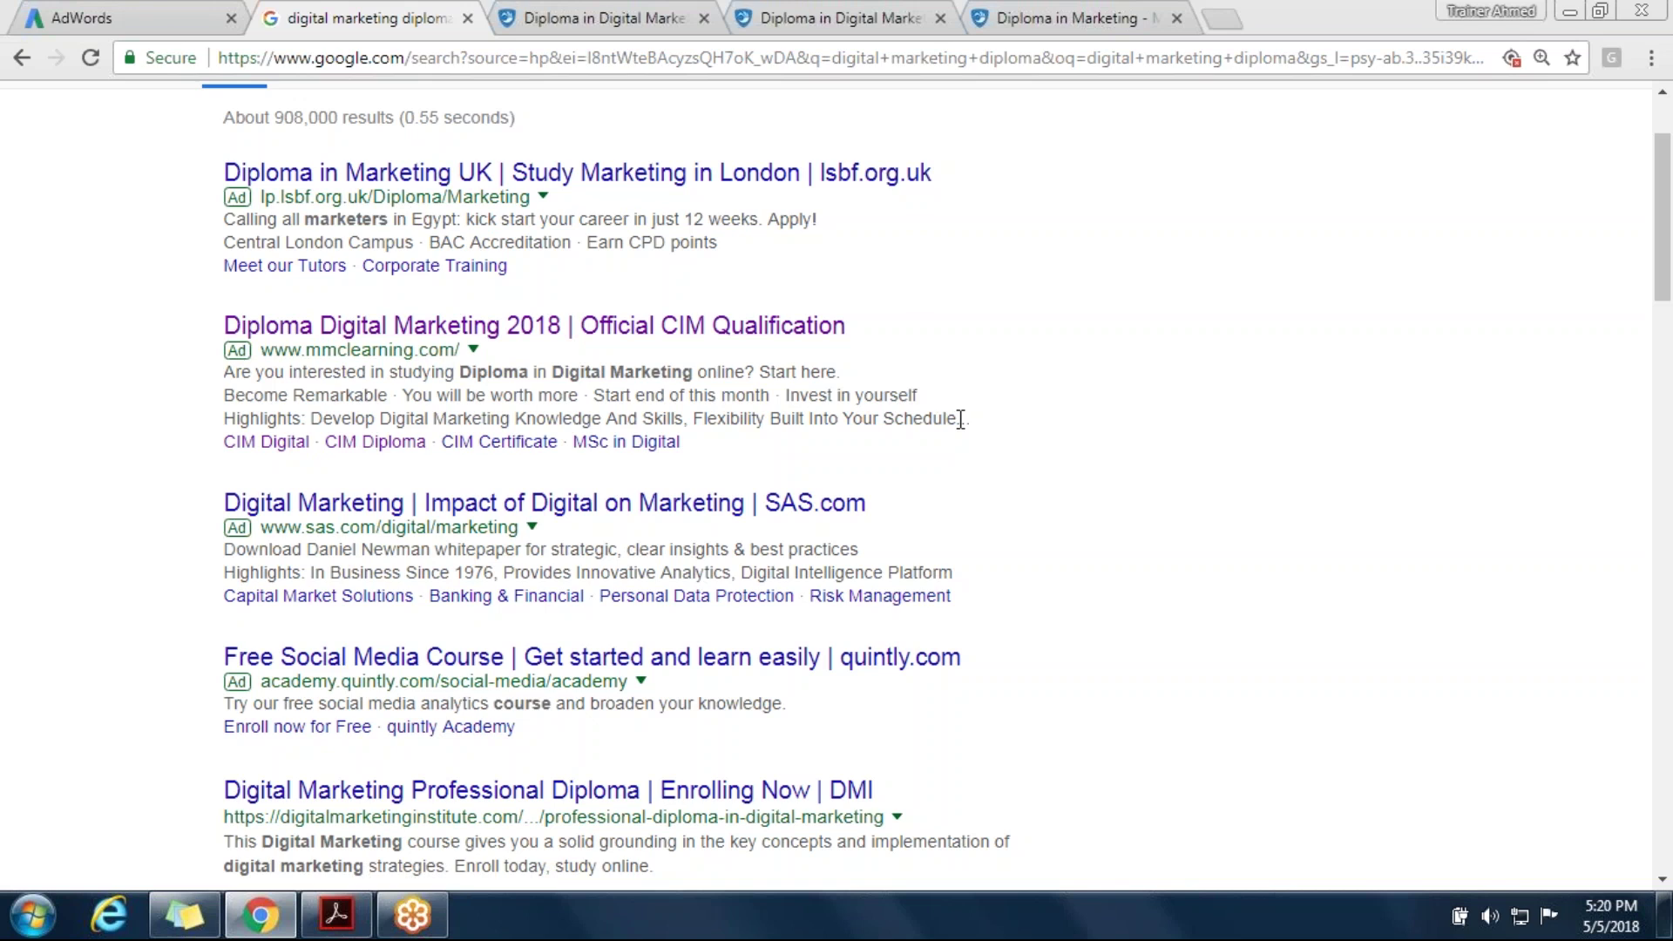
# Highlight the mmclearning.com ad's text from "You will be worth more" through its highlights line, and the lsbf.org.uk ad's two description lines
pyautogui.moveTo(408, 398); pyautogui.dragTo(912, 429)
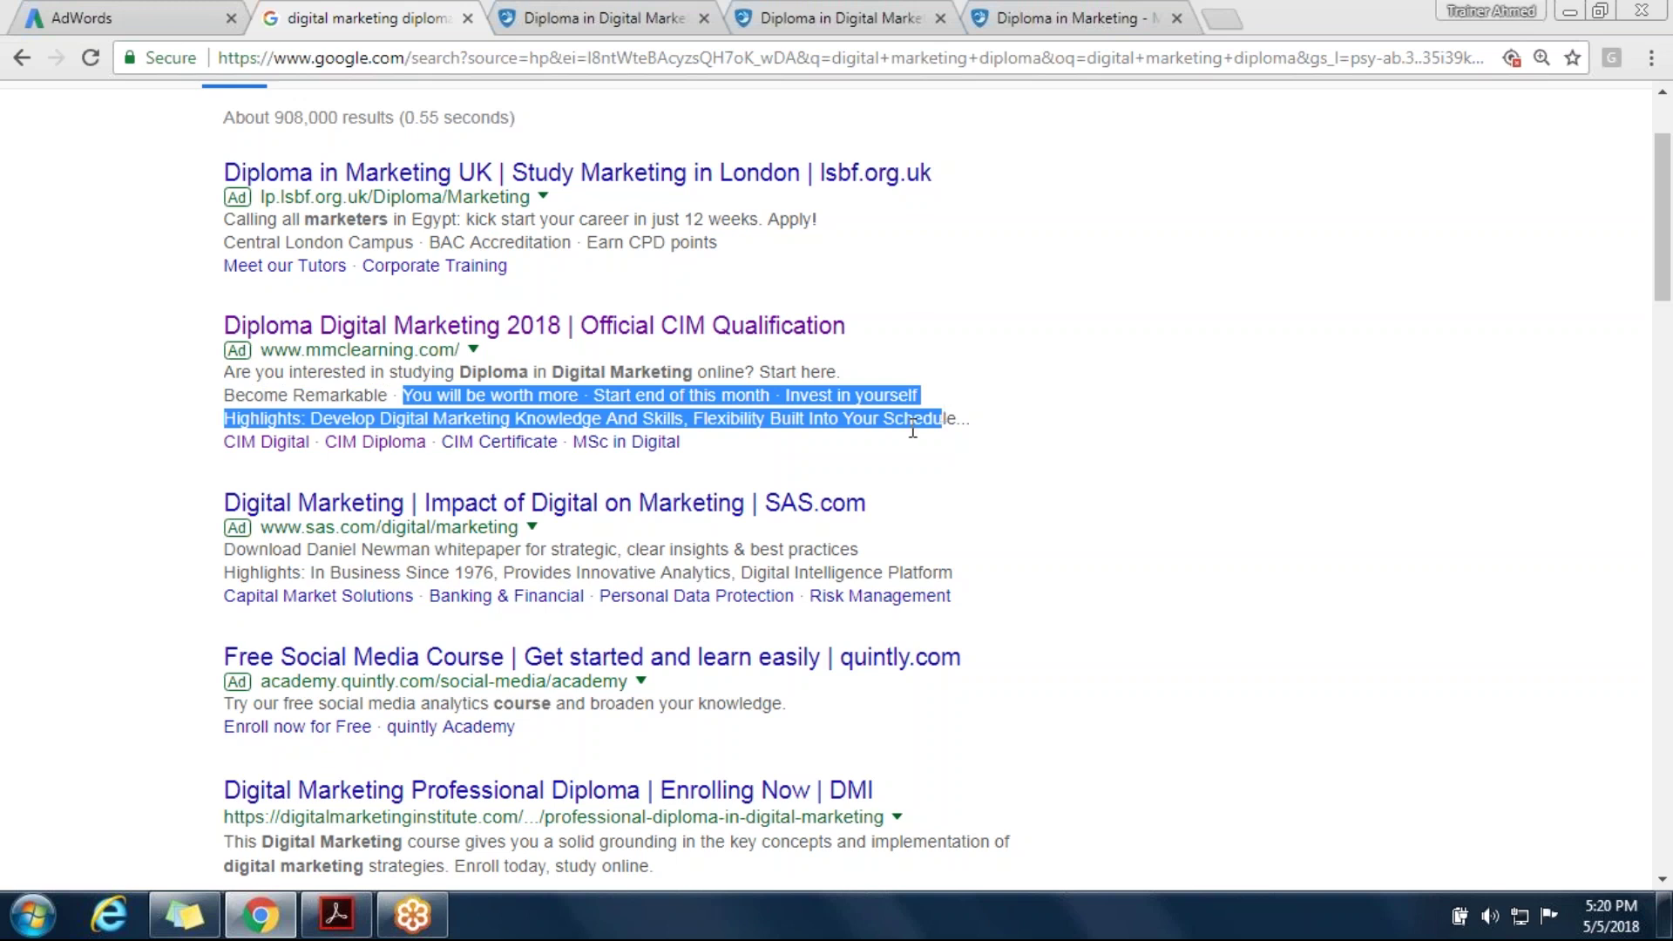
pyautogui.click(912, 428)
pyautogui.moveTo(224, 265); pyautogui.dragTo(226, 220)
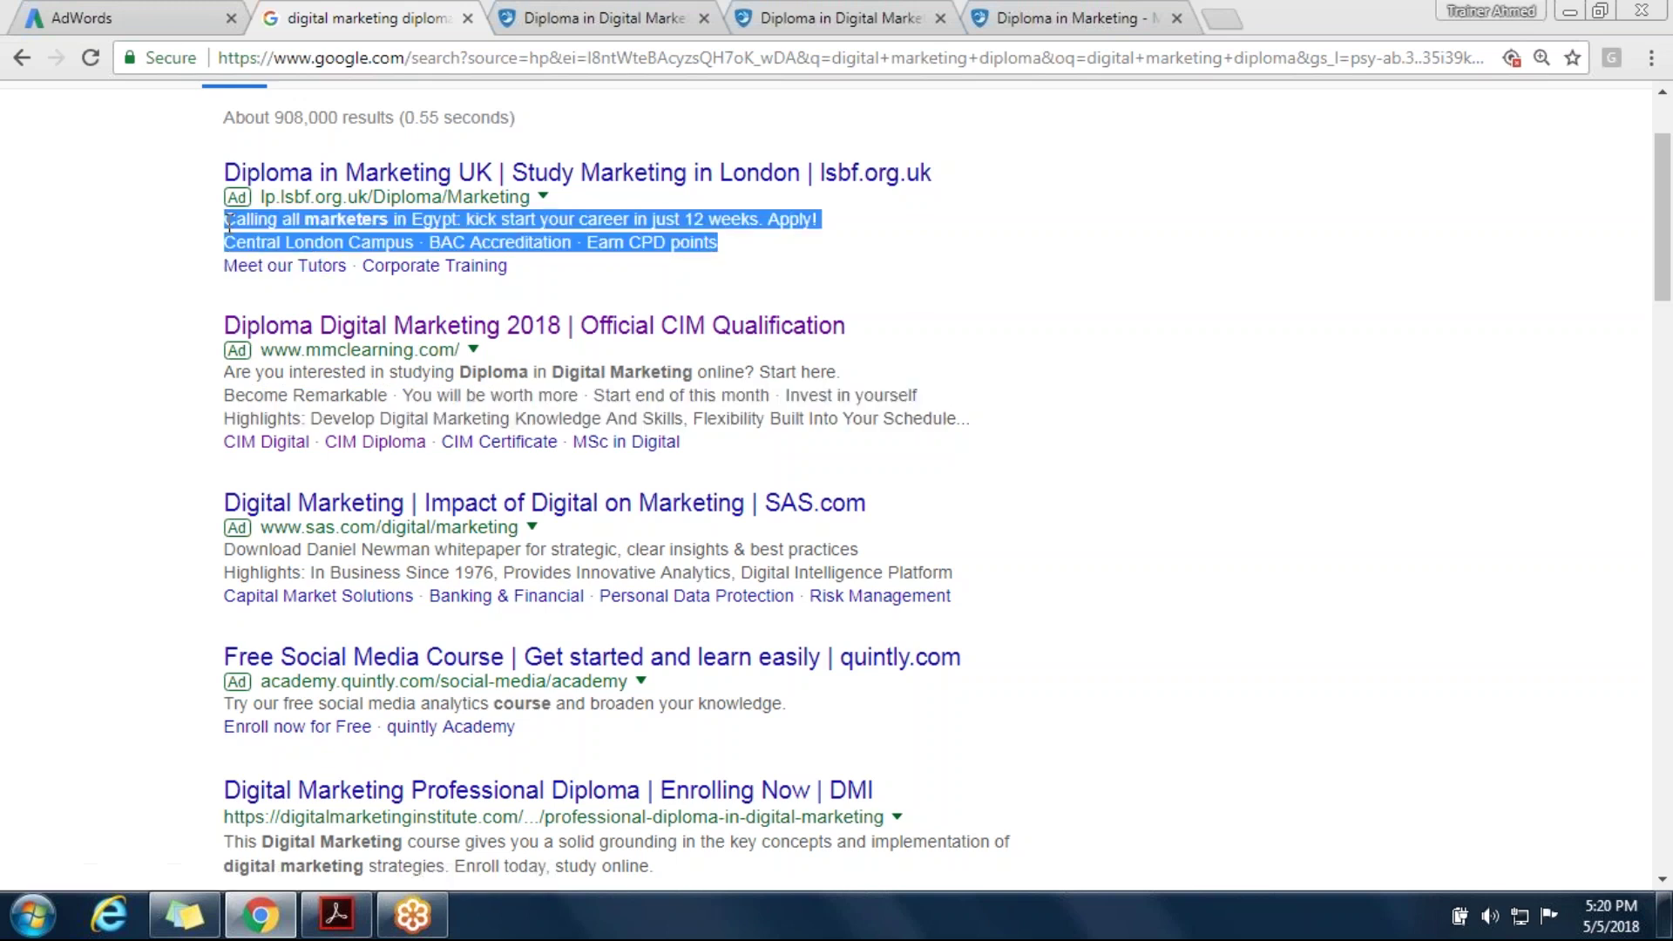
# Highlight the mmclearning.com ad's description and highlights lines, including the text starting at "You will be worth more"
pyautogui.click(178, 280)
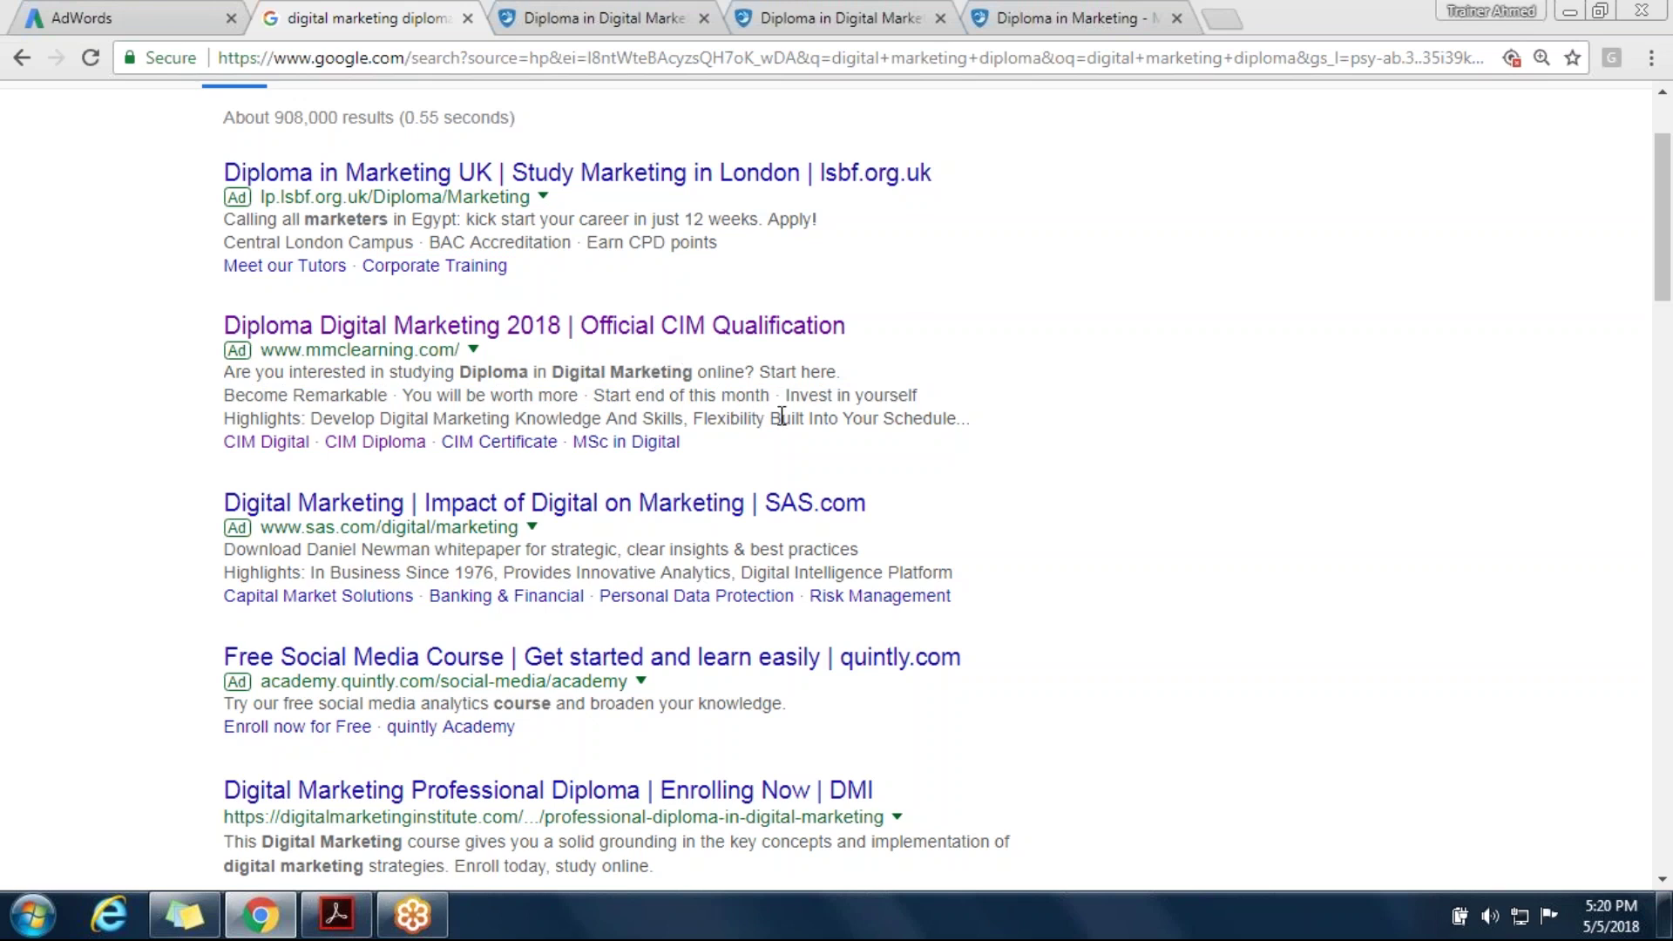
pyautogui.moveTo(957, 418); pyautogui.dragTo(253, 373)
pyautogui.click(253, 373)
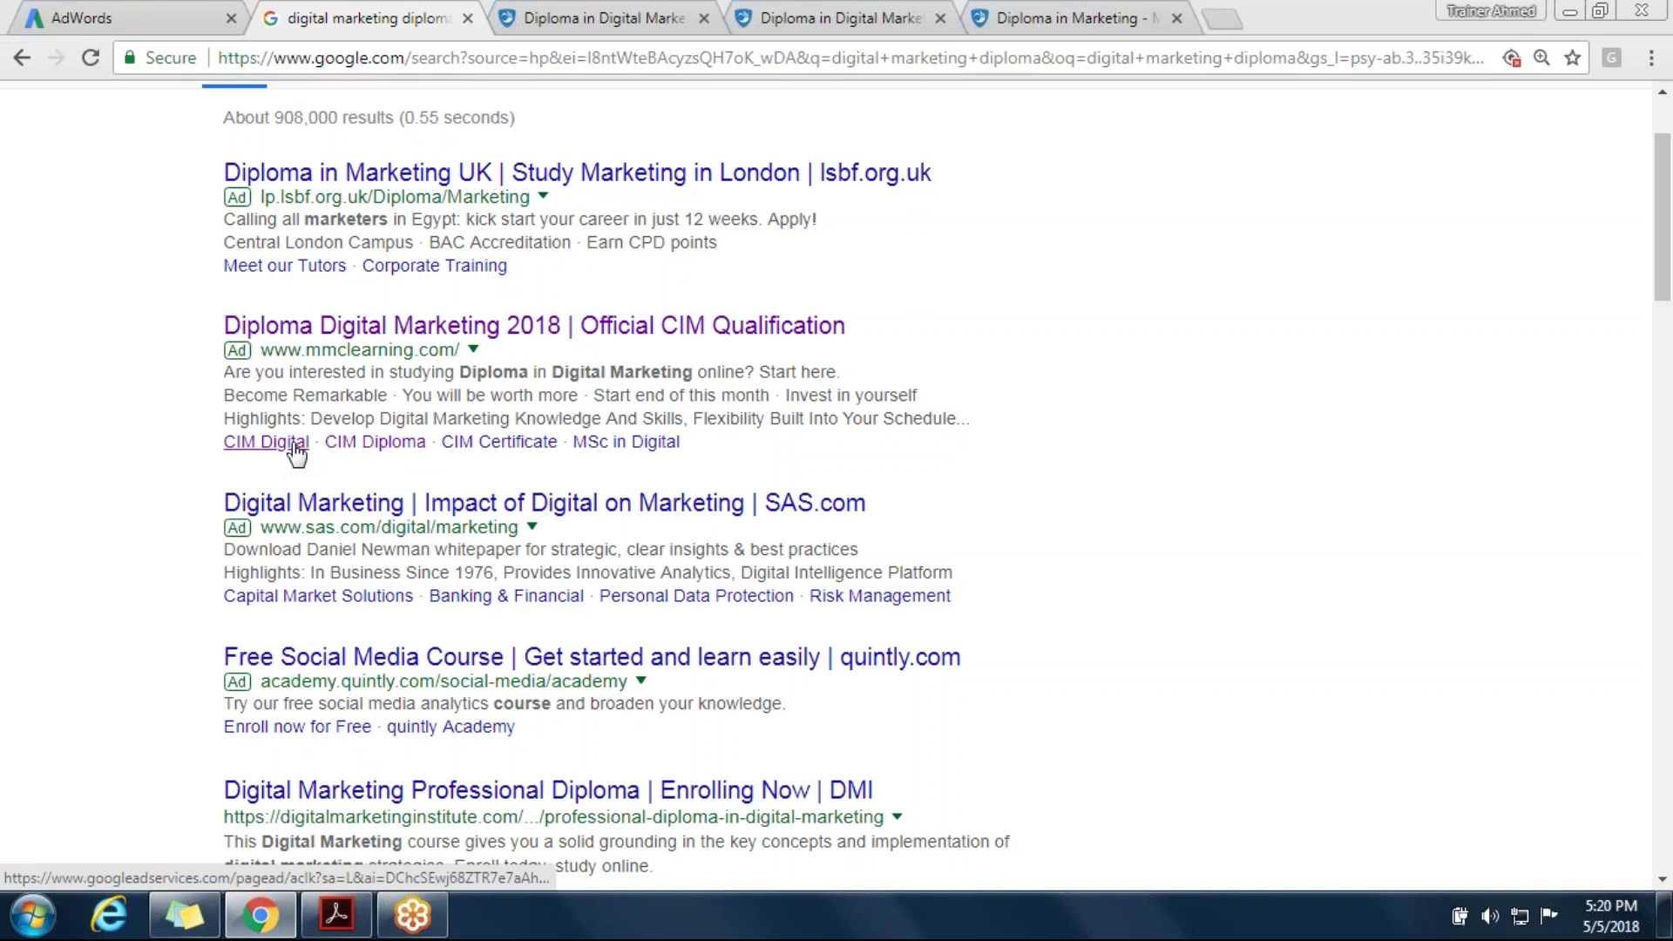
pyautogui.moveTo(401, 394); pyautogui.dragTo(764, 422)
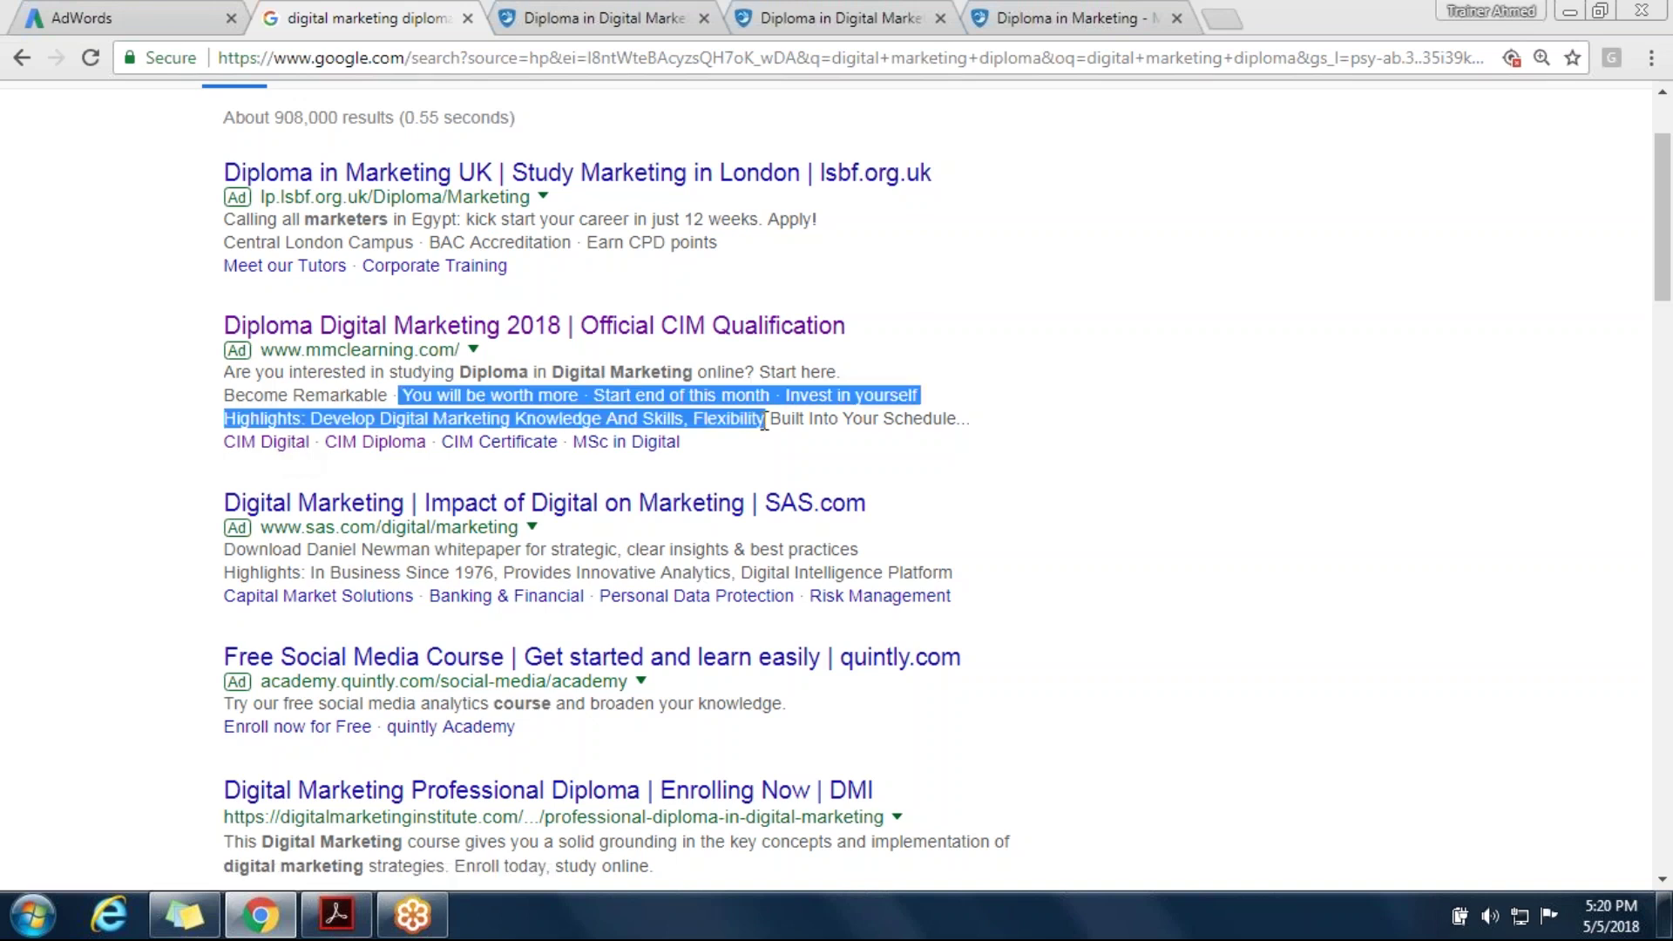
pyautogui.click(768, 464)
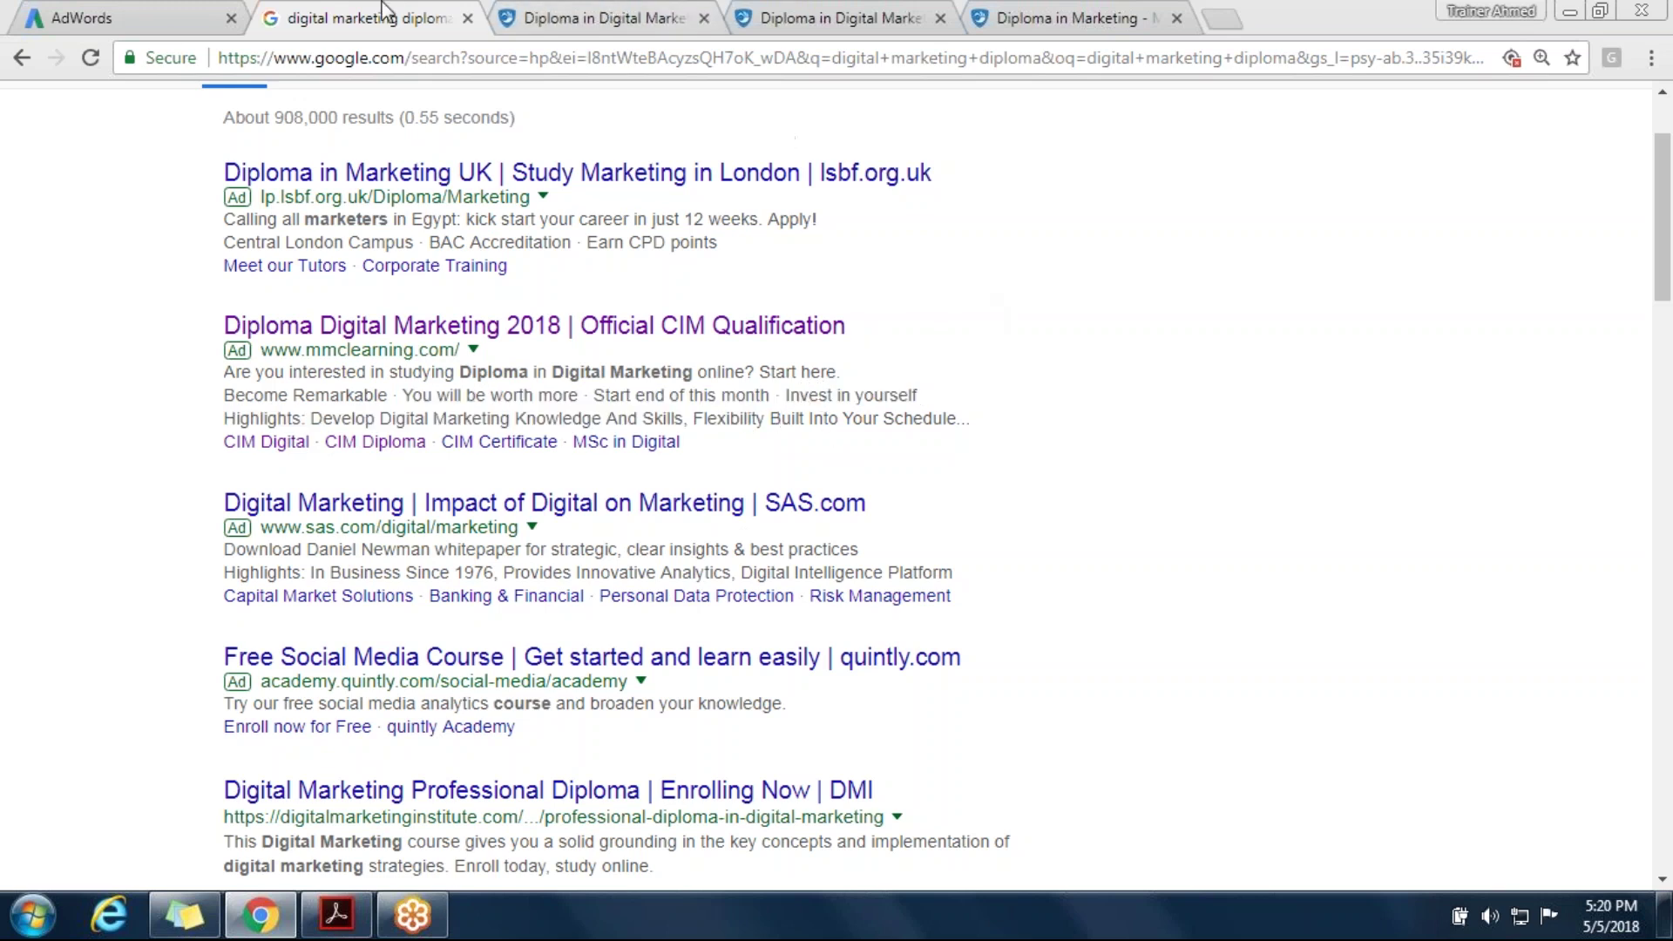
# Review the new text ad's fields and mobile preview in AdWords, comparing them with the ads in the search results
pyautogui.click(112, 6)
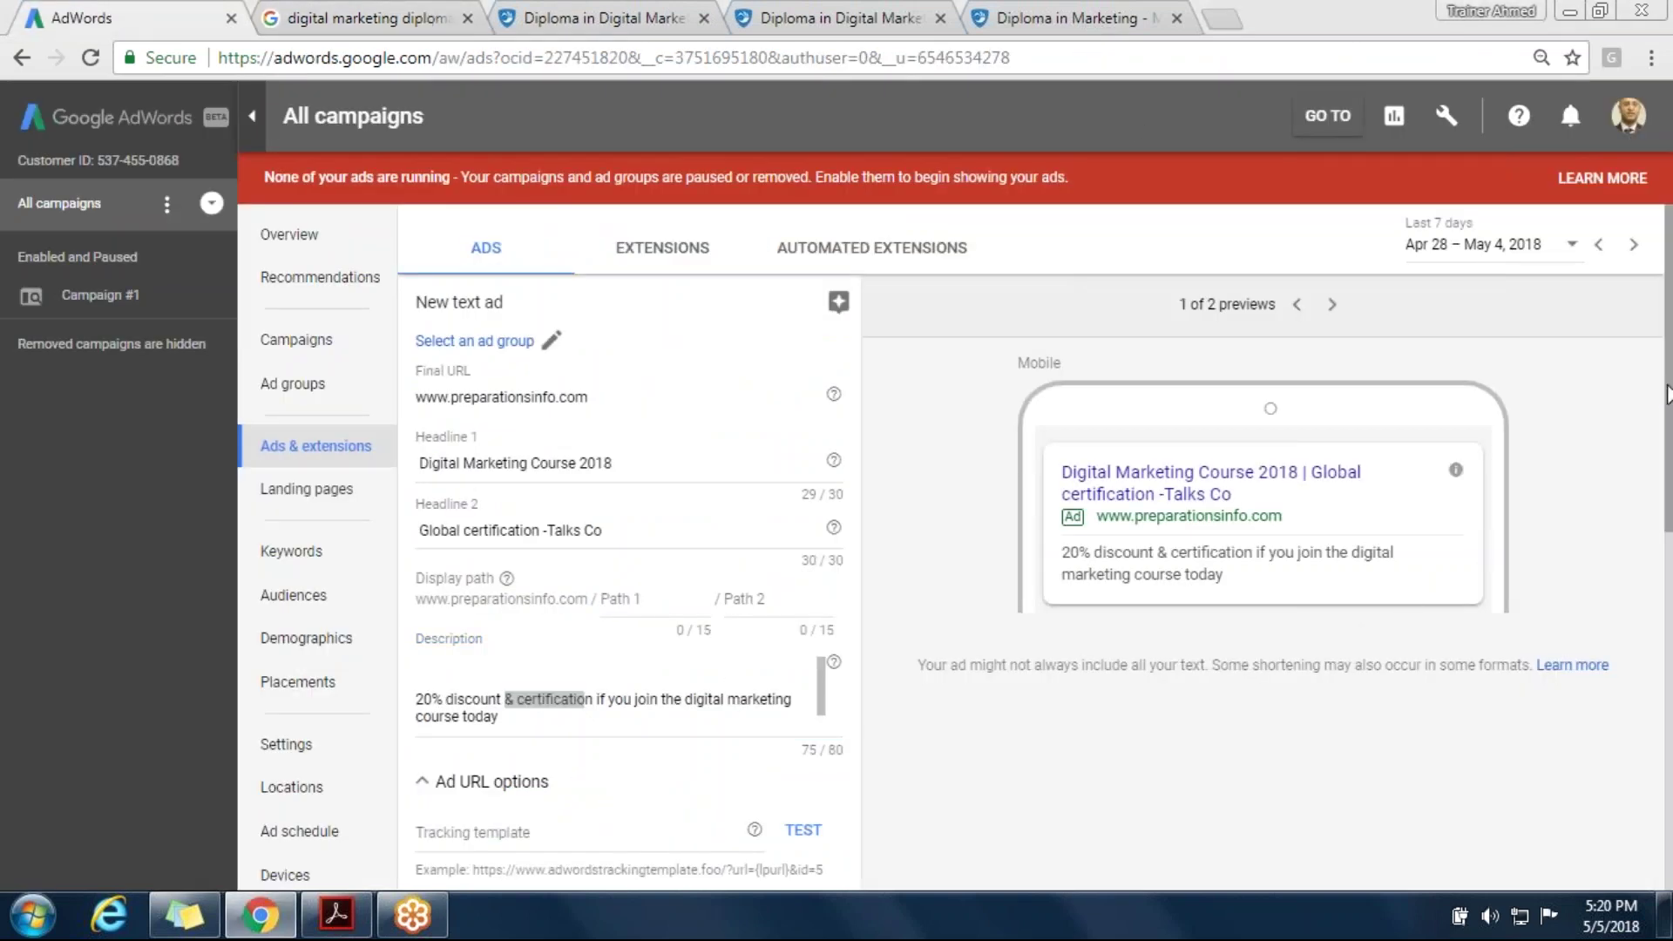
pyautogui.scroll(-2, 1407, 467)
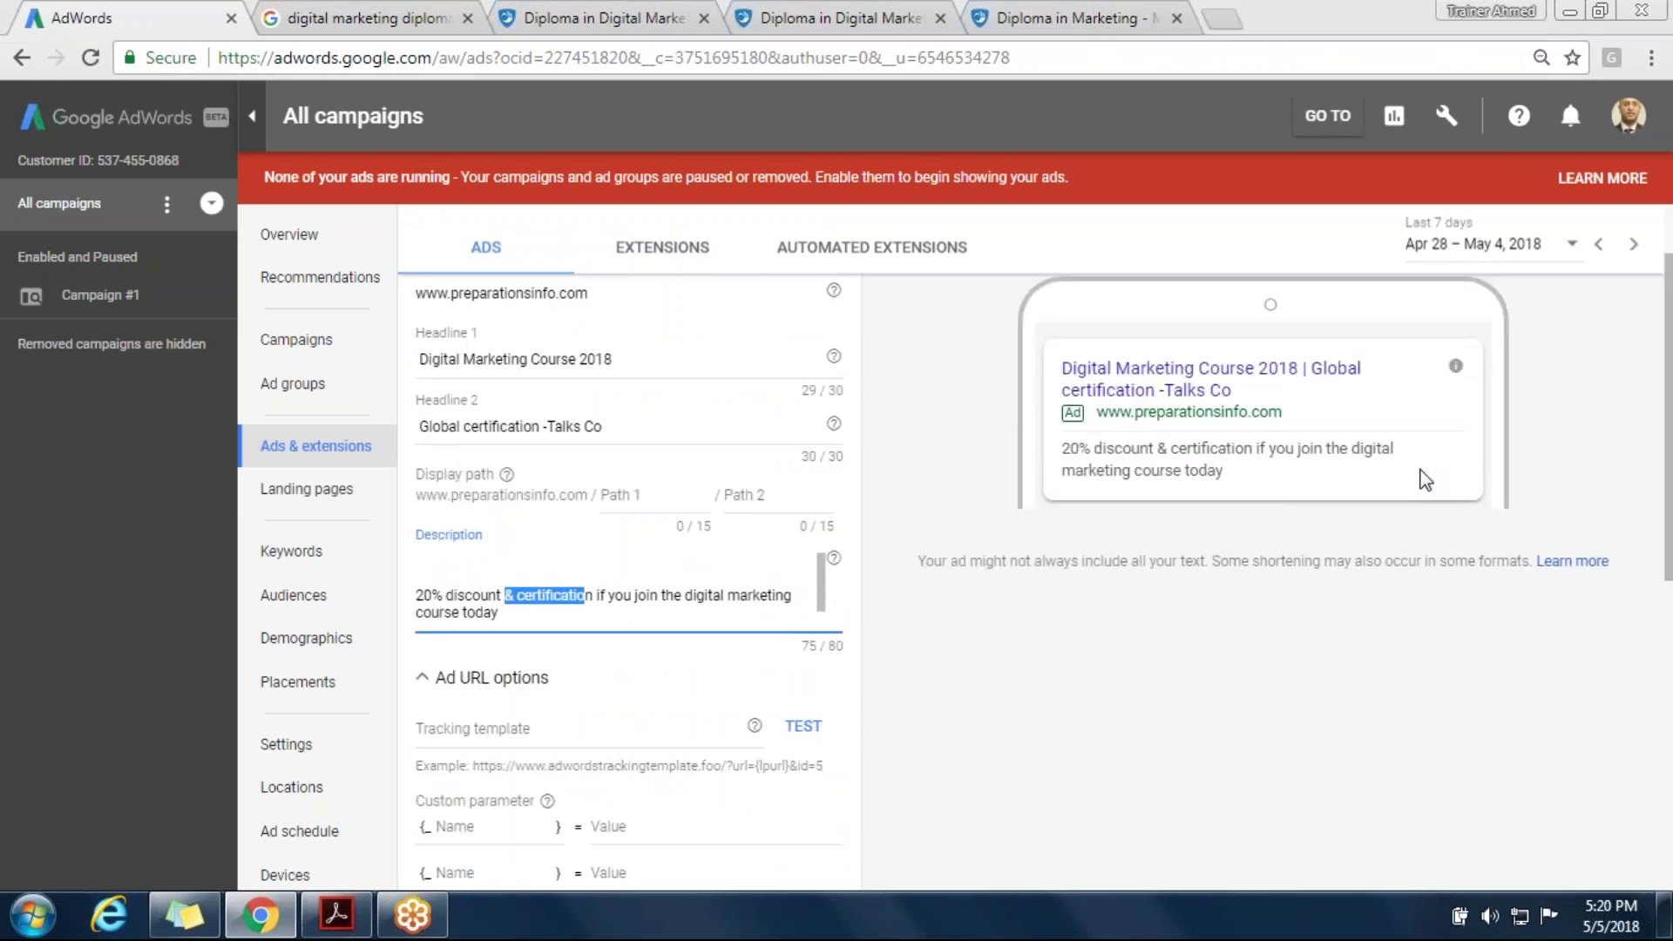
pyautogui.click(318, 12)
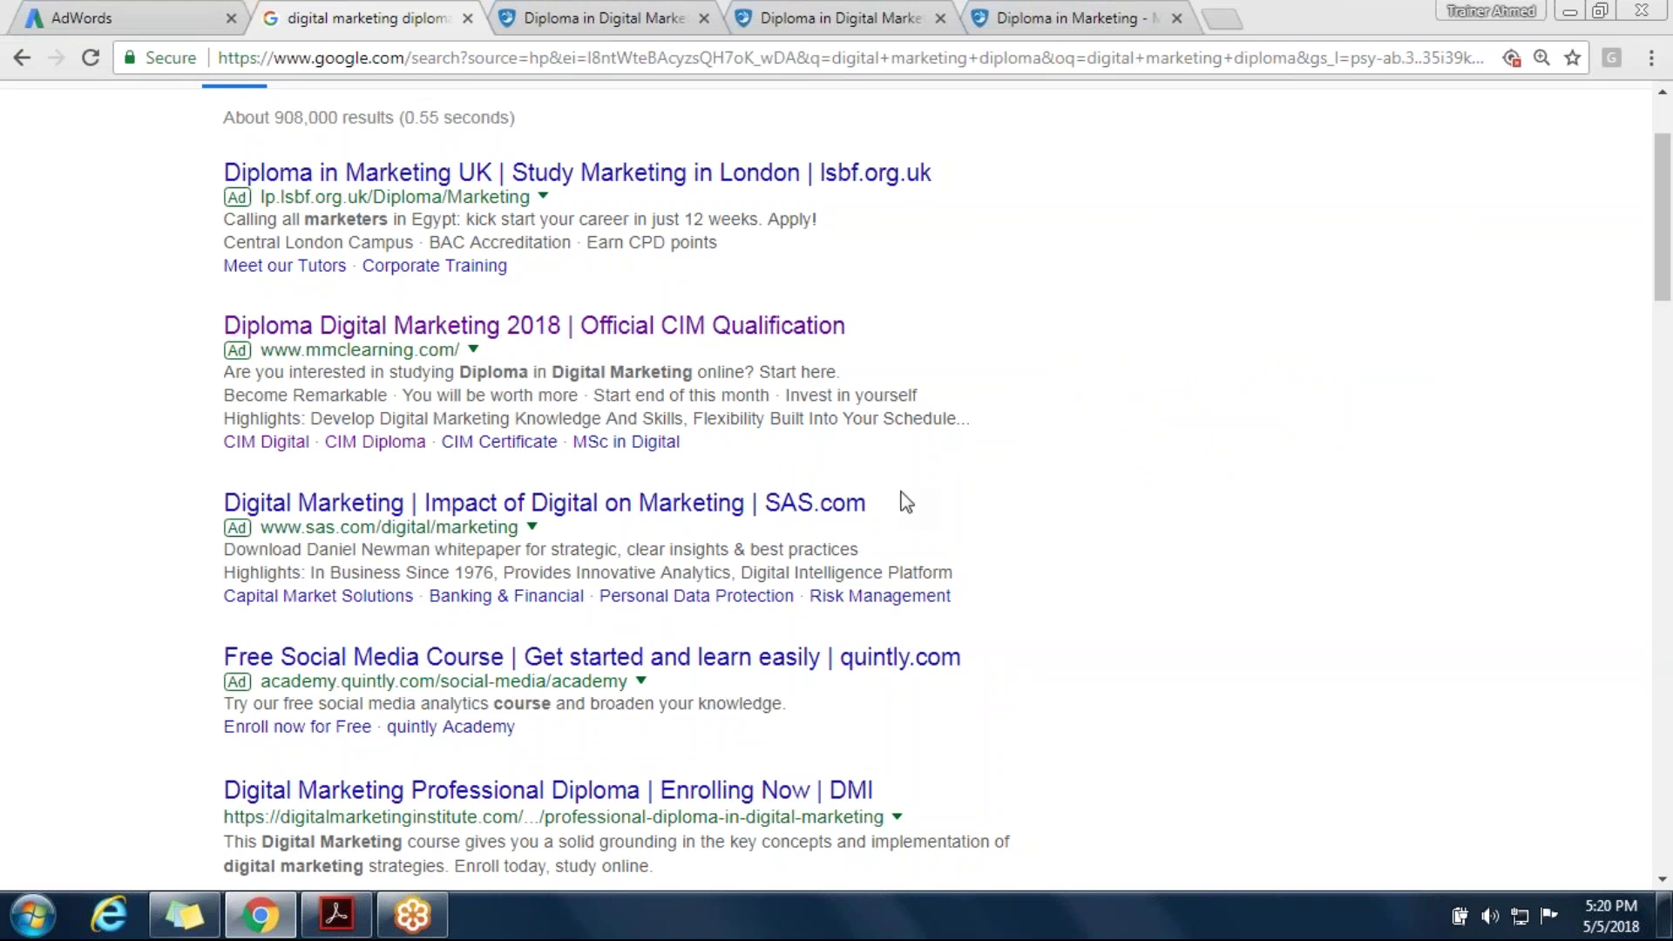
pyautogui.click(162, 13)
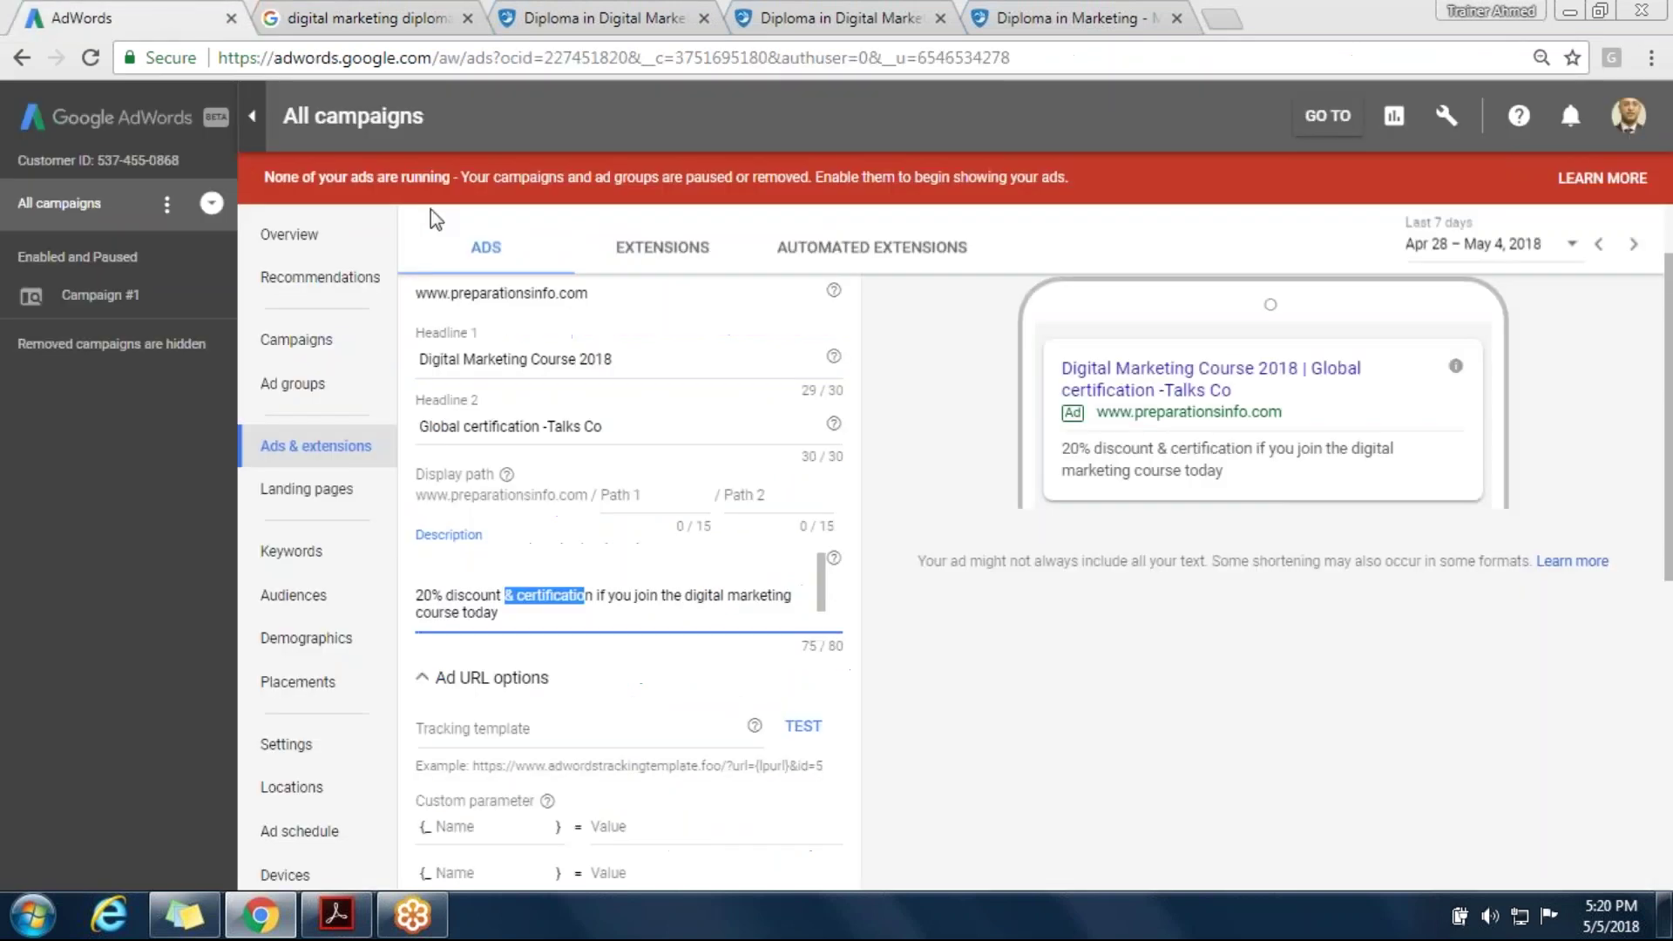
# Open the AdWords extensions page and examine the Sitelink extension card alongside the sitelinks in the search results
pyautogui.click(661, 266)
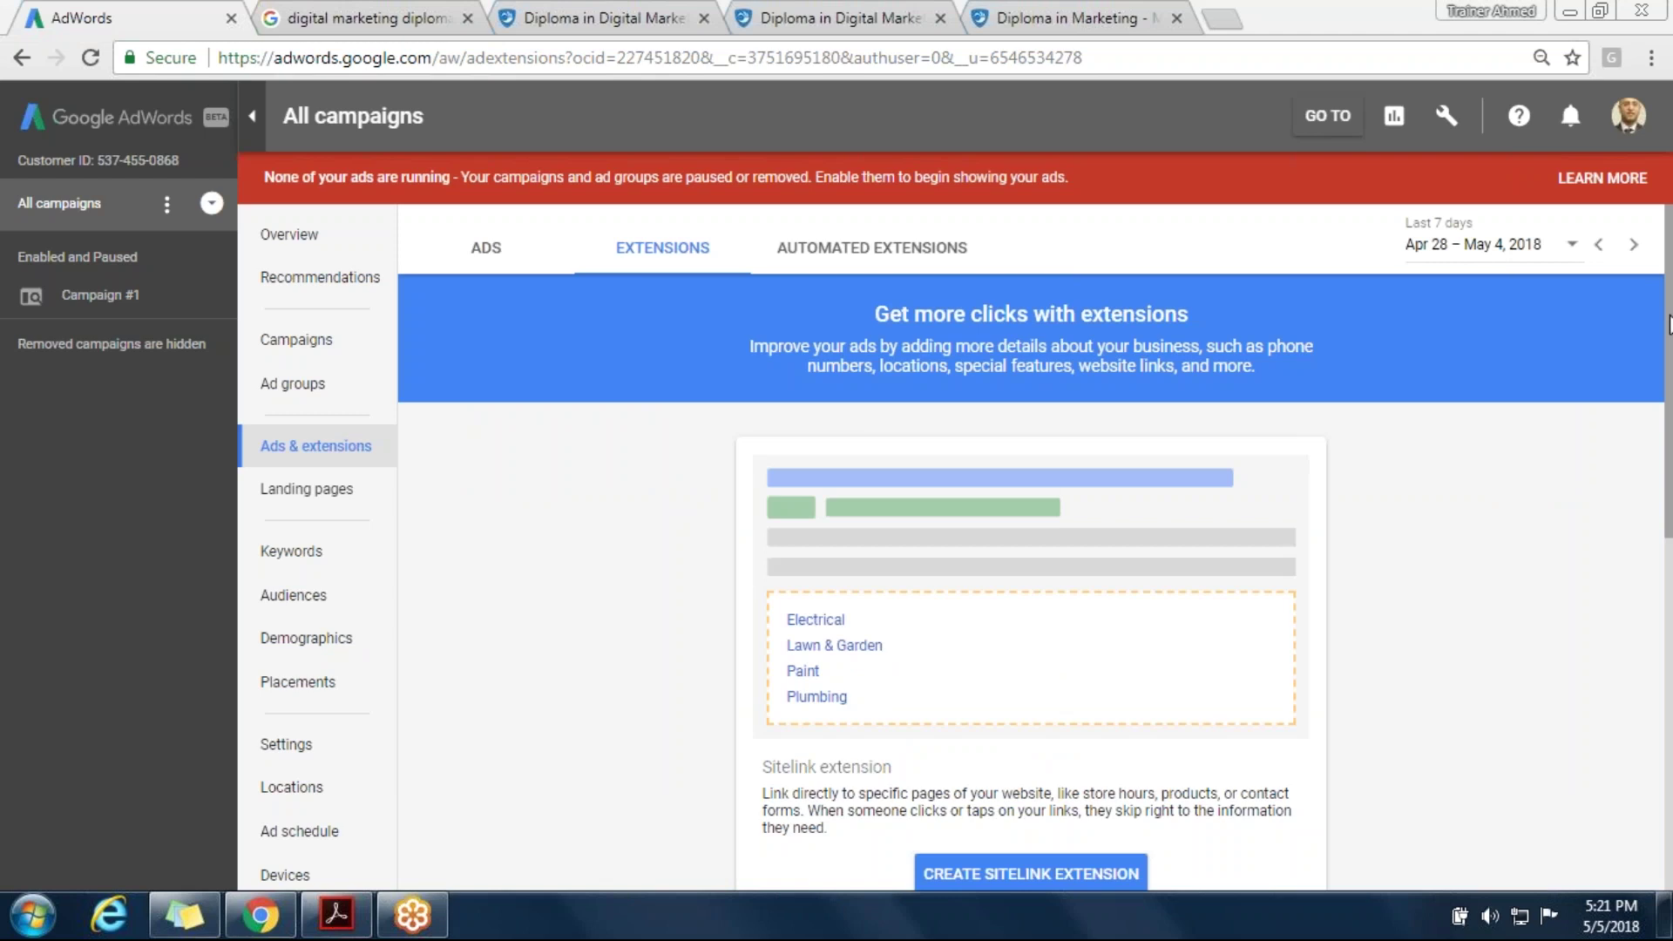
pyautogui.scroll(-1, 1669, 324)
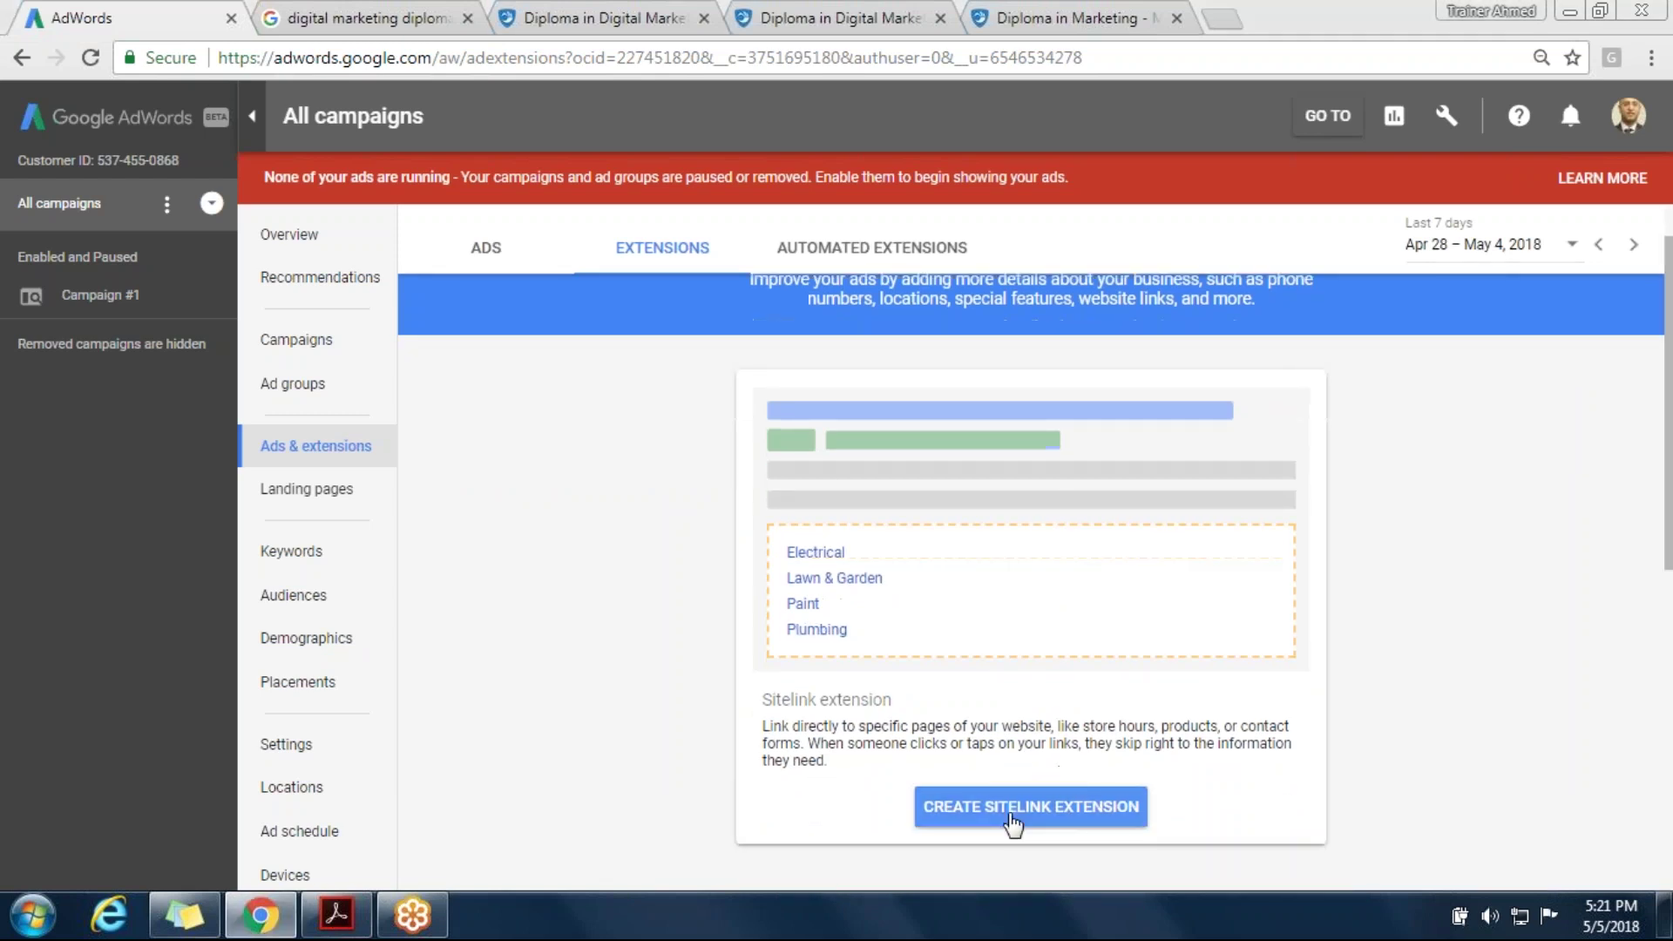
pyautogui.hotkey('ctrl', 'Tab')
pyautogui.click(107, 16)
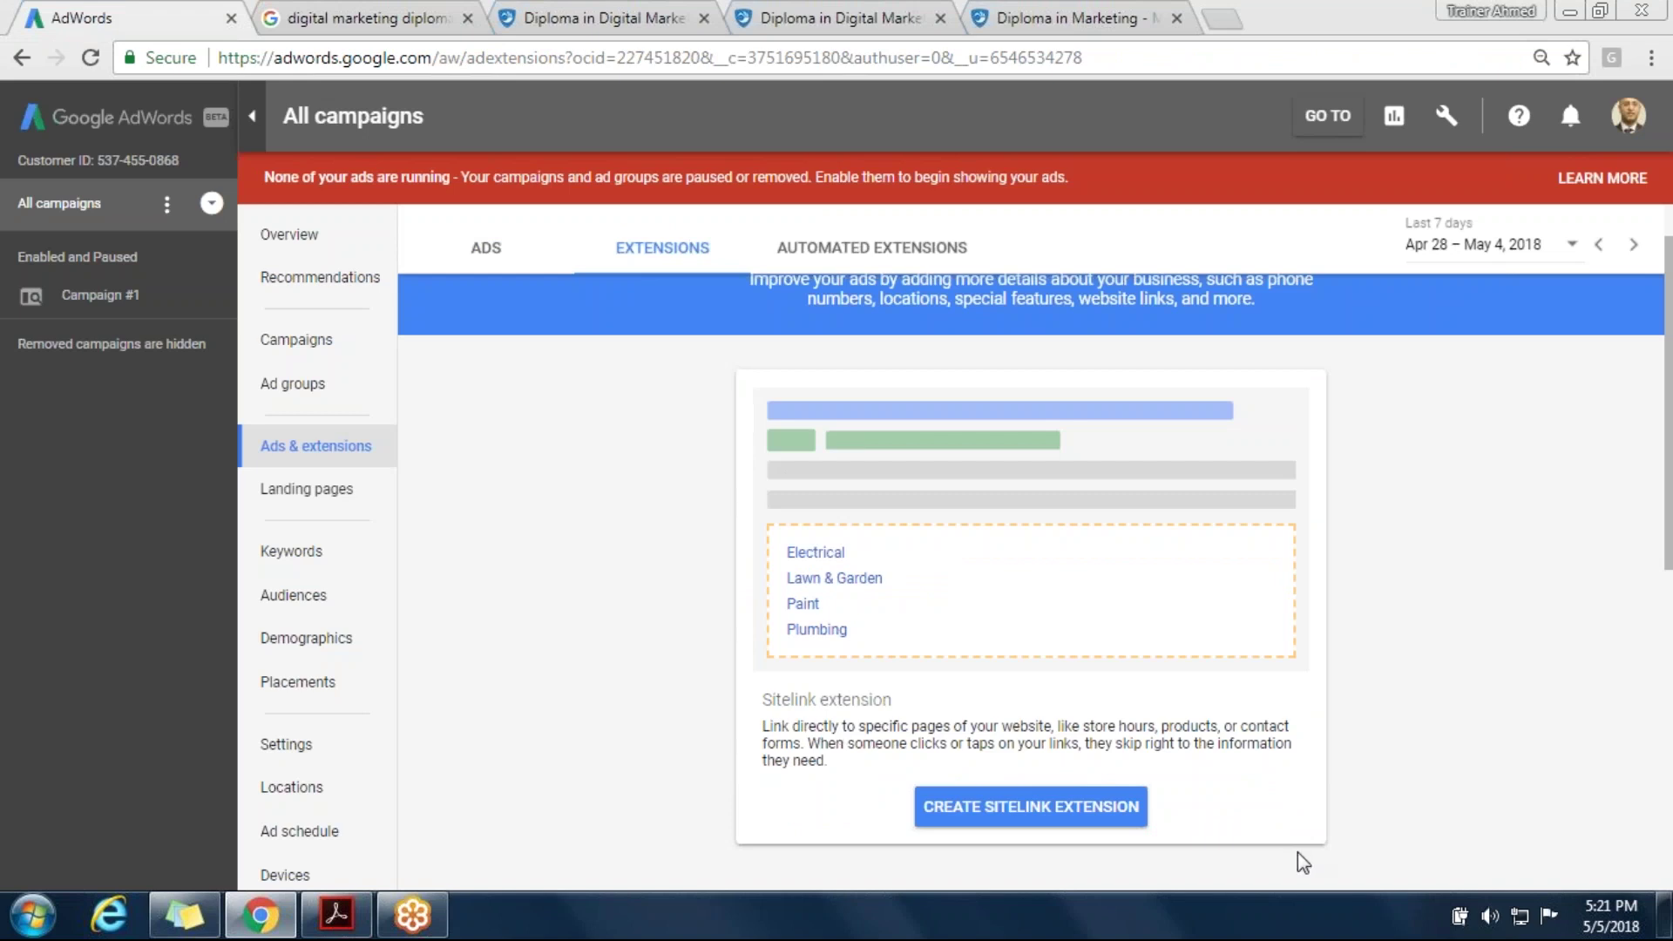
pyautogui.click(364, 10)
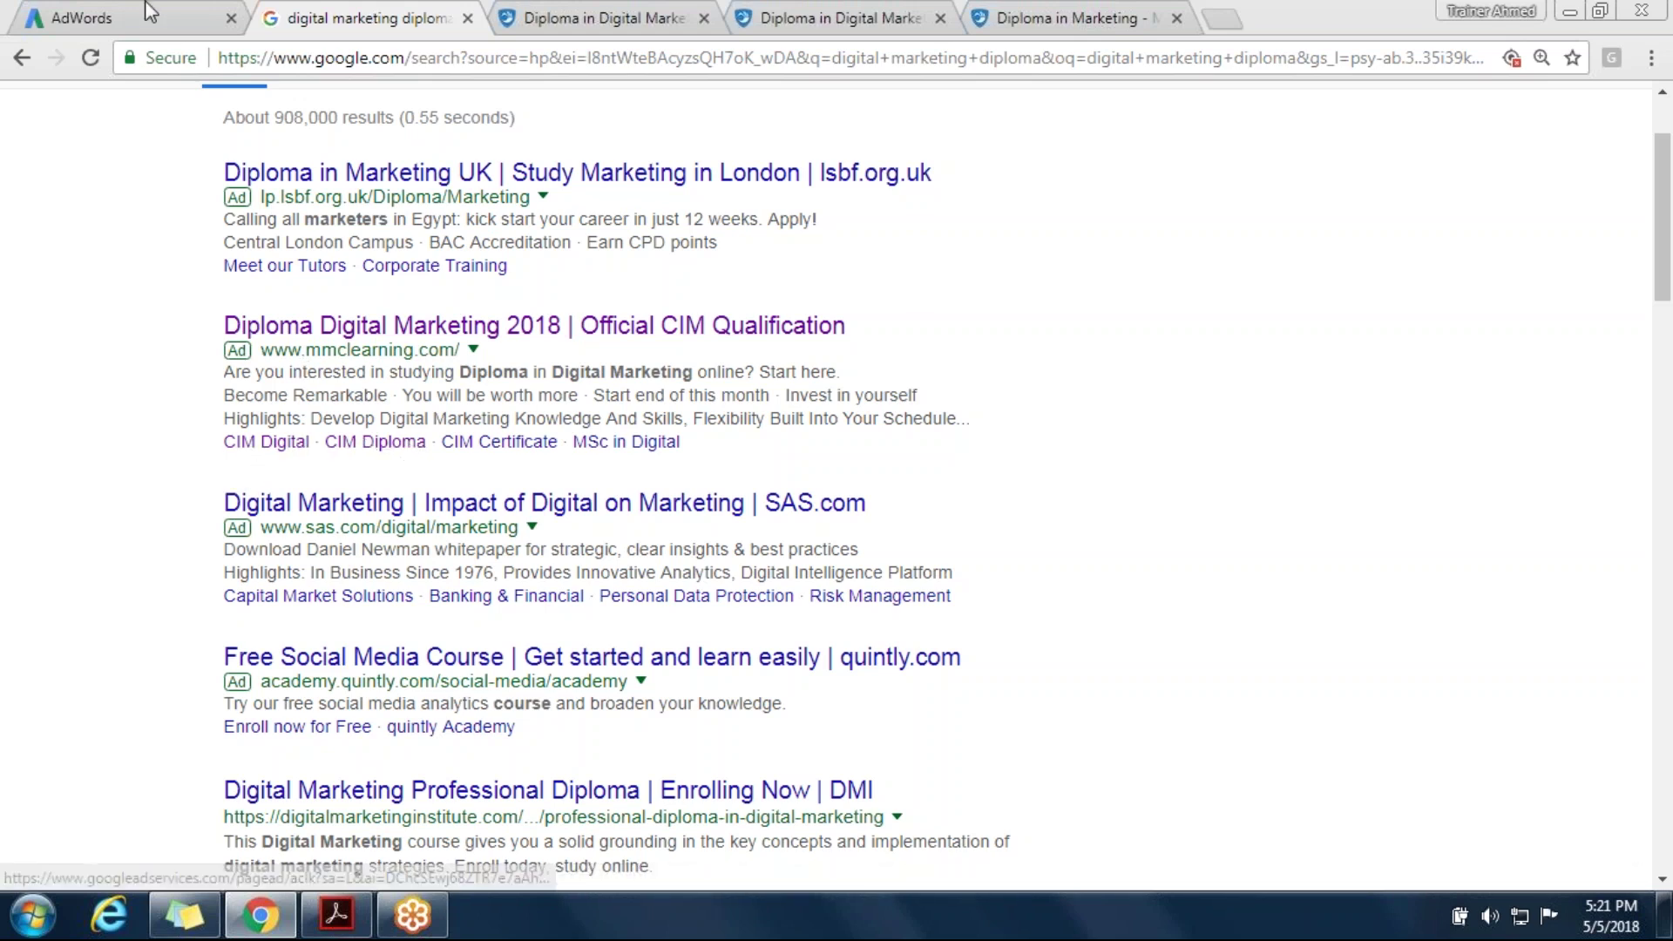
pyautogui.click(183, 19)
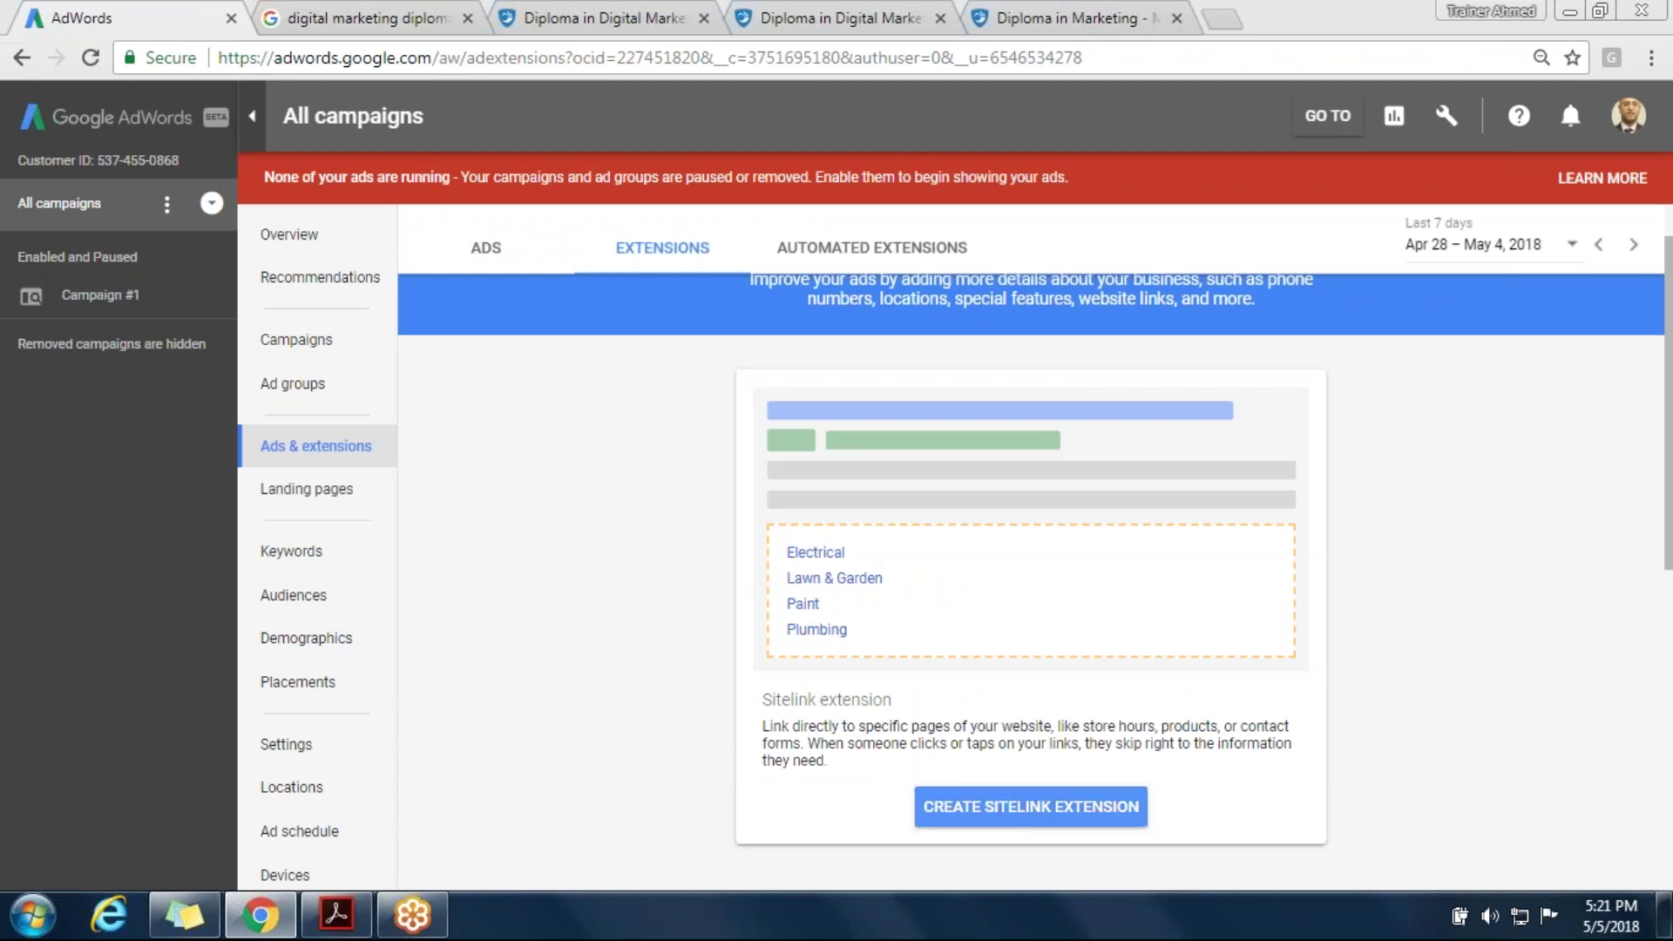
pyautogui.click(1081, 800)
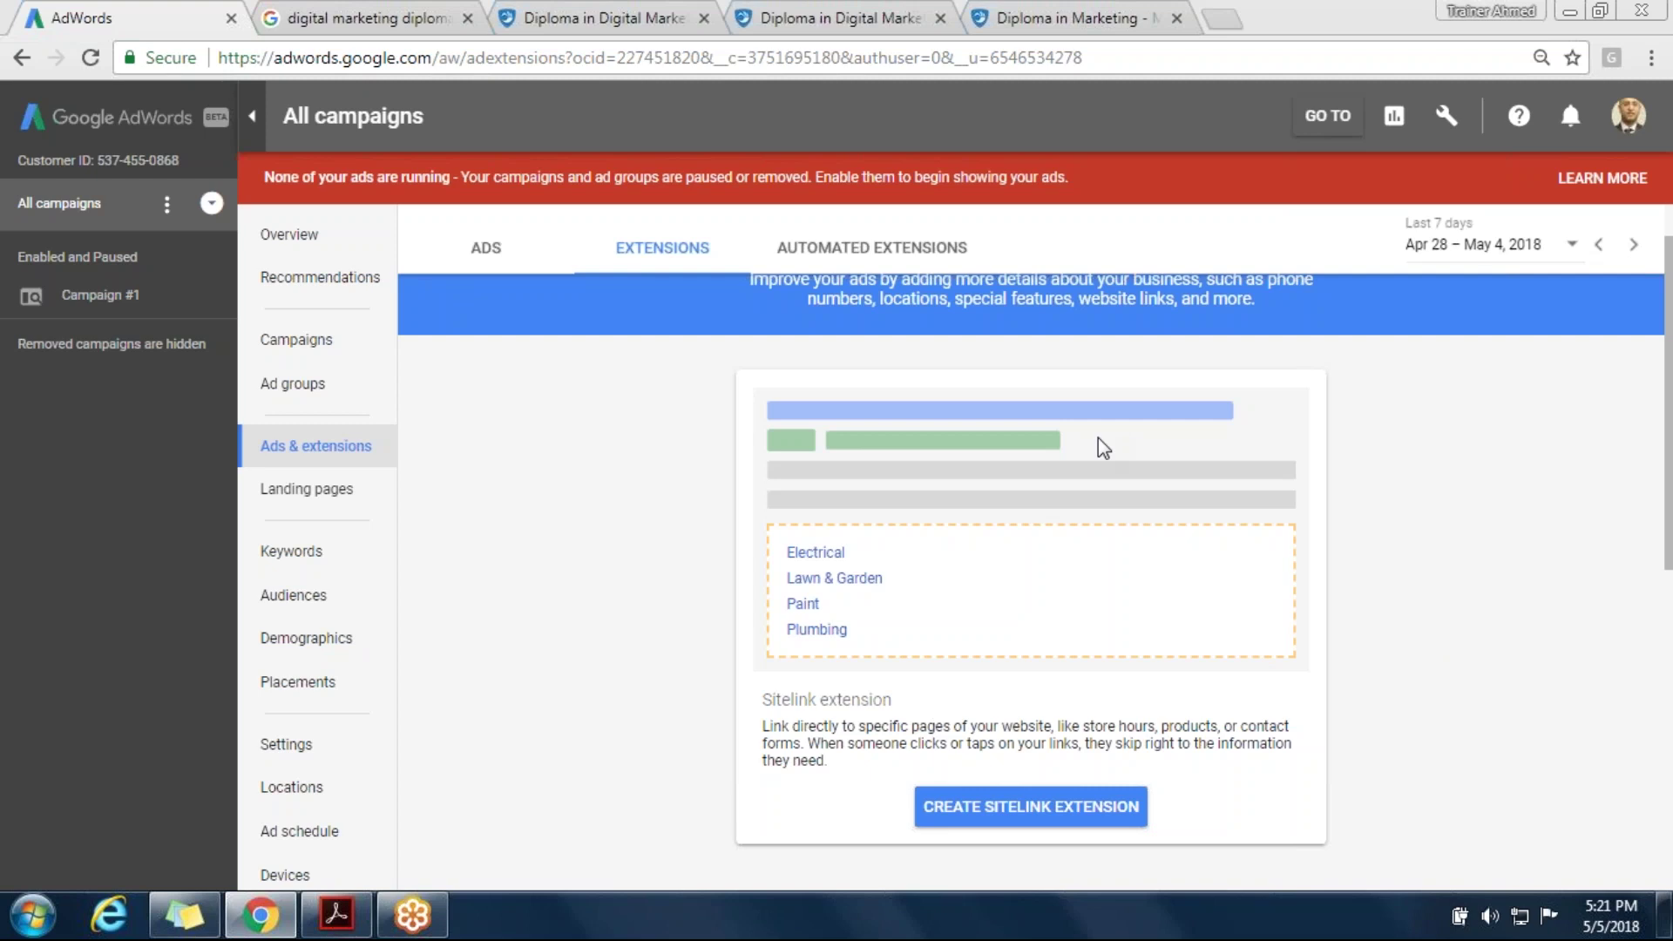
# Return to the search results and highlight the mmclearning.com ad's row of sitelinks
pyautogui.hotkey('ctrl', 'Tab')
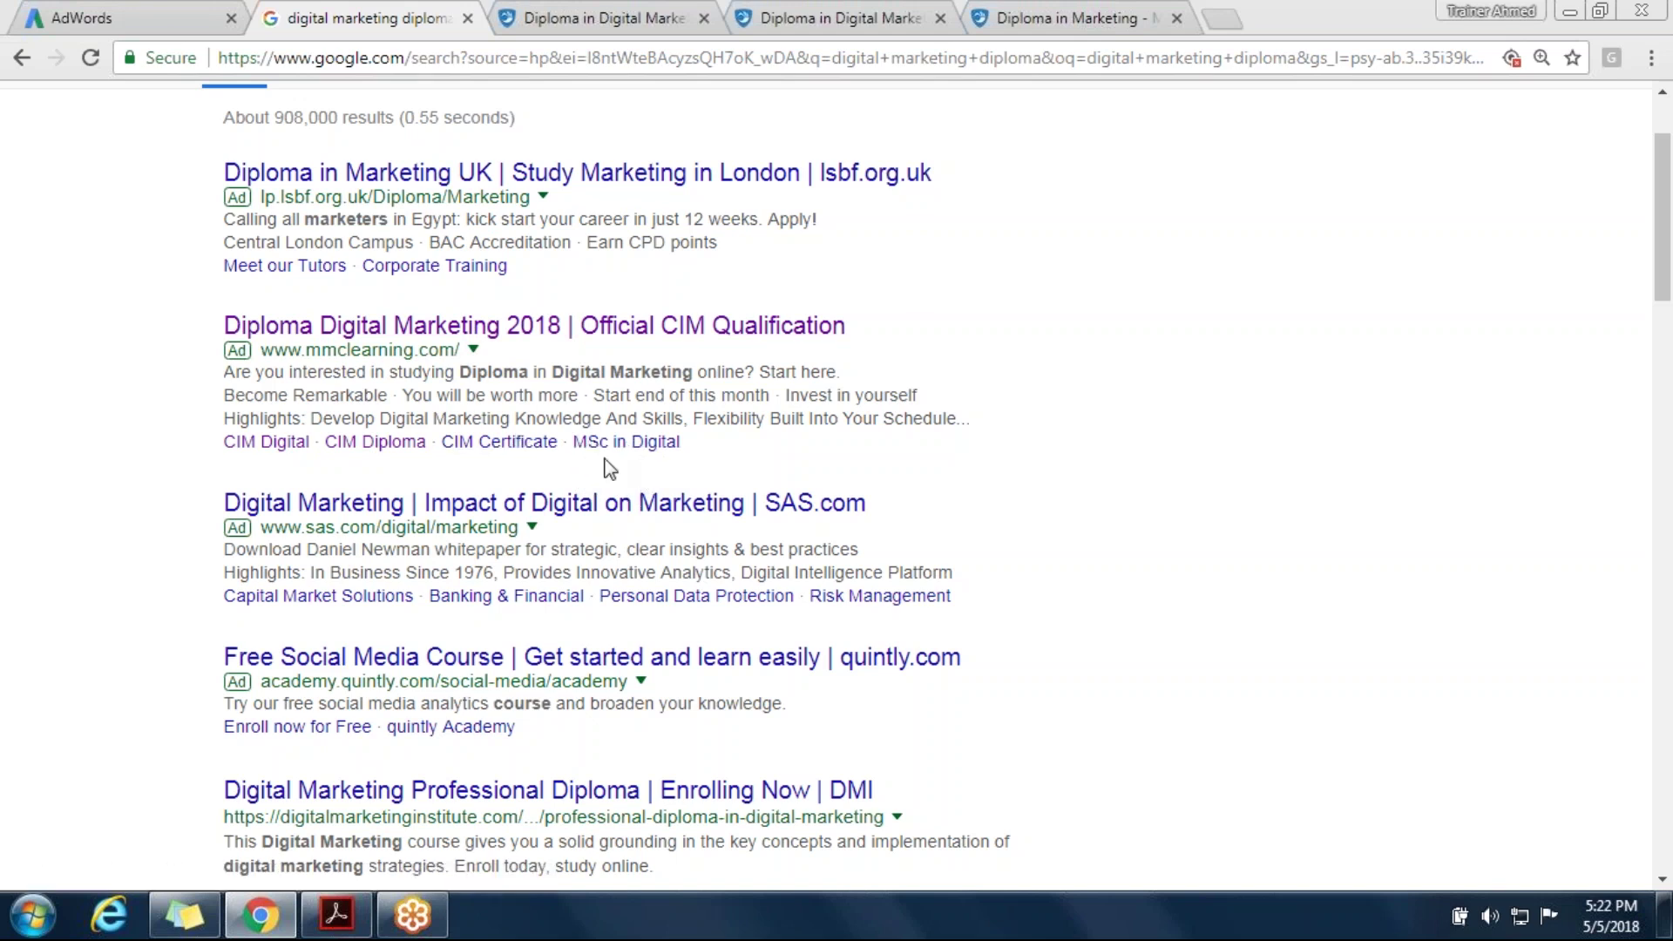
pyautogui.moveTo(671, 473); pyautogui.dragTo(287, 445)
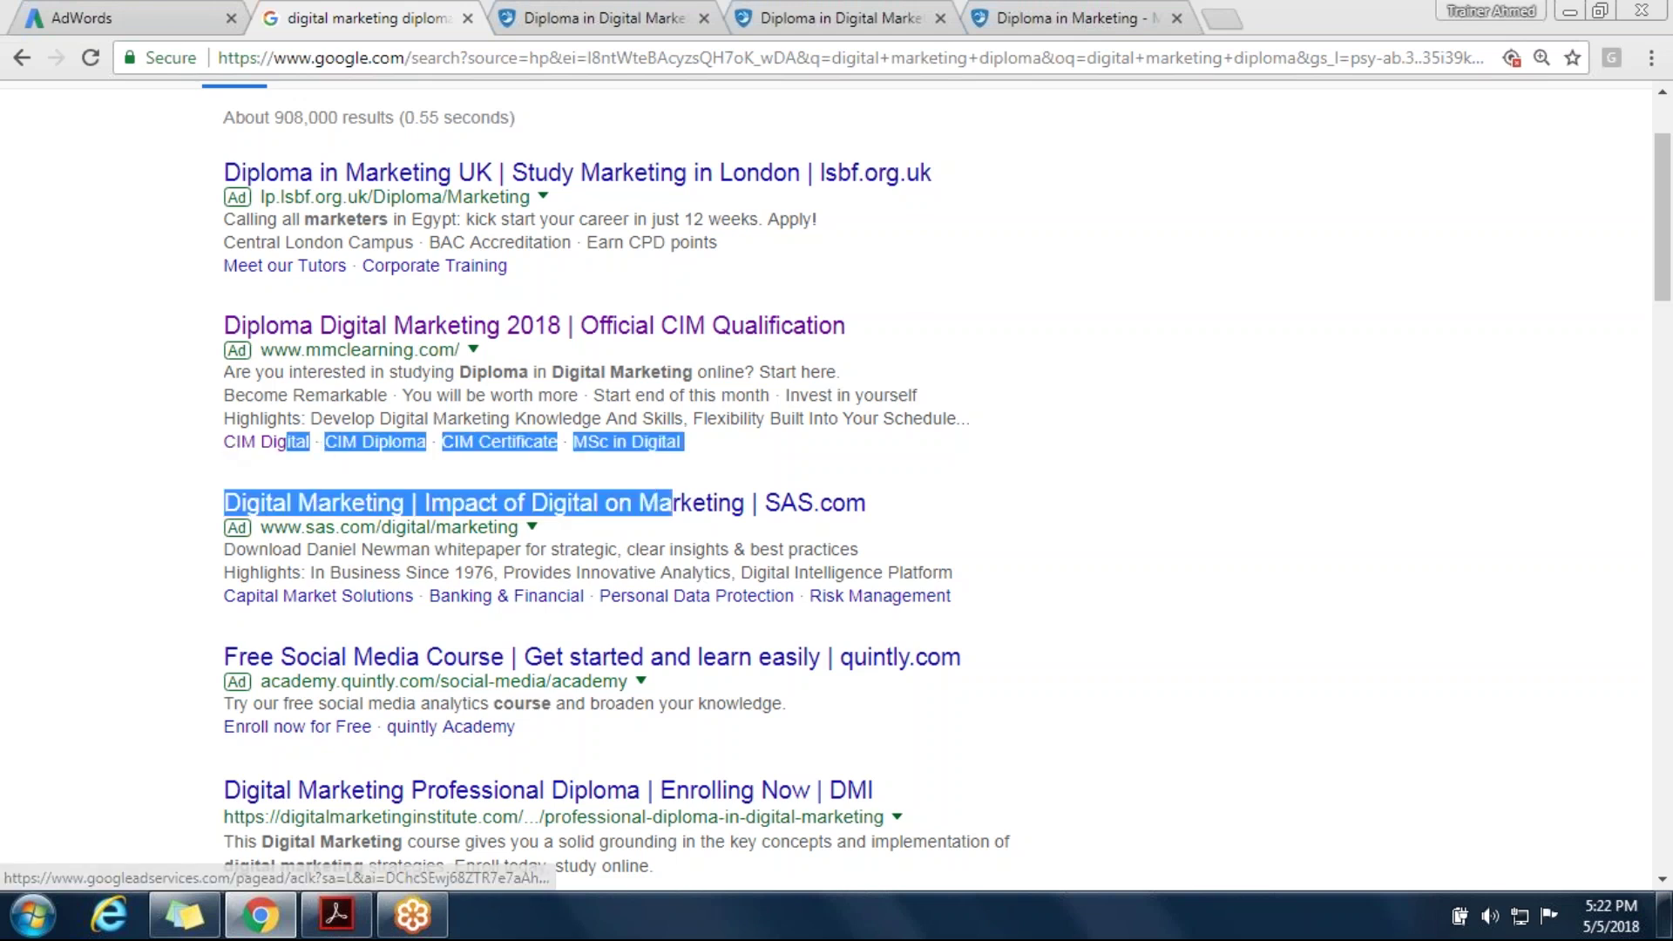
pyautogui.click(288, 462)
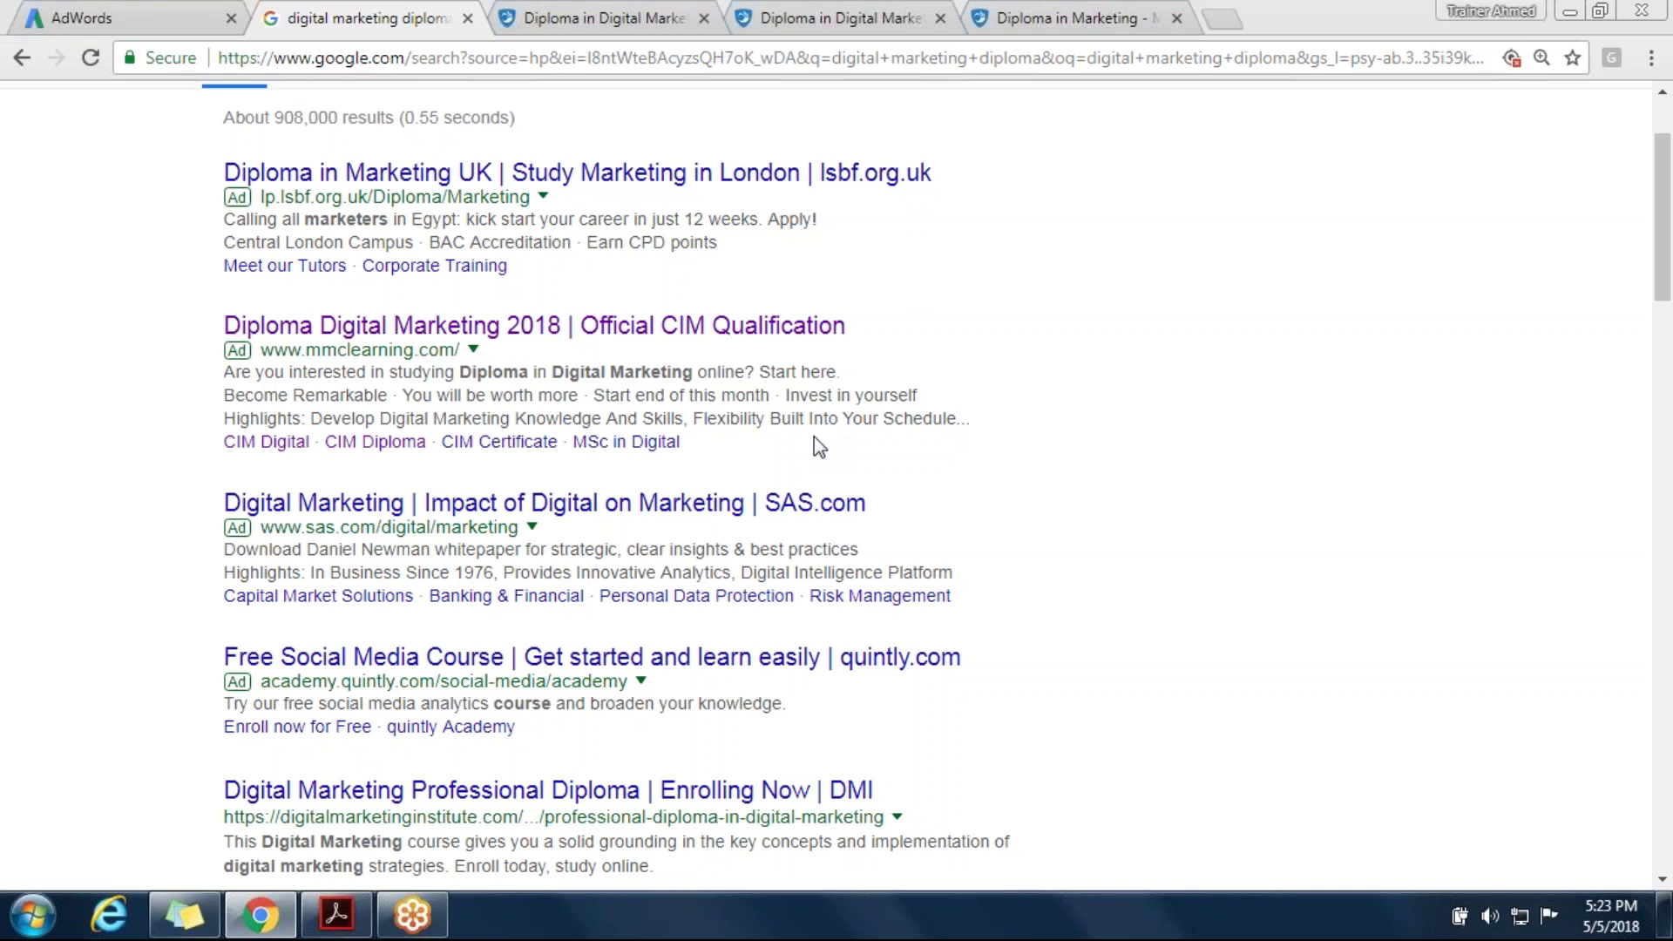
# Return to the AdWords extensions page and view the Callout extension and Call extension cards
pyautogui.click(174, 16)
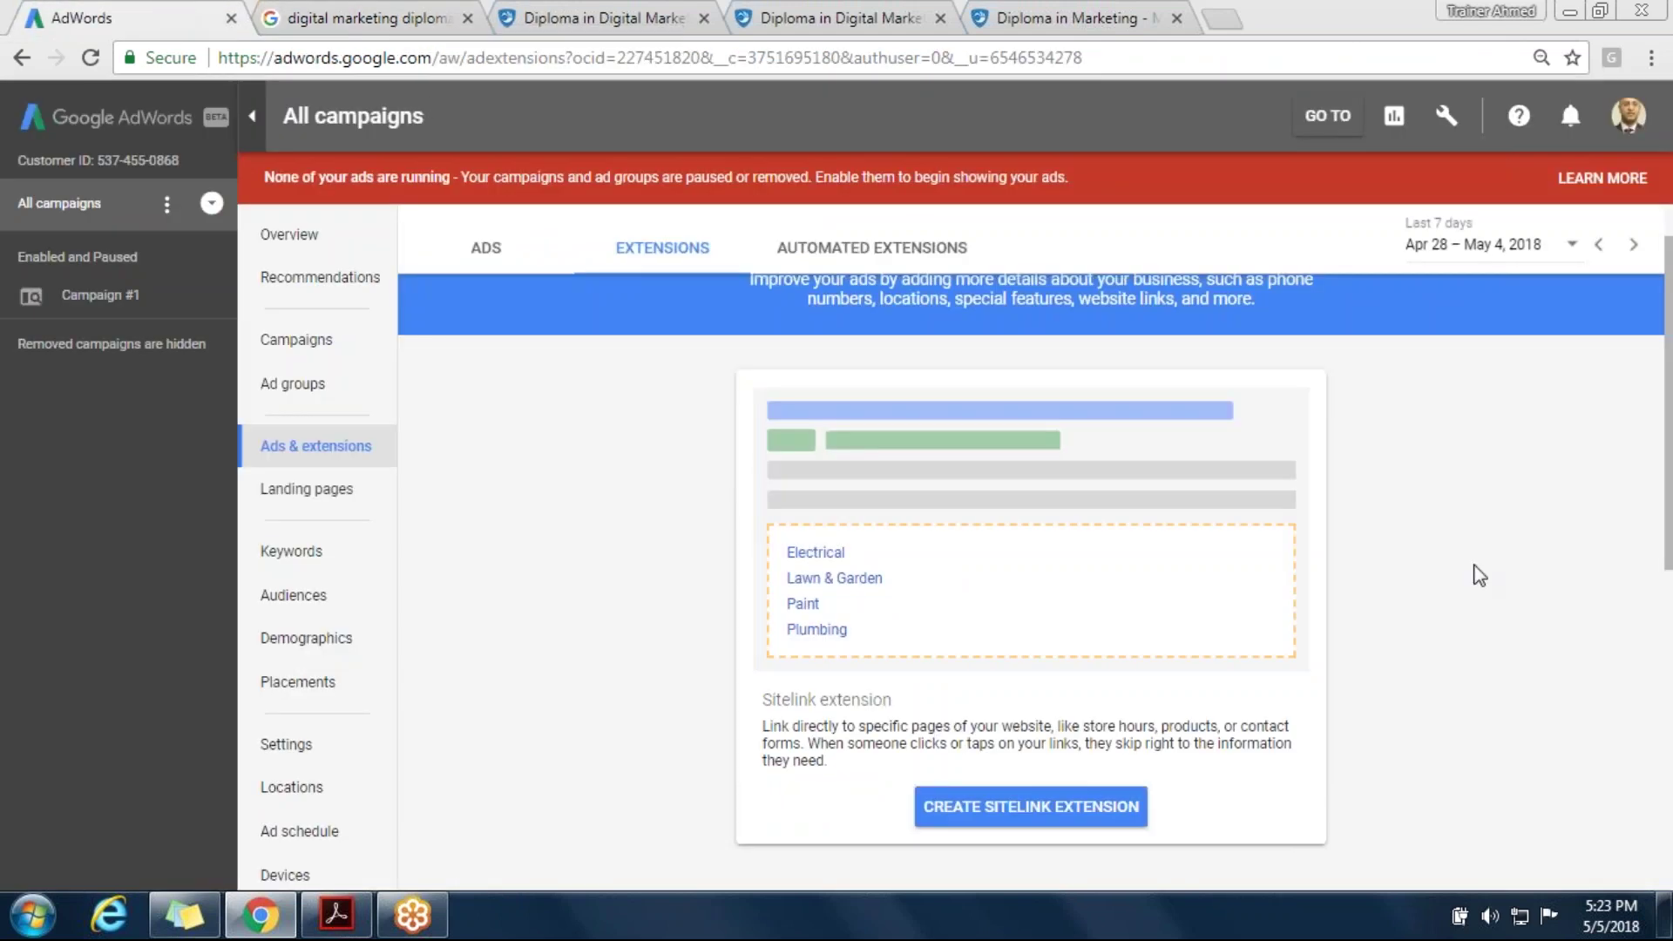
pyautogui.scroll(-1, 1479, 575)
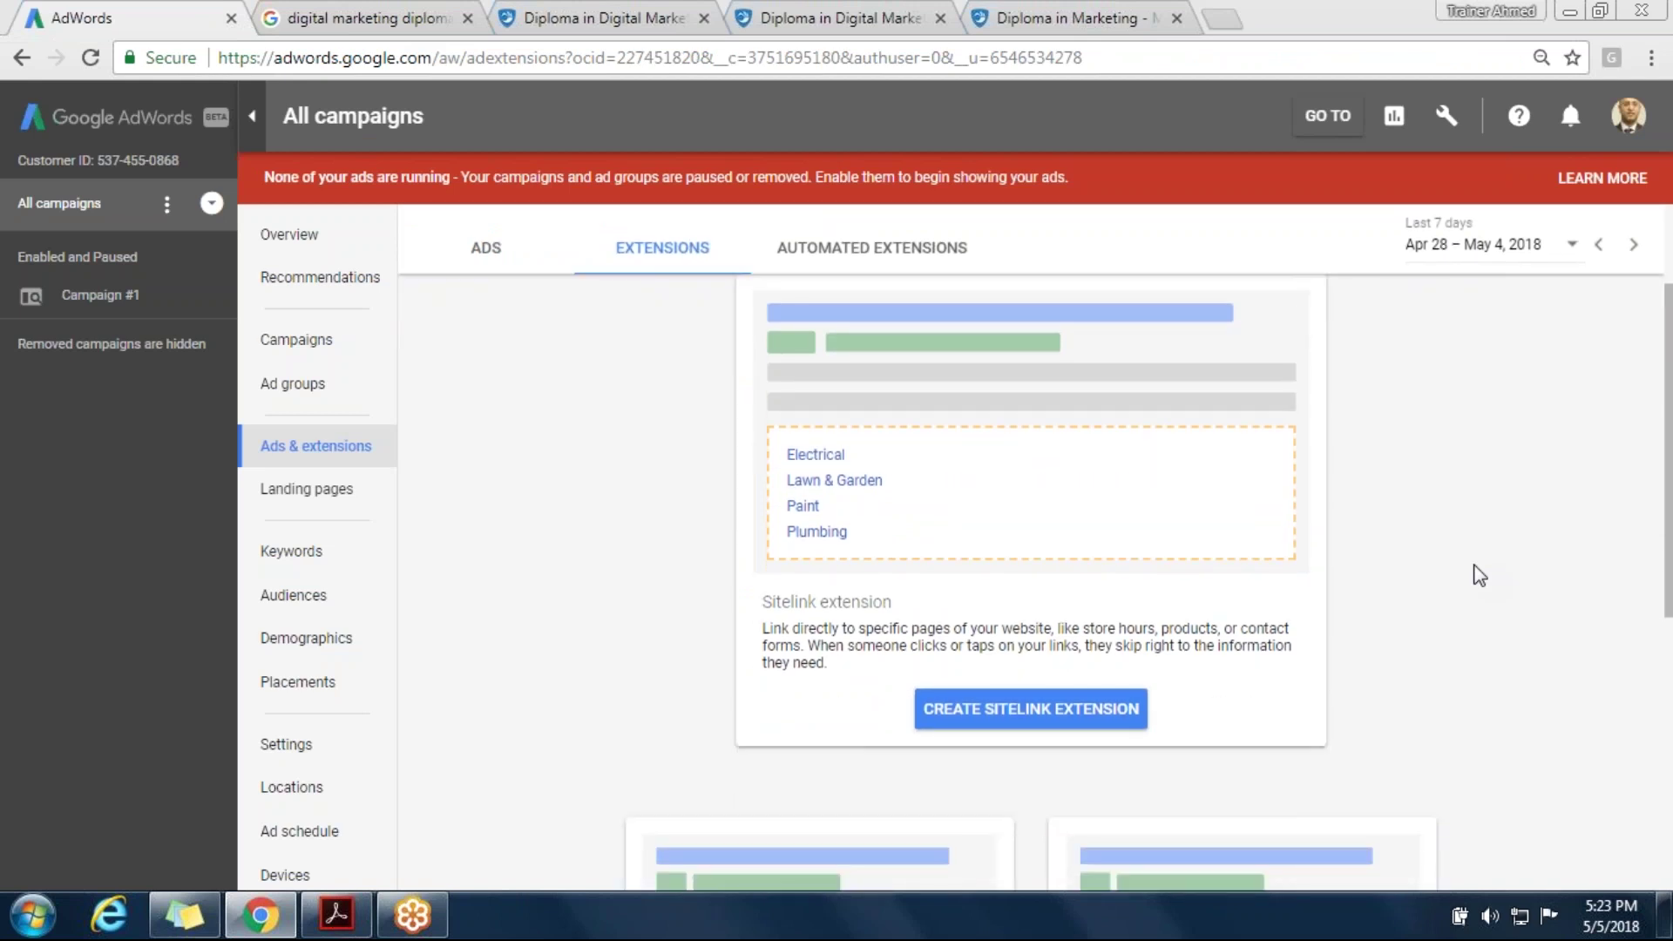
pyautogui.scroll(-1, 1479, 575)
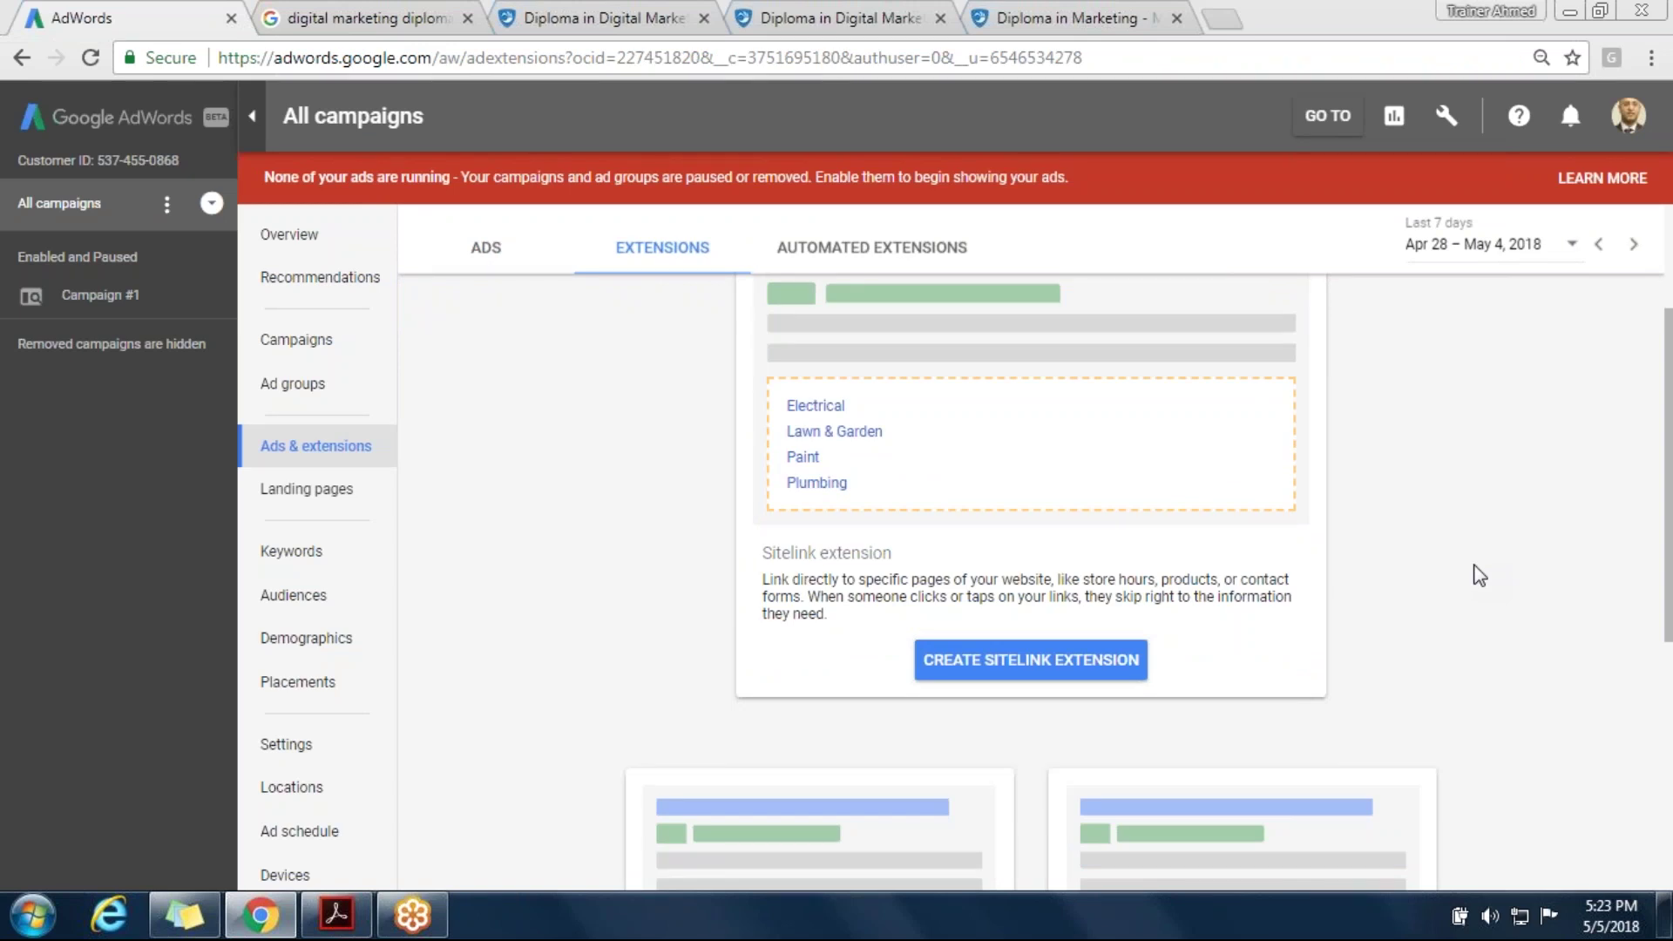
pyautogui.scroll(-1, 1479, 575)
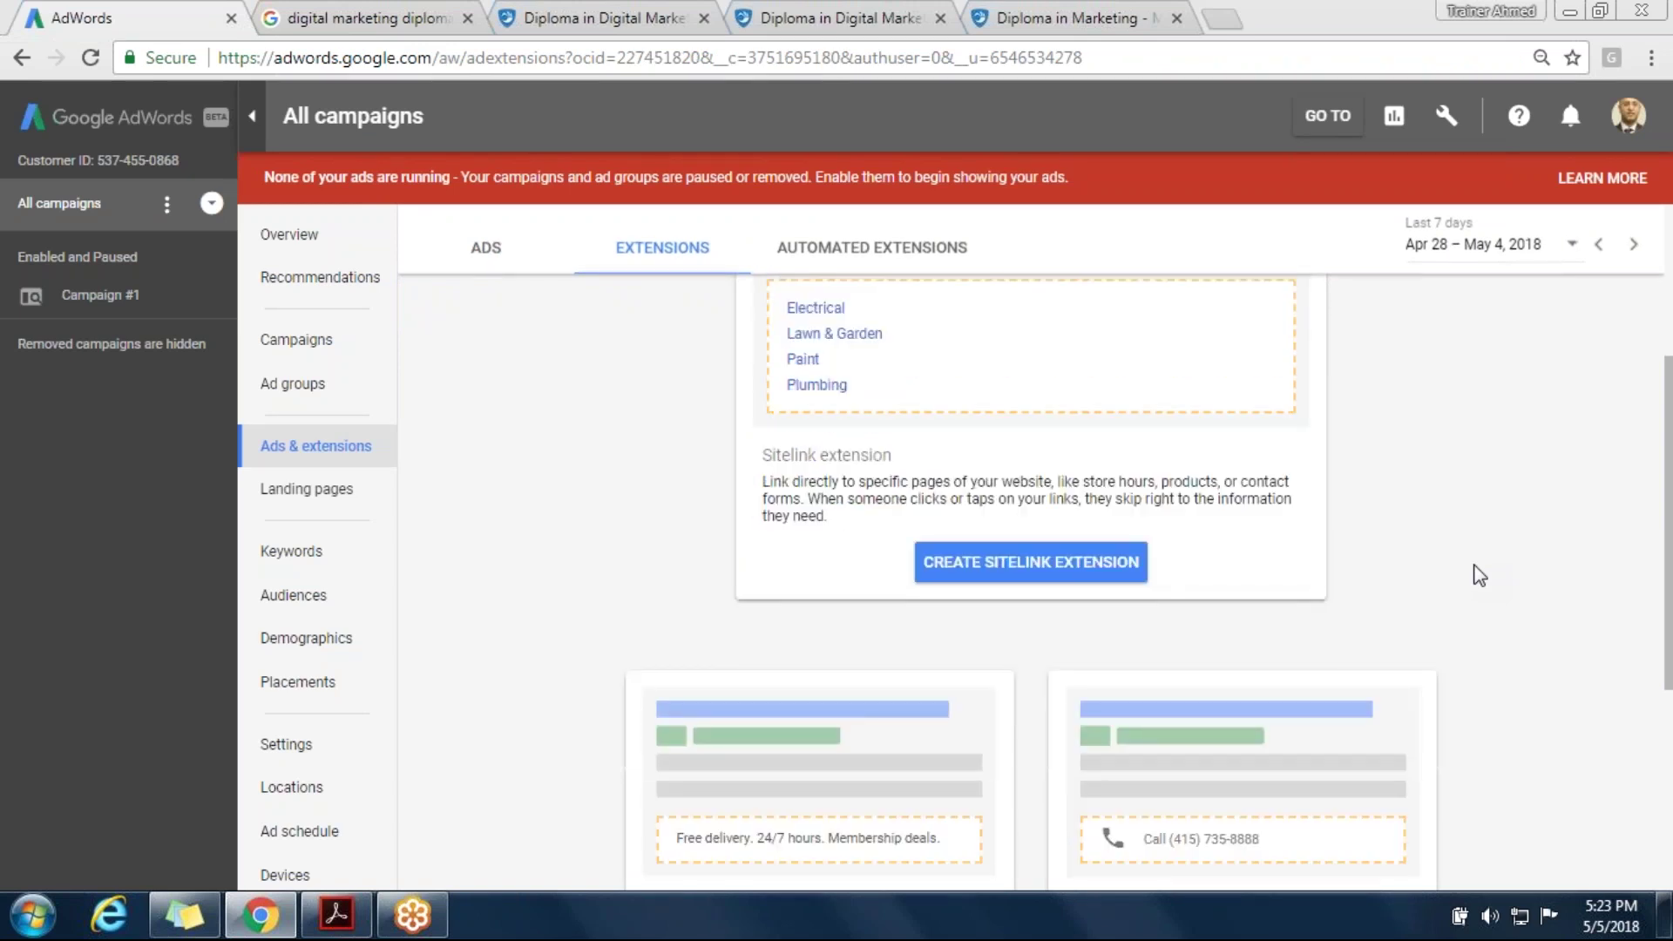
pyautogui.scroll(-2, 1479, 575)
pyautogui.scroll(-2, 1479, 575)
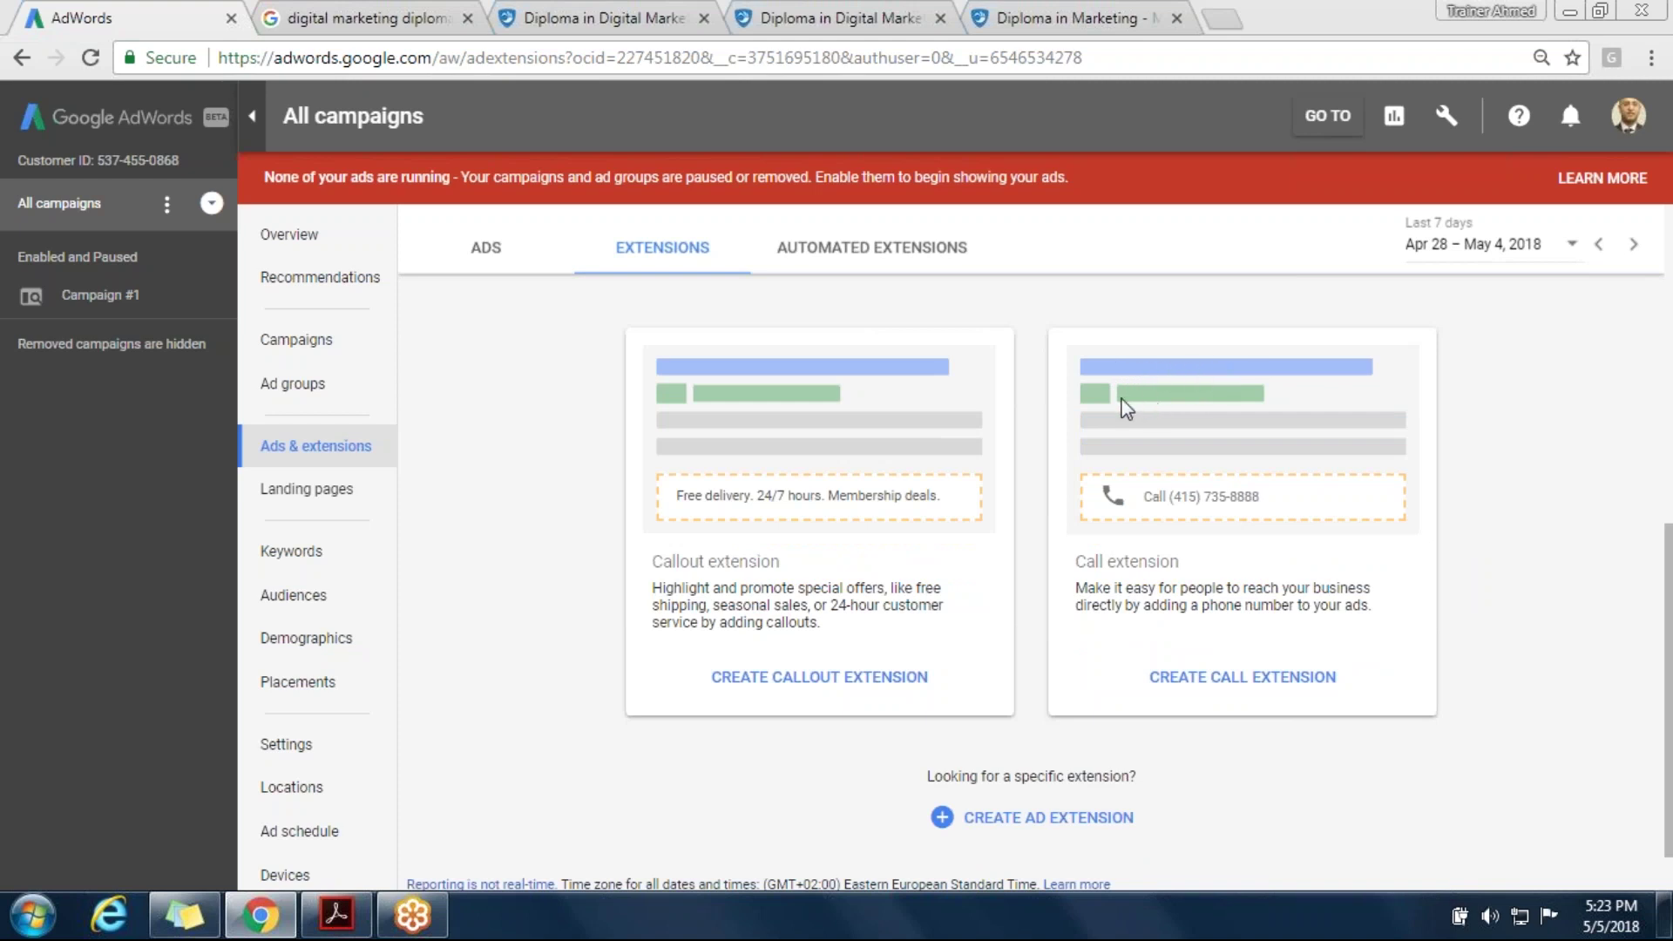
# Highlight the mmclearning.com ad's description lines in the search results as a callout example
pyautogui.click(388, 15)
pyautogui.click(321, 28)
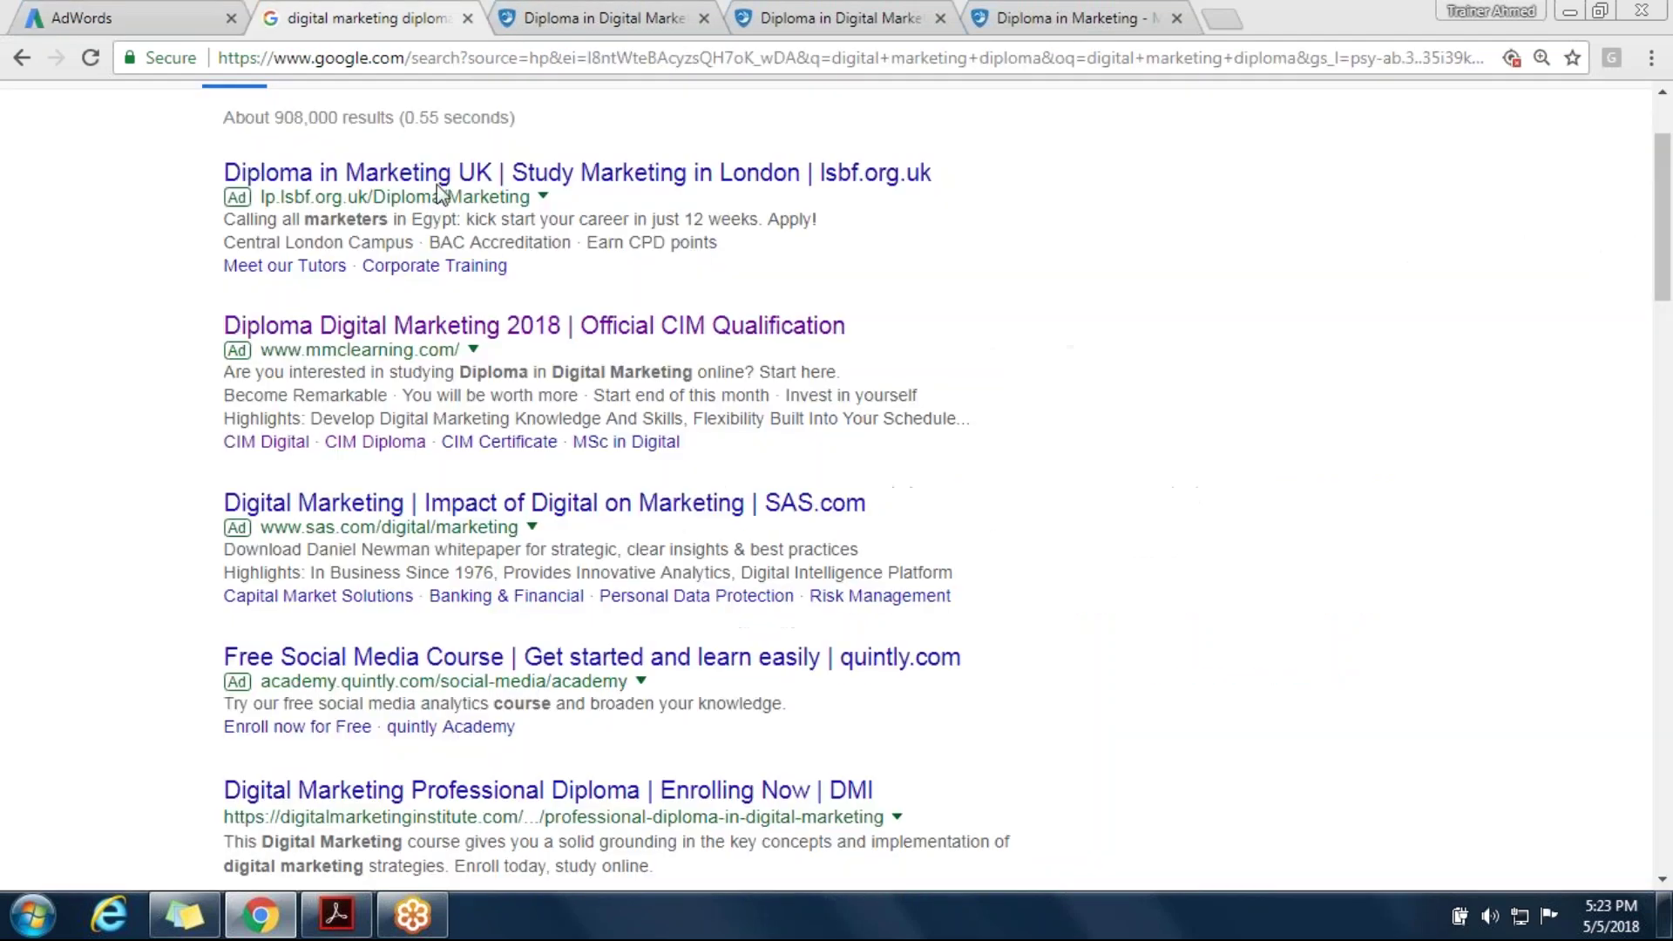
pyautogui.moveTo(537, 417); pyautogui.dragTo(343, 380)
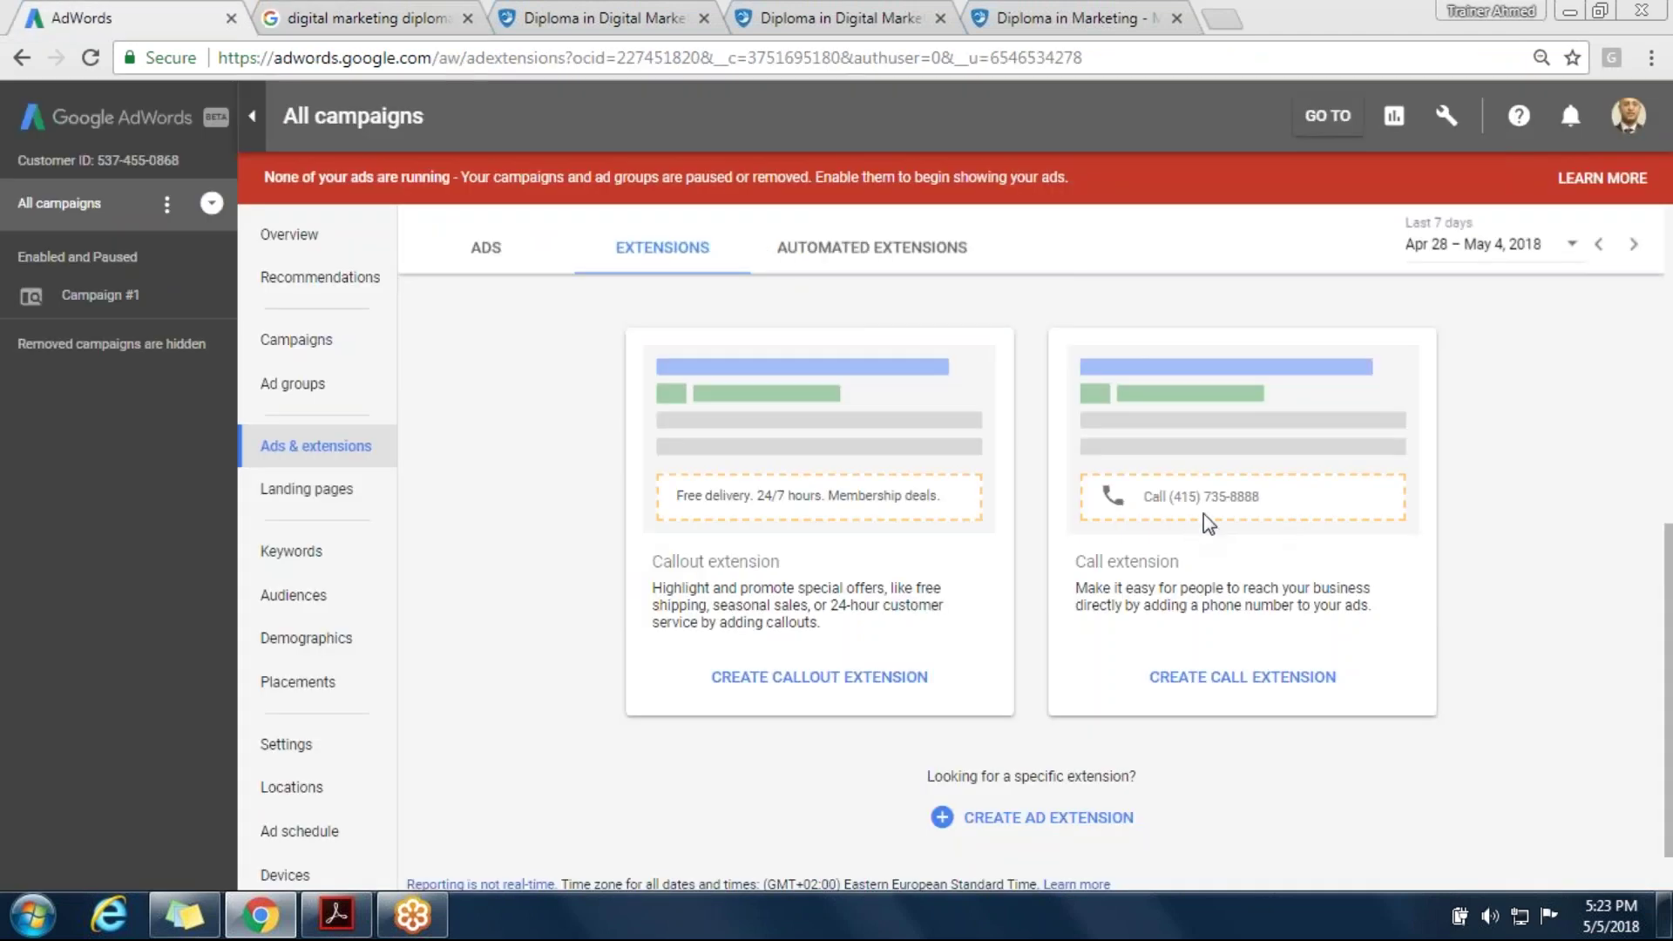
# Highlight the sample phone number, title and description on the Call extension card in AdWords
pyautogui.moveTo(1095, 497); pyautogui.dragTo(1525, 502)
pyautogui.click(1524, 501)
pyautogui.moveTo(1081, 588); pyautogui.dragTo(1373, 605)
pyautogui.click(1485, 610)
pyautogui.moveTo(1285, 453); pyautogui.dragTo(1171, 562)
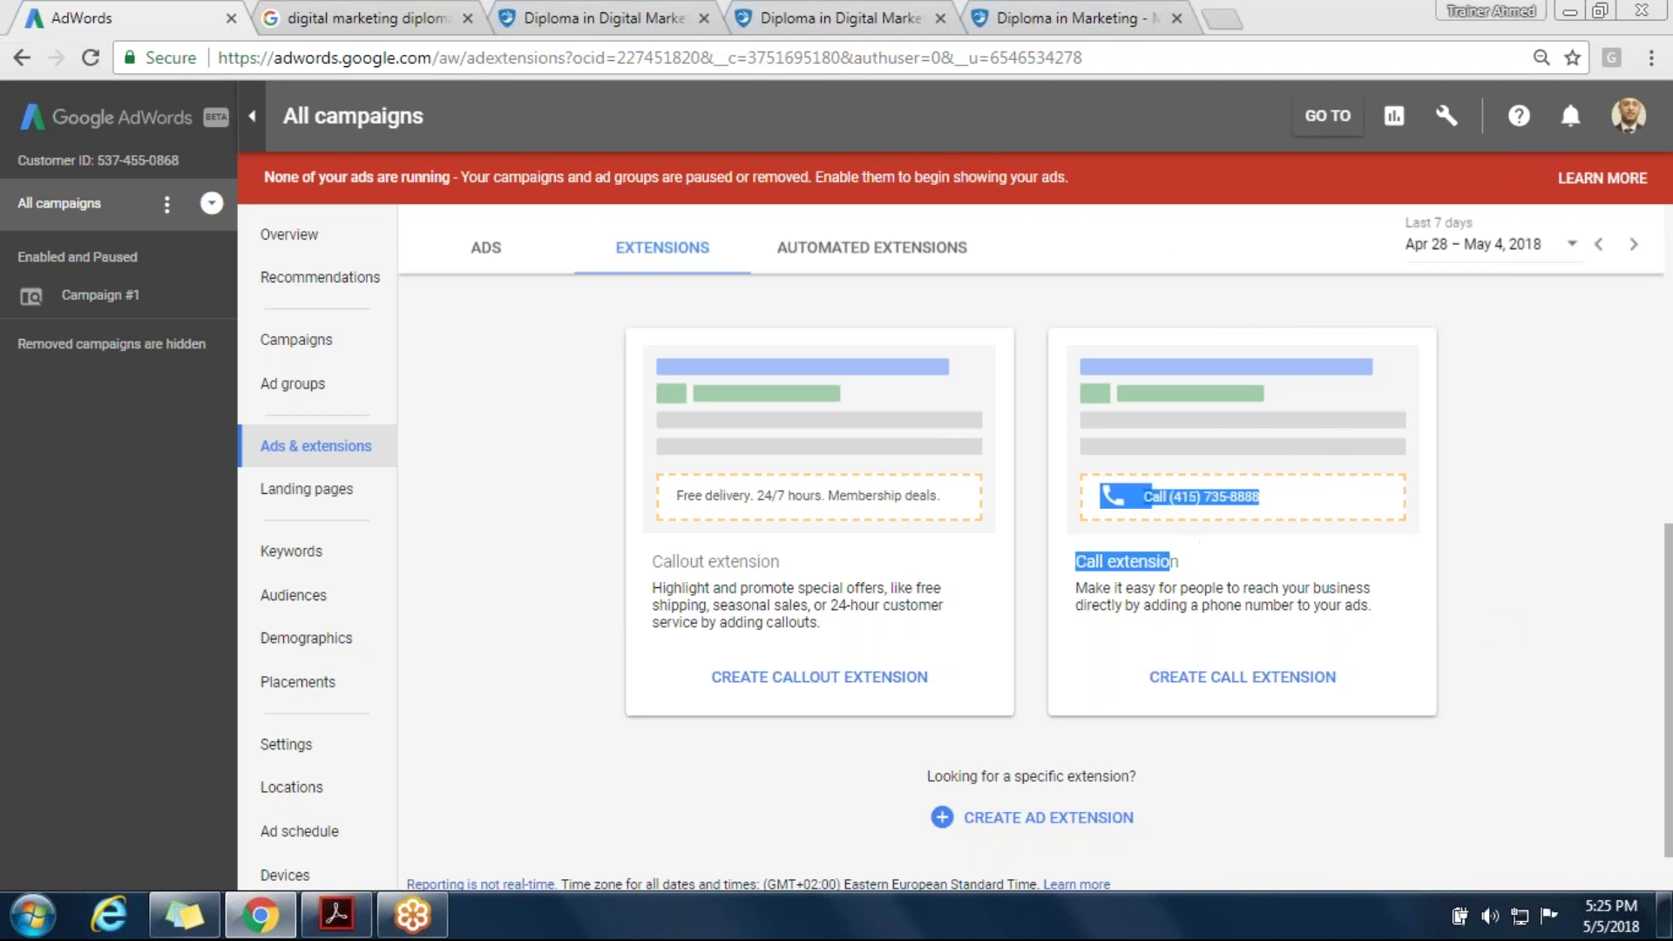
pyautogui.click(1569, 578)
# Open the "Diploma Digital Marketing 2018 | Official CIM Qualification" ad from the search results in a new tab
pyautogui.click(377, 16)
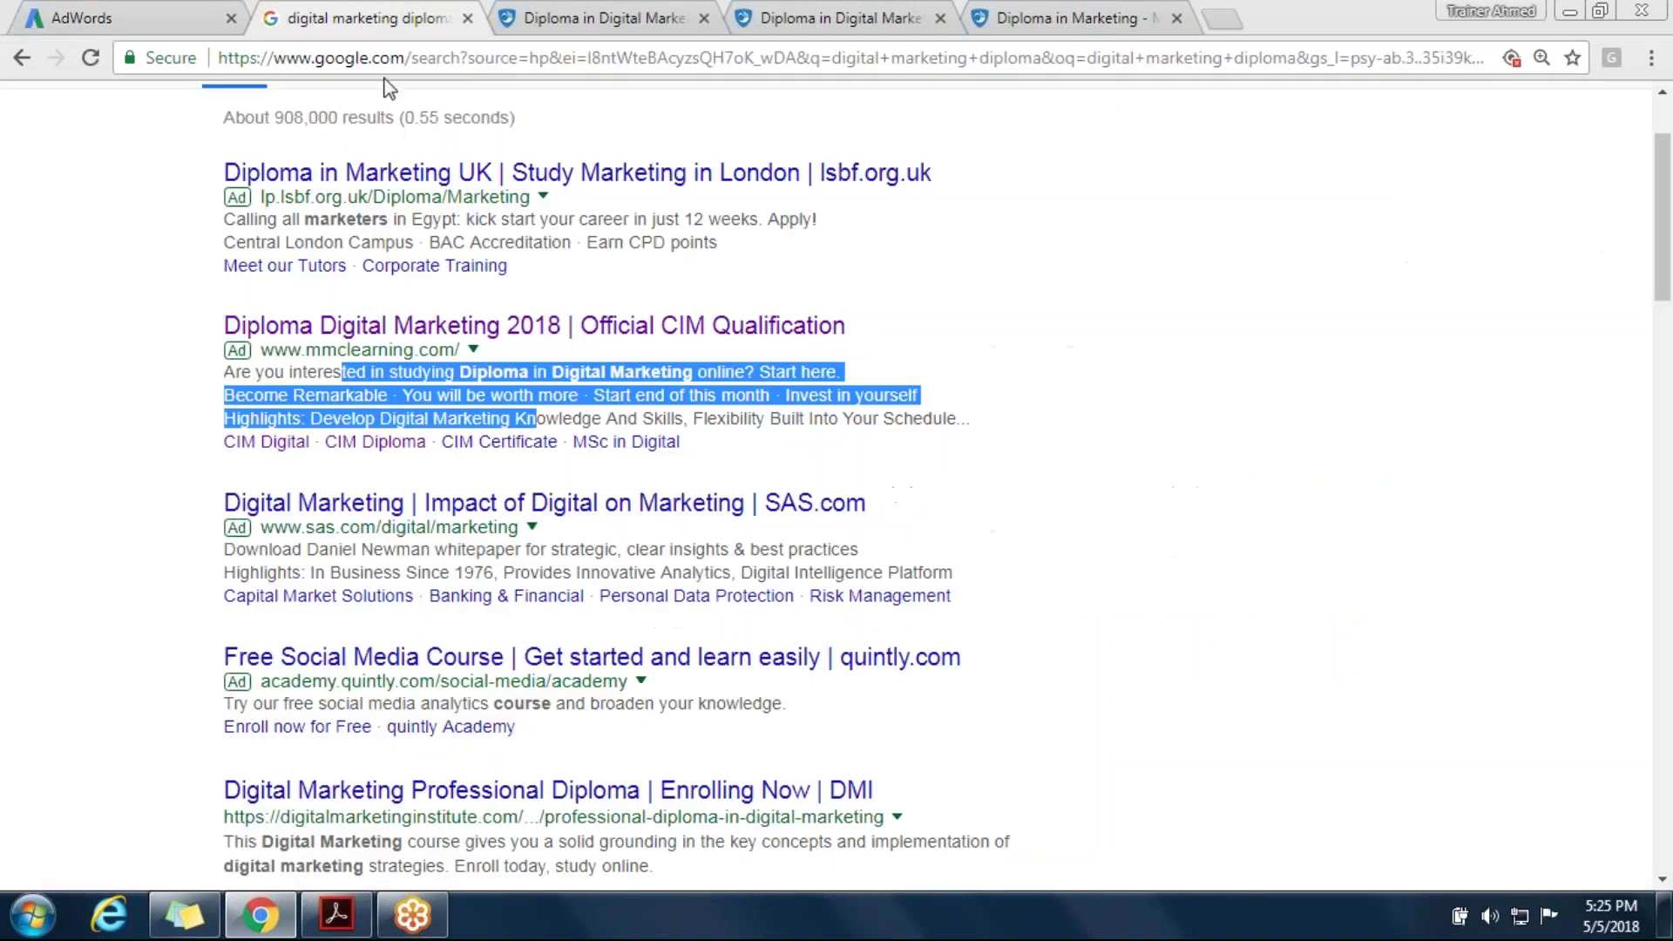
pyautogui.click(882, 329)
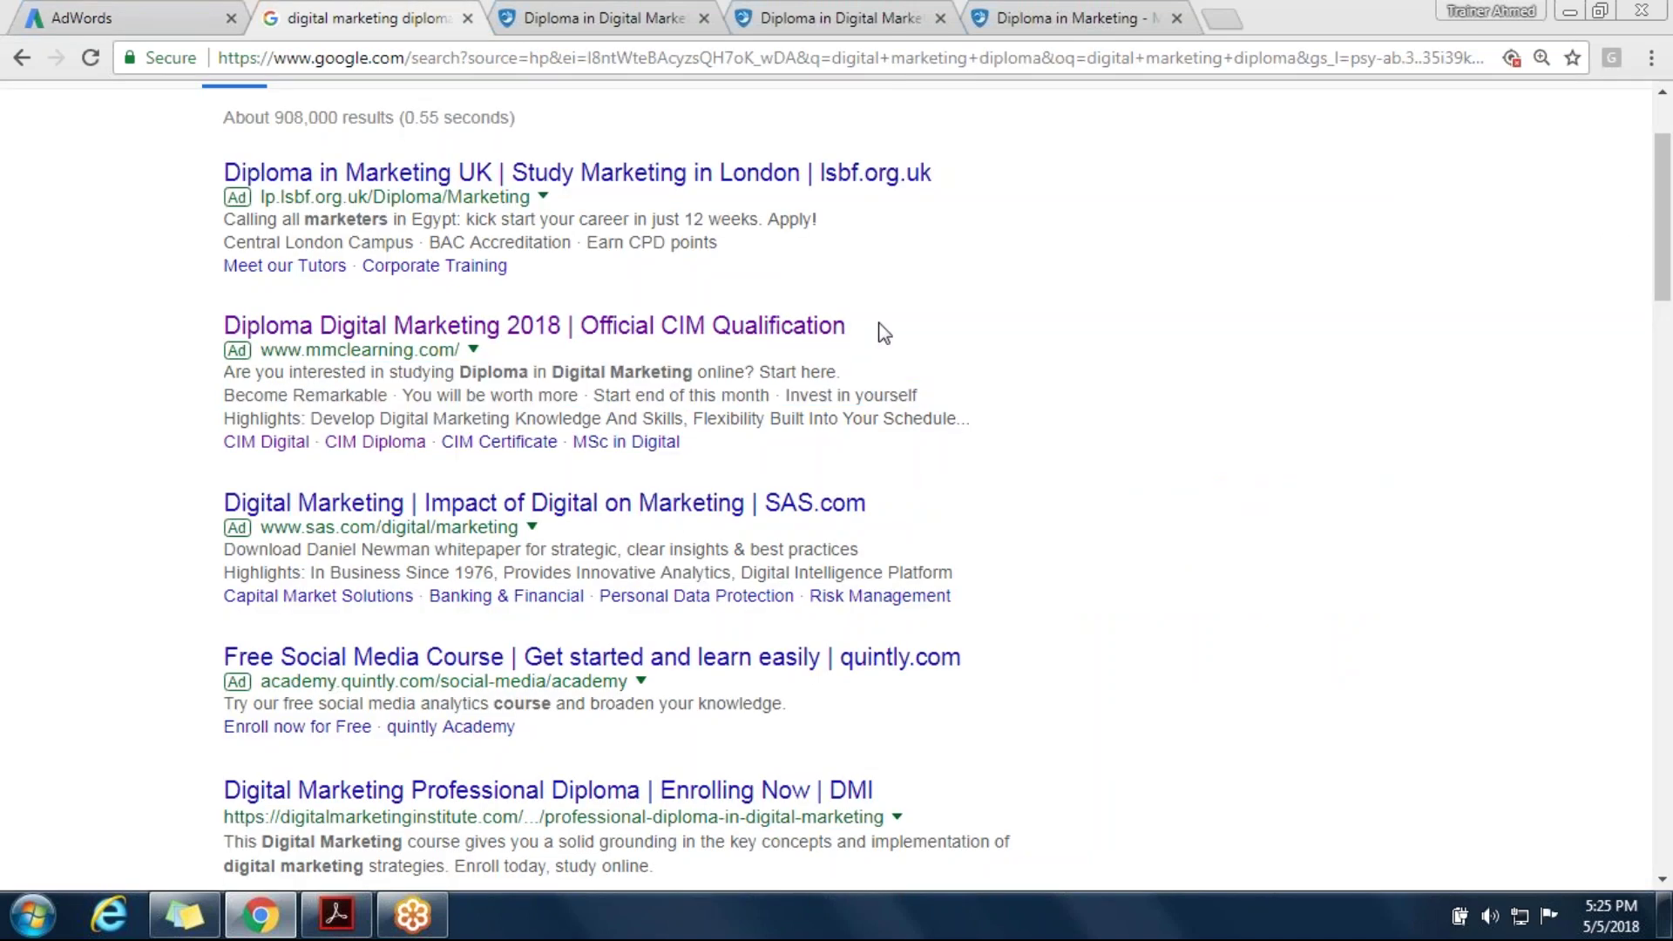
pyautogui.rightClick(681, 332)
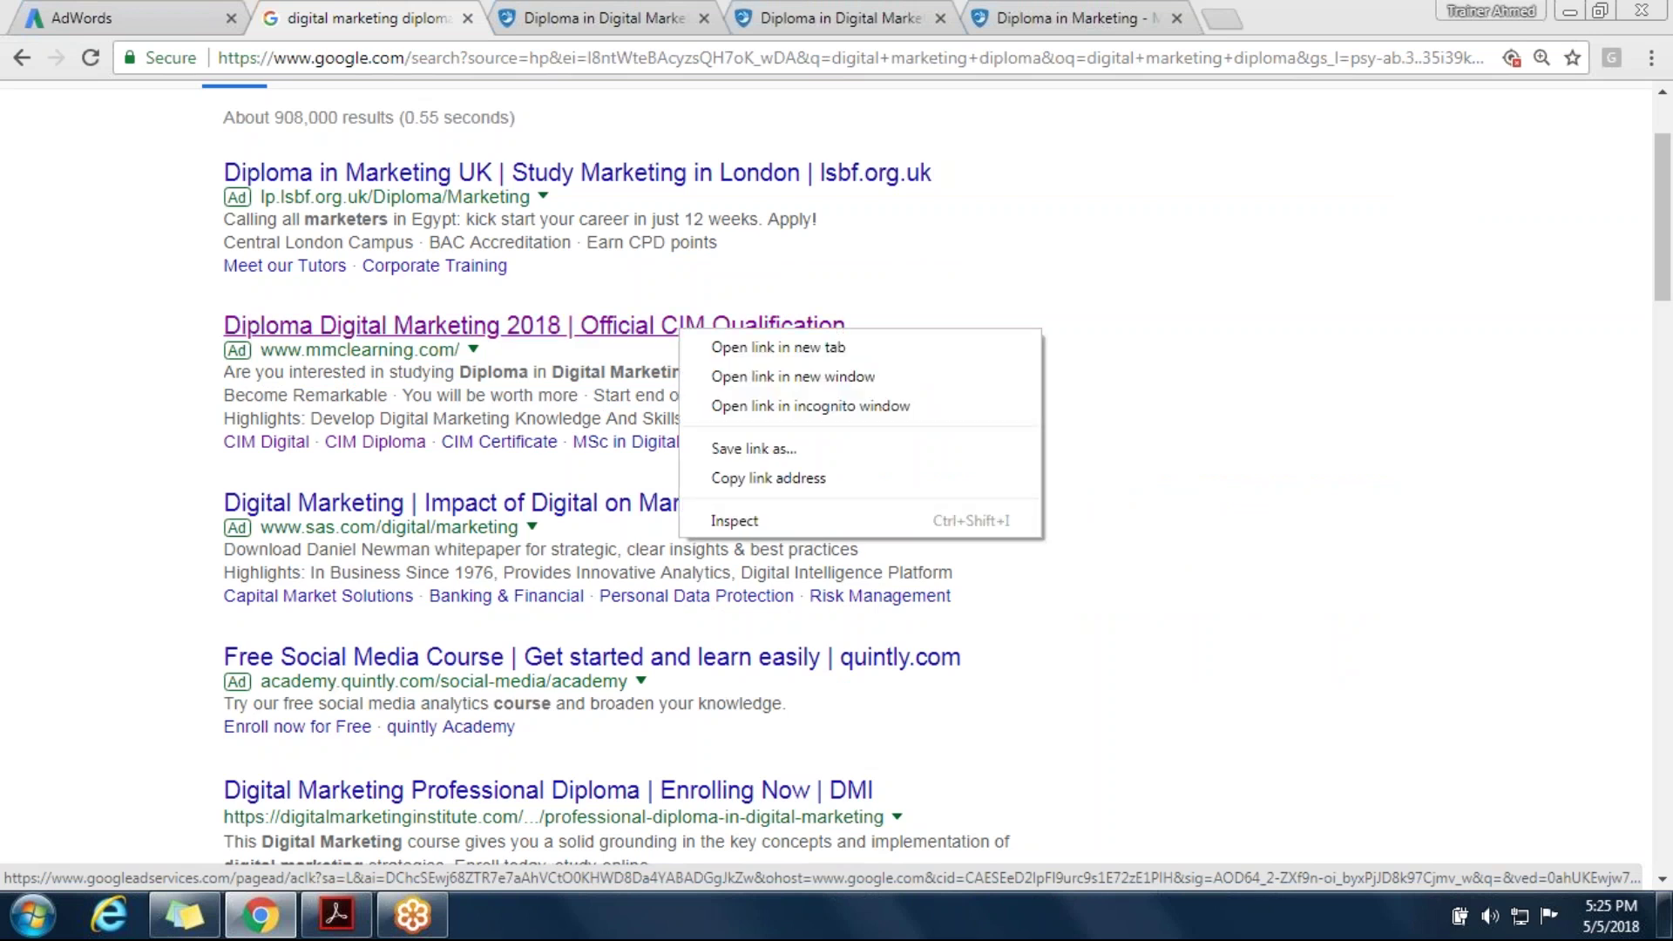
pyautogui.click(749, 347)
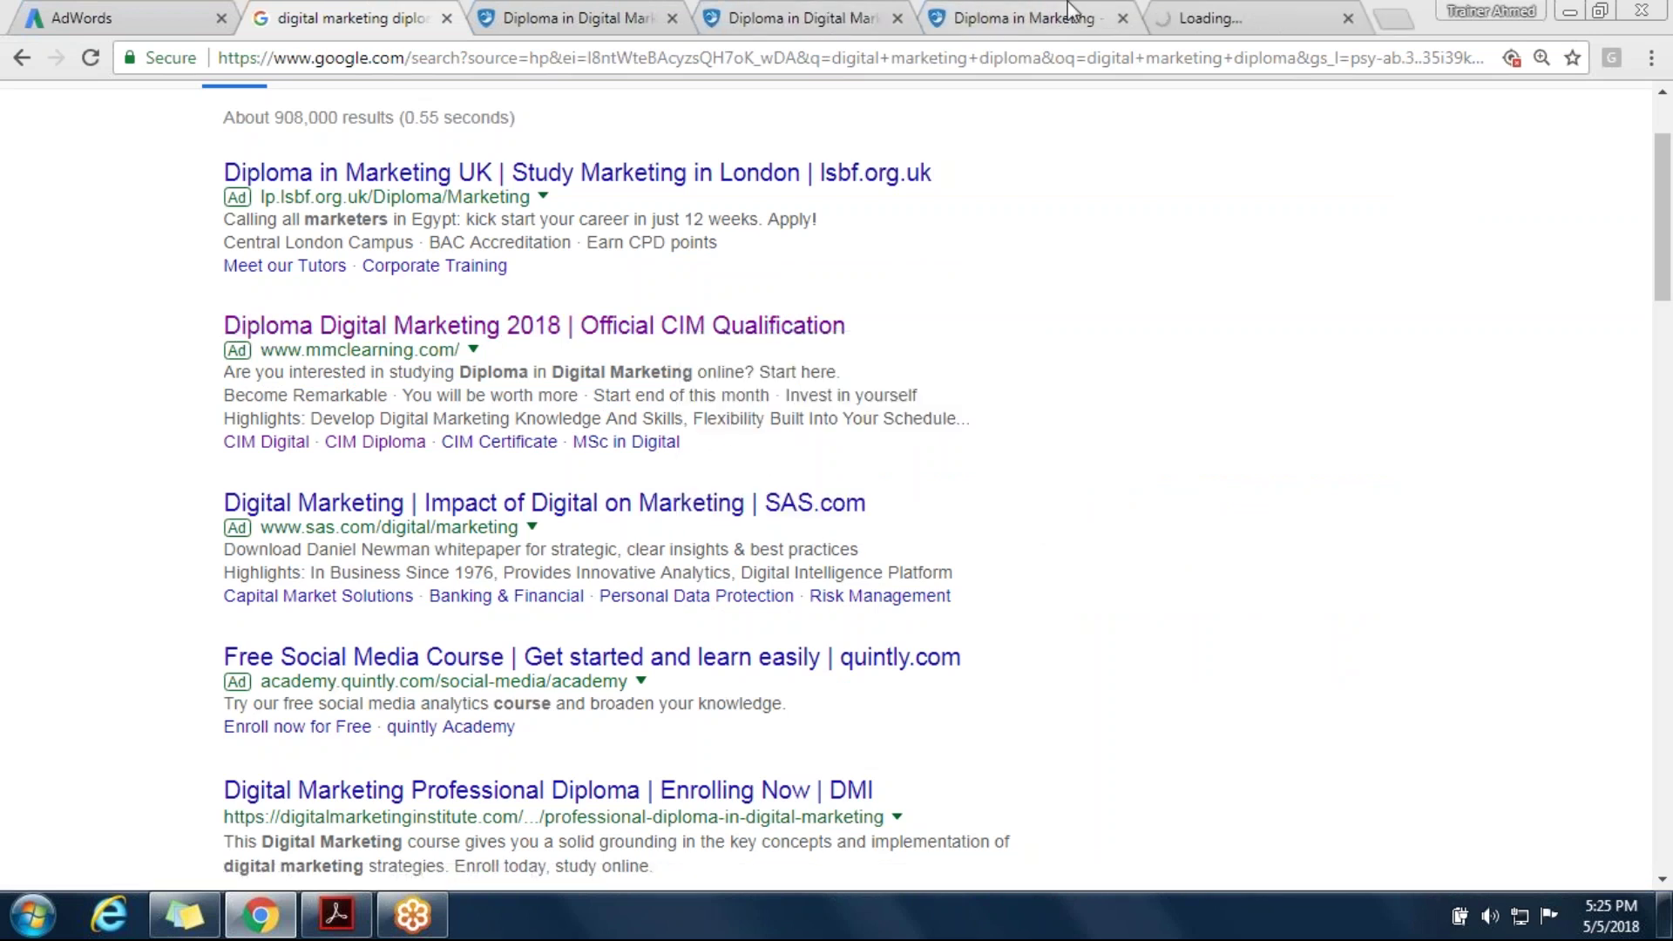
# Examine the CIM Diploma in Professional Marketing landing page, including its duration, assessment and accreditation sections
pyautogui.click(1070, 11)
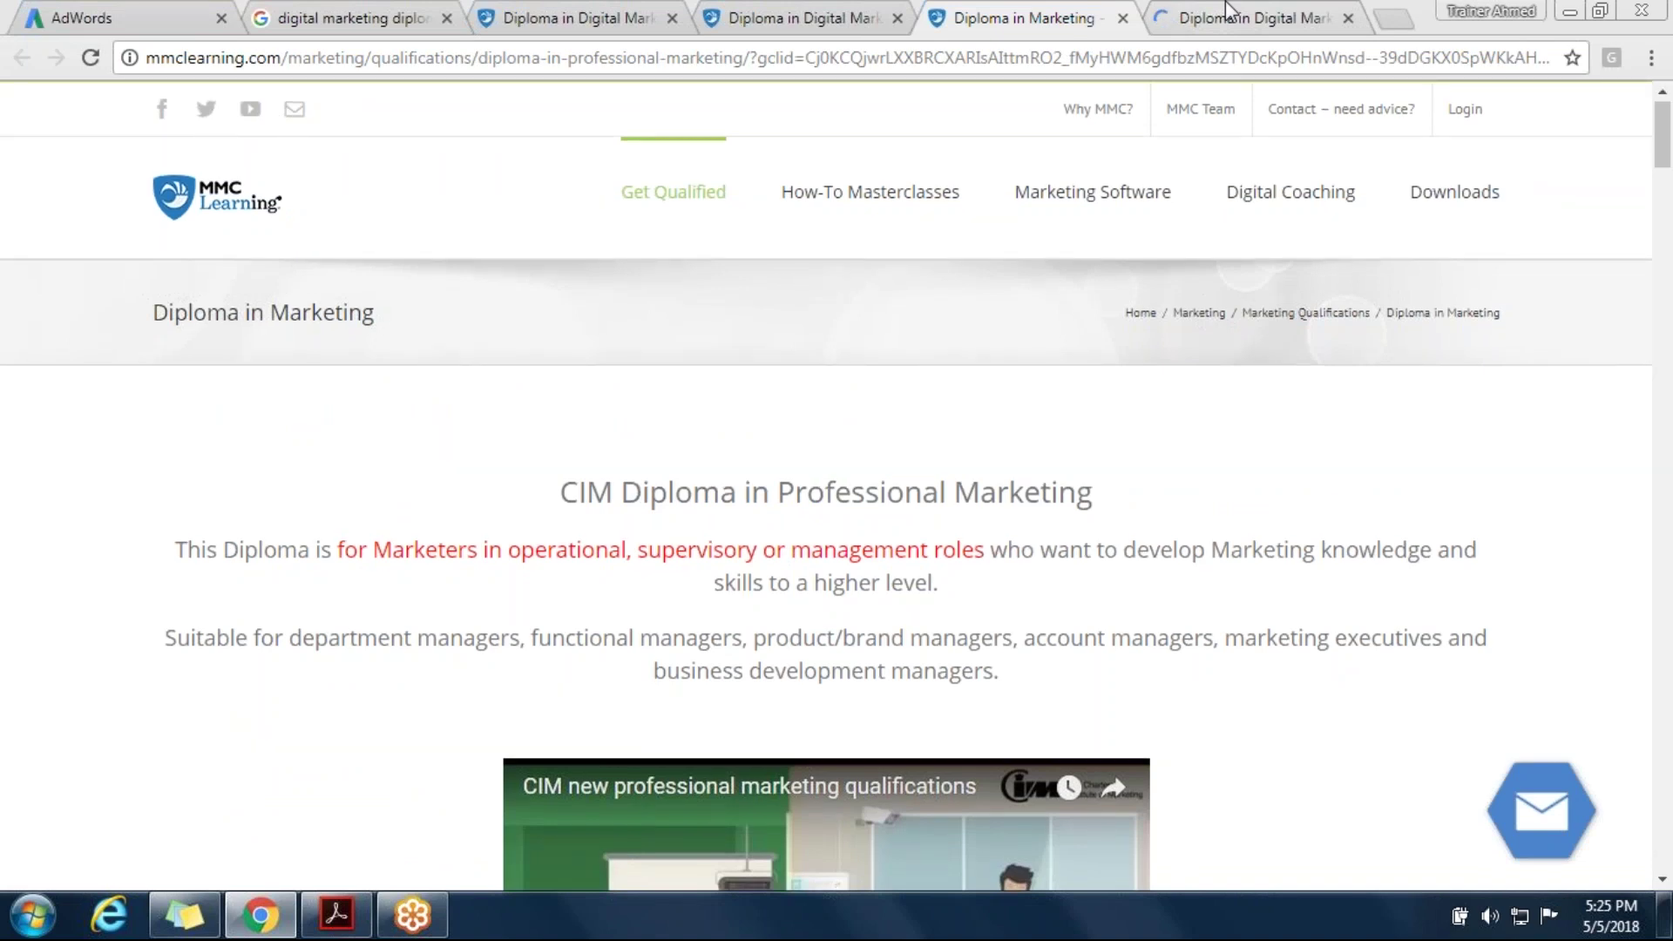
pyautogui.press('pagedown')
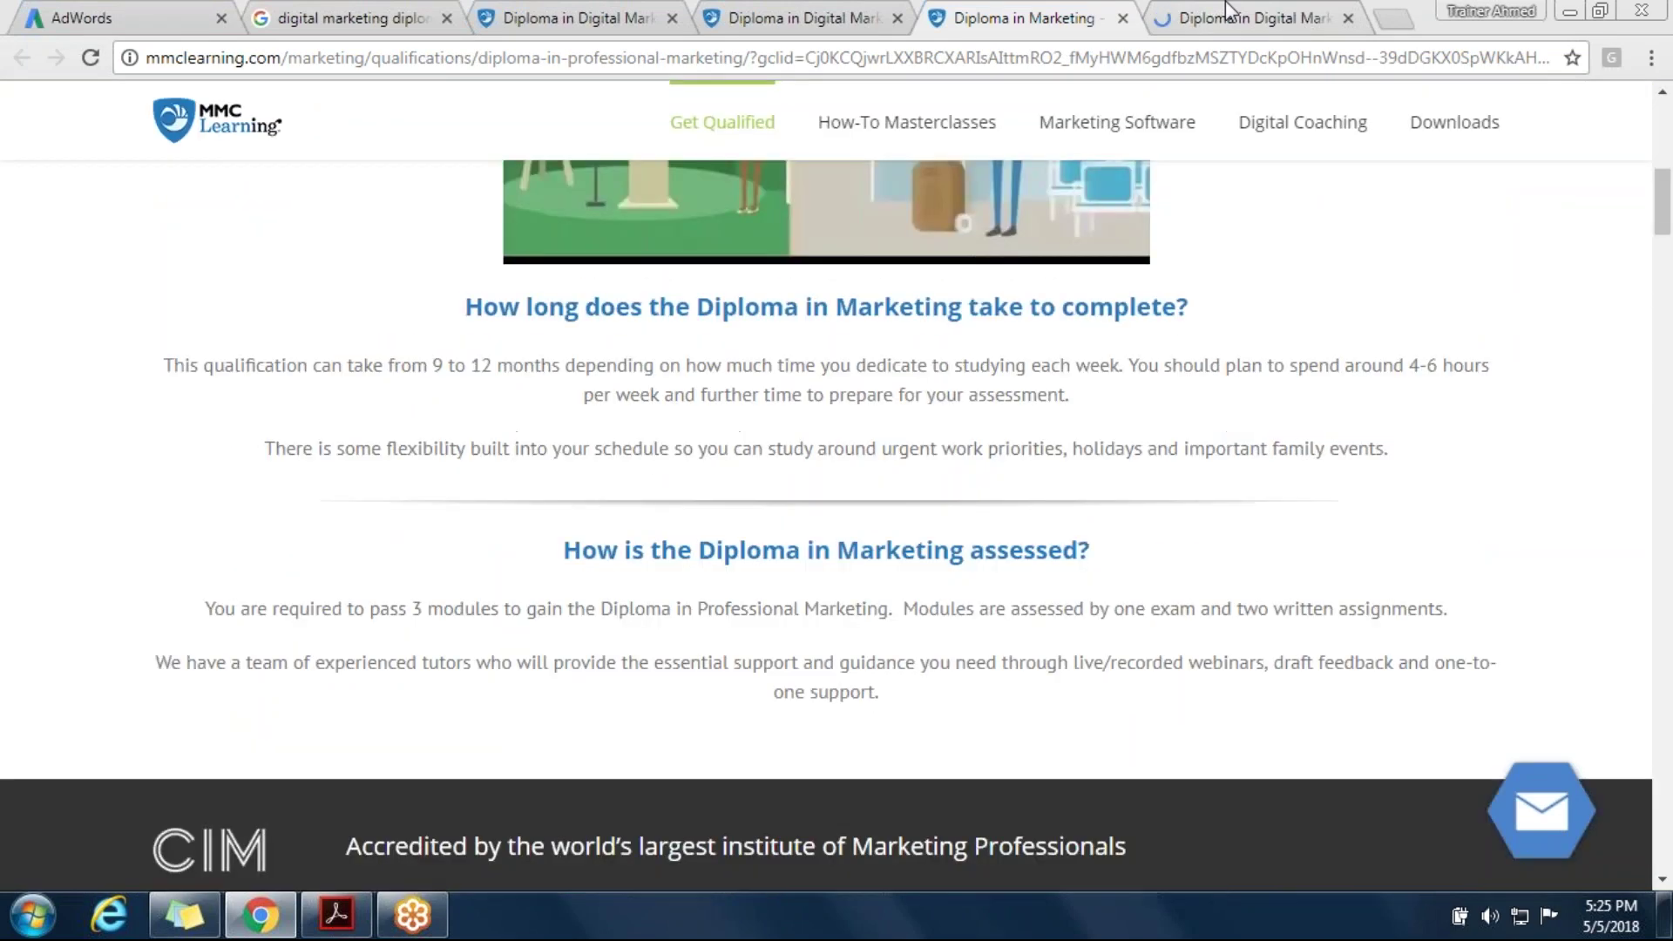
pyautogui.press('pagedown')
pyautogui.press('Up')
pyautogui.press('Up')
pyautogui.press('Up')
pyautogui.press('Up')
pyautogui.press('Up')
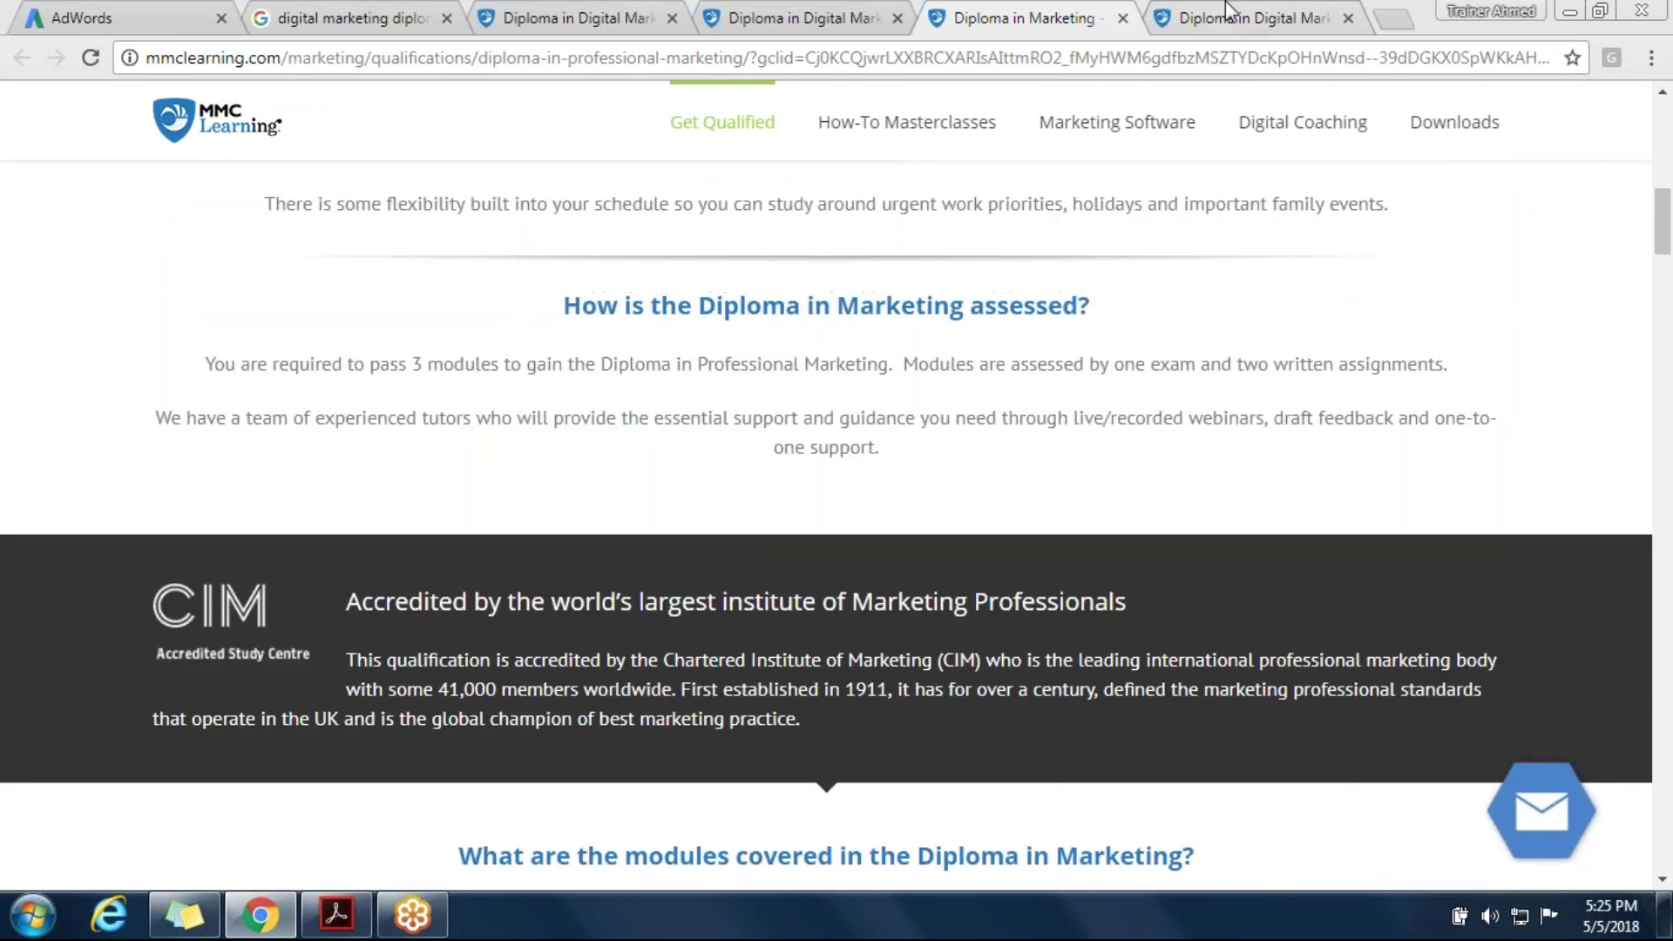
pyautogui.press('pageup')
# Close the Diploma in Marketing tab and return through the search results to the AdWords extensions page
pyautogui.click(1122, 18)
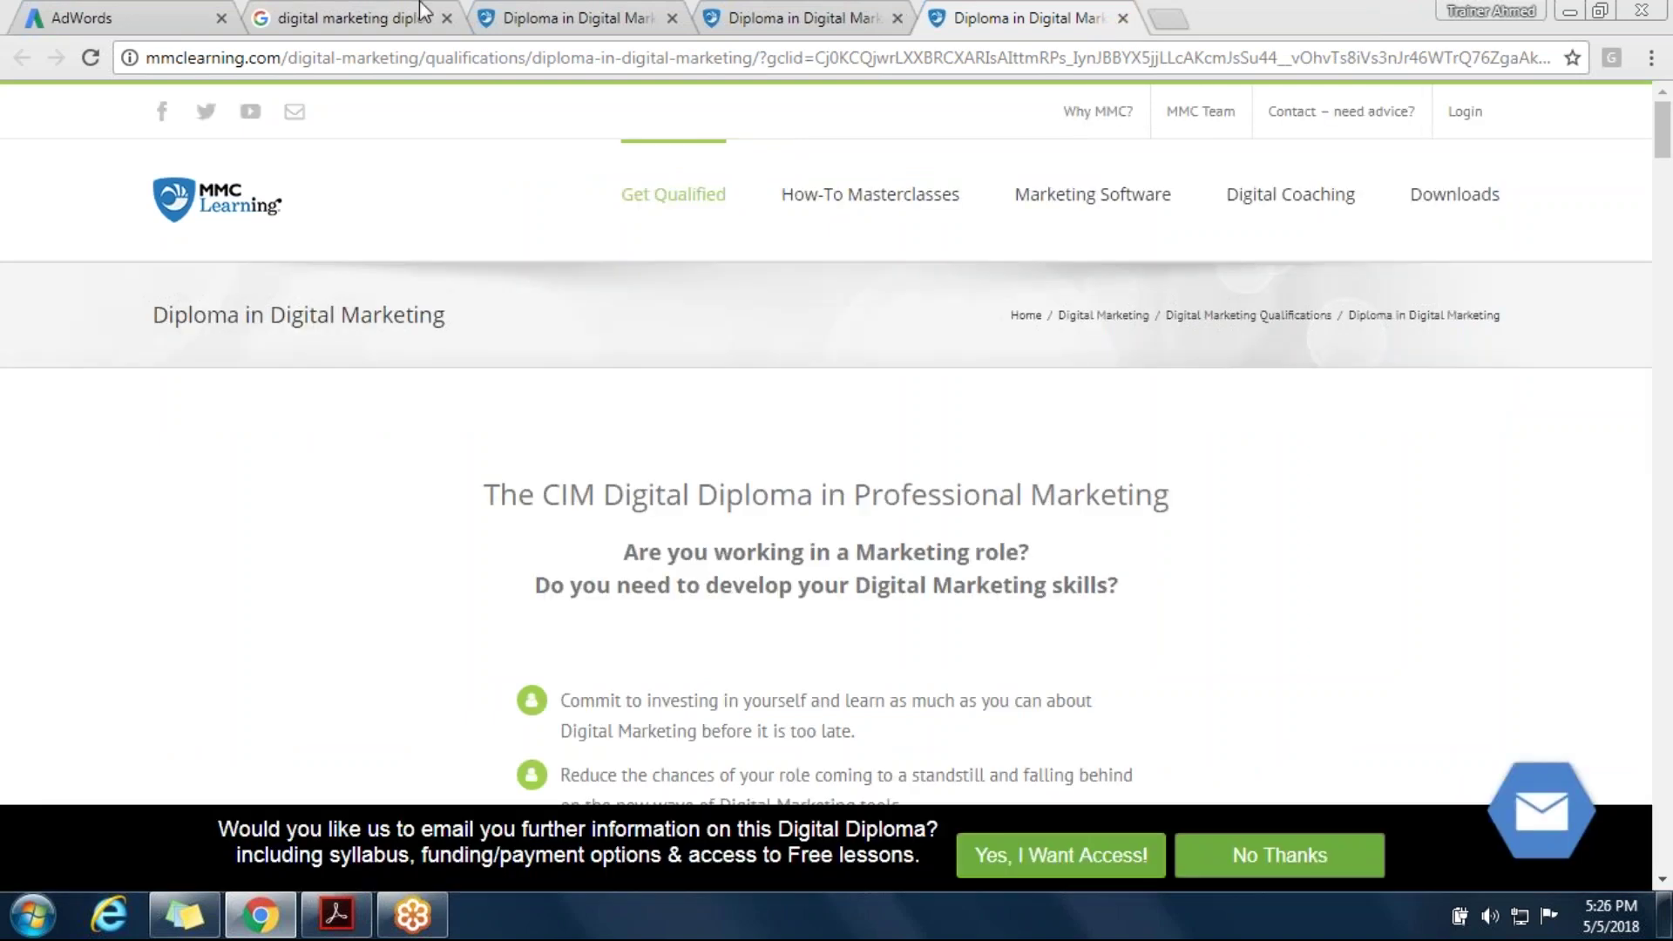
pyautogui.click(373, 10)
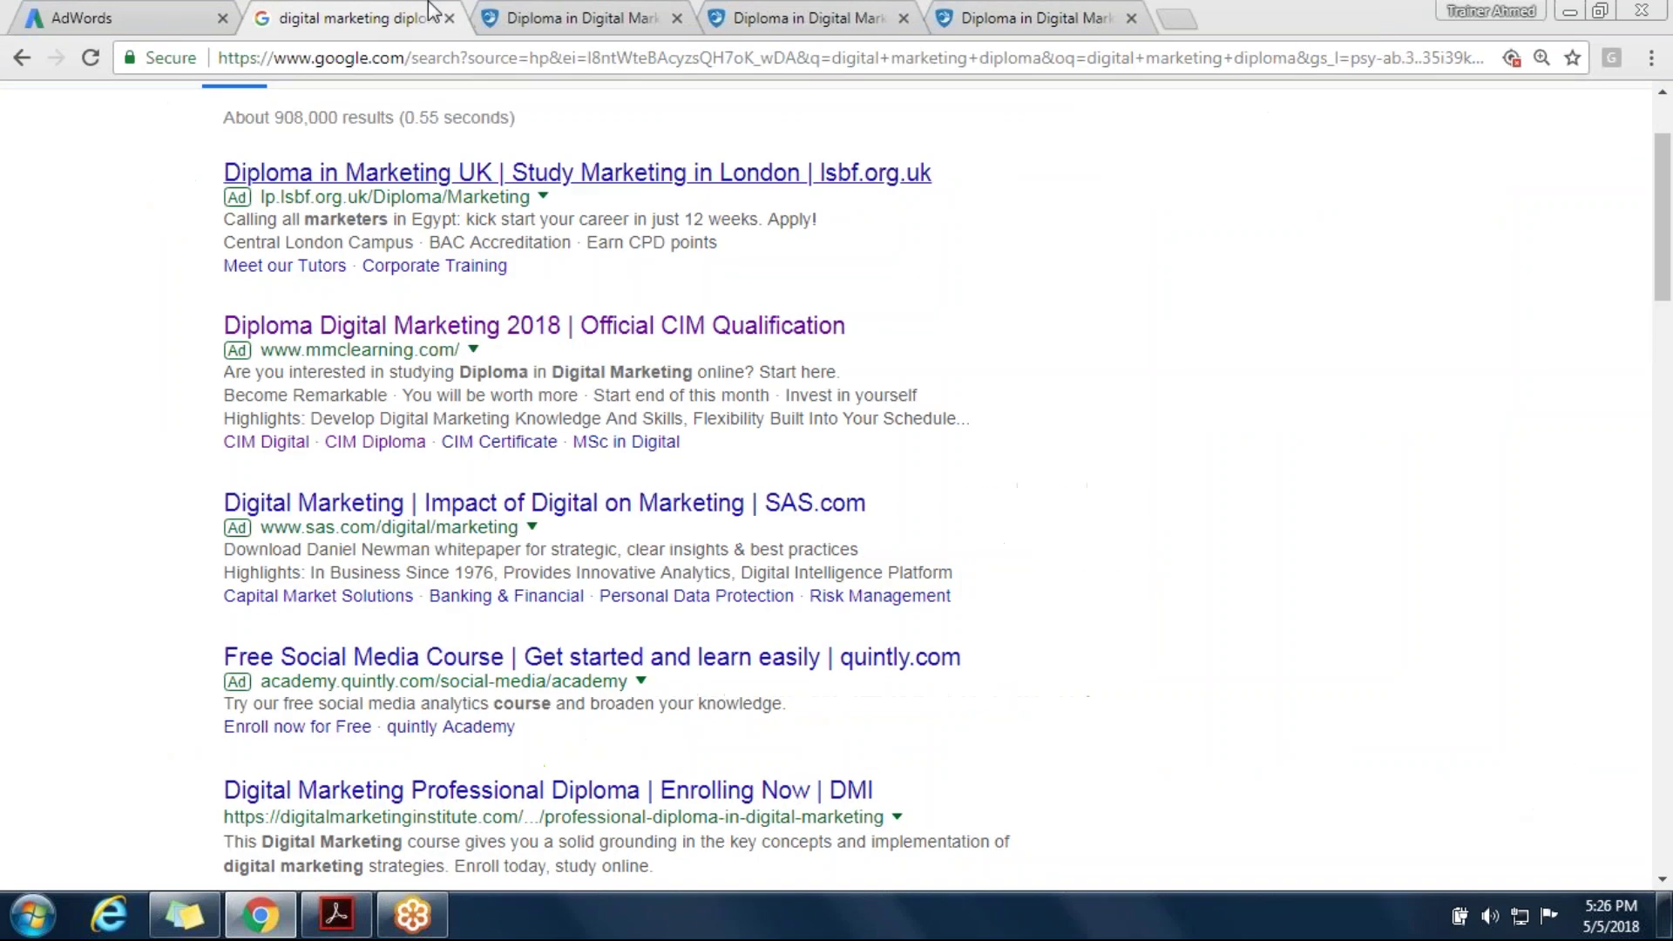
pyautogui.click(207, 13)
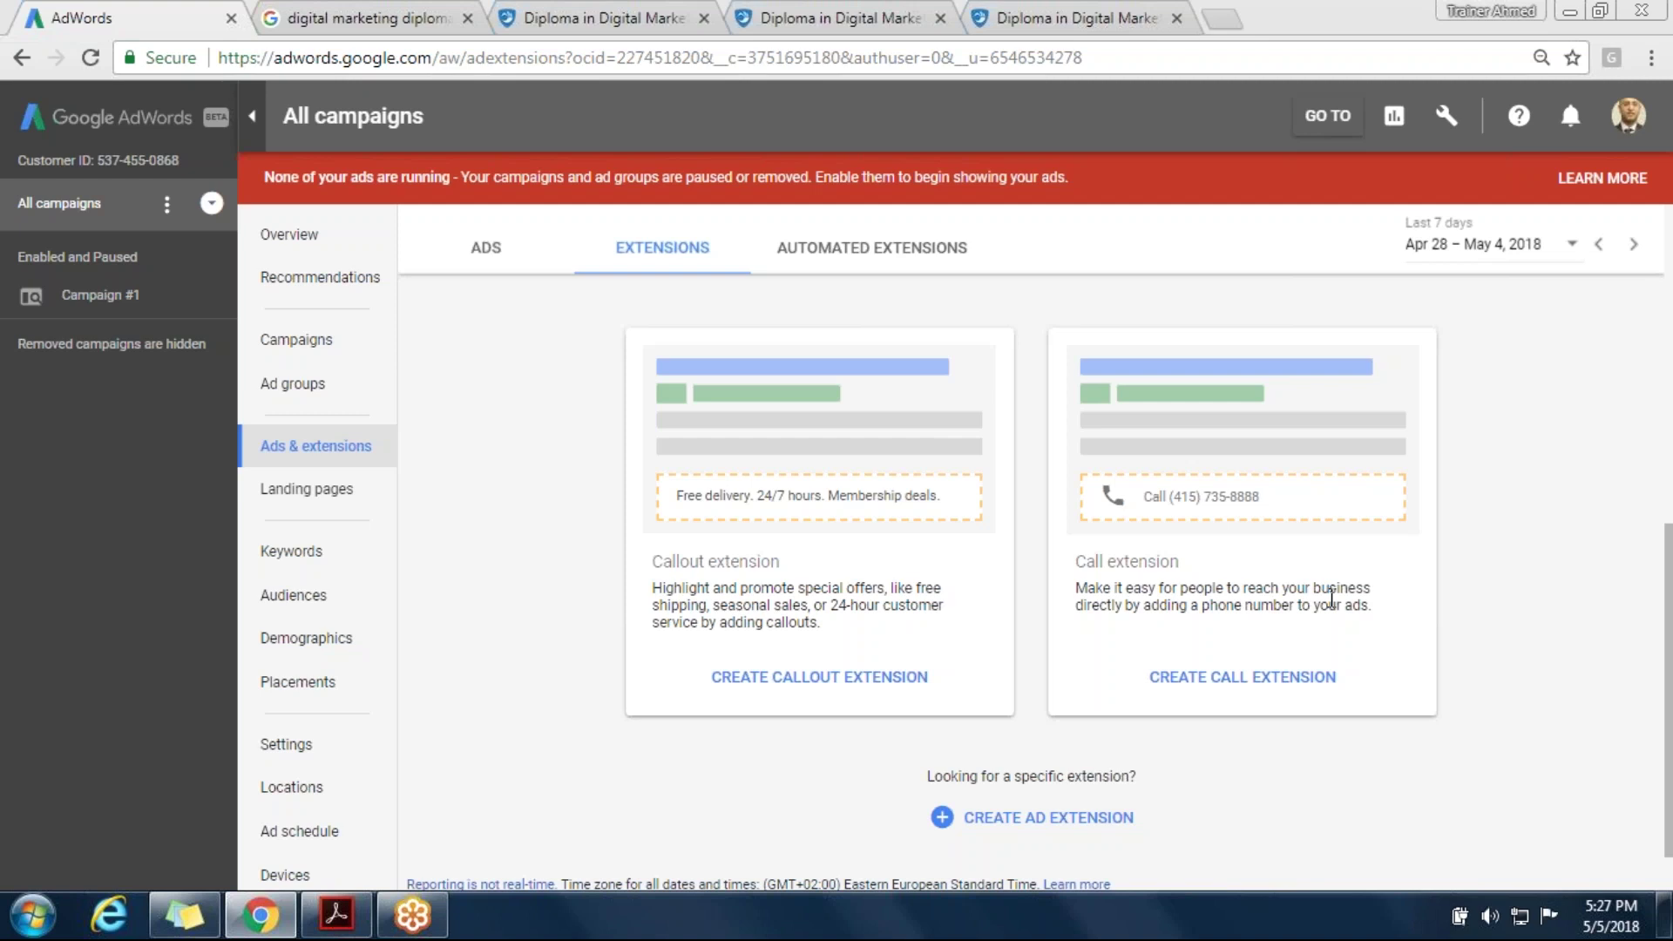
# Highlight the sample callout text and the title on the Callout extension card in AdWords
pyautogui.moveTo(678, 497); pyautogui.dragTo(914, 496)
pyautogui.click(831, 495)
pyautogui.moveTo(652, 562); pyautogui.dragTo(743, 559)
# Highlight the callouts "Central London Campus", "BAC Accreditation" and "Earn CPD points" in the lsbf.org.uk ad in the search results
pyautogui.click(366, 18)
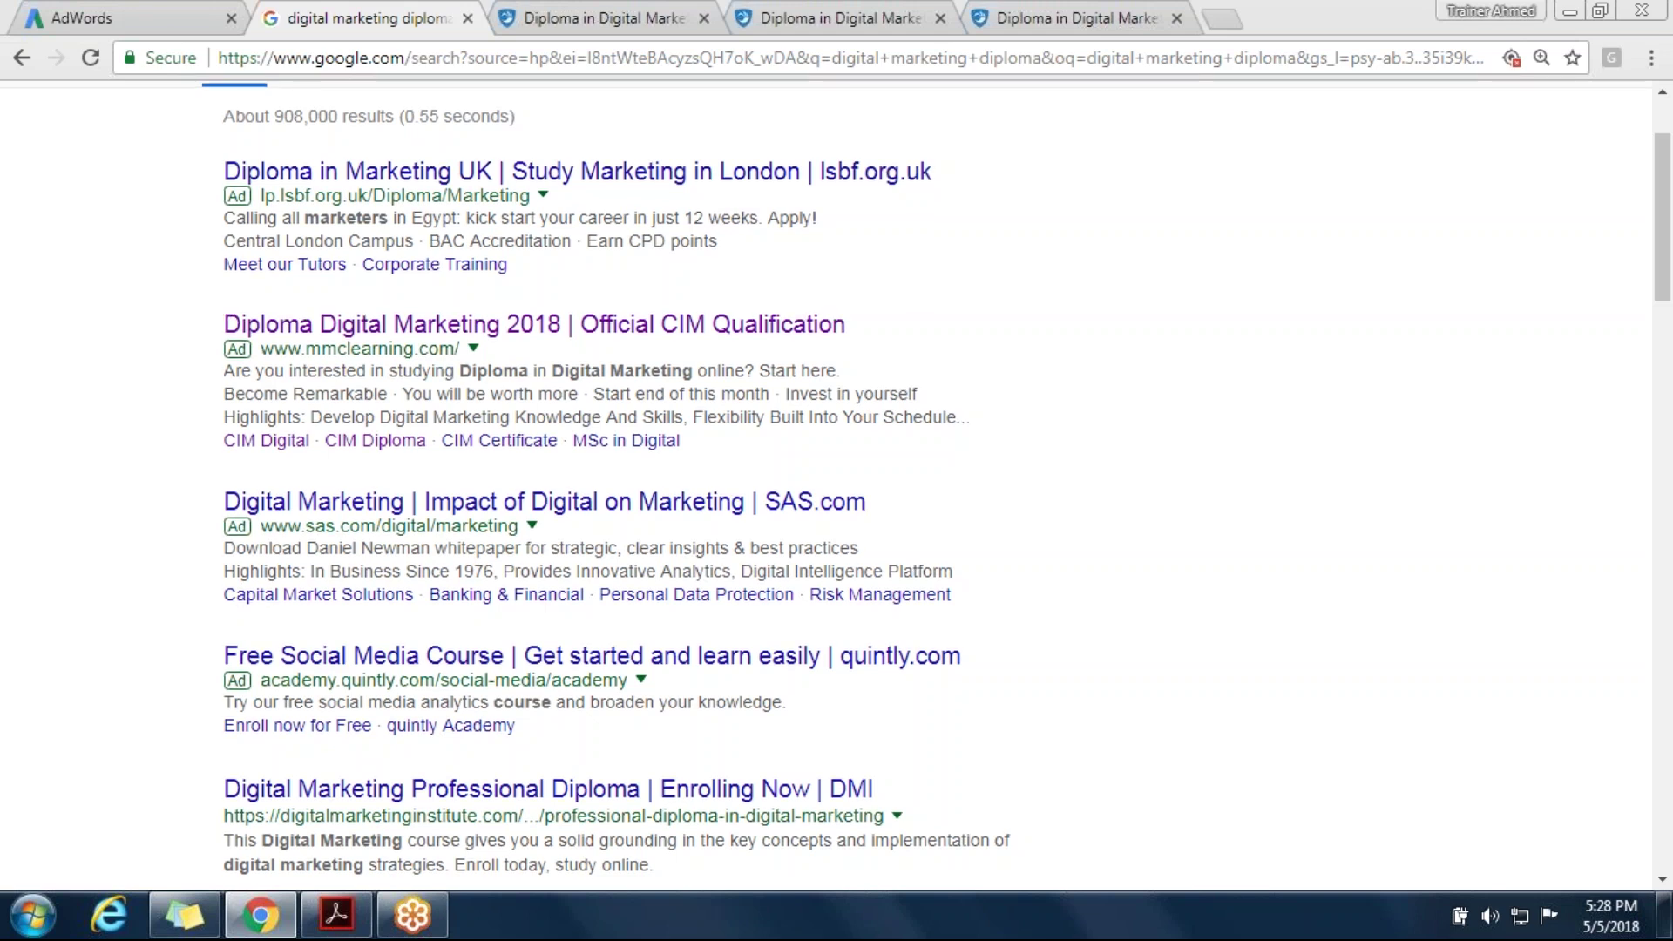
pyautogui.scroll(1, 934, 486)
pyautogui.scroll(1, 643, 600)
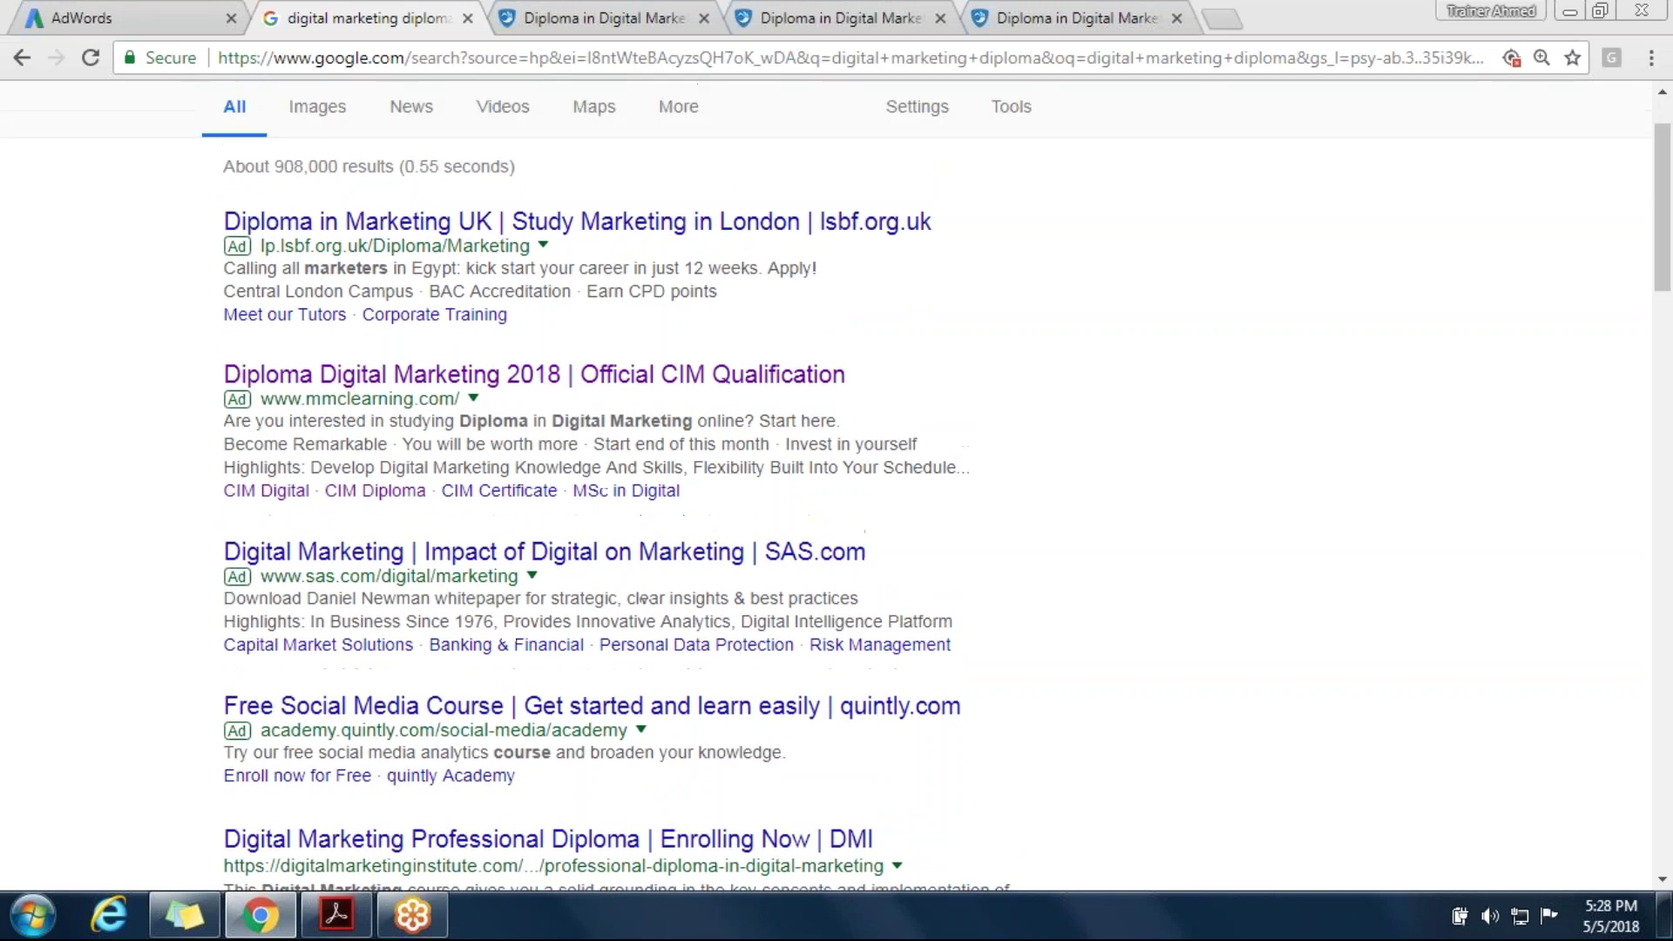
pyautogui.scroll(1, 837, 487)
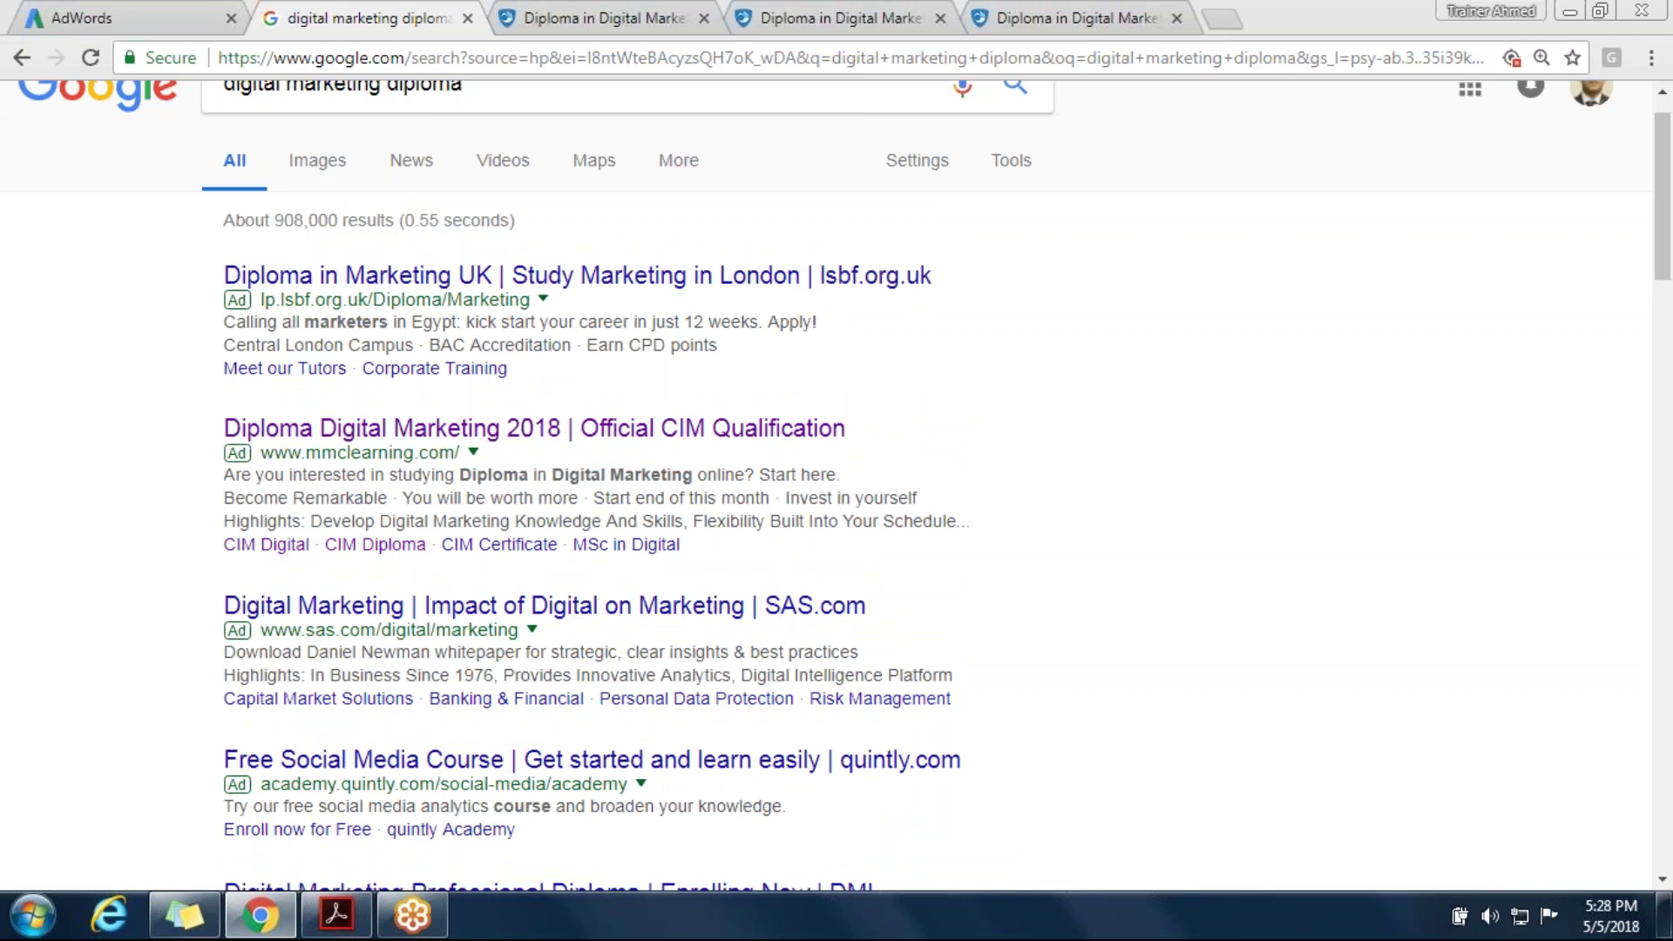
pyautogui.scroll(1, 230, 381)
pyautogui.moveTo(227, 389); pyautogui.dragTo(551, 389)
pyautogui.click(440, 384)
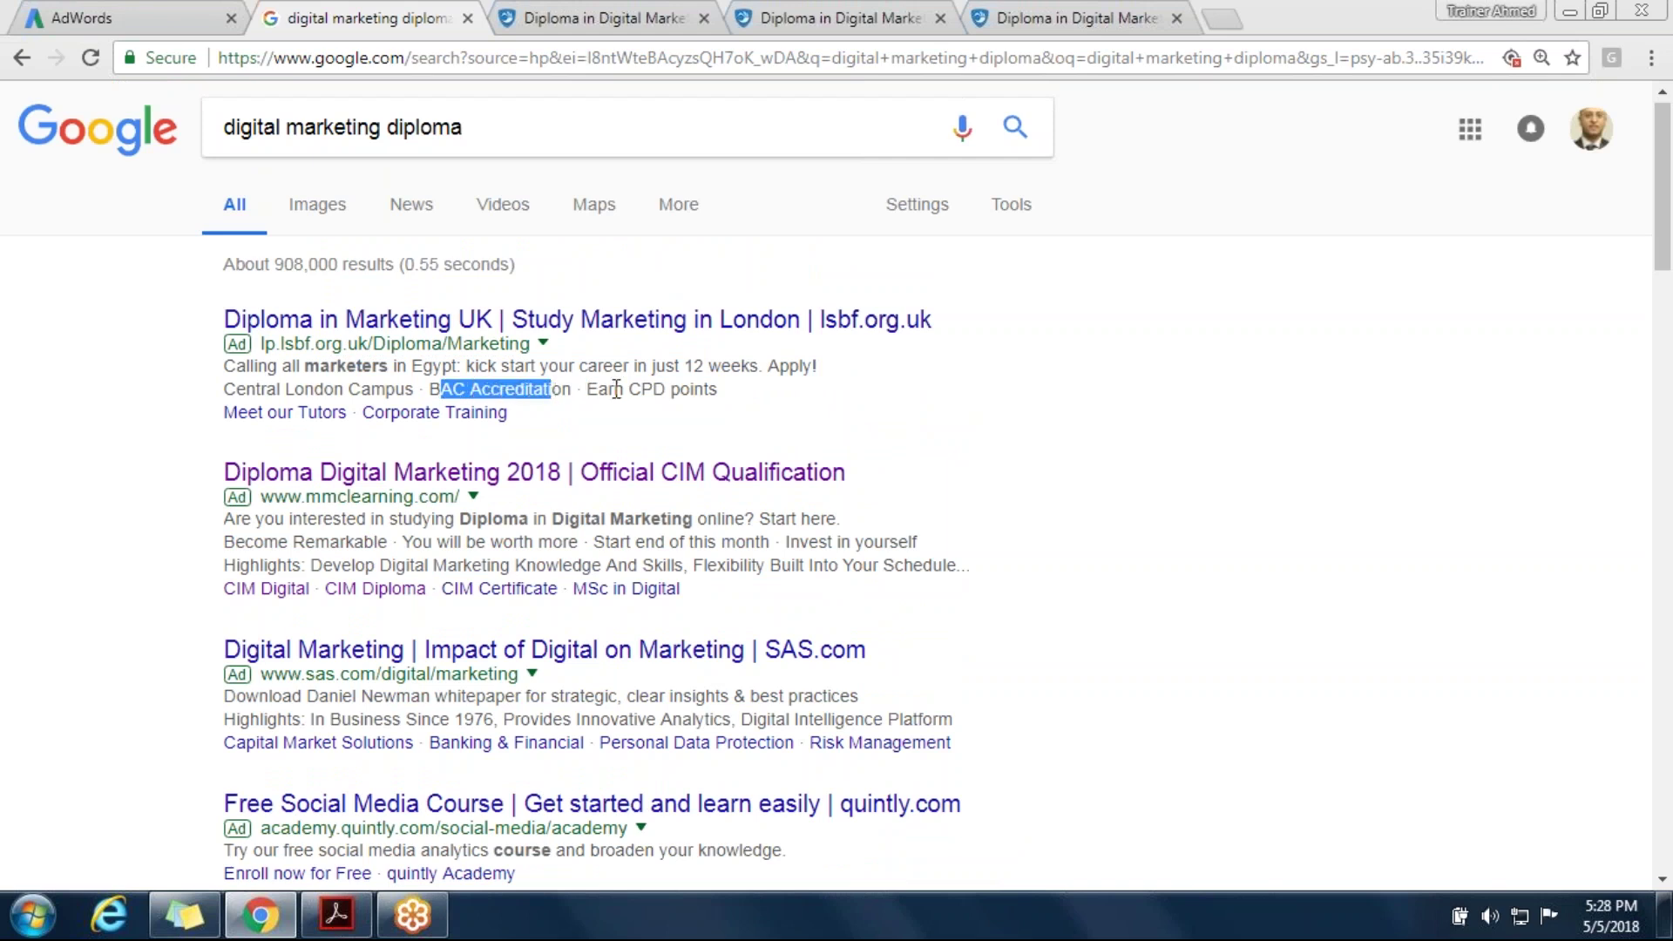
pyautogui.moveTo(720, 390); pyautogui.dragTo(590, 389)
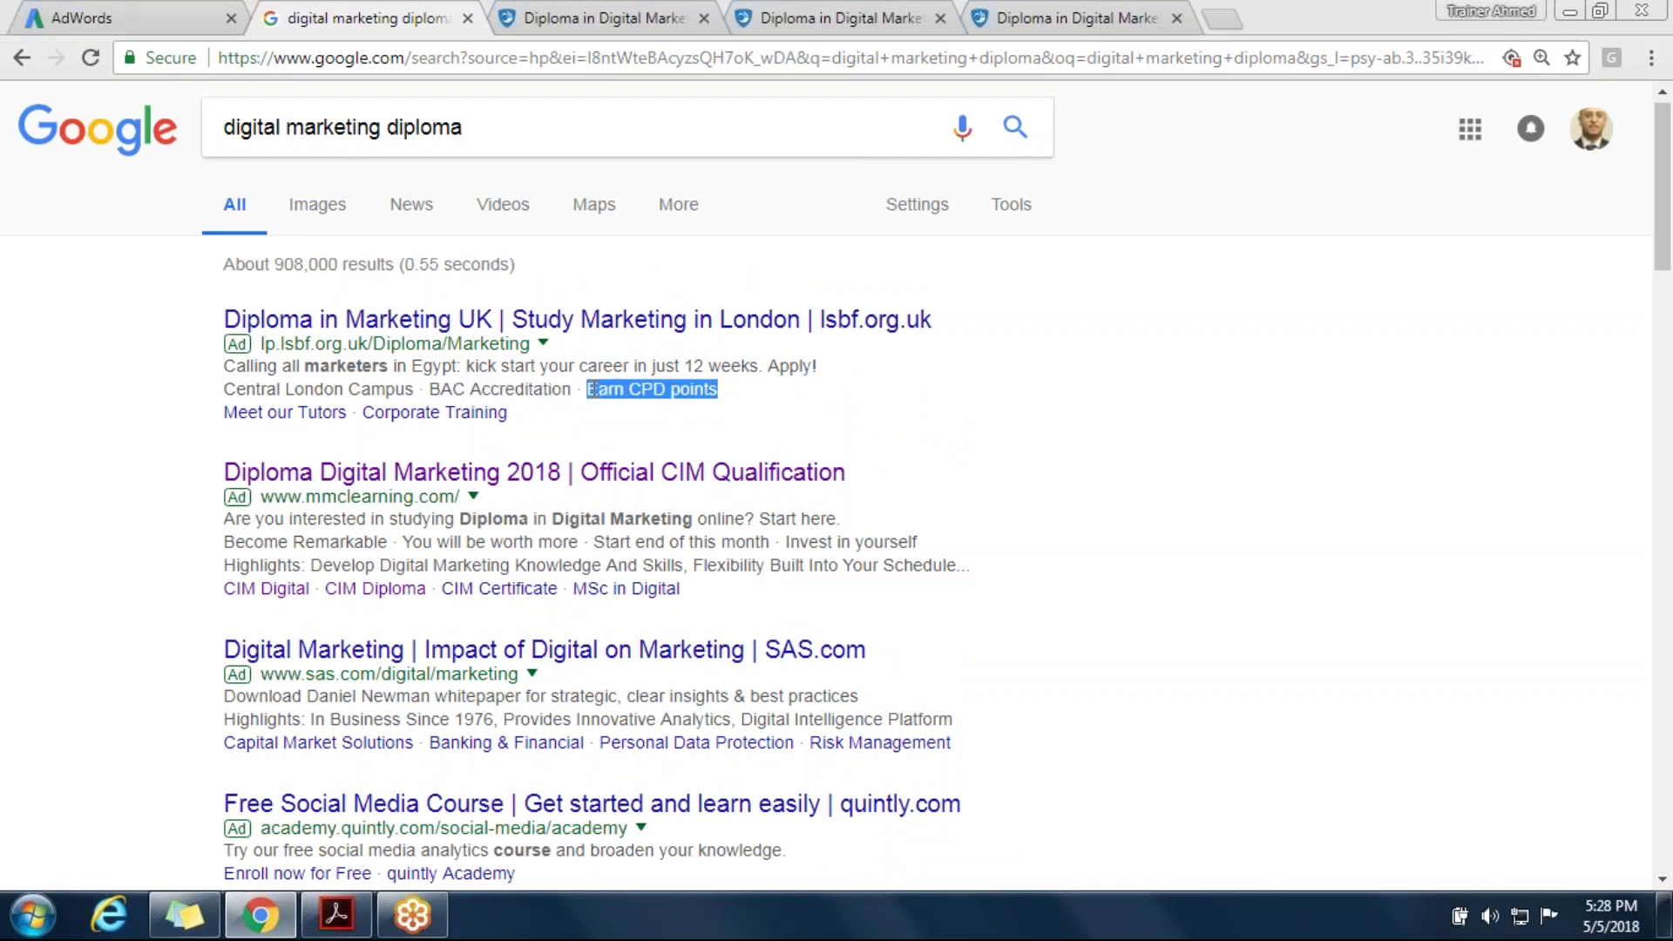
# Check the Callout extension card, then highlight the lsbf.org.uk ad's description and the mmclearning.com ad's Highlights line in the search results
pyautogui.click(100, 11)
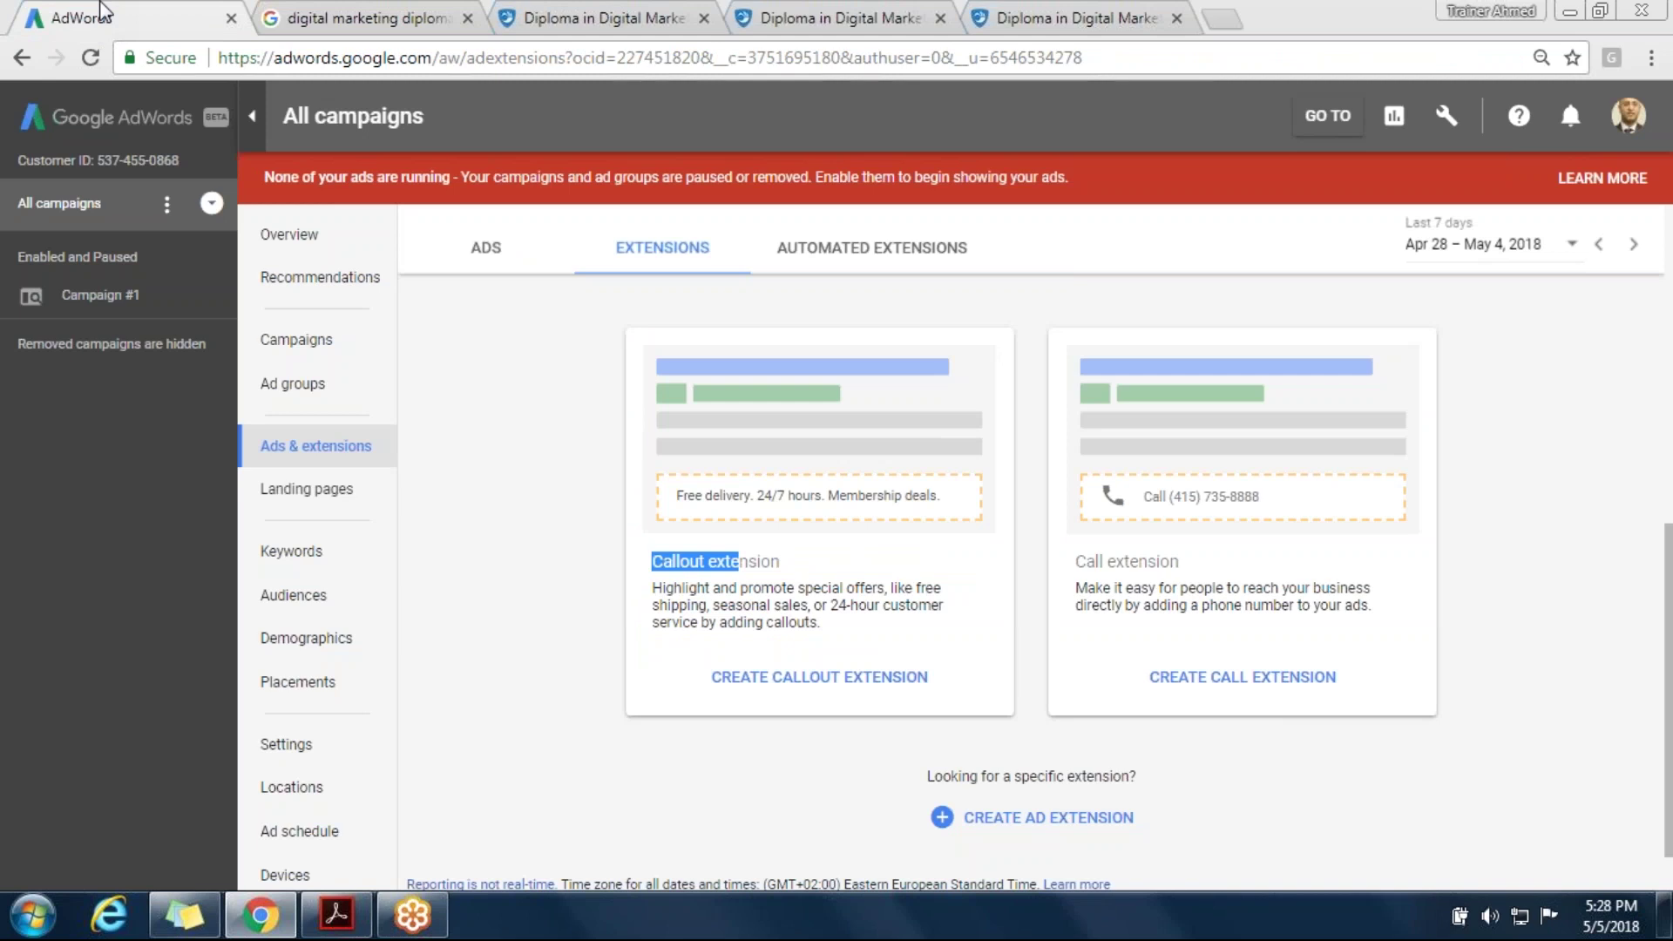
pyautogui.click(293, 14)
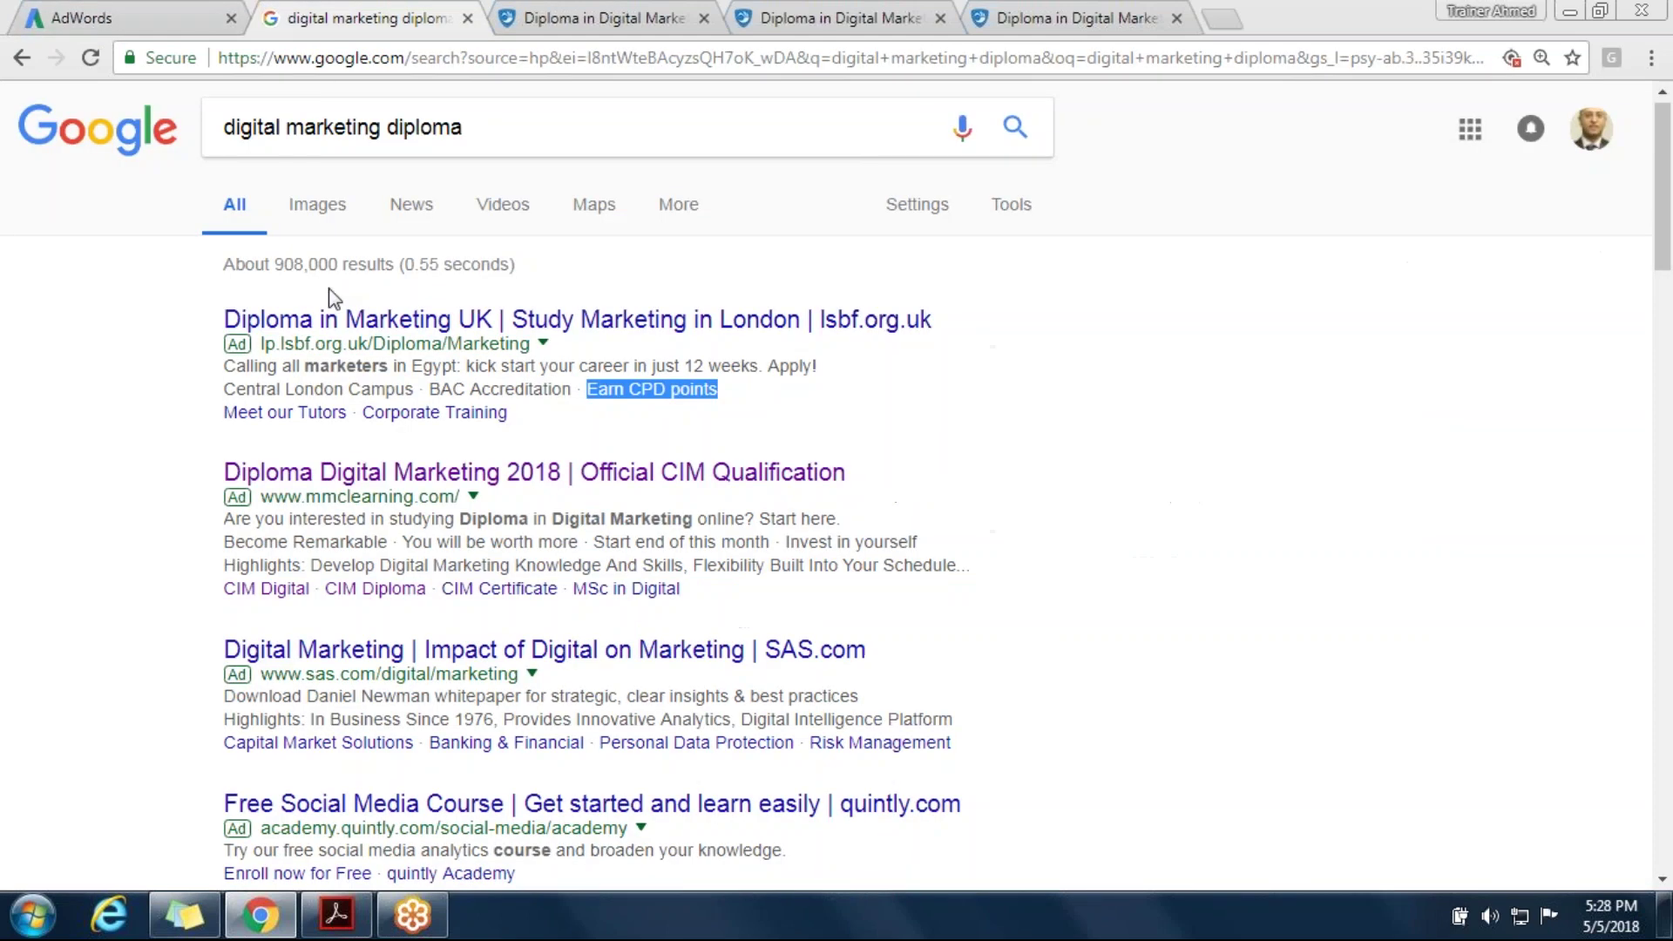
pyautogui.click(230, 397)
pyautogui.moveTo(230, 398); pyautogui.dragTo(712, 372)
pyautogui.click(450, 356)
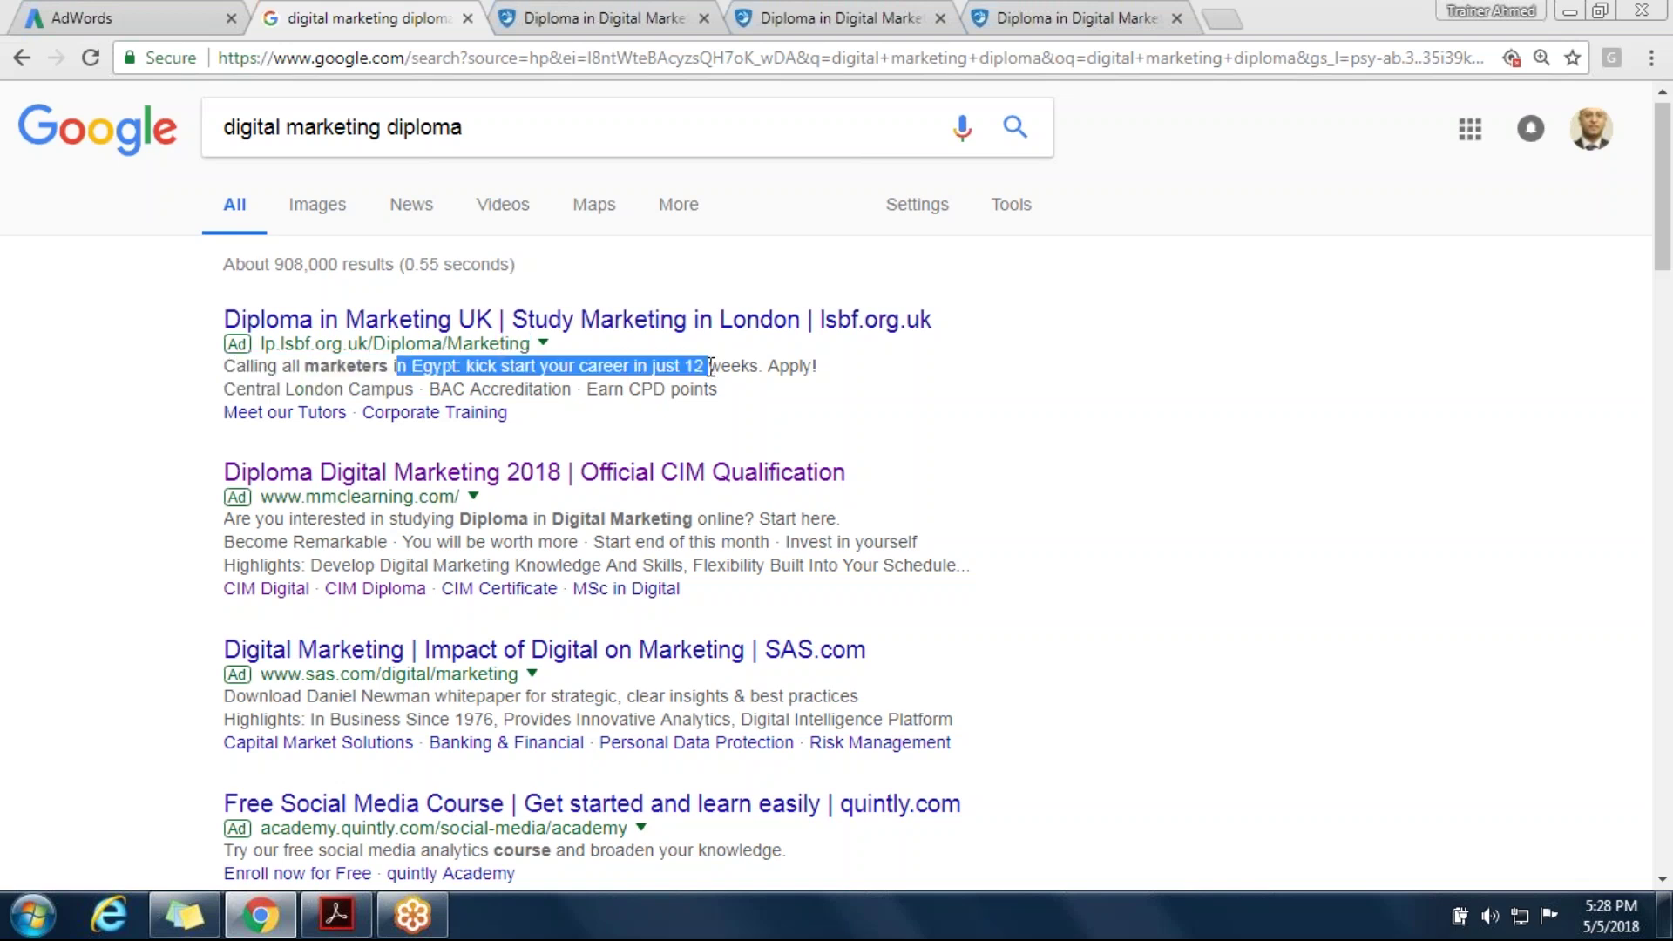
pyautogui.click(365, 561)
pyautogui.moveTo(365, 560); pyautogui.dragTo(448, 562)
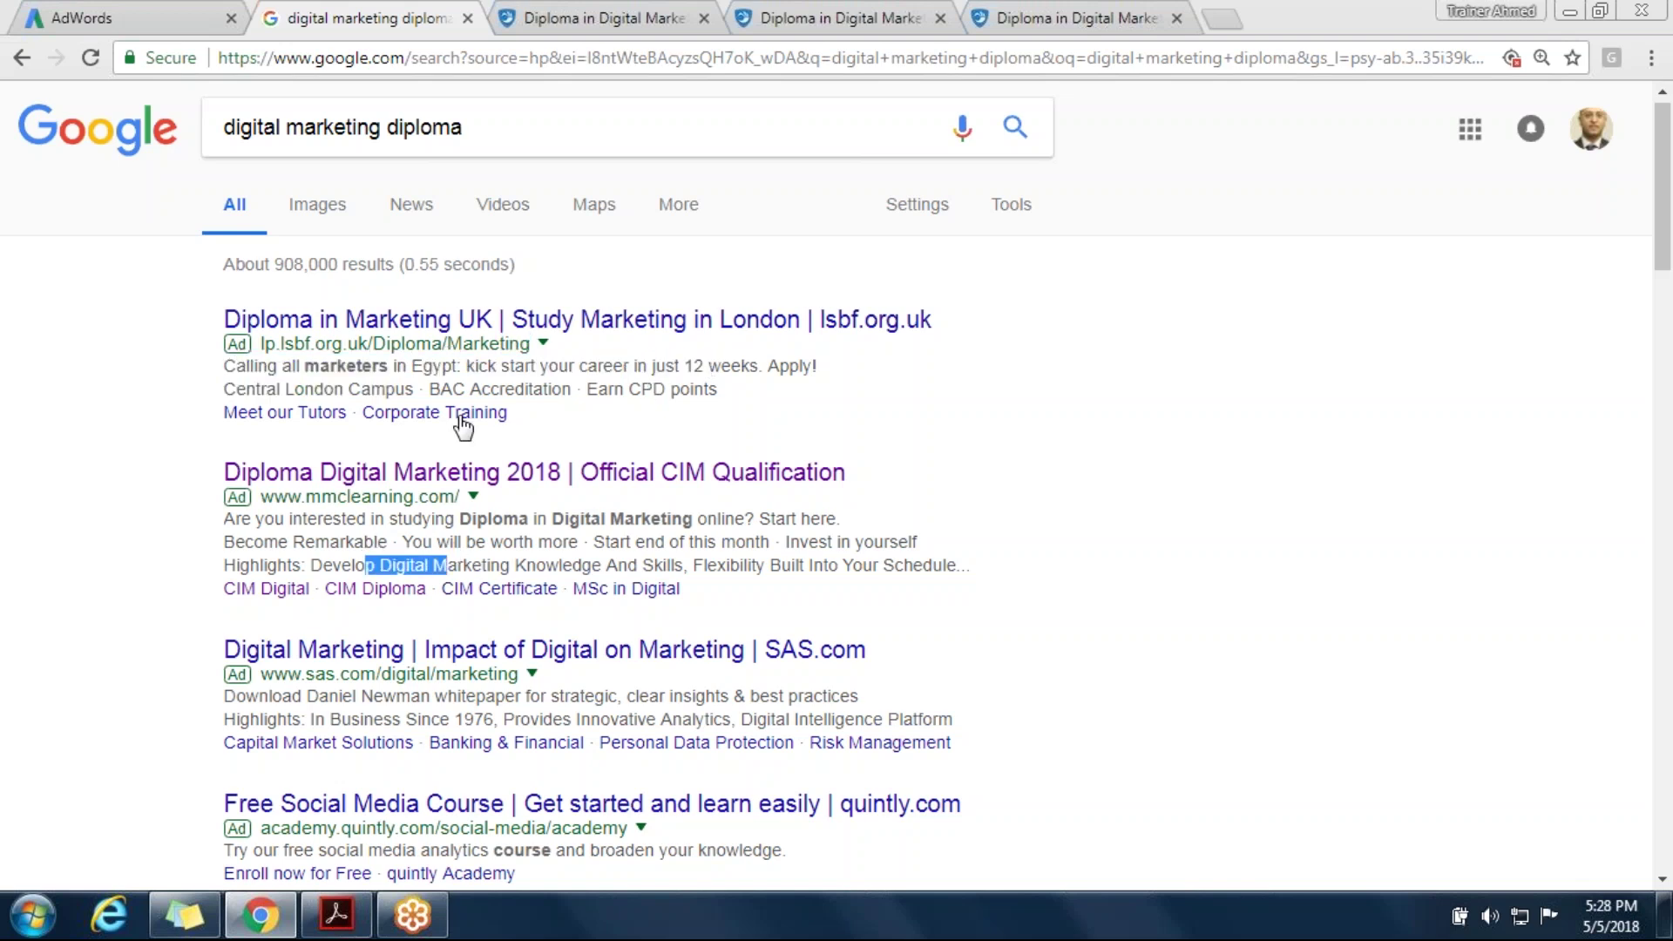
pyautogui.click(434, 399)
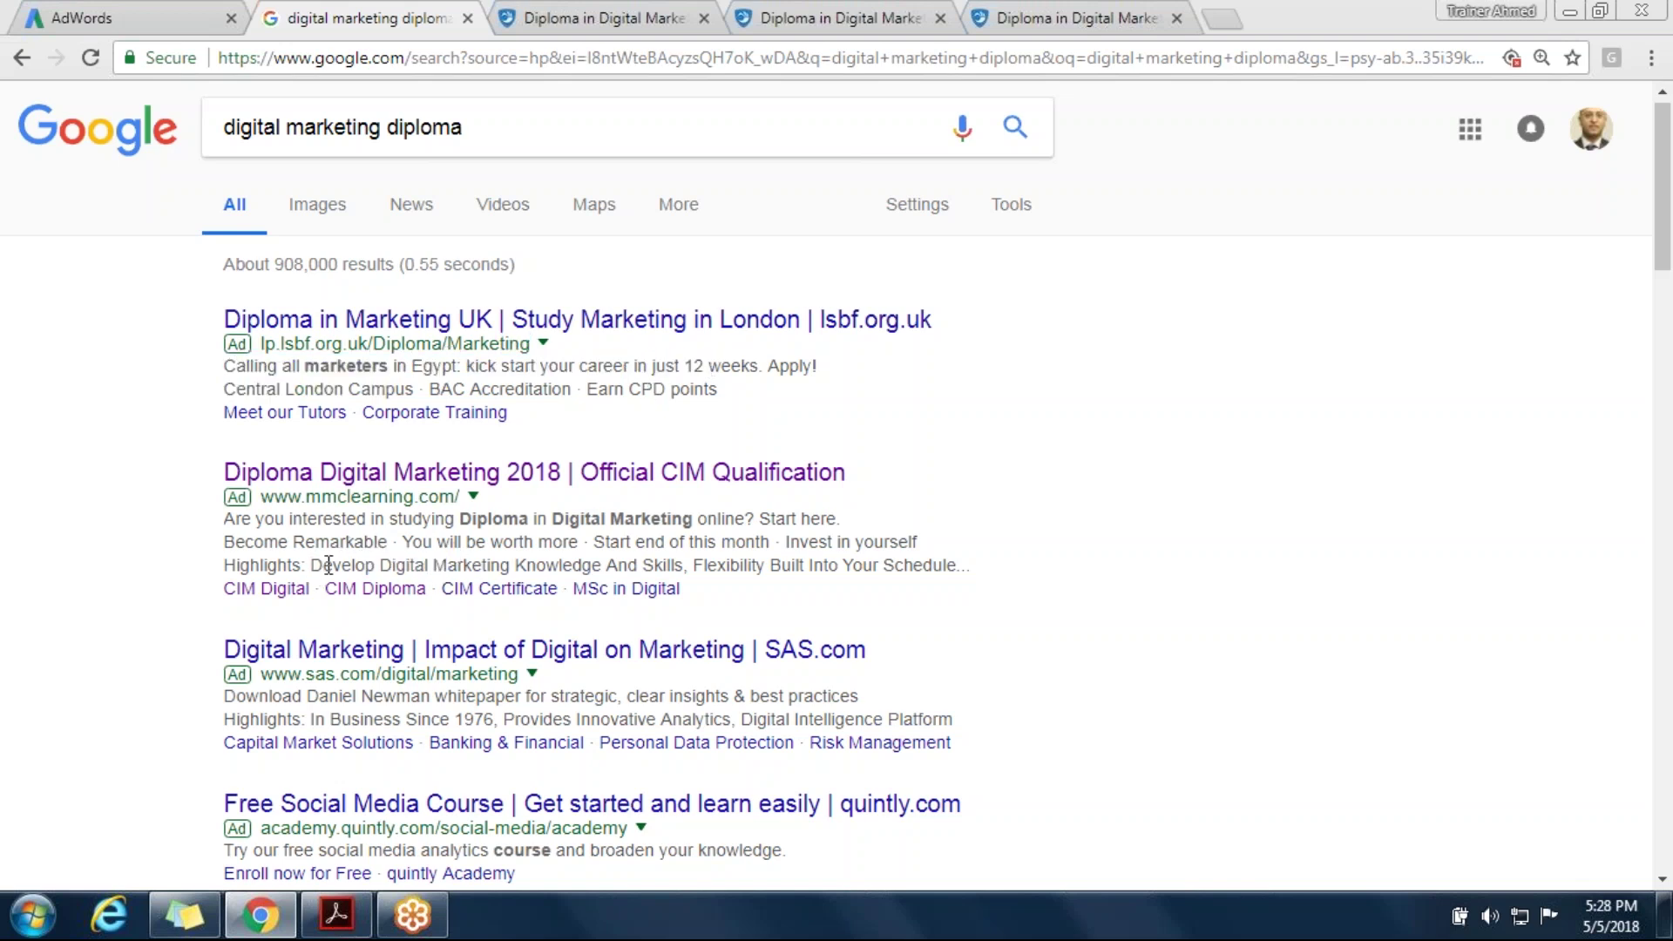
# Revisit the Callout extension card in AdWords, then highlight the "BAC Accreditation" callout in the lsbf.org.uk ad
pyautogui.click(172, 12)
pyautogui.click(850, 573)
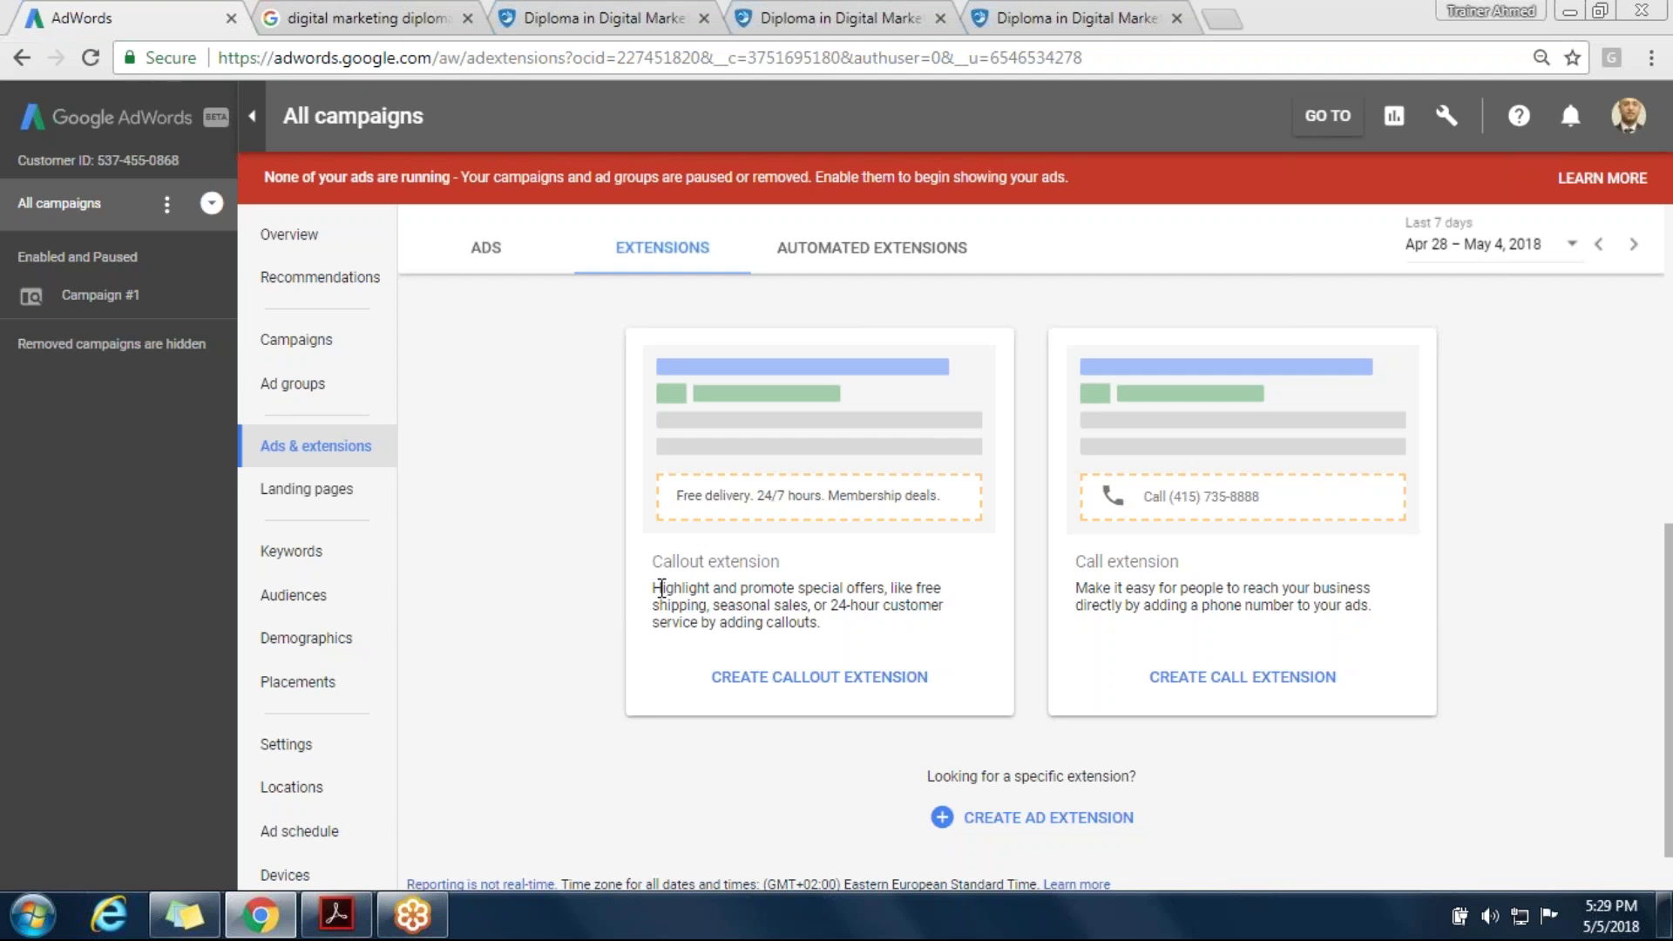
pyautogui.click(383, 17)
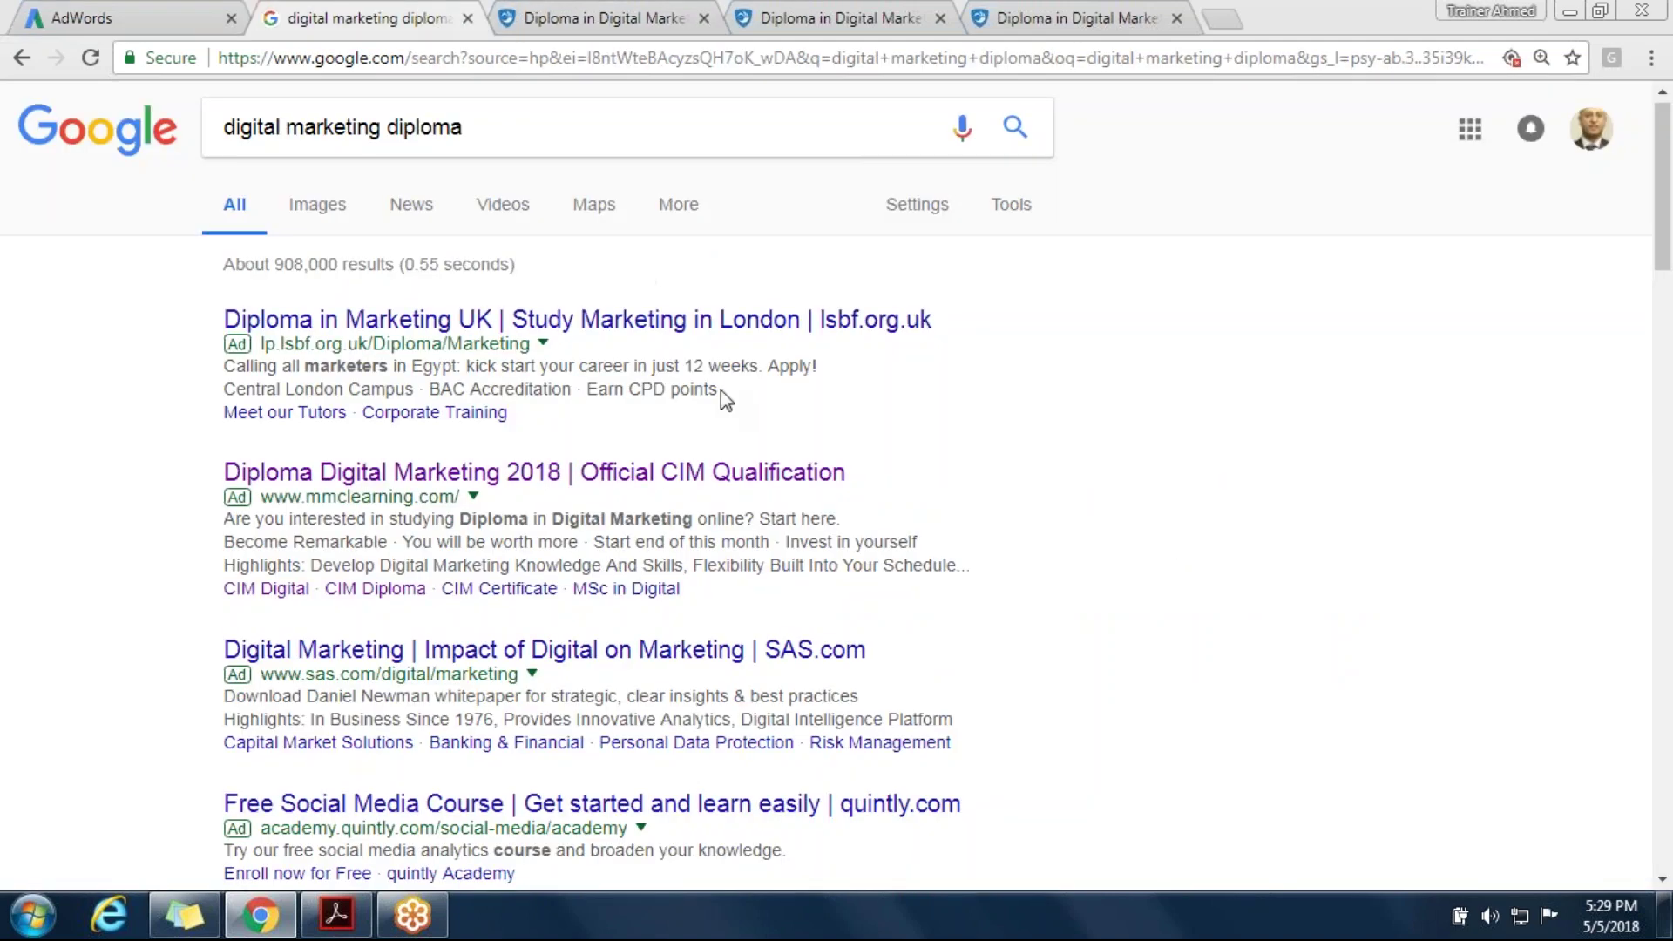
pyautogui.moveTo(720, 390); pyautogui.dragTo(440, 390)
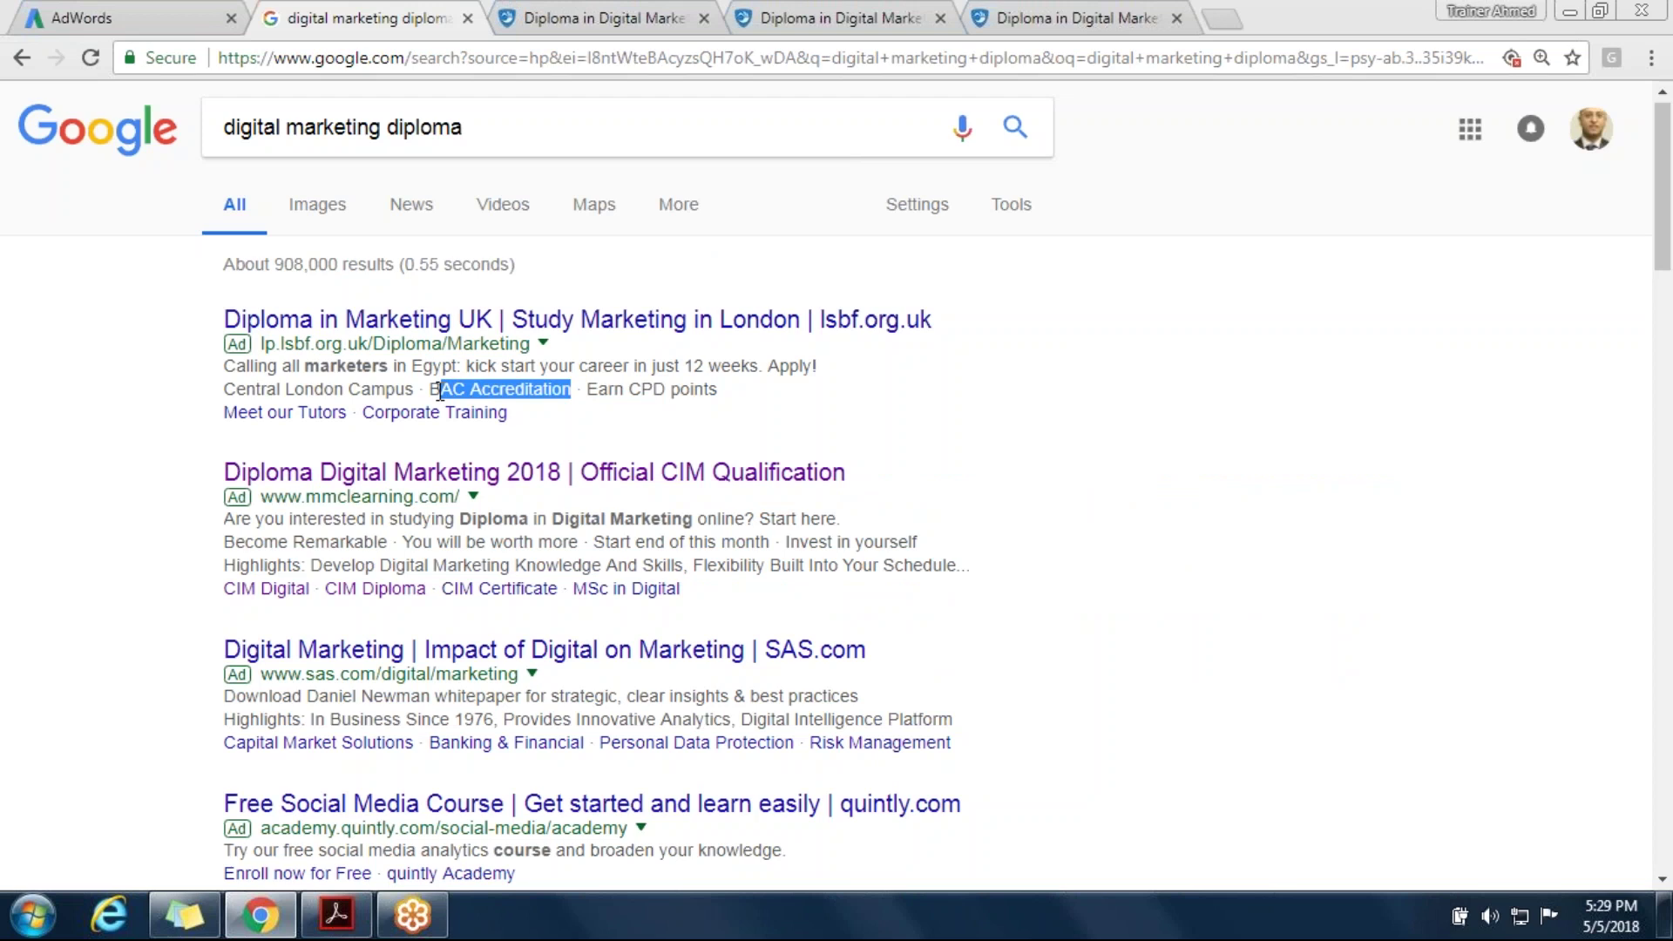
pyautogui.click(525, 403)
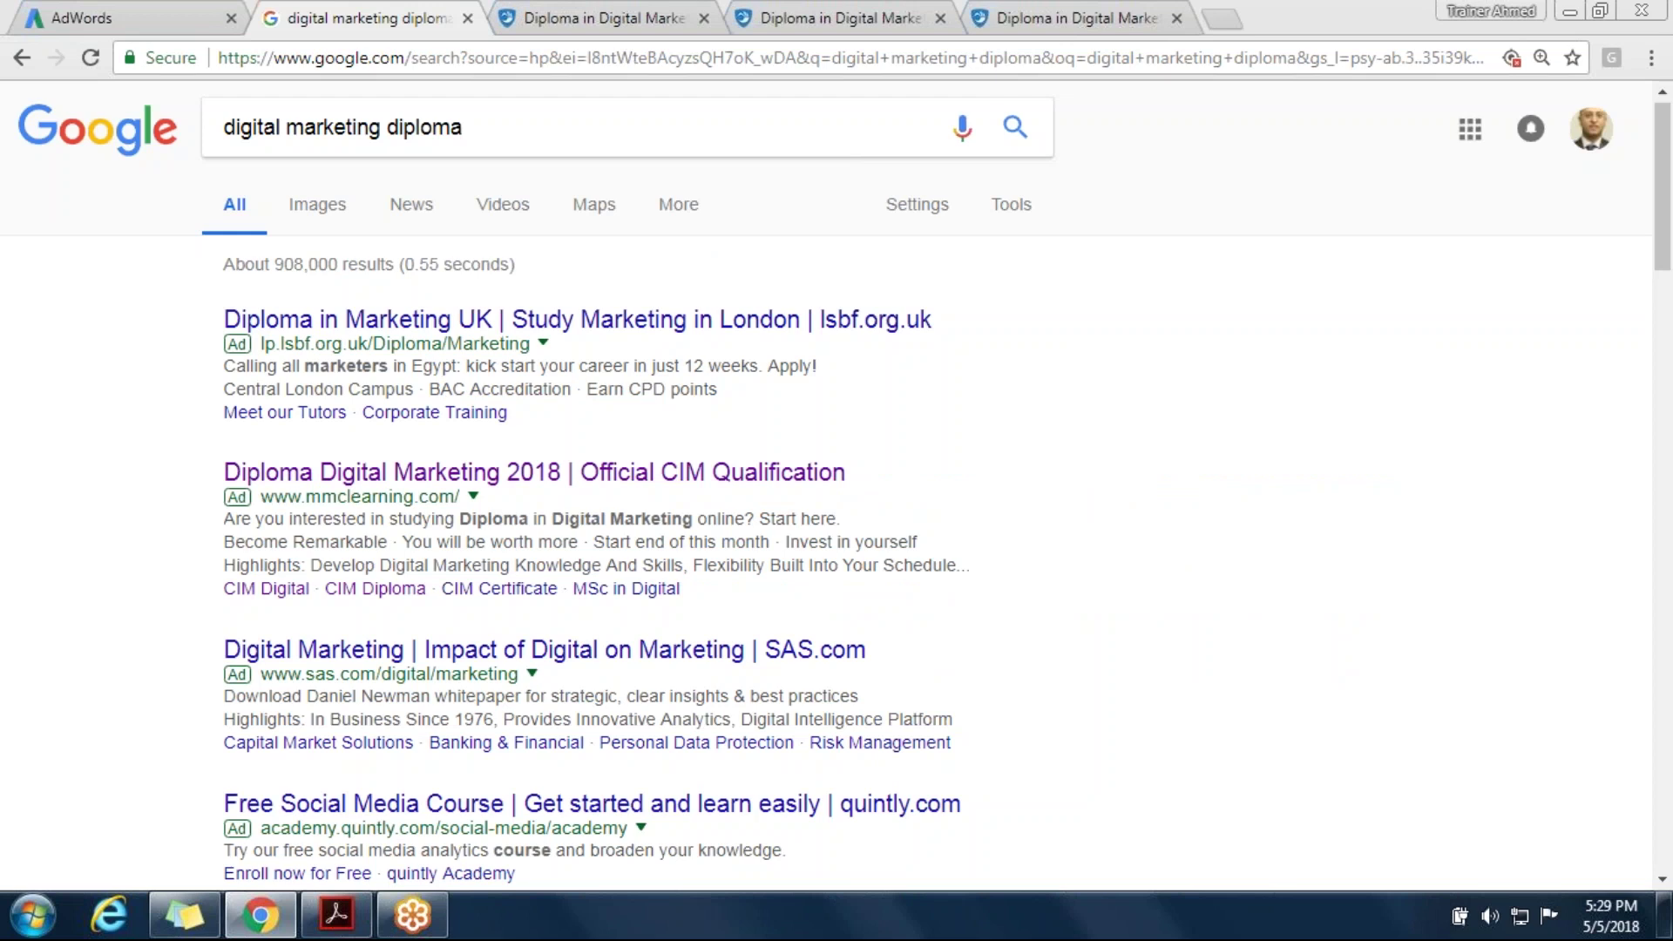
# Highlight the callout line from "Central London Campus" to "Earn CPD points" in the lsbf.org.uk ad
pyautogui.tripleClick(519, 389)
pyautogui.moveTo(439, 388); pyautogui.dragTo(600, 389)
pyautogui.click(648, 384)
pyautogui.moveTo(210, 318); pyautogui.dragTo(315, 386)
pyautogui.click(739, 379)
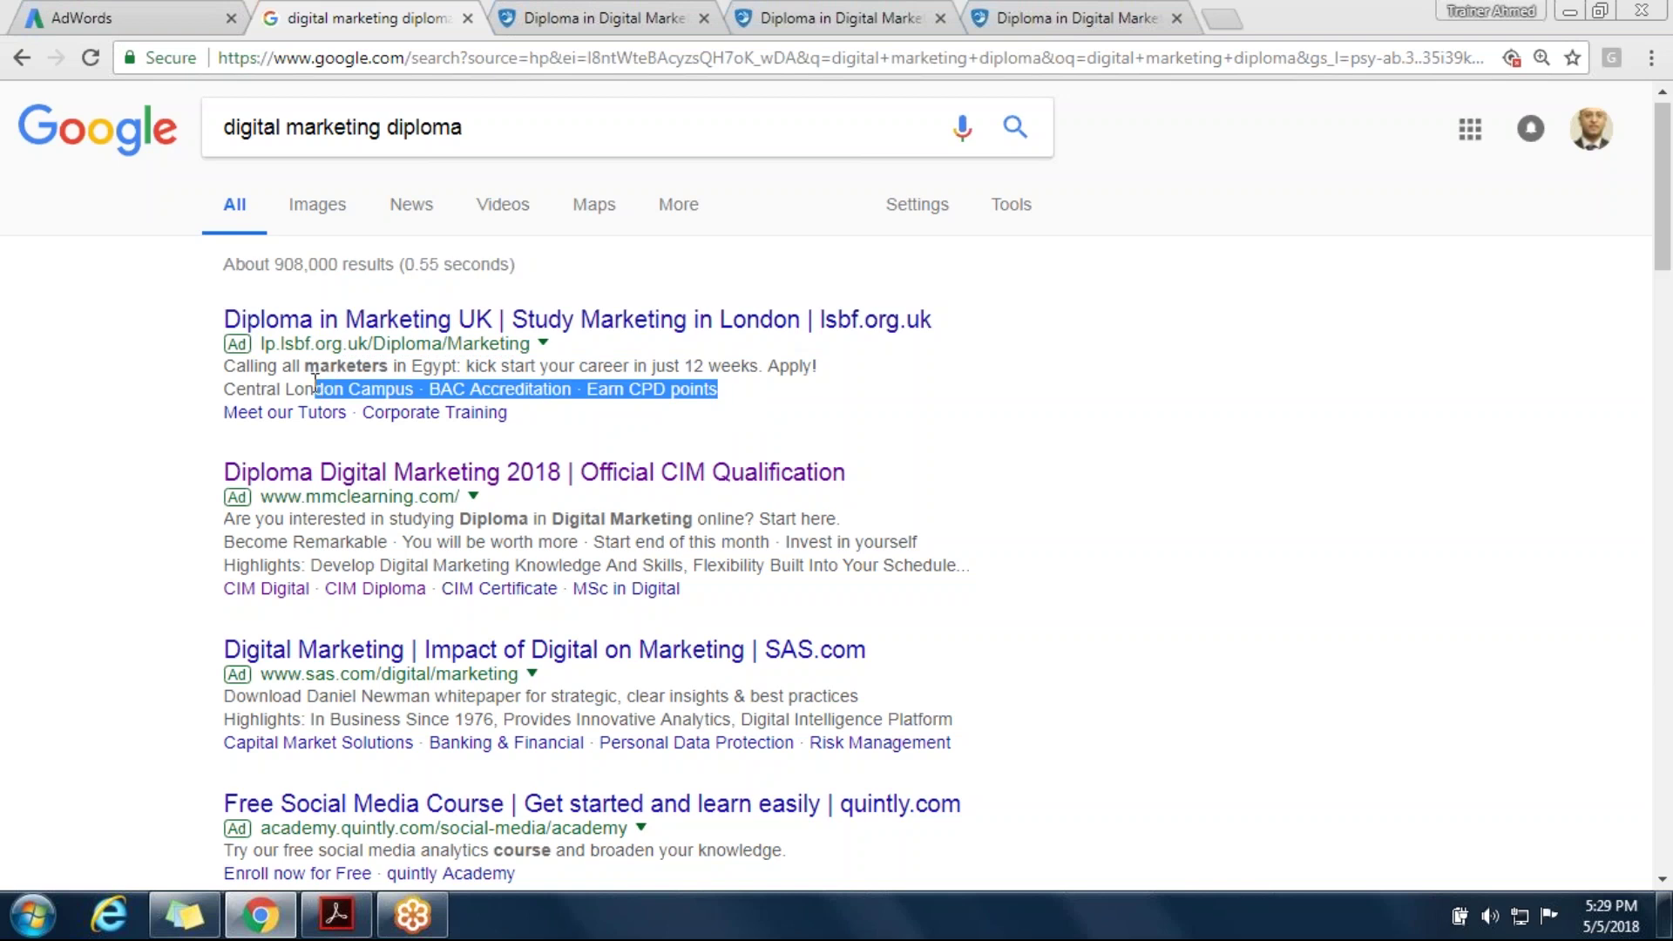
# Compare the AdWords extensions page with the search results and highlight the description on the Callout extension card
pyautogui.click(552, 2)
pyautogui.click(96, 19)
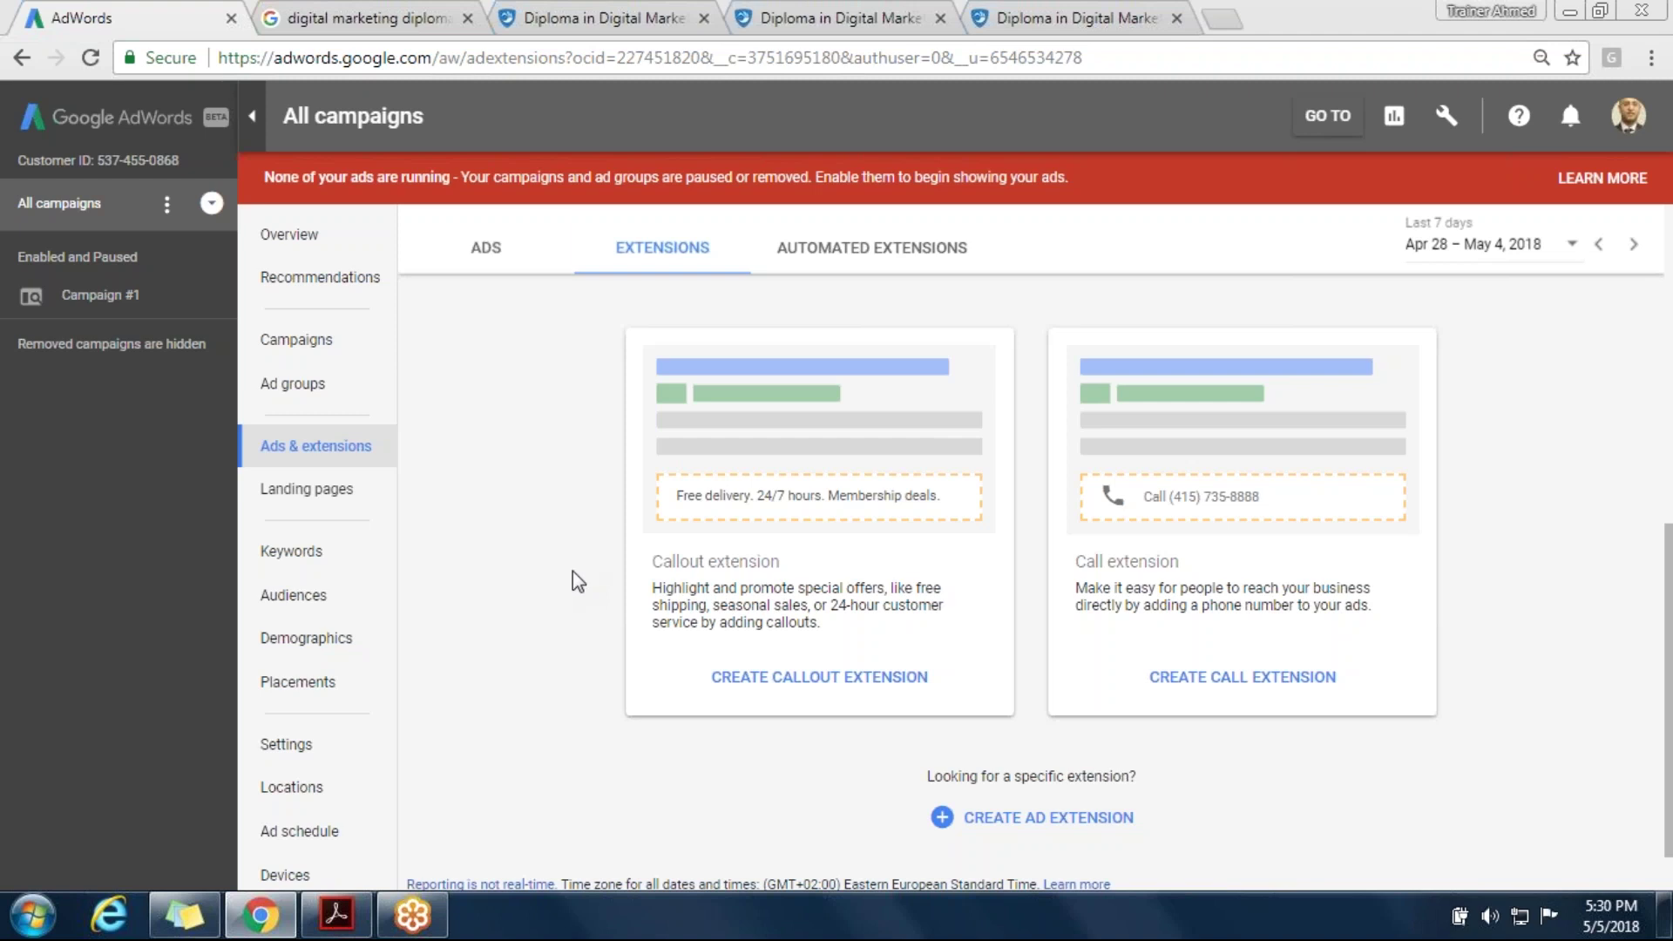
pyautogui.click(288, 12)
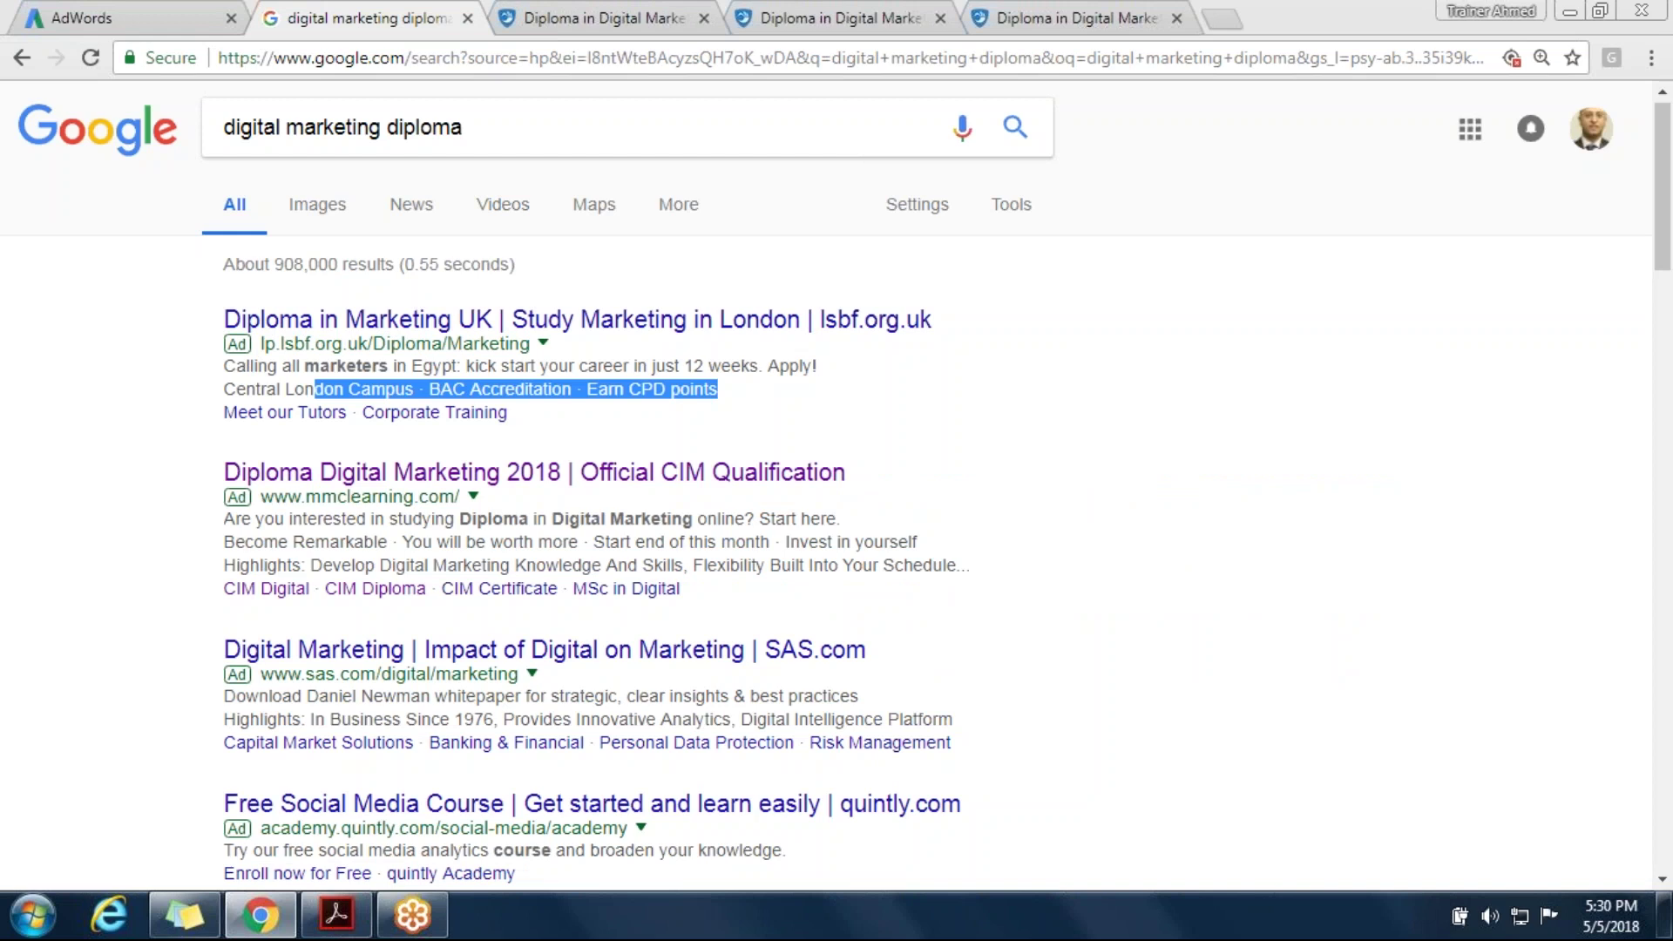
pyautogui.click(184, 12)
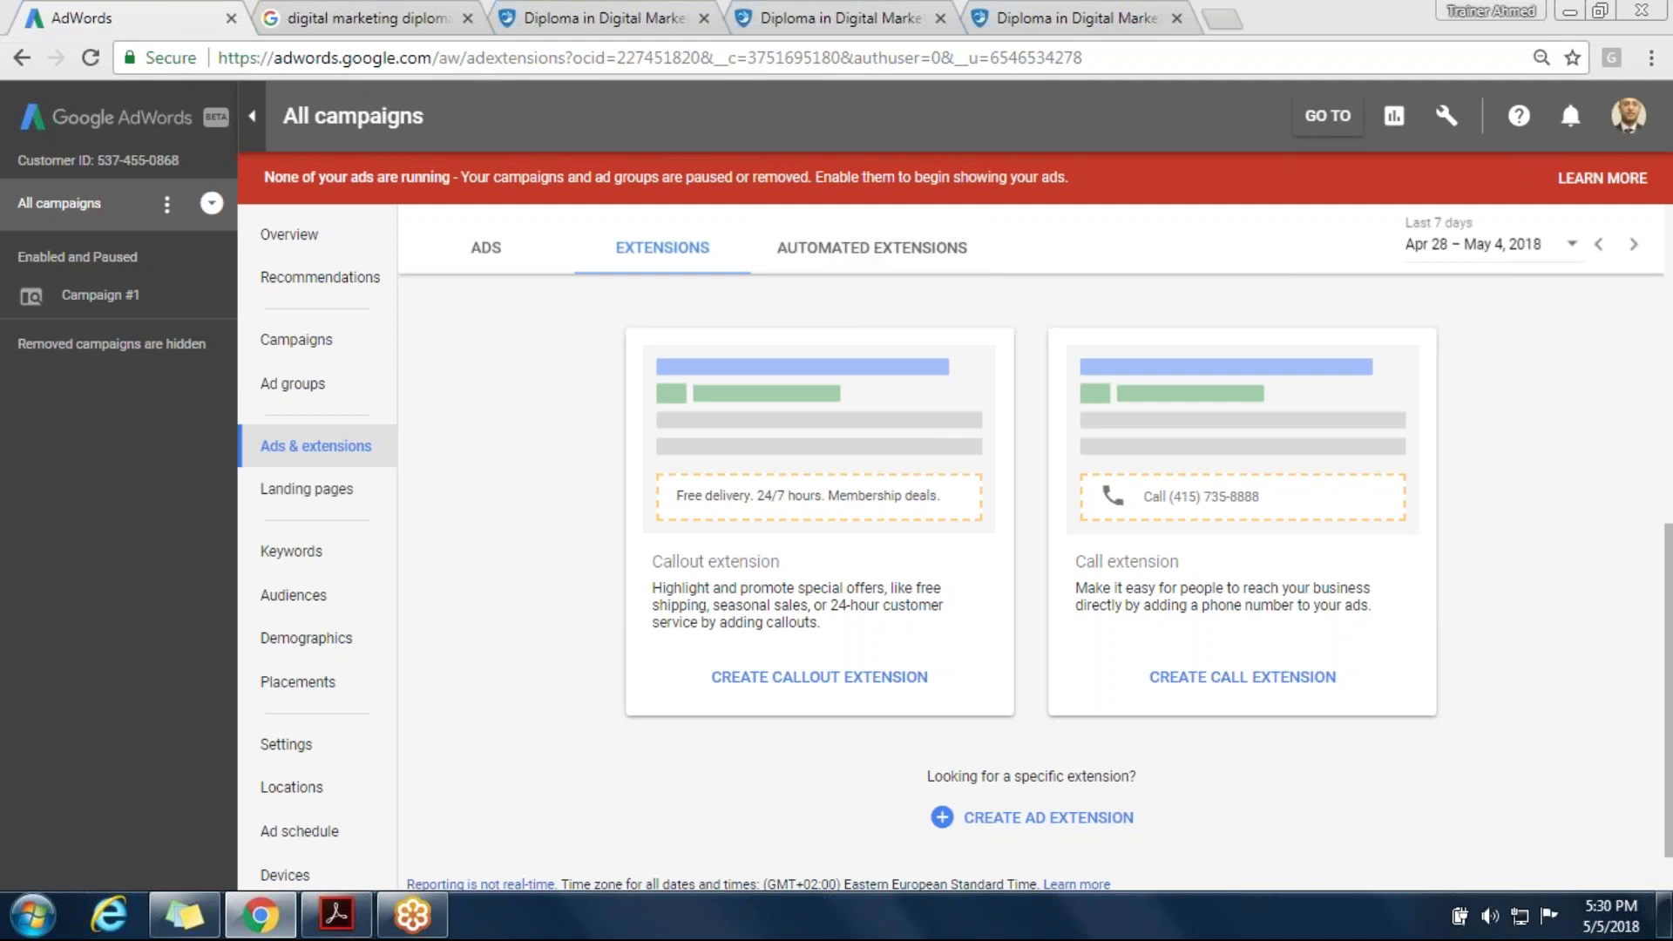
pyautogui.moveTo(833, 628); pyautogui.dragTo(657, 572)
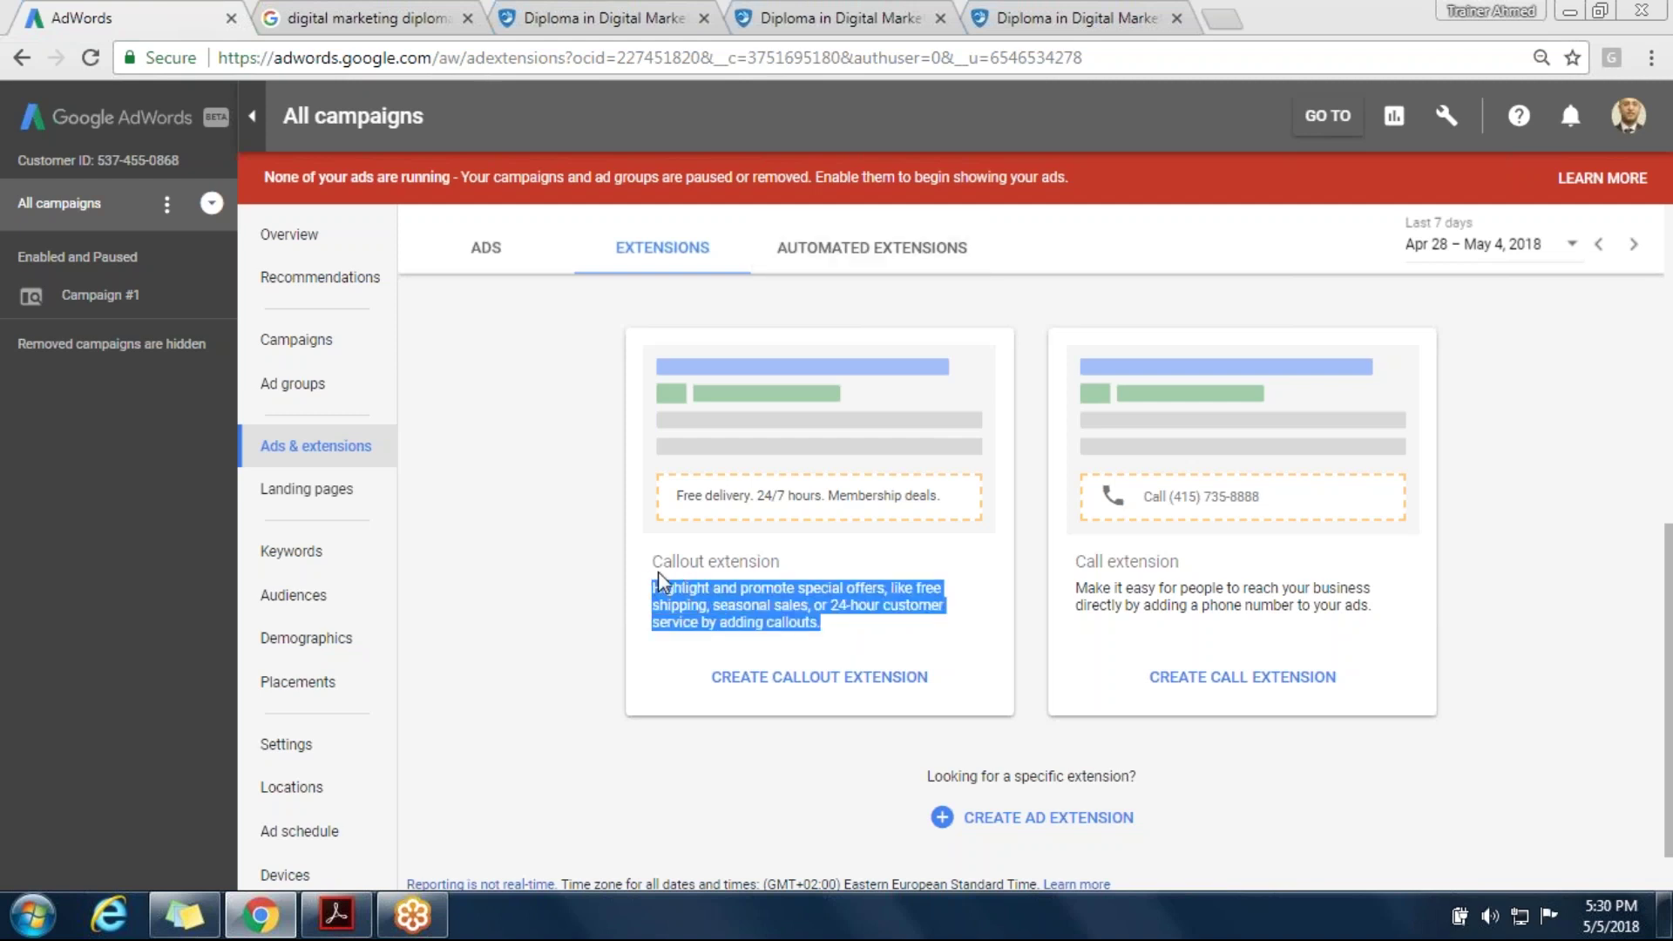
pyautogui.click(836, 496)
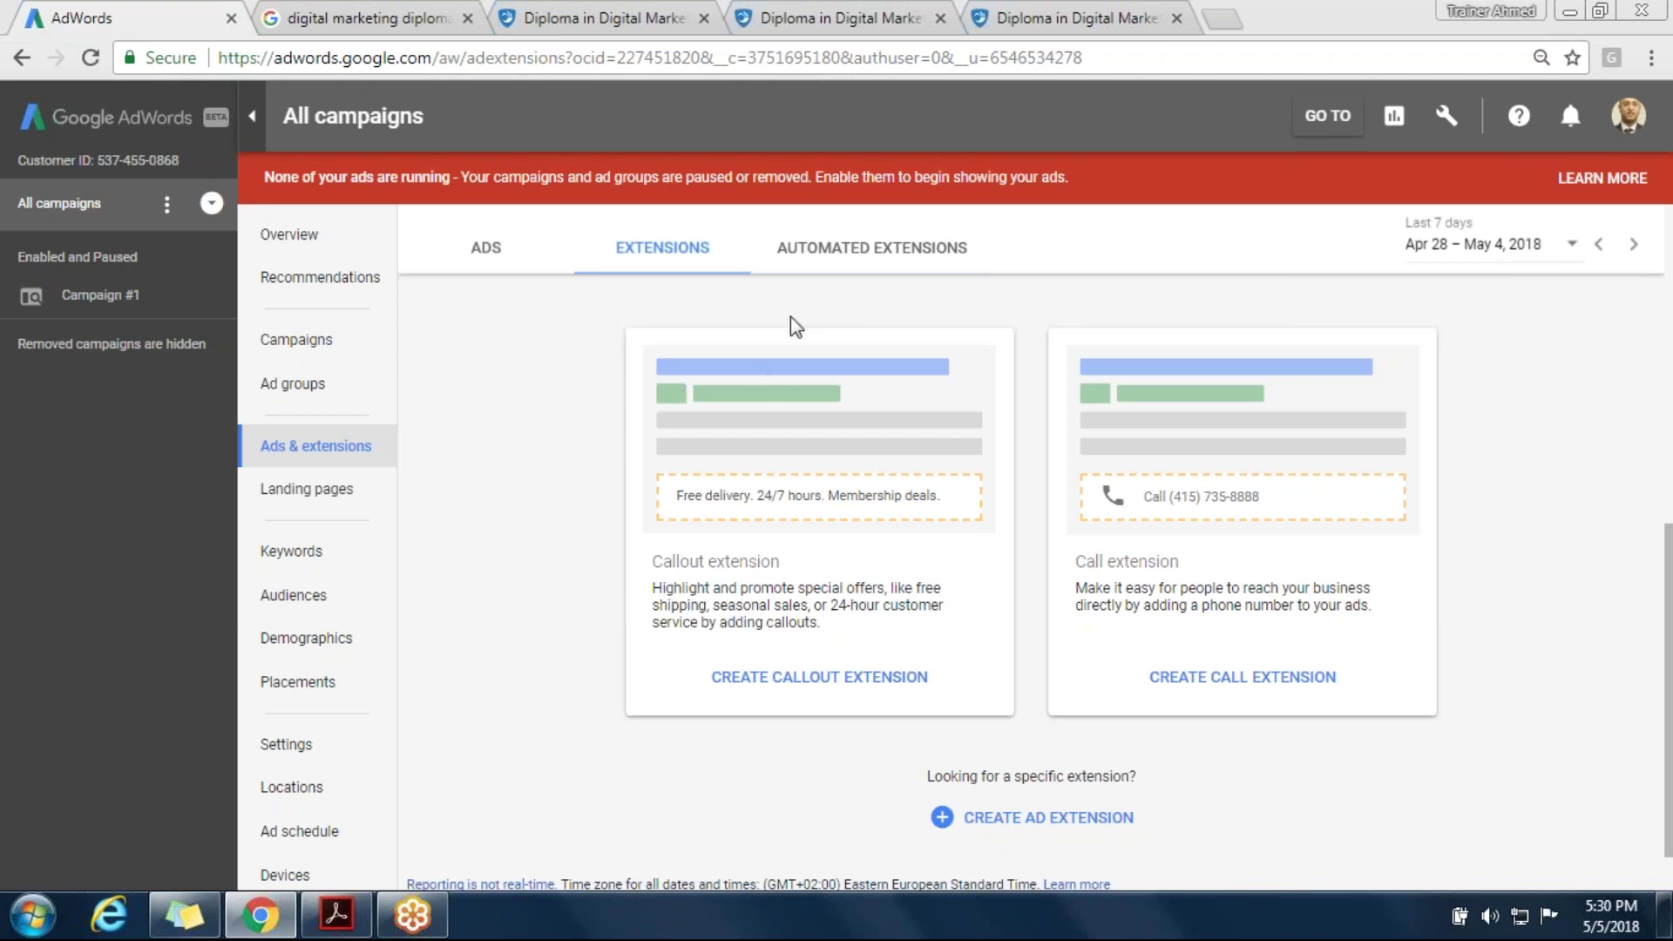
# Return to the search results and highlight the callouts under the lsbf.org.uk ad's description
pyautogui.click(373, 14)
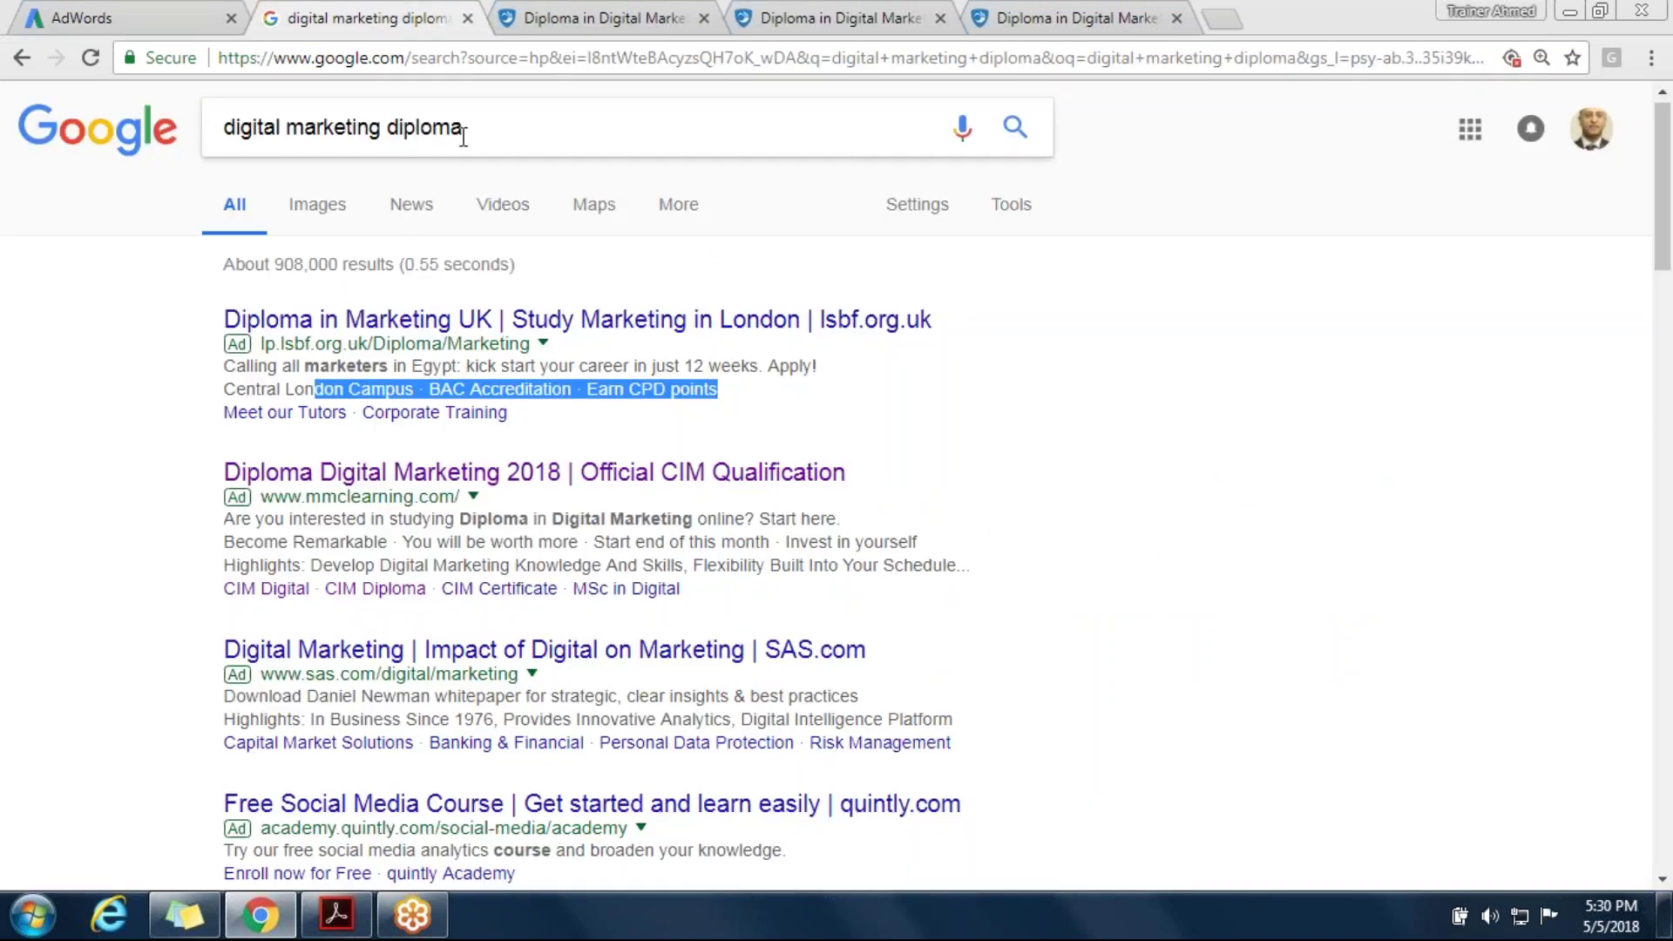
pyautogui.click(634, 267)
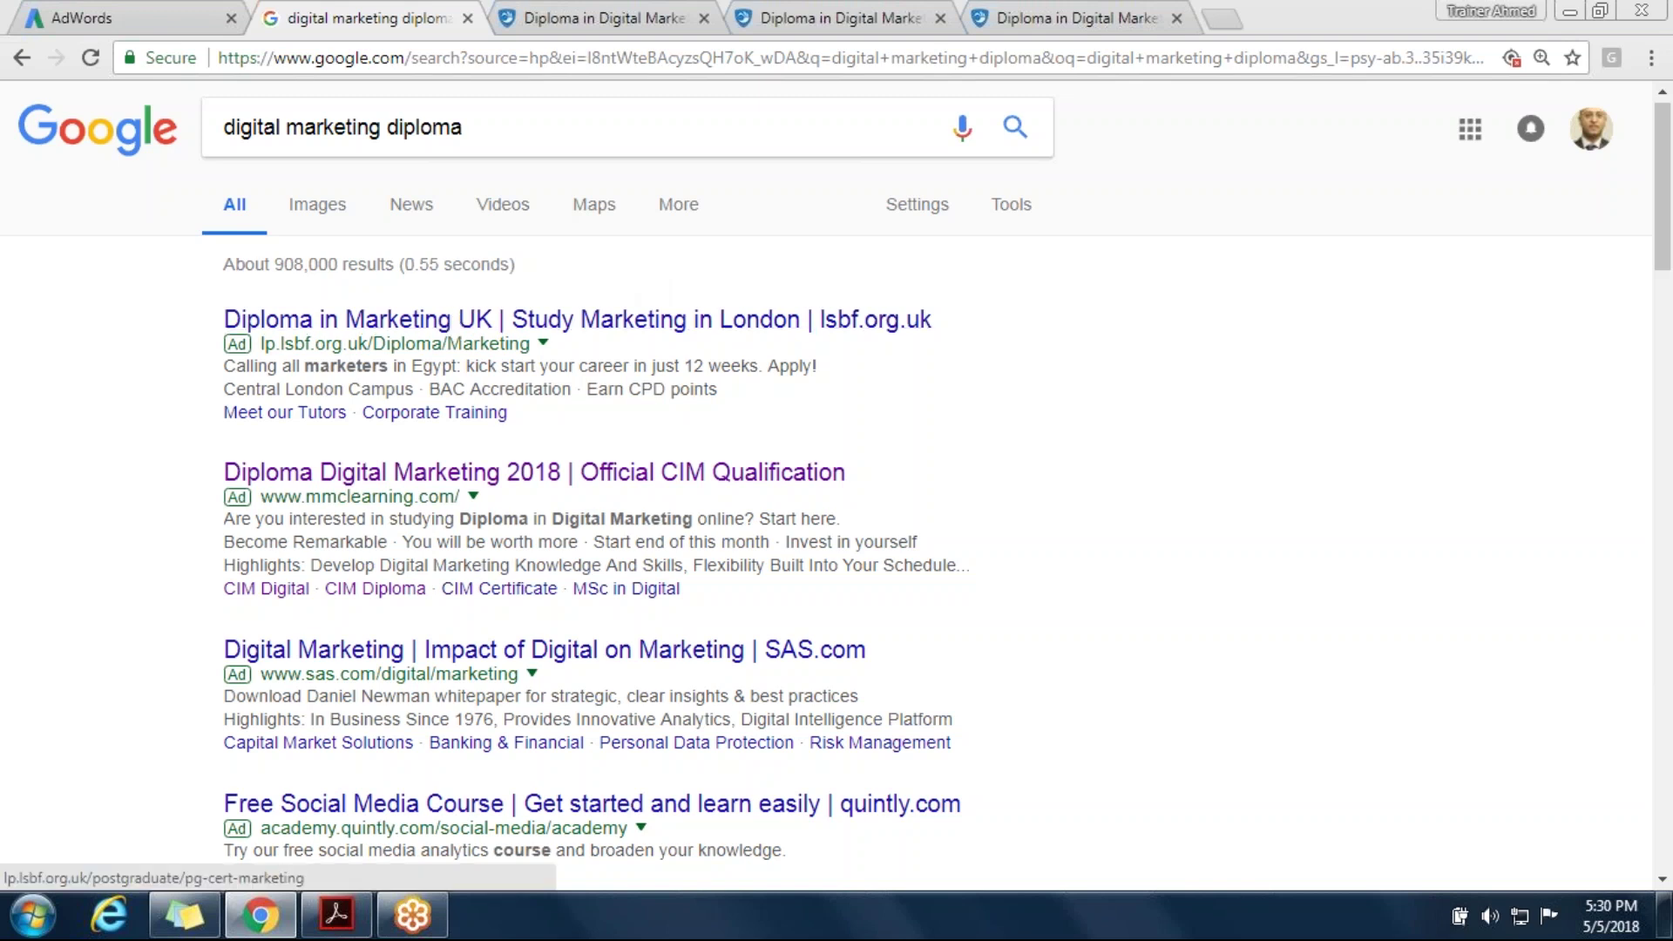
pyautogui.moveTo(290, 389); pyautogui.dragTo(691, 384)
pyautogui.click(452, 384)
# Alternate between the AdWords extension cards and the search results, highlighting the full callout line of the lsbf.org.uk ad
pyautogui.click(35, 12)
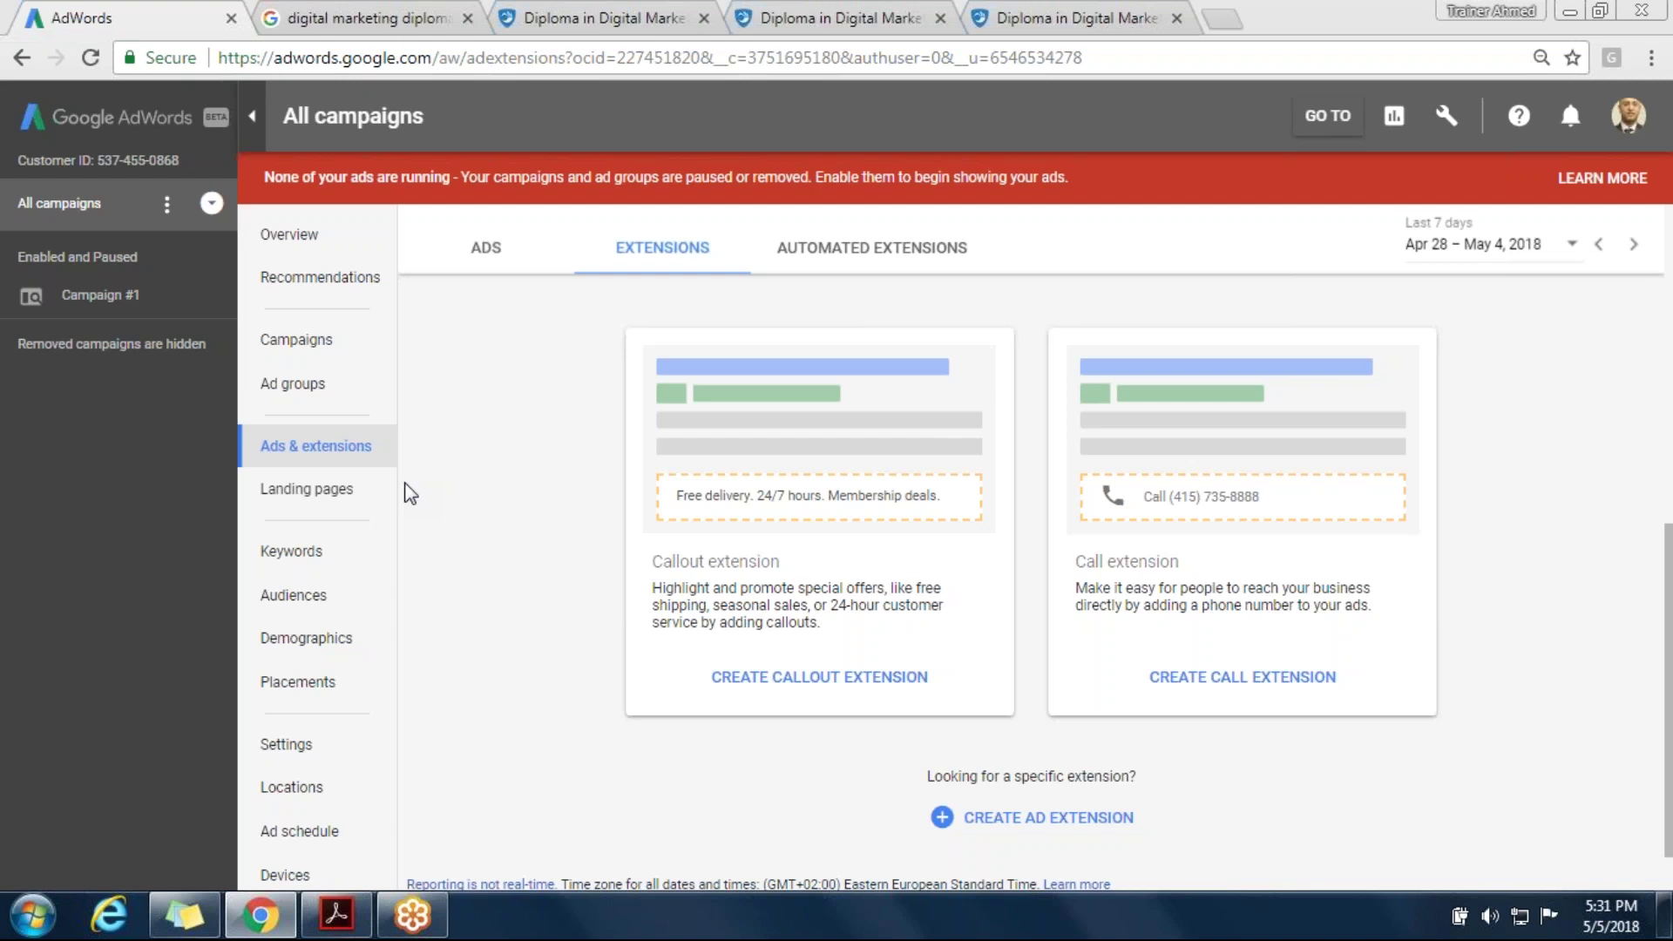
pyautogui.click(358, 9)
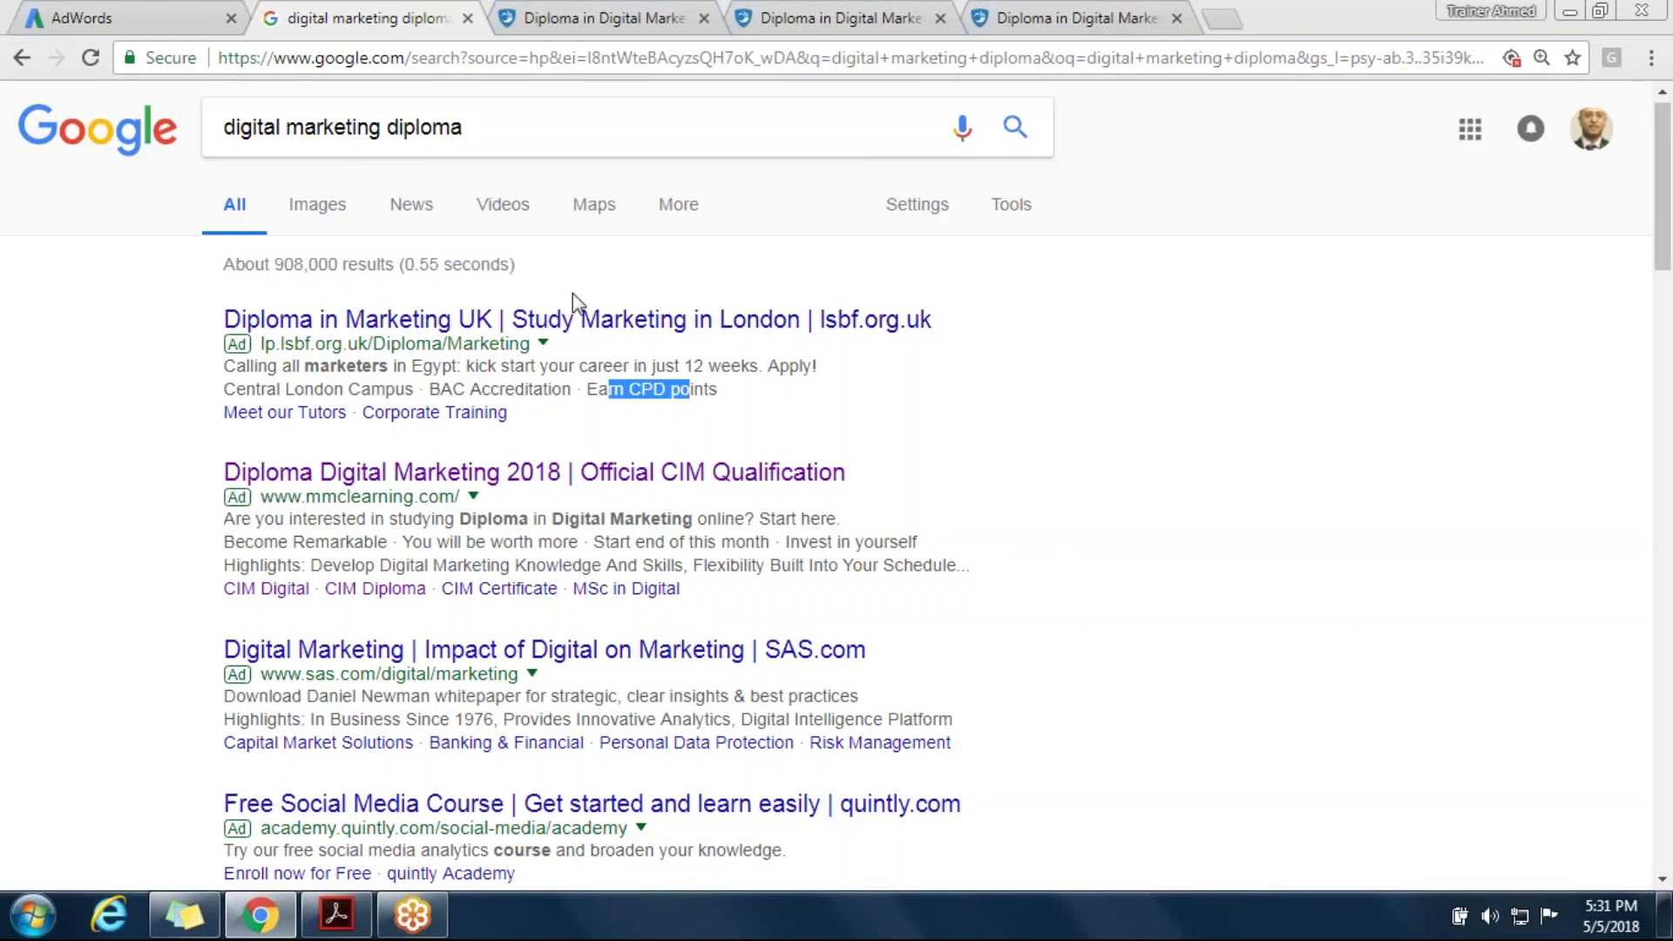
pyautogui.click(734, 403)
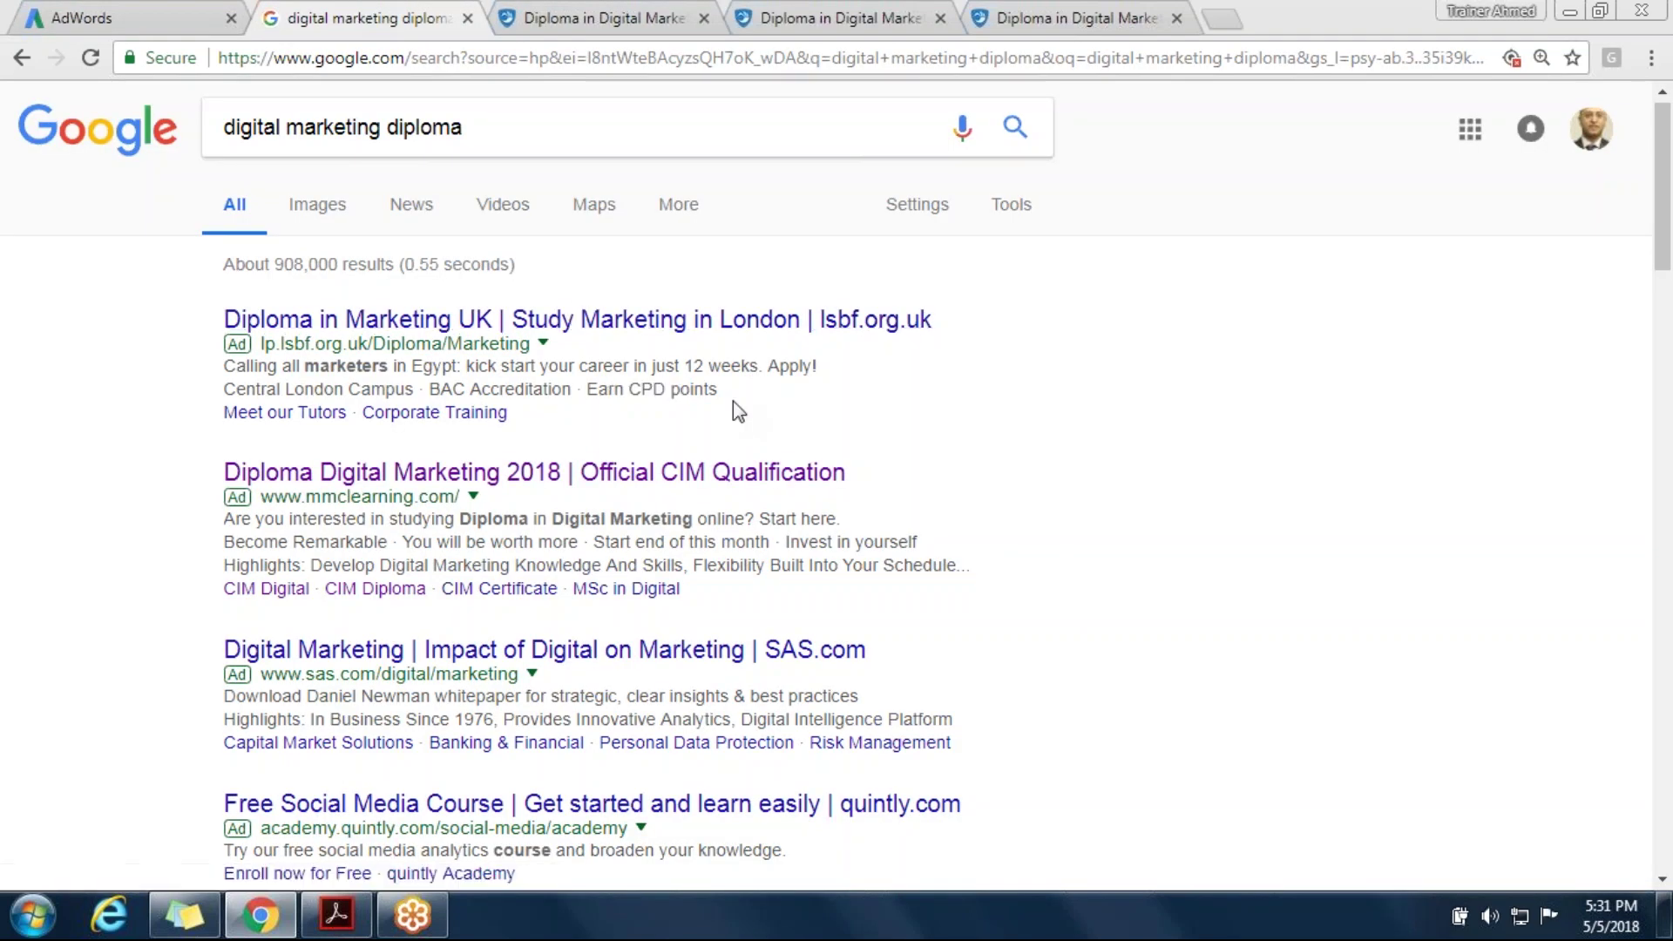
pyautogui.moveTo(720, 389); pyautogui.dragTo(361, 389)
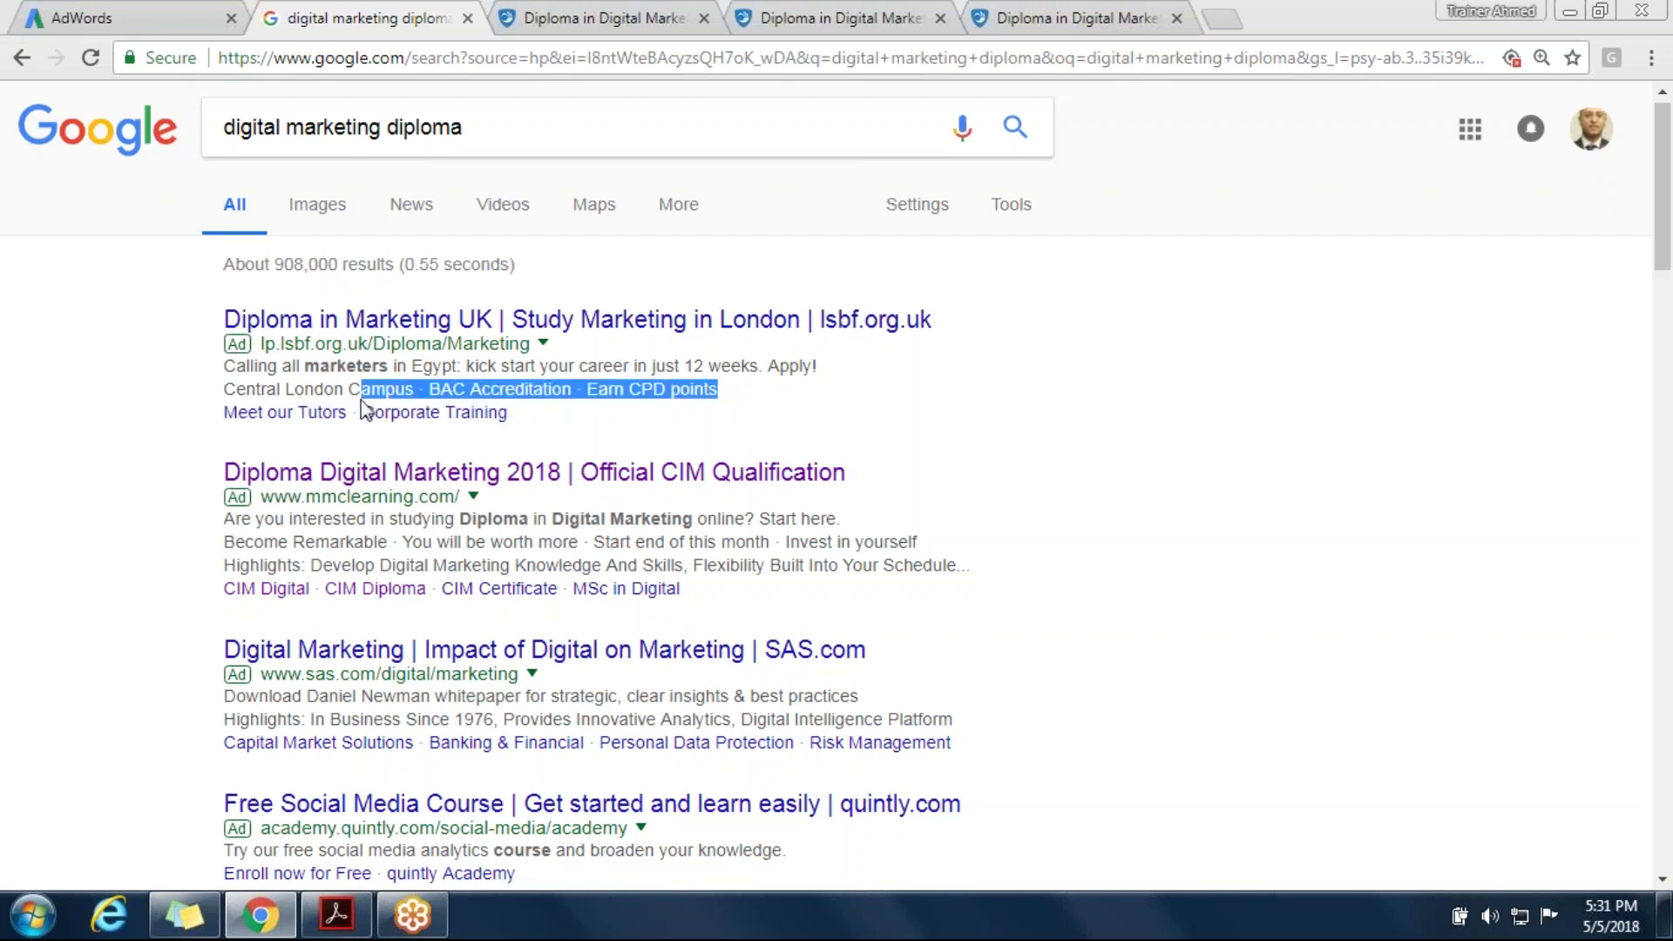
pyautogui.click(180, 12)
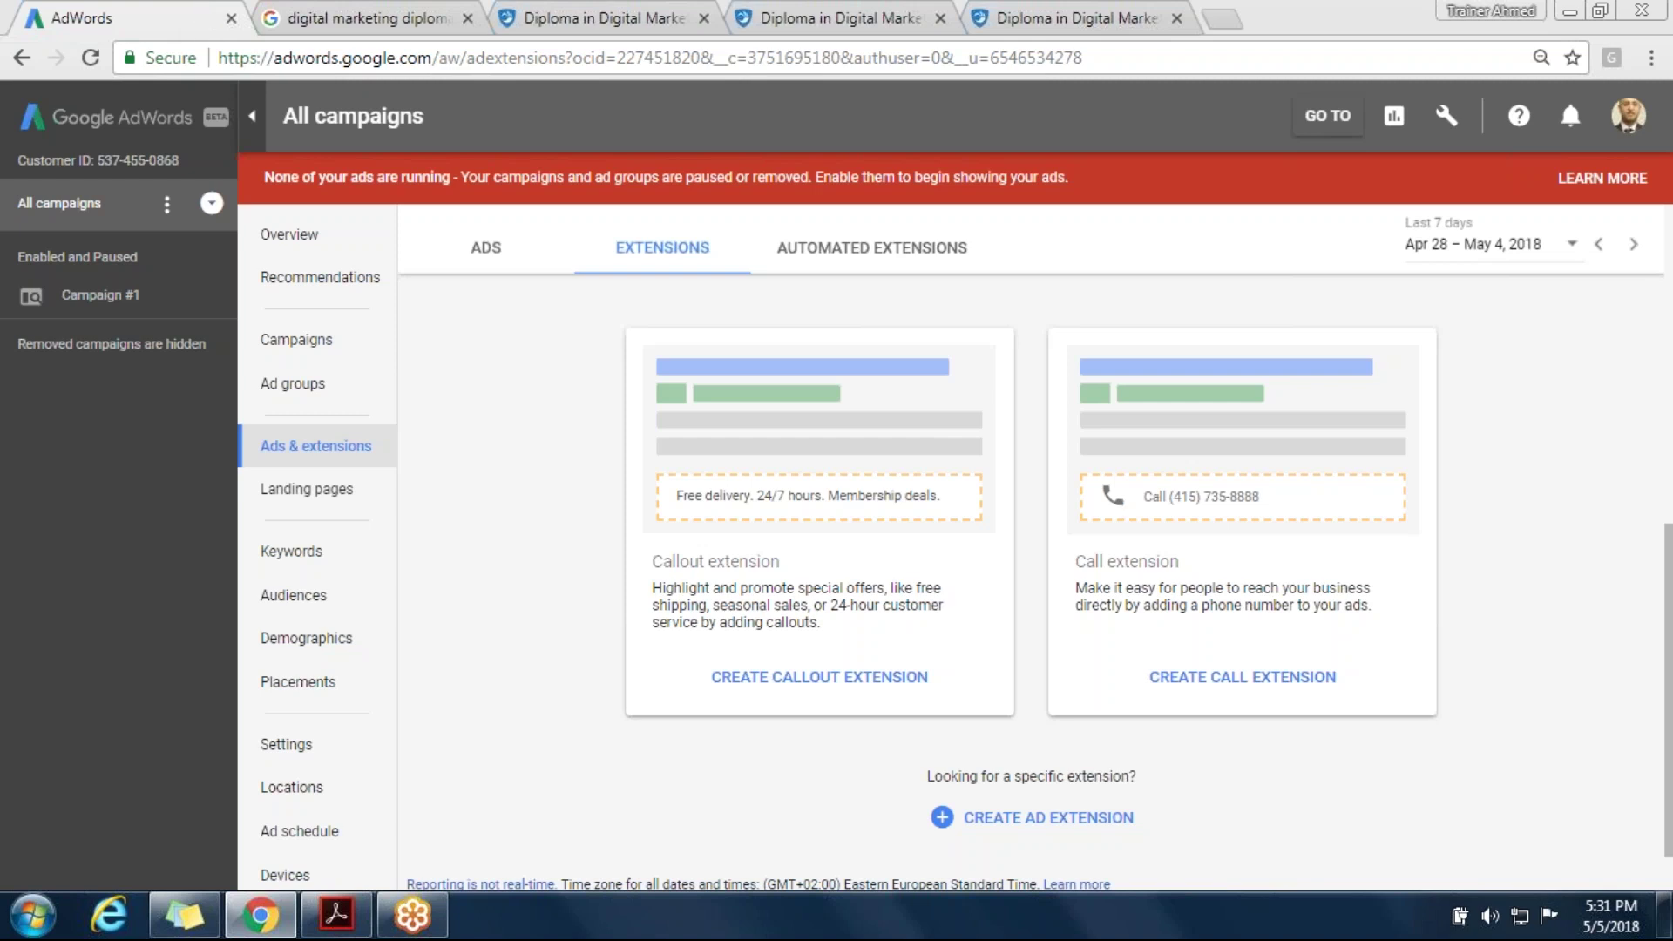
pyautogui.click(357, 13)
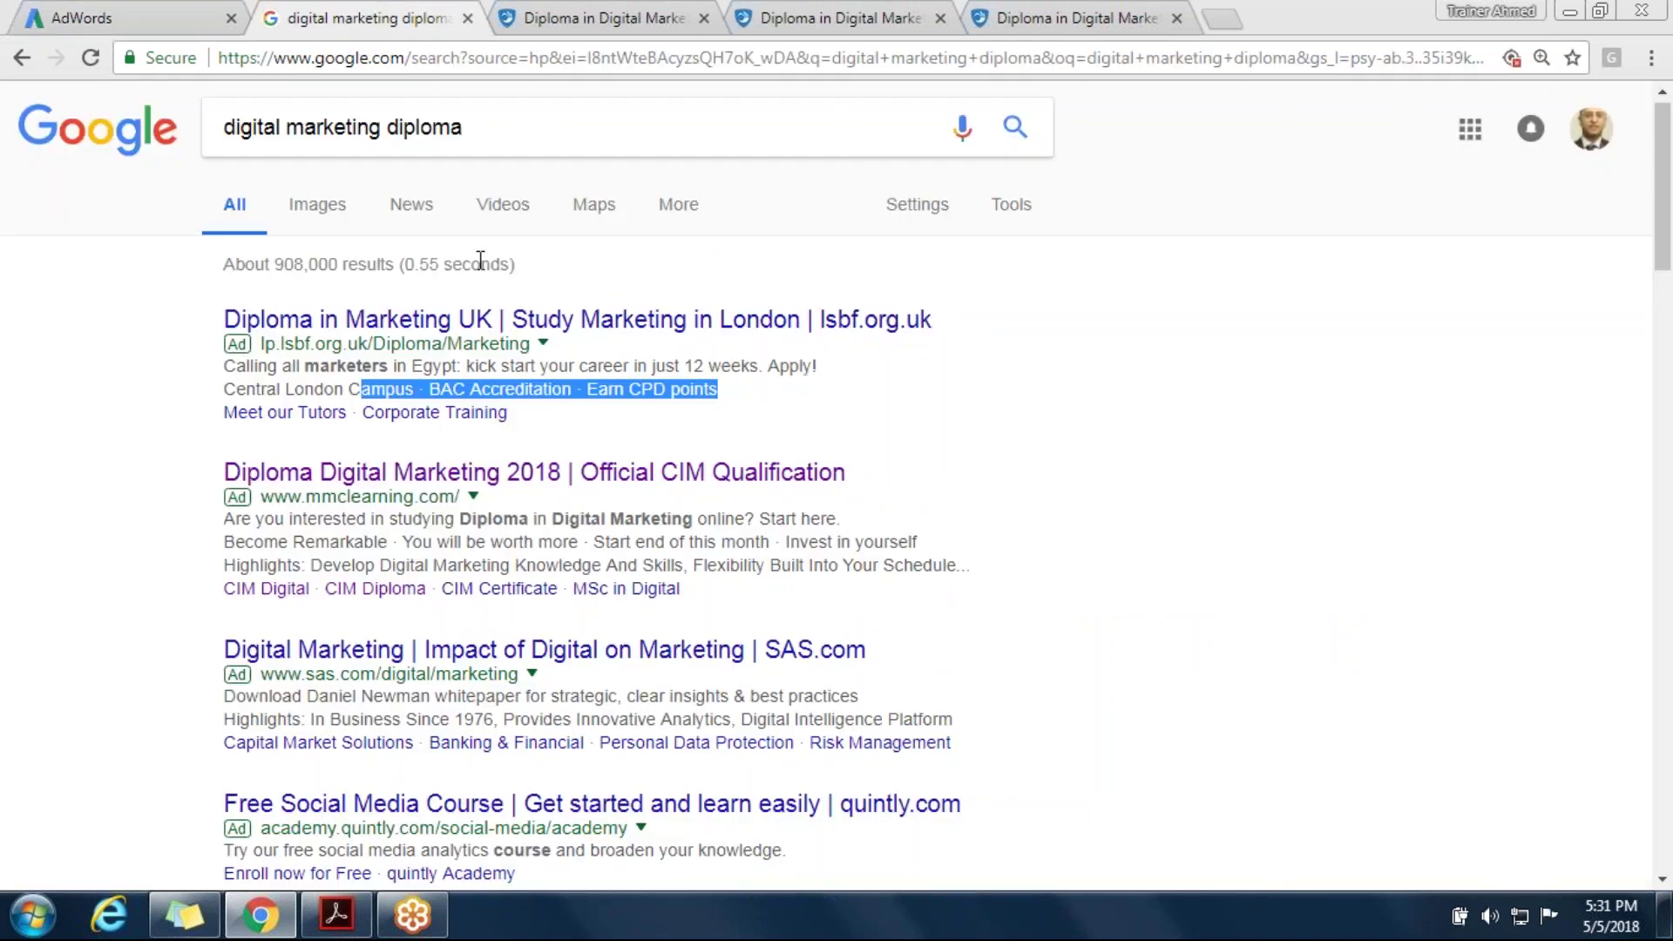
pyautogui.moveTo(718, 391); pyautogui.dragTo(234, 388)
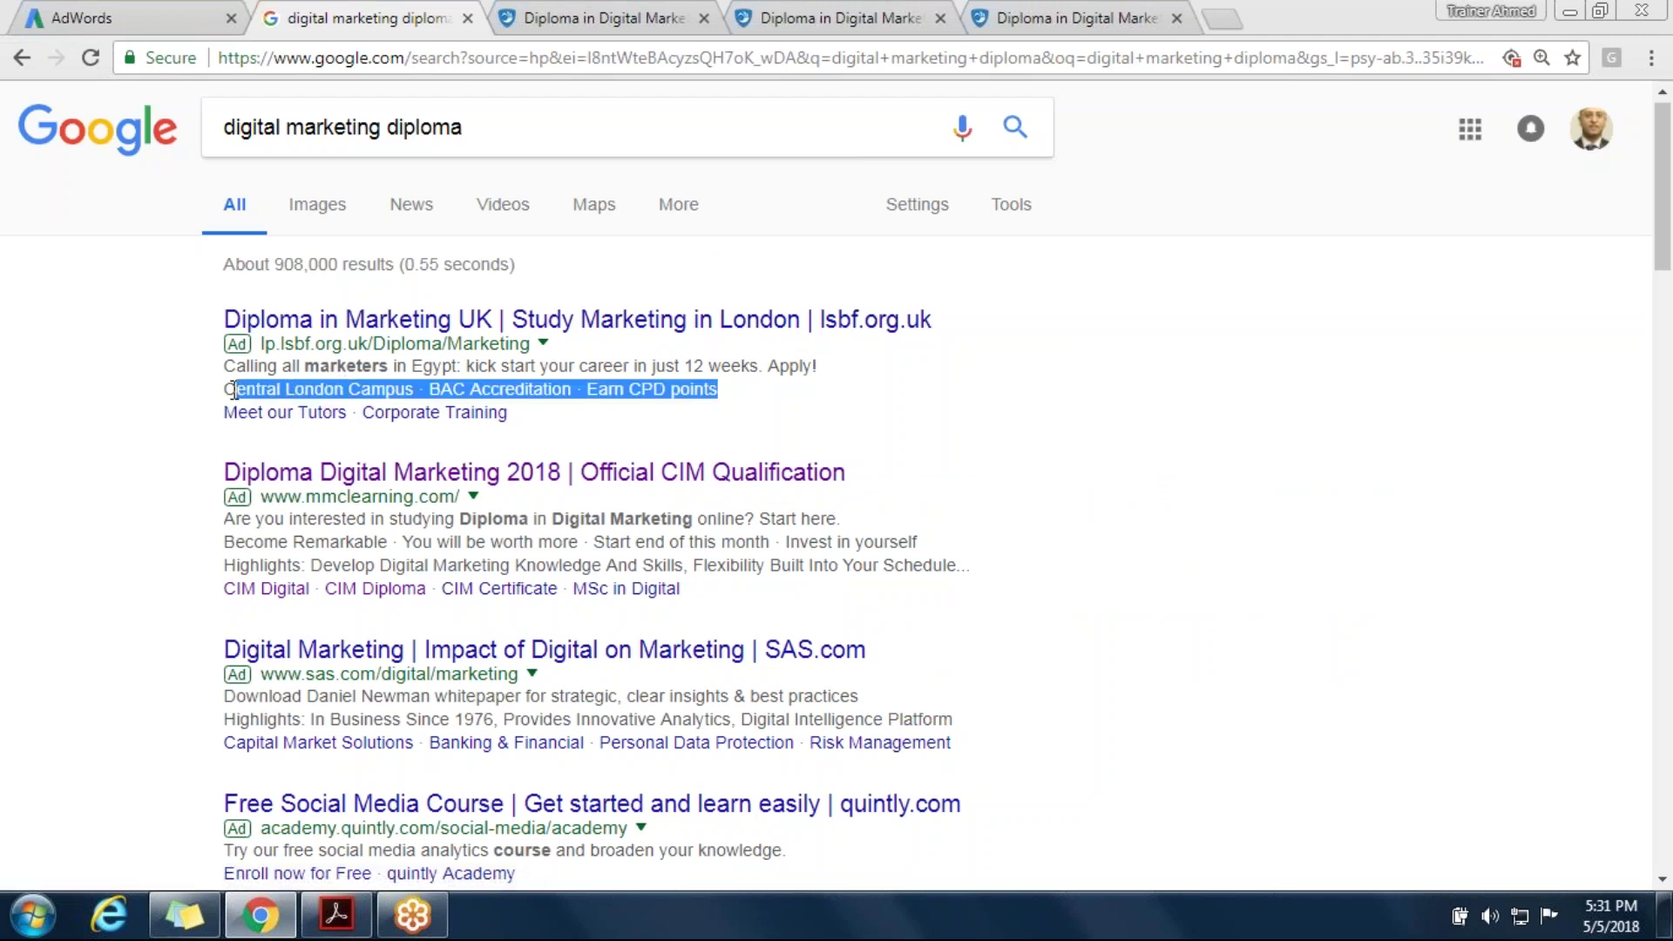
# Search Google for "digital marketing company in doha"
pyautogui.click(456, 128)
pyautogui.press('BackSpace')
pyautogui.press('BackSpace')
pyautogui.press('BackSpace')
pyautogui.press('BackSpace')
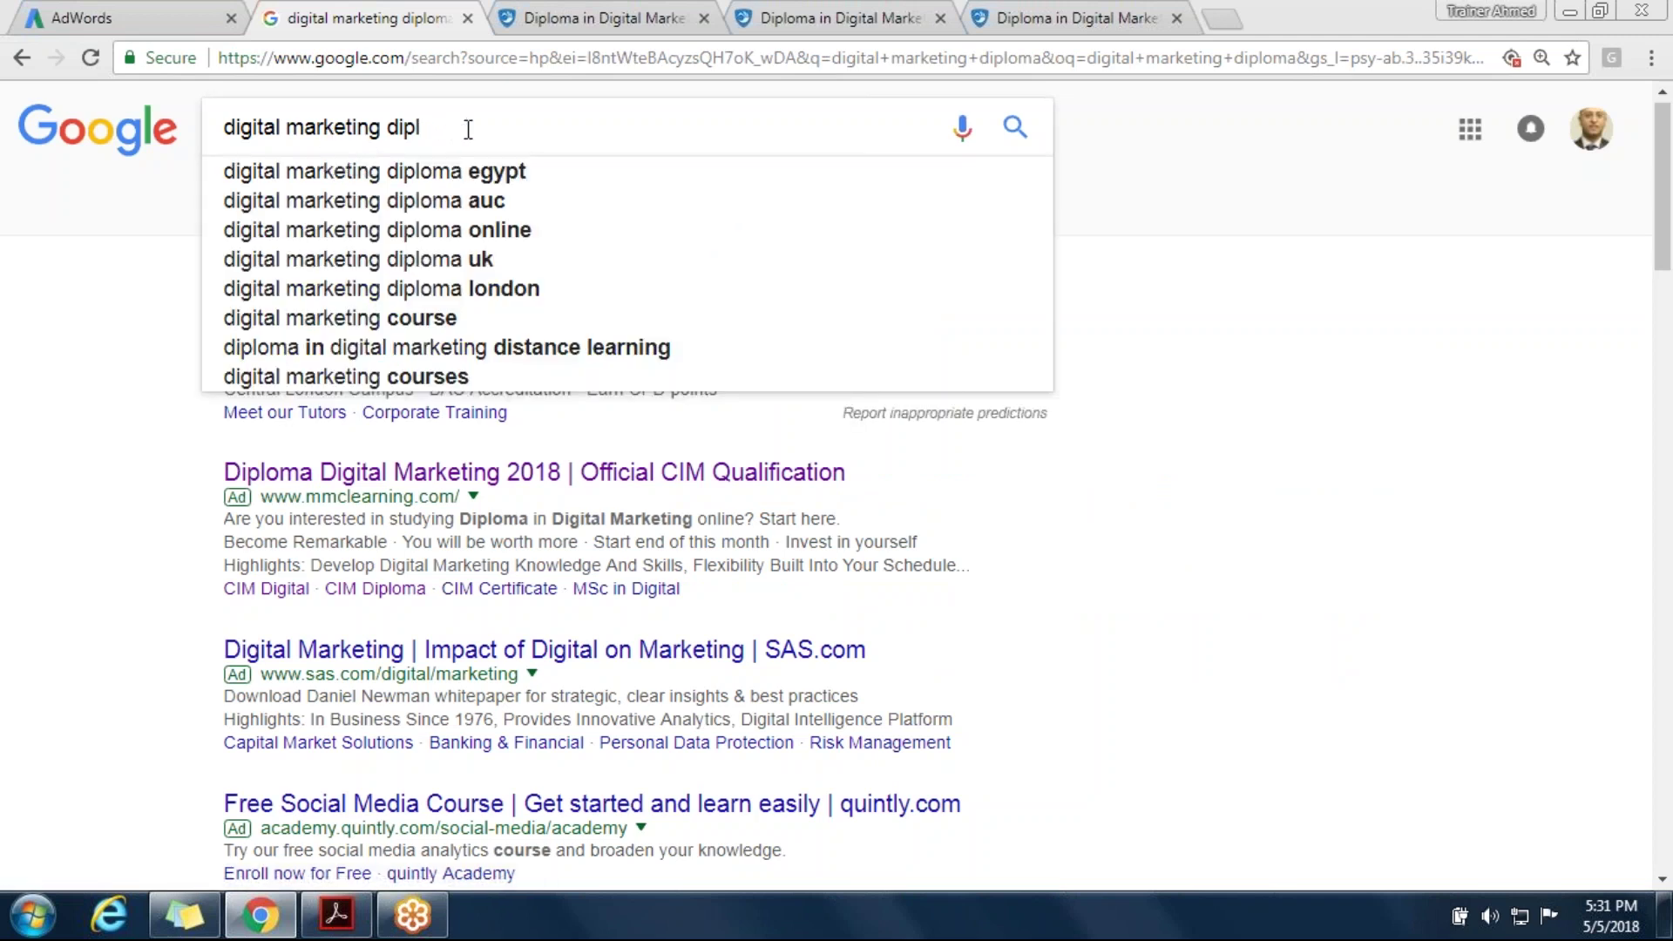
pyautogui.press('BackSpace')
pyautogui.press('BackSpace')
pyautogui.press('BackSpace')
pyautogui.write('com')
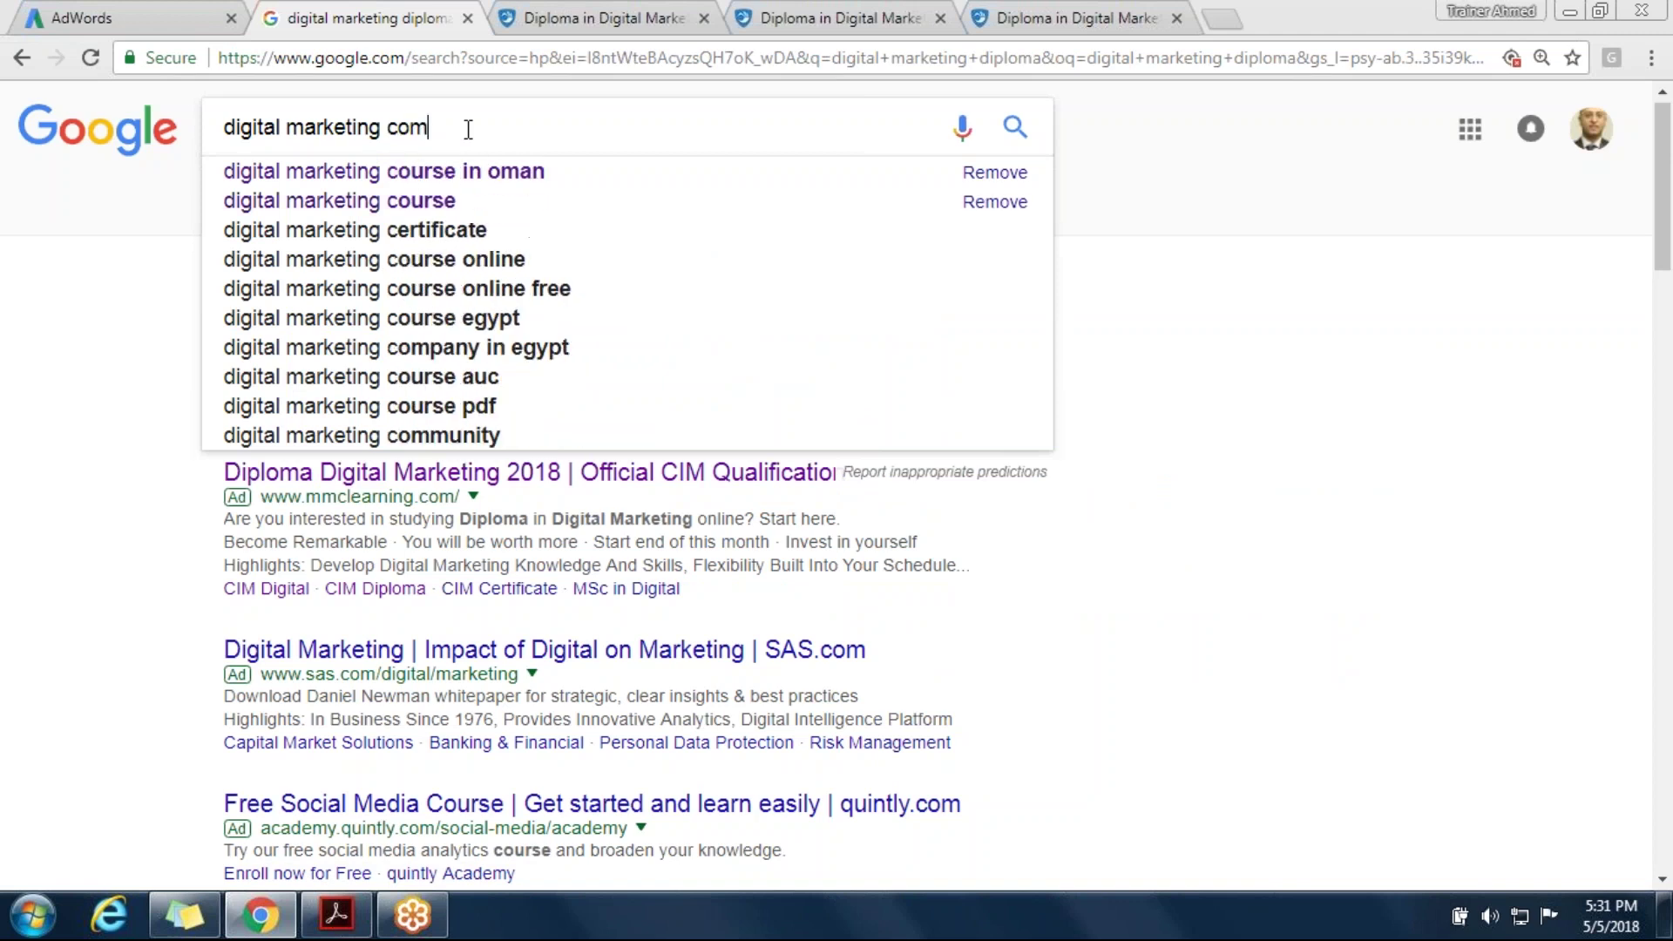
pyautogui.write('pany in doha')
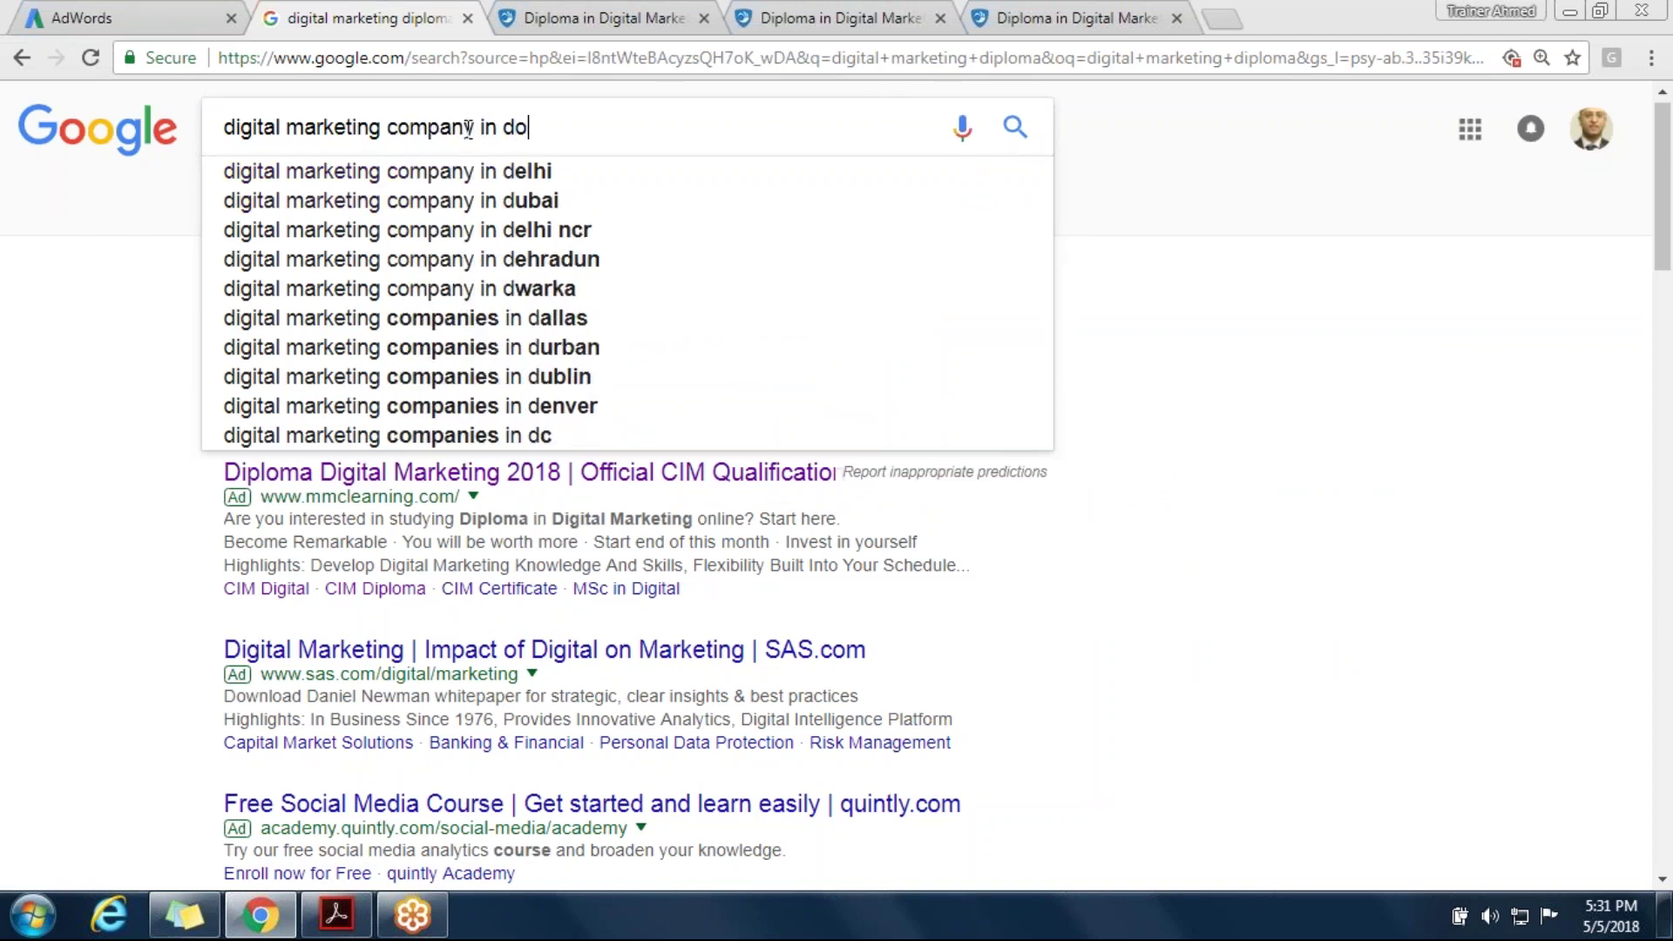
pyautogui.press('Return')
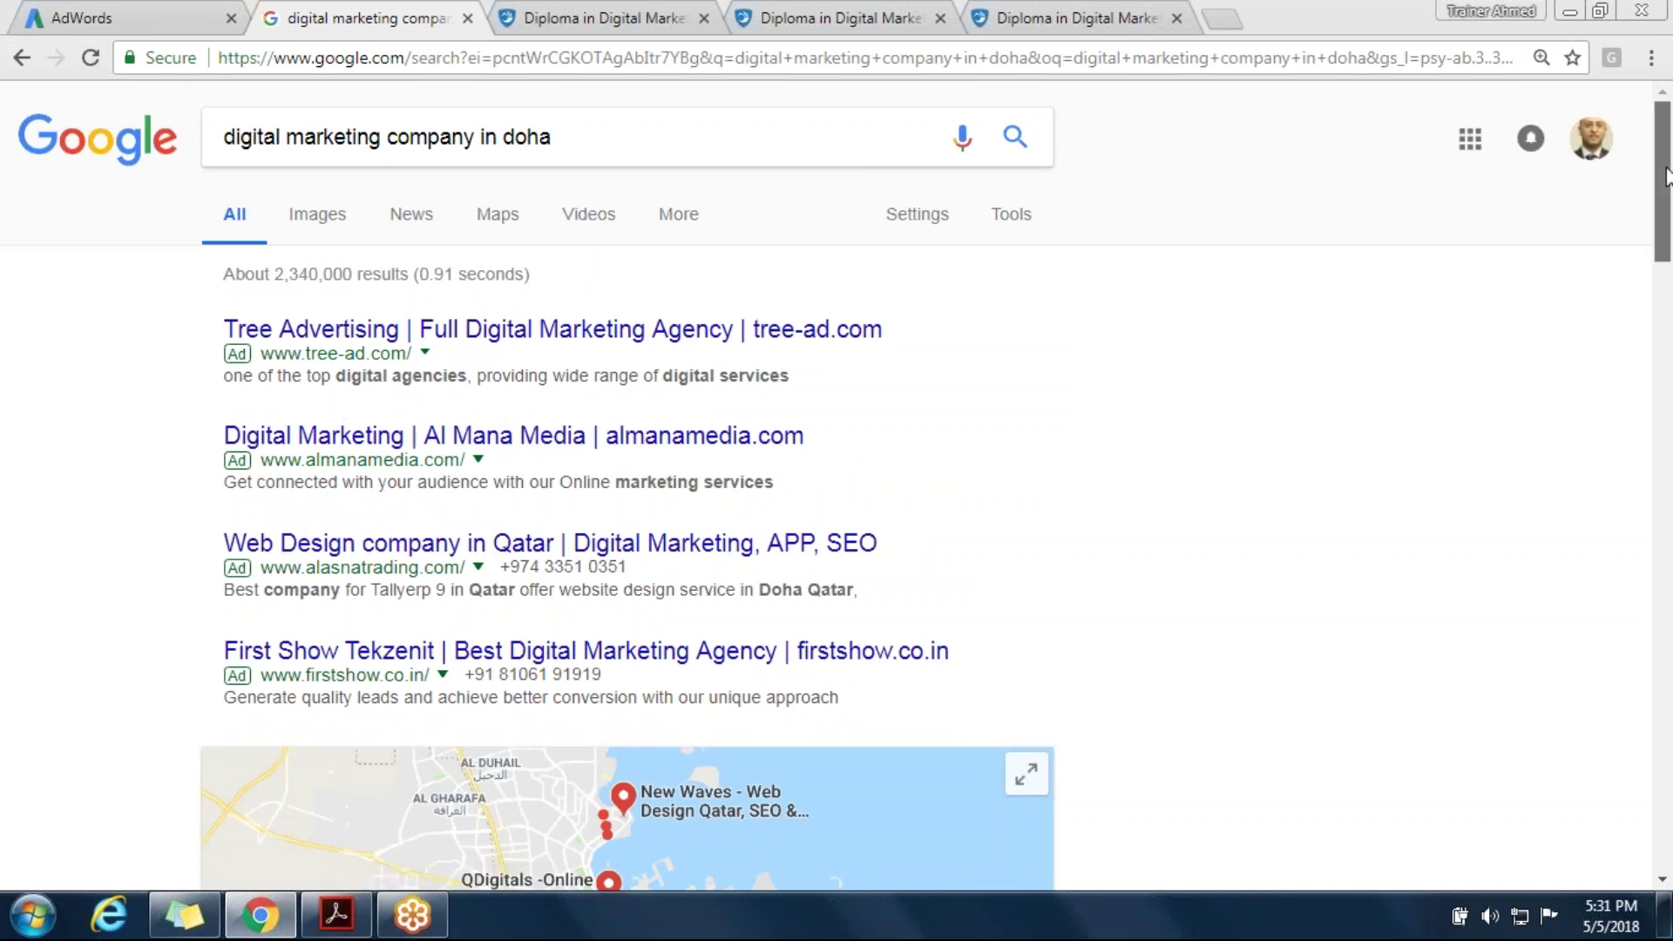
# Browse the ads at the end of the search results and highlight the "Highlights" line of the sas.com ad
pyautogui.scroll(-3, 1666, 177)
pyautogui.click(1669, 667)
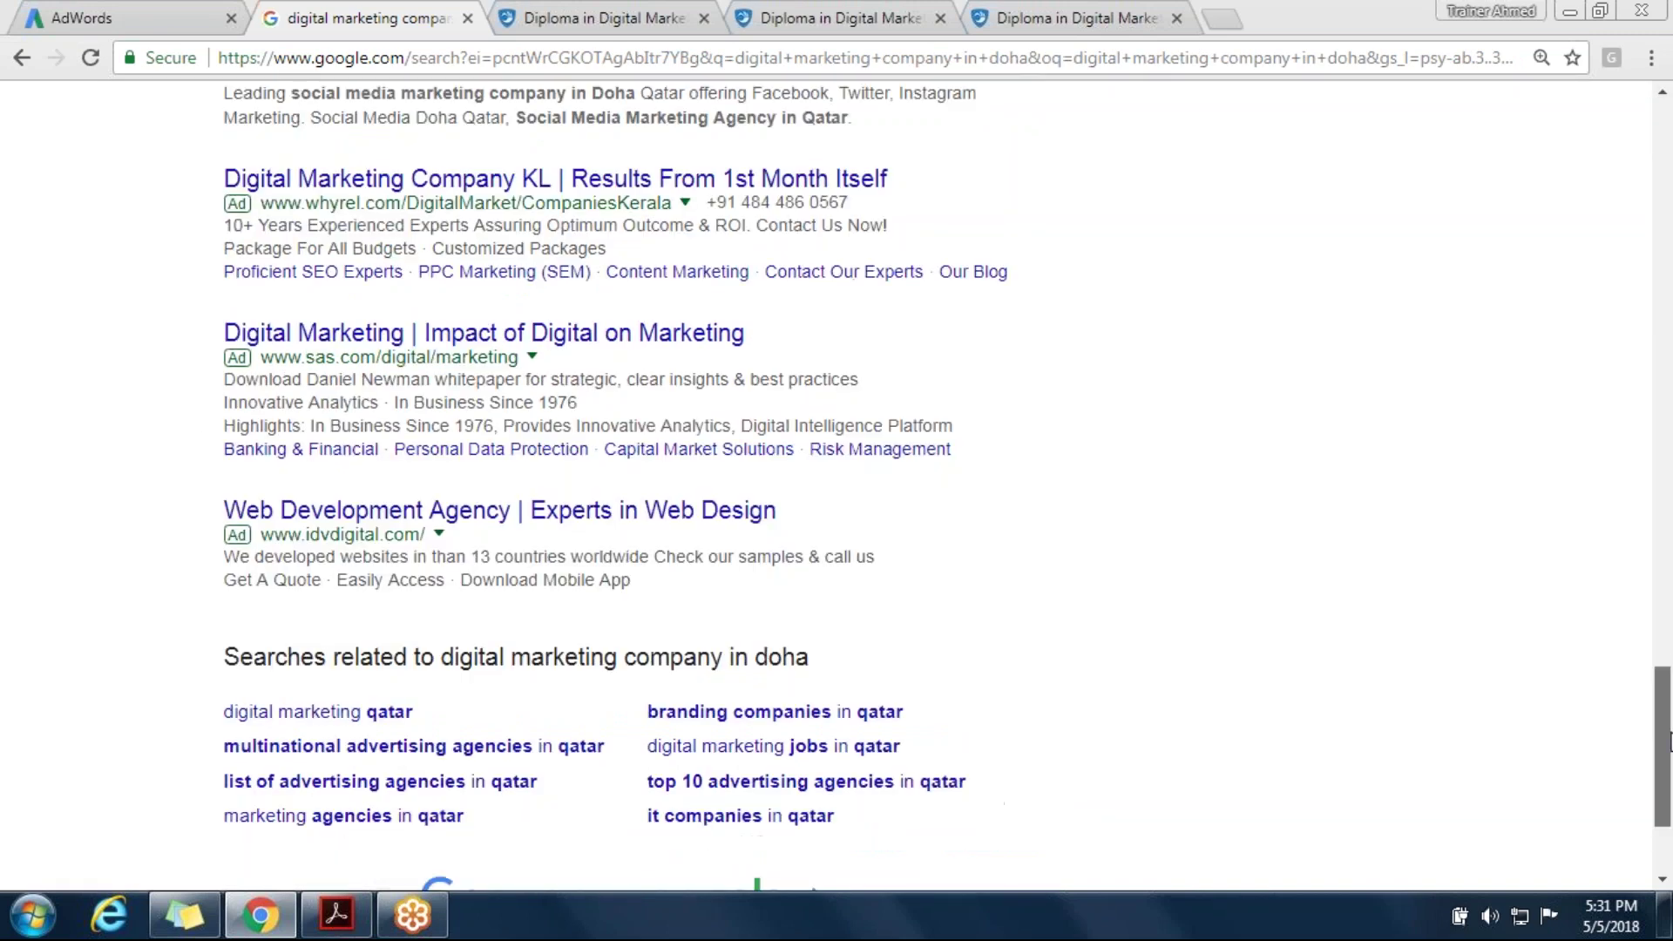
pyautogui.scroll(1, 1669, 741)
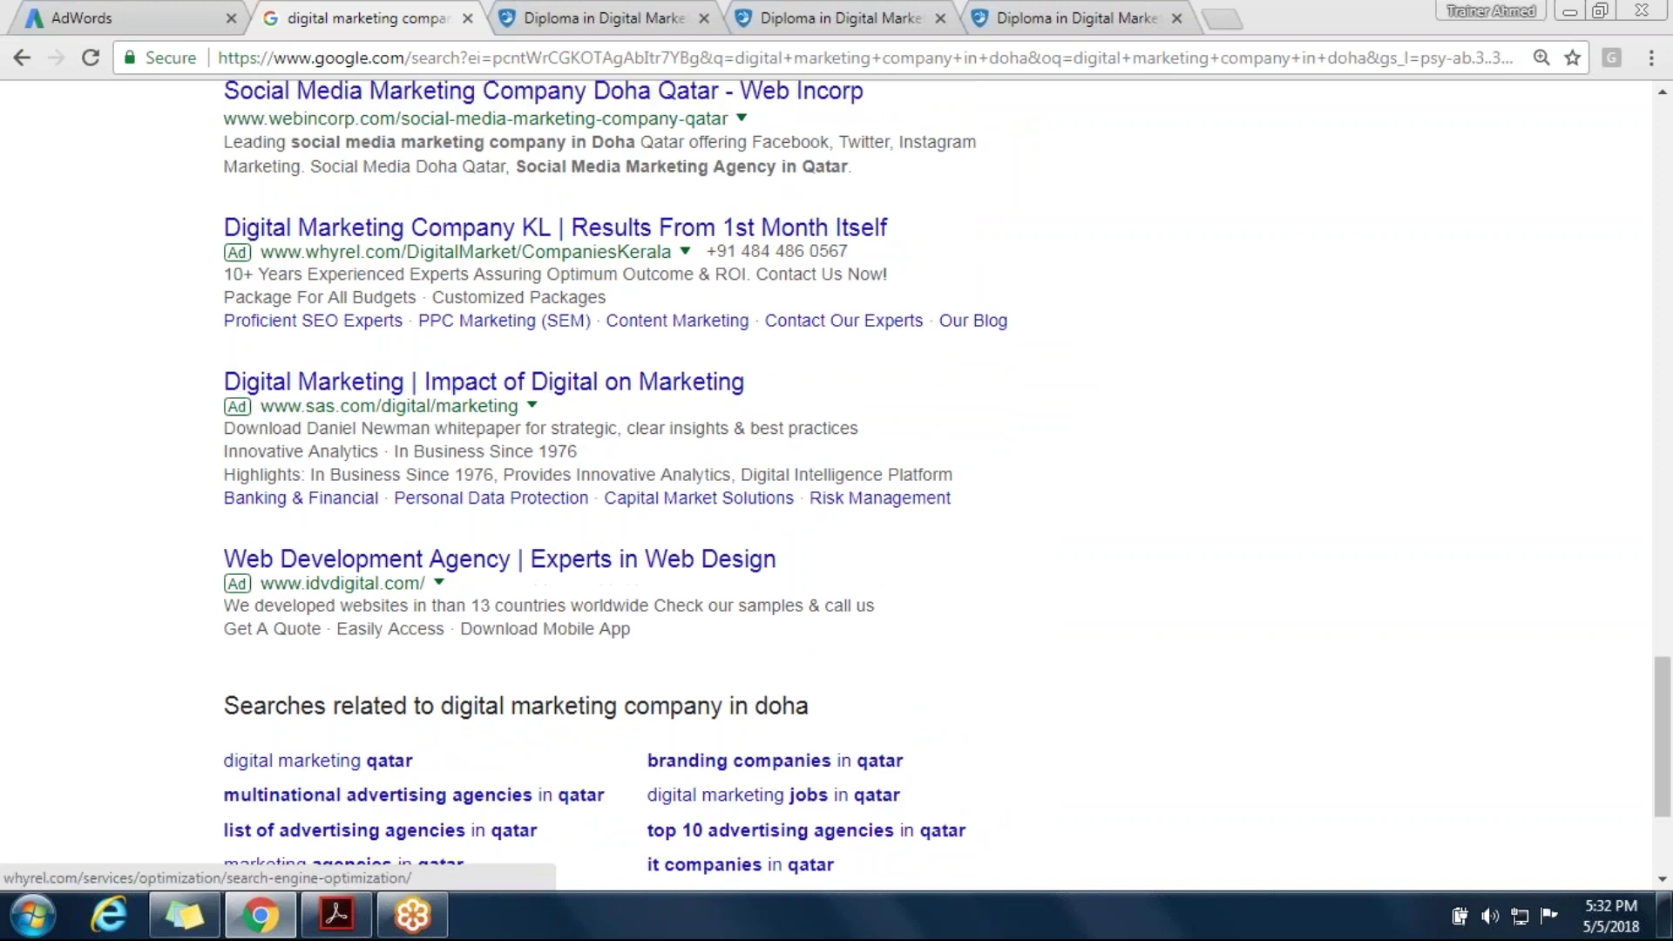
pyautogui.moveTo(315, 476); pyautogui.dragTo(672, 475)
pyautogui.moveTo(789, 468); pyautogui.dragTo(915, 474)
pyautogui.click(1098, 471)
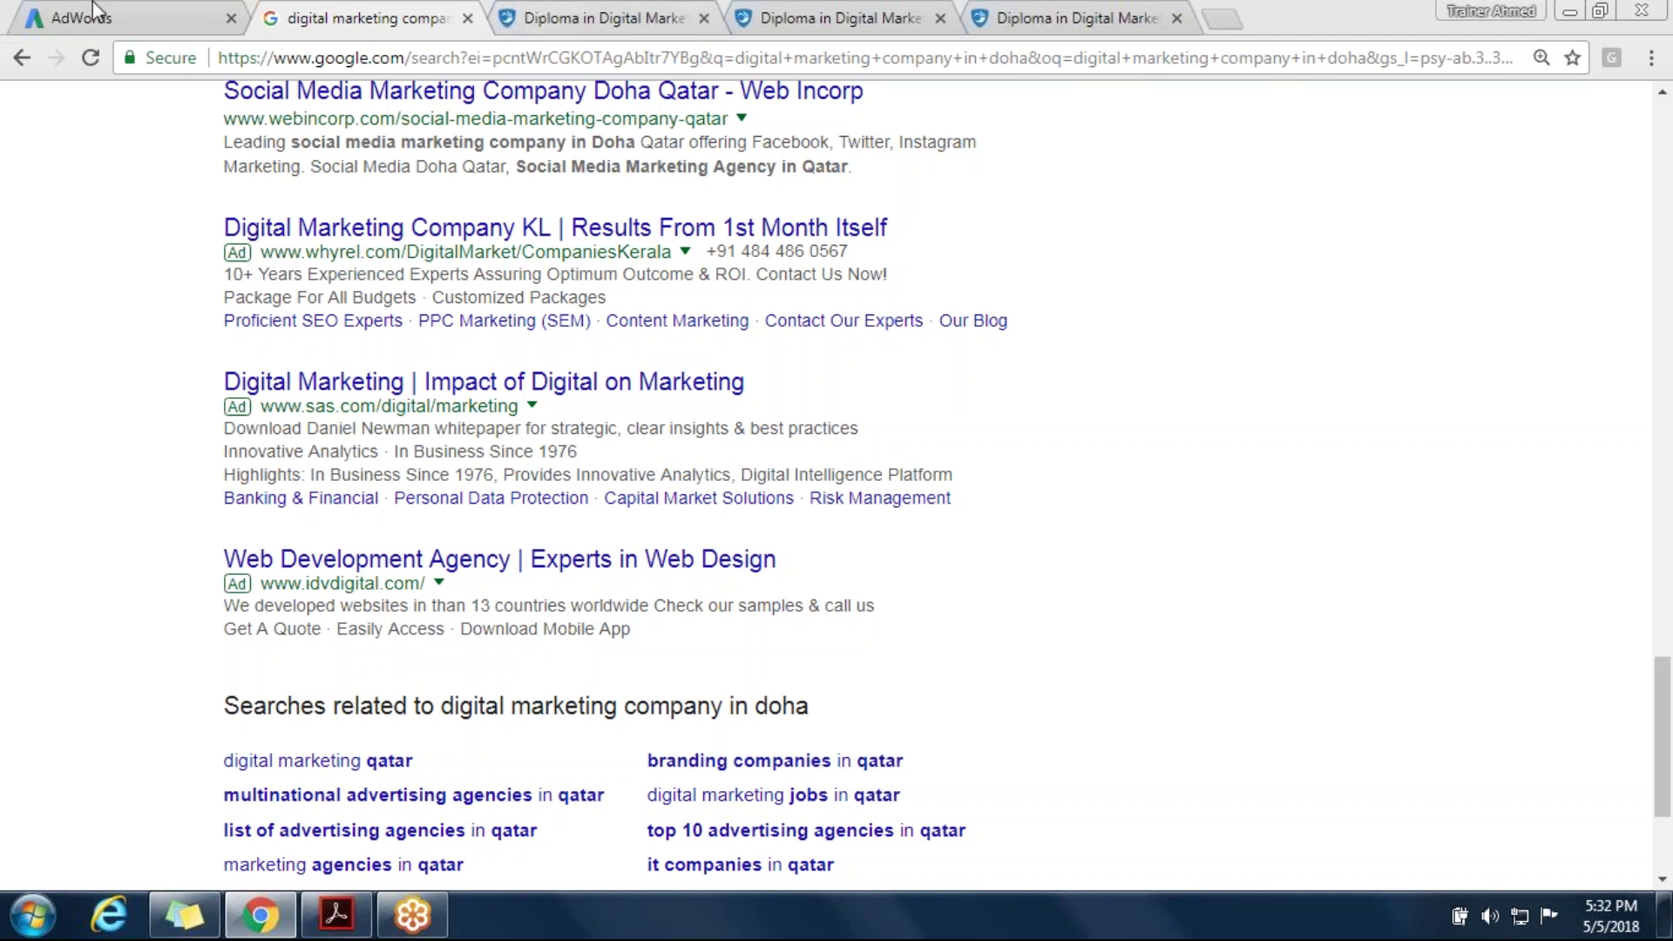
# Close the three open "Diploma in Digital Marketing" pages
pyautogui.click(705, 18)
pyautogui.click(704, 18)
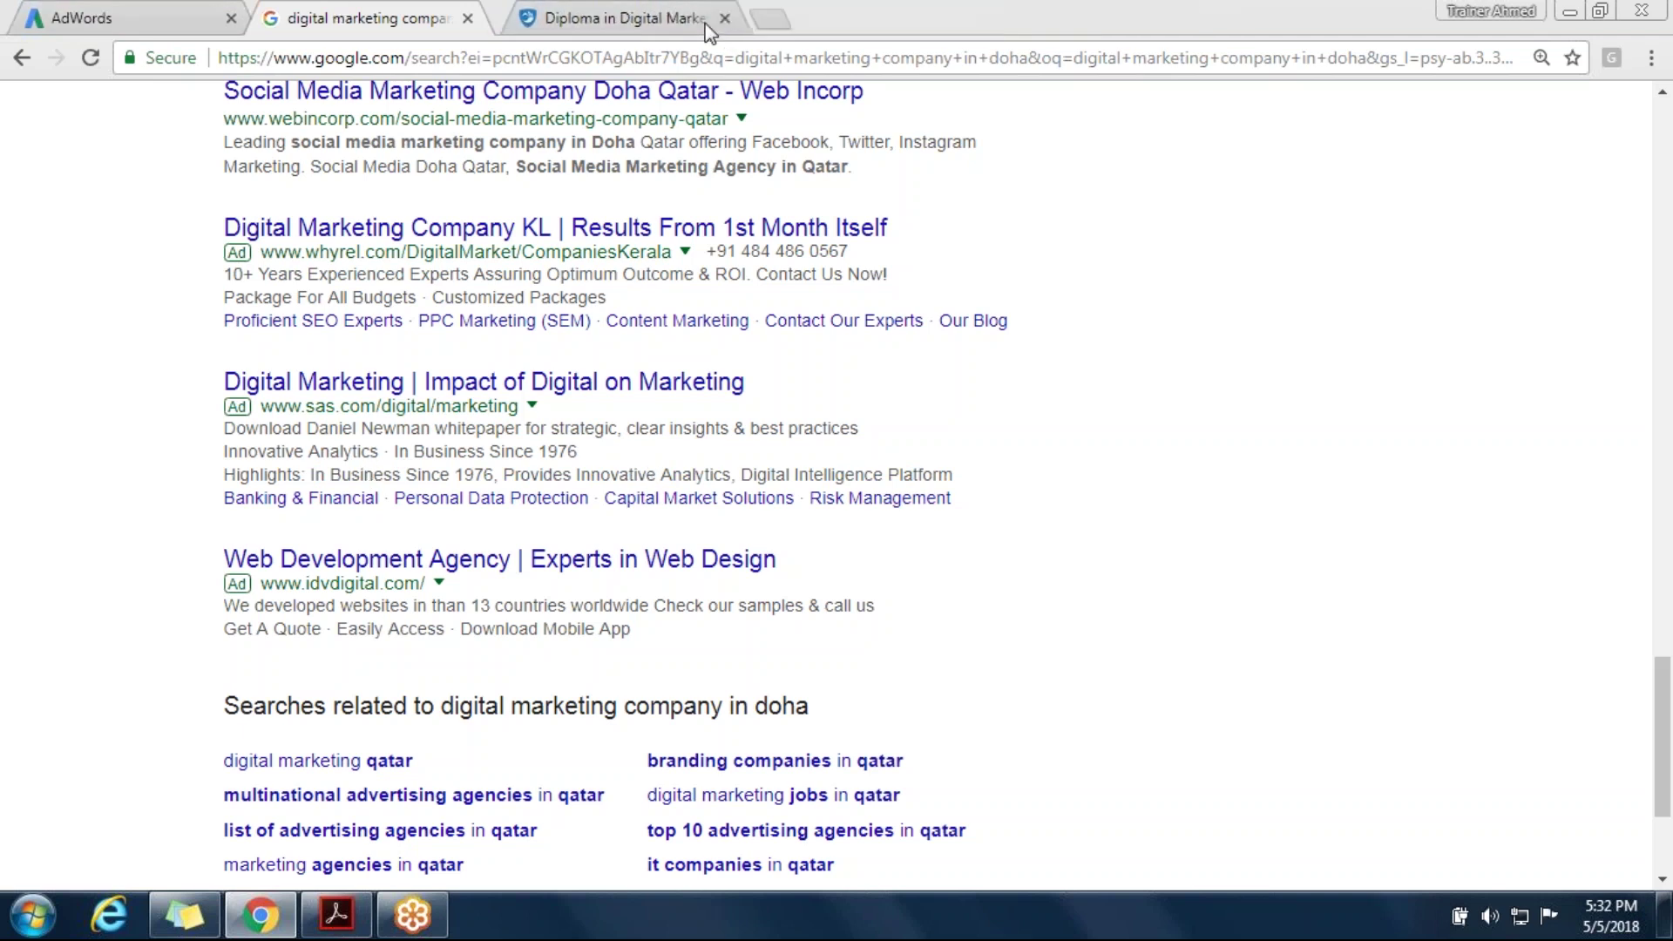
pyautogui.click(710, 29)
pyautogui.click(724, 18)
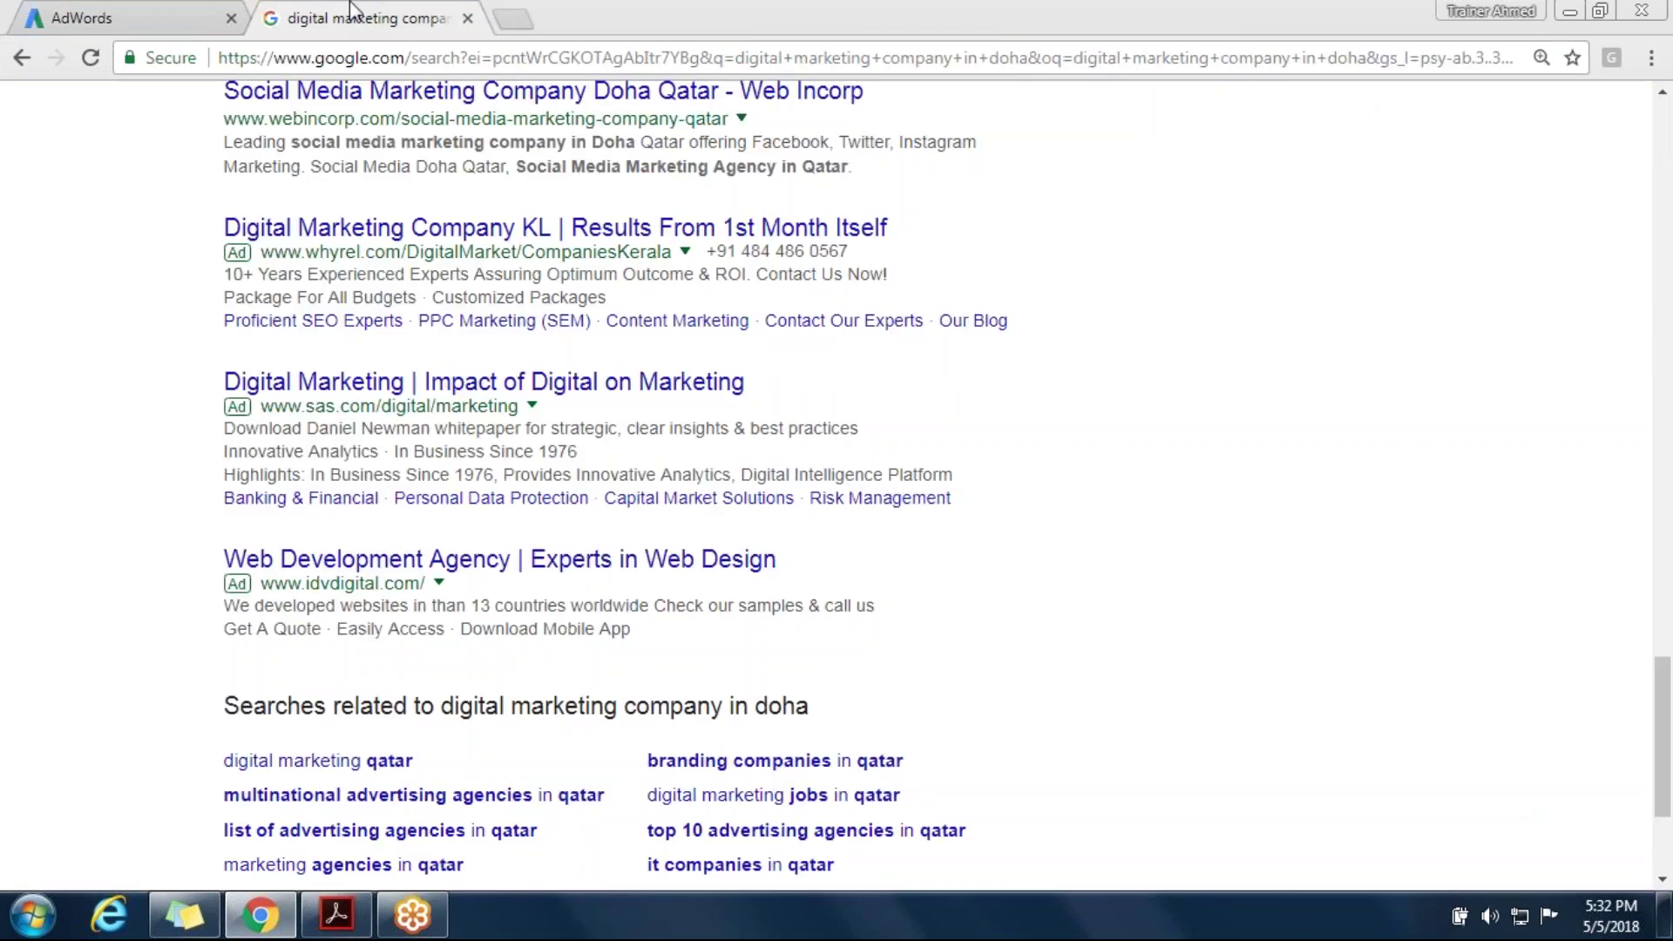
# Review the Sitelink, Callout and Call extension cards in AdWords and highlight the sample phone number on the Call extension card
pyautogui.click(186, 3)
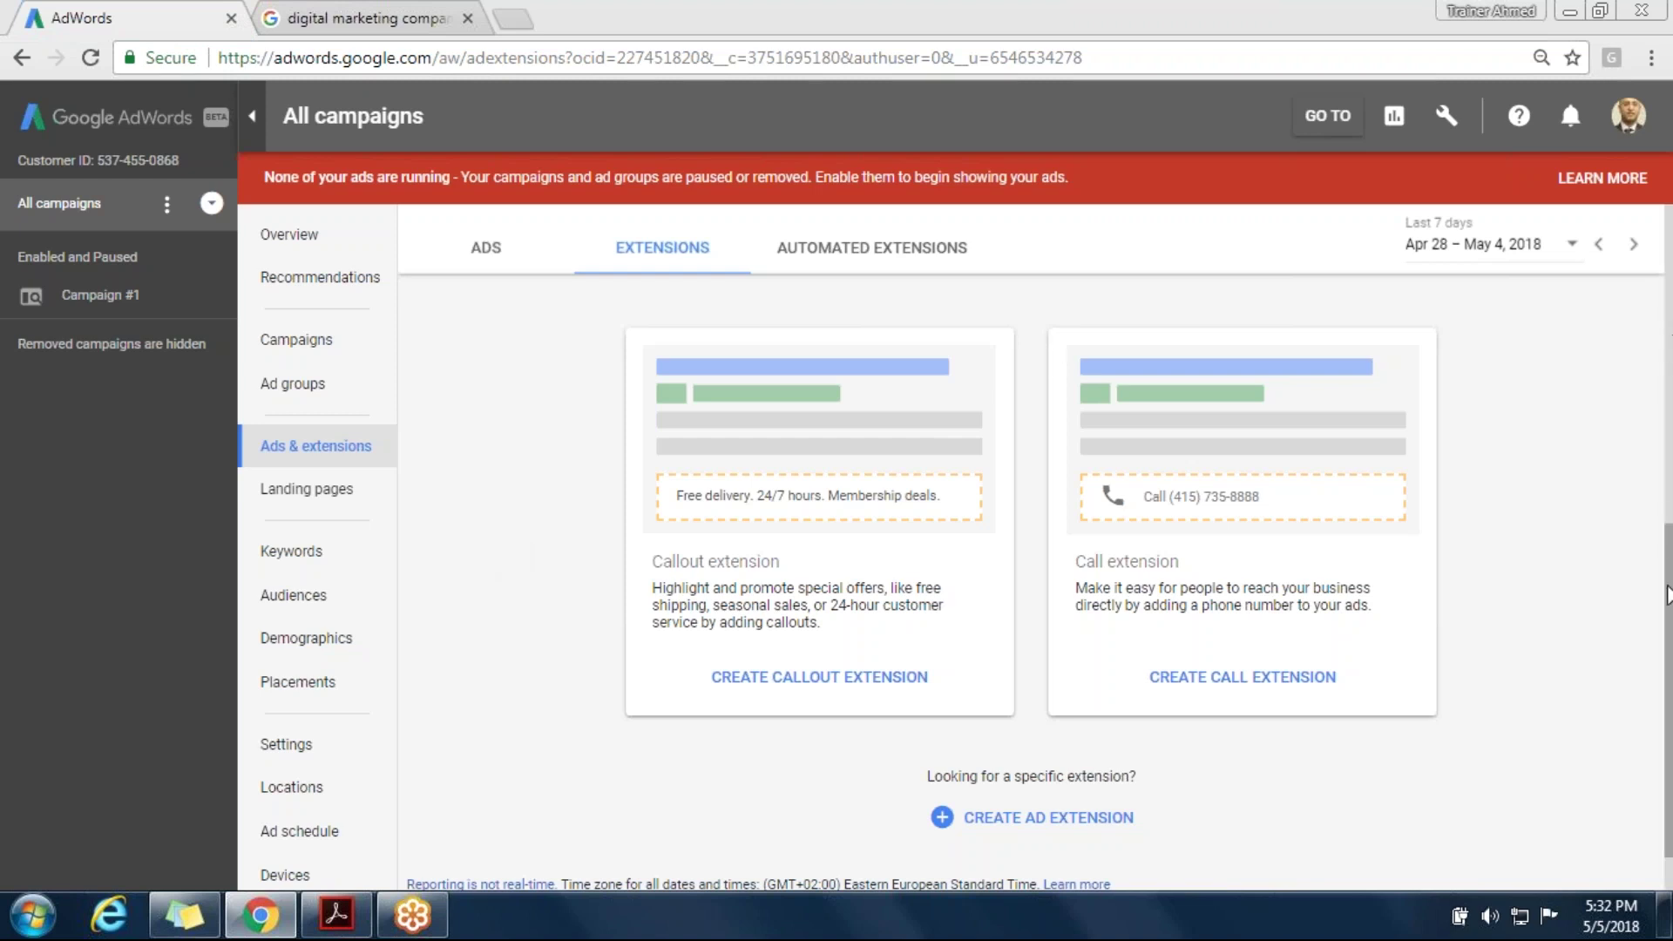
pyautogui.scroll(10, 1670, 399)
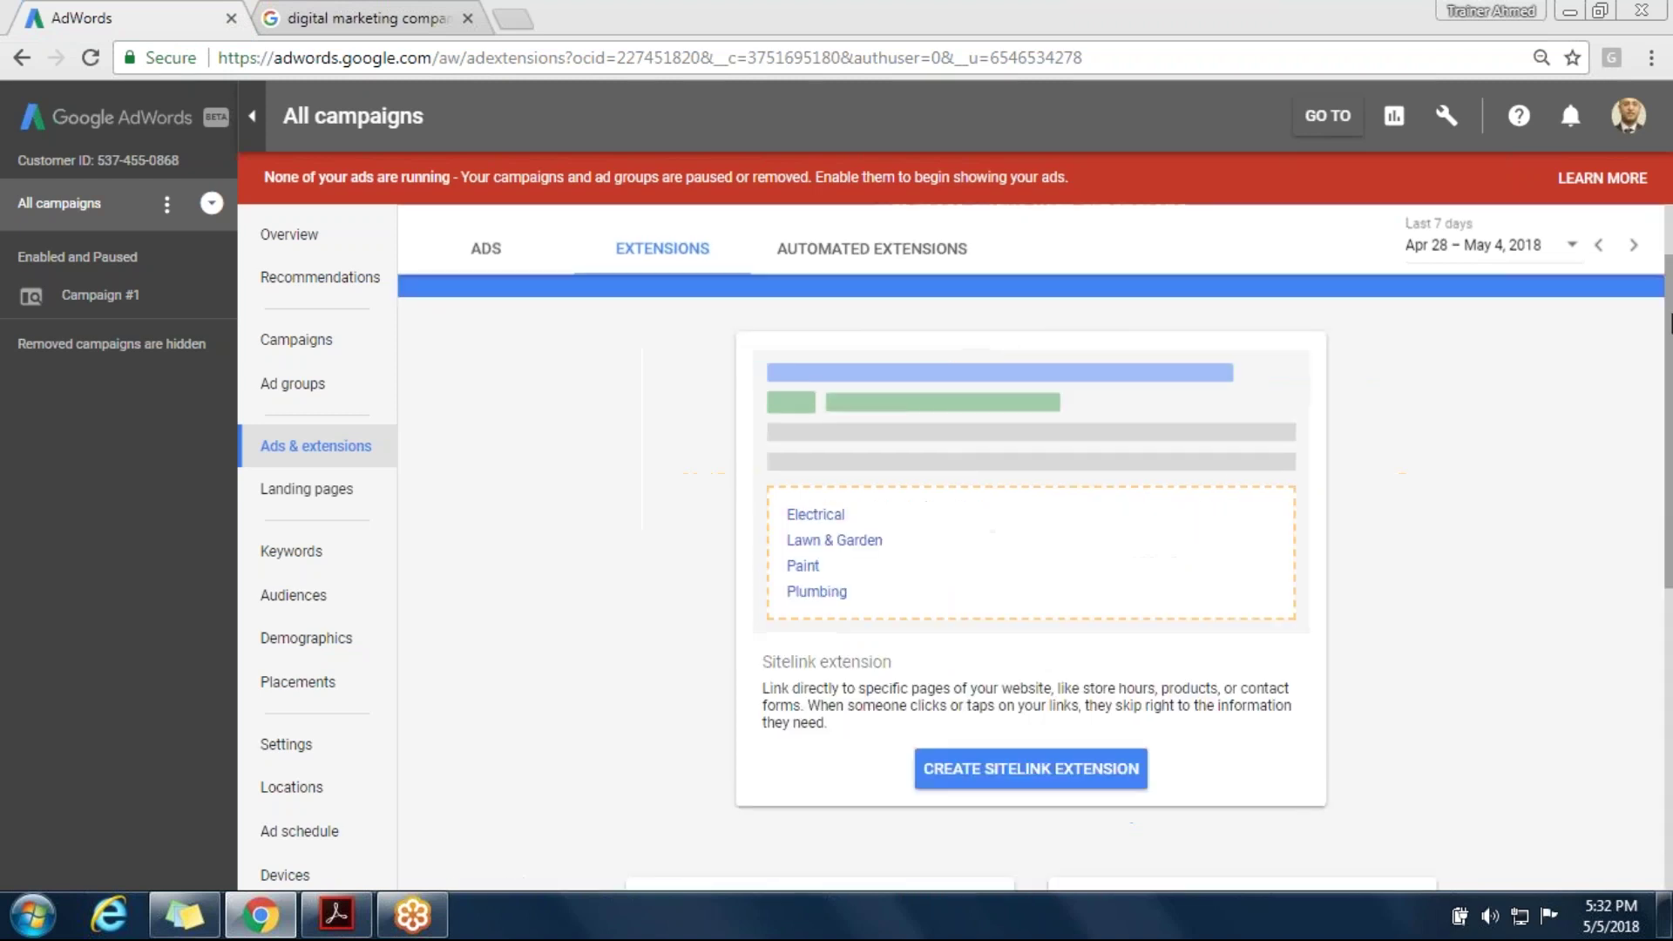
pyautogui.moveTo(1670, 310); pyautogui.dragTo(1666, 585)
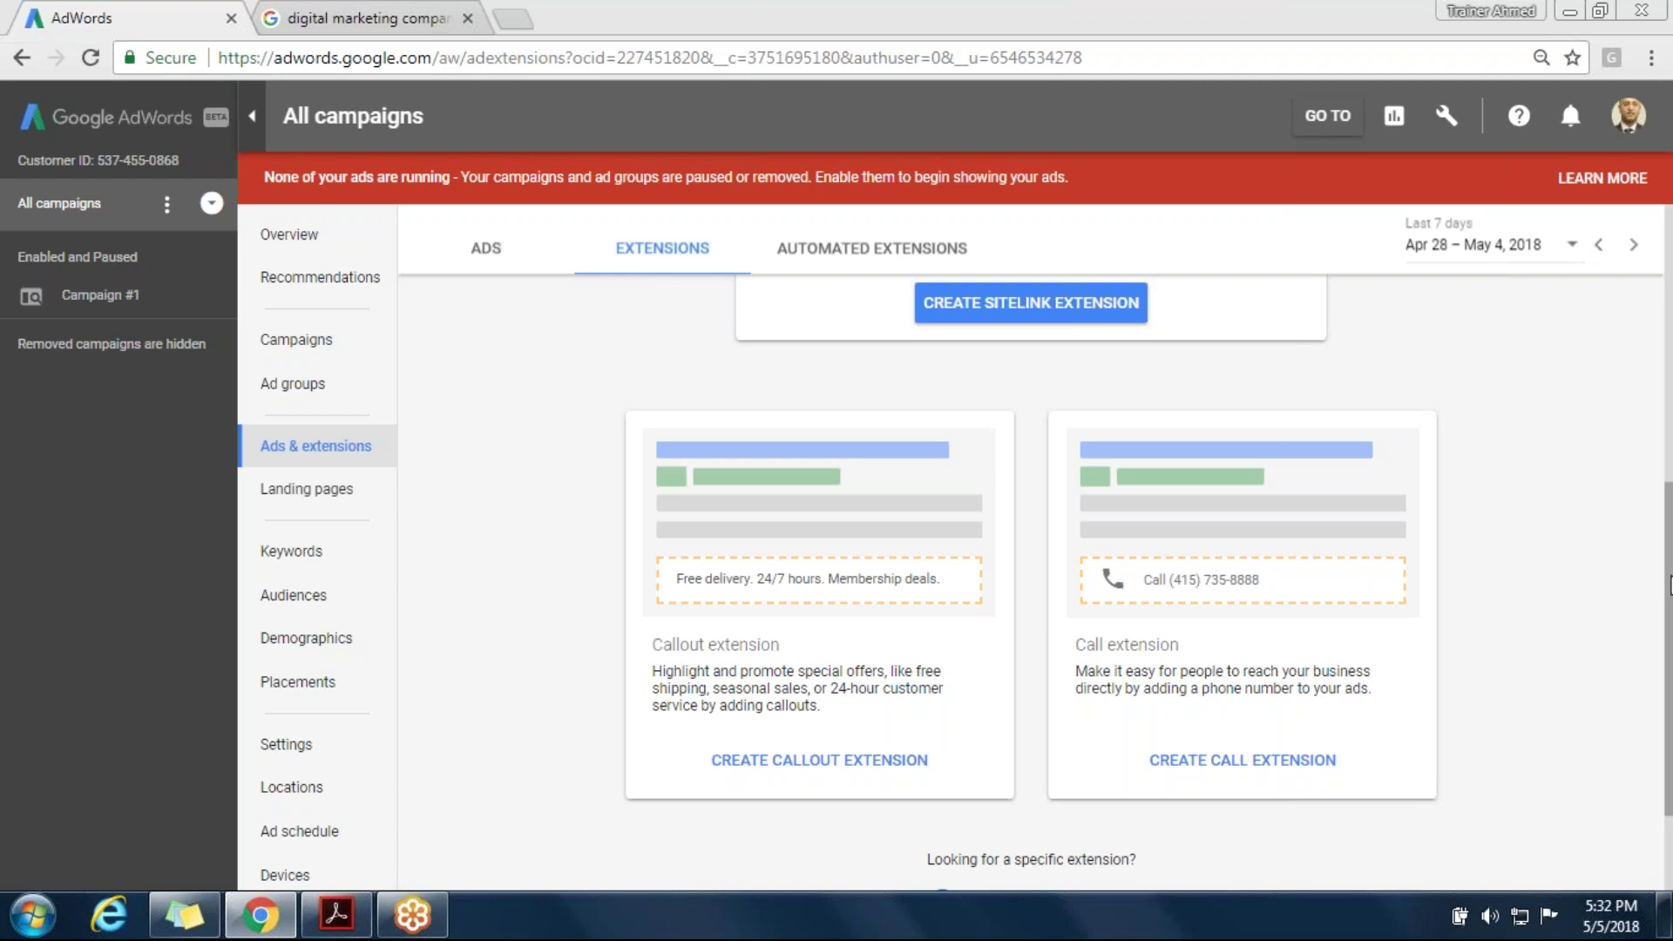
pyautogui.scroll(3, 1666, 537)
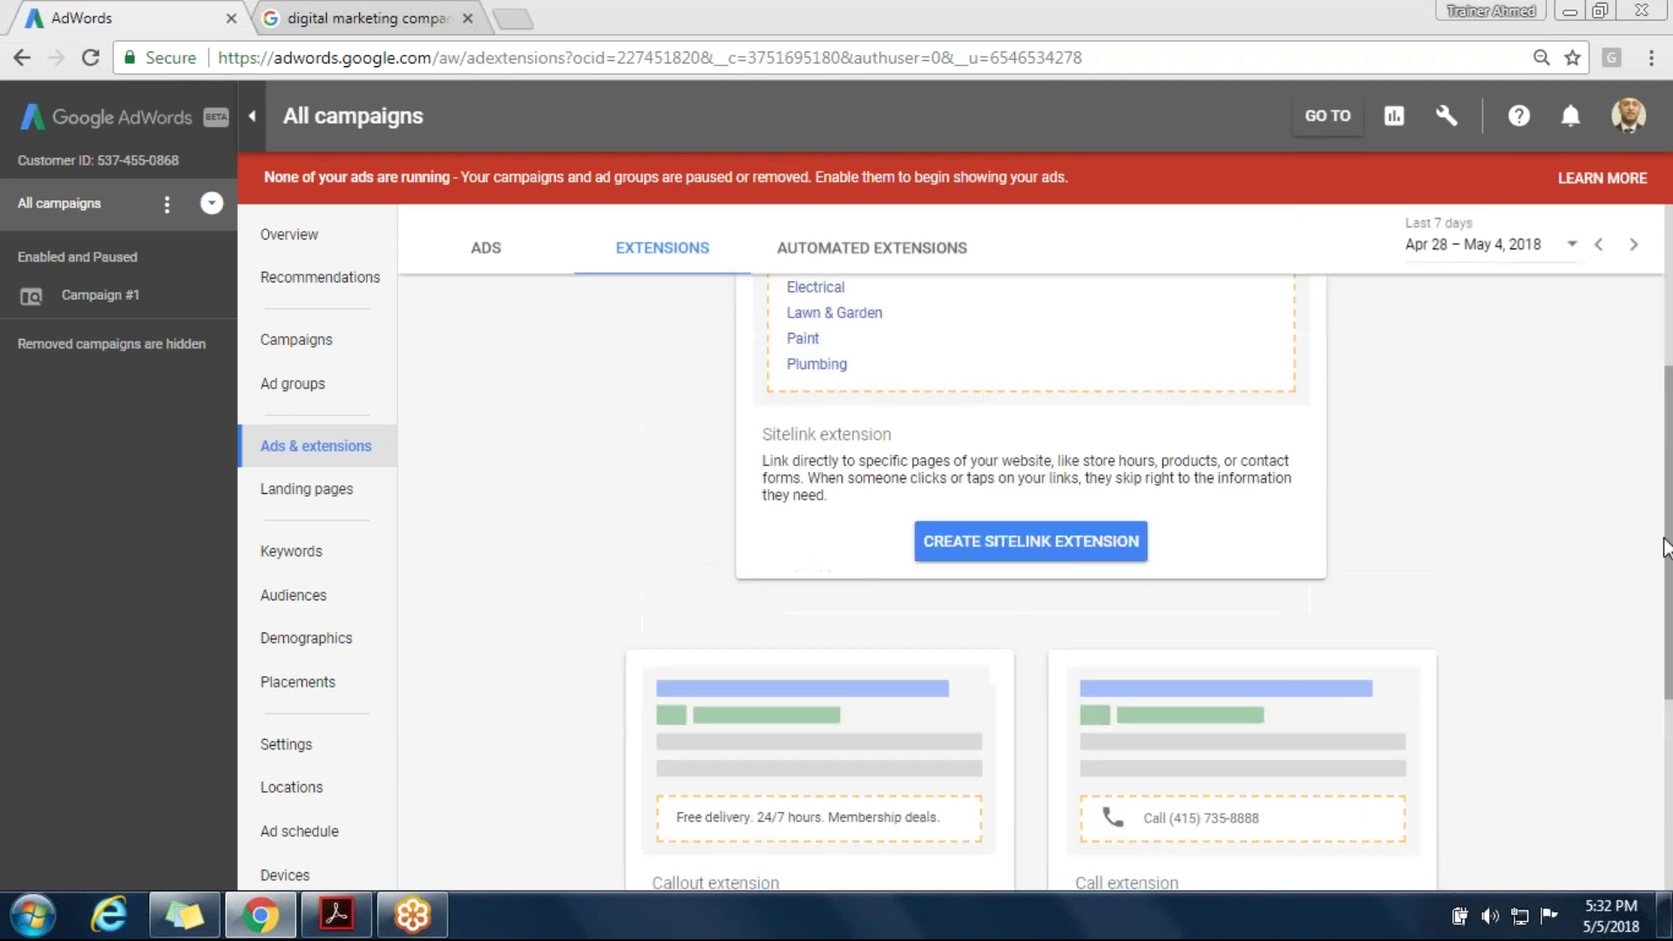
pyautogui.scroll(-4, 1667, 629)
pyautogui.scroll(2, 1666, 629)
pyautogui.scroll(-1, 788, 712)
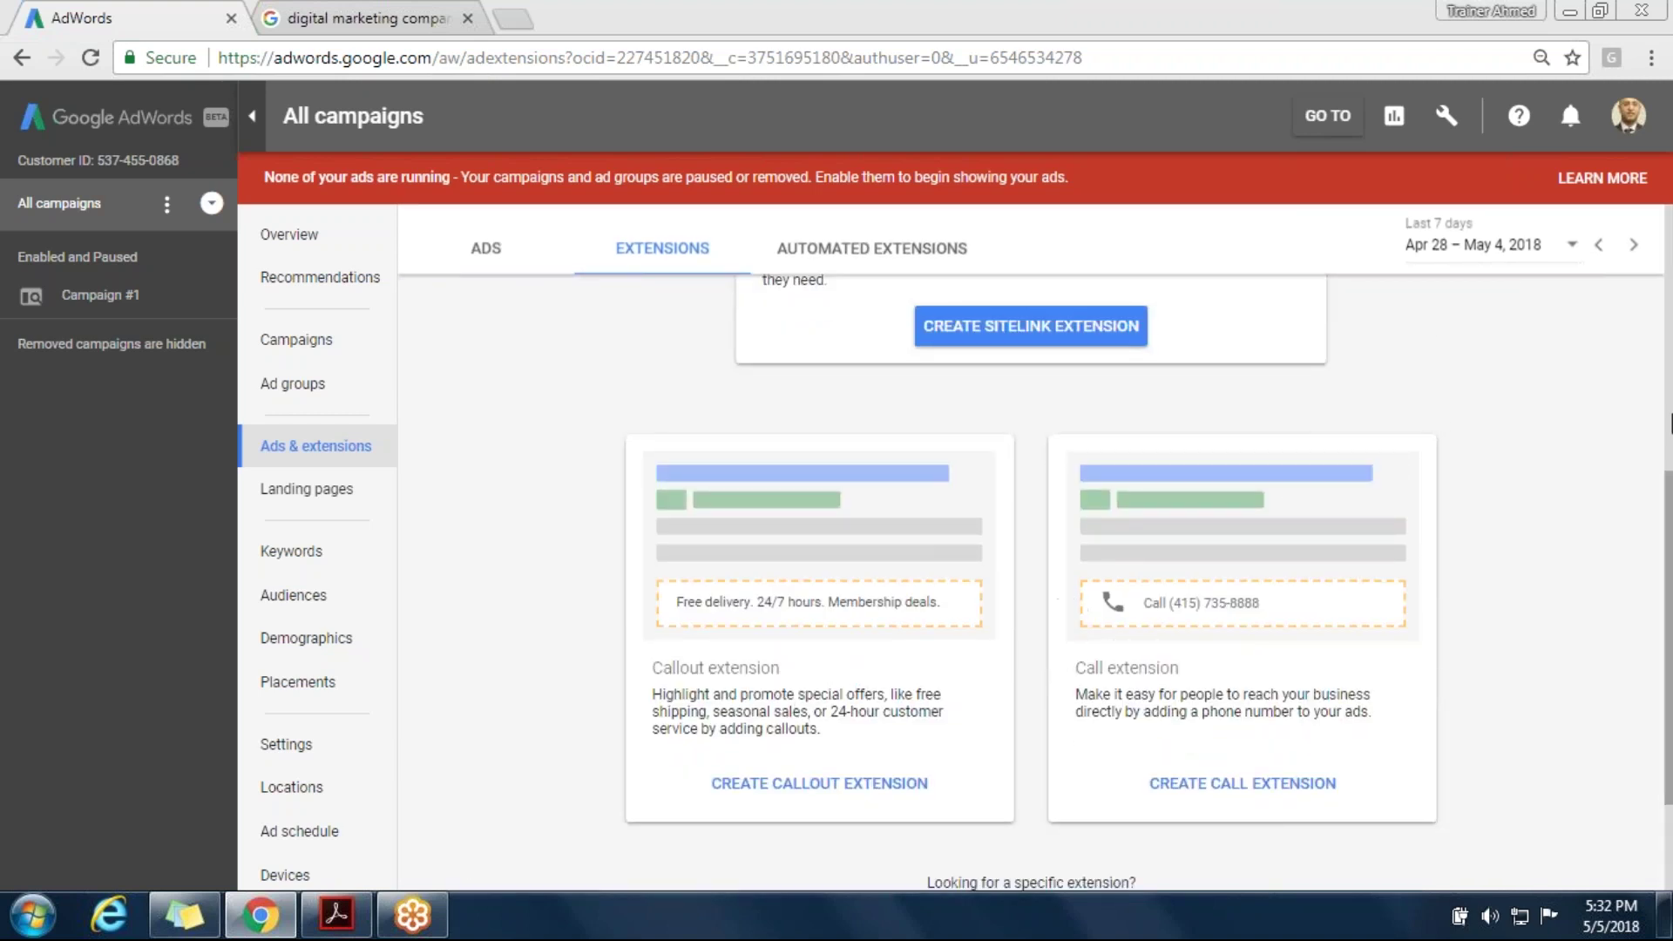
pyautogui.scroll(-1, 1666, 503)
pyautogui.moveTo(1264, 576); pyautogui.dragTo(1140, 575)
pyautogui.click(1462, 560)
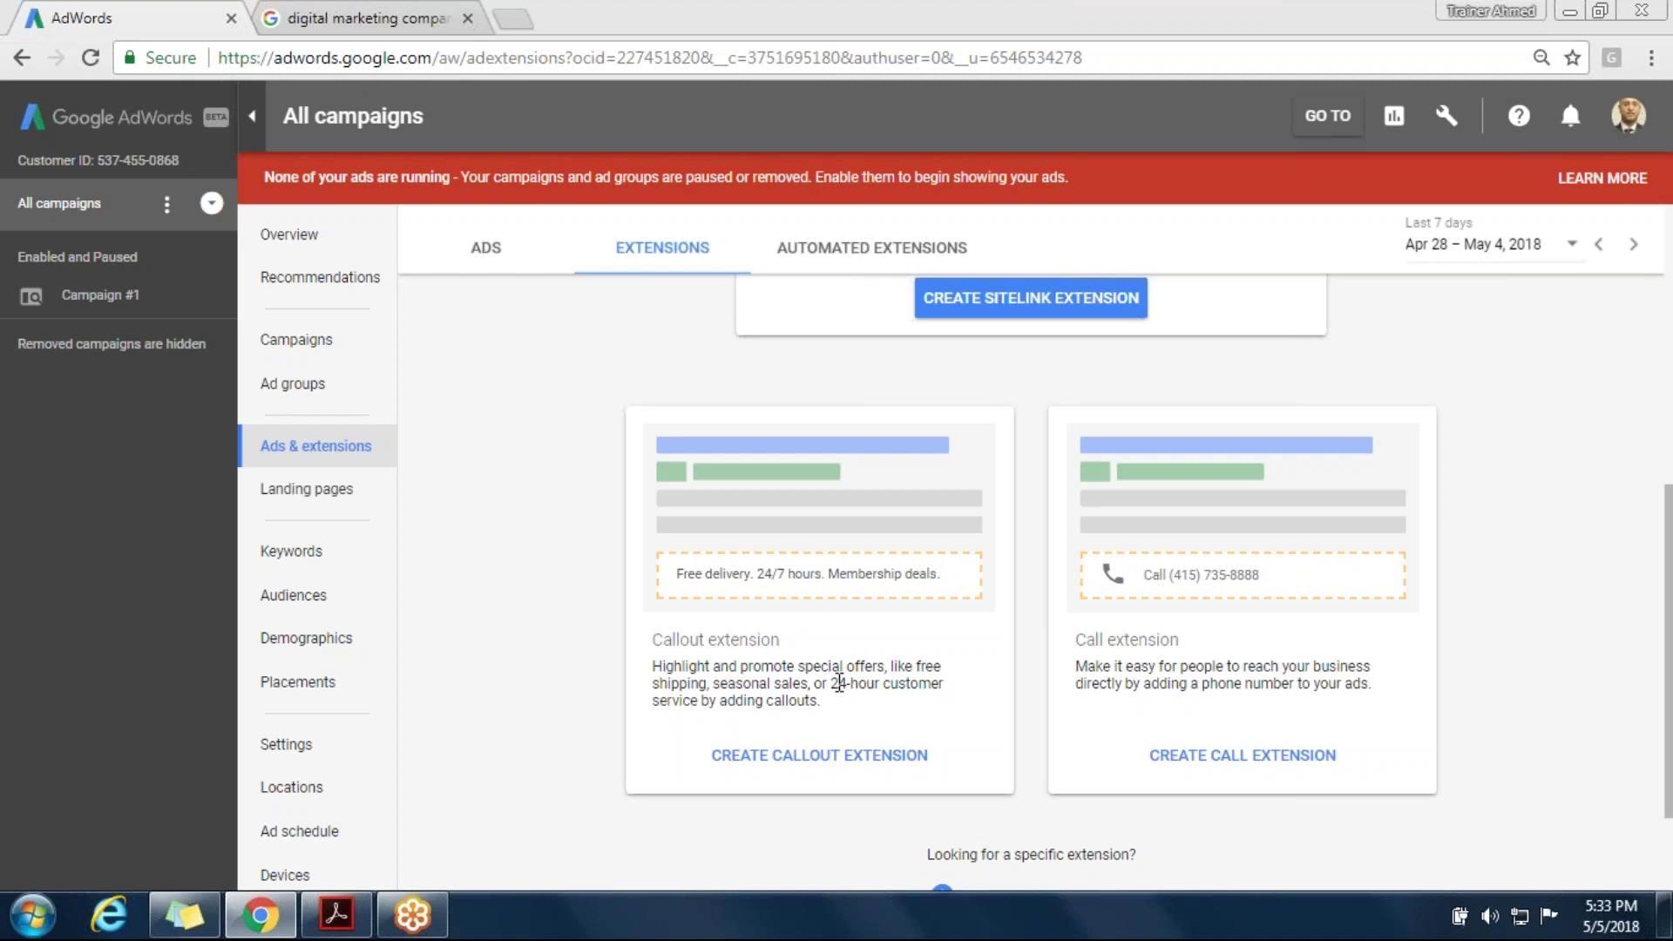
# View the sticky note with the keyword list over the search results, close it, and return to the AdWords extension cards
pyautogui.click(297, 12)
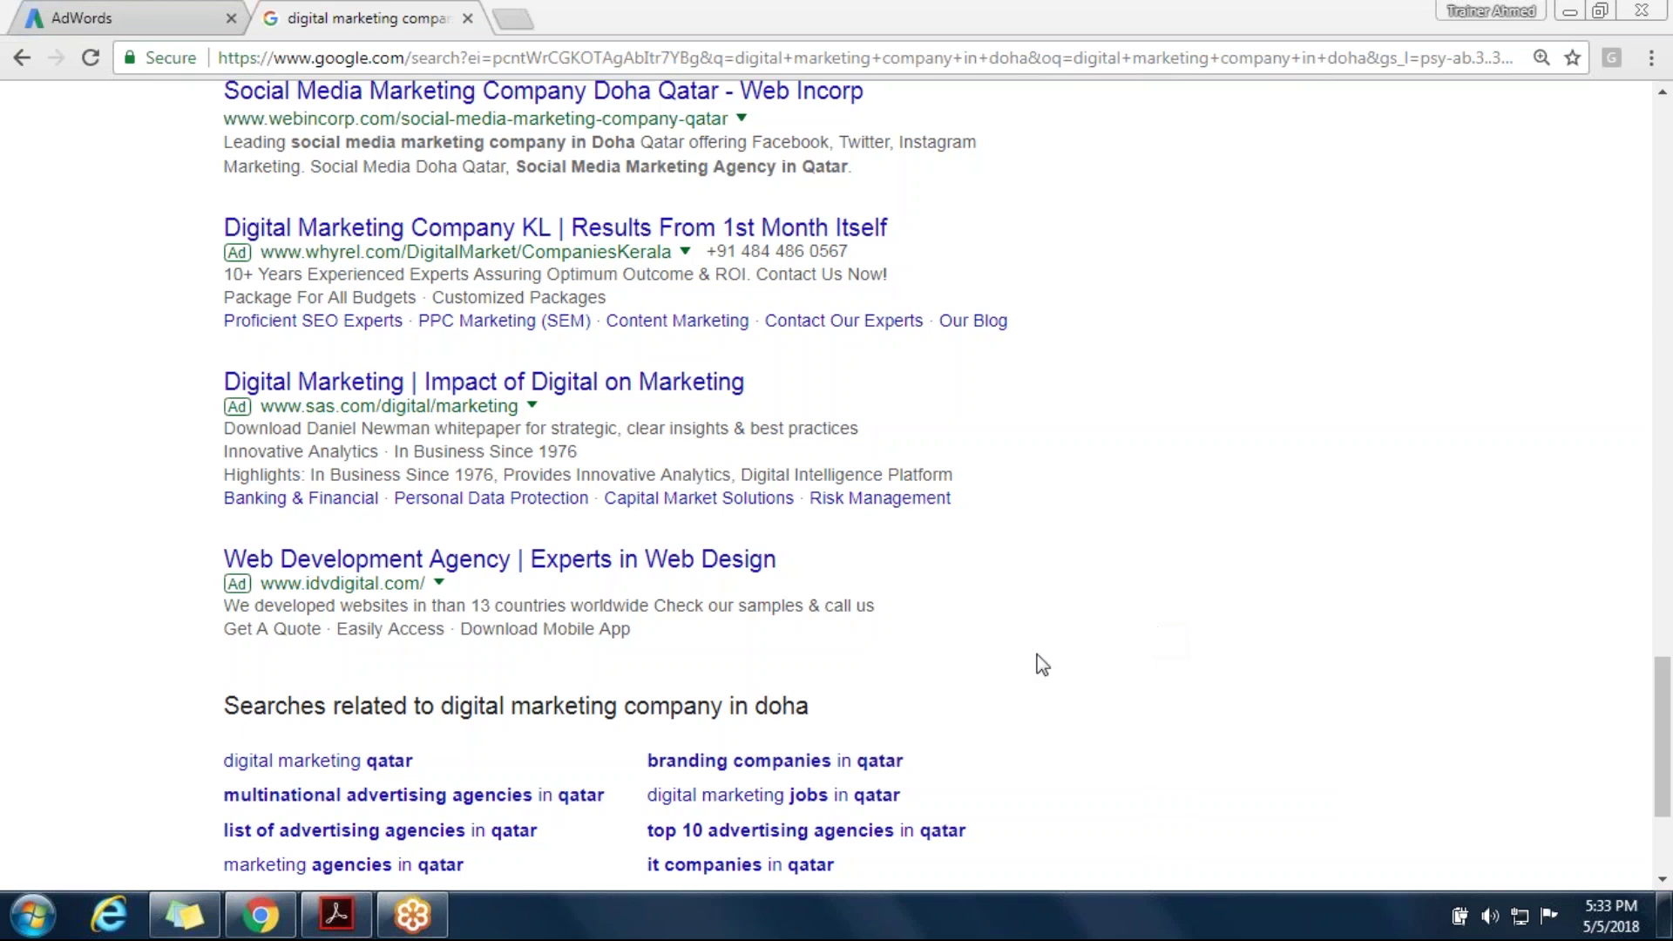
pyautogui.click(184, 915)
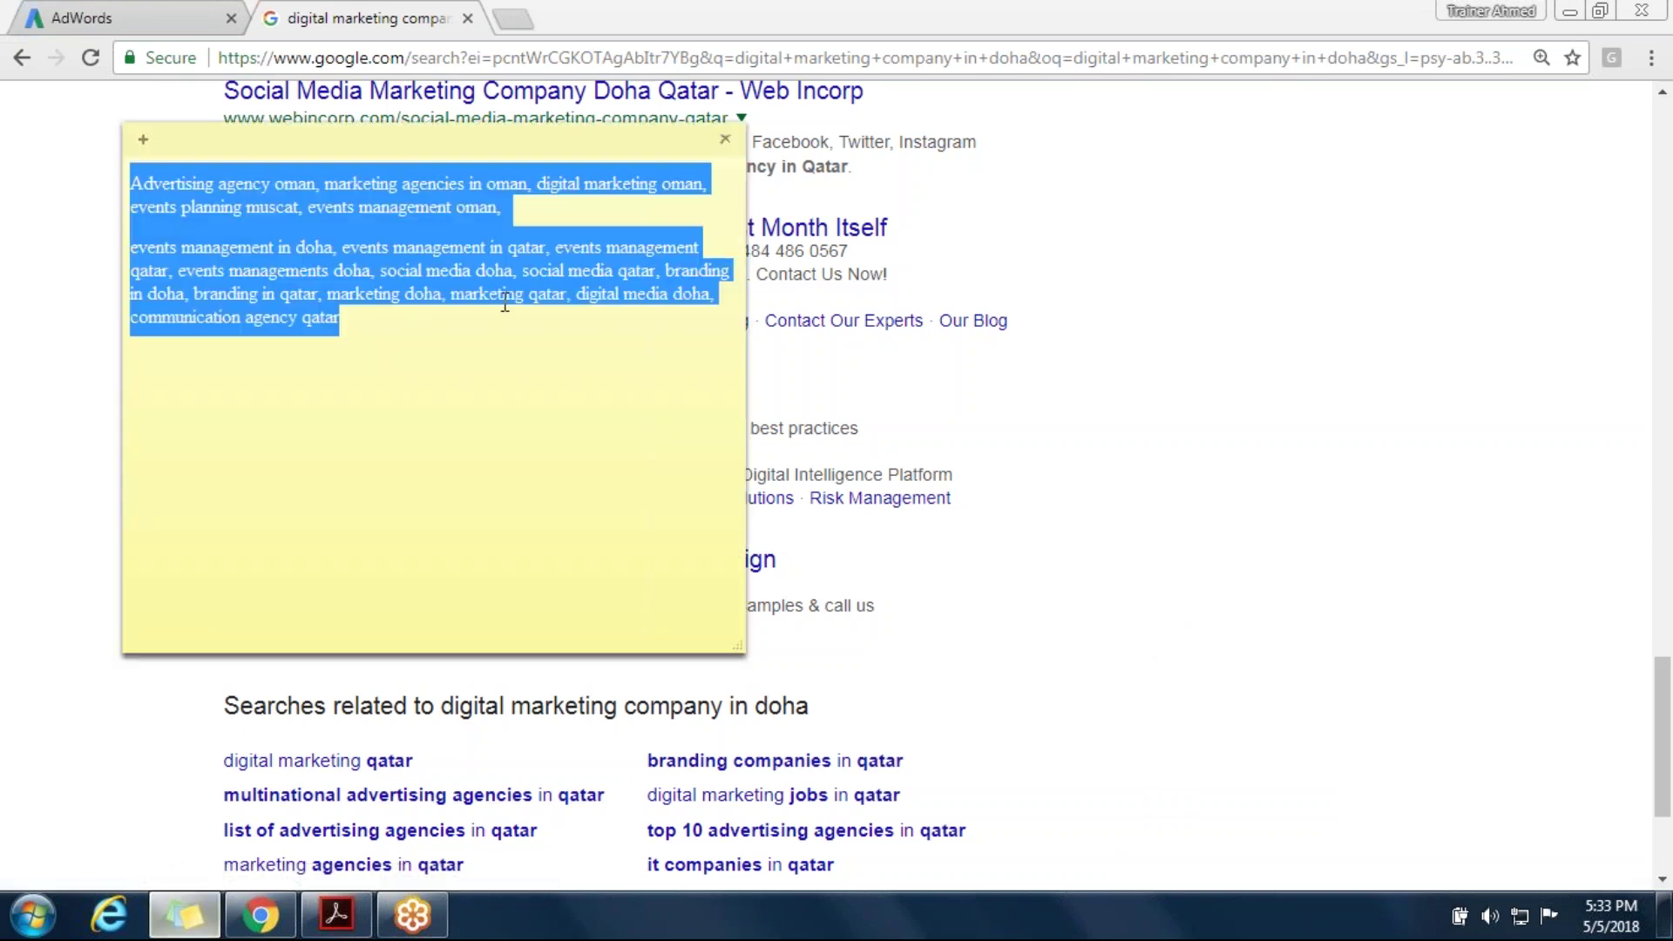
pyautogui.click(730, 133)
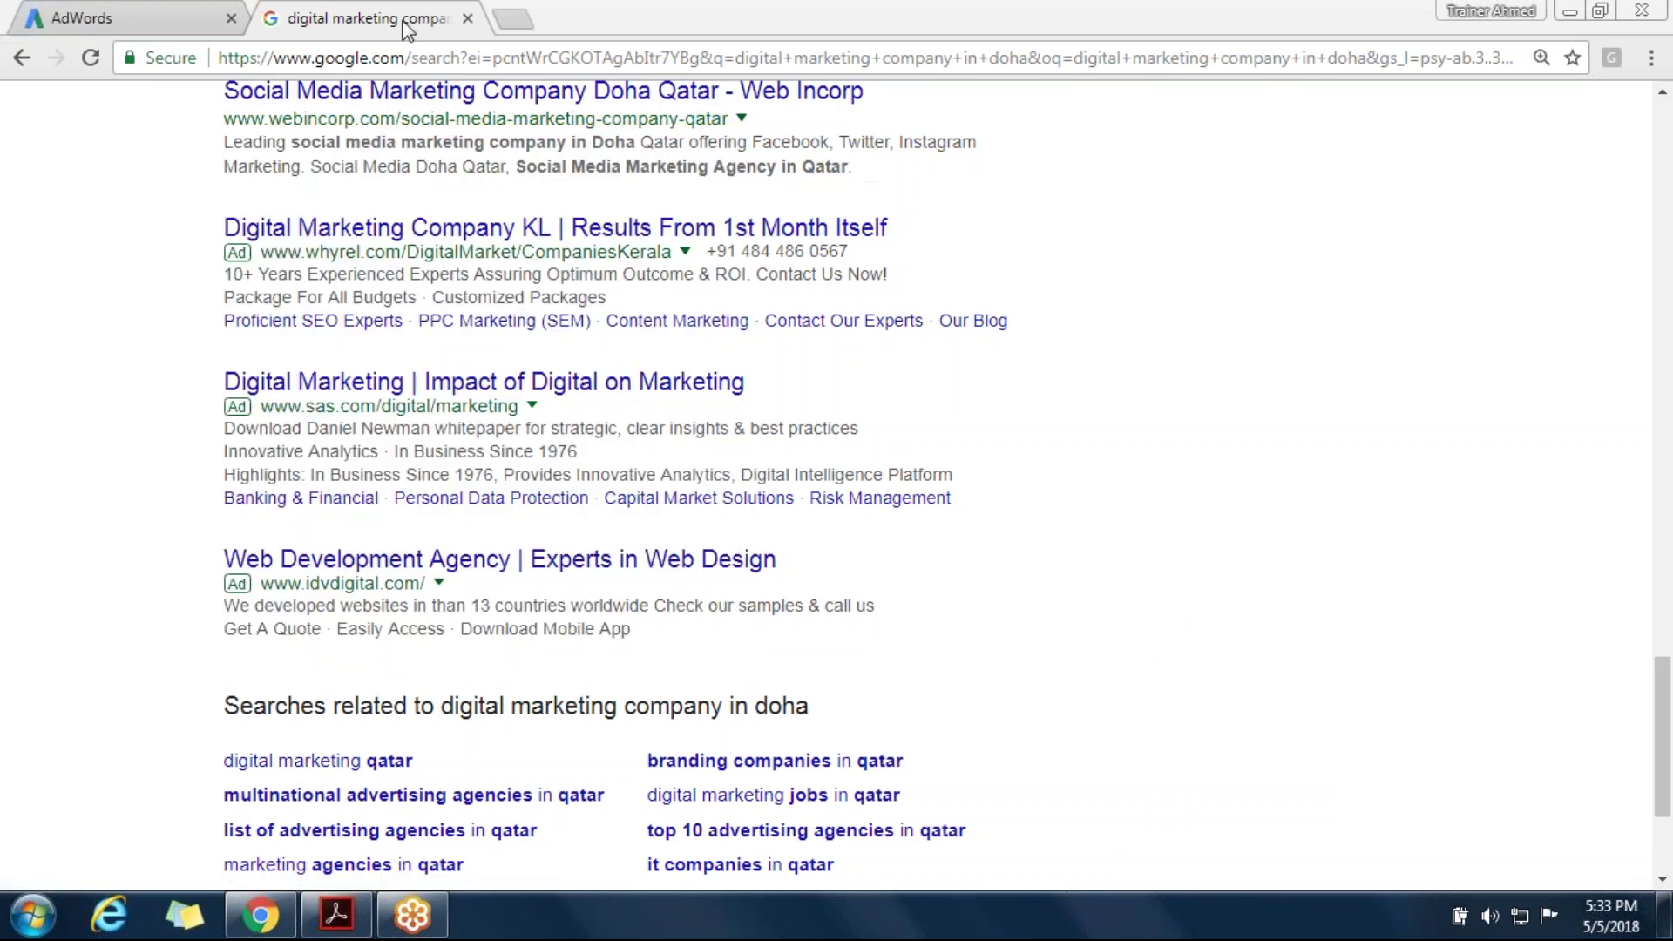
pyautogui.click(77, 14)
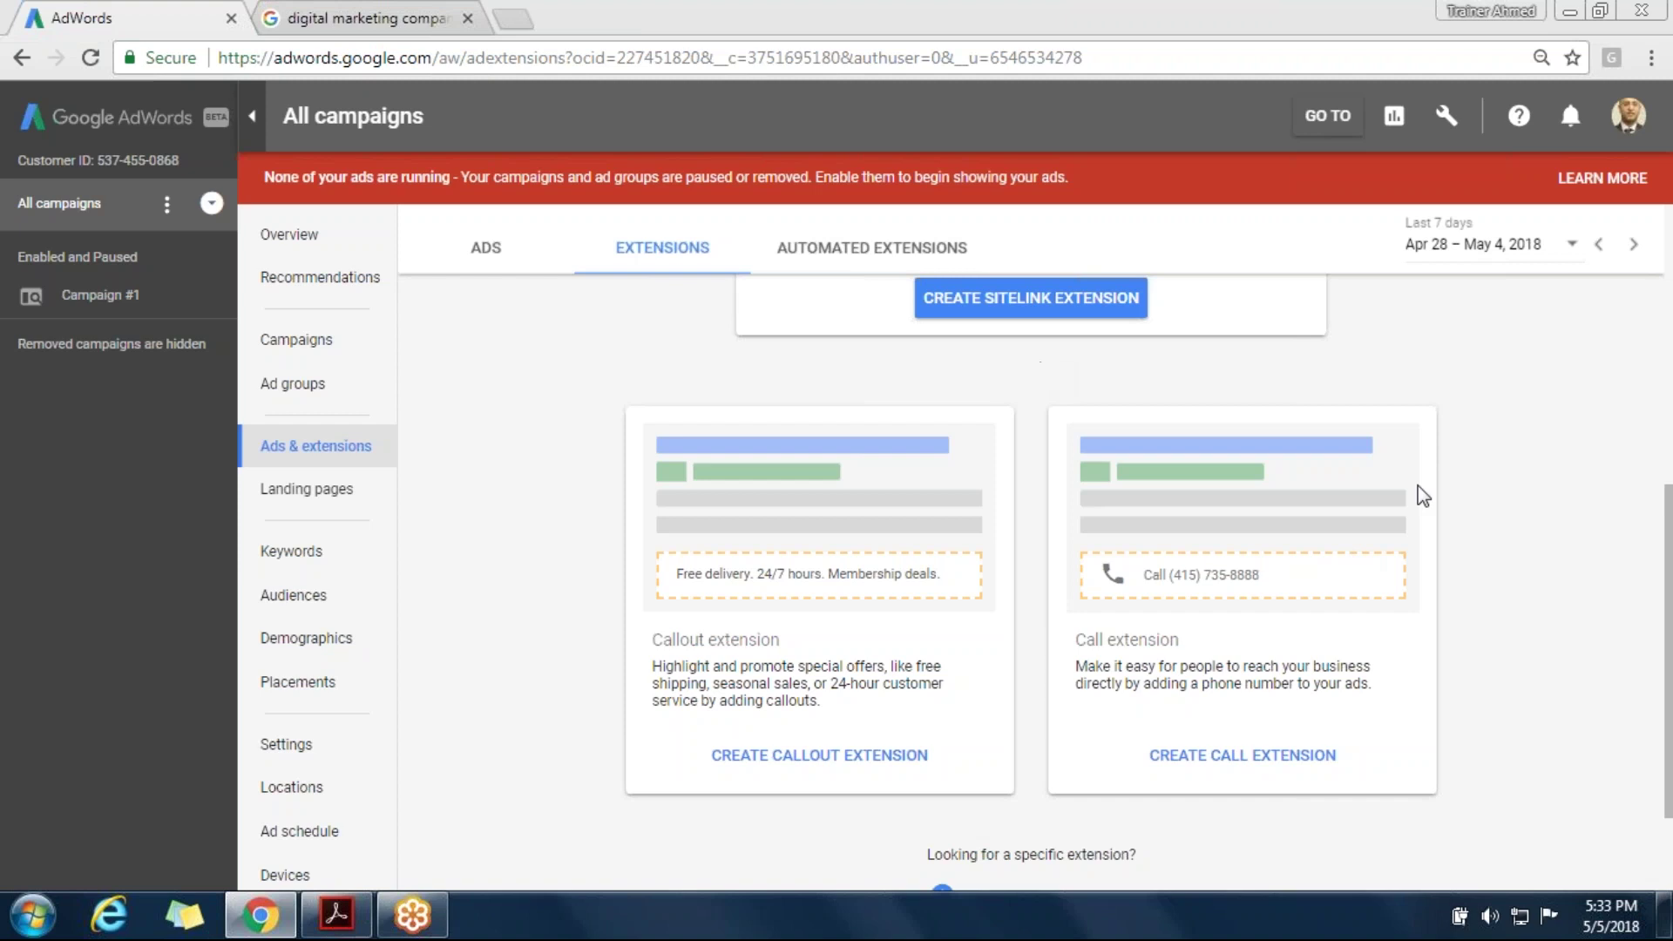
pyautogui.moveTo(1670, 532)
pyautogui.mouseDown()
pyautogui.moveTo(1670, 417)
pyautogui.moveTo(1669, 559)
pyautogui.mouseUp()
# Switch to the DM LVC slides in Adobe Acrobat Reader, read pages 45 to 48 on ad copy and ad positions, and close the program
pyautogui.moveTo(351, 922)
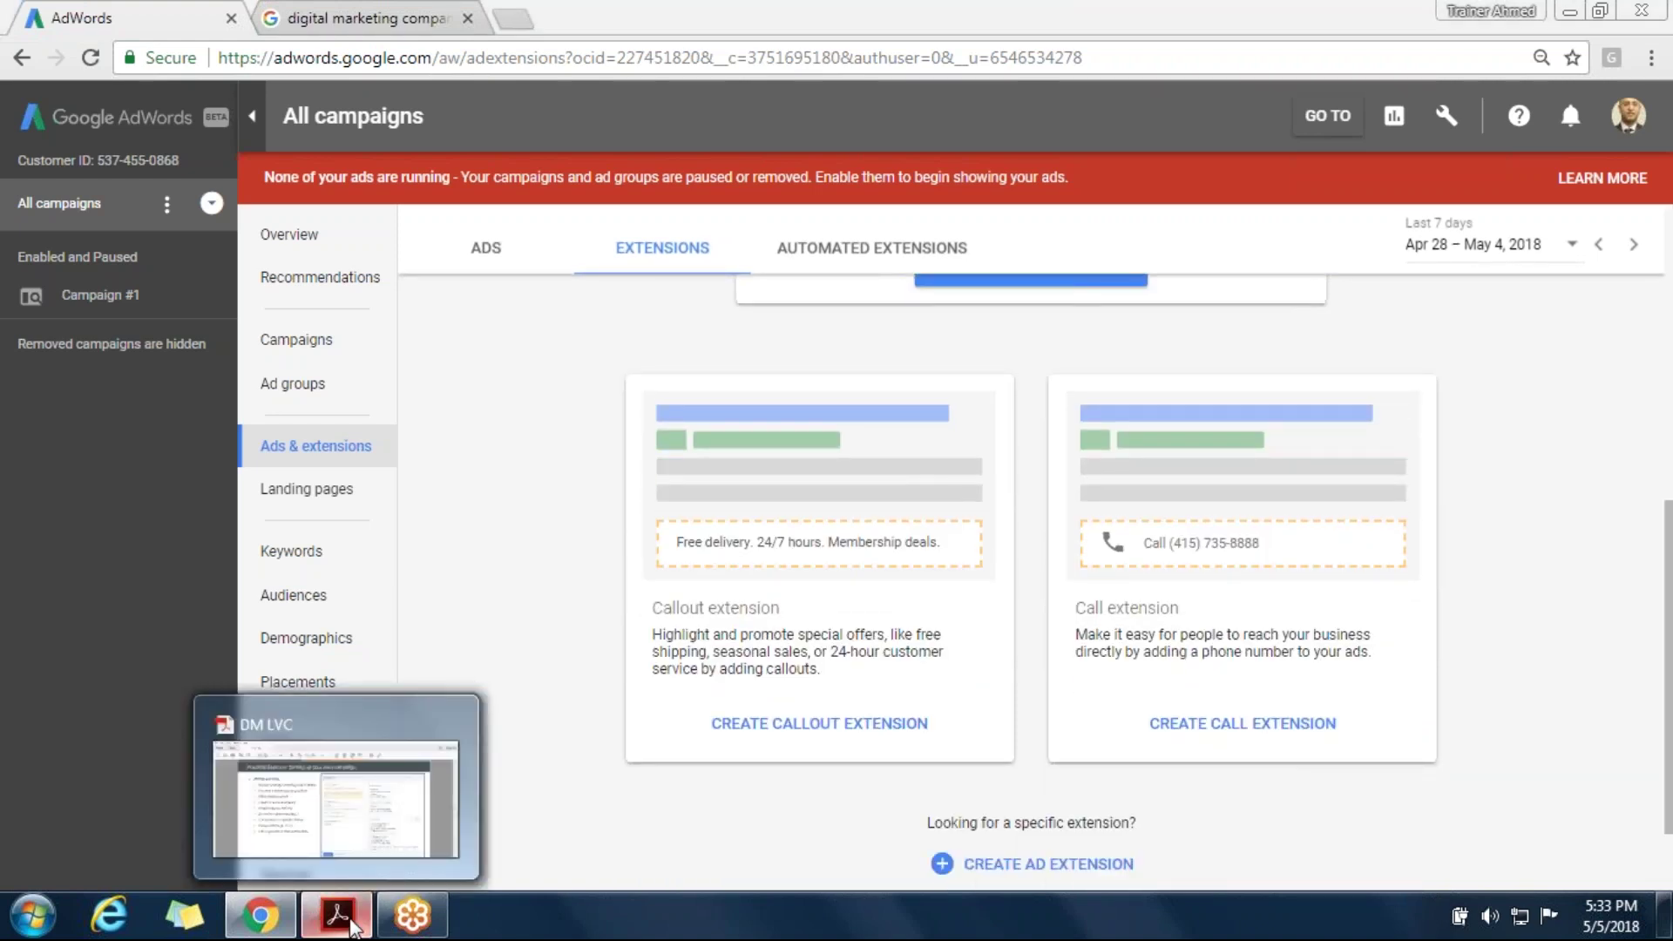
pyautogui.click(338, 915)
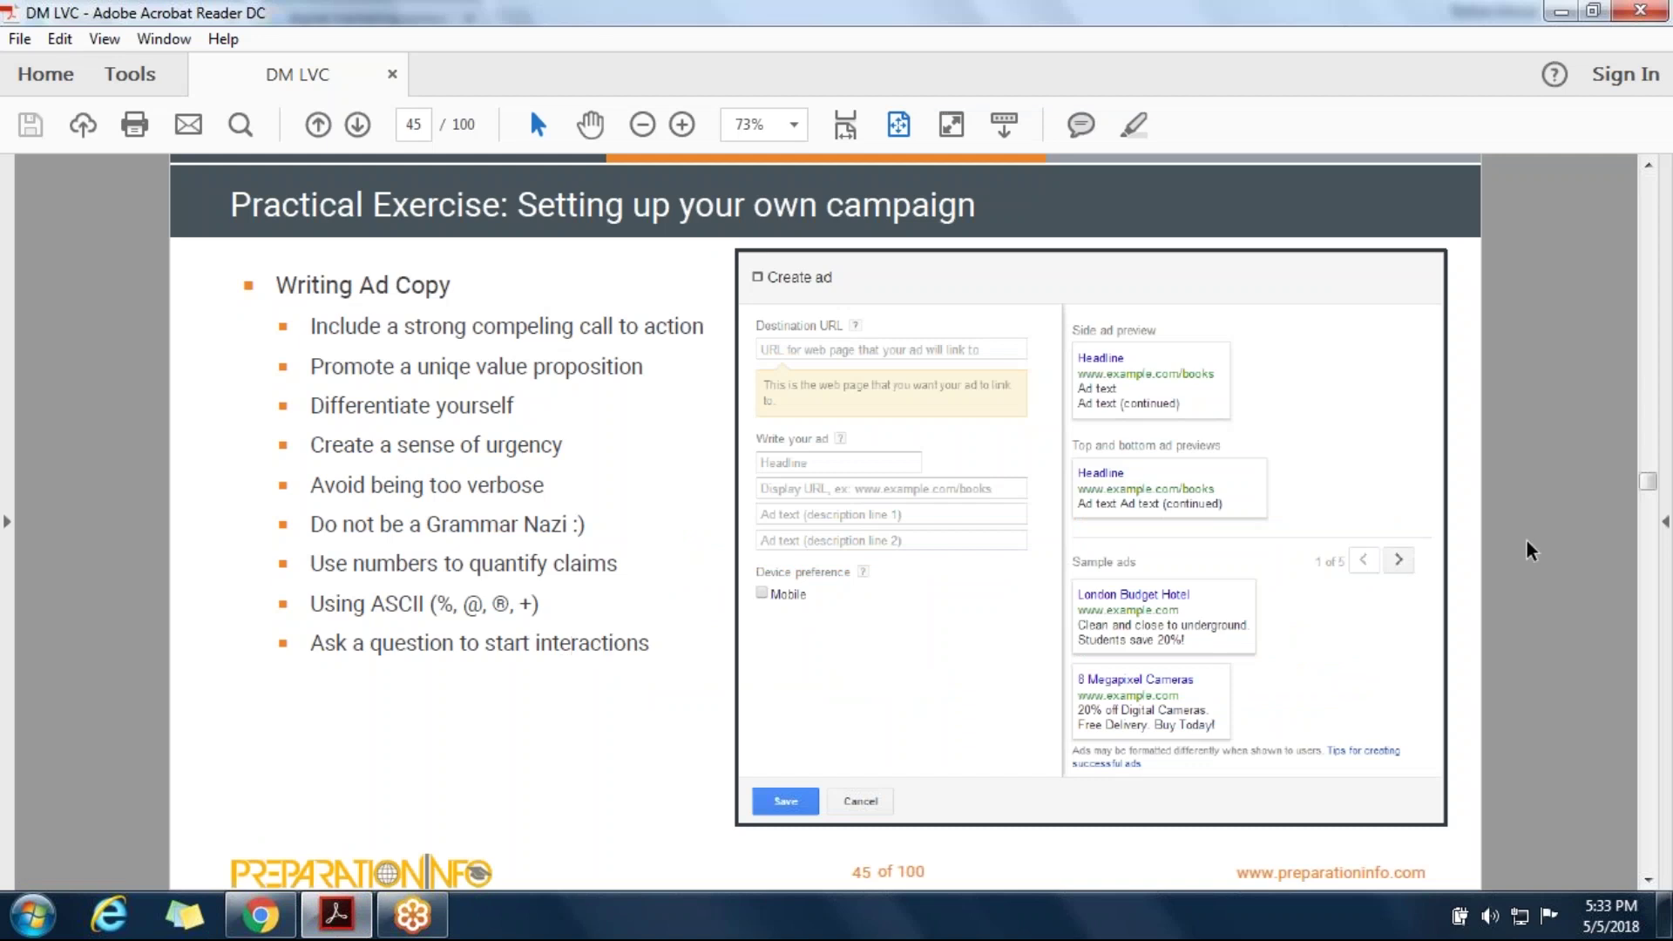
pyautogui.scroll(-2, 1531, 551)
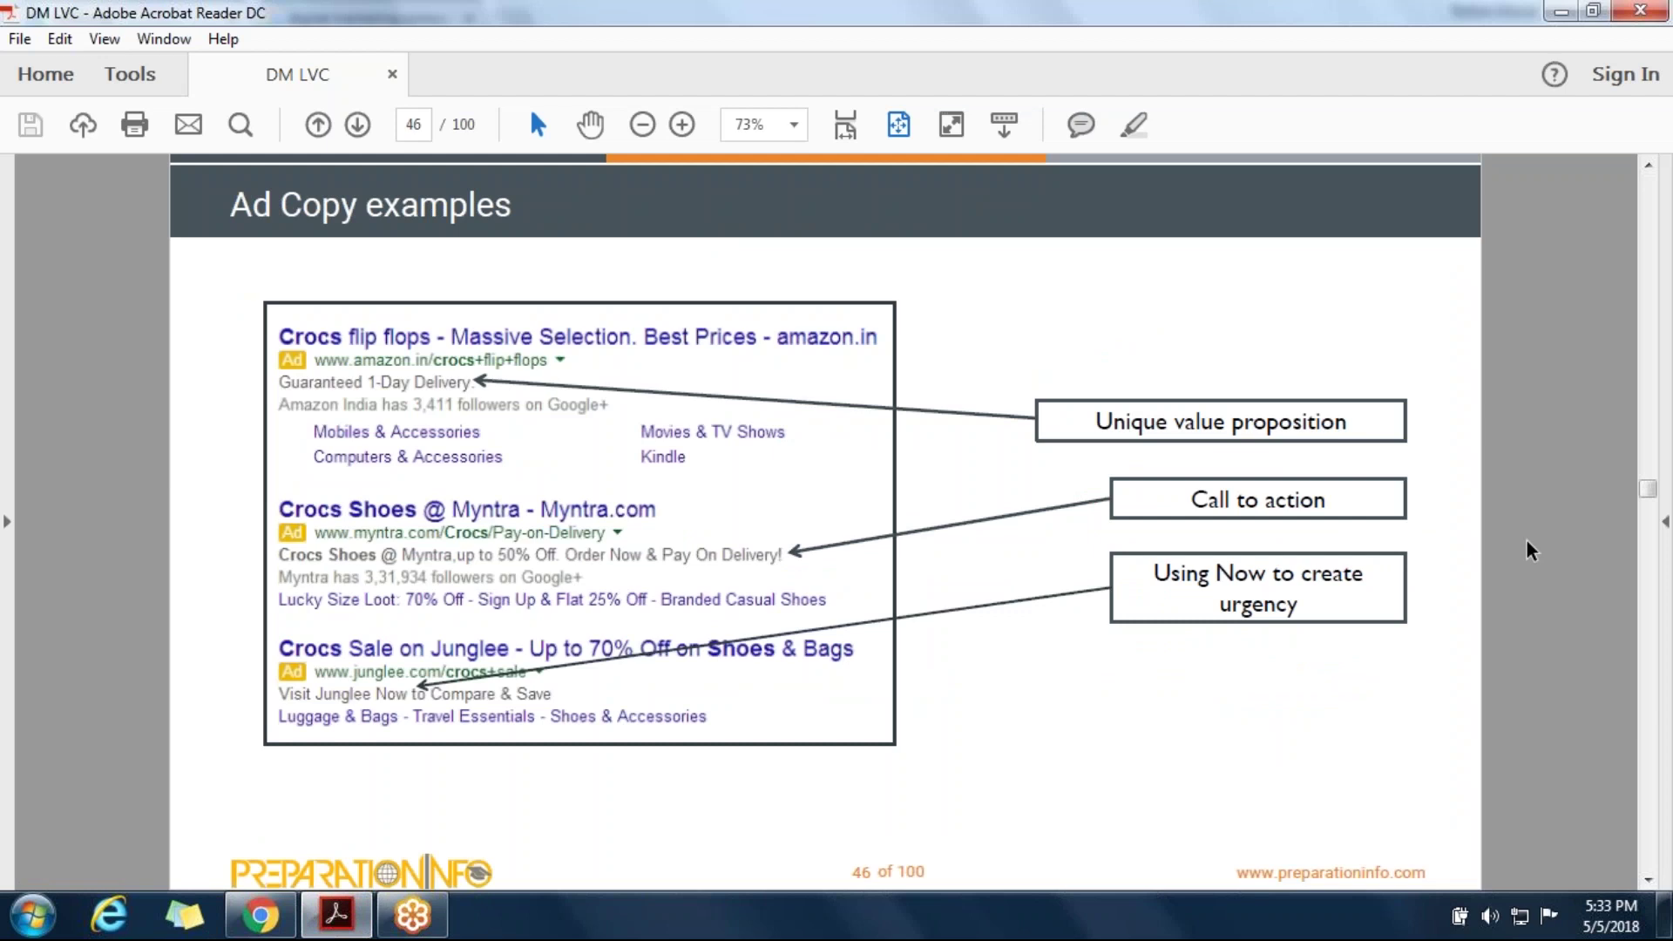
pyautogui.scroll(-4, 1531, 551)
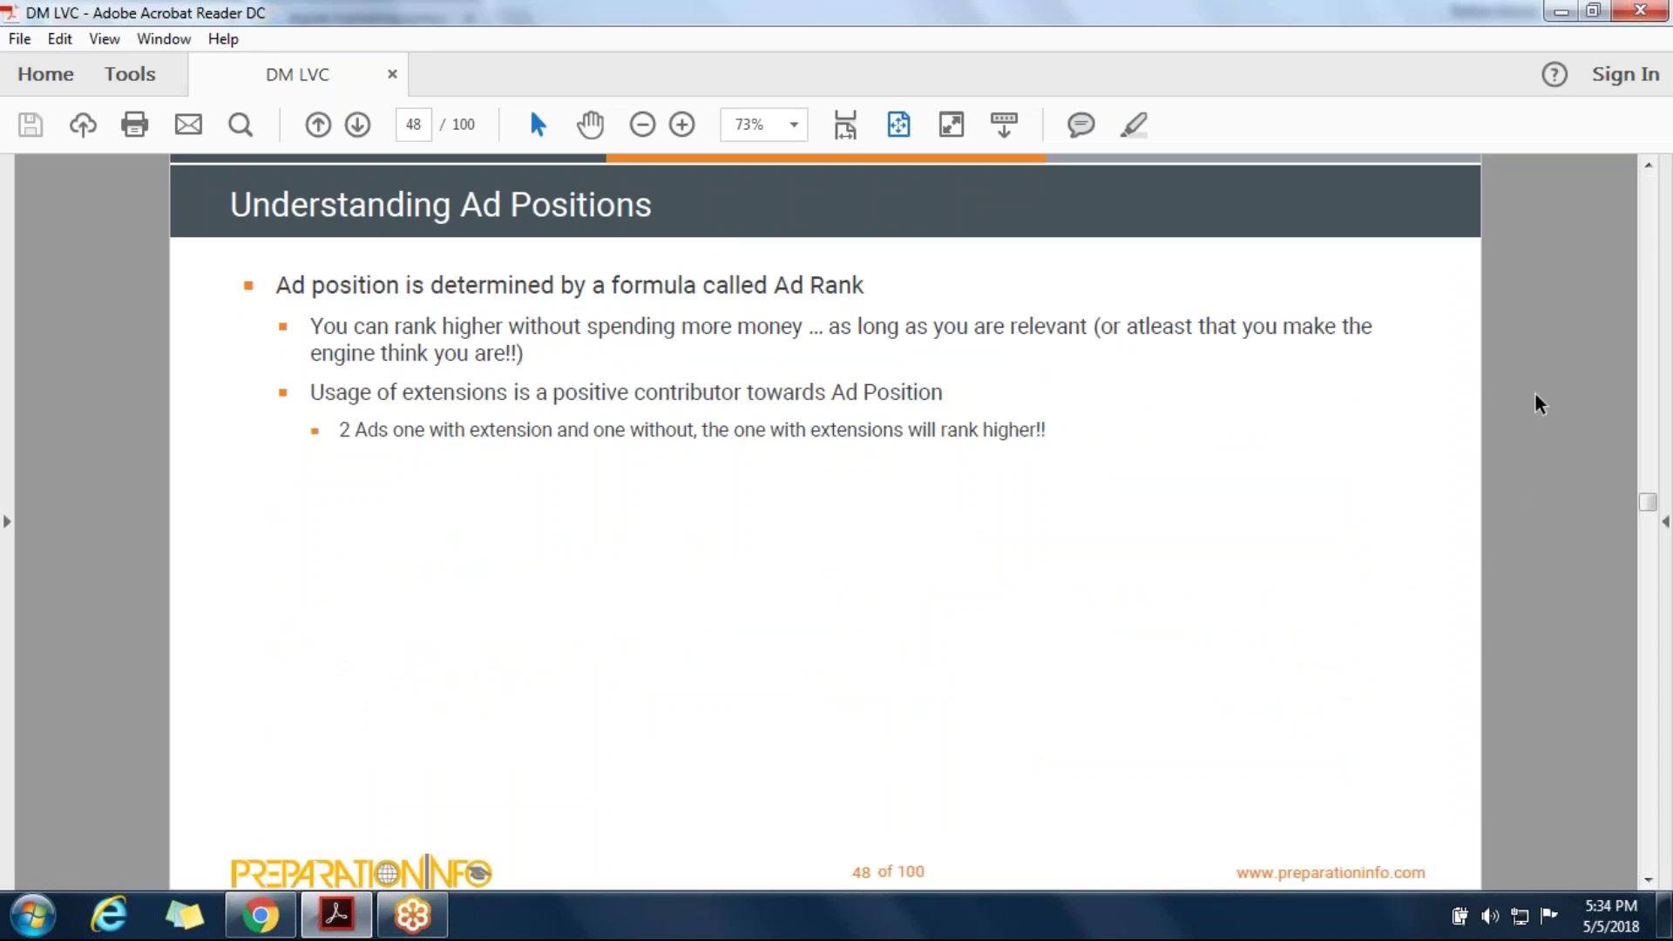
pyautogui.click(1647, 17)
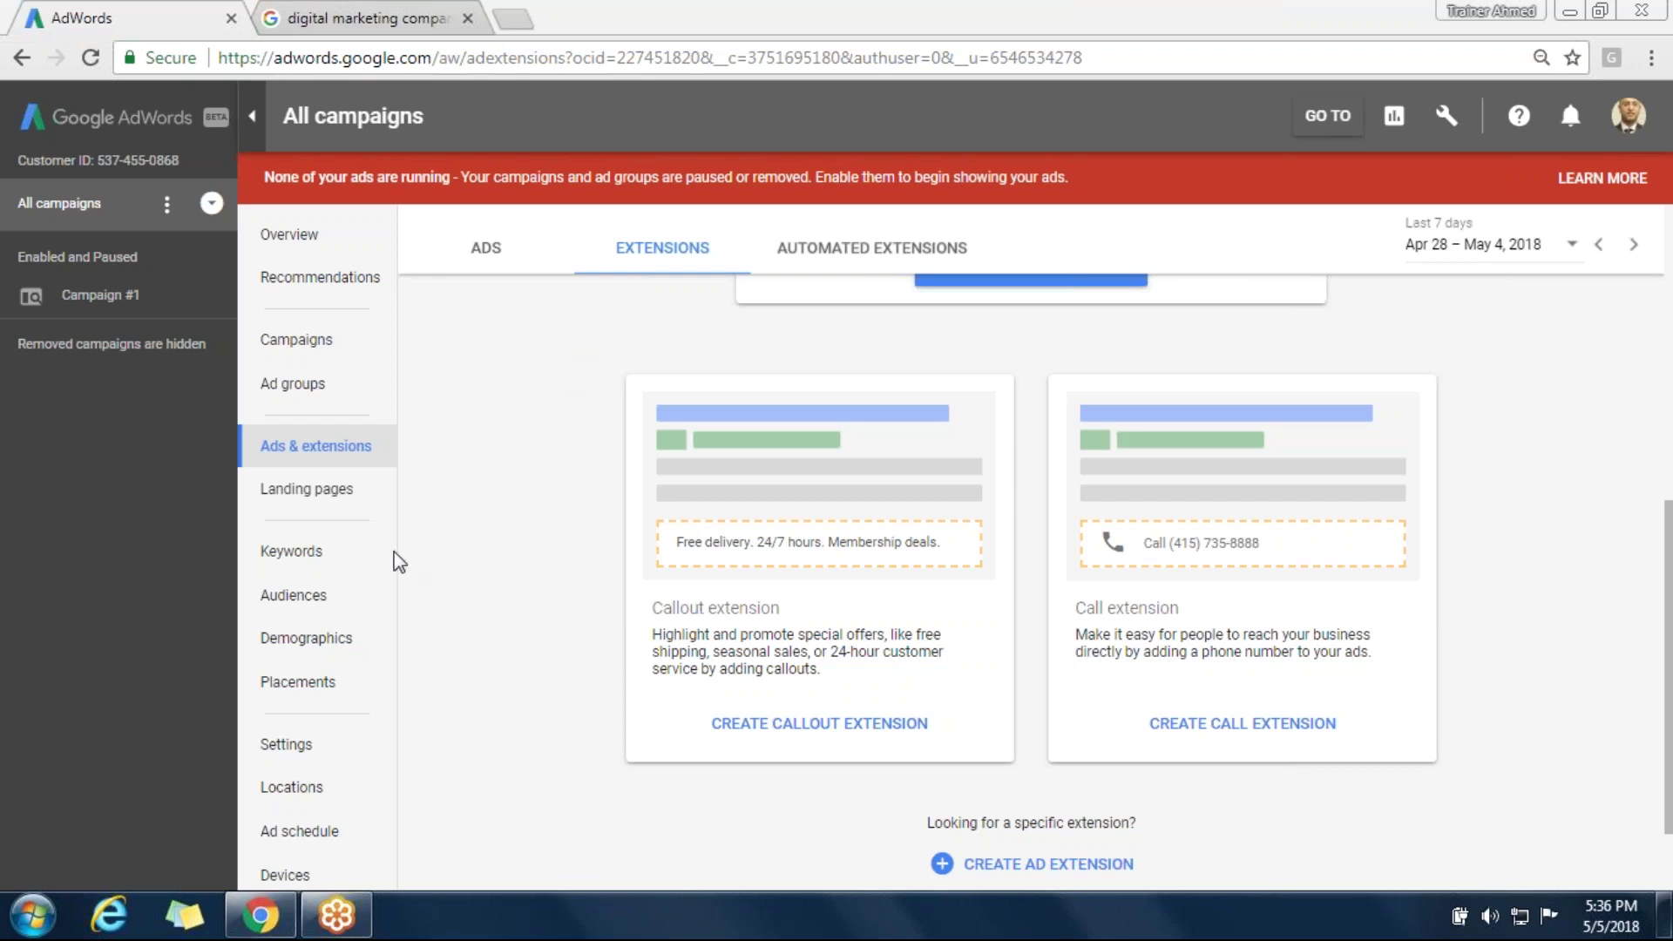
# Go back to the "digital marketing diploma" search results and highlight the individual callouts of the lsbf.org.uk ad
pyautogui.click(336, 16)
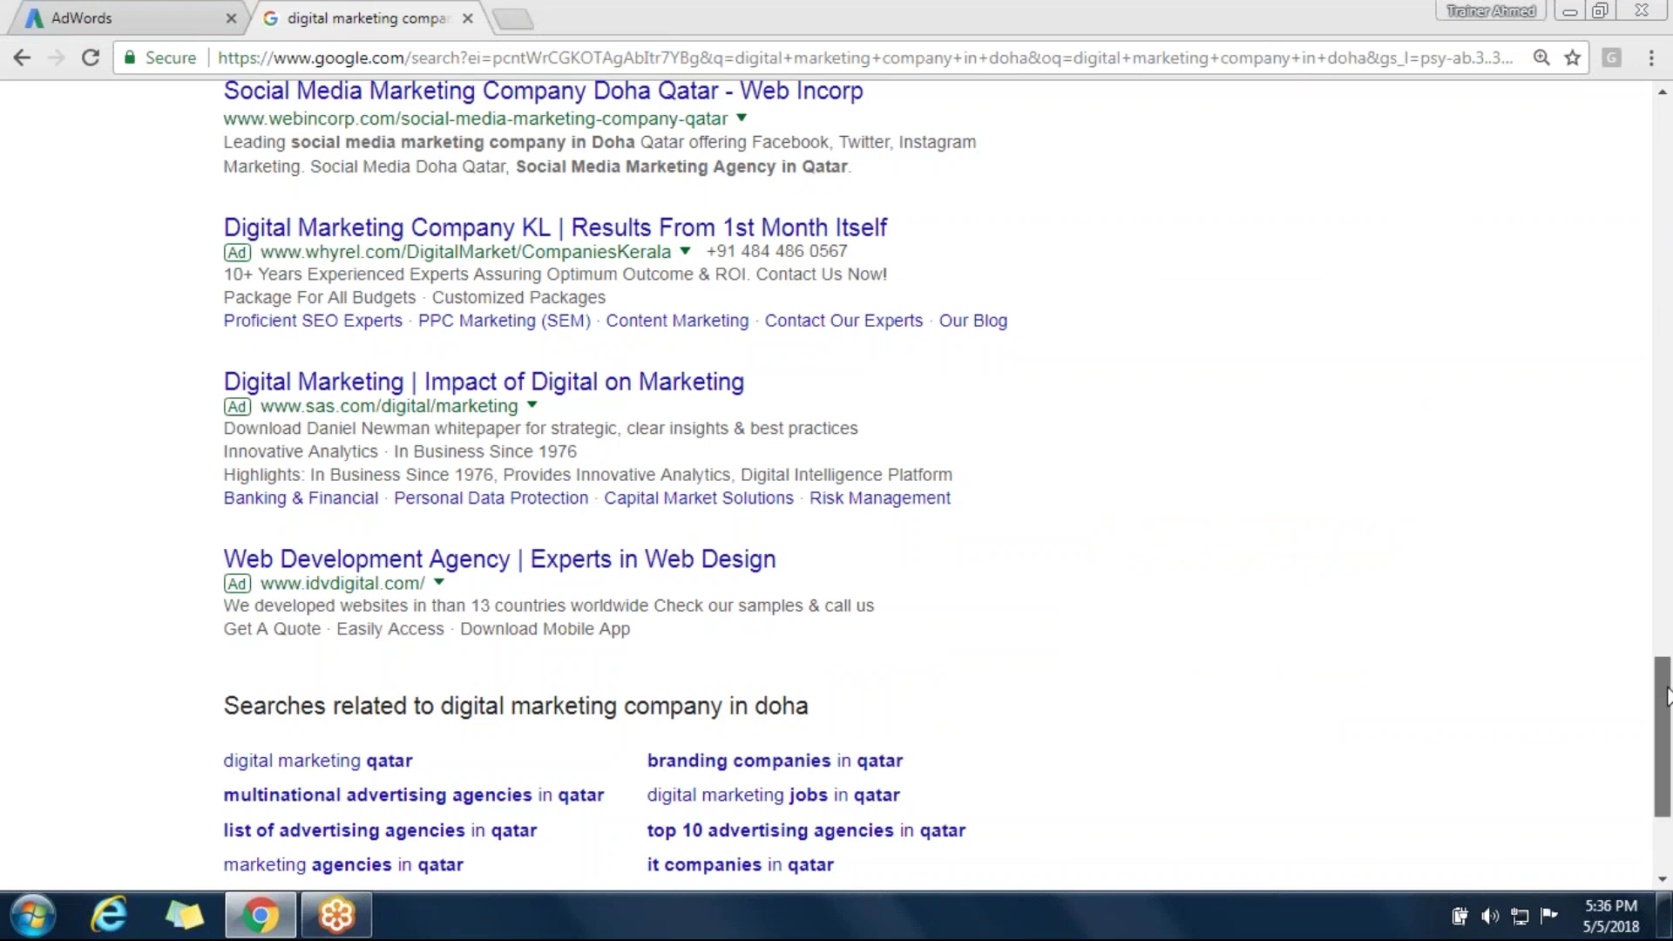
pyautogui.moveTo(1666, 695); pyautogui.dragTo(1667, 118)
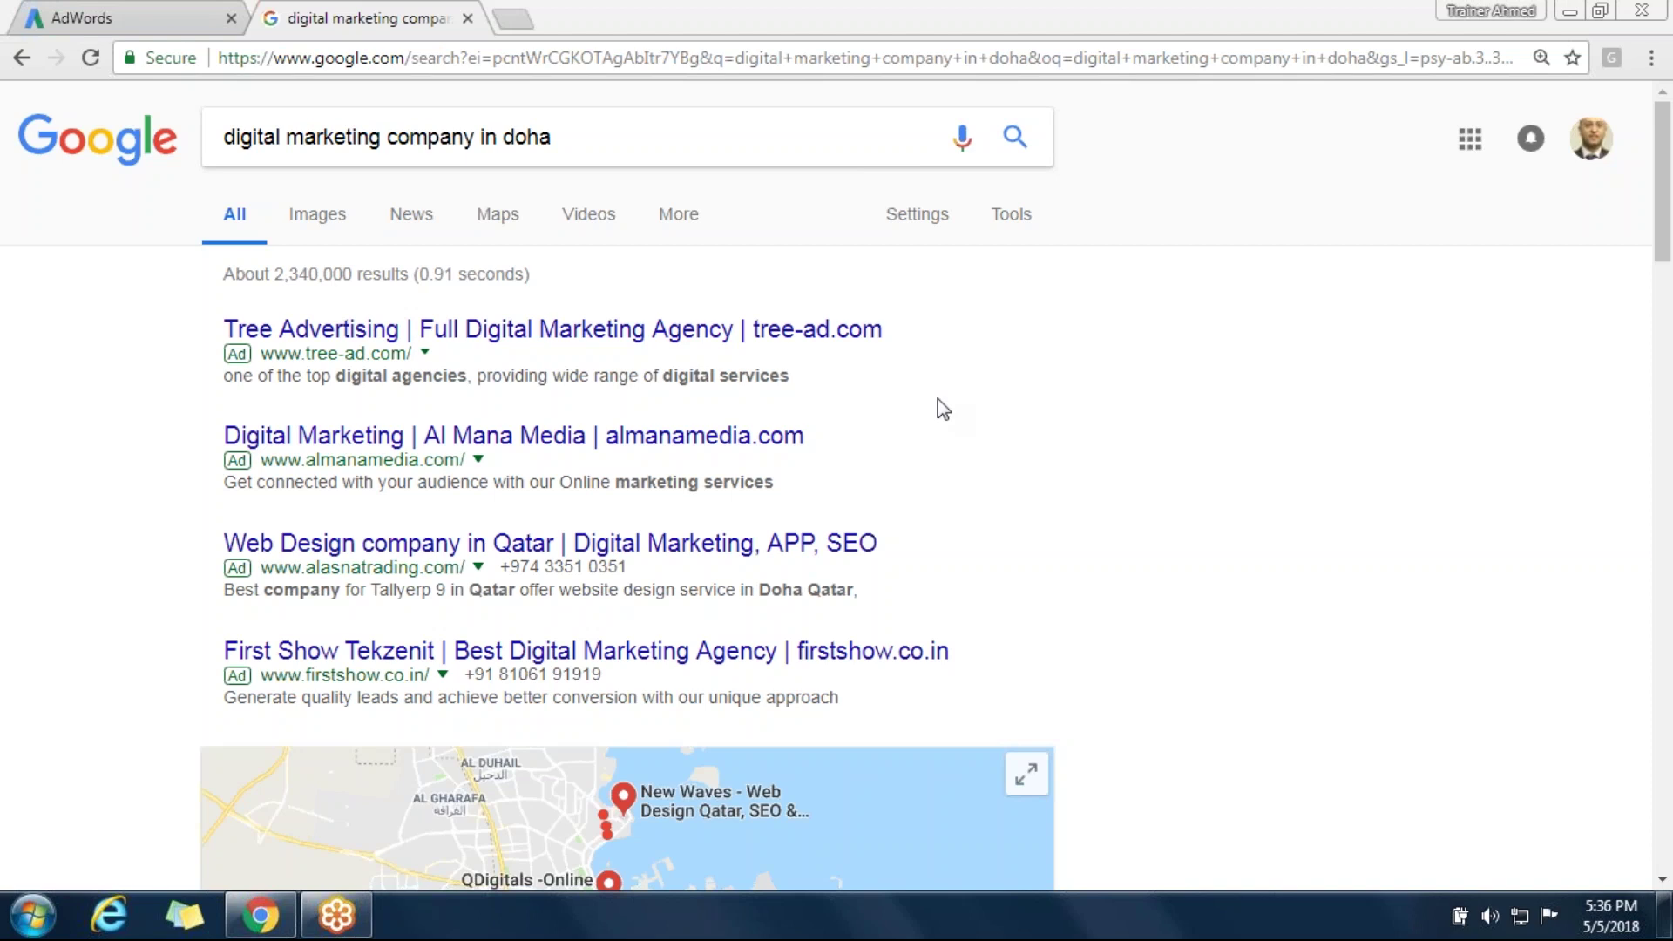
pyautogui.click(22, 57)
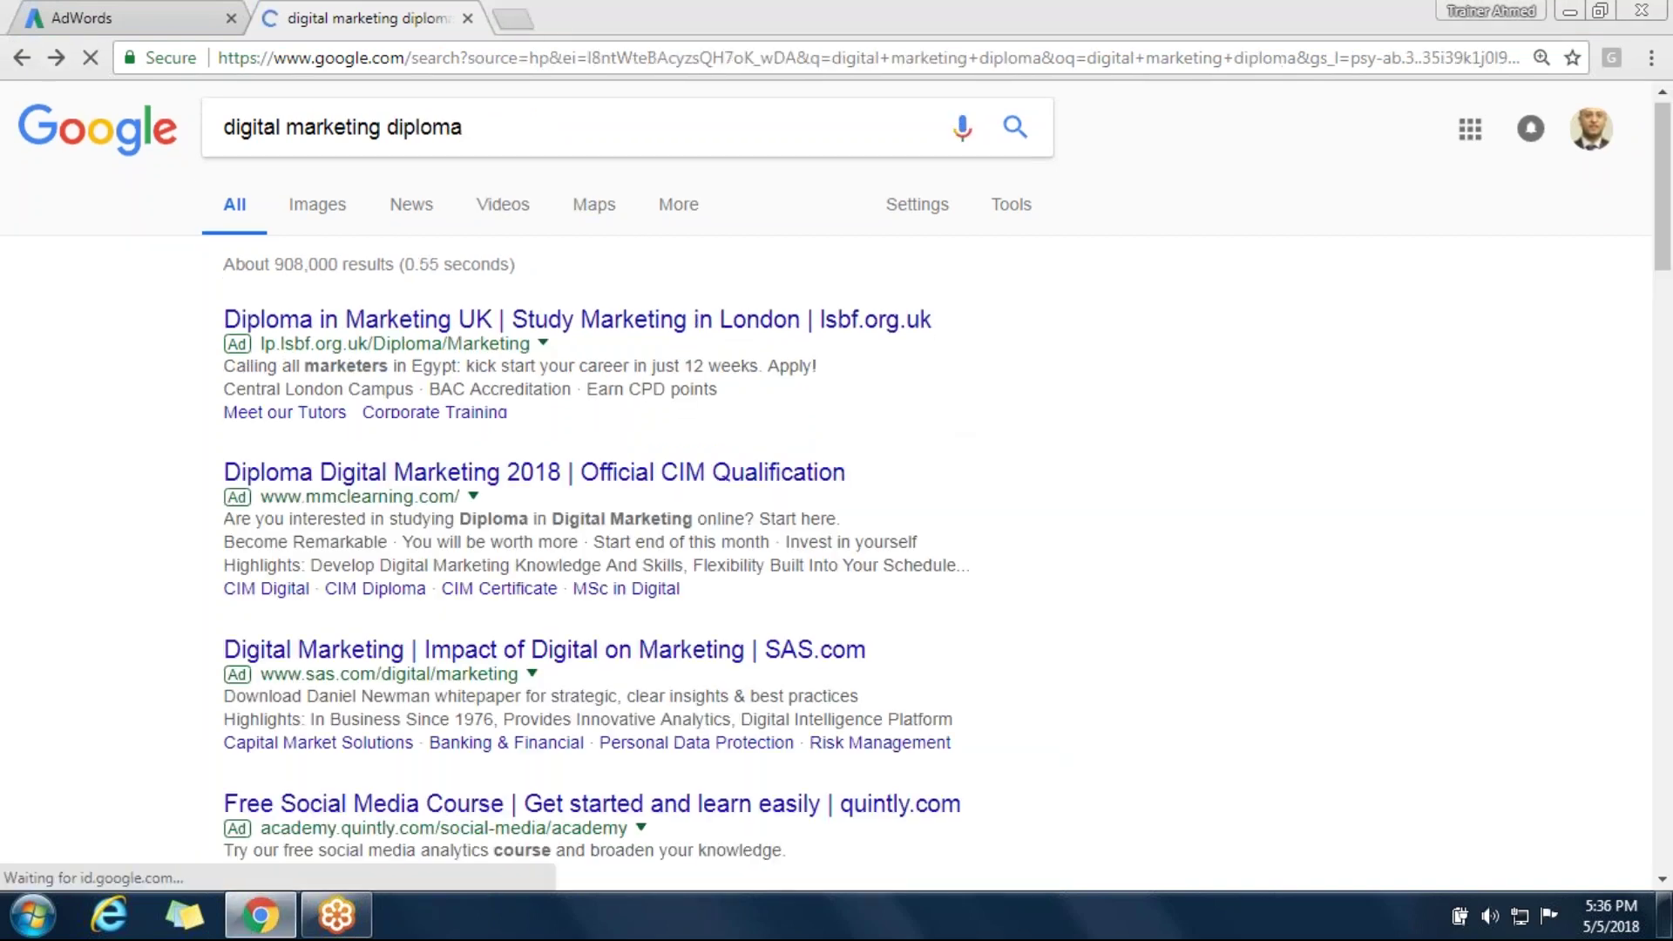
pyautogui.moveTo(224, 392); pyautogui.dragTo(427, 377)
pyautogui.click(427, 377)
pyautogui.doubleClick(444, 388)
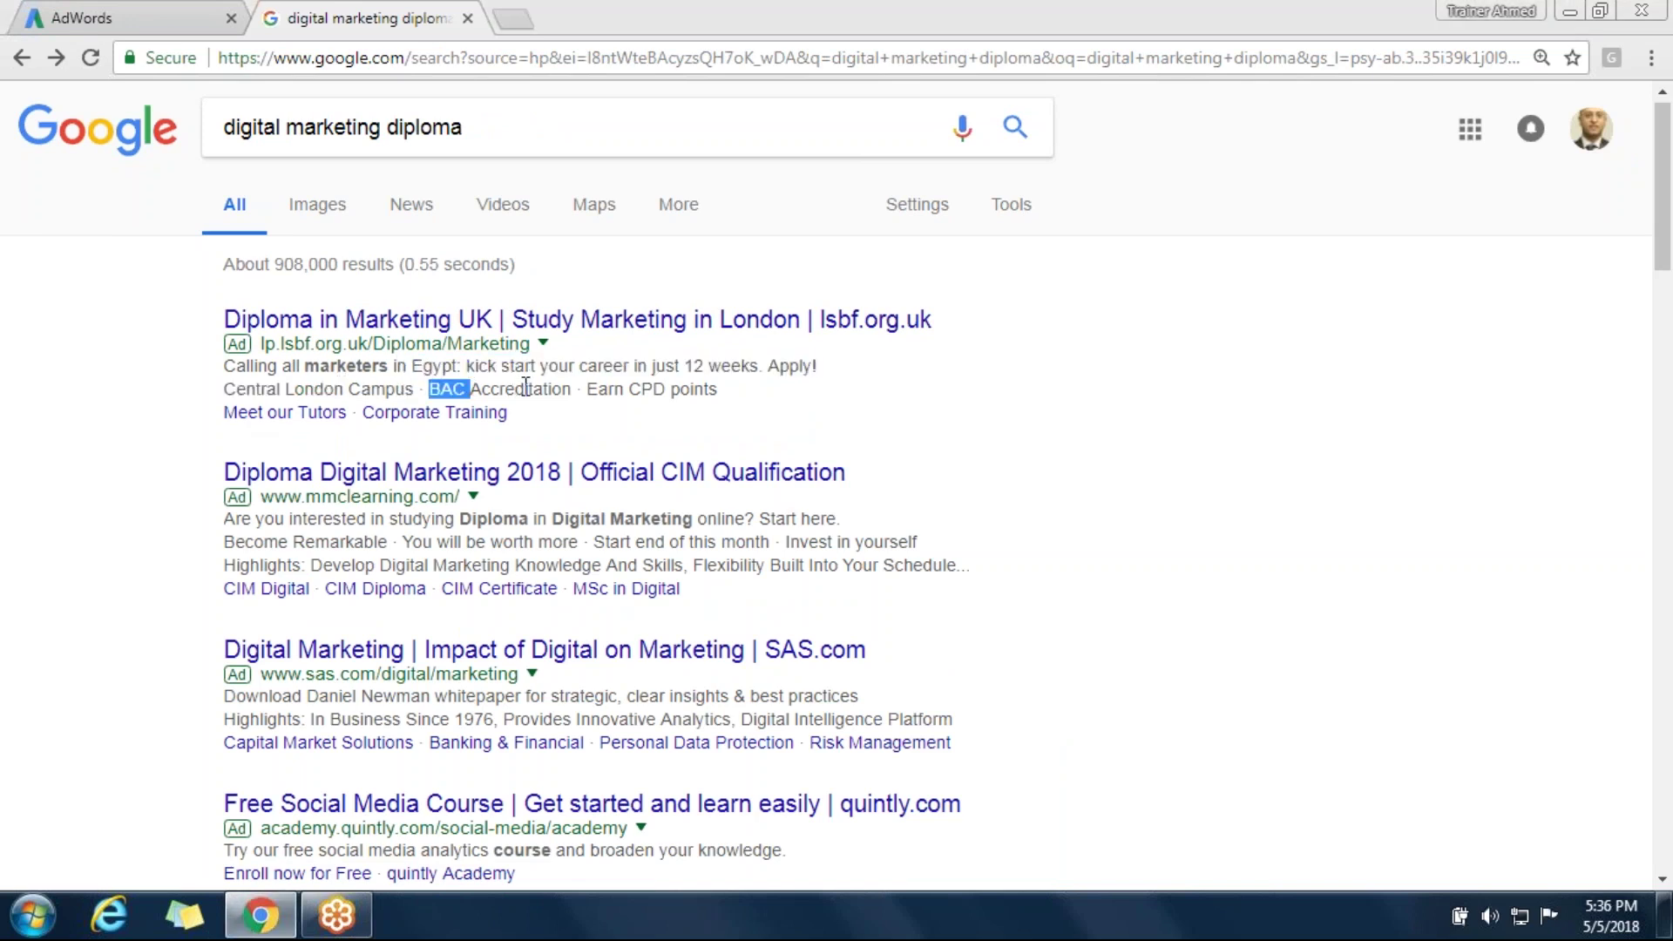
pyautogui.moveTo(718, 388); pyautogui.dragTo(591, 389)
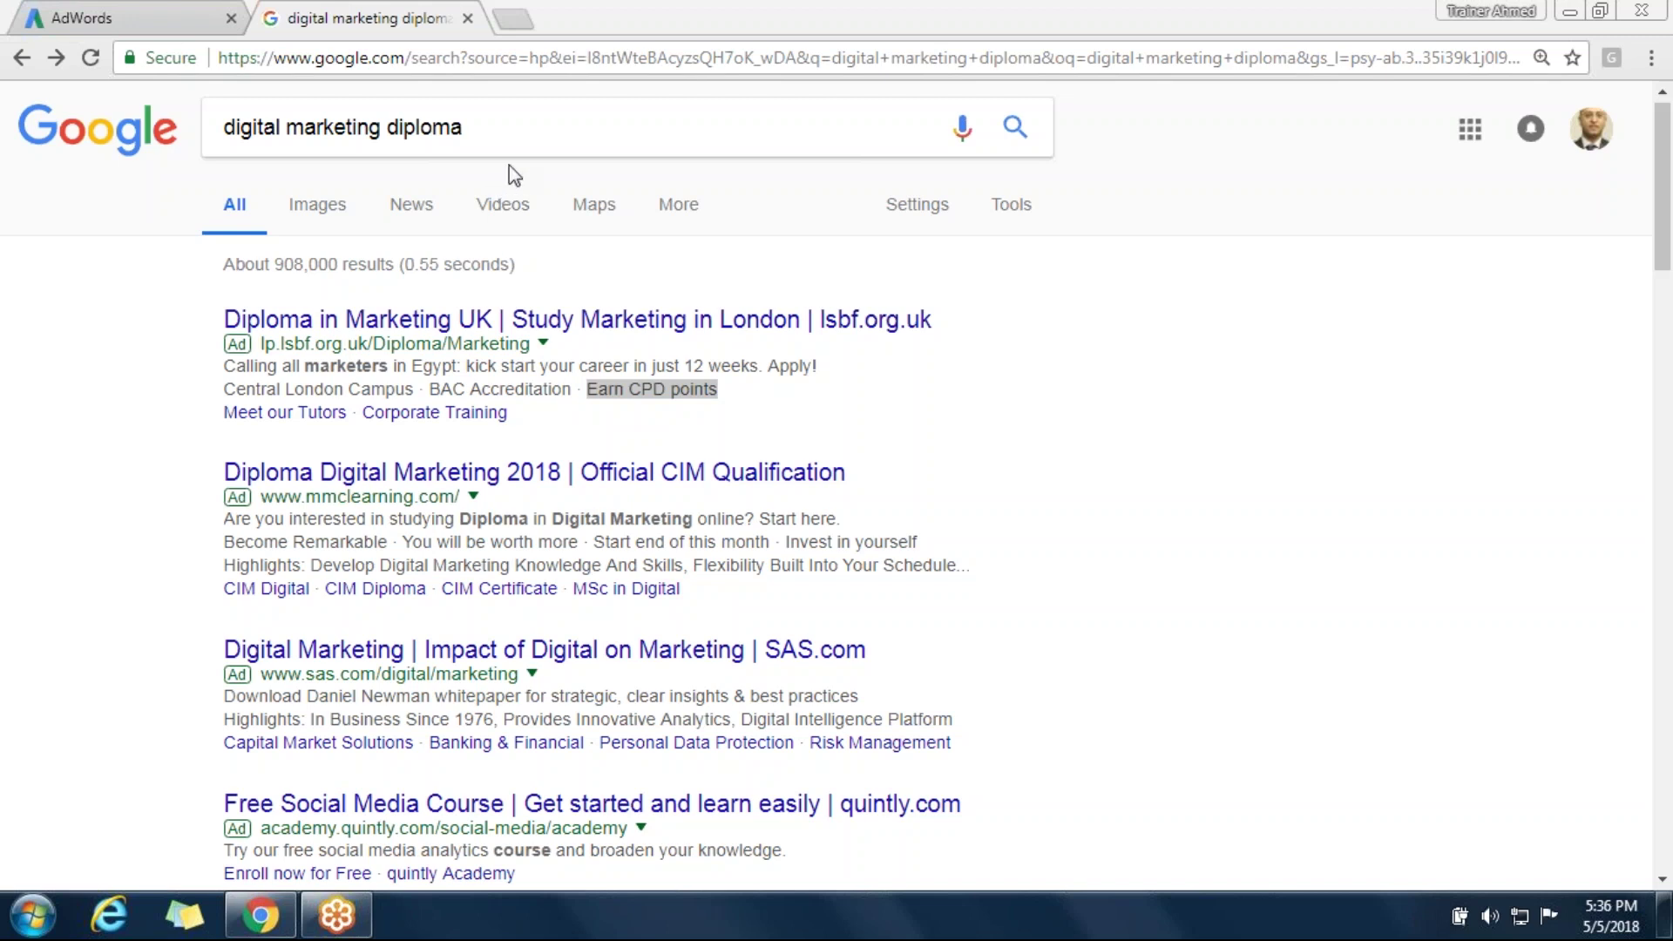
# Change the search query to "digital marketing Company" and dismiss the suggestions without running the search
pyautogui.click(500, 131)
pyautogui.press('BackSpace')
pyautogui.press('BackSpace')
pyautogui.press('BackSpace')
pyautogui.press('BackSpace')
pyautogui.press('BackSpace')
pyautogui.press('BackSpace')
pyautogui.press('BackSpace')
pyautogui.press('BackSpace')
pyautogui.click(54, 469)
pyautogui.click(440, 128)
pyautogui.write('Company')
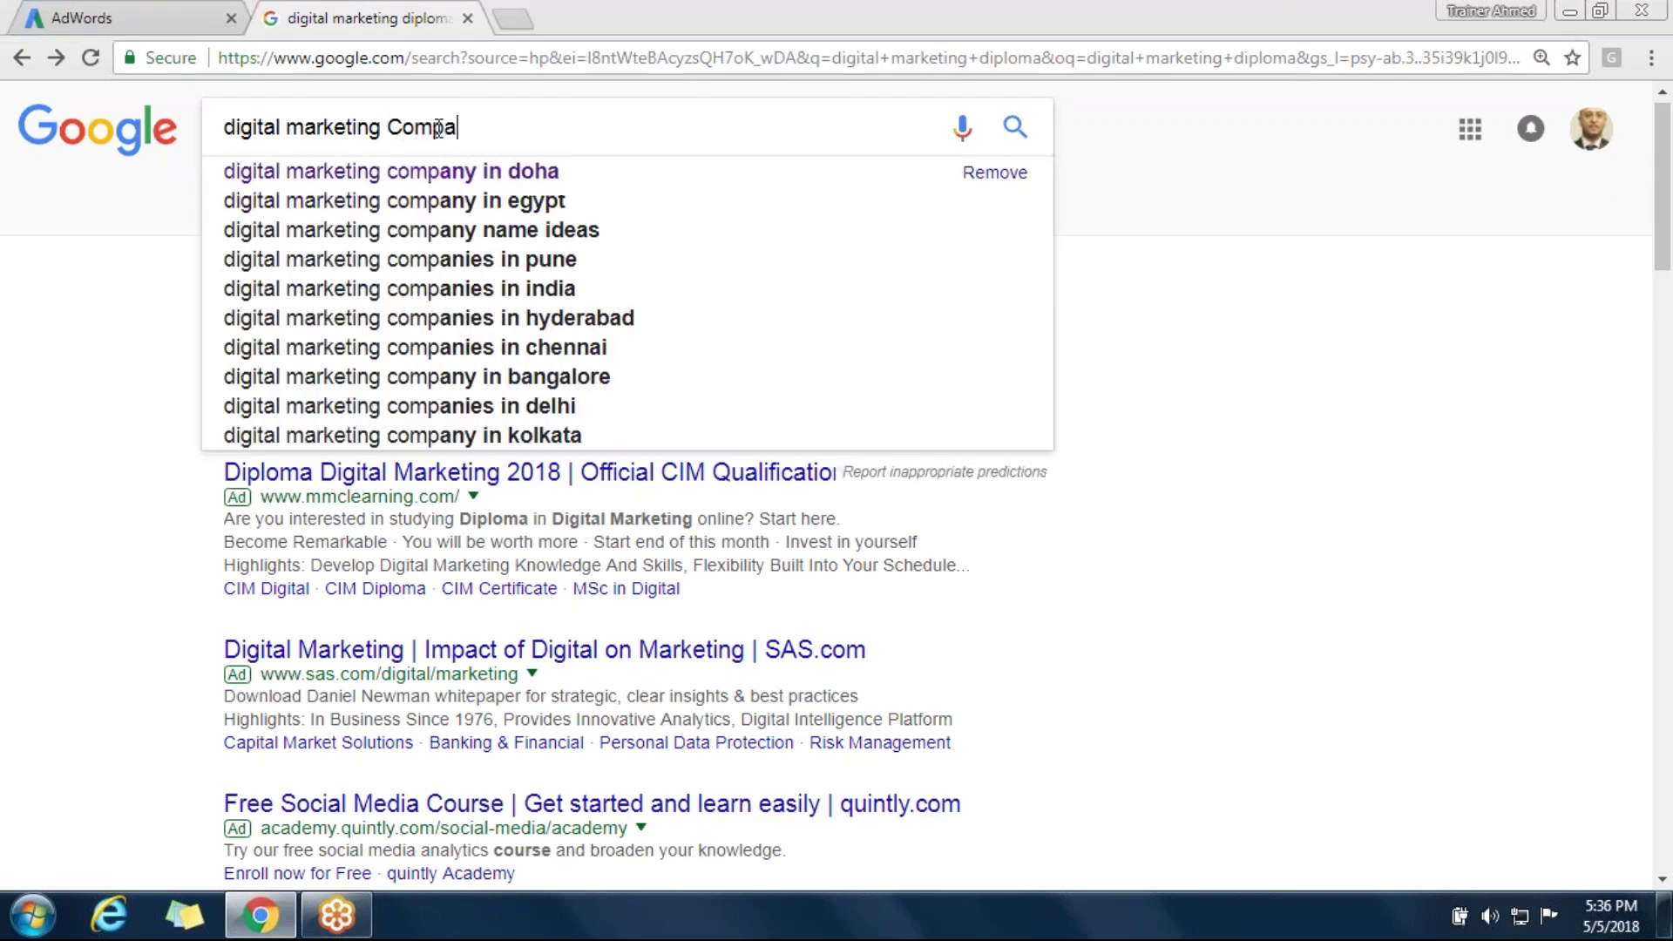
pyautogui.click(90, 407)
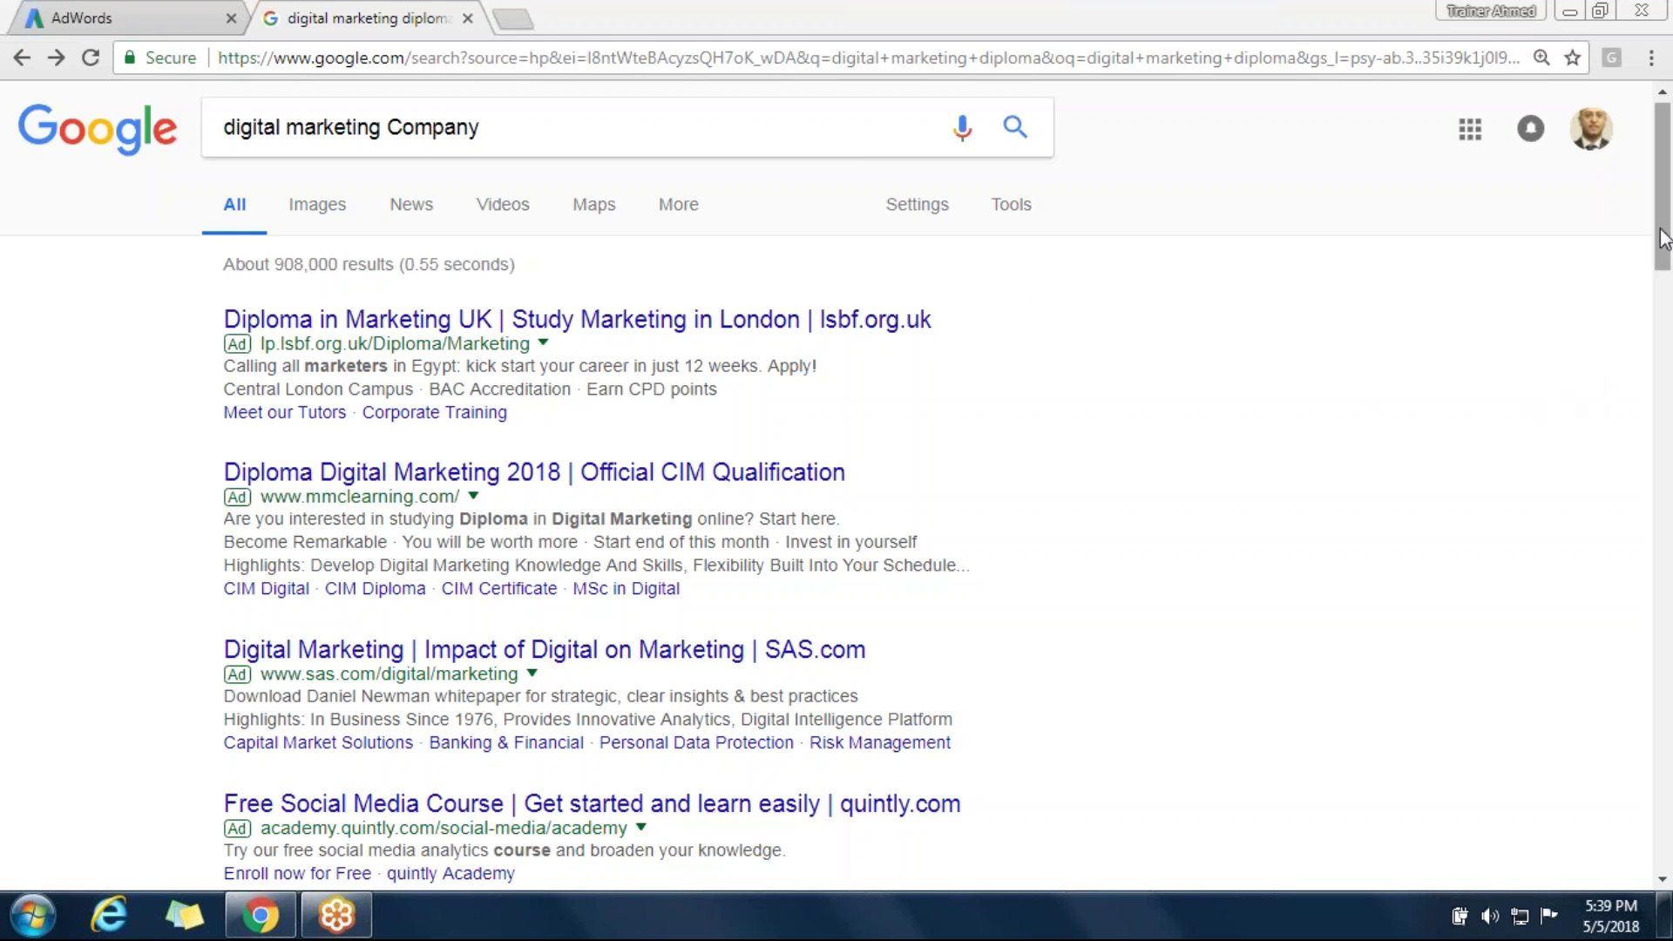
# Highlight the phrases in the "Highlights" line and the keywords in the description of the mmclearning.com ad
pyautogui.moveTo(1662, 244); pyautogui.dragTo(1663, 257)
pyautogui.moveTo(305, 493); pyautogui.dragTo(898, 494)
pyautogui.moveTo(759, 493); pyautogui.dragTo(628, 495)
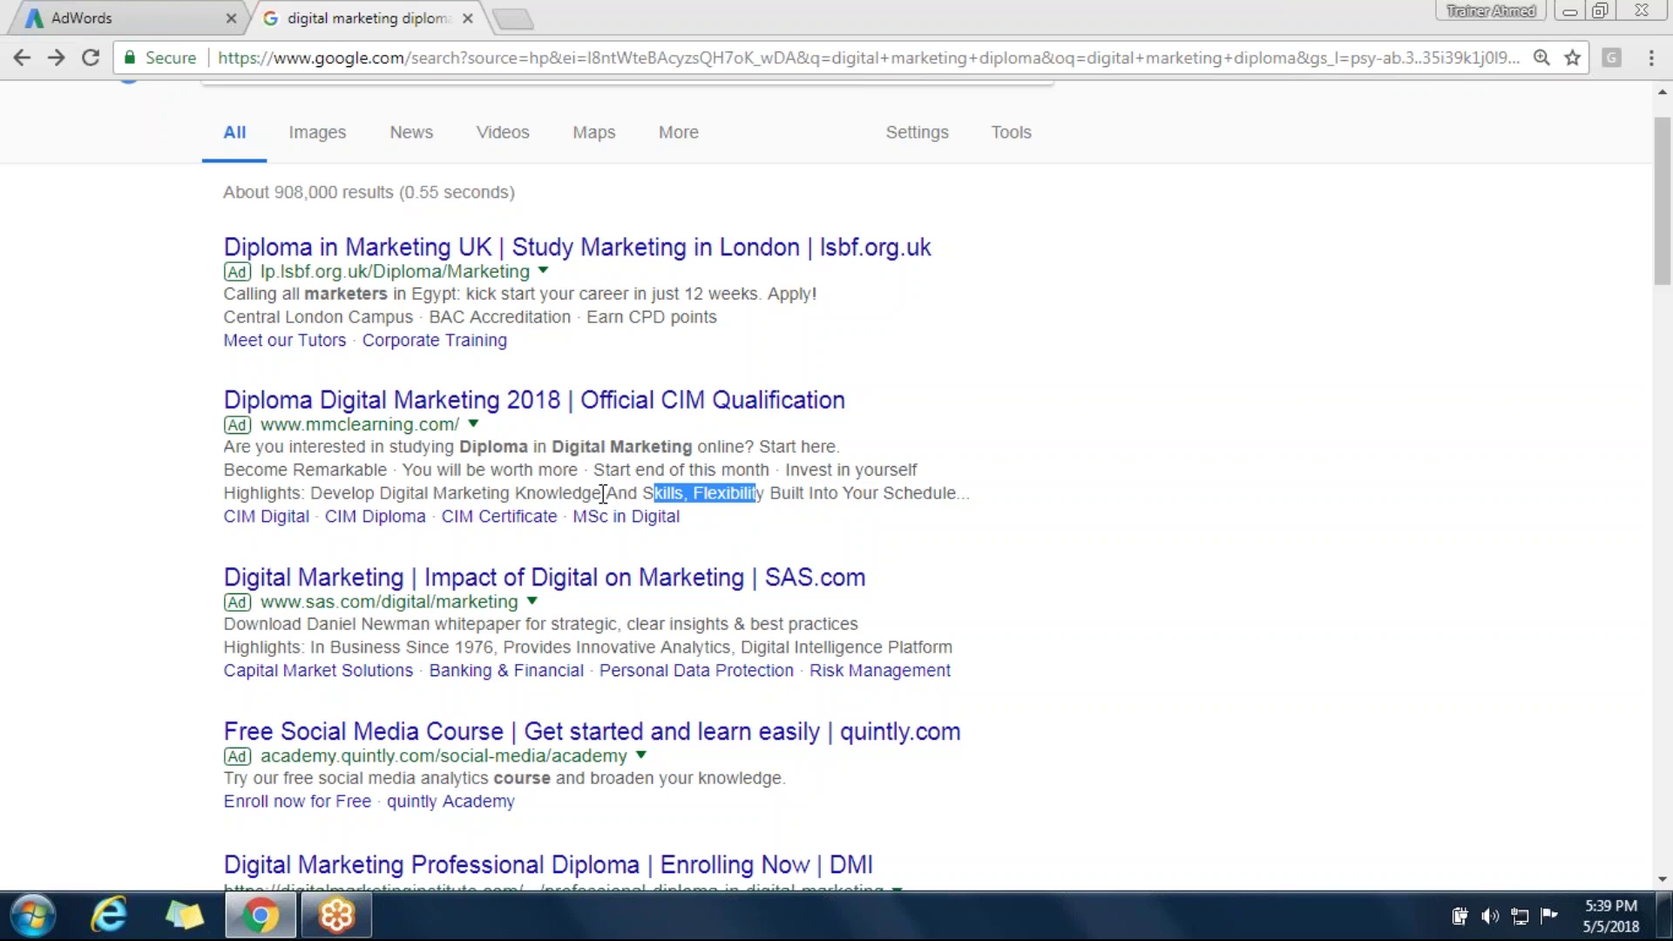
pyautogui.moveTo(603, 493); pyautogui.dragTo(497, 495)
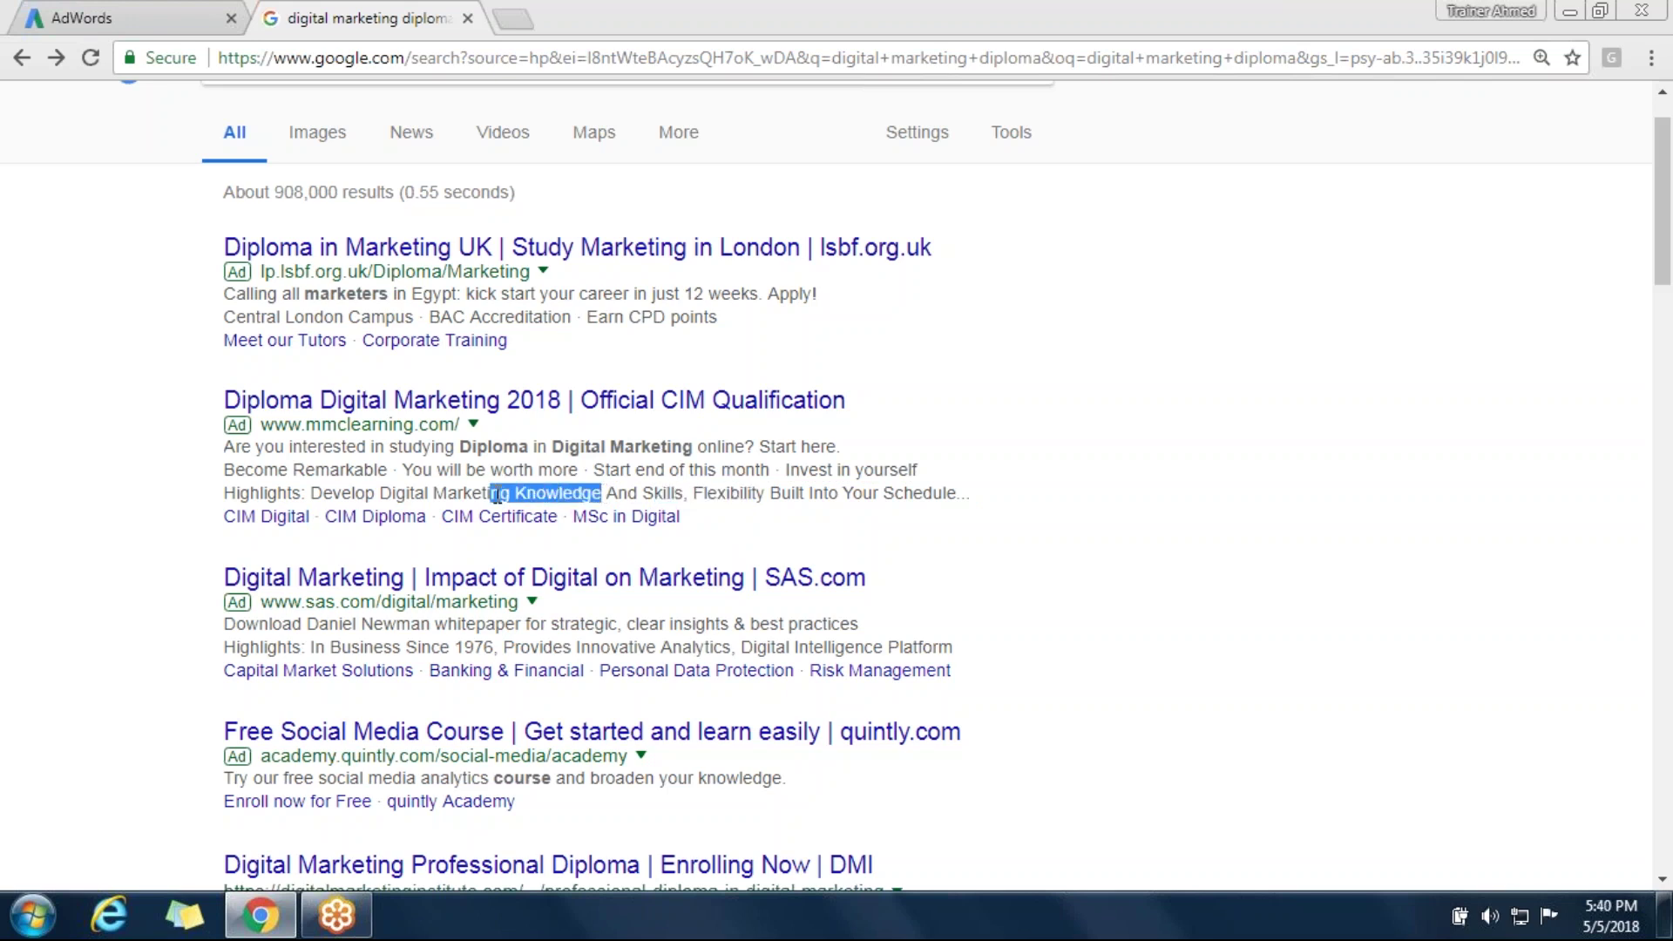
pyautogui.moveTo(463, 493); pyautogui.dragTo(368, 488)
pyautogui.moveTo(525, 471); pyautogui.dragTo(684, 494)
pyautogui.click(769, 477)
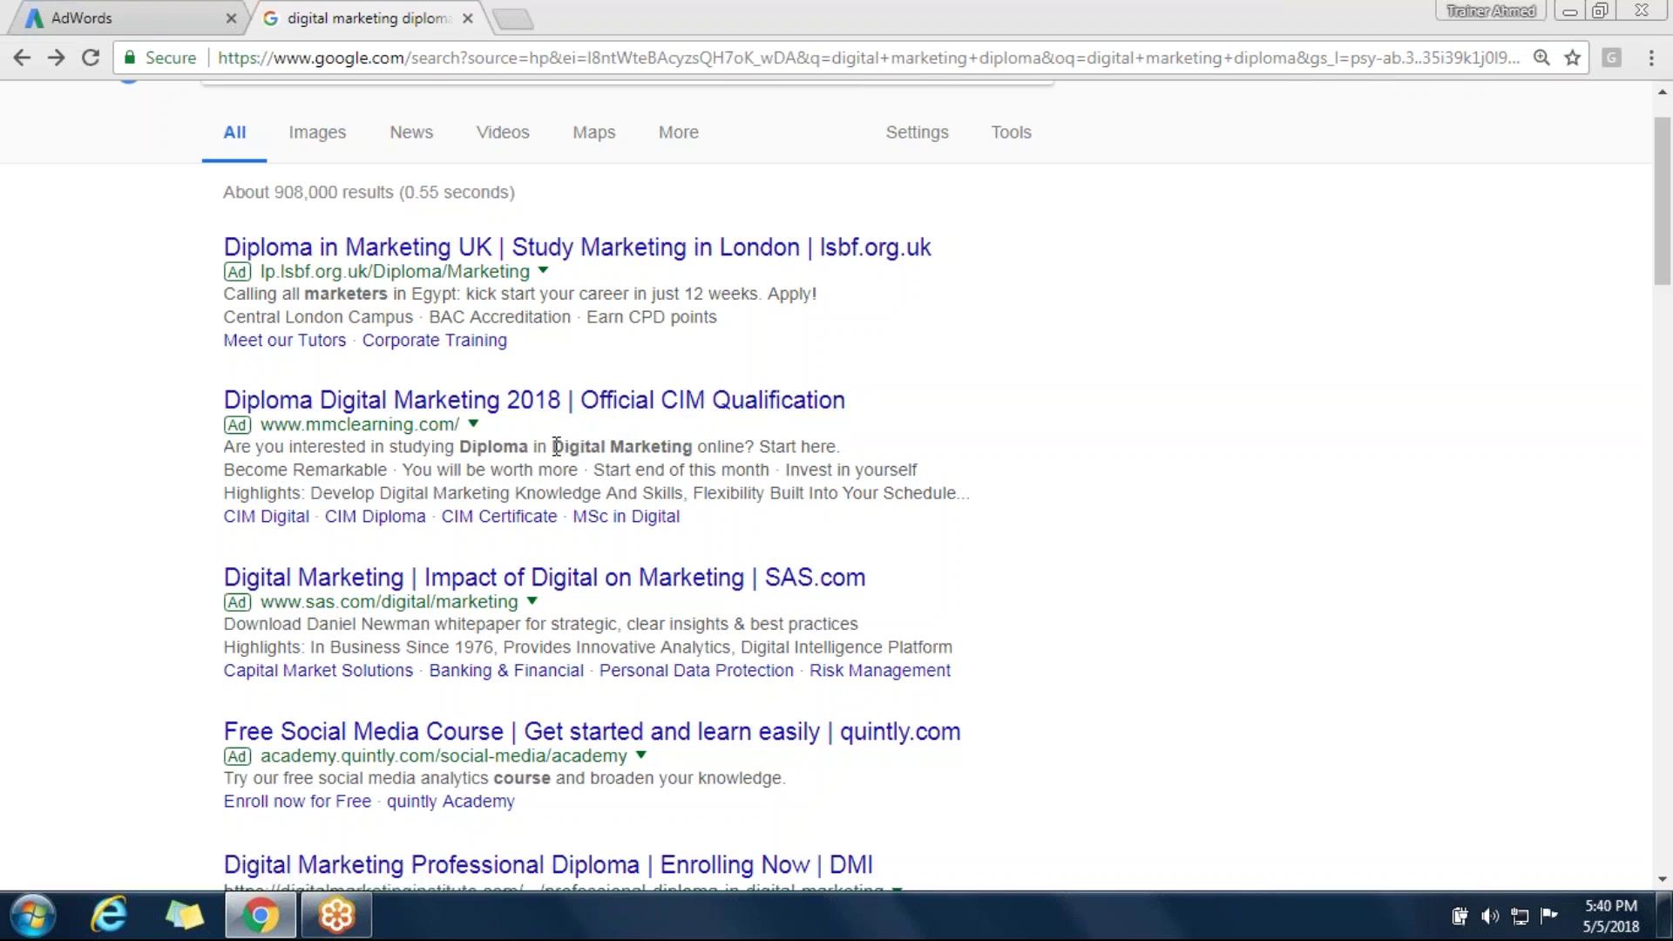
pyautogui.moveTo(553, 447); pyautogui.dragTo(625, 458)
pyautogui.moveTo(471, 493); pyautogui.dragTo(644, 479)
pyautogui.click(644, 479)
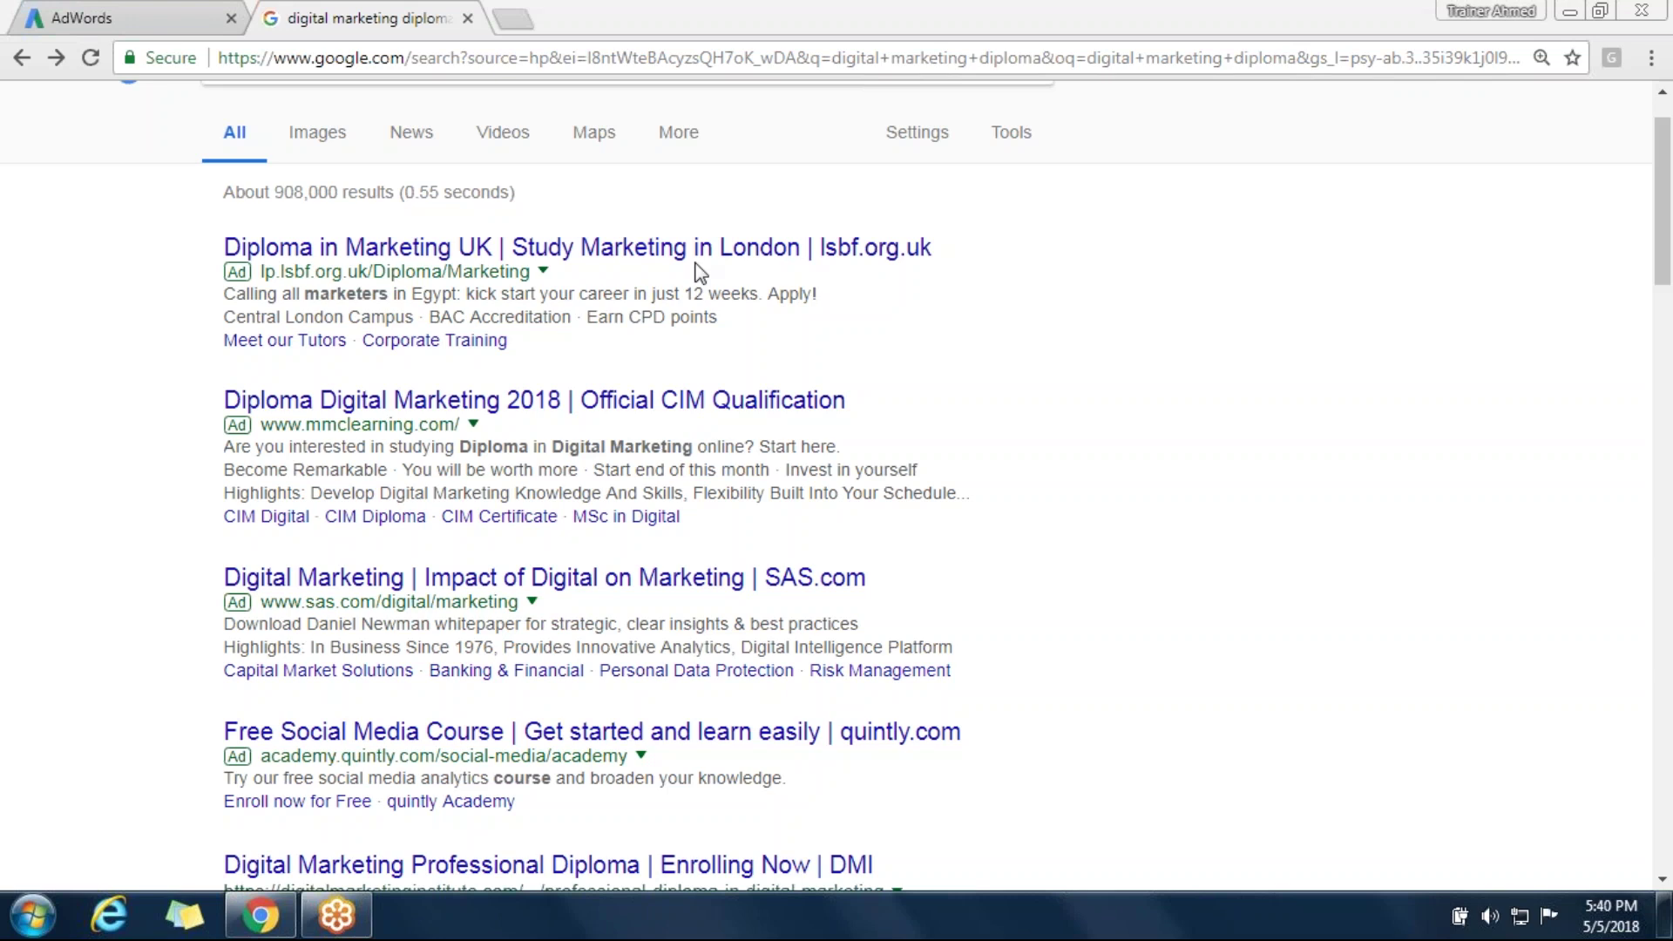
# Return to AdWords and start creating an ad extension to open the list of extension types
pyautogui.click(111, 4)
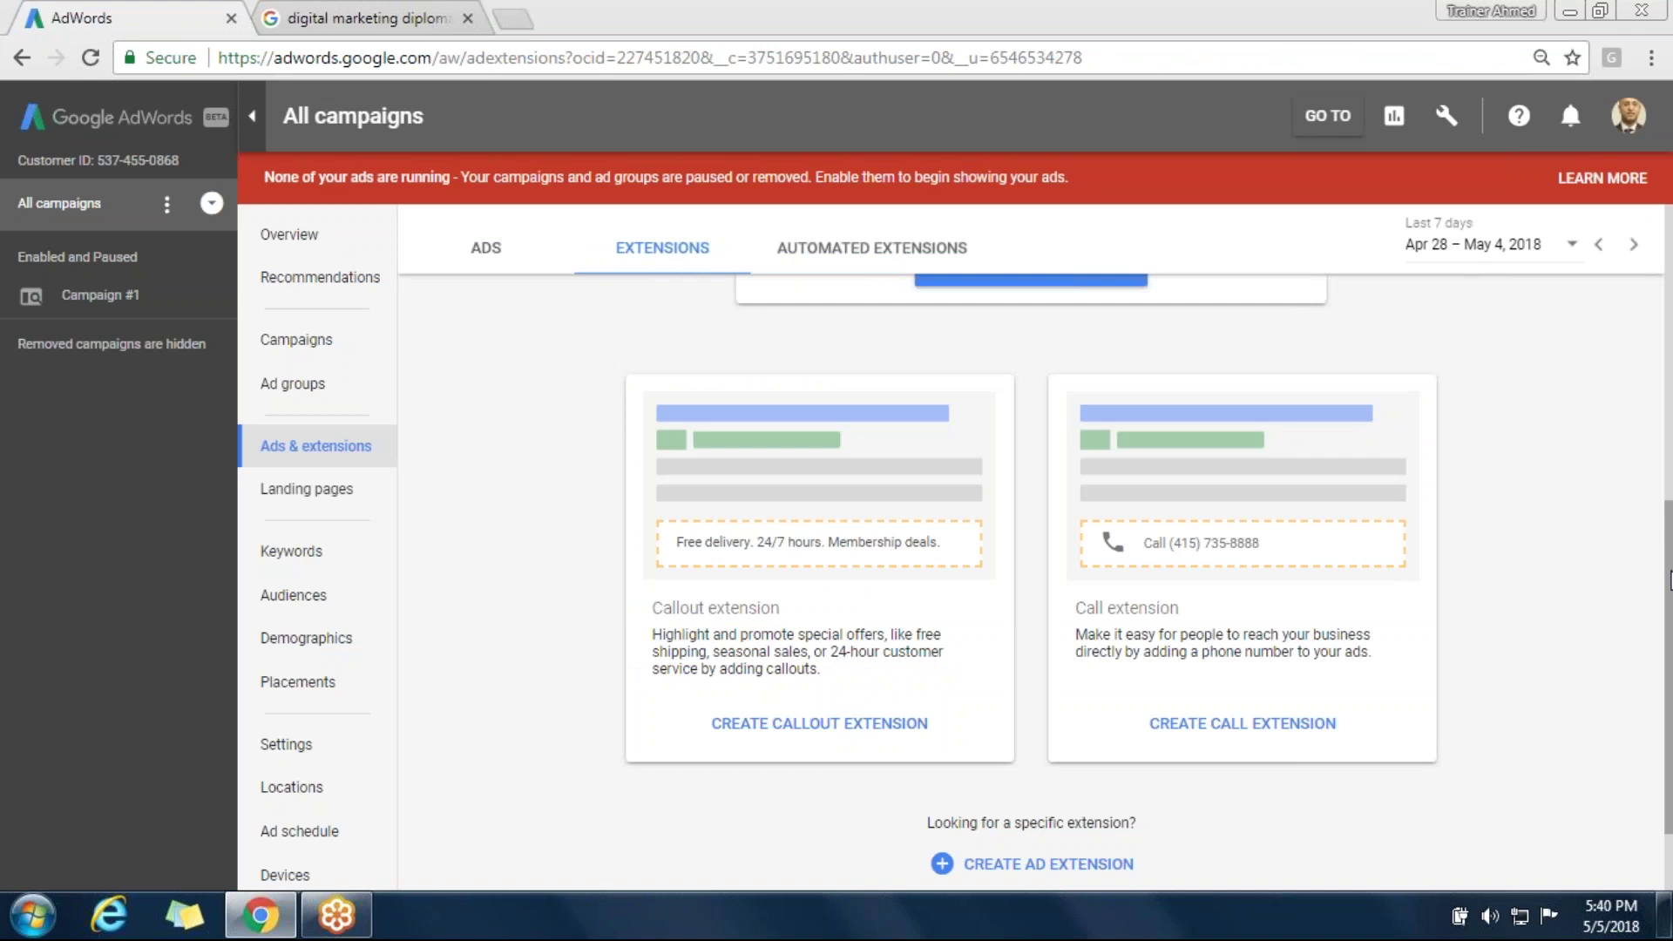
pyautogui.scroll(-3, 1669, 580)
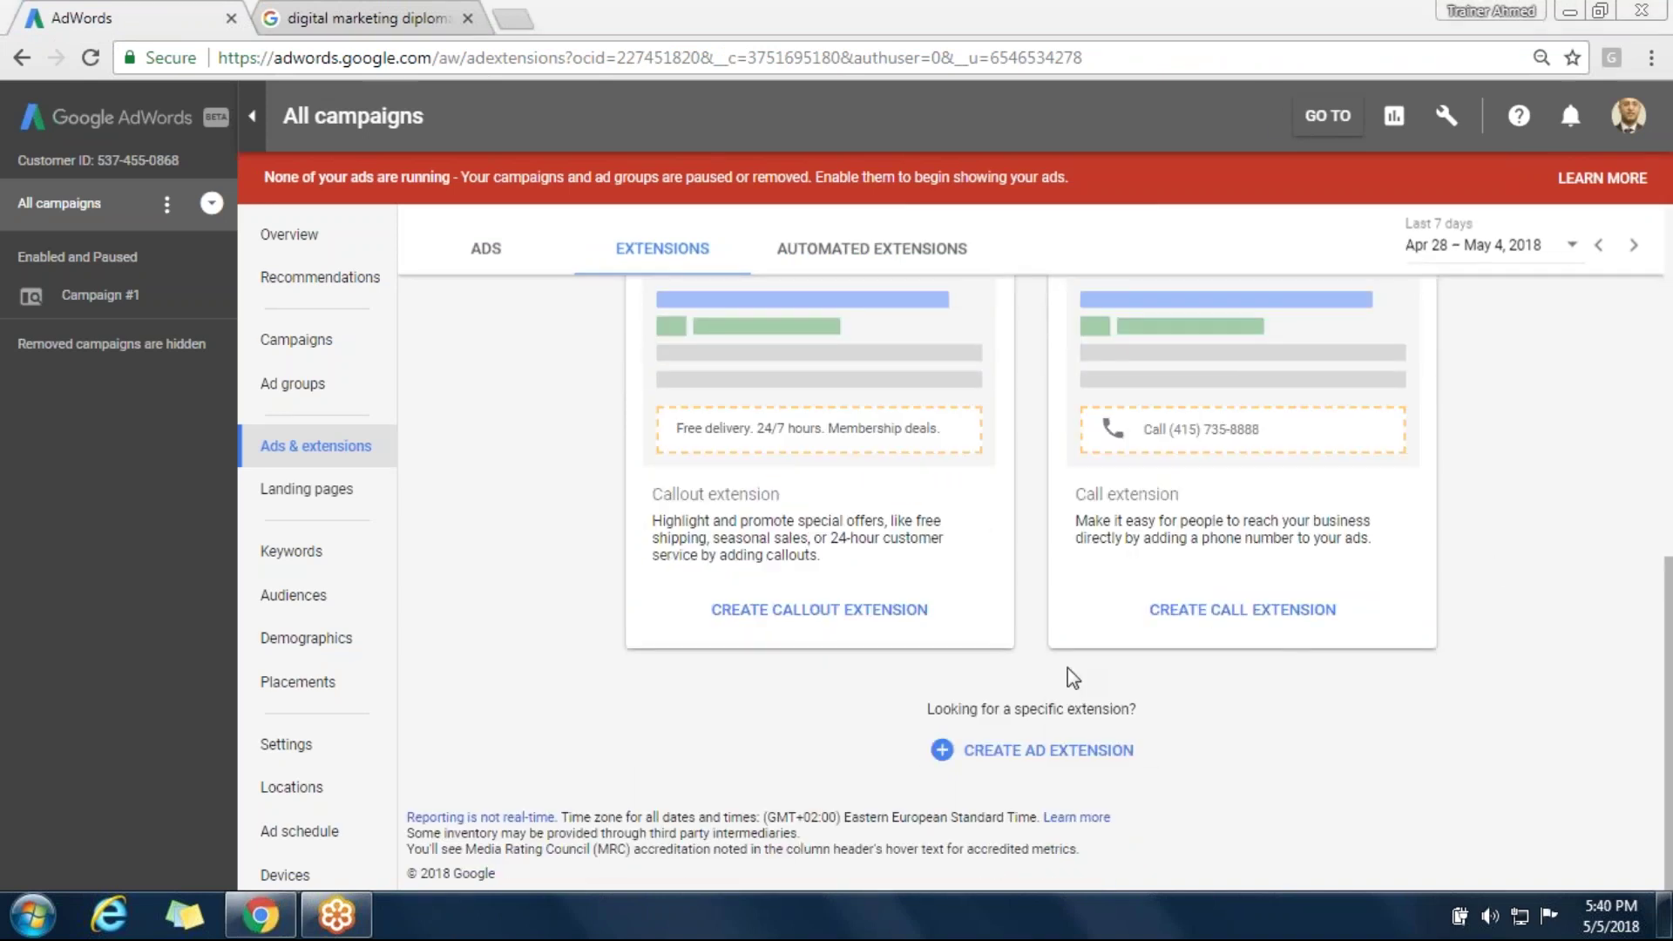
pyautogui.click(1046, 751)
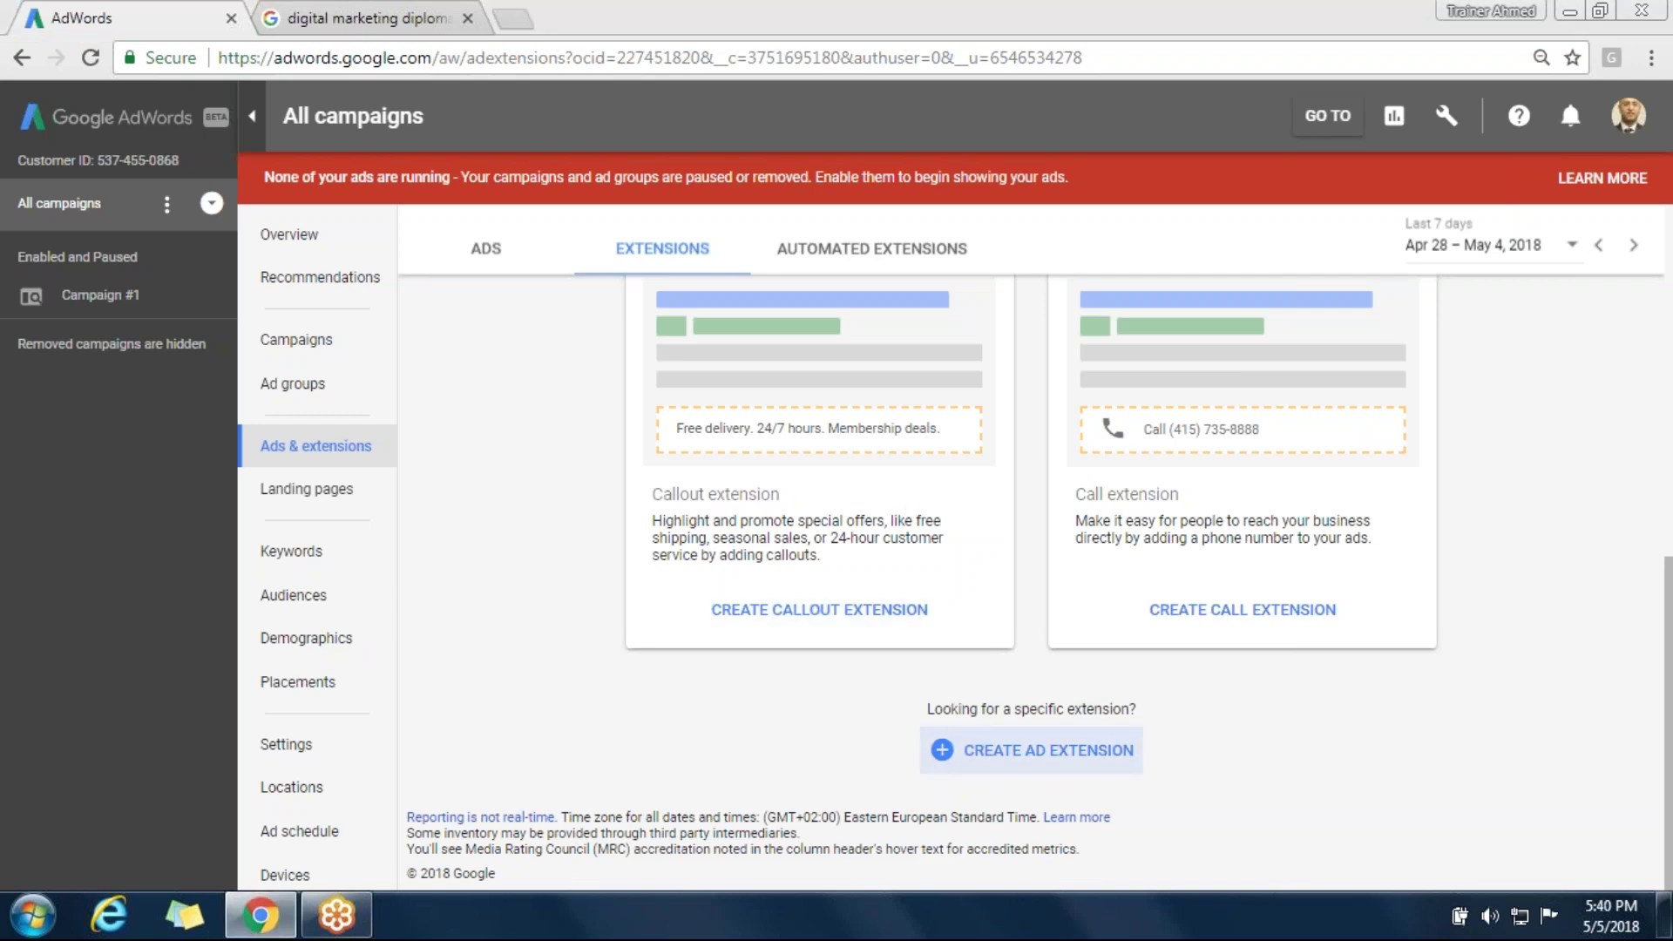
pyautogui.click(1046, 751)
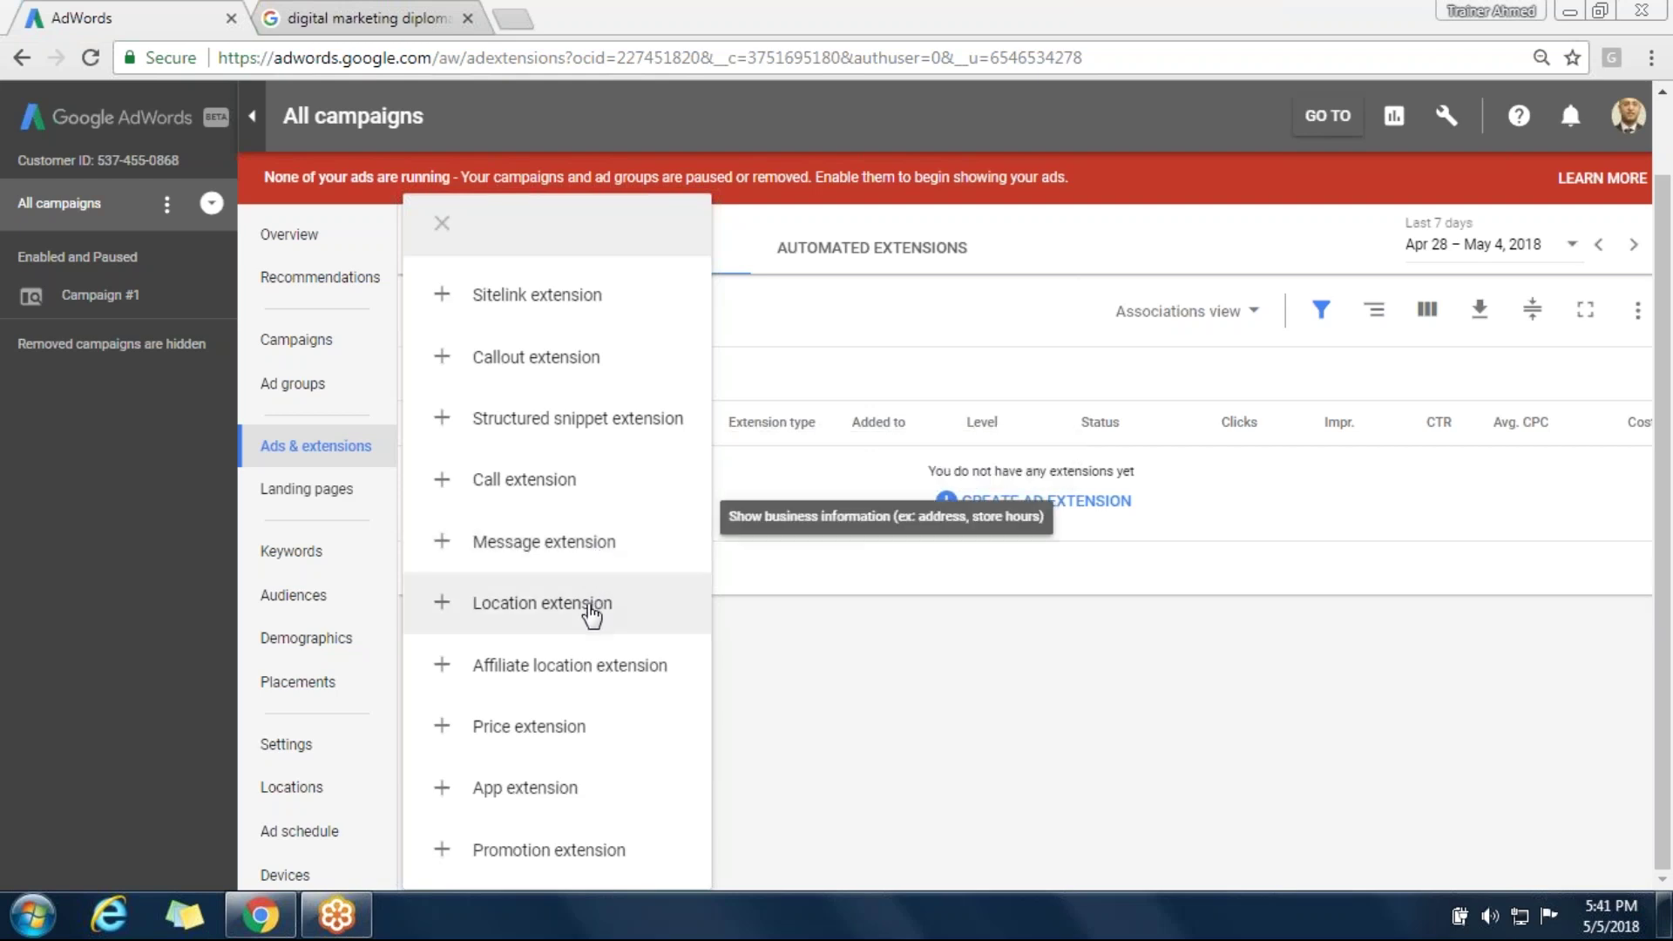
# Switch to the "digital marketing diploma" search results and highlight part of the "Highlights" line in the SAS.com ad
pyautogui.hotkey('ctrl', 'Tab')
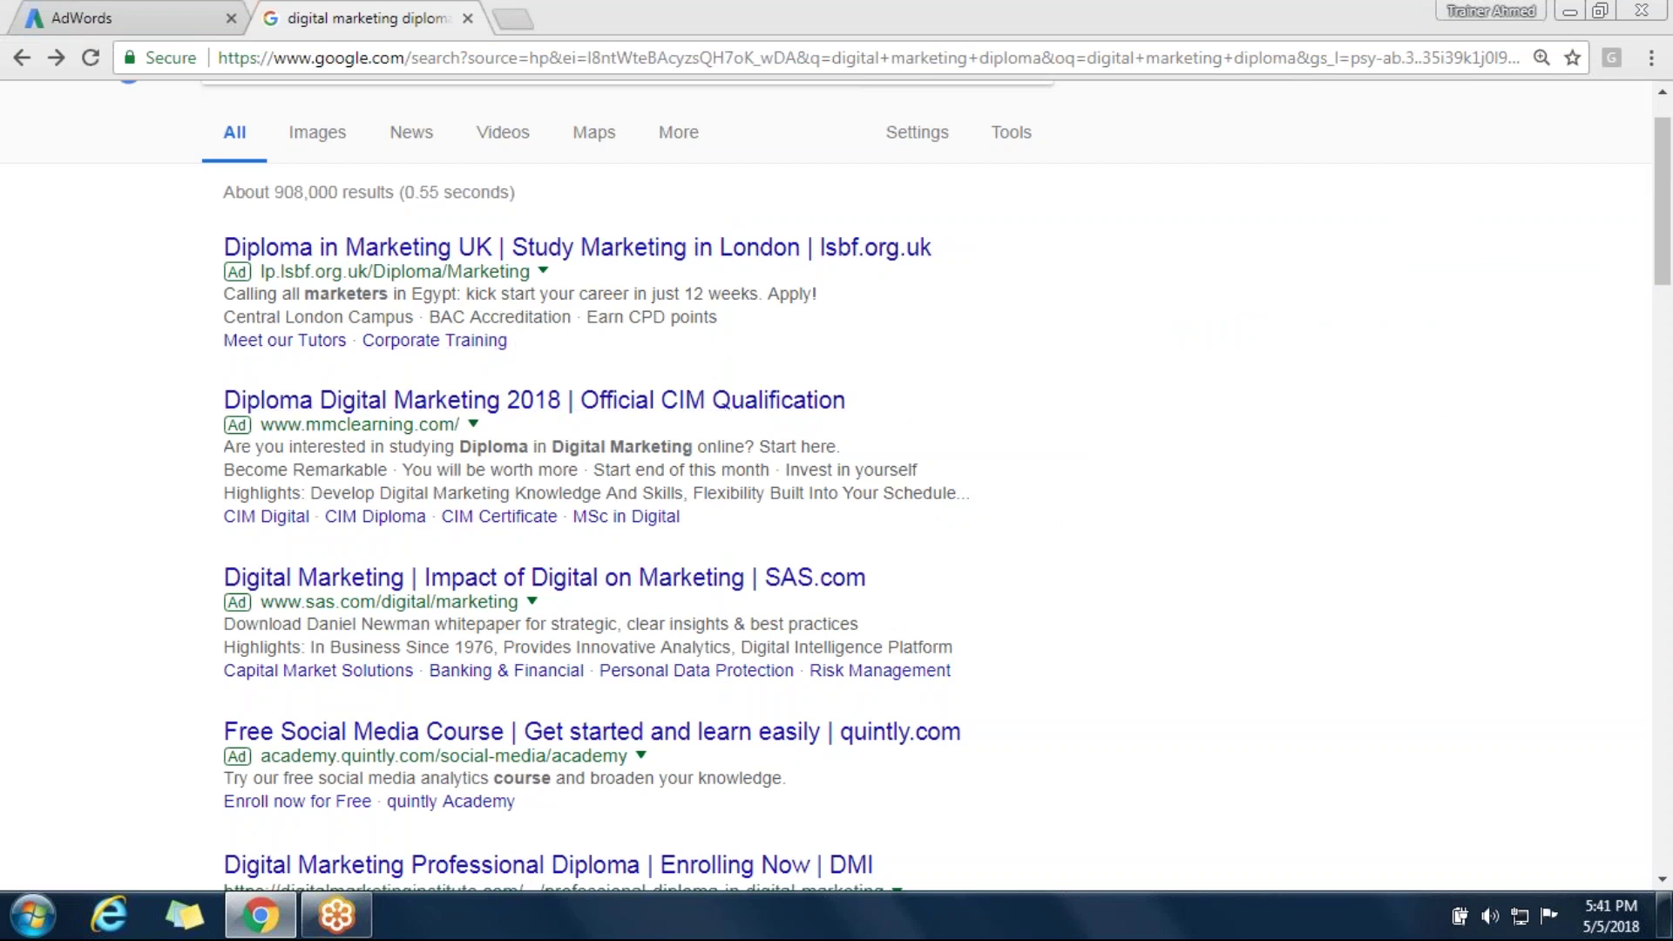
pyautogui.moveTo(455, 647); pyautogui.dragTo(619, 646)
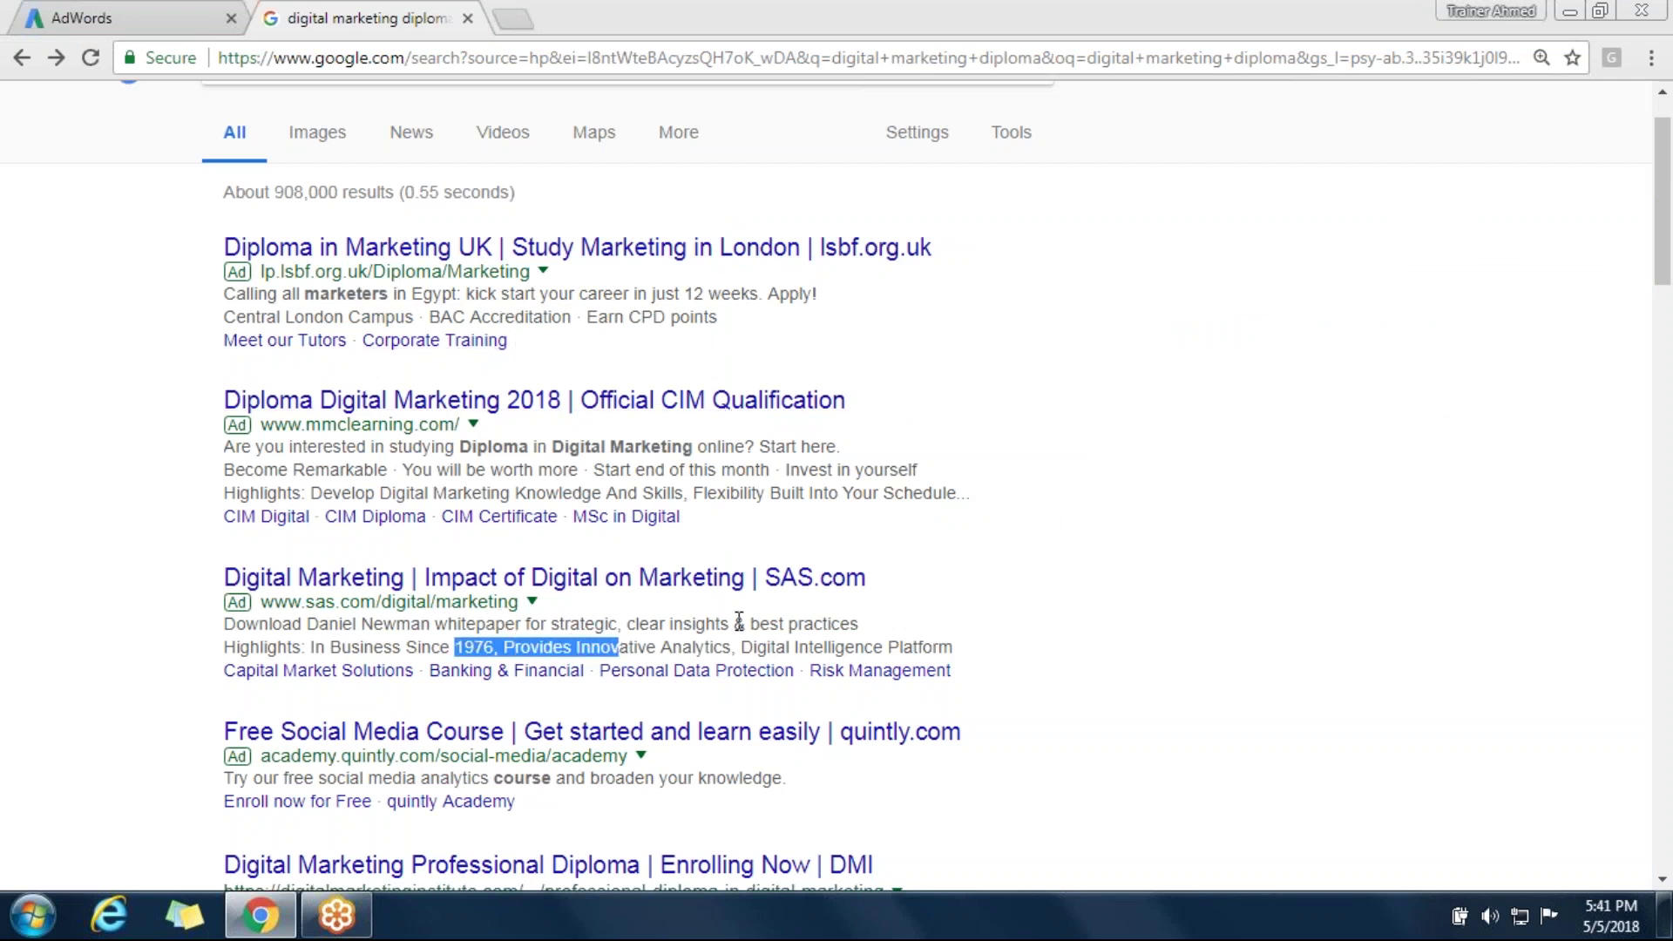
pyautogui.click(279, 922)
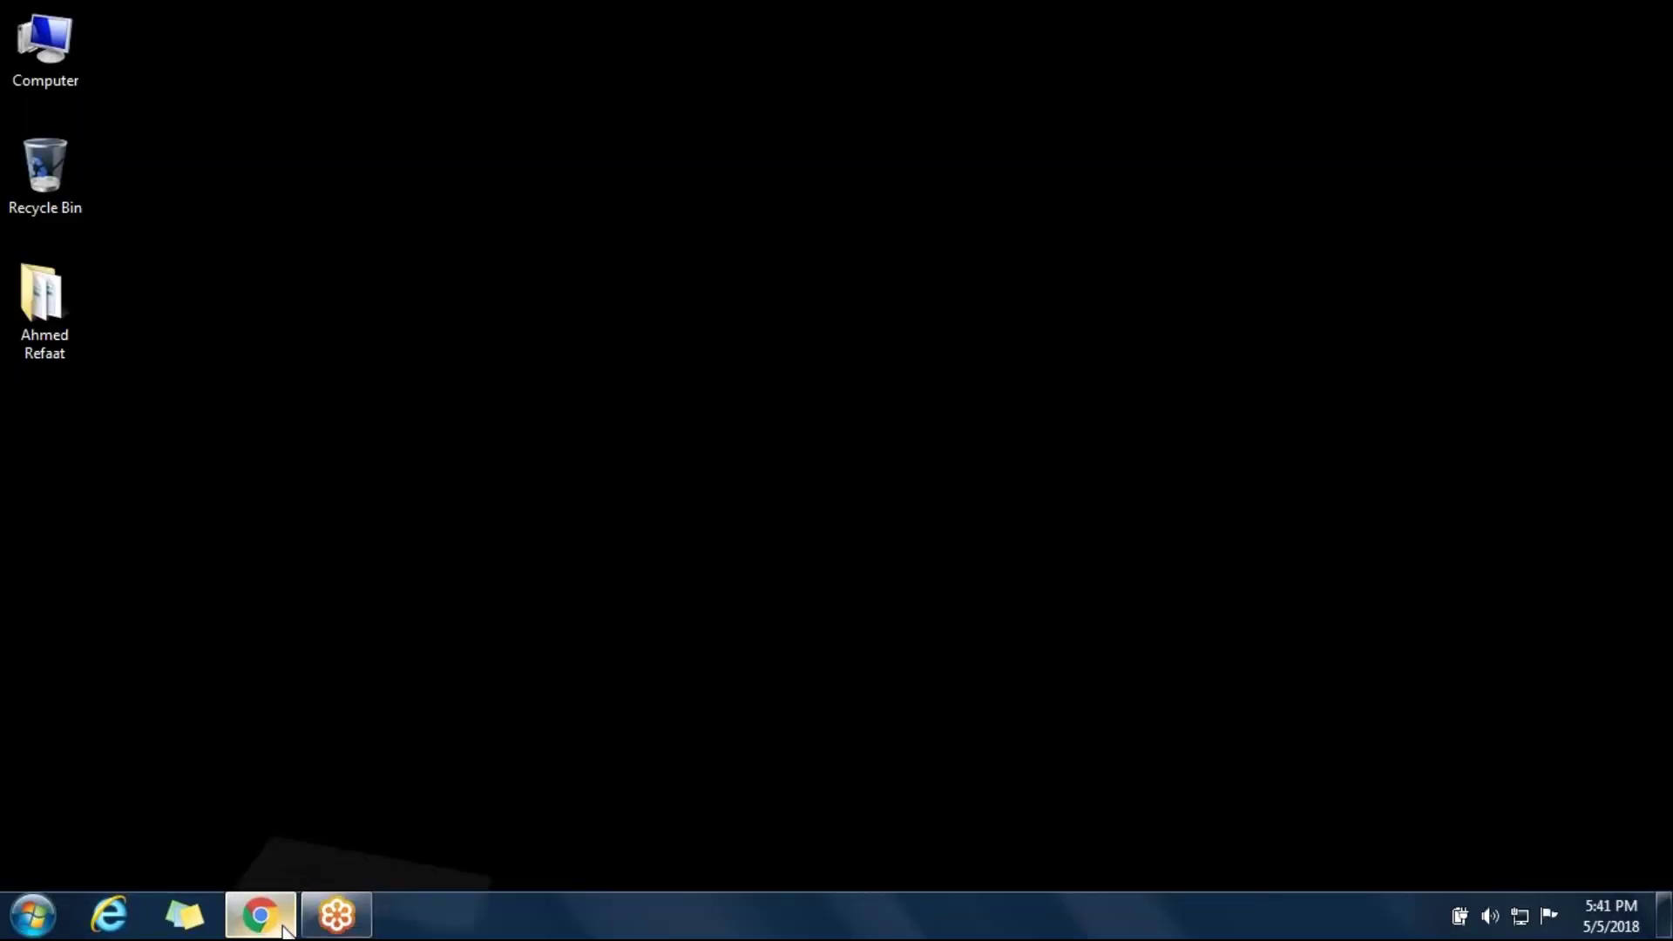
pyautogui.click(280, 922)
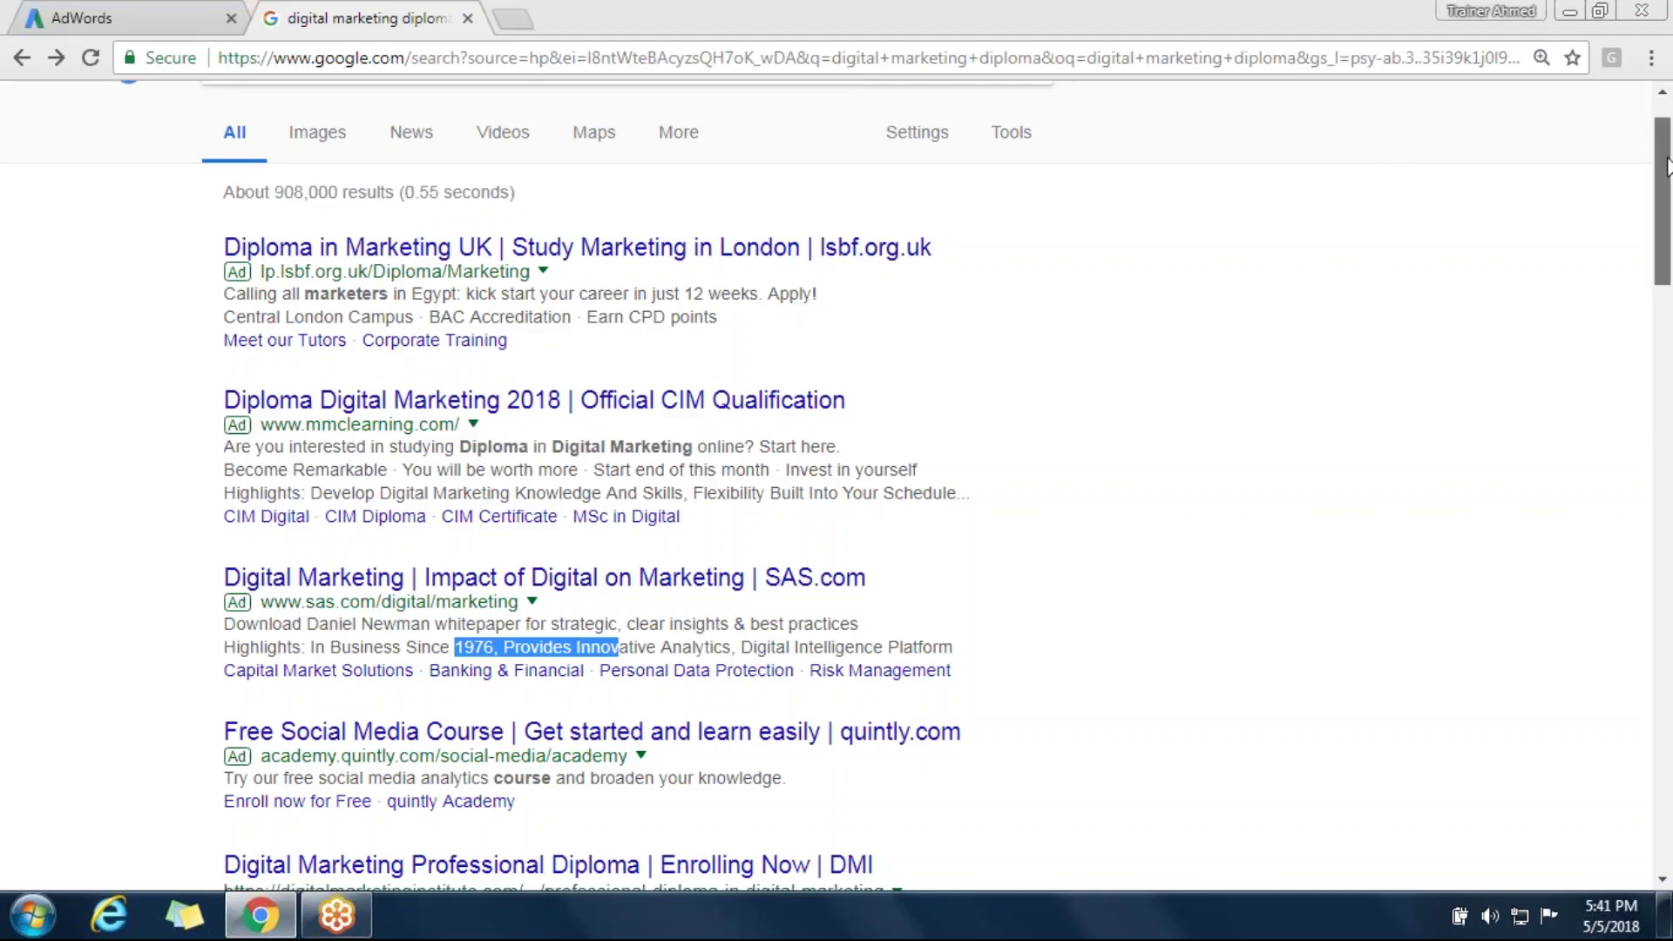
# Search Google for "hotel in dubai"
pyautogui.scroll(2, 1666, 165)
pyautogui.tripleClick(818, 137)
pyautogui.write('hotel in')
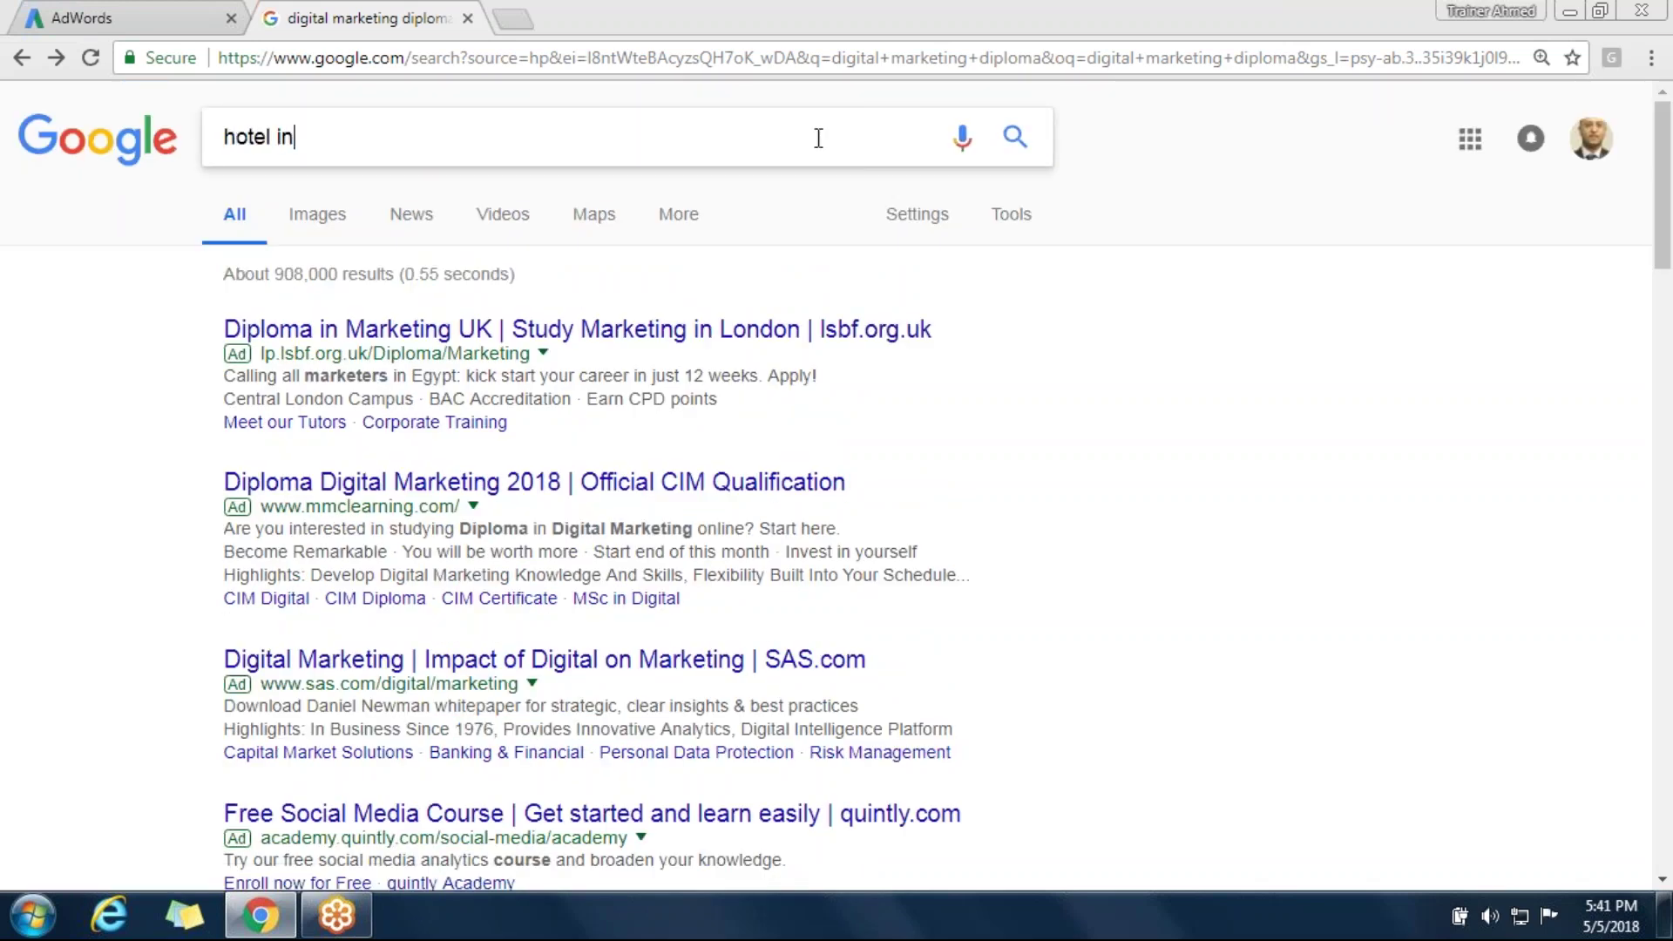
pyautogui.write(' dubai')
pyautogui.press('Return')
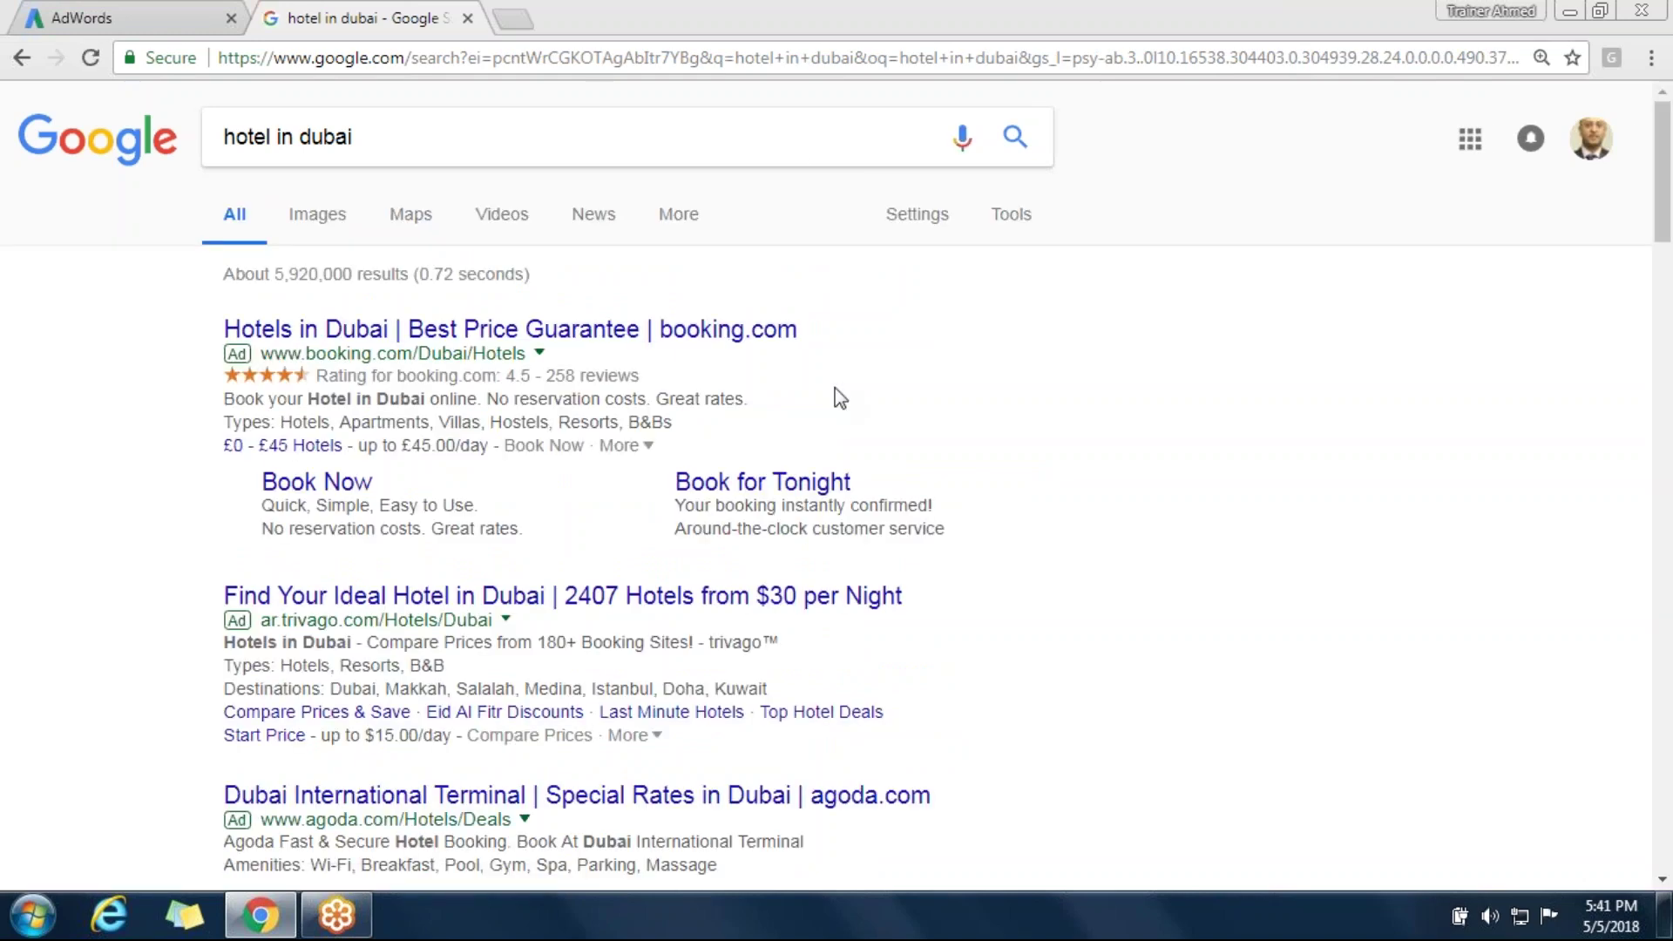
# Highlight the "Destinations" line of the trivago ad, then clear the highlight
pyautogui.scroll(-1, 840, 398)
pyautogui.scroll(-1, 839, 399)
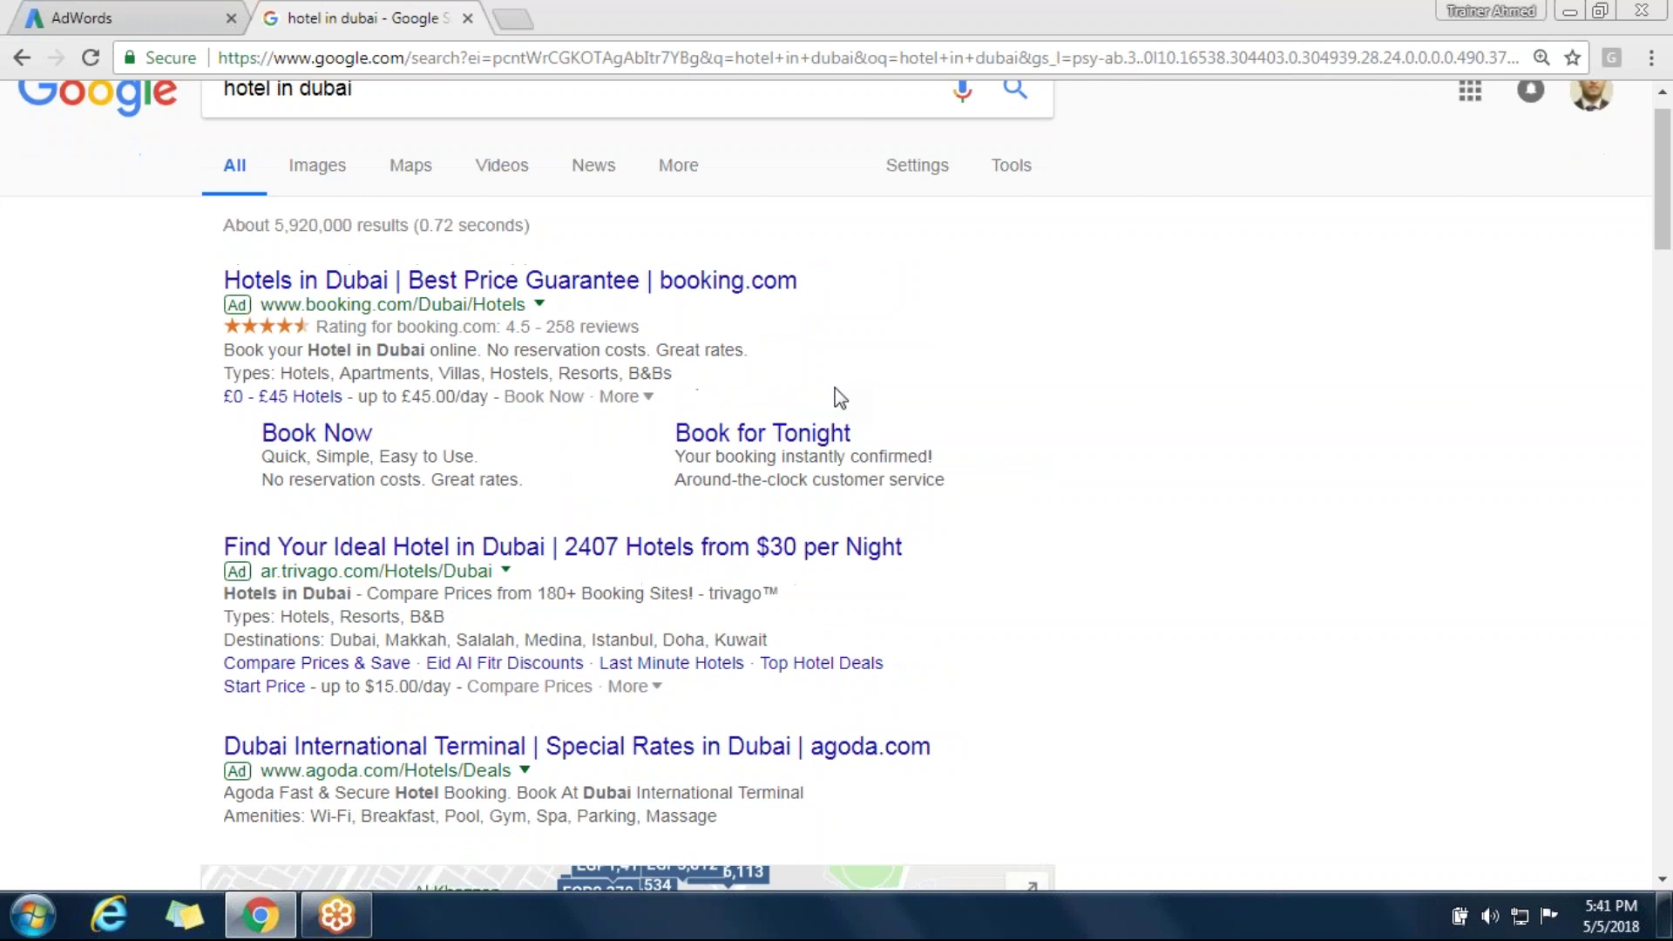
pyautogui.scroll(-1, 839, 398)
pyautogui.moveTo(331, 542); pyautogui.dragTo(224, 541)
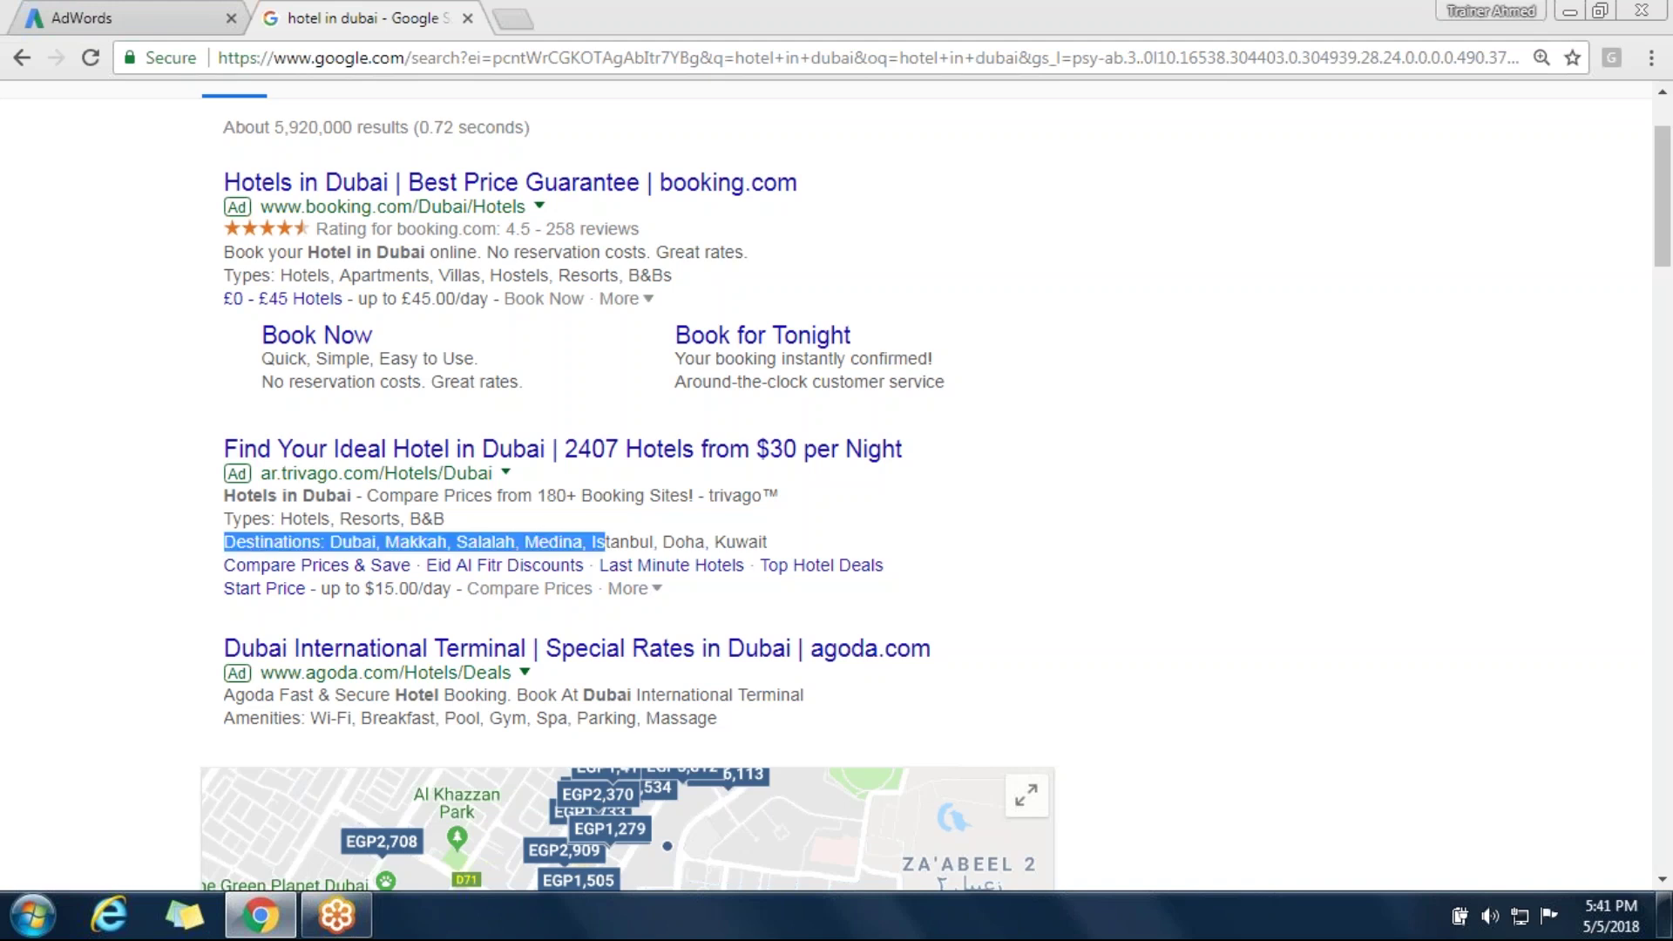
pyautogui.click(718, 528)
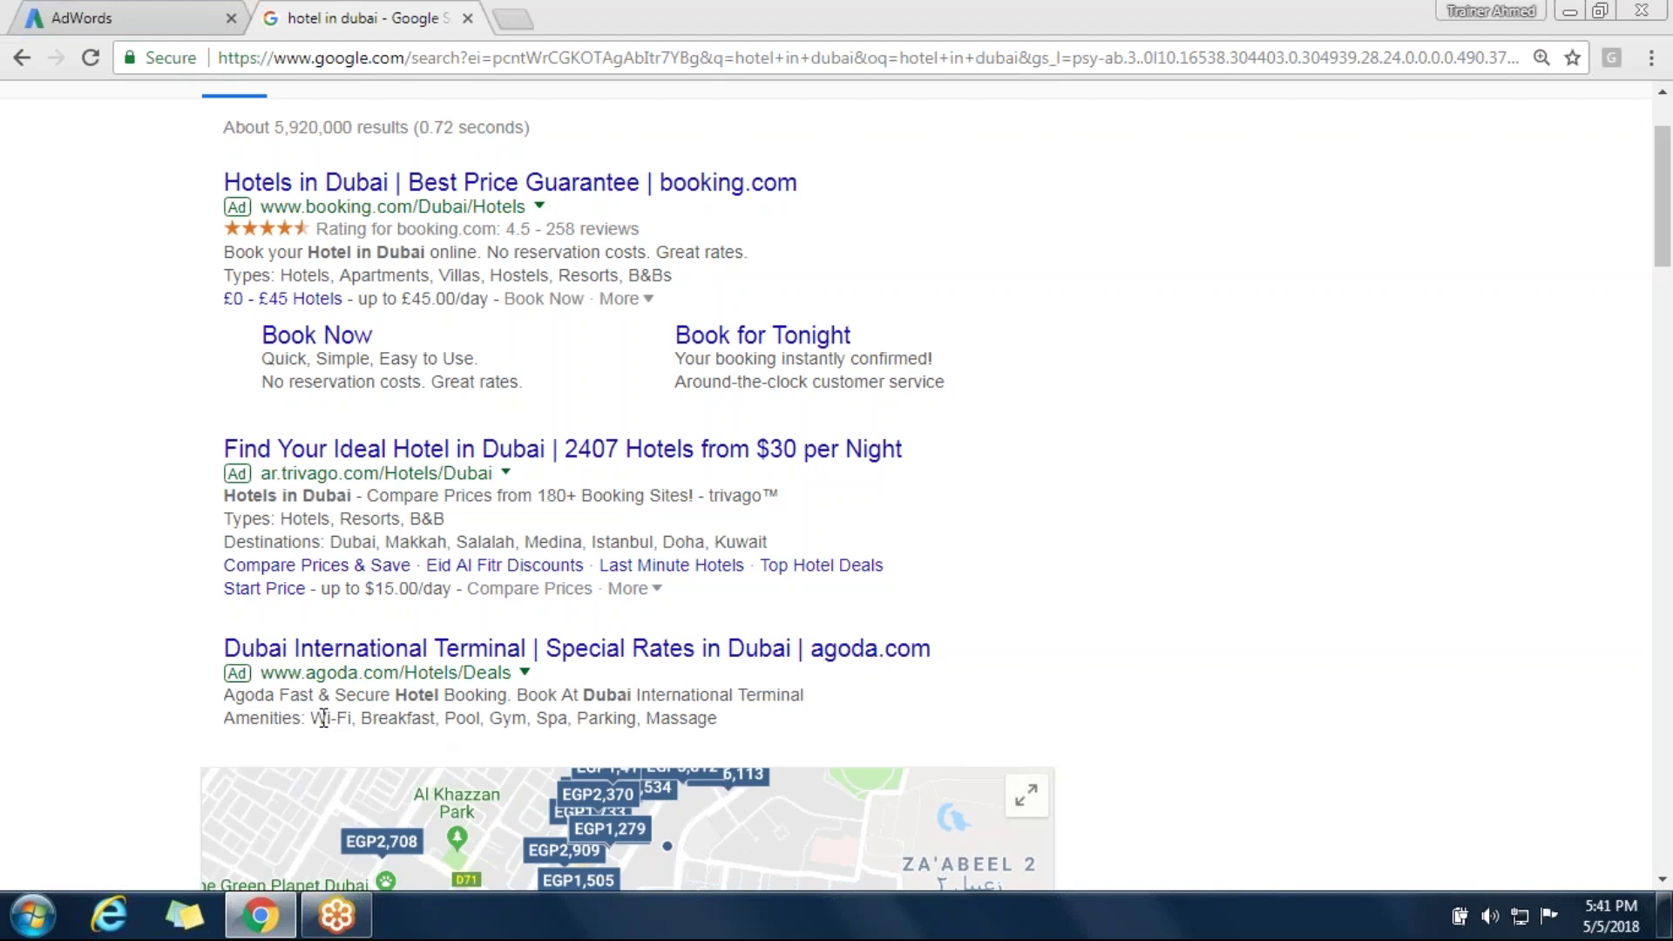
# Highlight individual entries such as Wi-Fi, Massage and Gym in the "Amenities" line of the agoda.com ad
pyautogui.moveTo(329, 718); pyautogui.dragTo(358, 718)
pyautogui.moveTo(716, 720); pyautogui.dragTo(637, 720)
pyautogui.moveTo(531, 718); pyautogui.dragTo(481, 716)
pyautogui.click(281, 931)
pyautogui.click(281, 931)
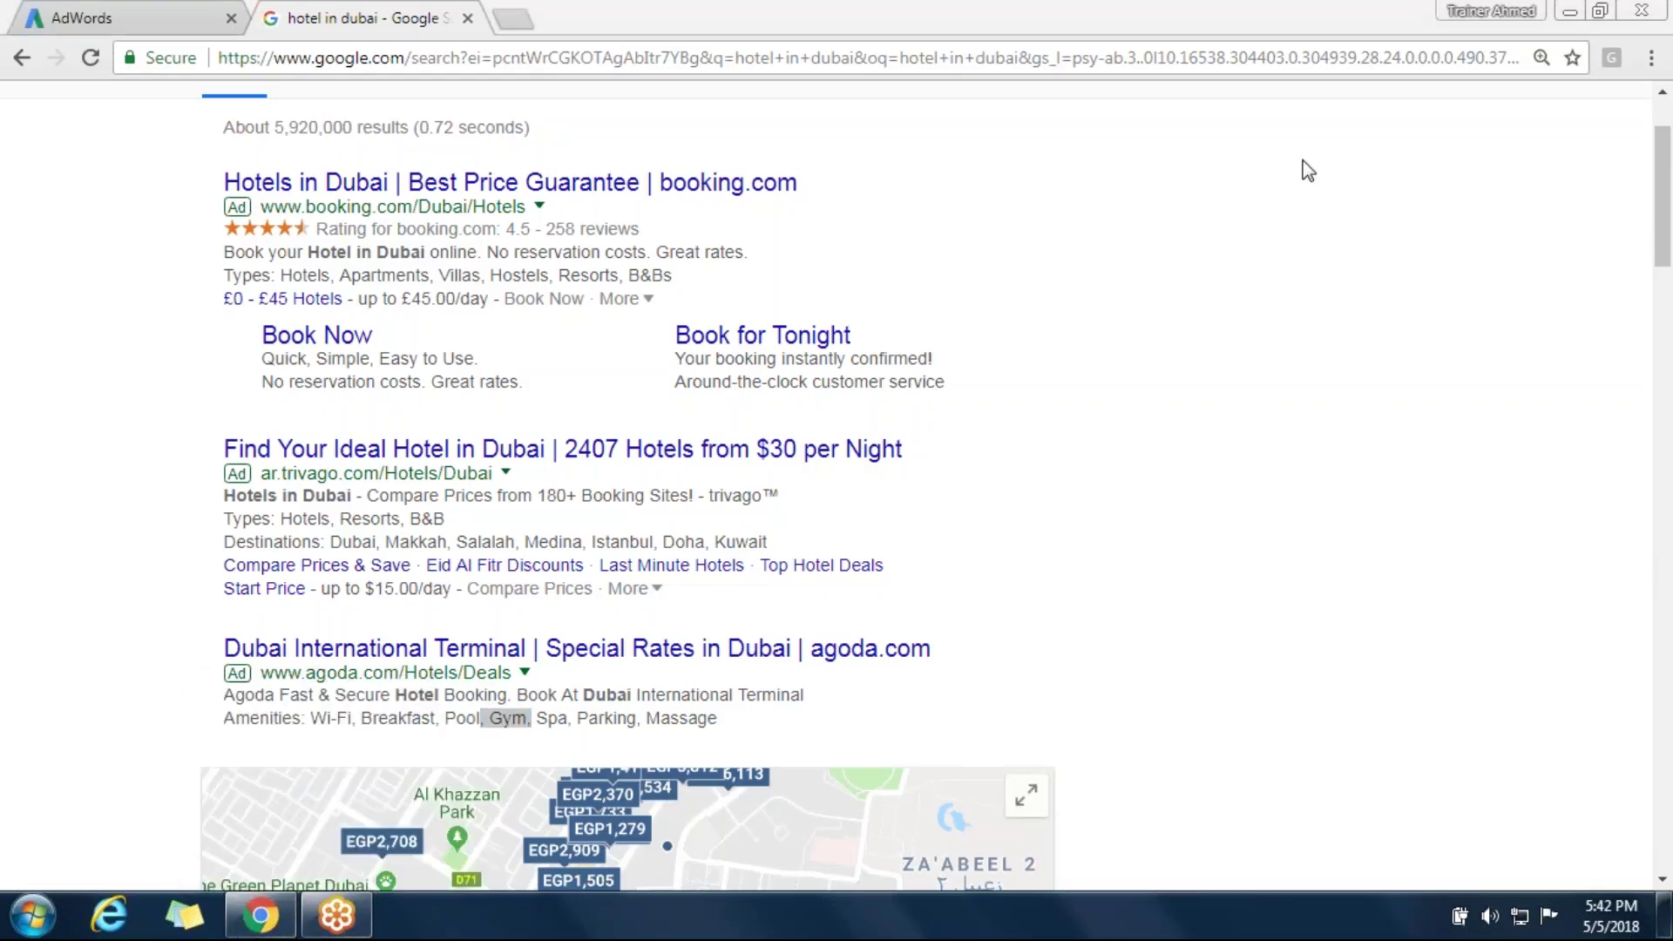
# Return to AdWords, open the ads of Campaign #1 and bring up the list of ad types that can be created
pyautogui.click(150, 13)
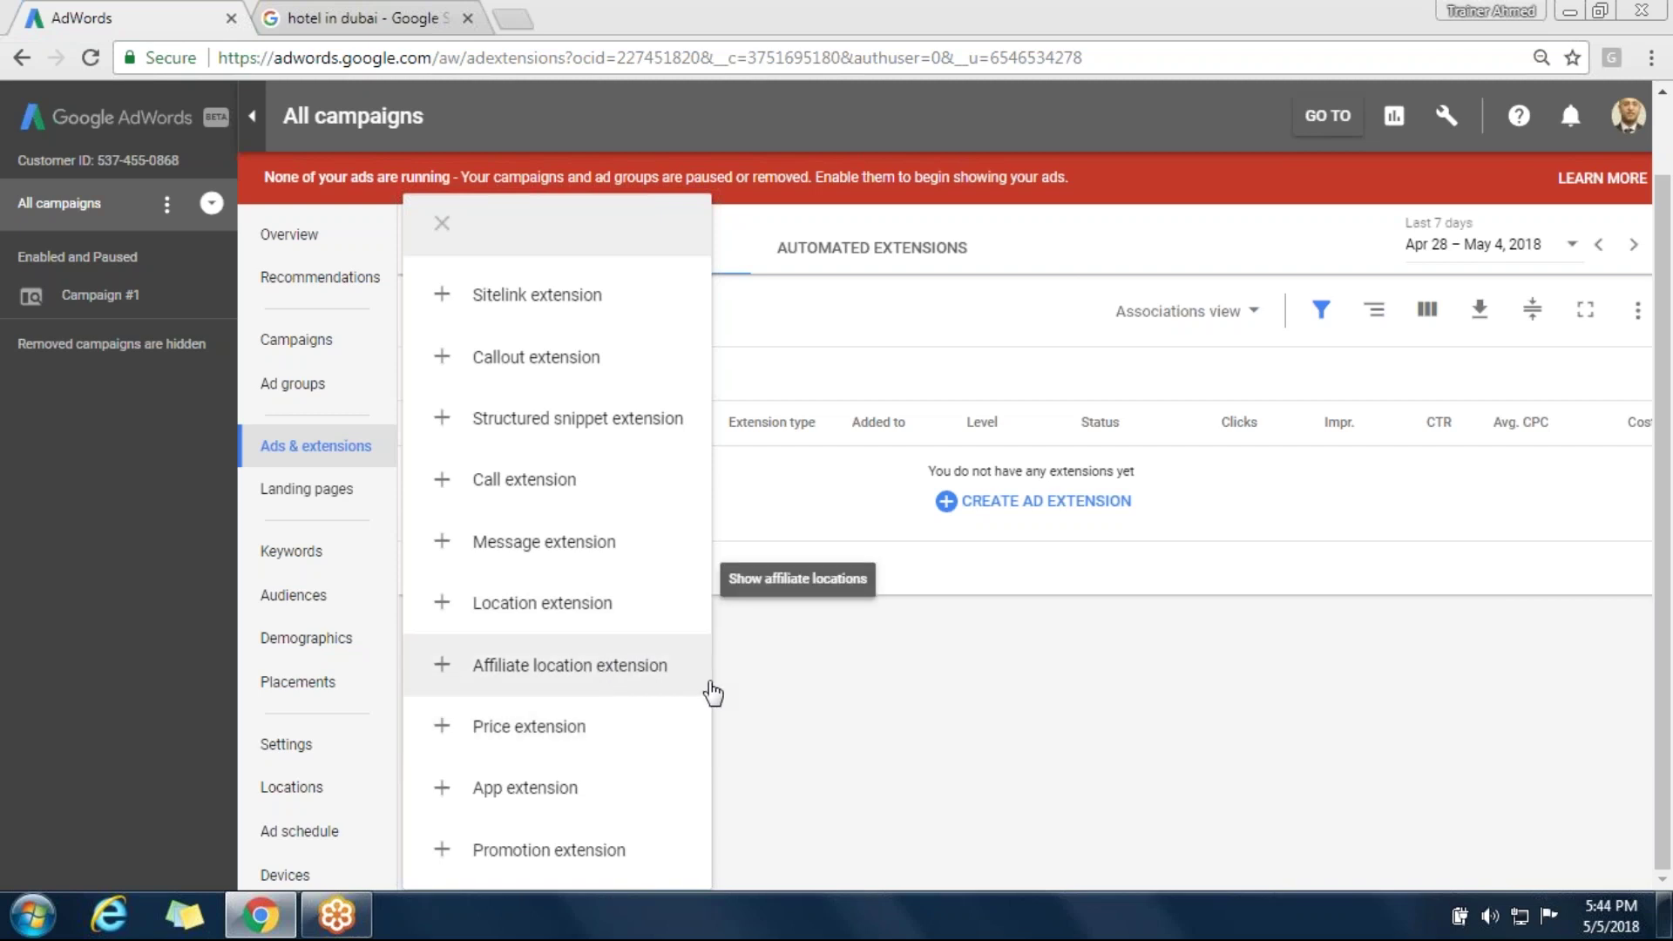
pyautogui.hotkey('ctrl', '-')
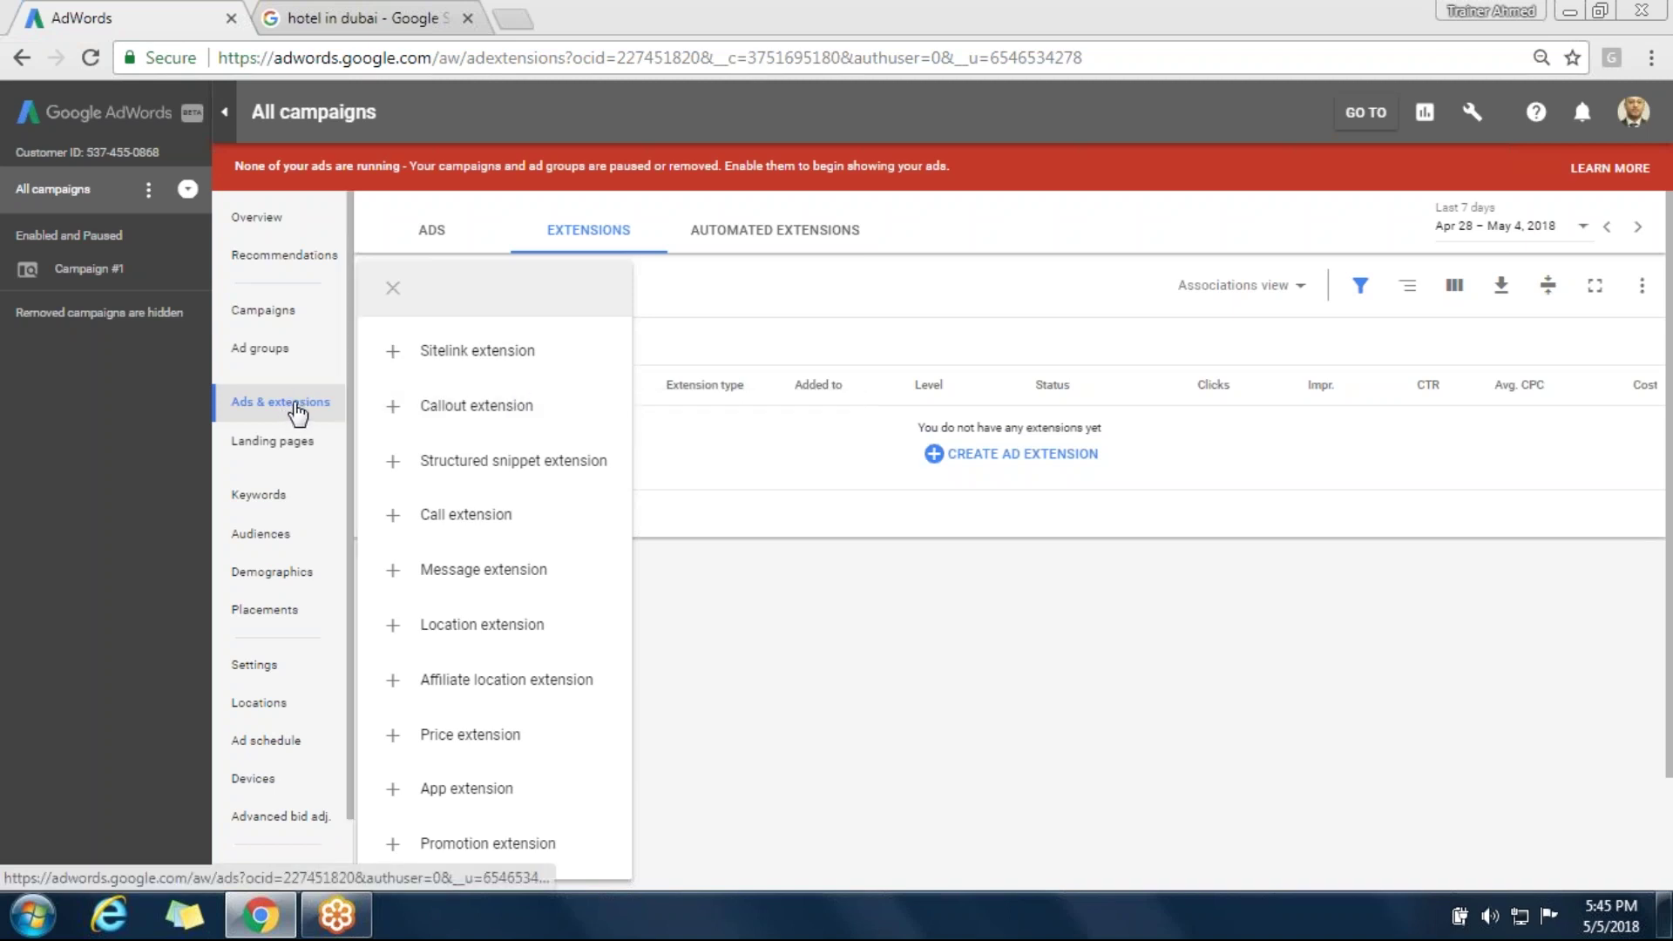
pyautogui.click(102, 272)
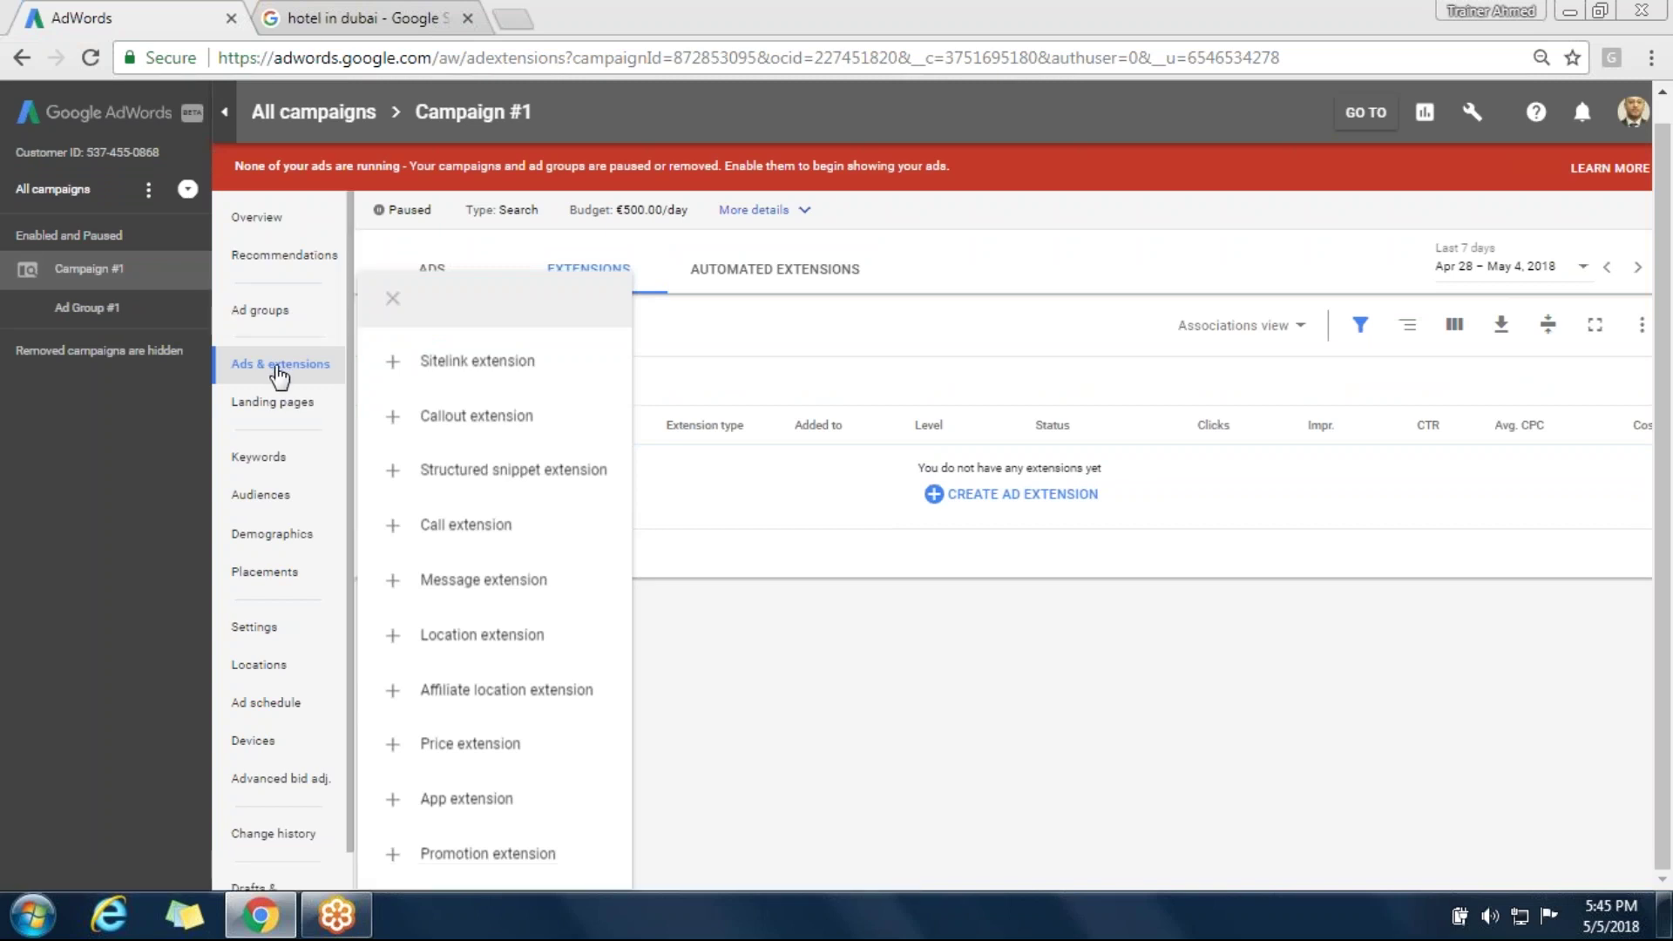
pyautogui.click(279, 375)
pyautogui.click(381, 516)
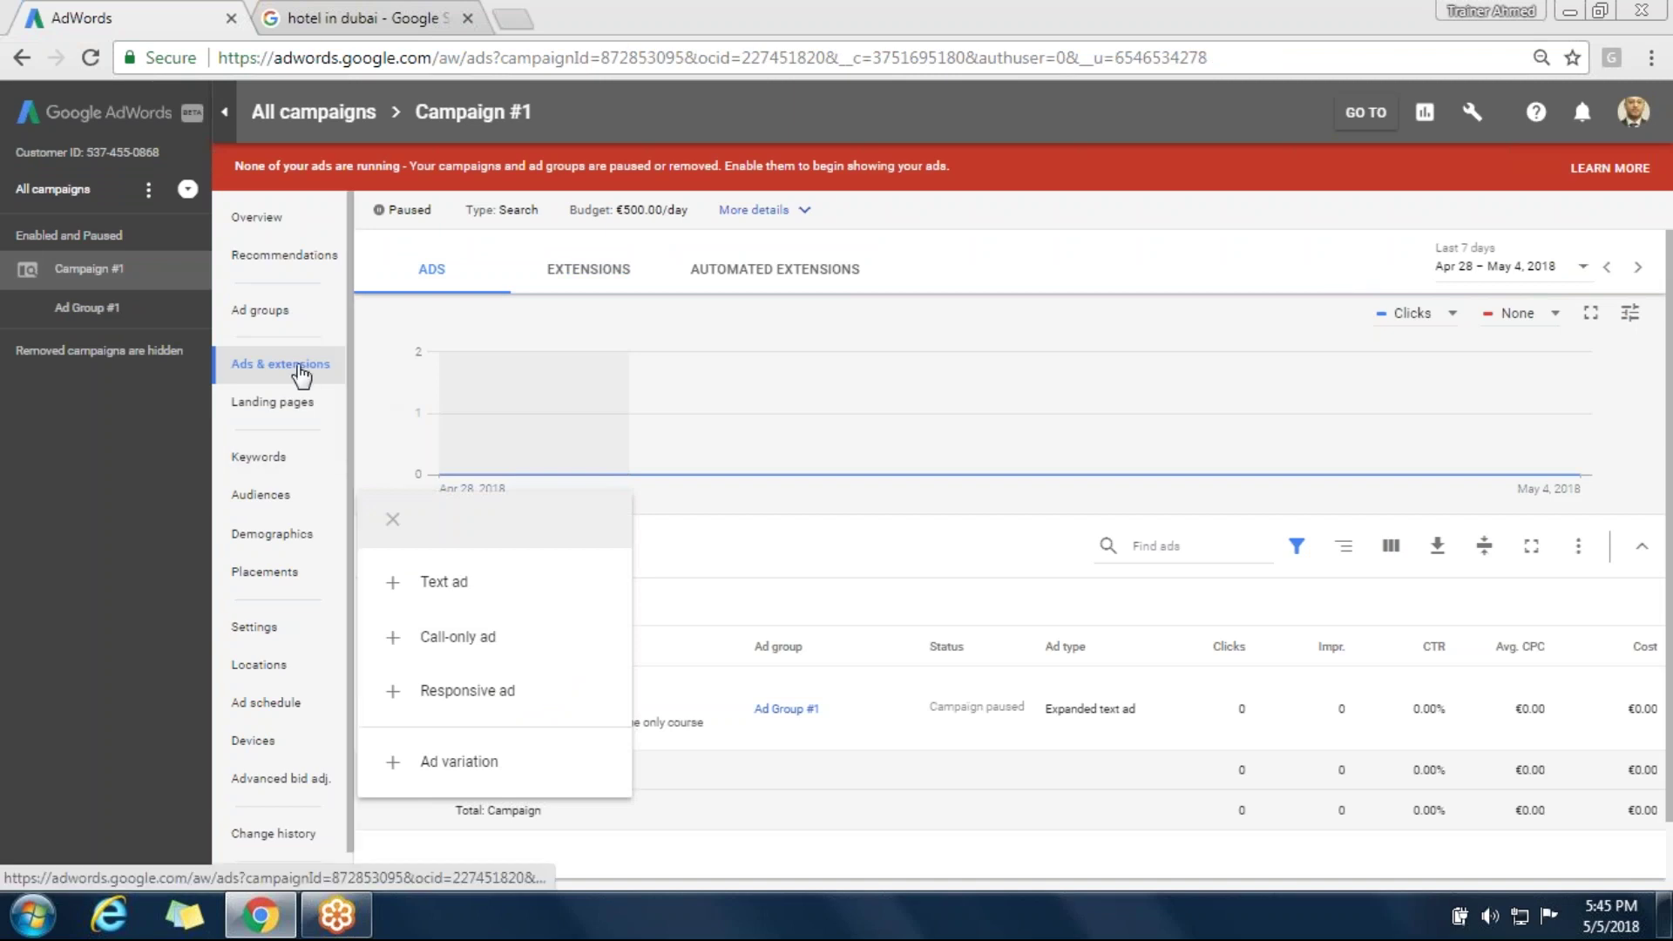
# Review the sitelink, callout and call extension suggestions for Campaign #1, then close the browser
pyautogui.click(301, 375)
pyautogui.click(593, 273)
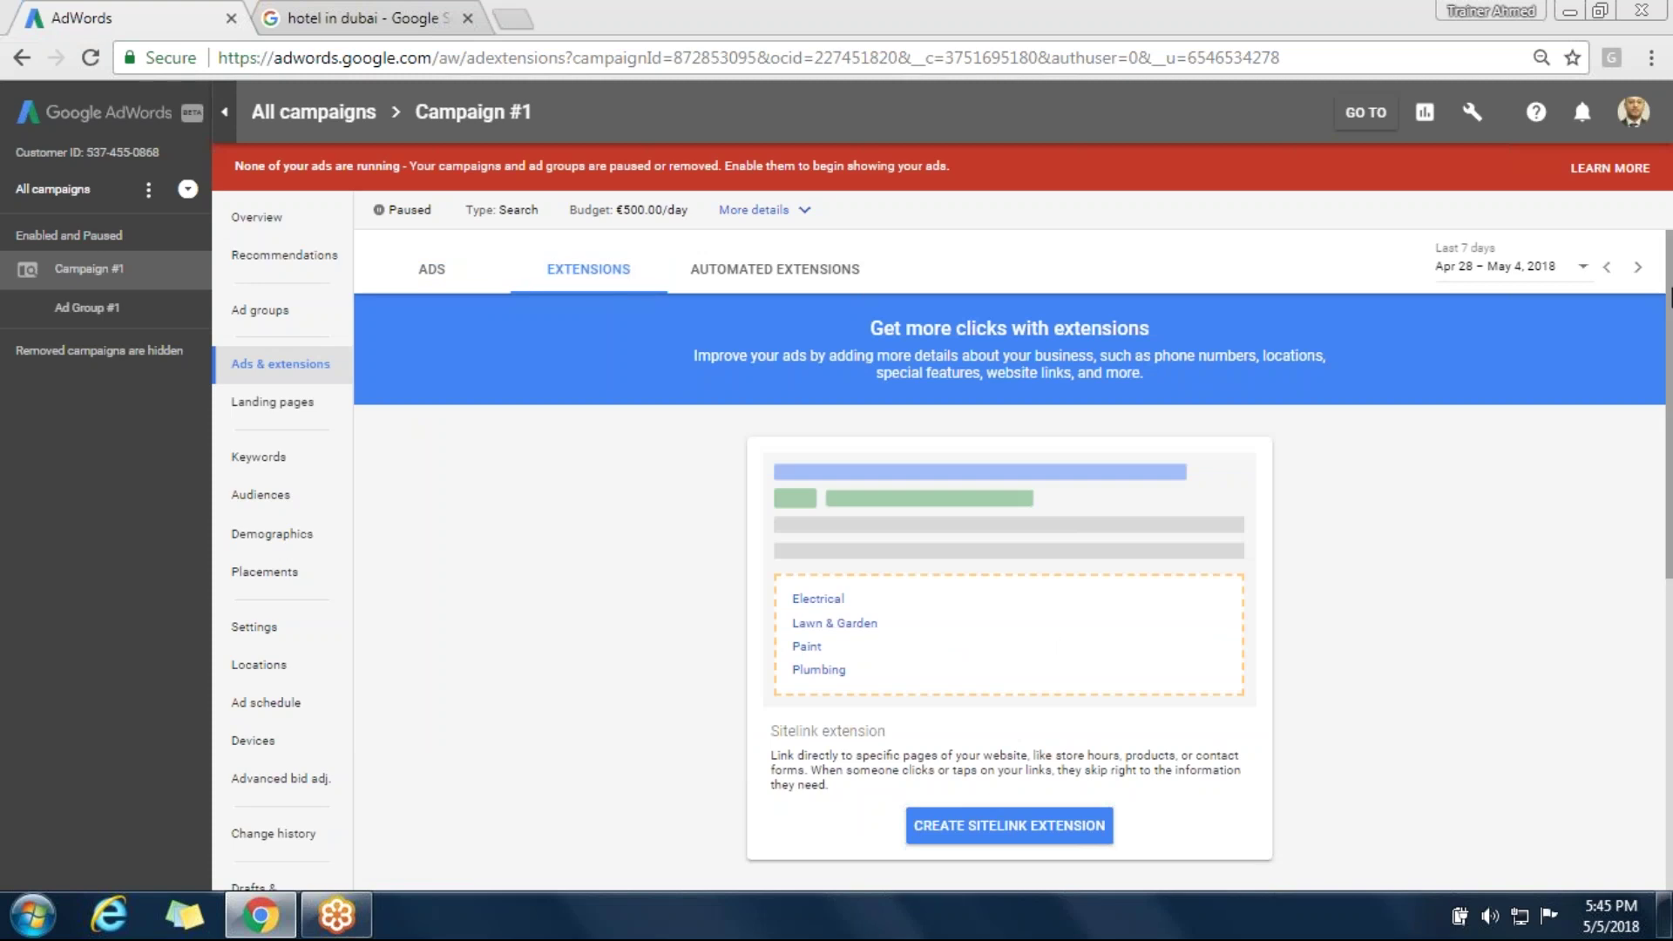
pyautogui.scroll(-2, 1670, 442)
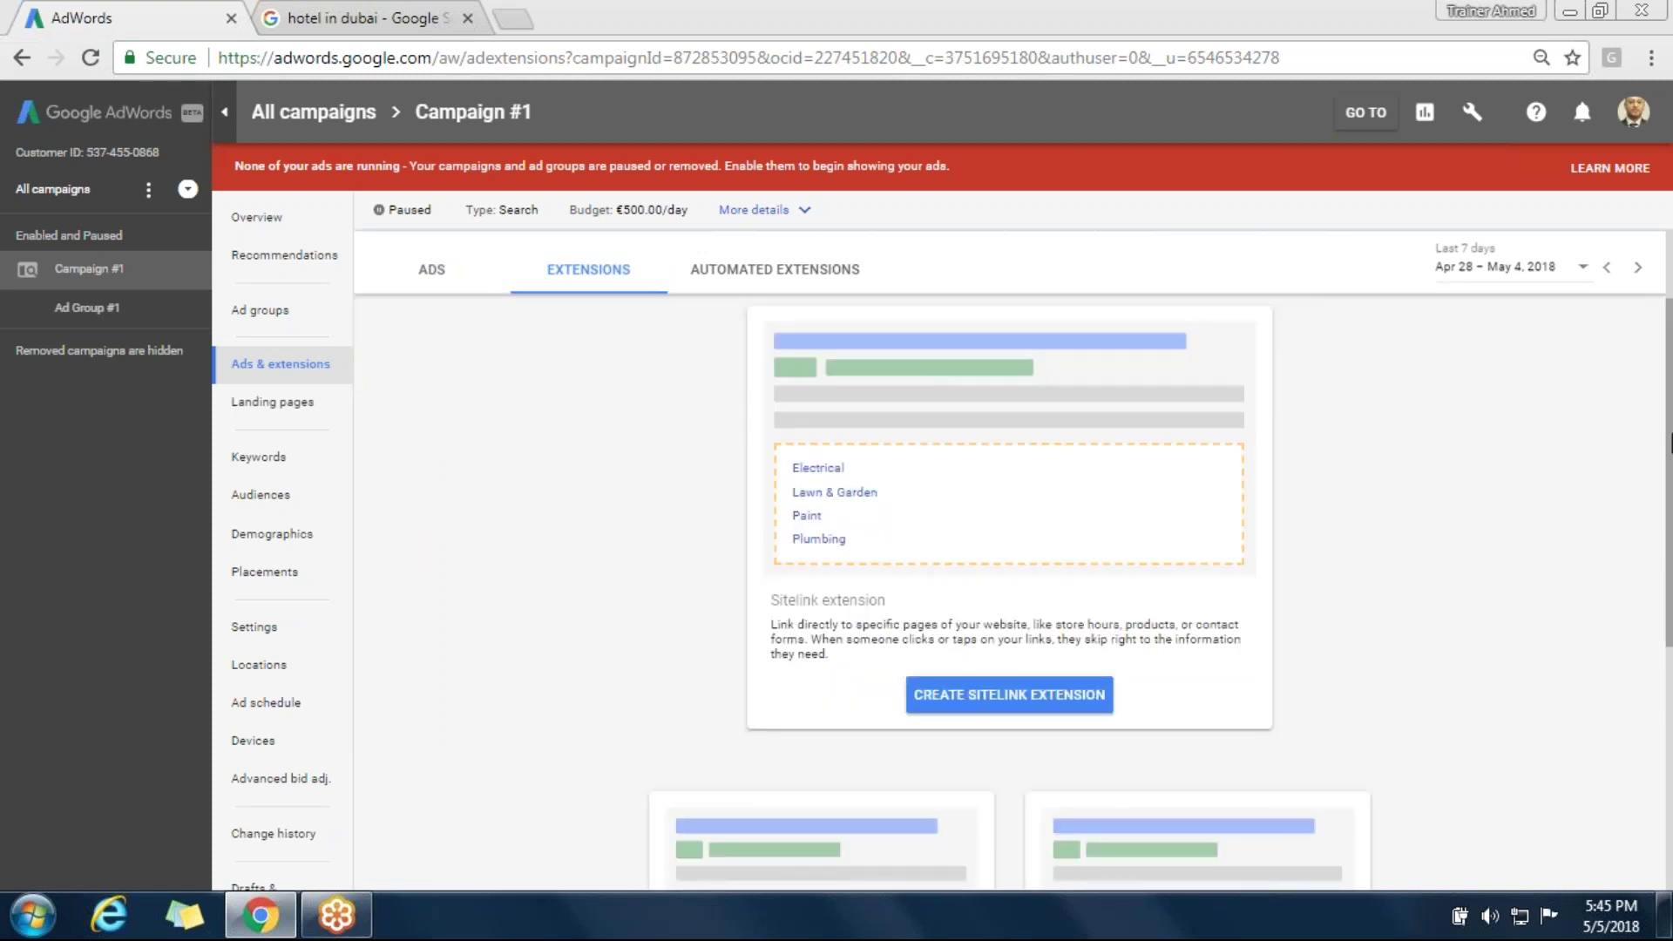
pyautogui.scroll(-5, 1669, 443)
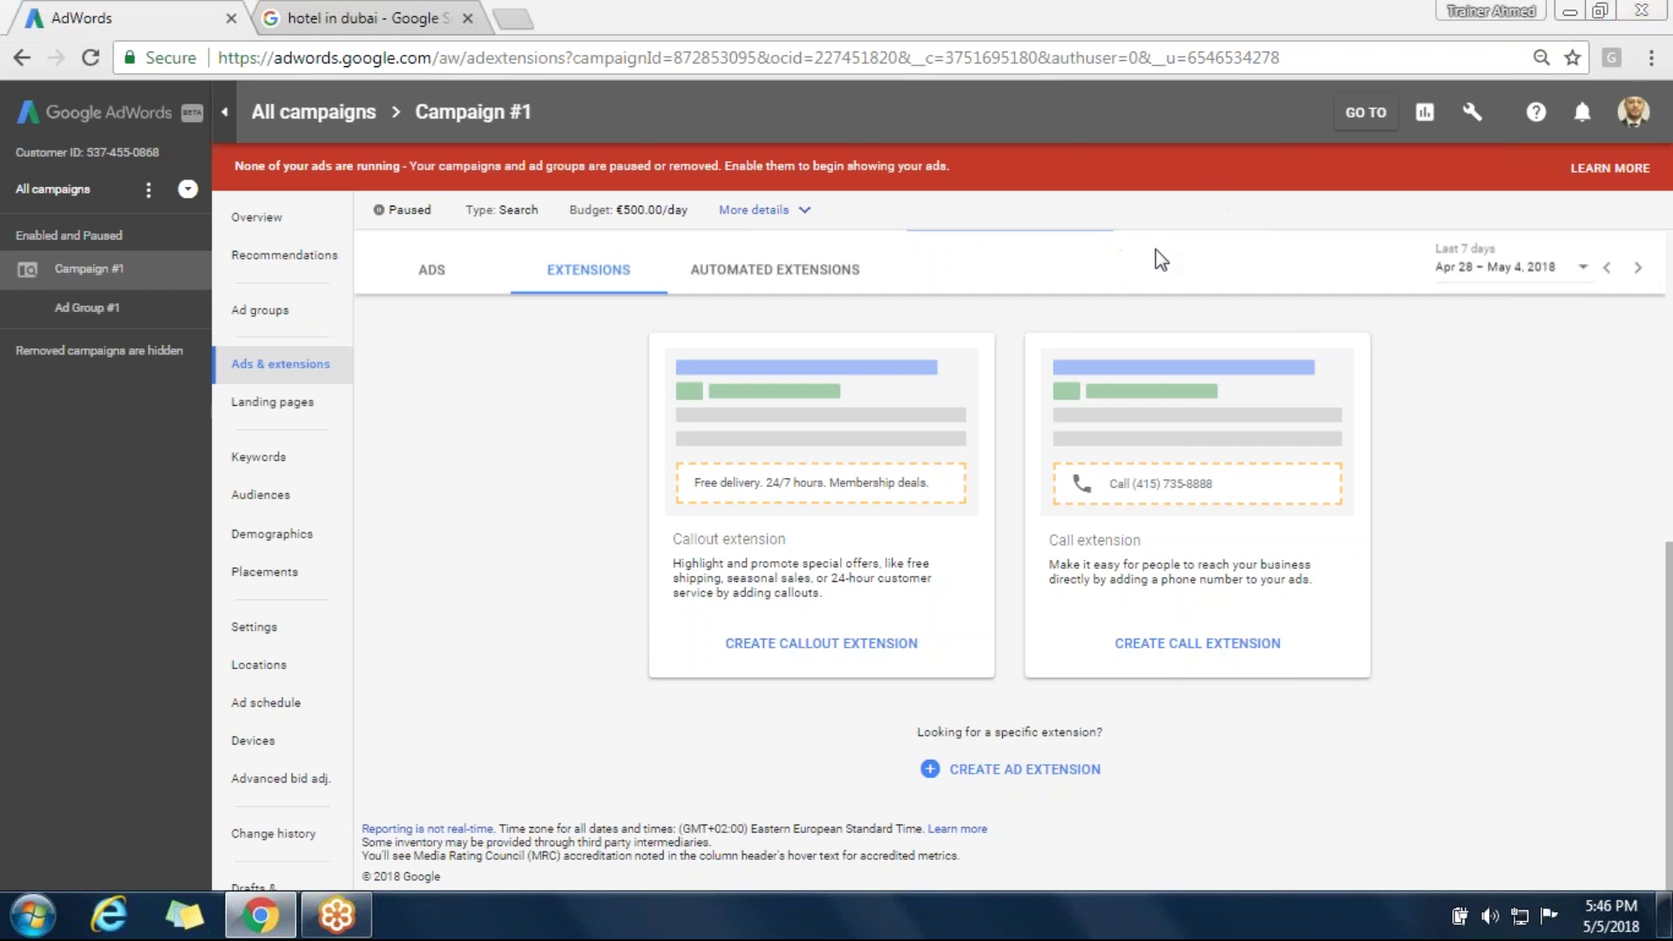
pyautogui.click(1642, 13)
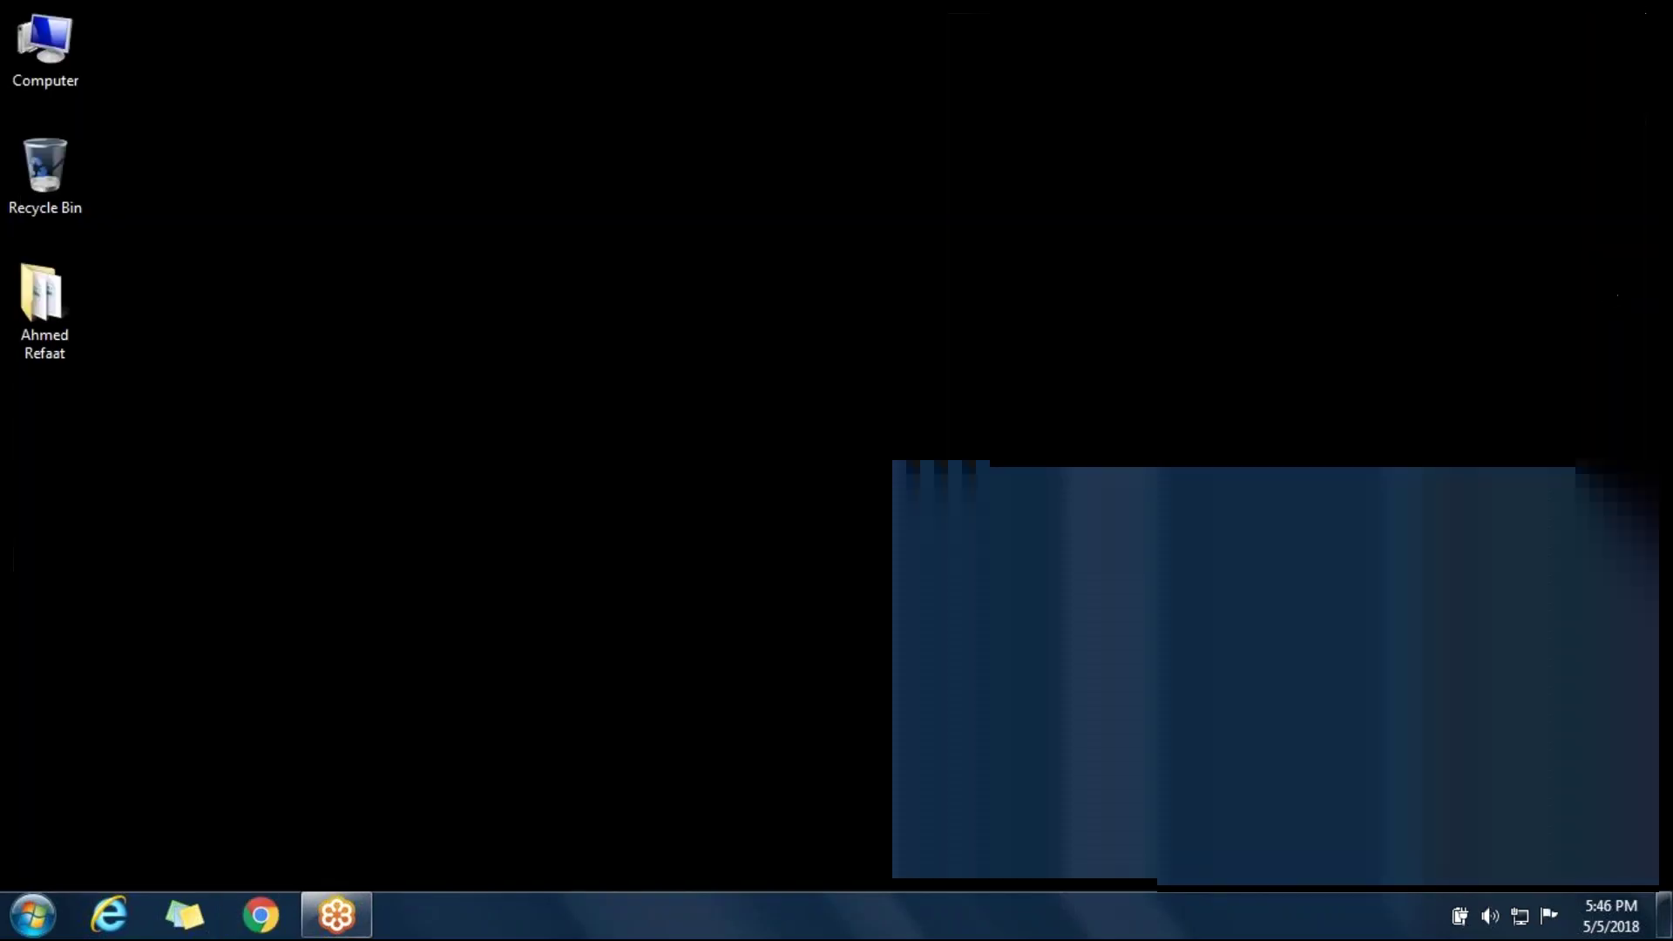